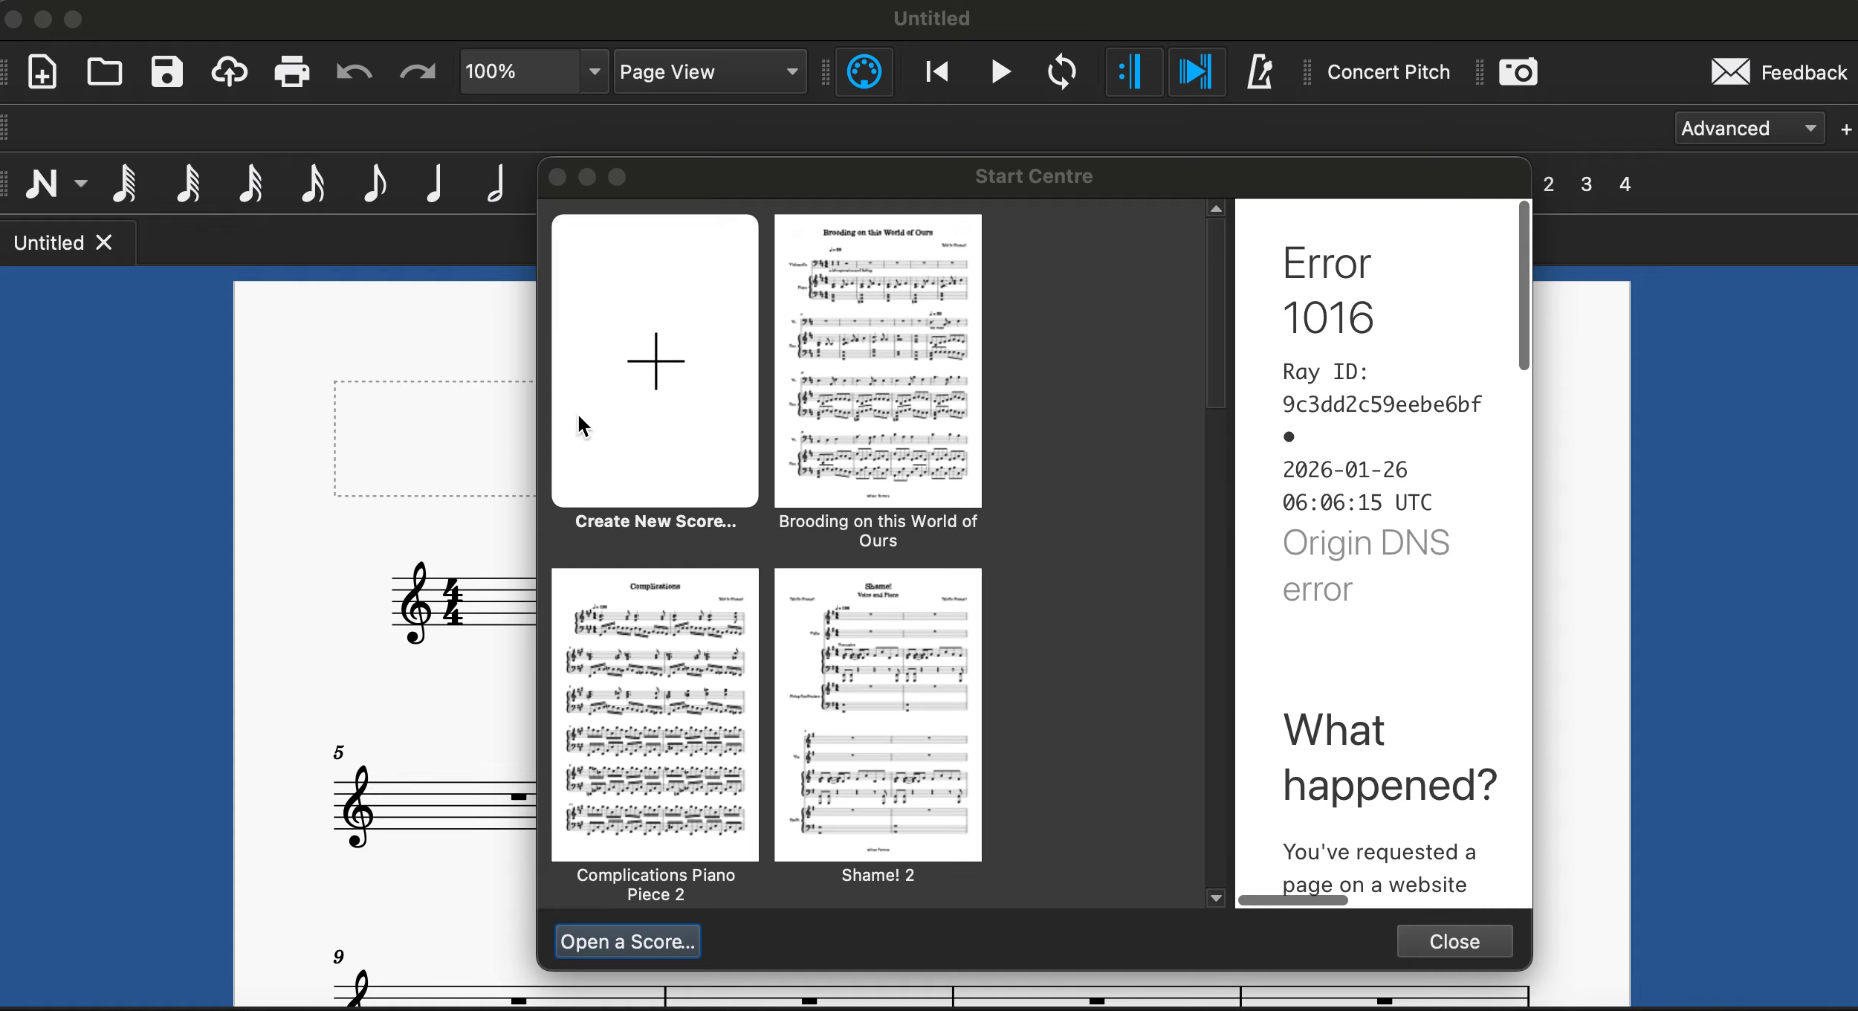
Start a new score titled "Amazing Piece for Piano in E Minor" and enter the composer's full name as composer and copyright.
{"action": "left_click", "coordinate": [663, 393]}
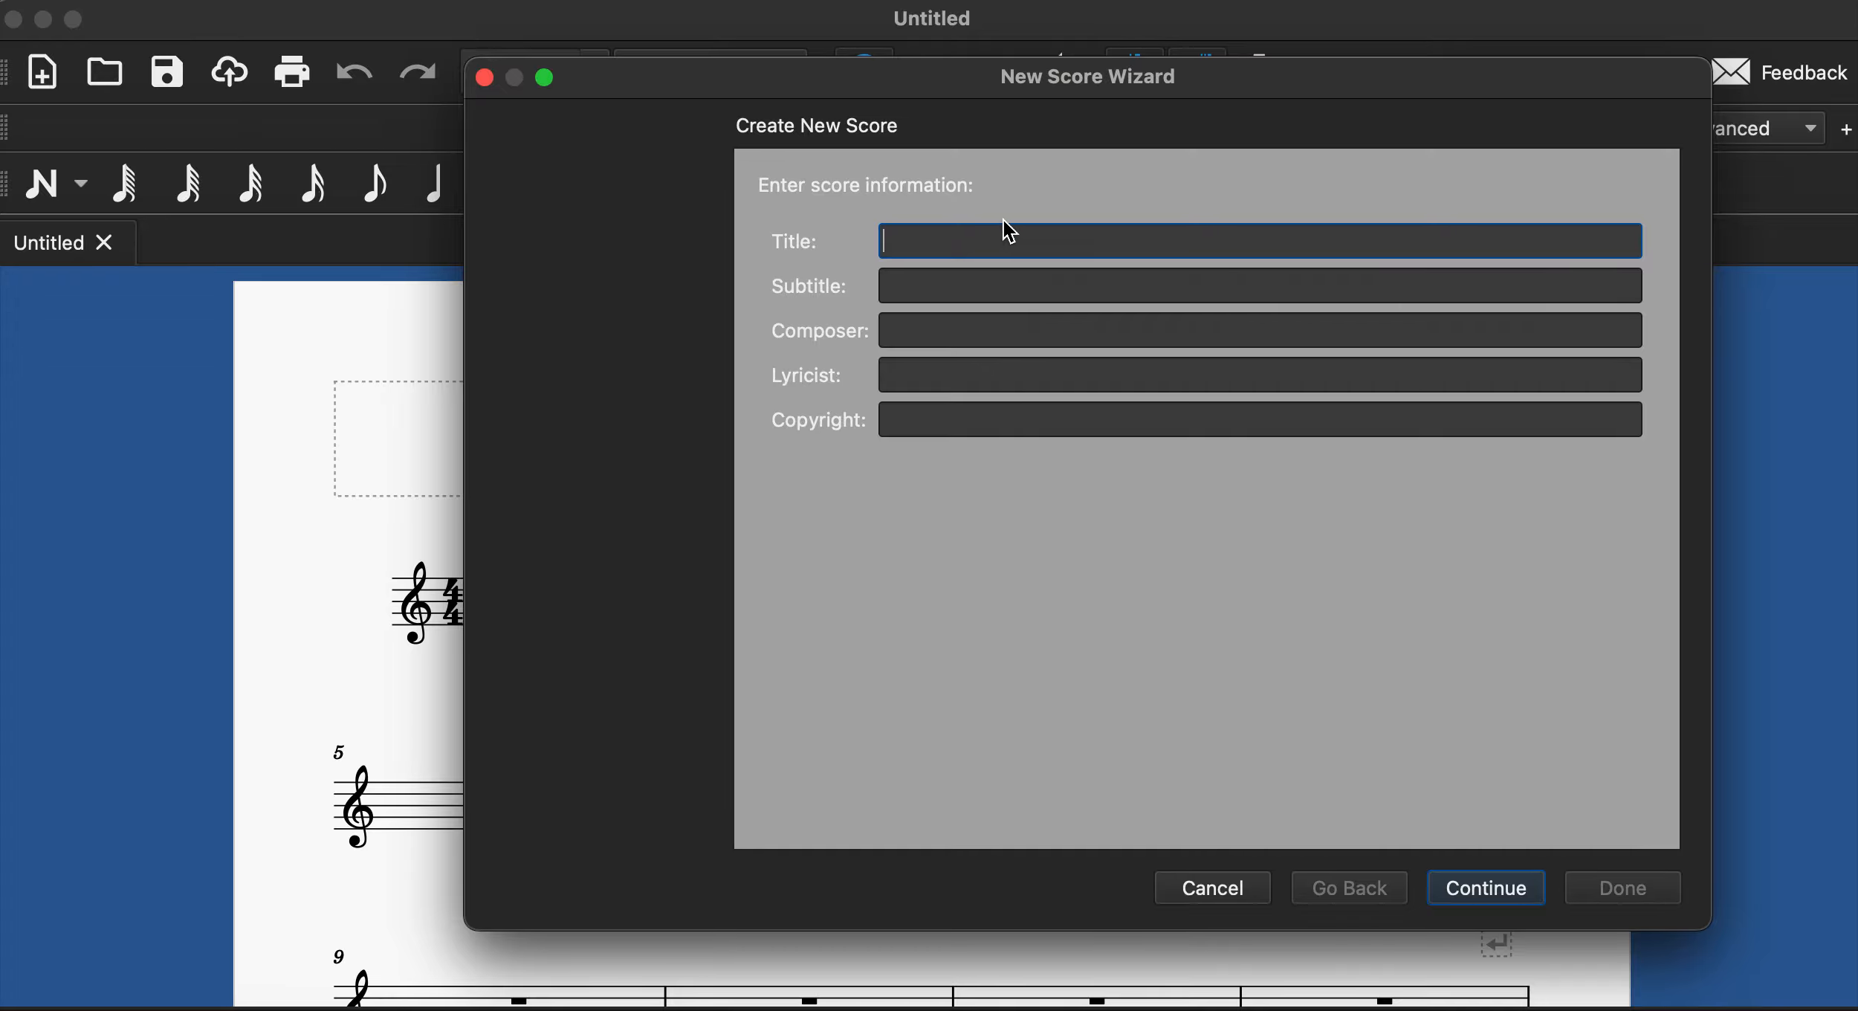
{"action": "type", "text": "Amazing Piece"}
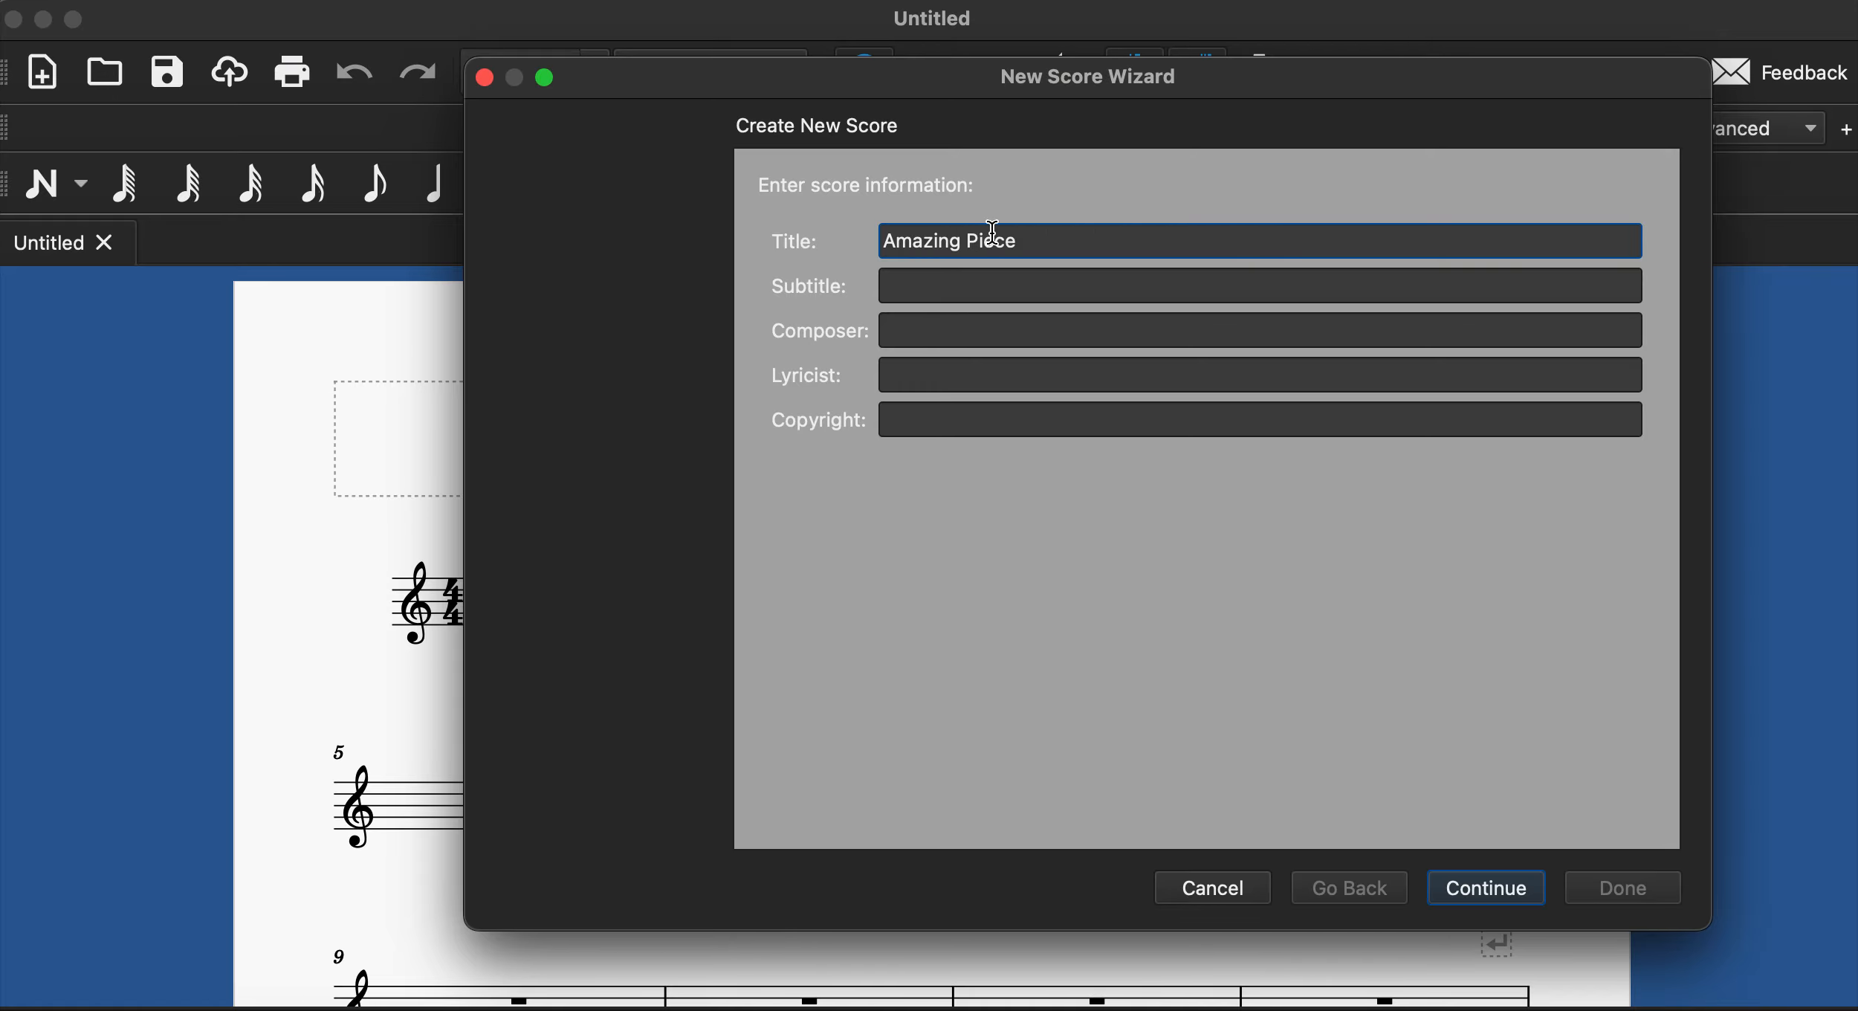
{"action": "type", "text": " for Piano in E Minor"}
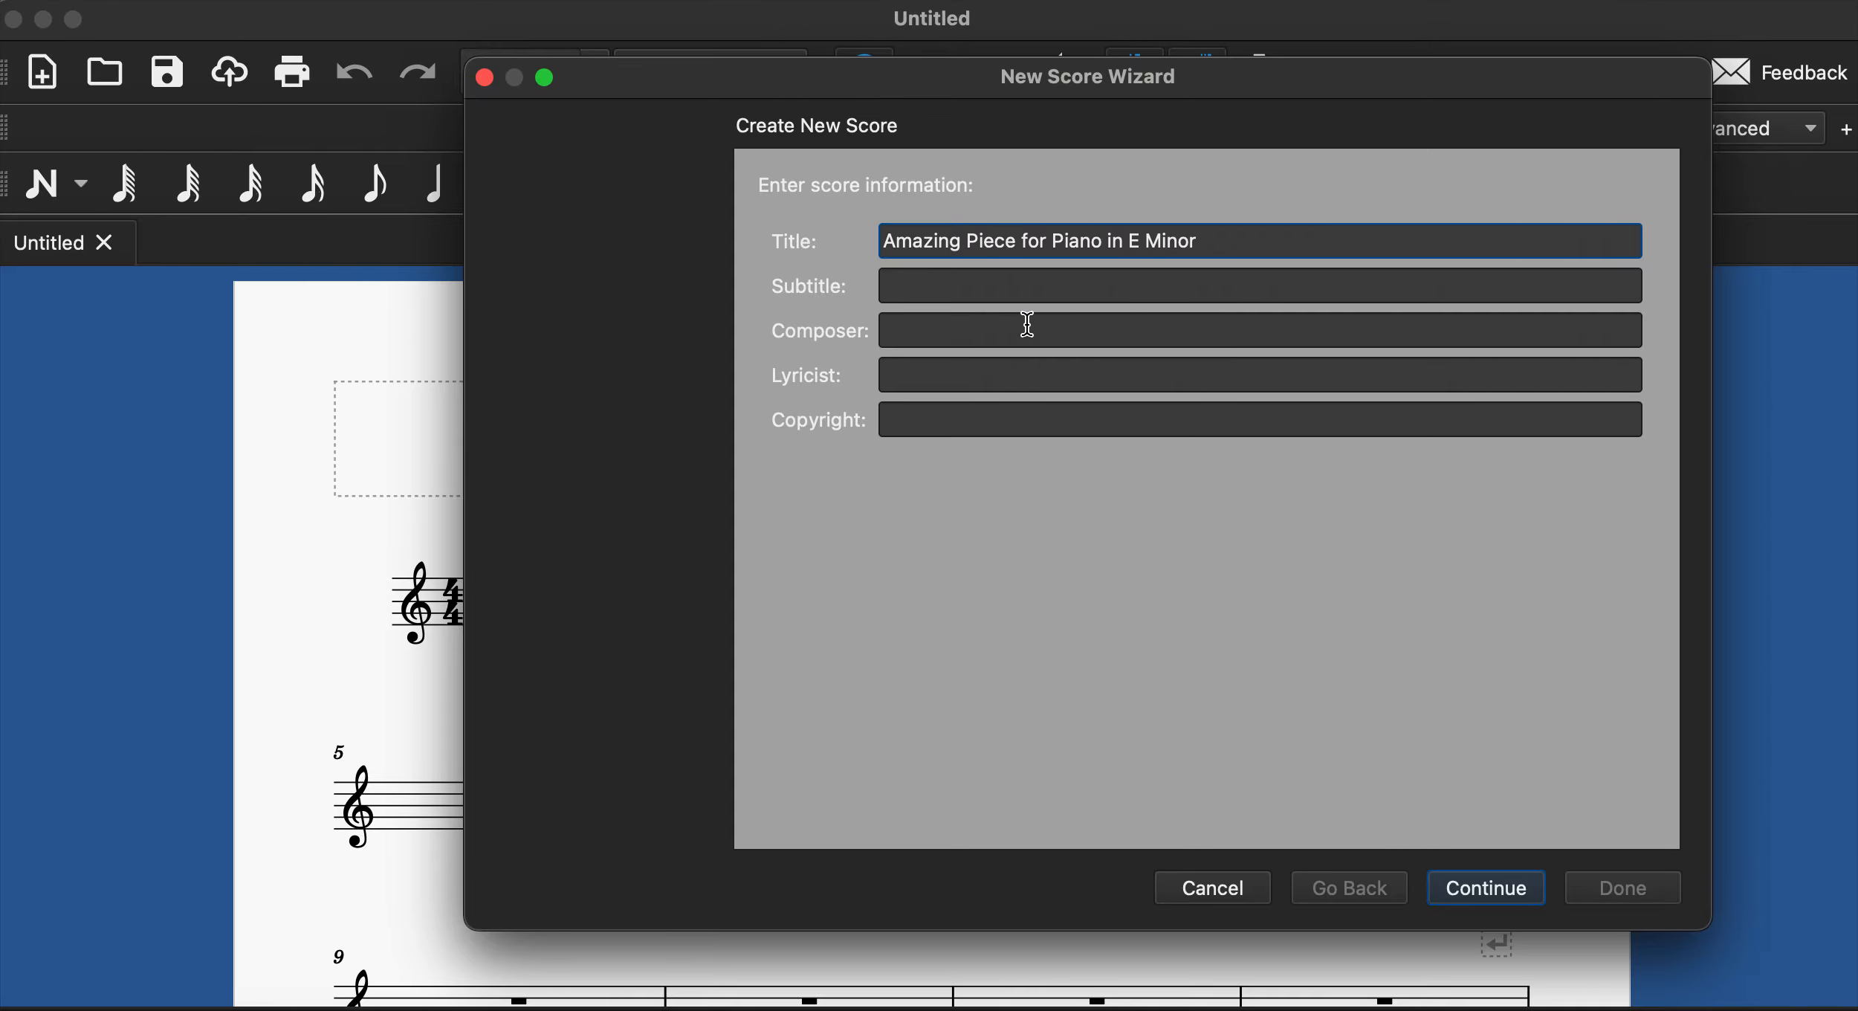
{"action": "left_click", "coordinate": [1029, 327]}
{"action": "type", "text": "Yolette Stewart"}
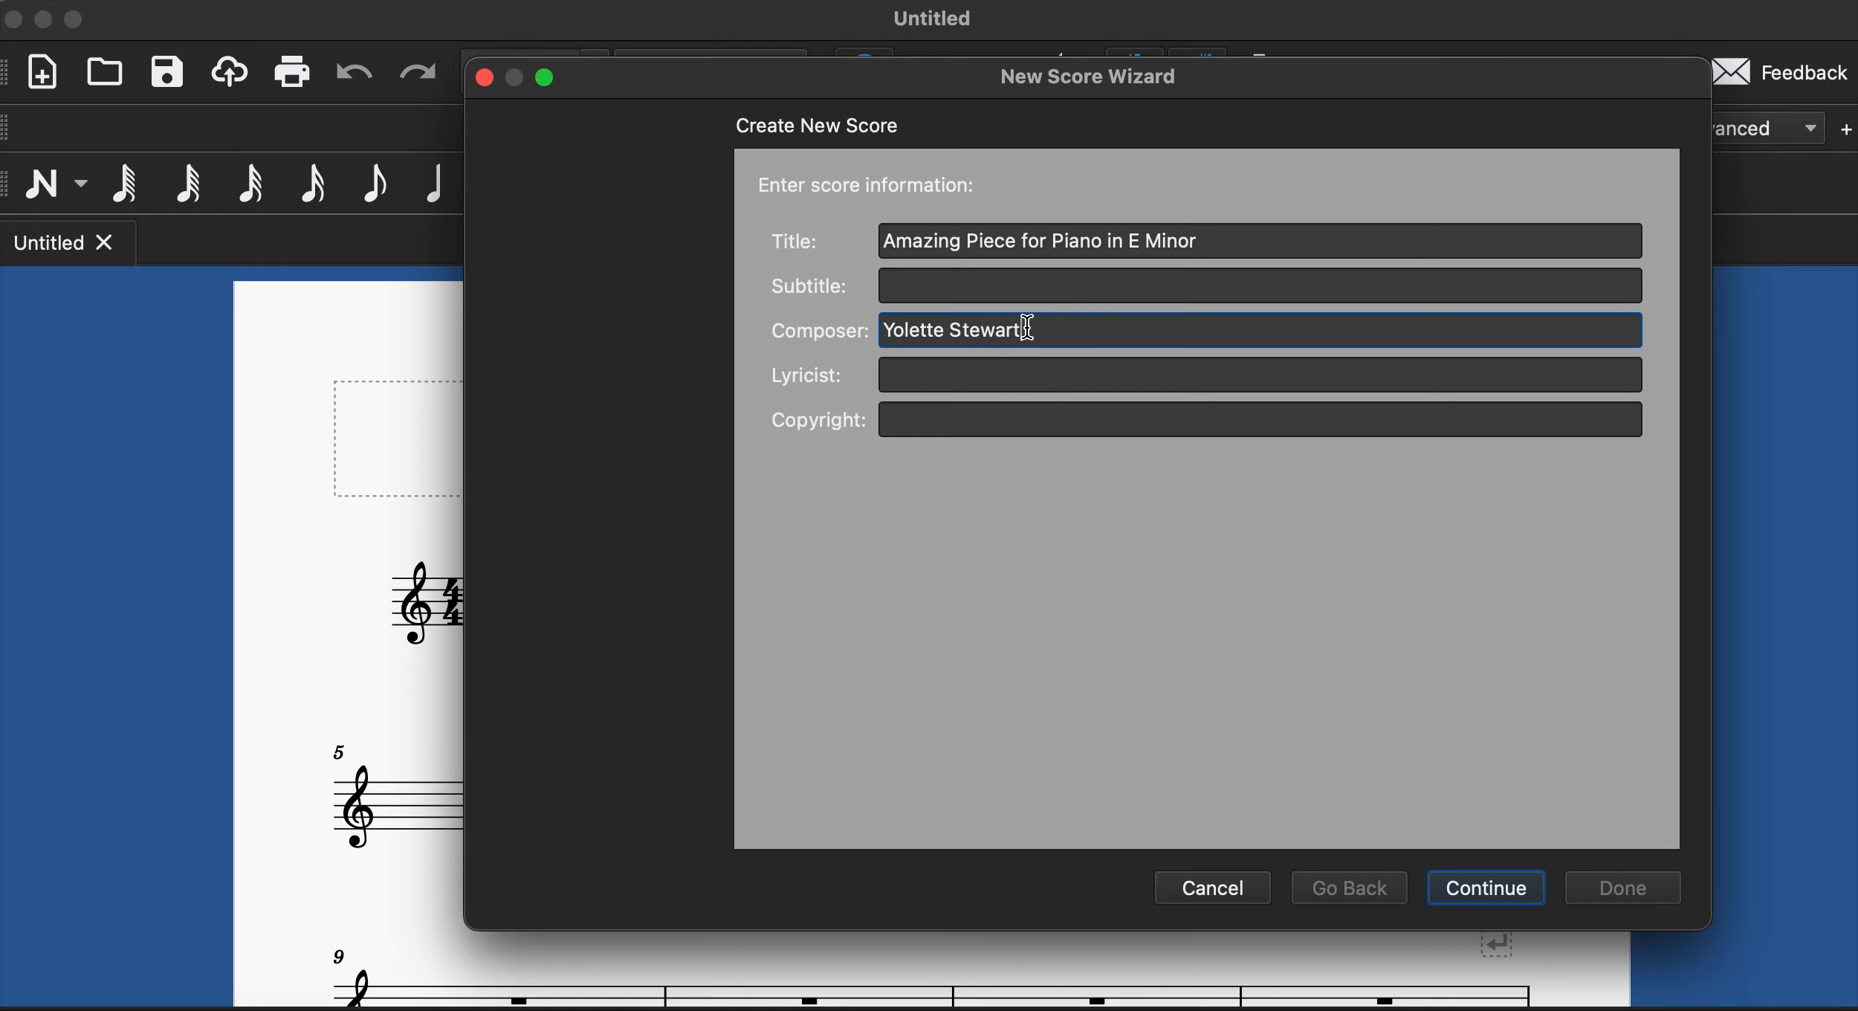
{"action": "left_click", "coordinate": [1001, 421]}
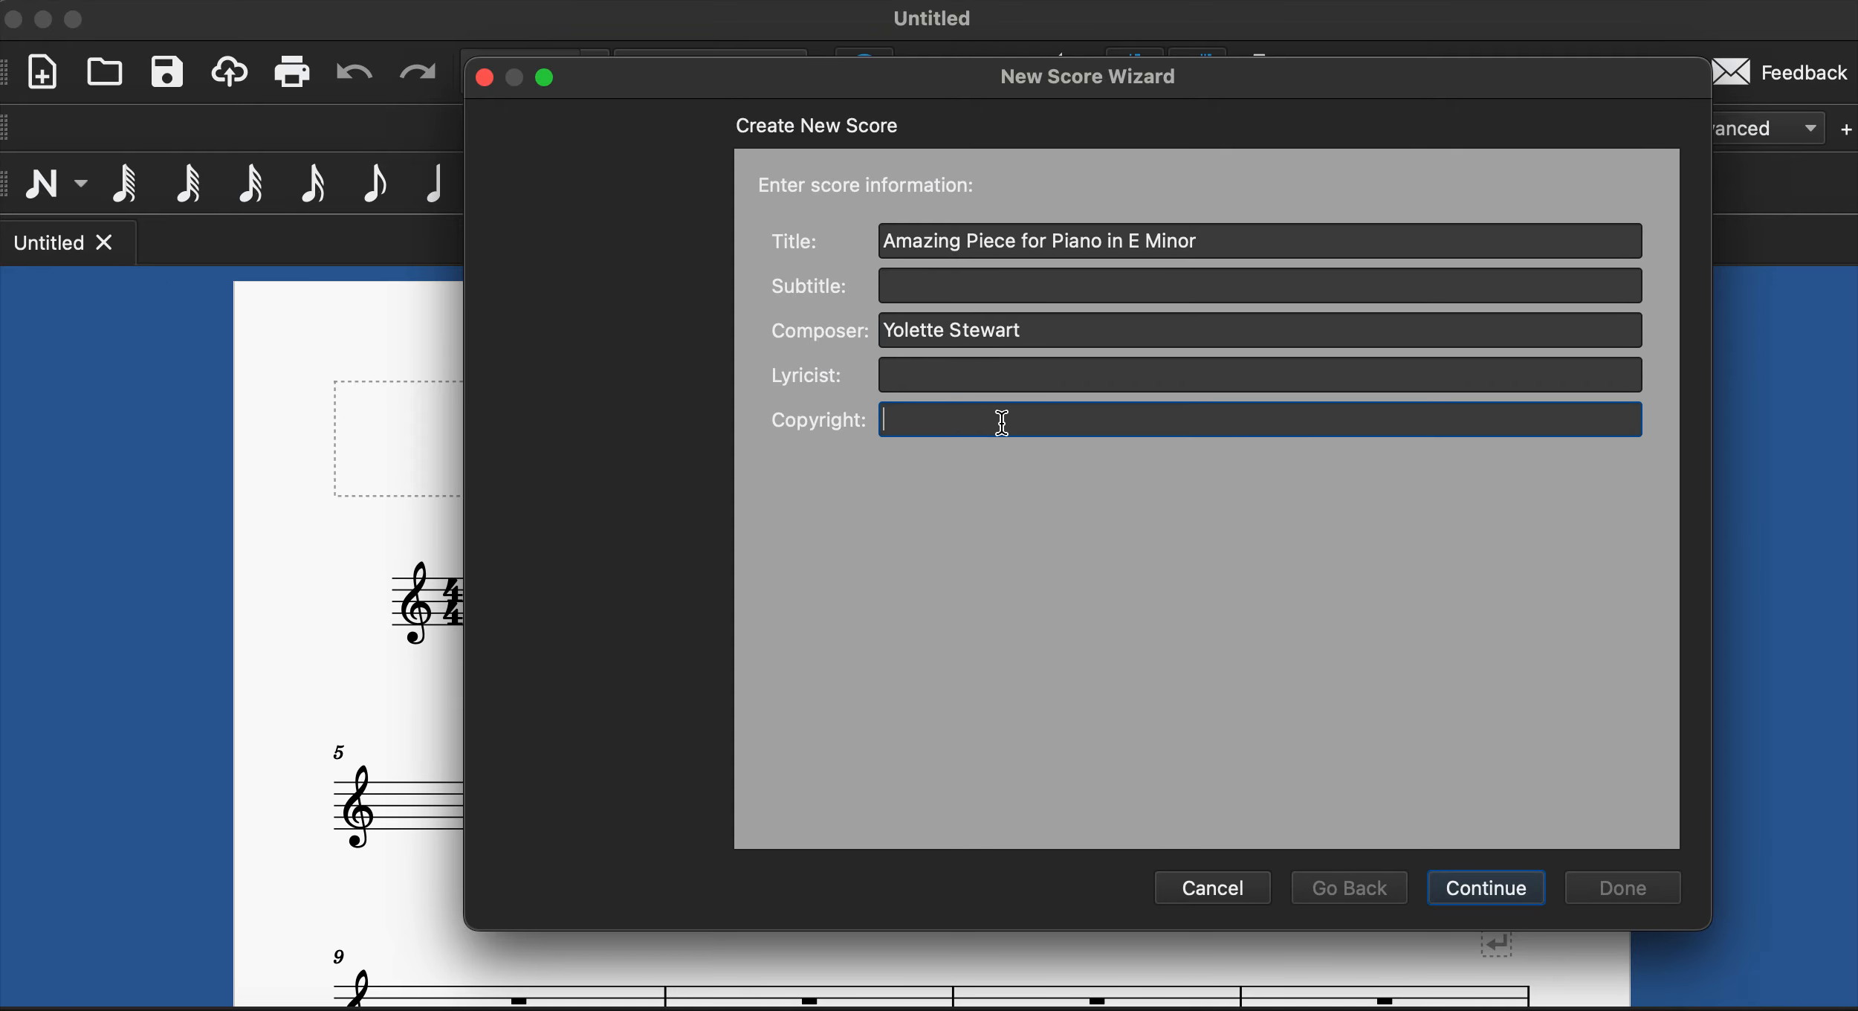
{"action": "type", "text": "Yolette Stewart"}
{"action": "left_click", "coordinate": [1507, 894]}
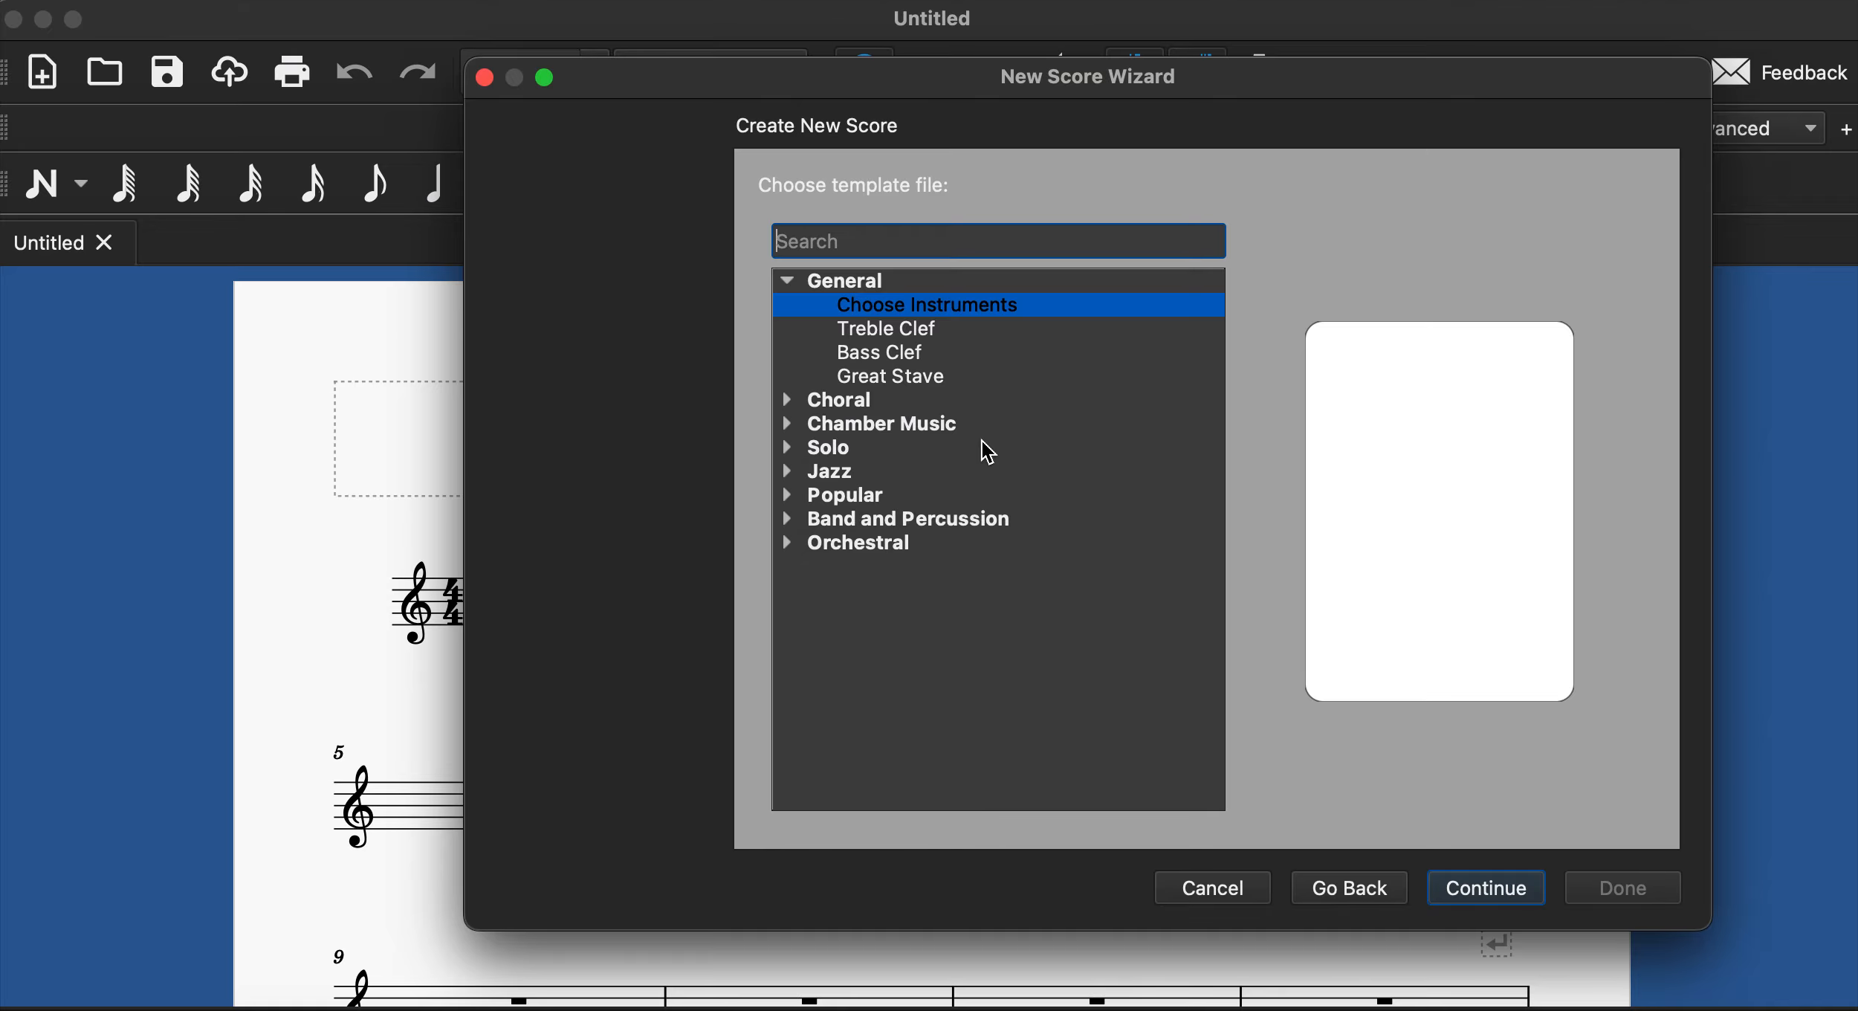
Preview the Treble Clef and Bass Clef templates and choose the Great Stave template for the score.
{"action": "left_click", "coordinate": [924, 338]}
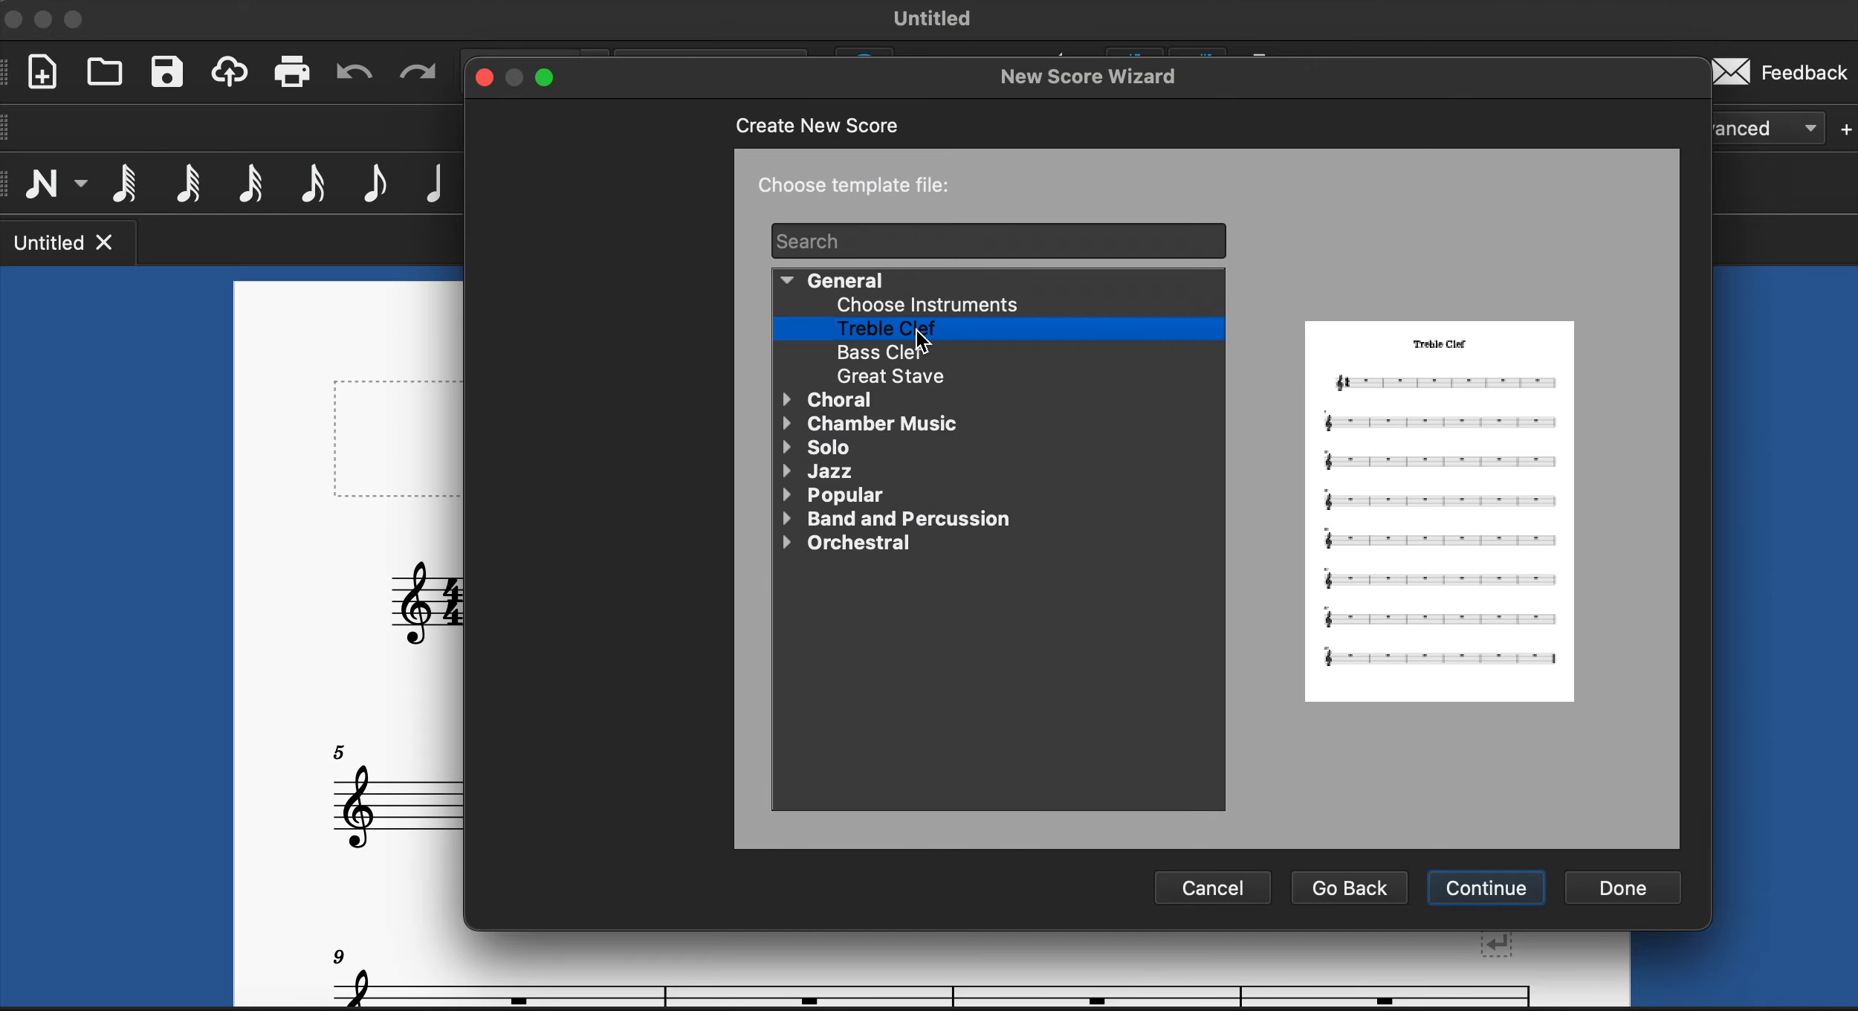
{"action": "left_click", "coordinate": [920, 364]}
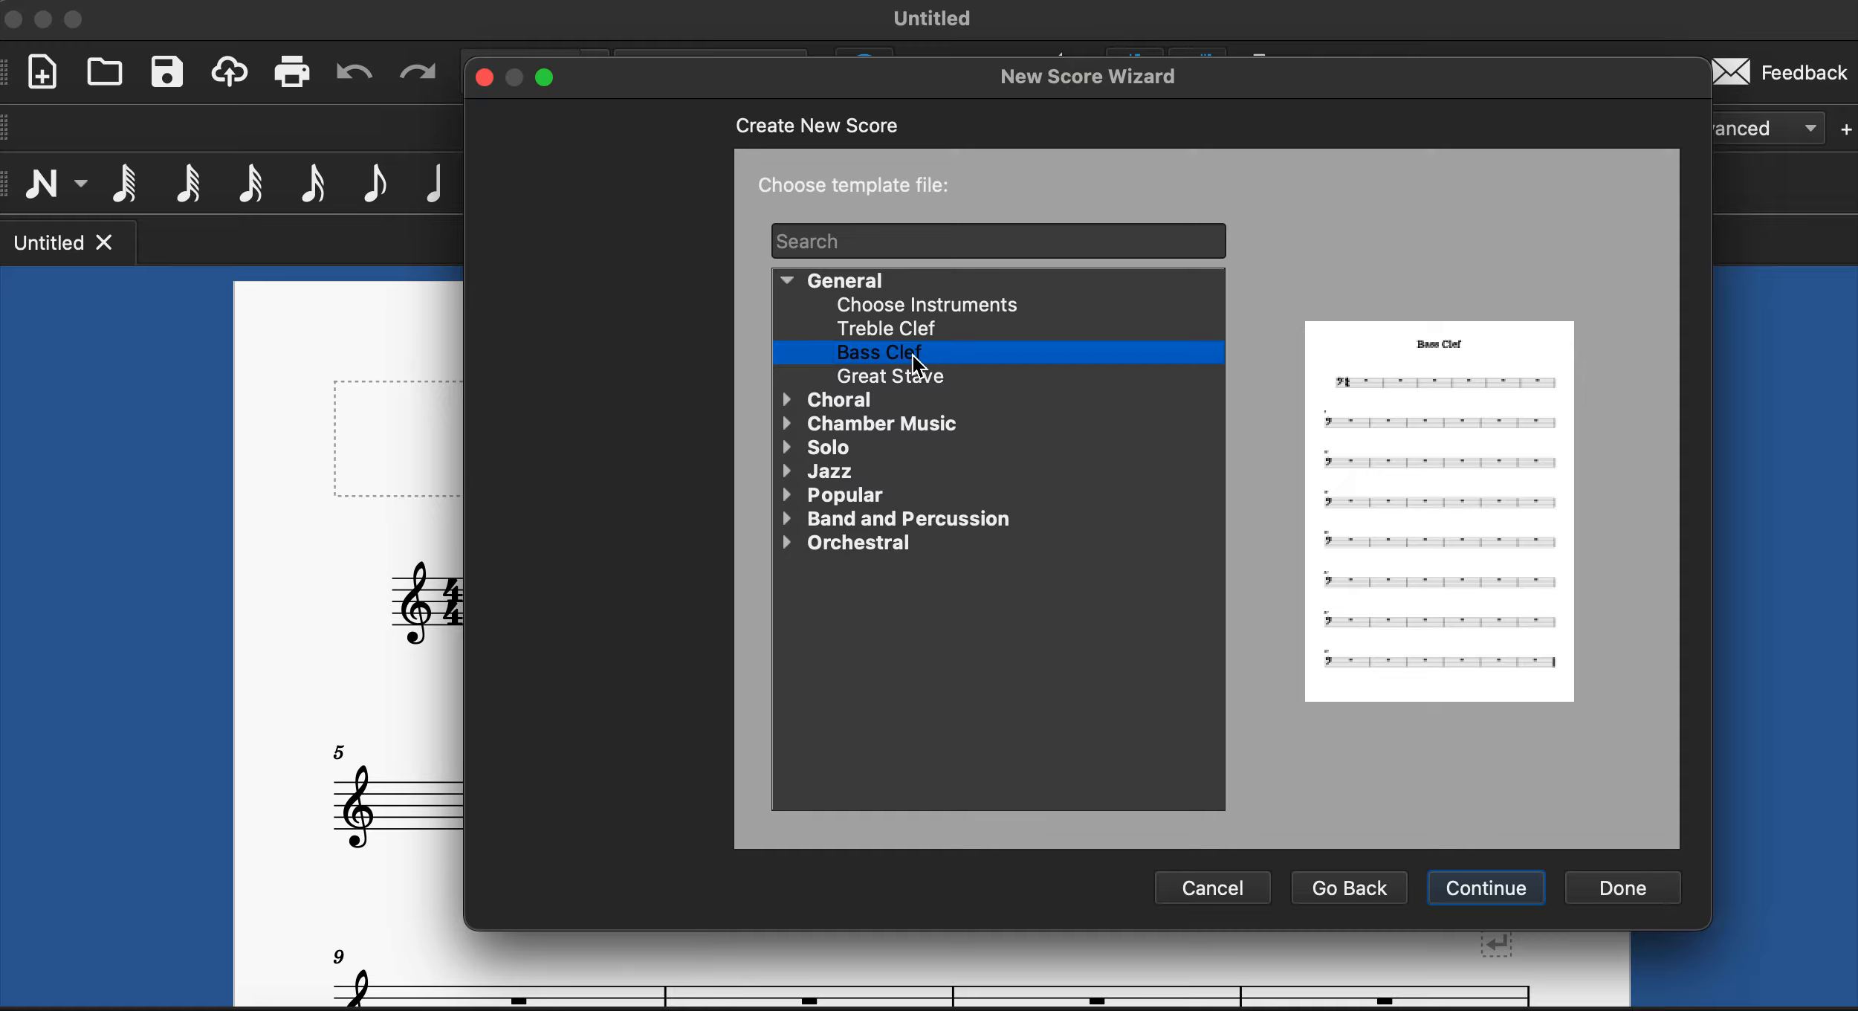
{"action": "left_click", "coordinate": [915, 379]}
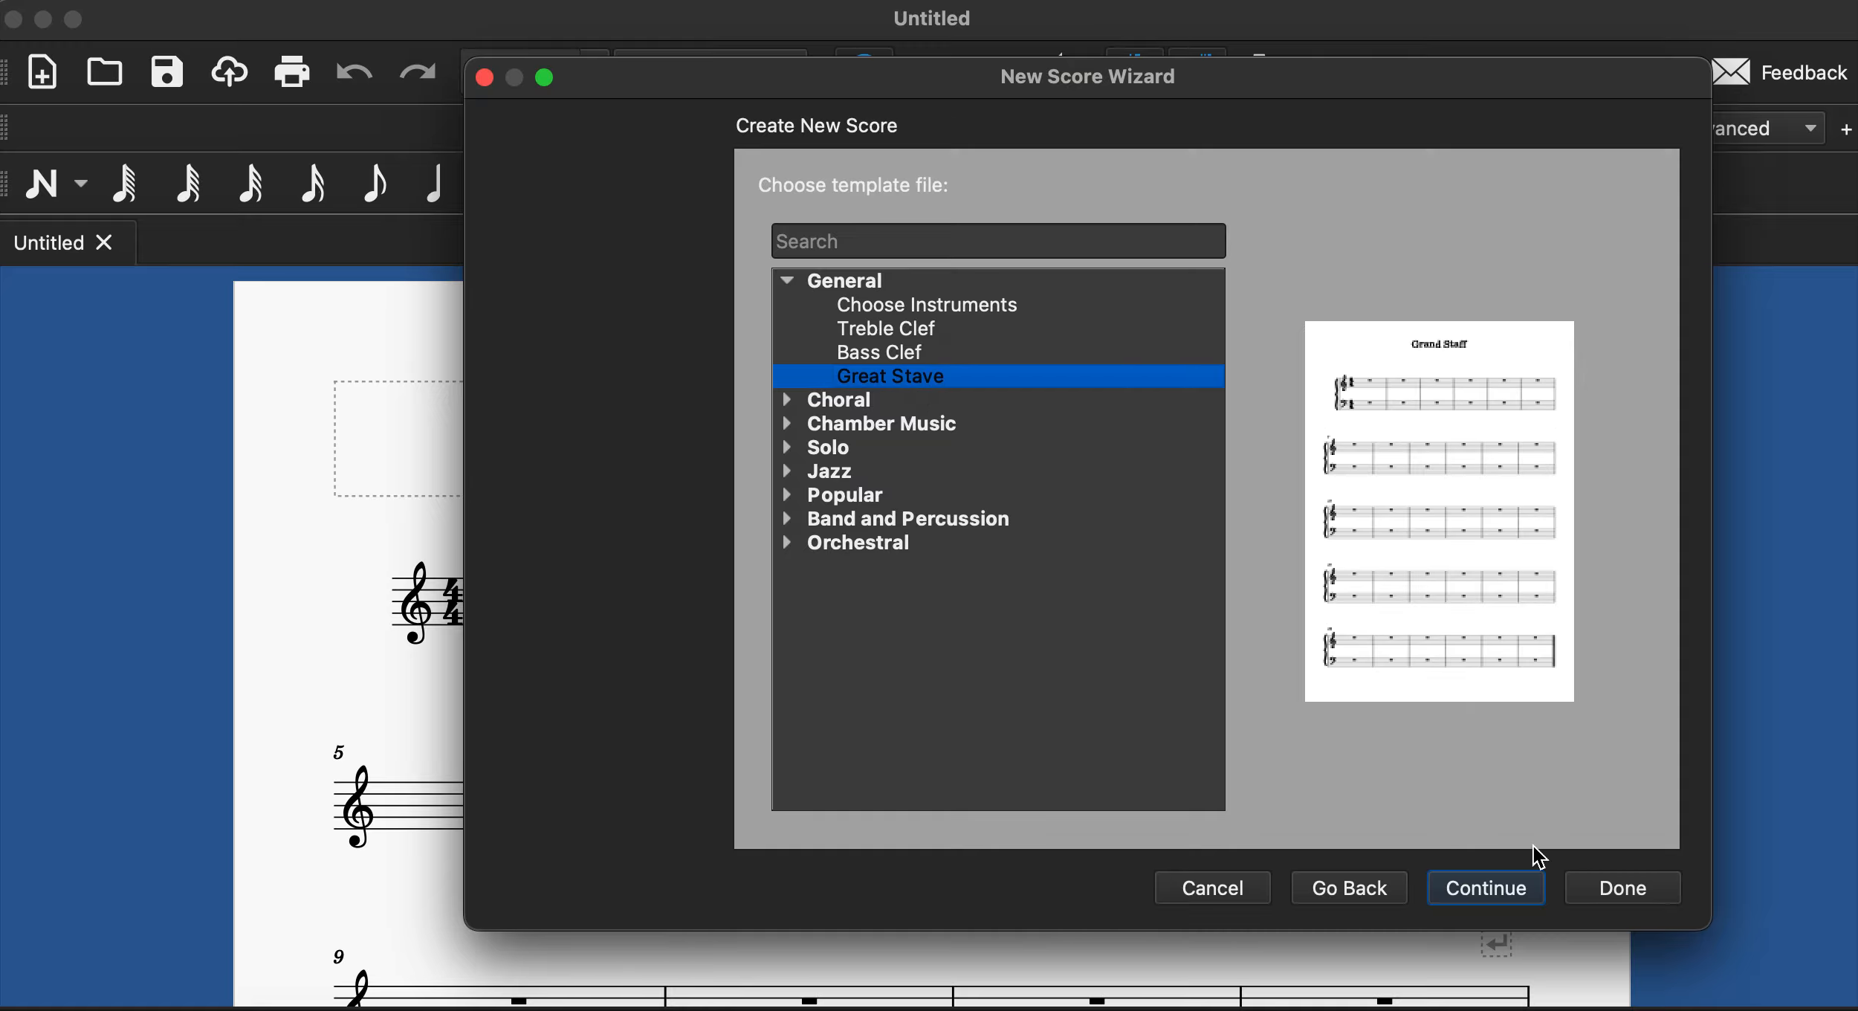
{"action": "left_click", "coordinate": [1501, 885]}
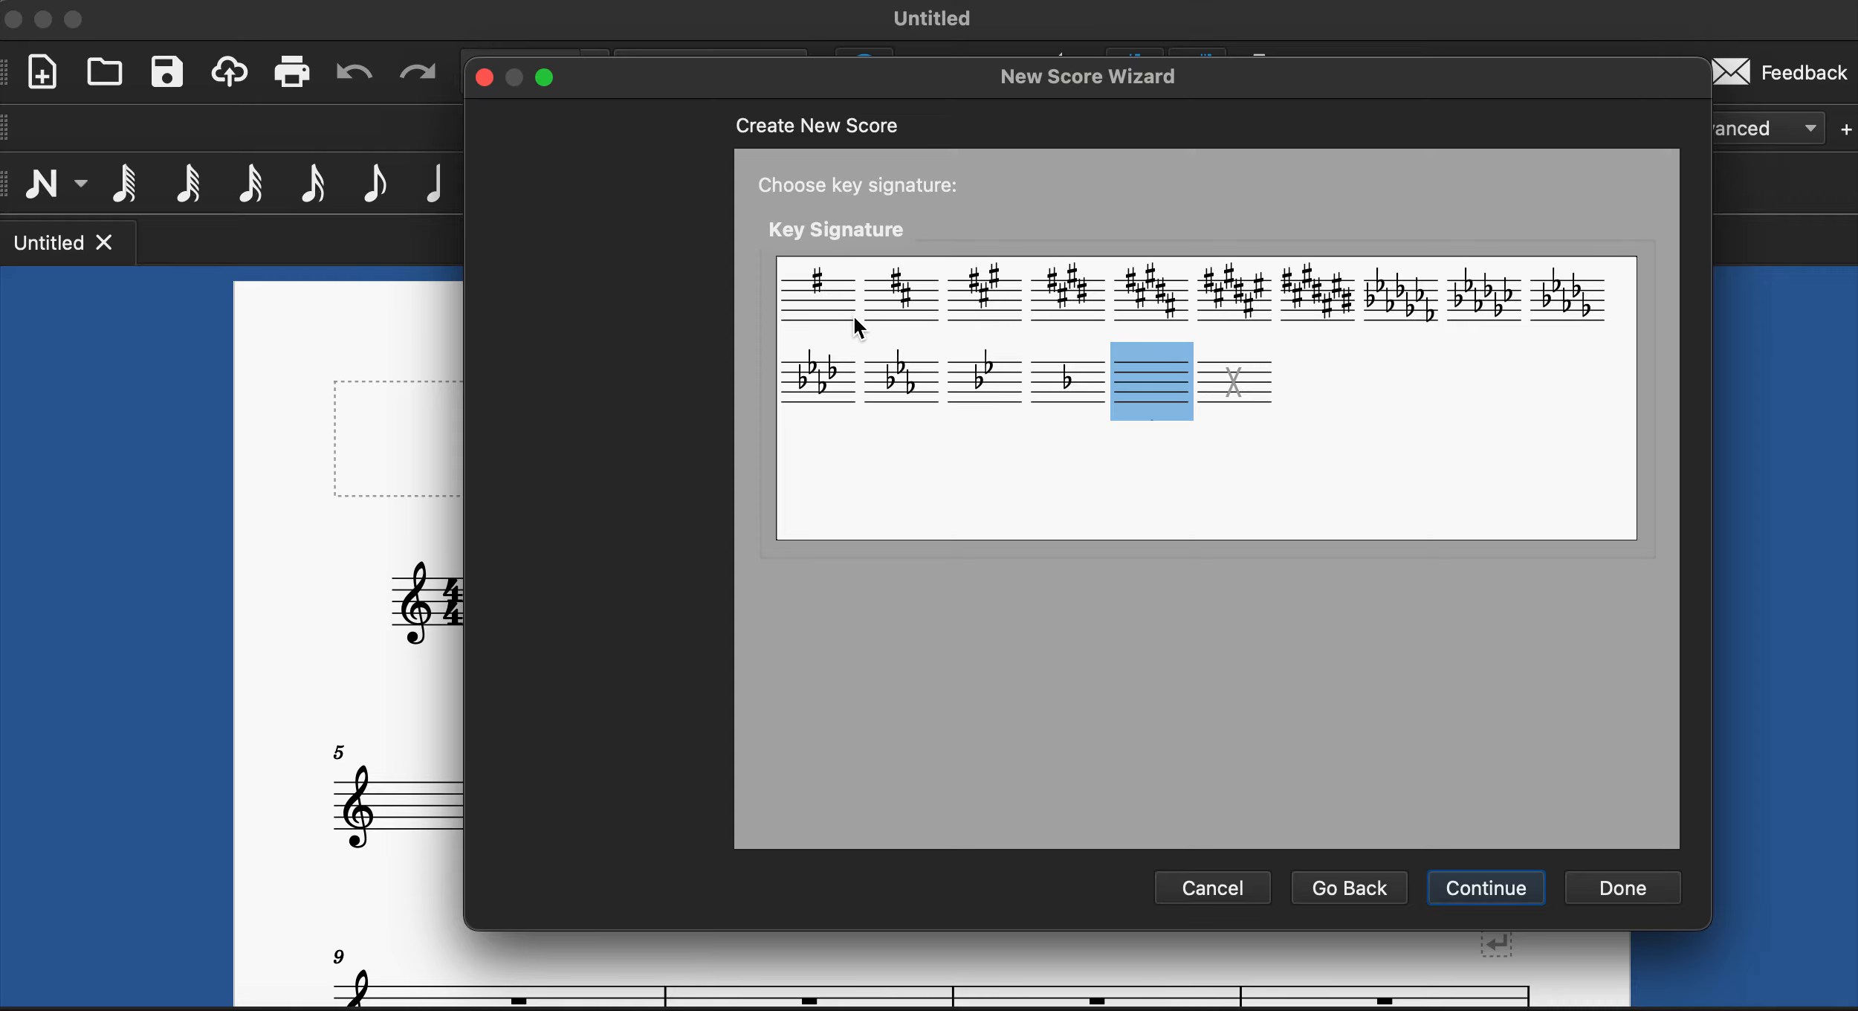
Set the one-sharp key signature, keep 4/4 time and 32 bars, and create the score.
{"action": "left_click", "coordinate": [825, 298]}
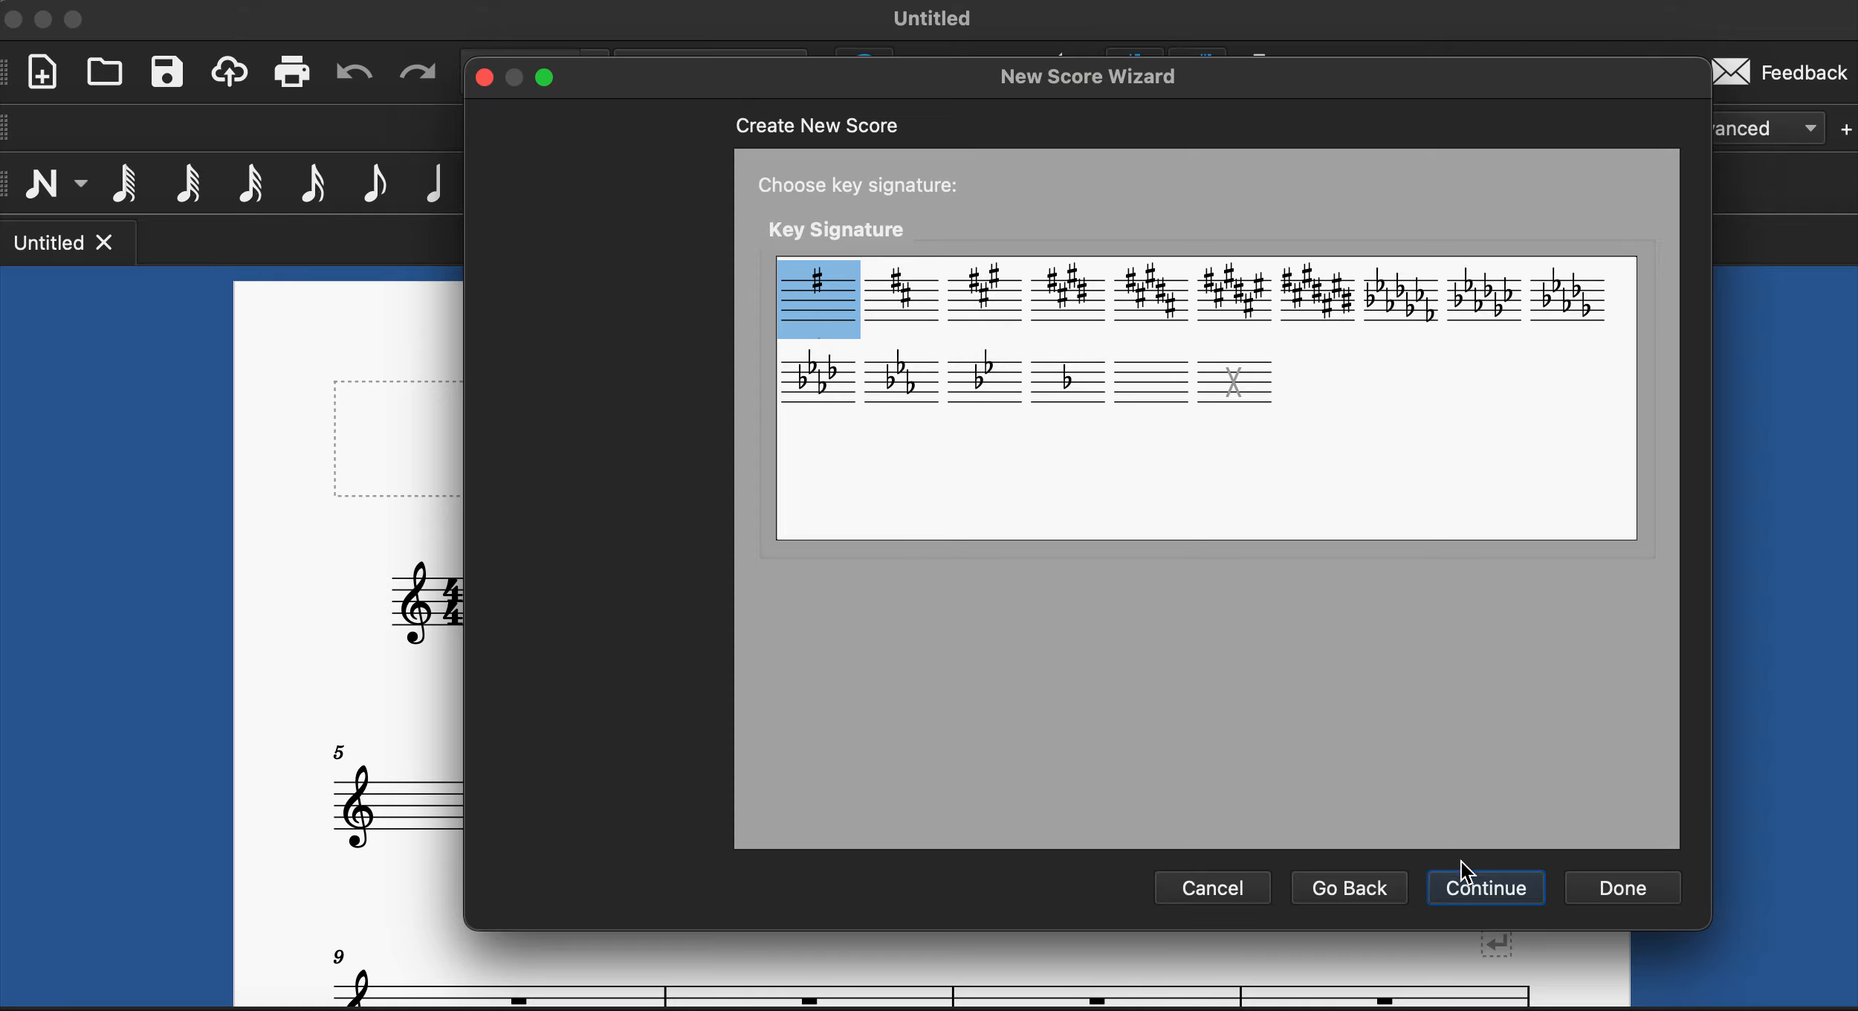
{"action": "left_click", "coordinate": [1482, 886]}
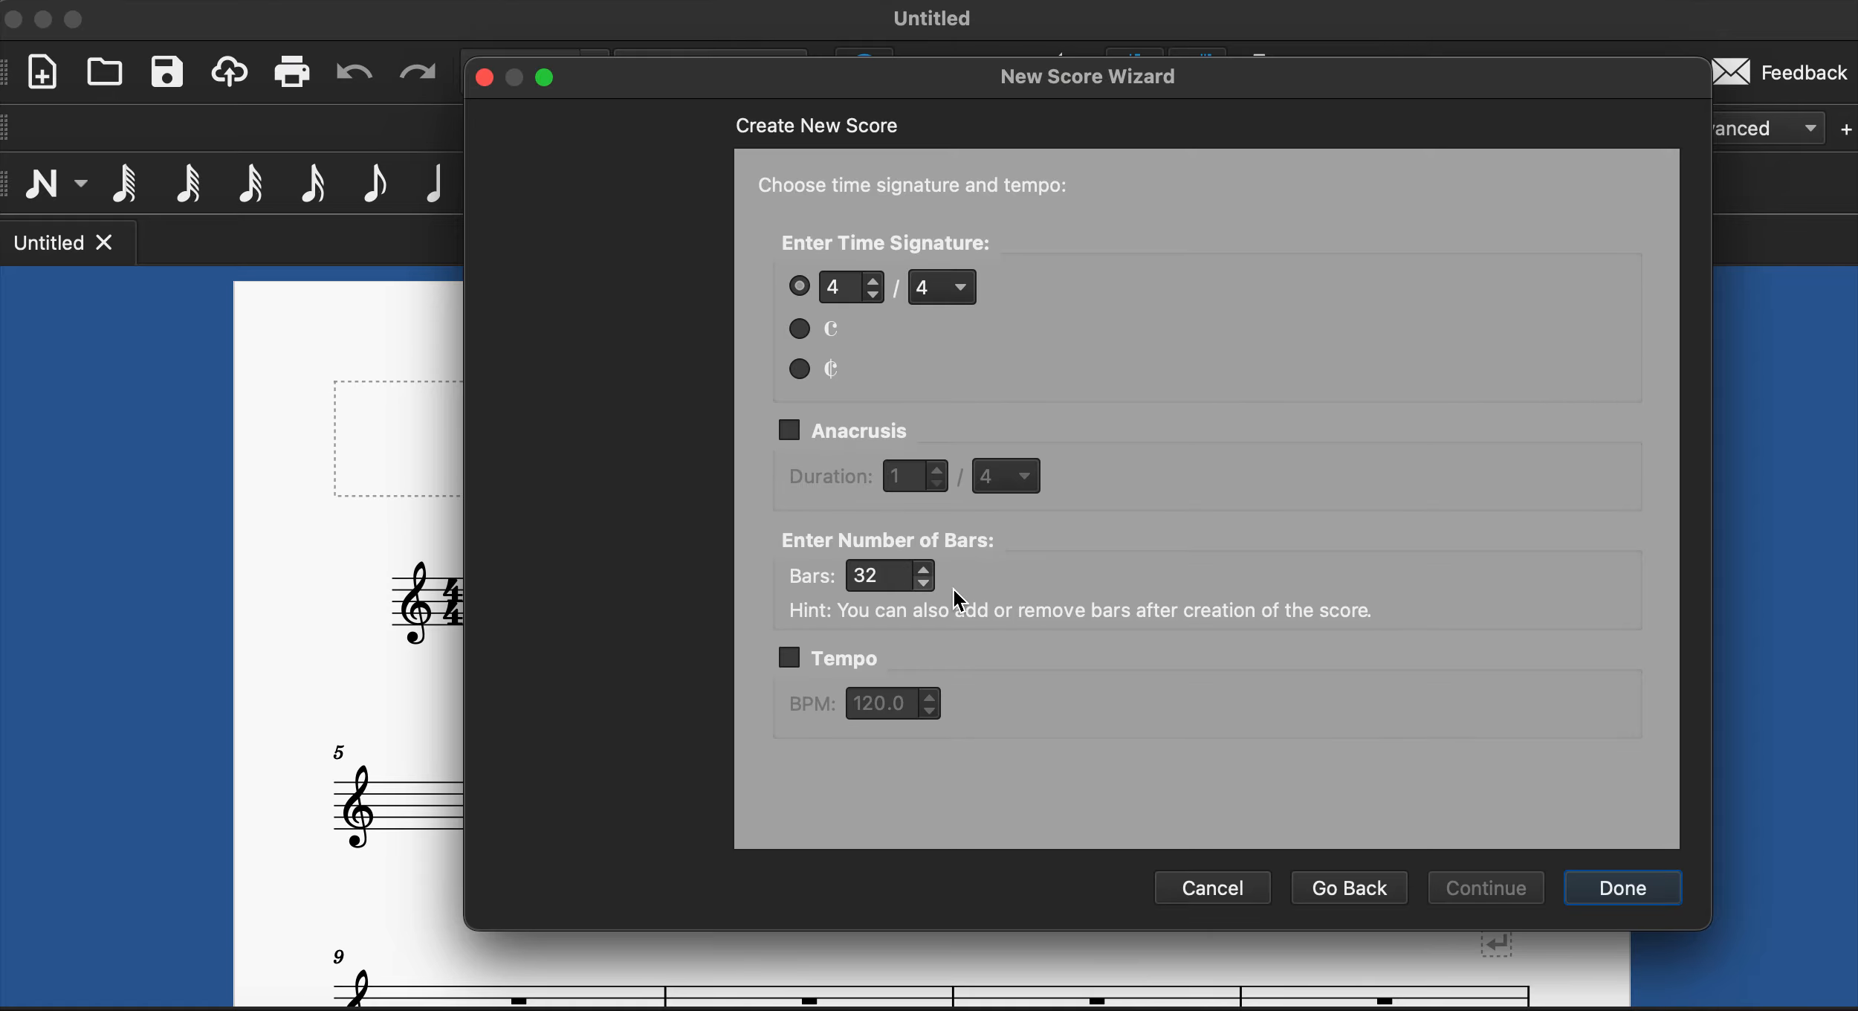
{"action": "left_click", "coordinate": [1605, 888]}
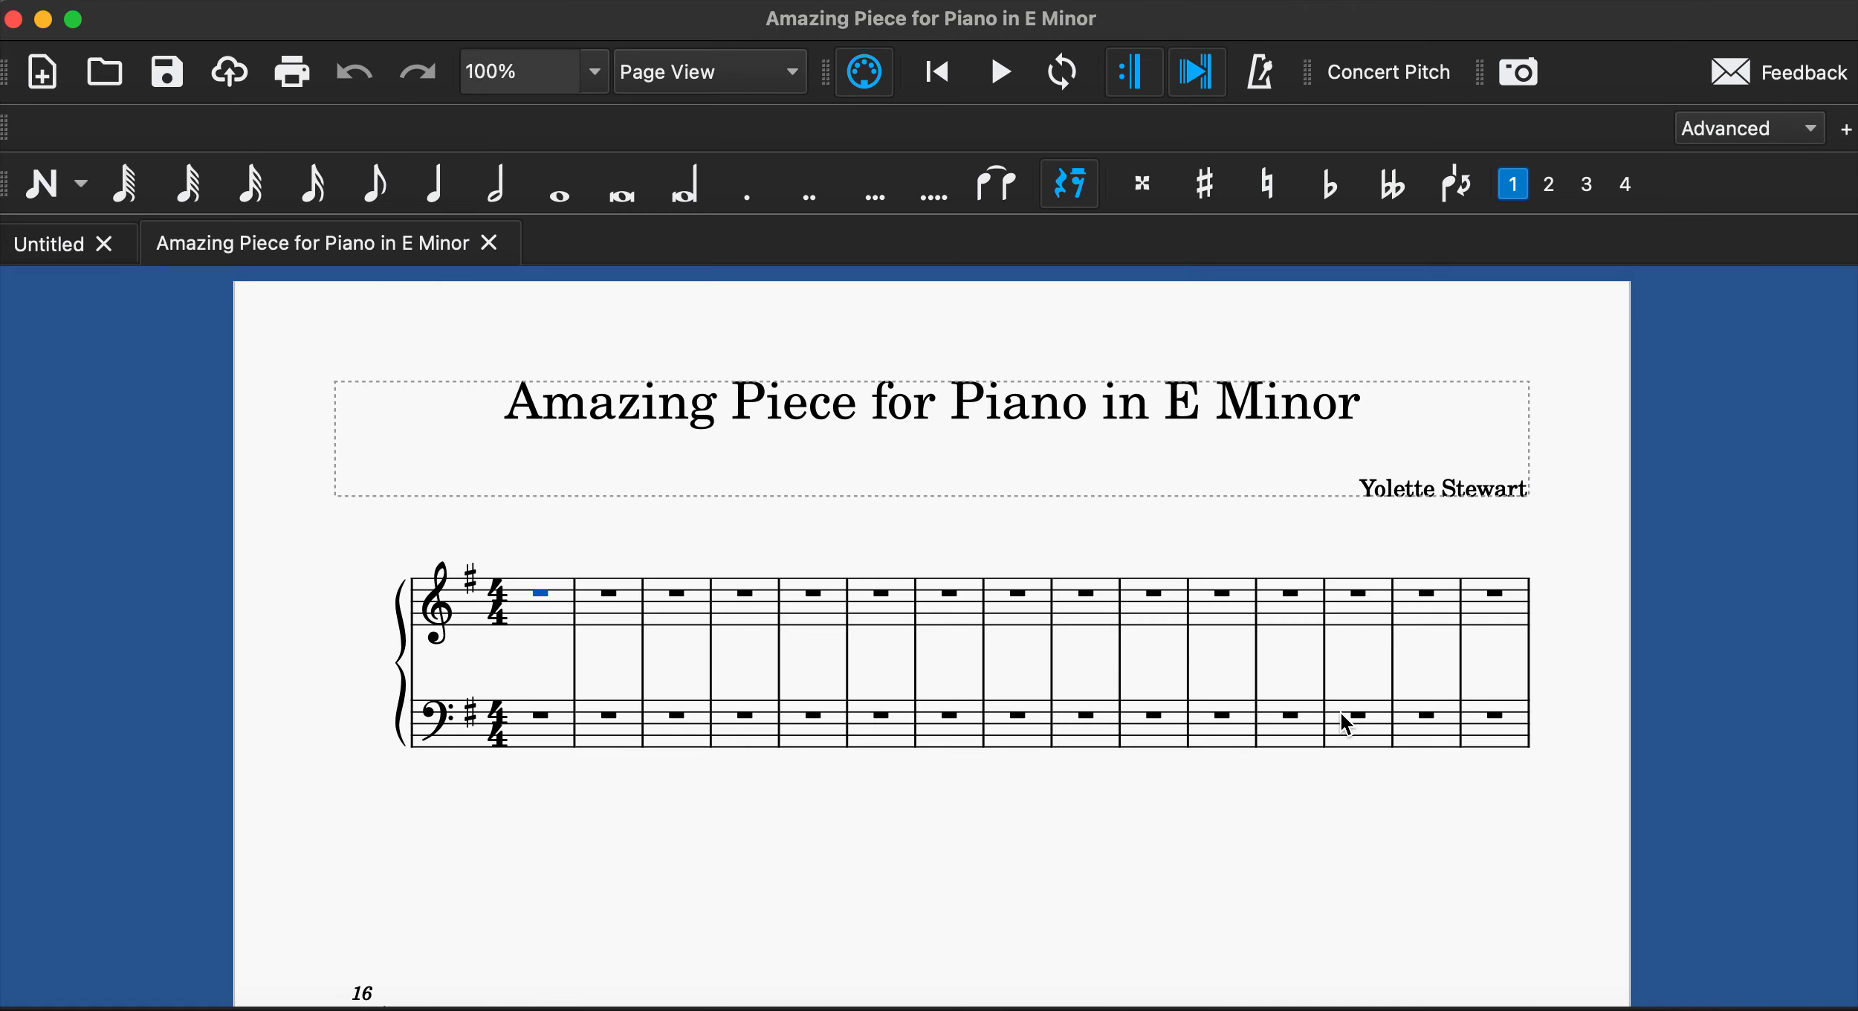
Enter the crotchets E, F, G and A in the first bar of the treble stave.
{"action": "scroll", "coordinate": [982, 888], "scroll_direction": "down", "scroll_amount": 15}
{"action": "scroll", "coordinate": [982, 888], "scroll_direction": "up", "scroll_amount": 16}
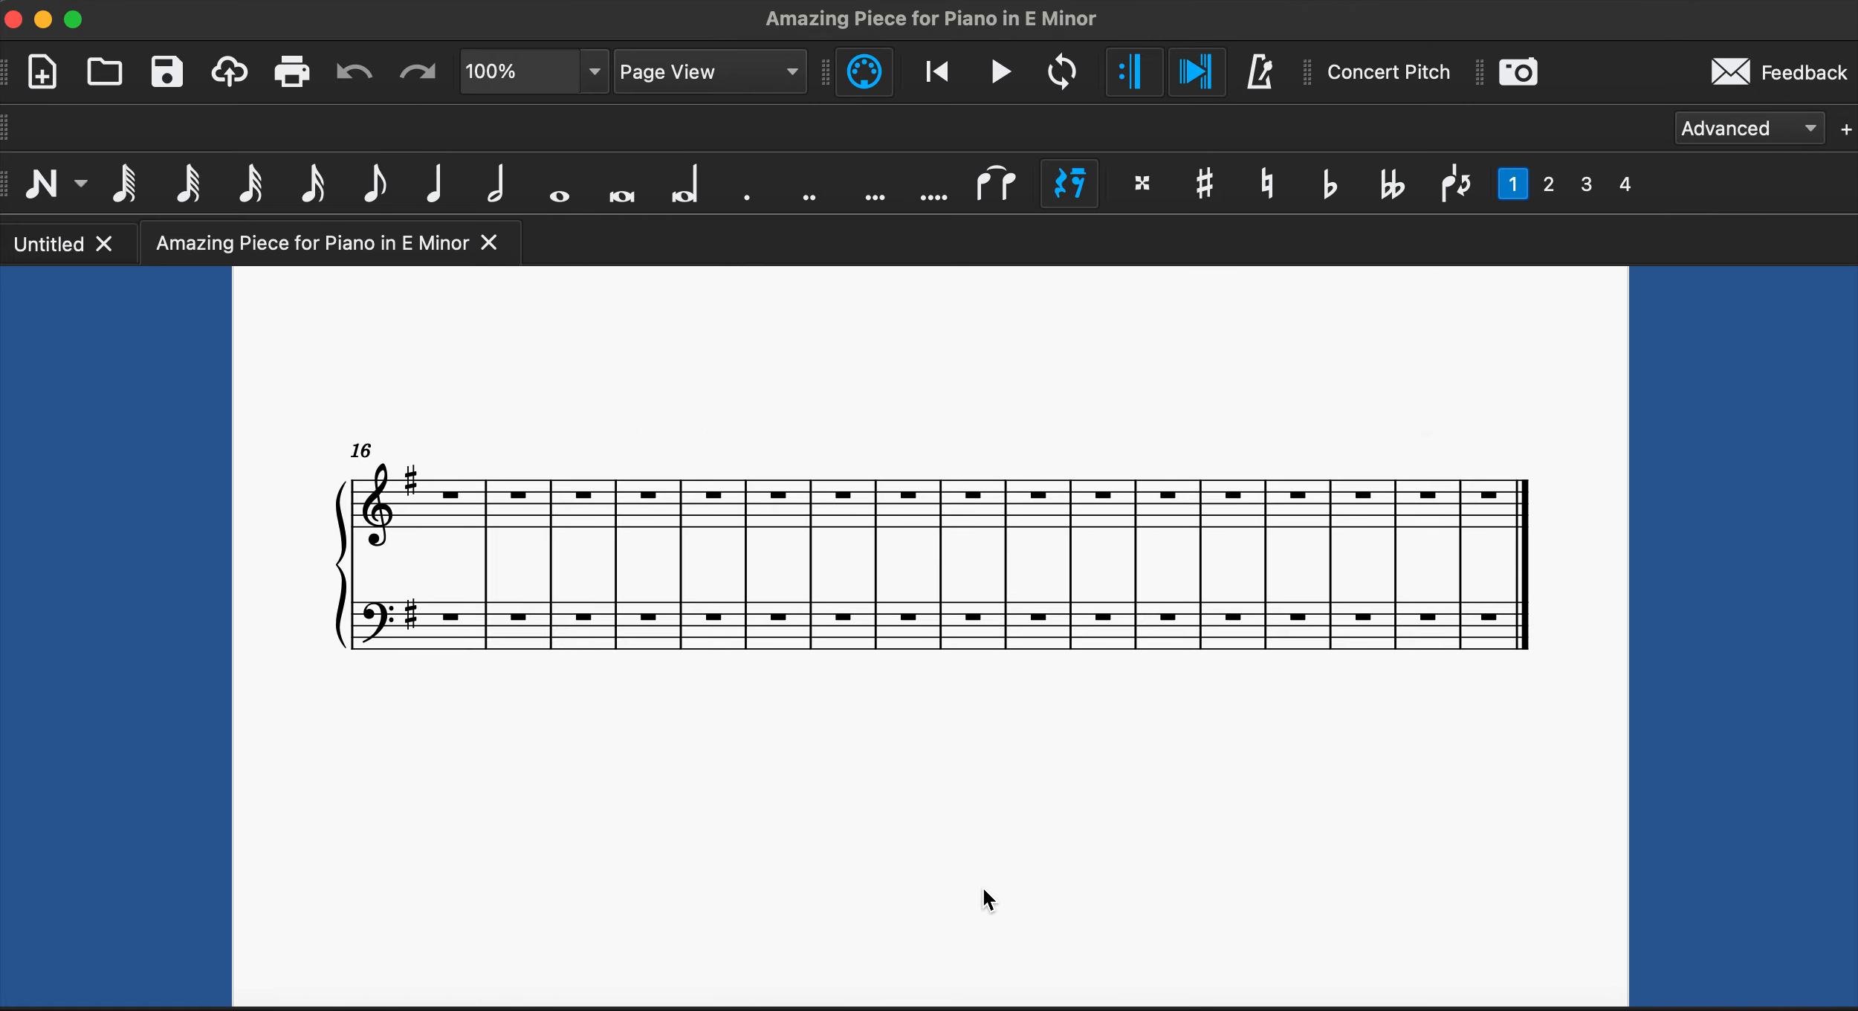
{"action": "left_click", "coordinate": [547, 678]}
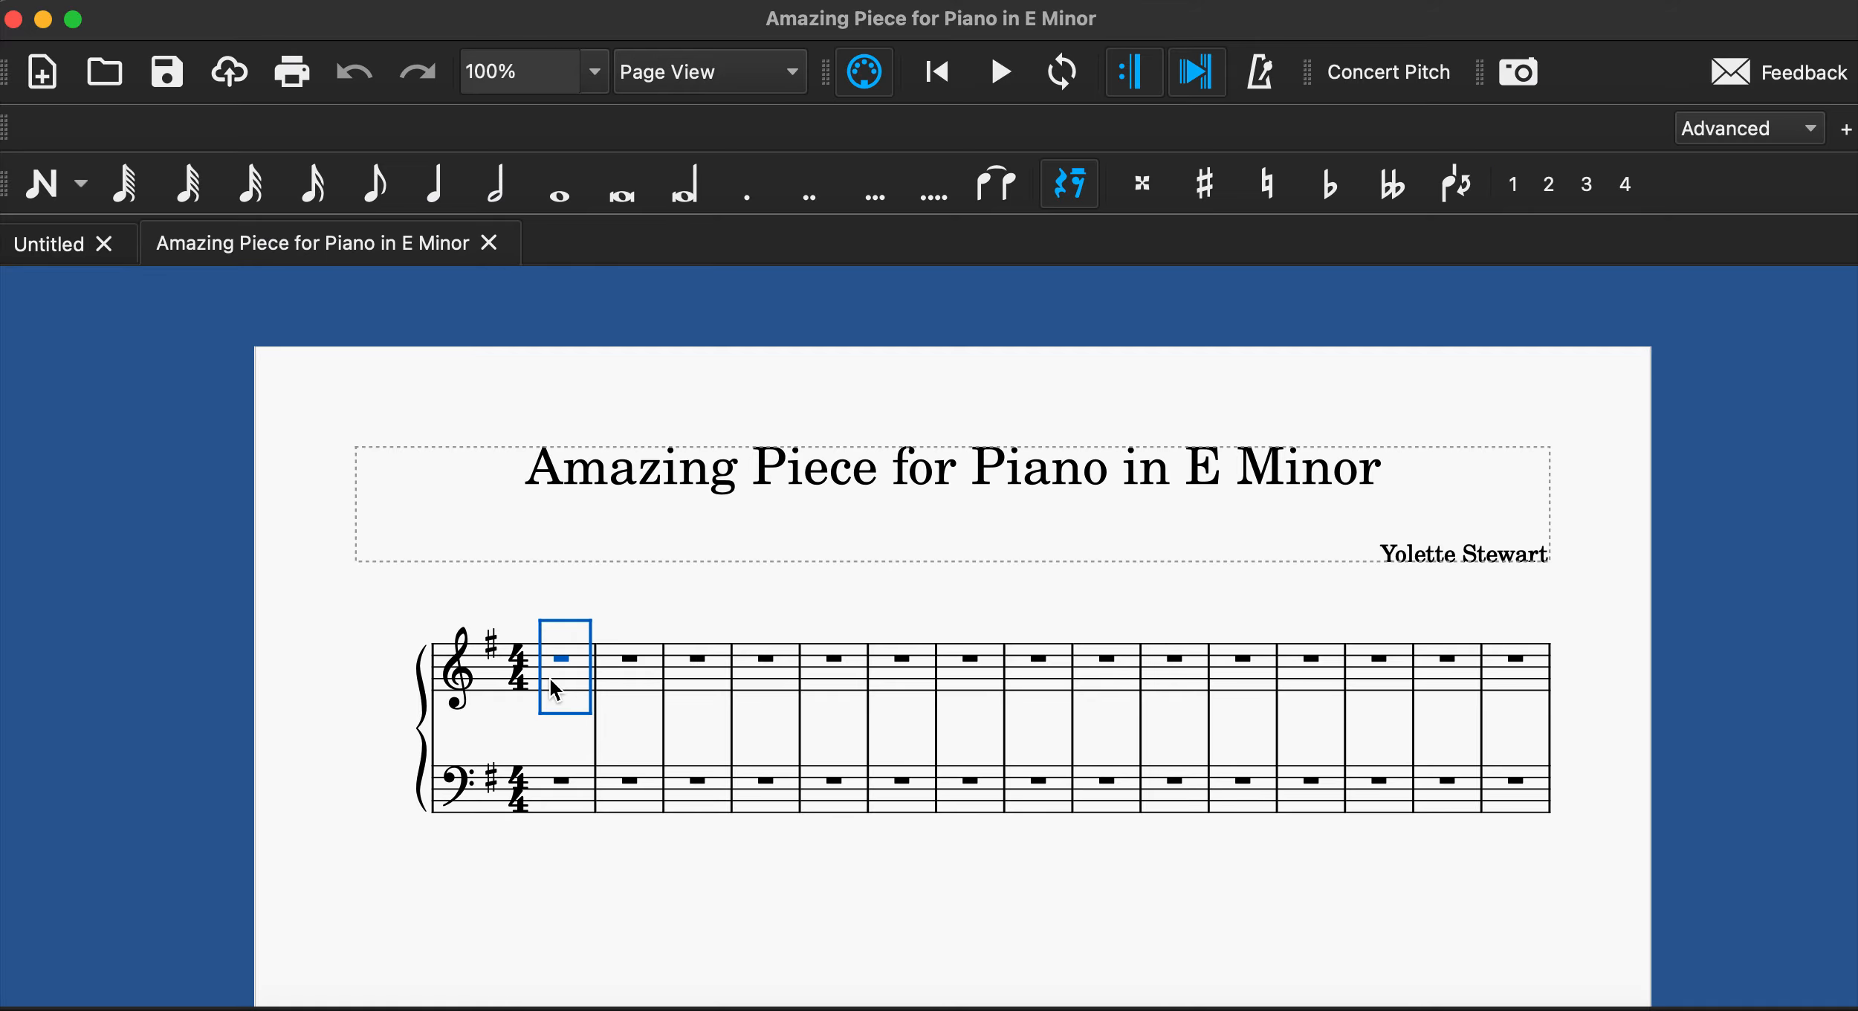
{"action": "left_click", "coordinate": [37, 191]}
{"action": "left_click", "coordinate": [437, 188]}
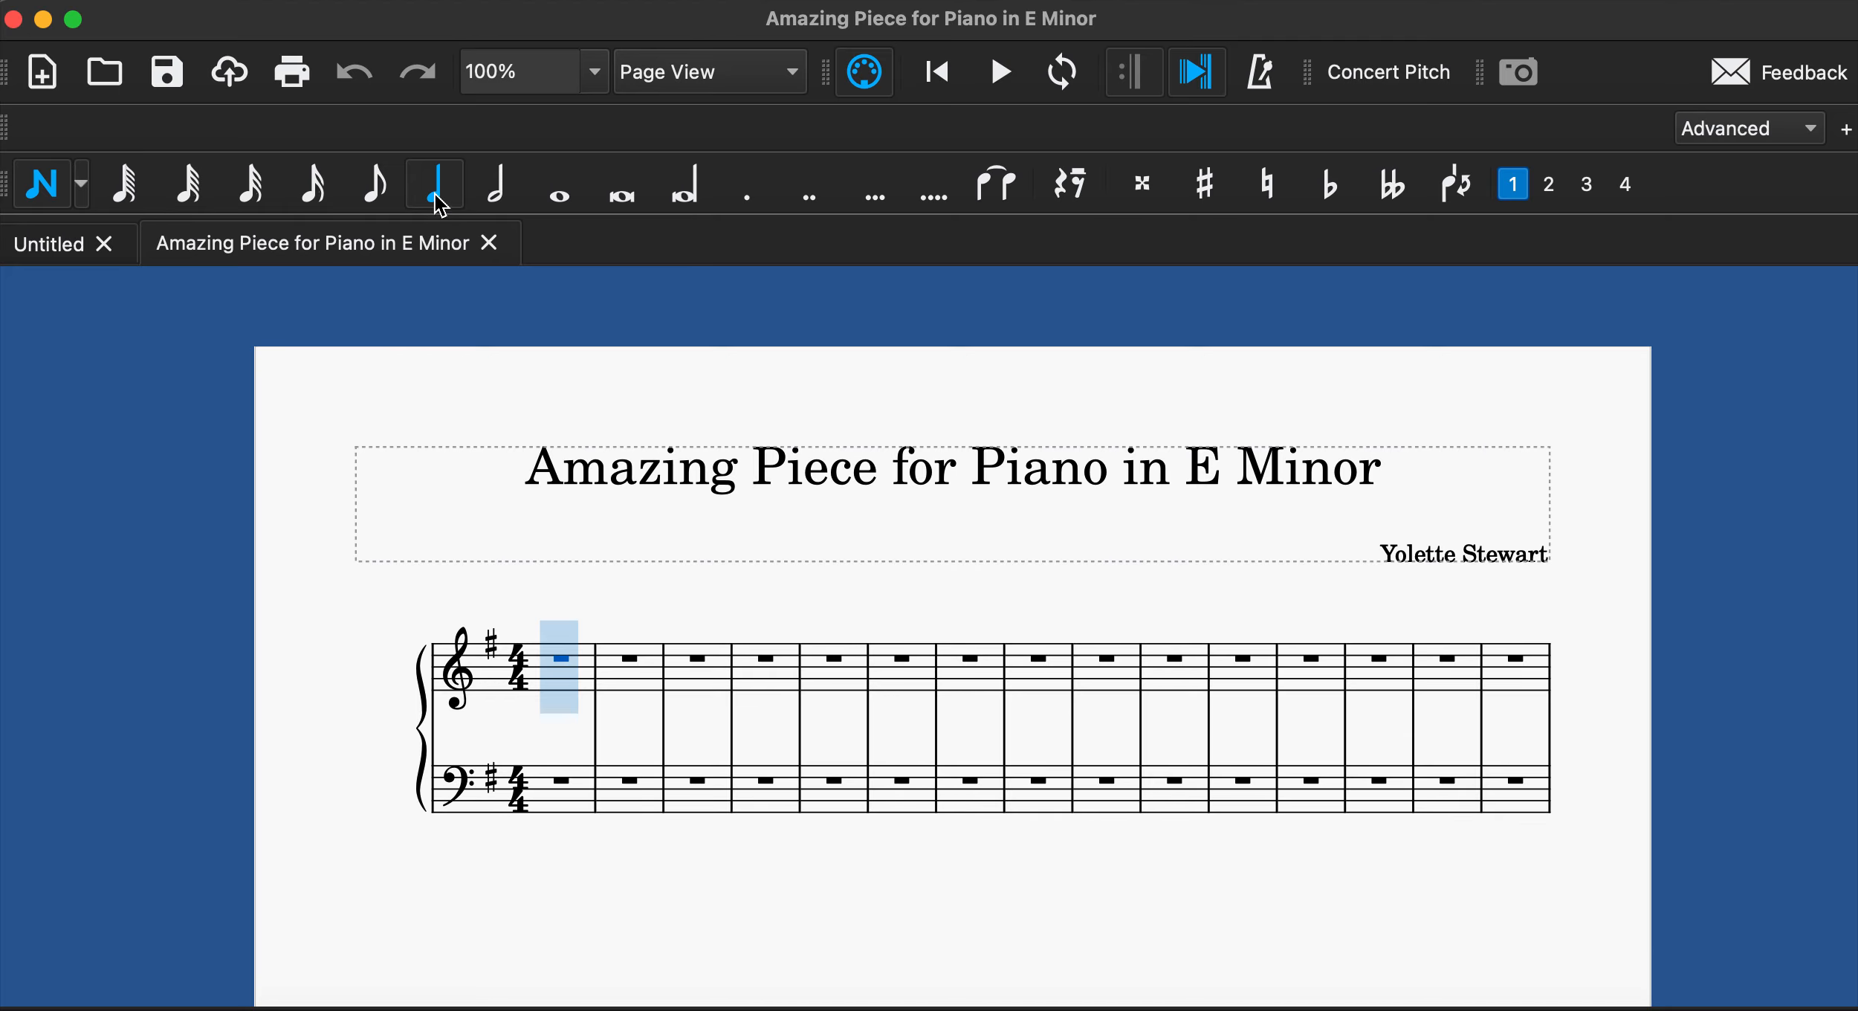
{"action": "left_click", "coordinate": [544, 690]}
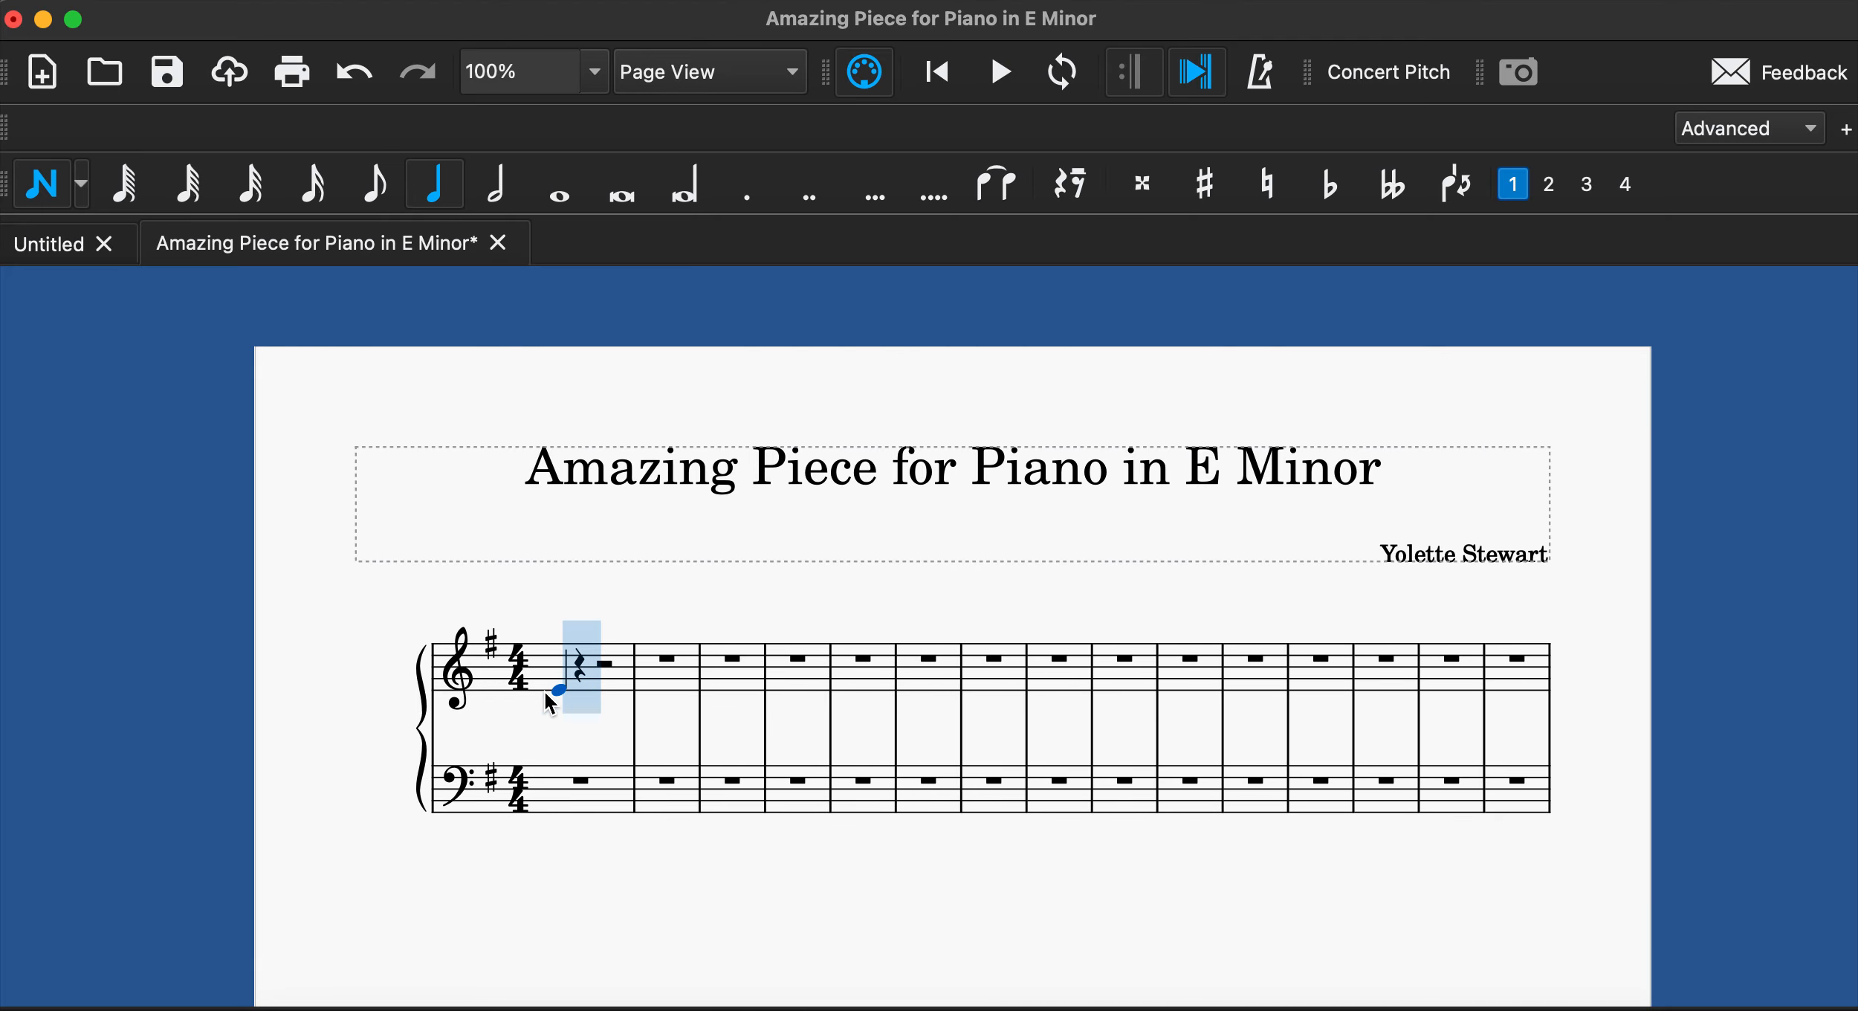
{"action": "key", "text": "f"}
{"action": "key", "text": "g"}
{"action": "key", "text": "a"}
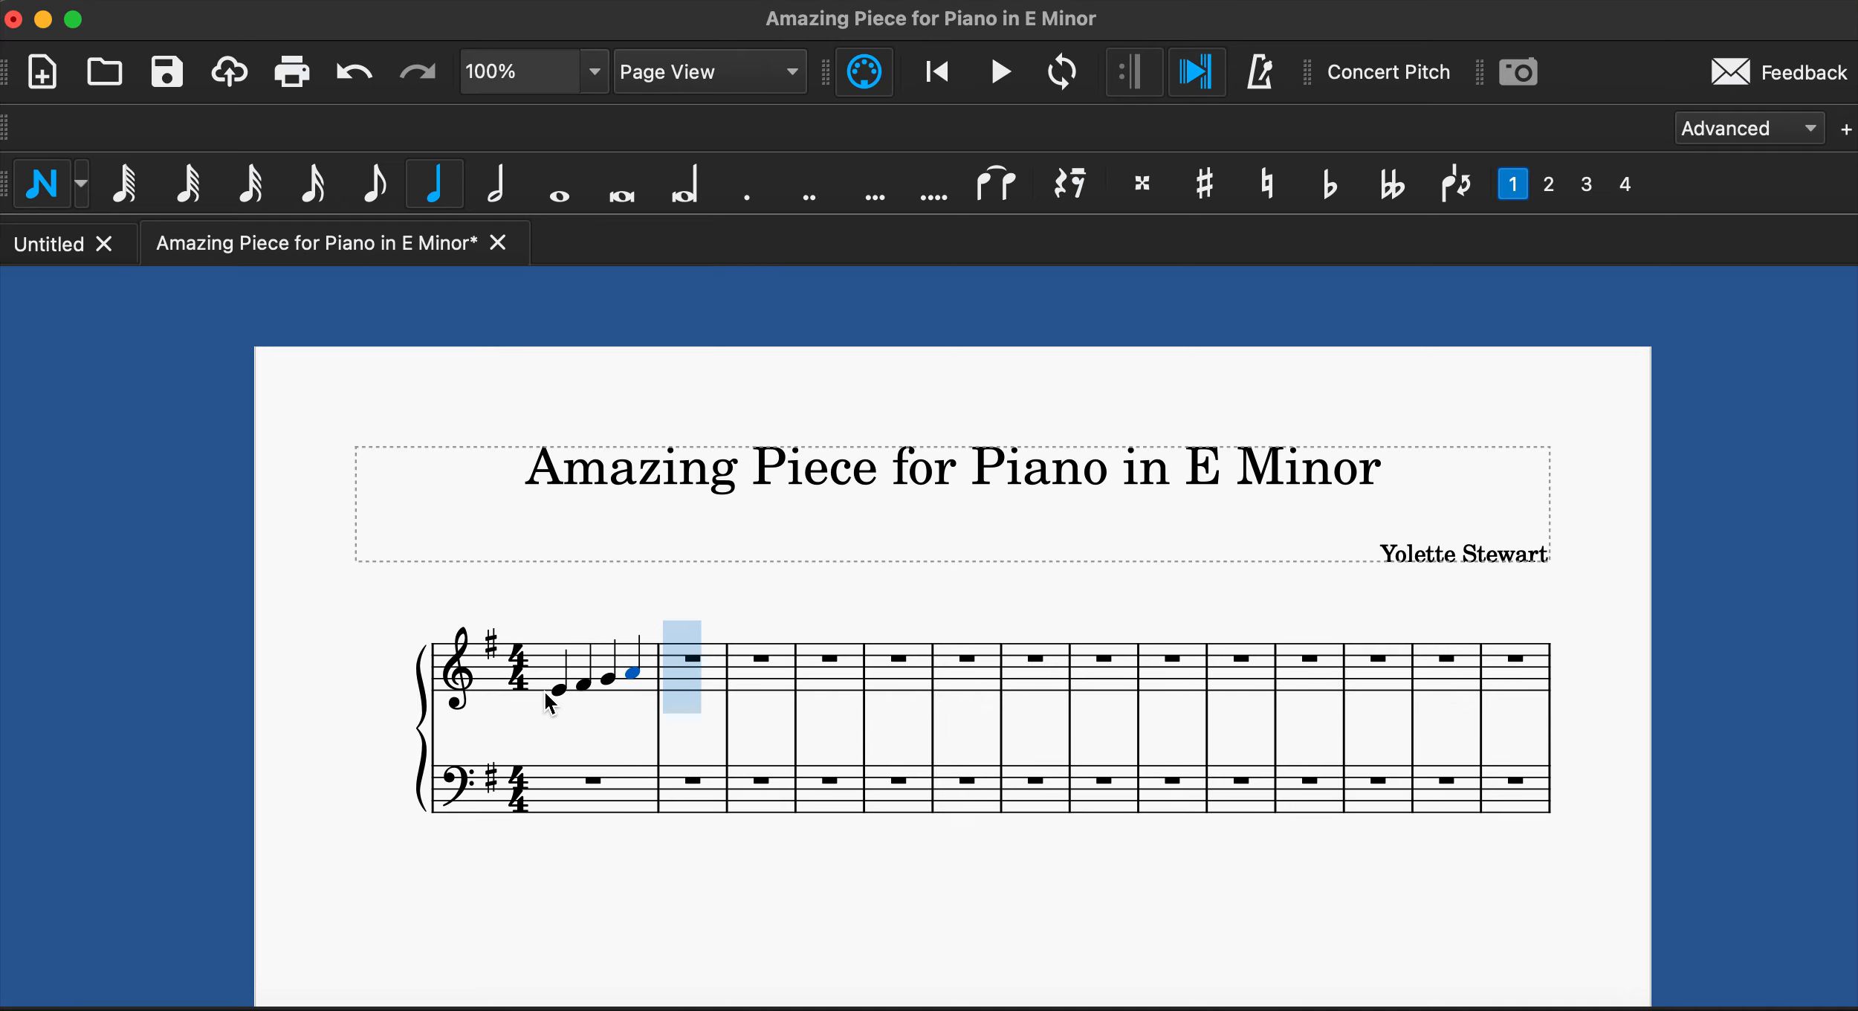
Enter the crotchets B, C, D sharp and E in the second treble bar and leave note input.
{"action": "key", "text": "b"}
{"action": "key", "text": "c"}
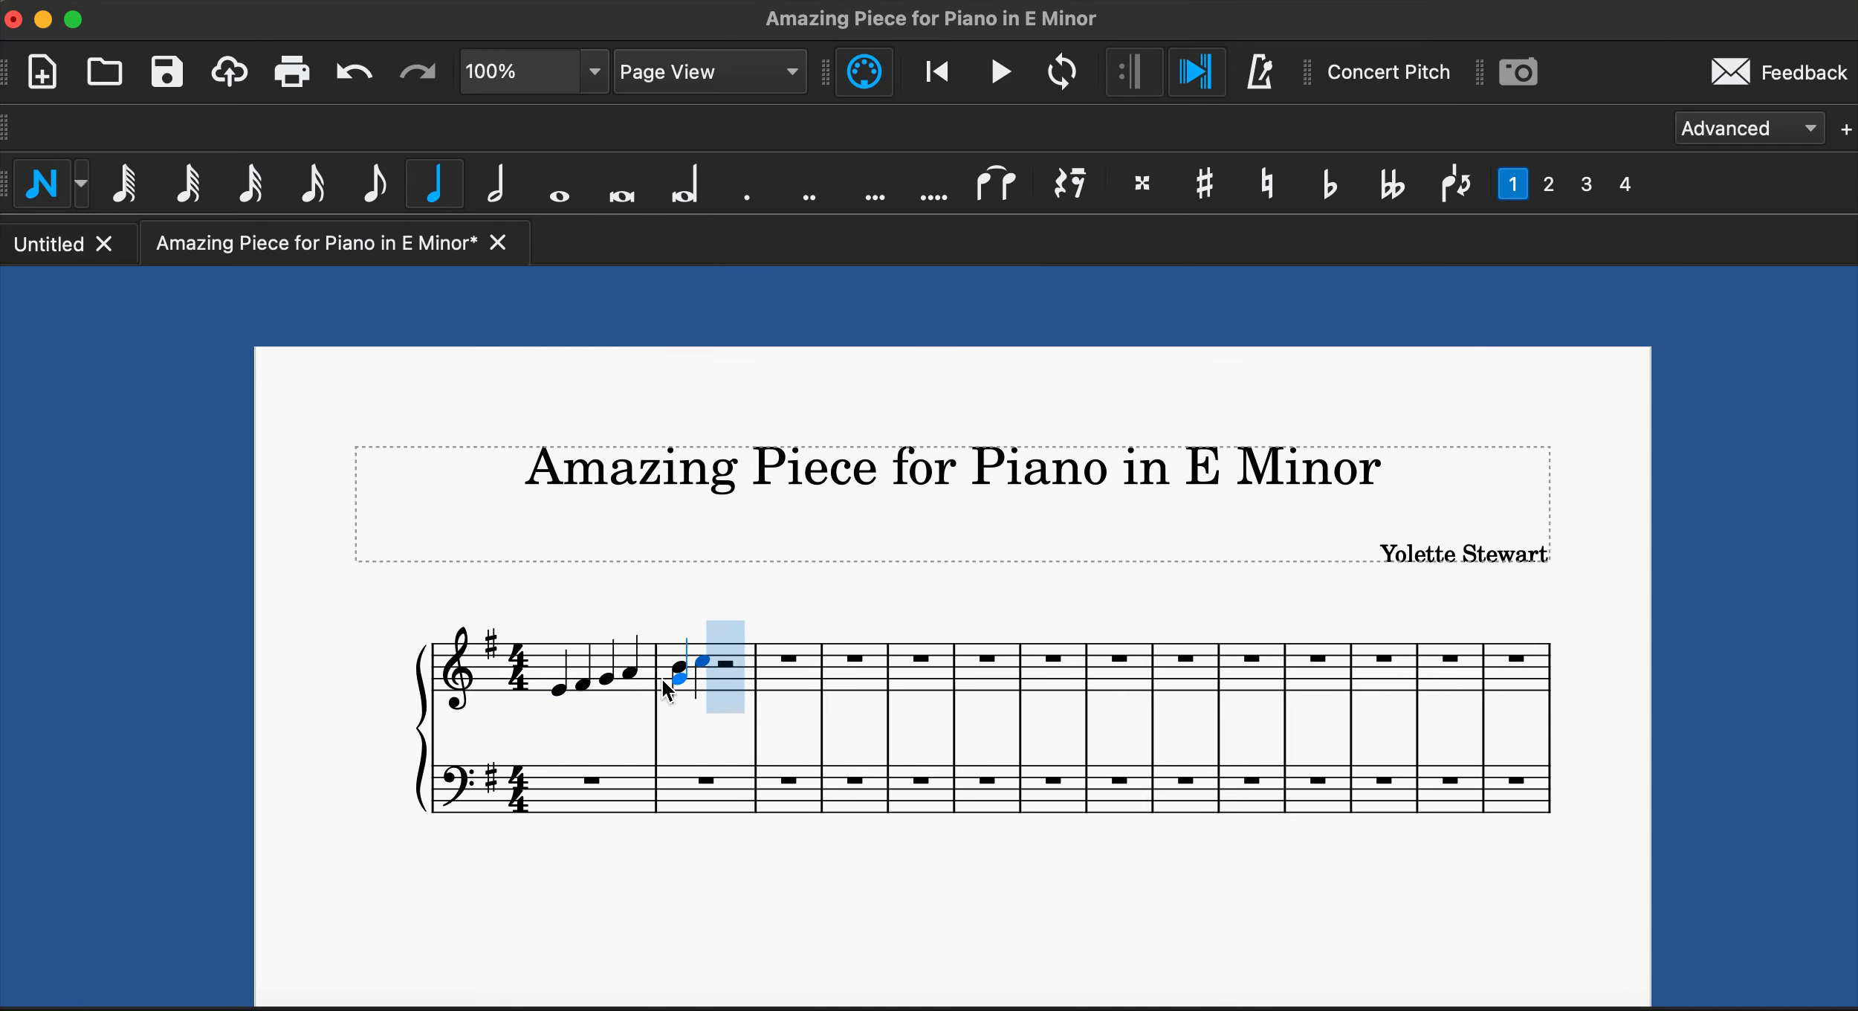
{"action": "key", "text": "d"}
{"action": "left_click", "coordinate": [1204, 184]}
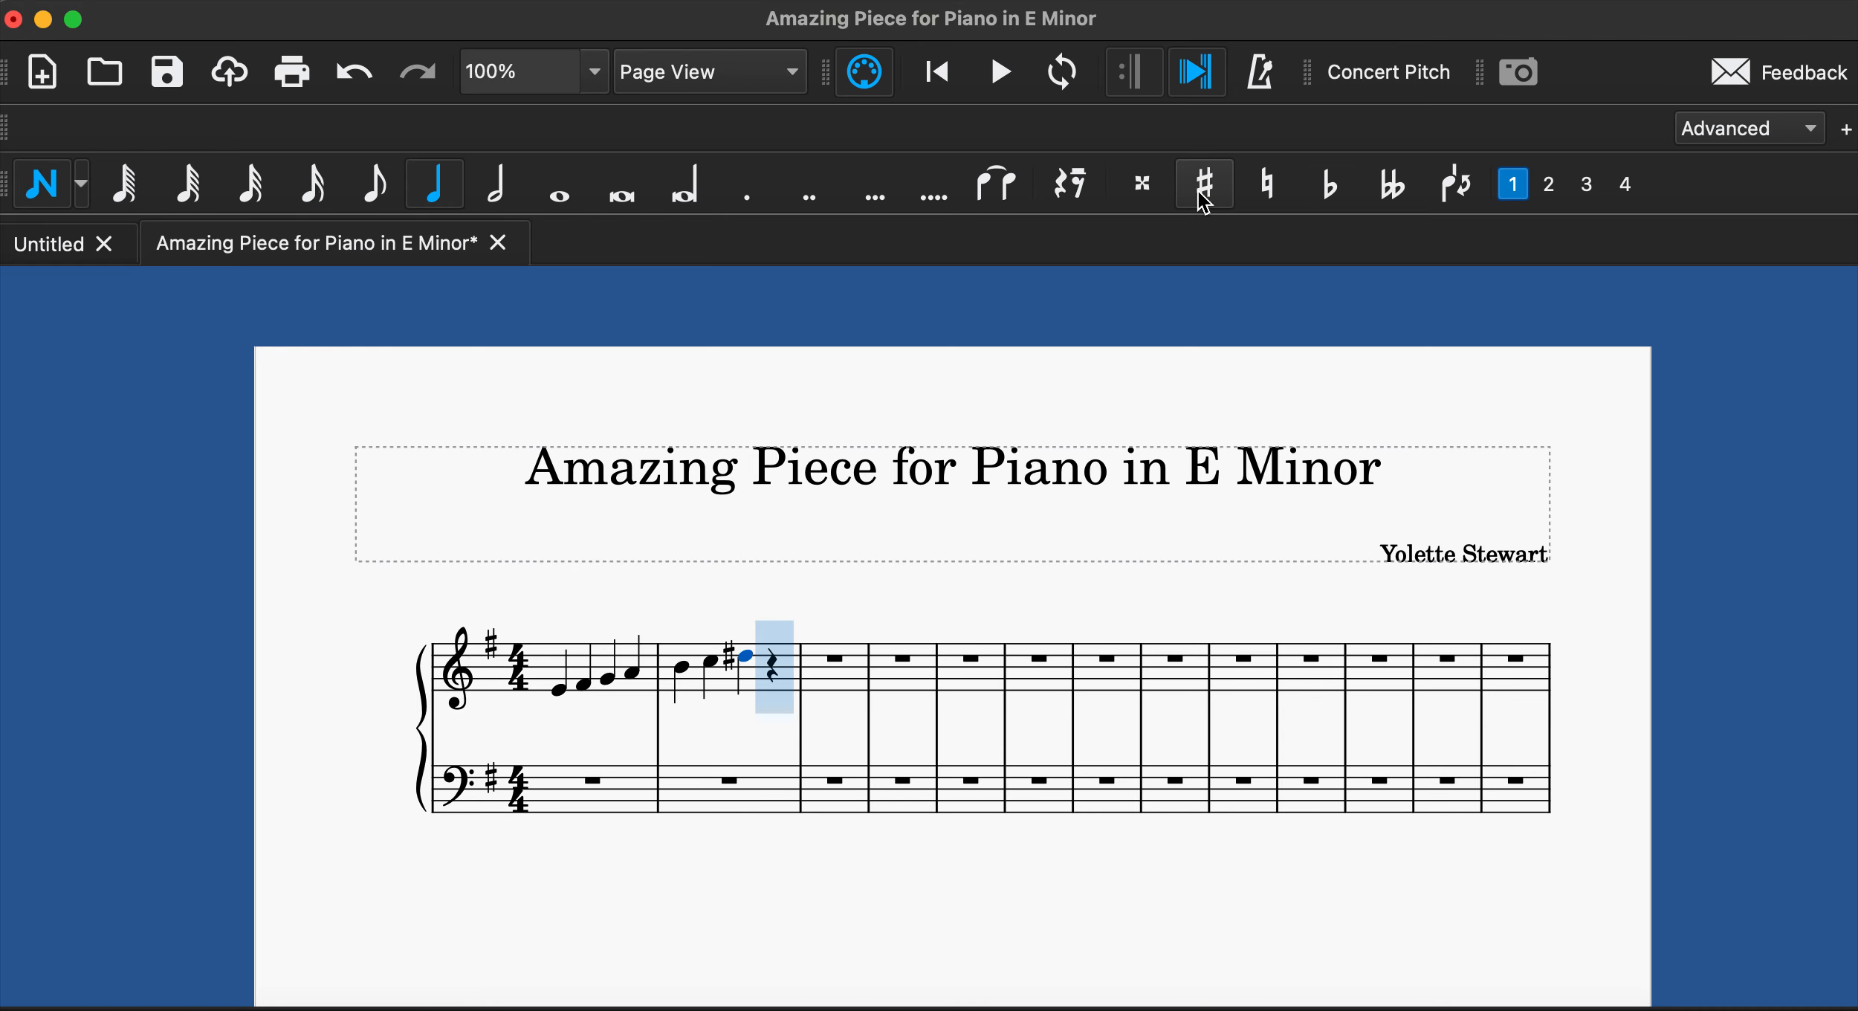
{"action": "left_click", "coordinate": [775, 650]}
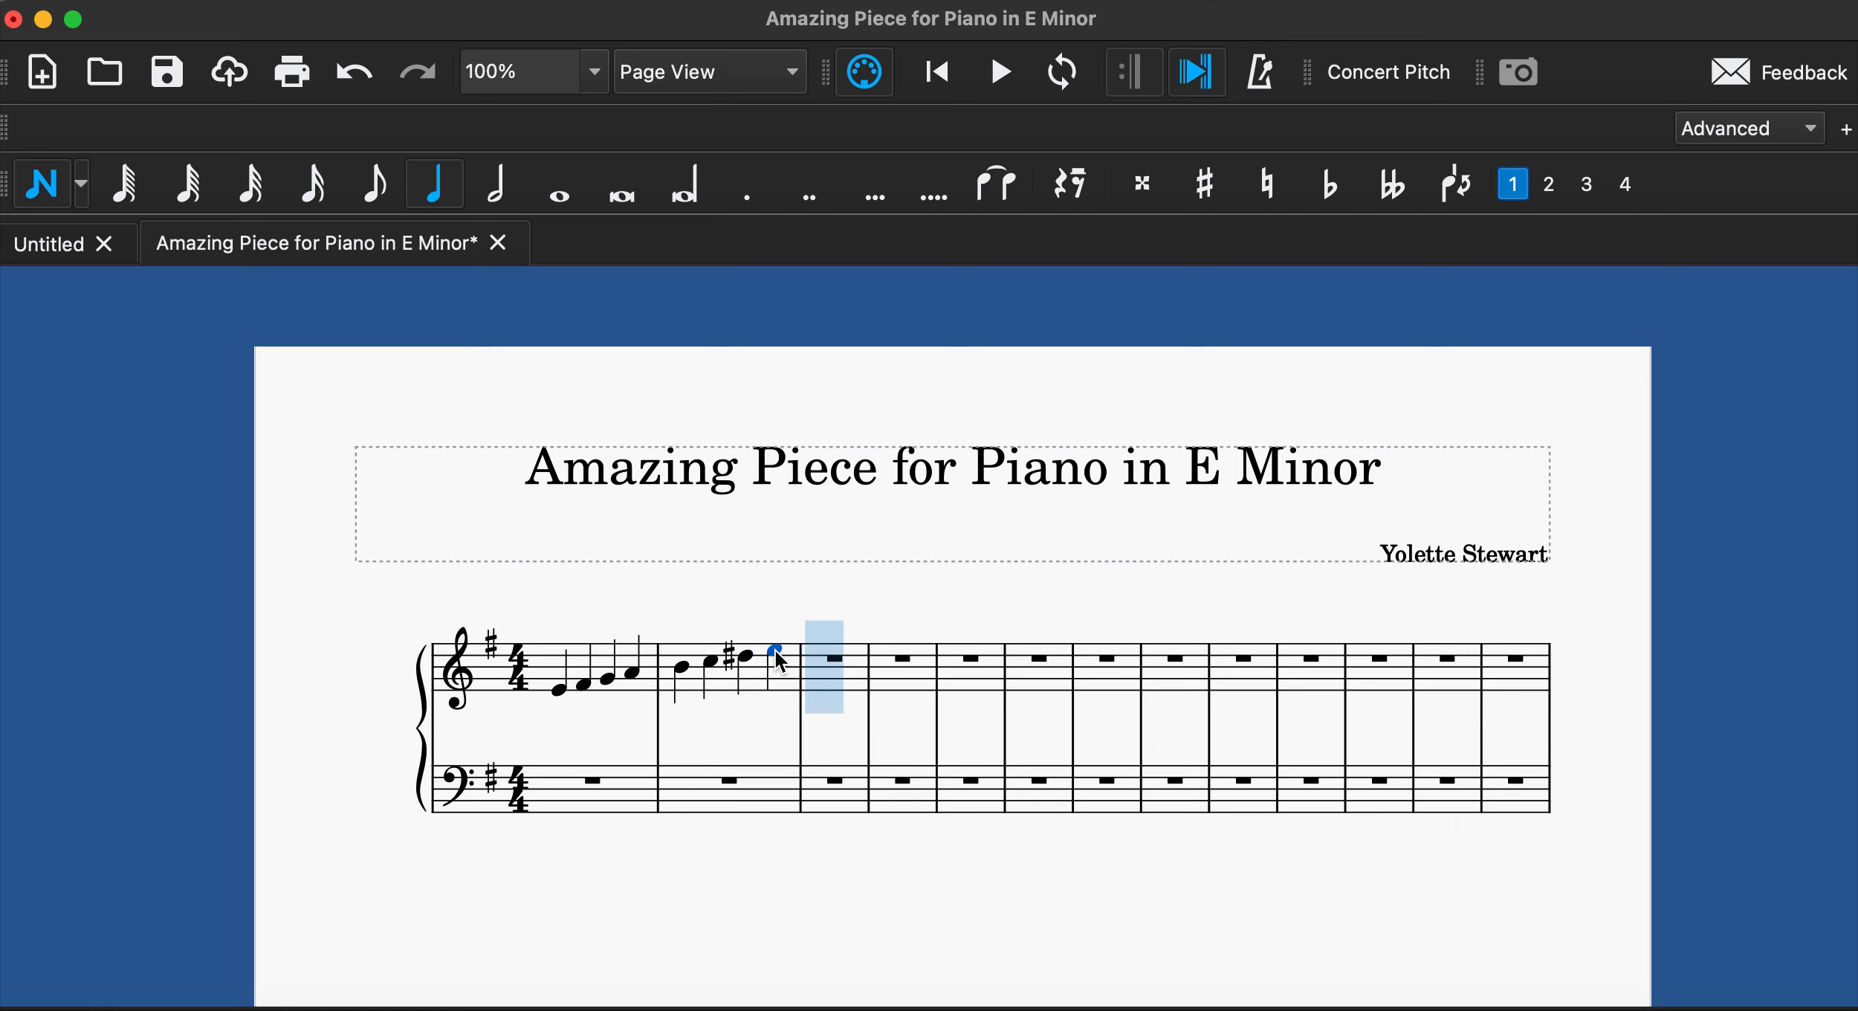
{"action": "key", "text": "Escape"}
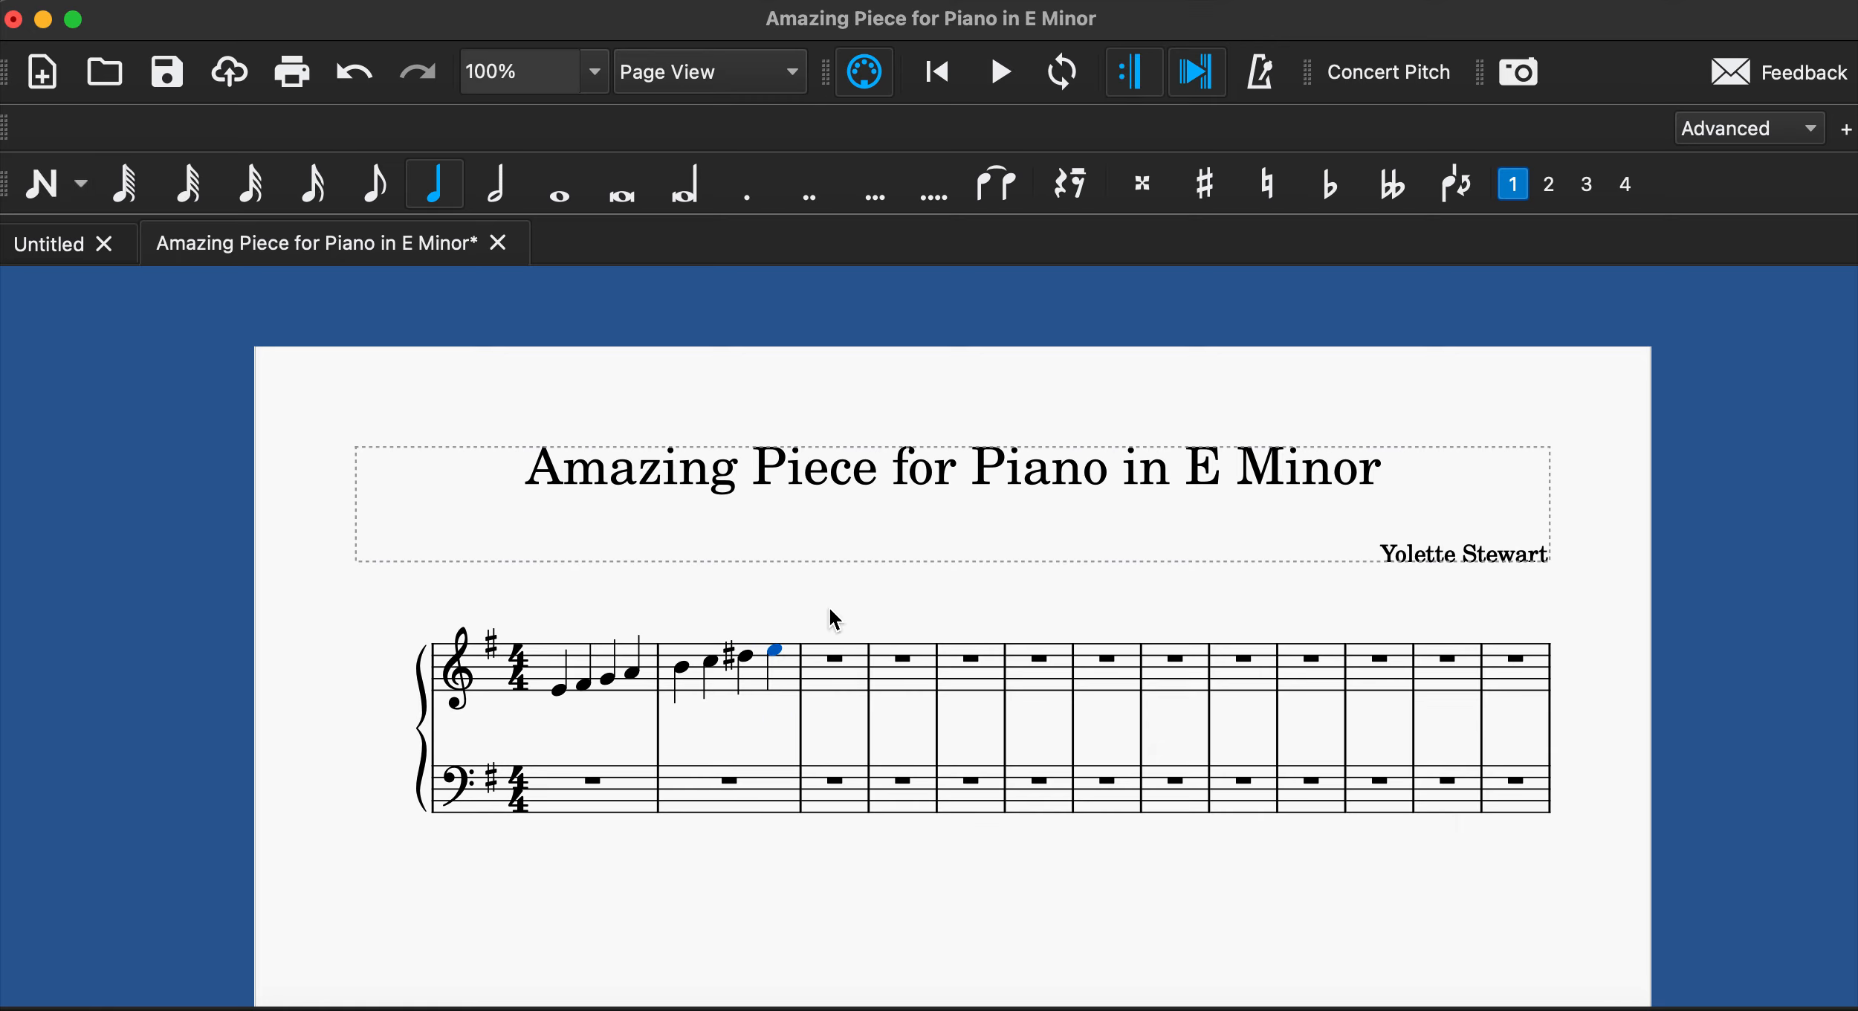
{"action": "key", "text": "Escape"}
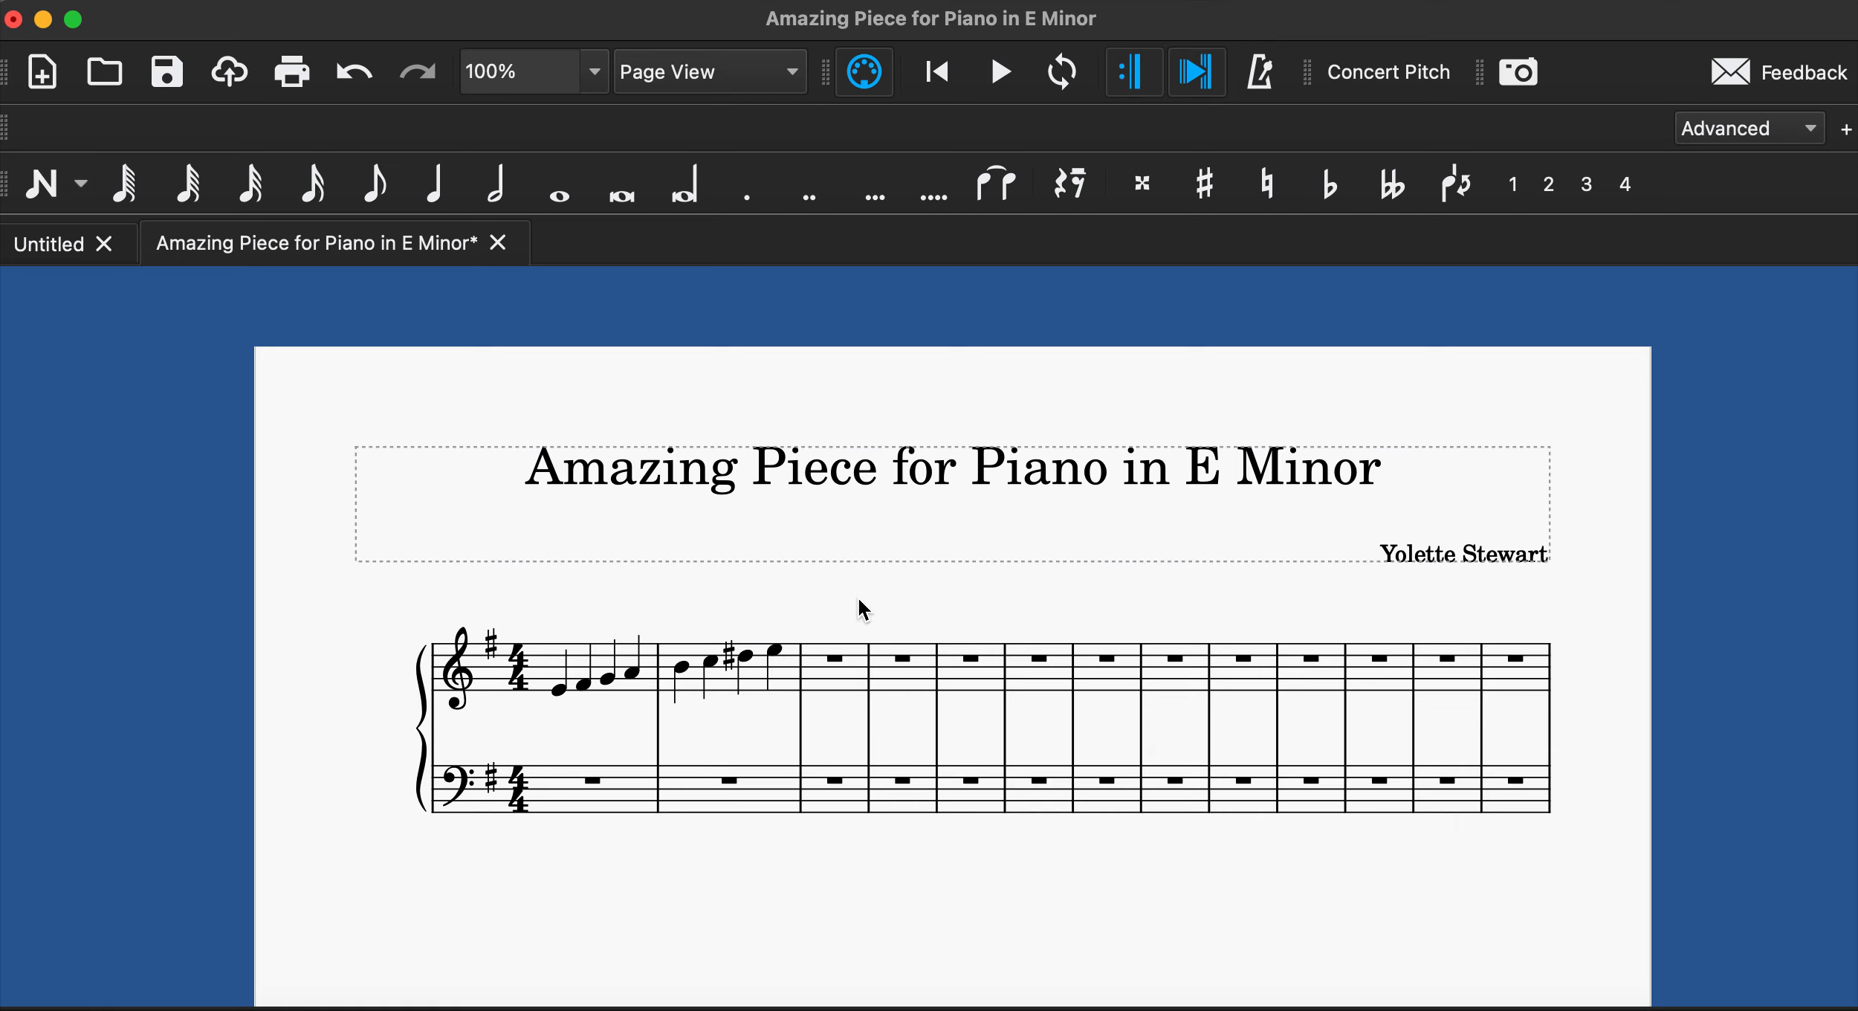
{"action": "scroll", "coordinate": [1014, 791], "scroll_direction": "up", "scroll_amount": 5}
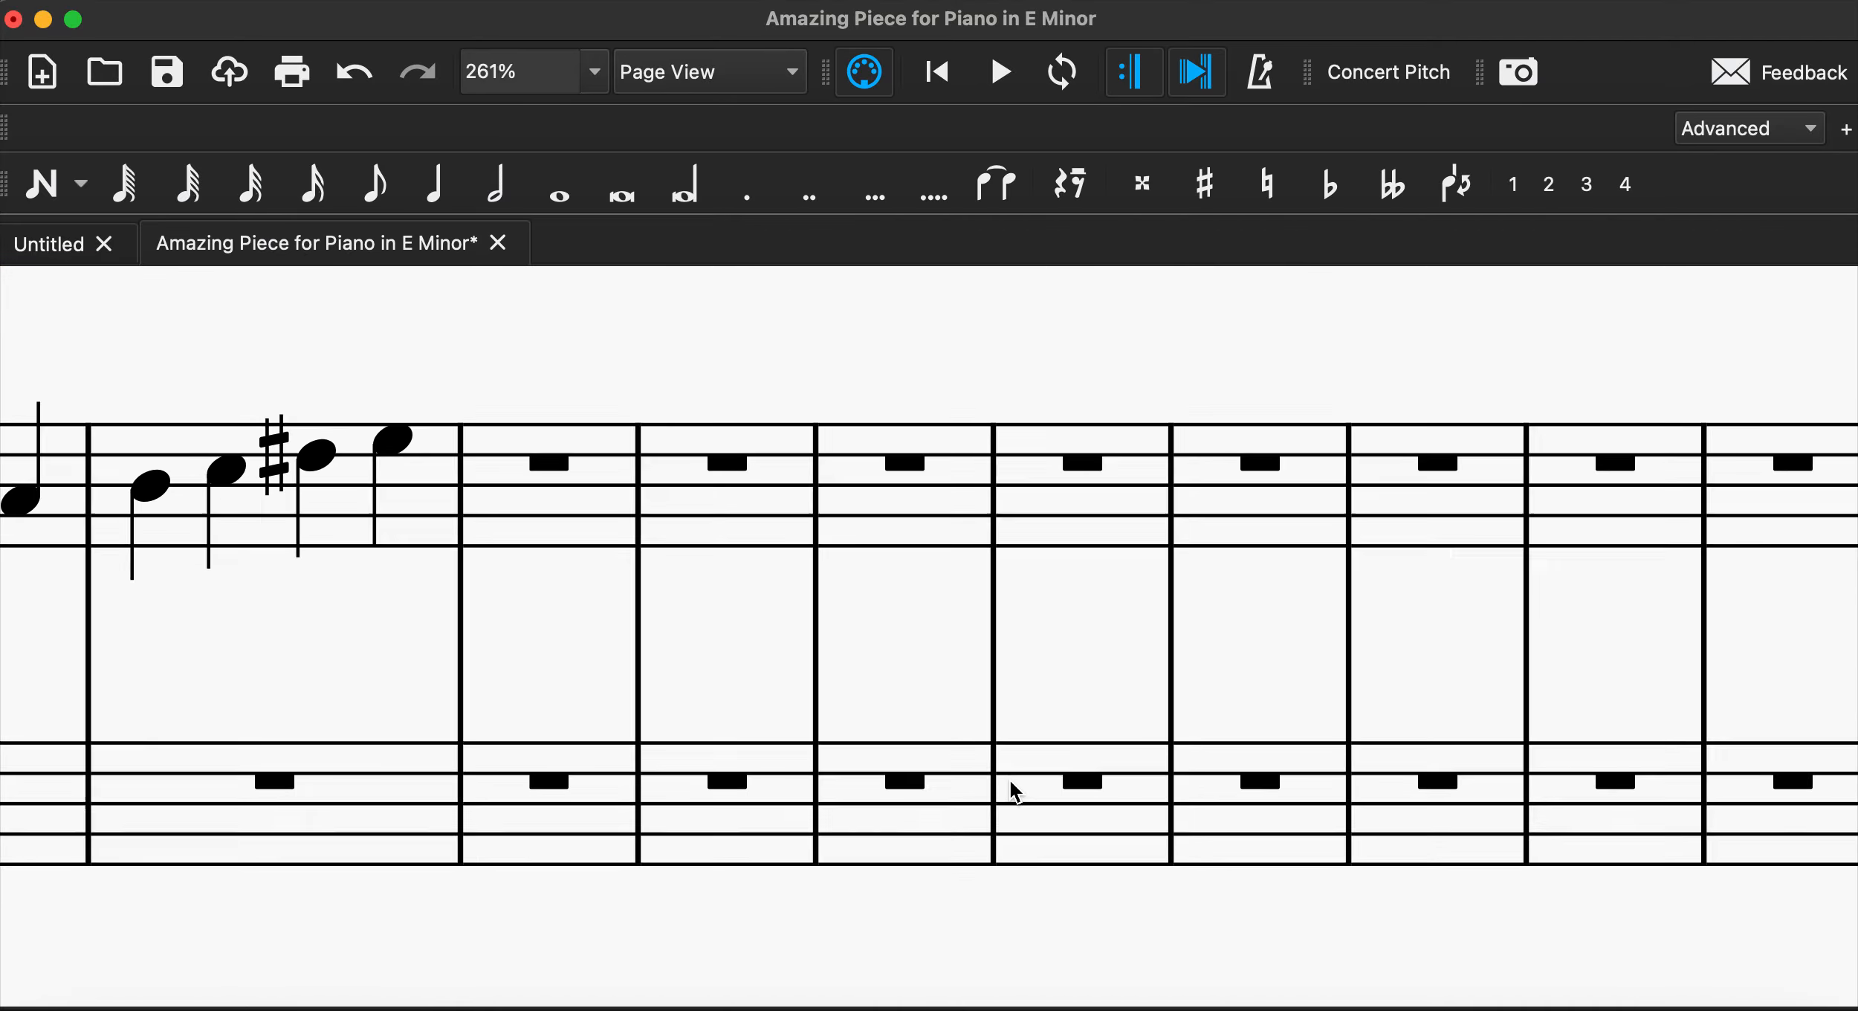
{"action": "scroll", "coordinate": [1014, 791], "scroll_direction": "left", "scroll_amount": 5}
{"action": "scroll", "coordinate": [1015, 791], "scroll_direction": "up", "scroll_amount": 3}
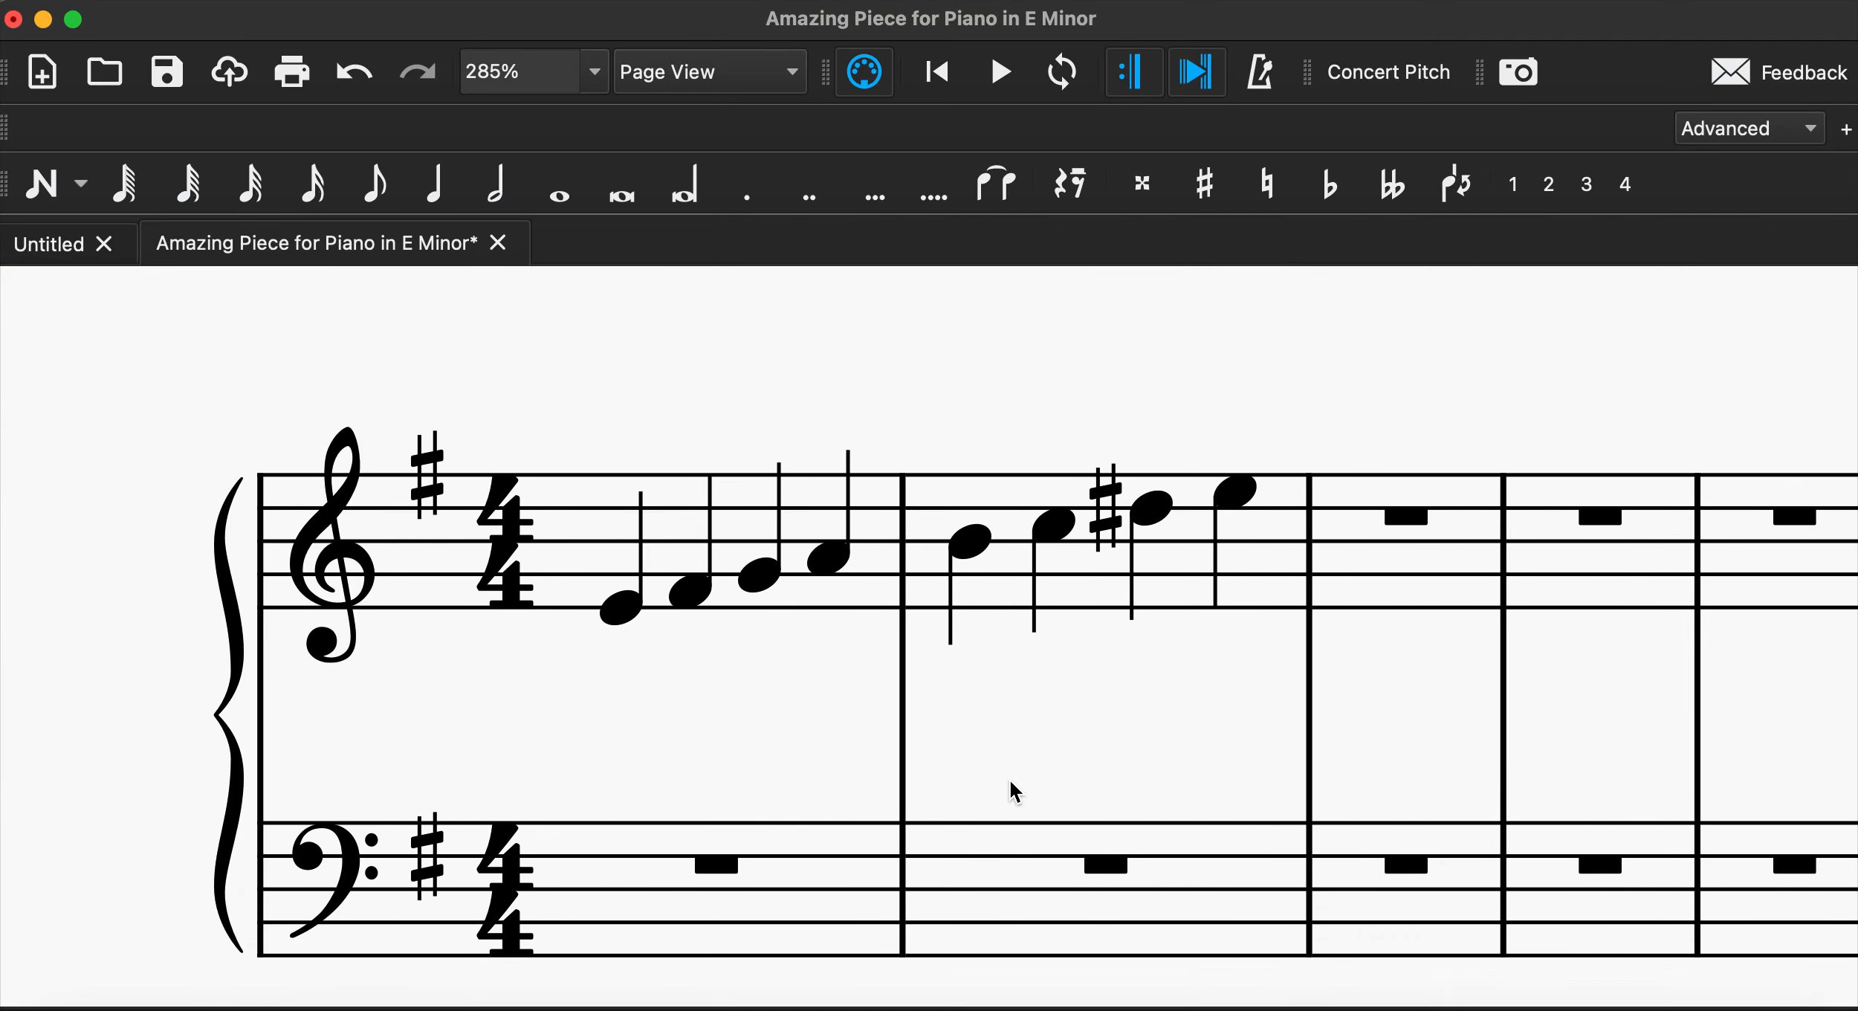
{"action": "scroll", "coordinate": [1009, 778], "scroll_direction": "down", "scroll_amount": 5}
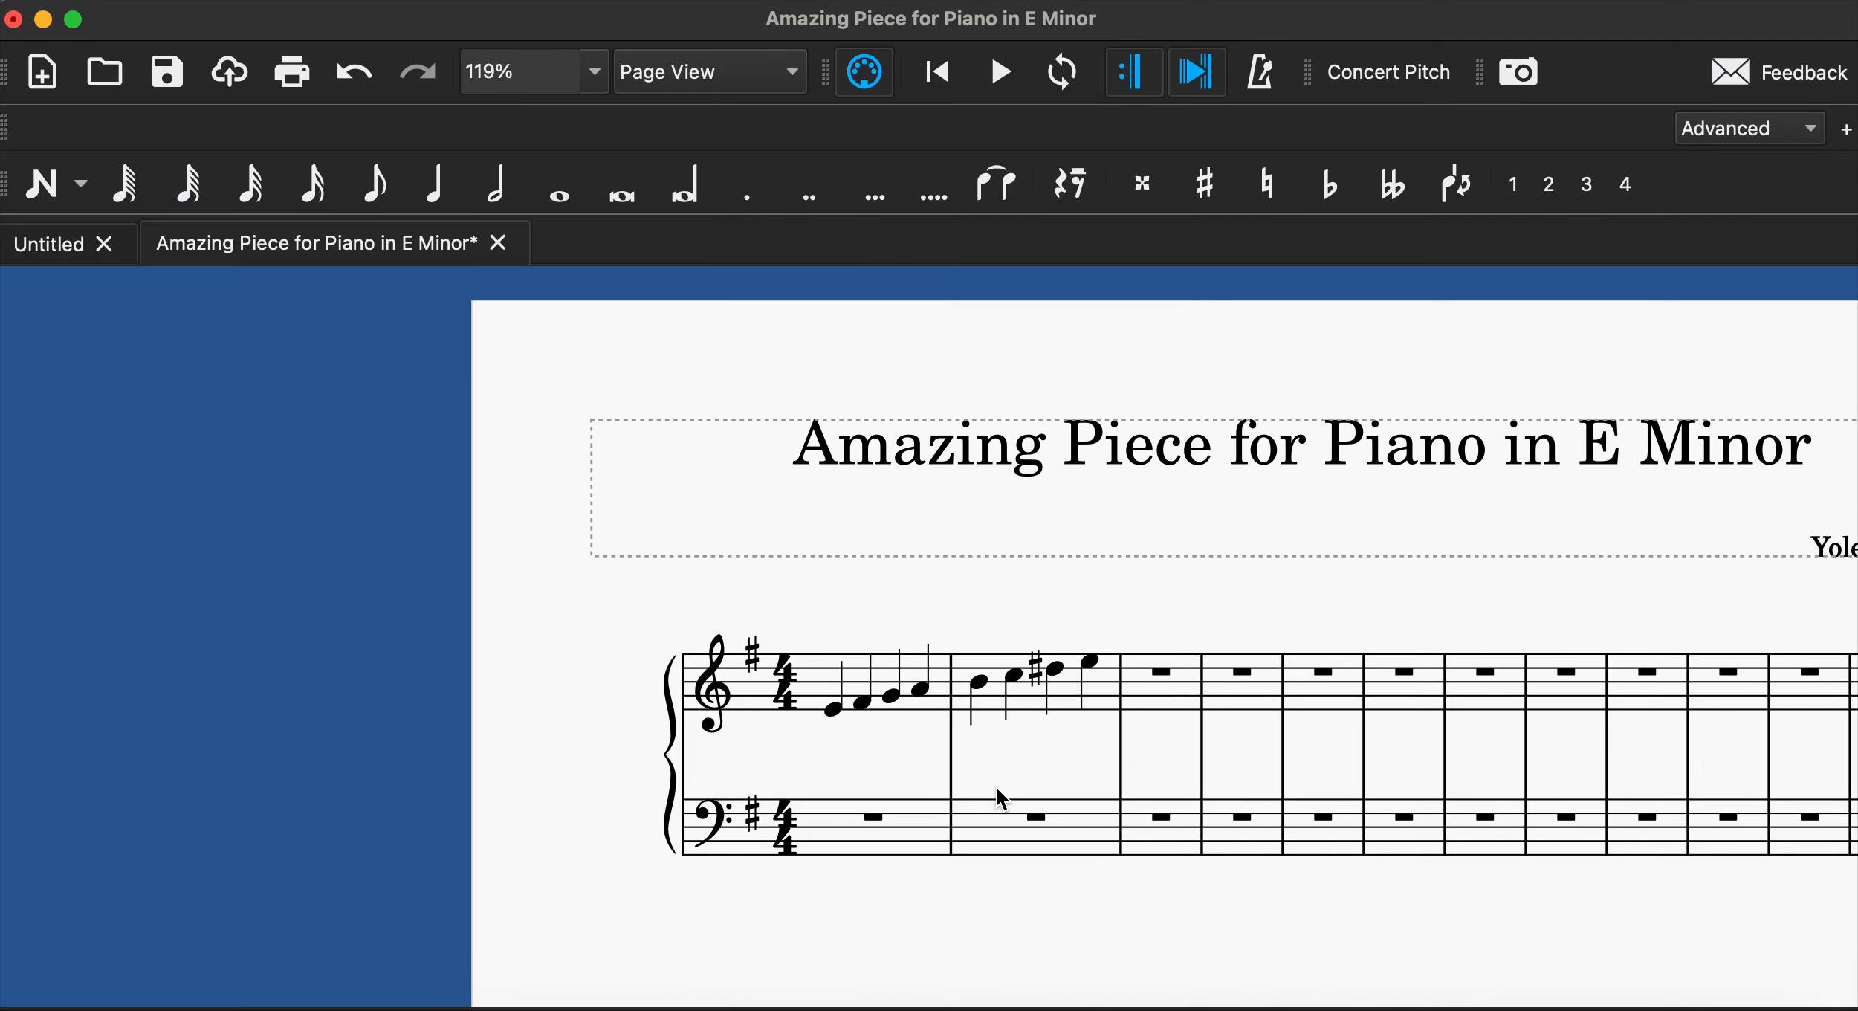
{"action": "scroll", "coordinate": [997, 788], "scroll_direction": "right", "scroll_amount": 1}
{"action": "scroll", "coordinate": [998, 788], "scroll_direction": "down", "scroll_amount": 1}
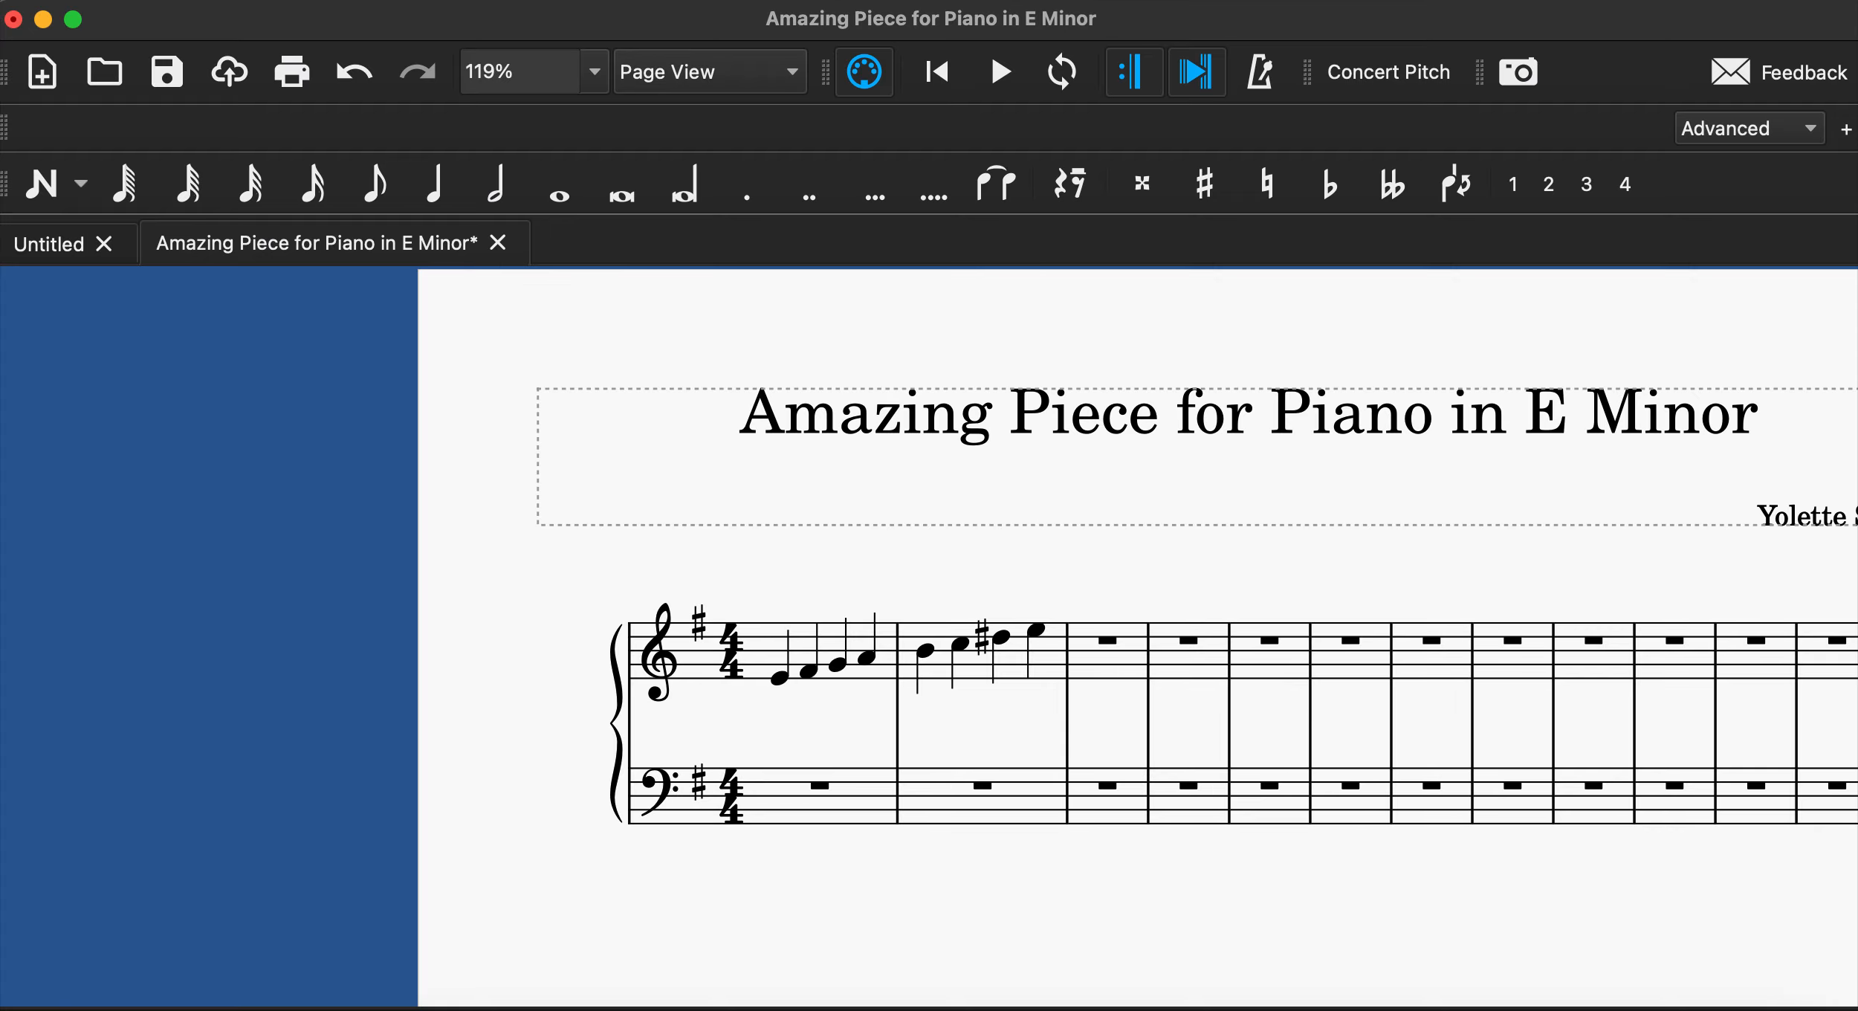
Add a system break from the Breaks & Spacers elements to the second bar, so the first system holds two bars.
{"action": "left_click", "coordinate": [407, 0]}
{"action": "mouse_move", "coordinate": [319, 0]}
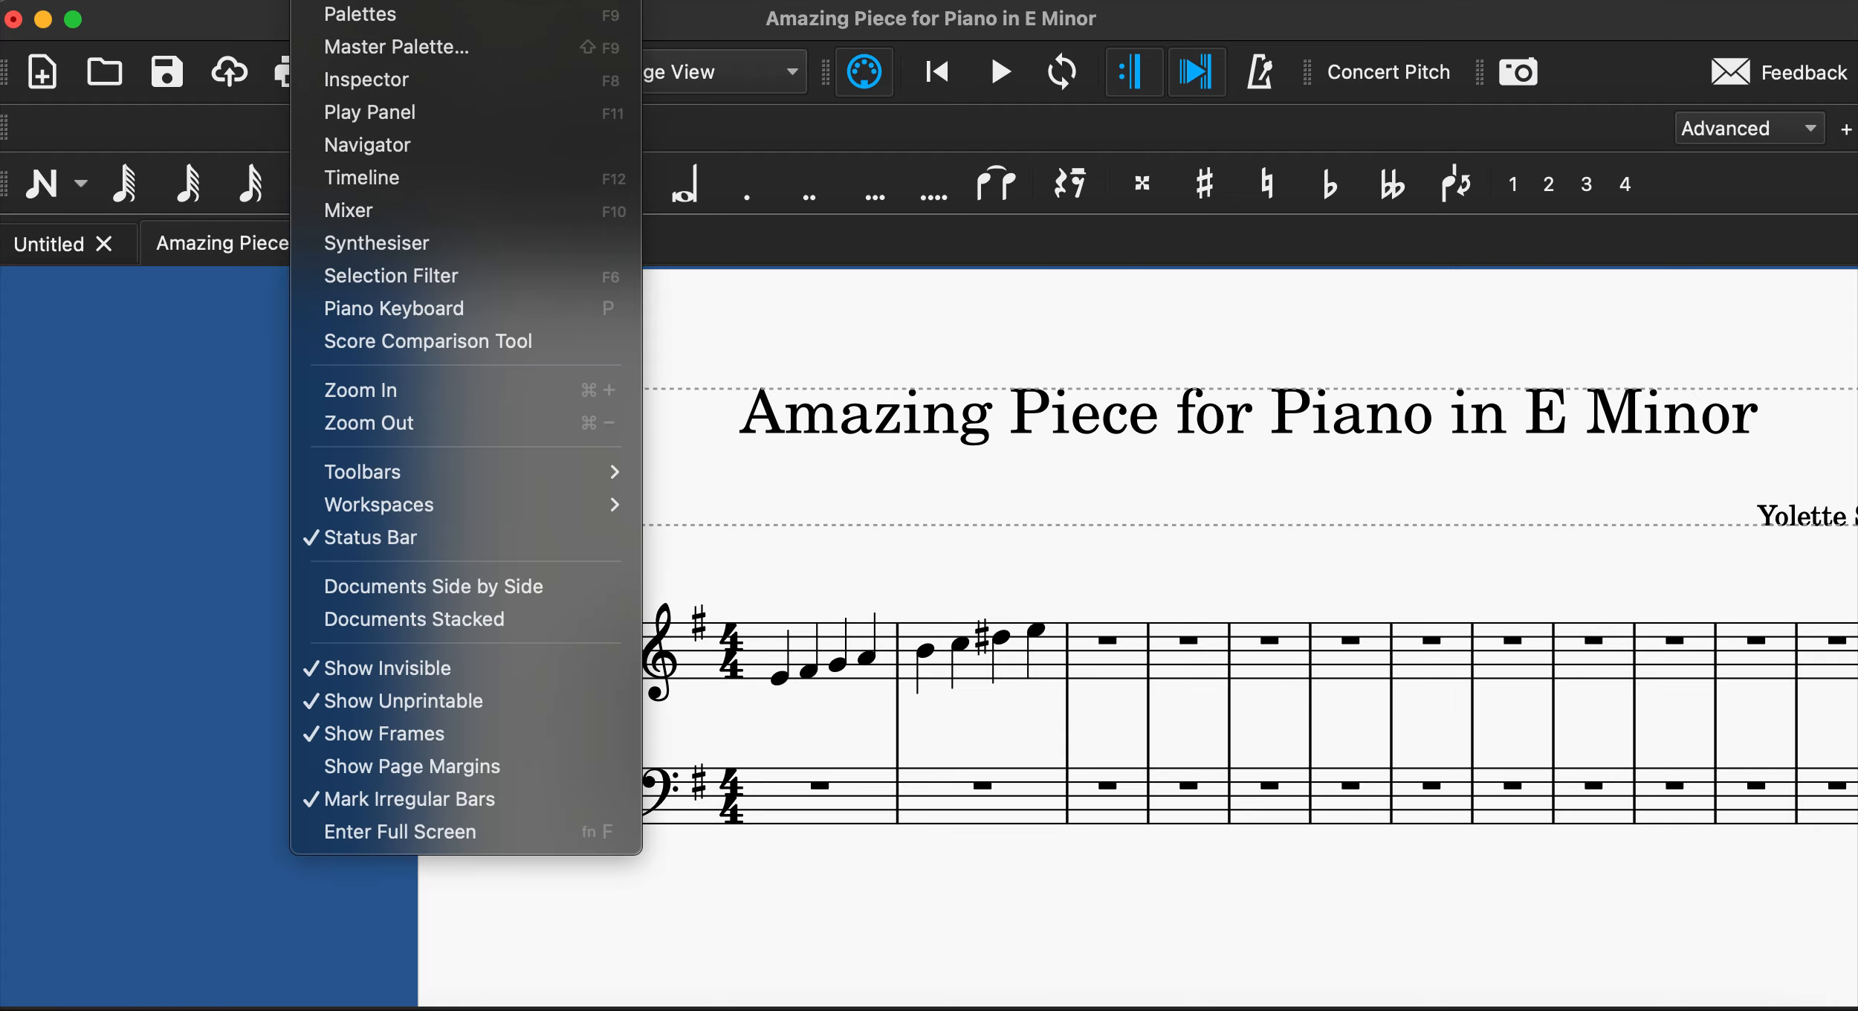
{"action": "left_click", "coordinate": [368, 53]}
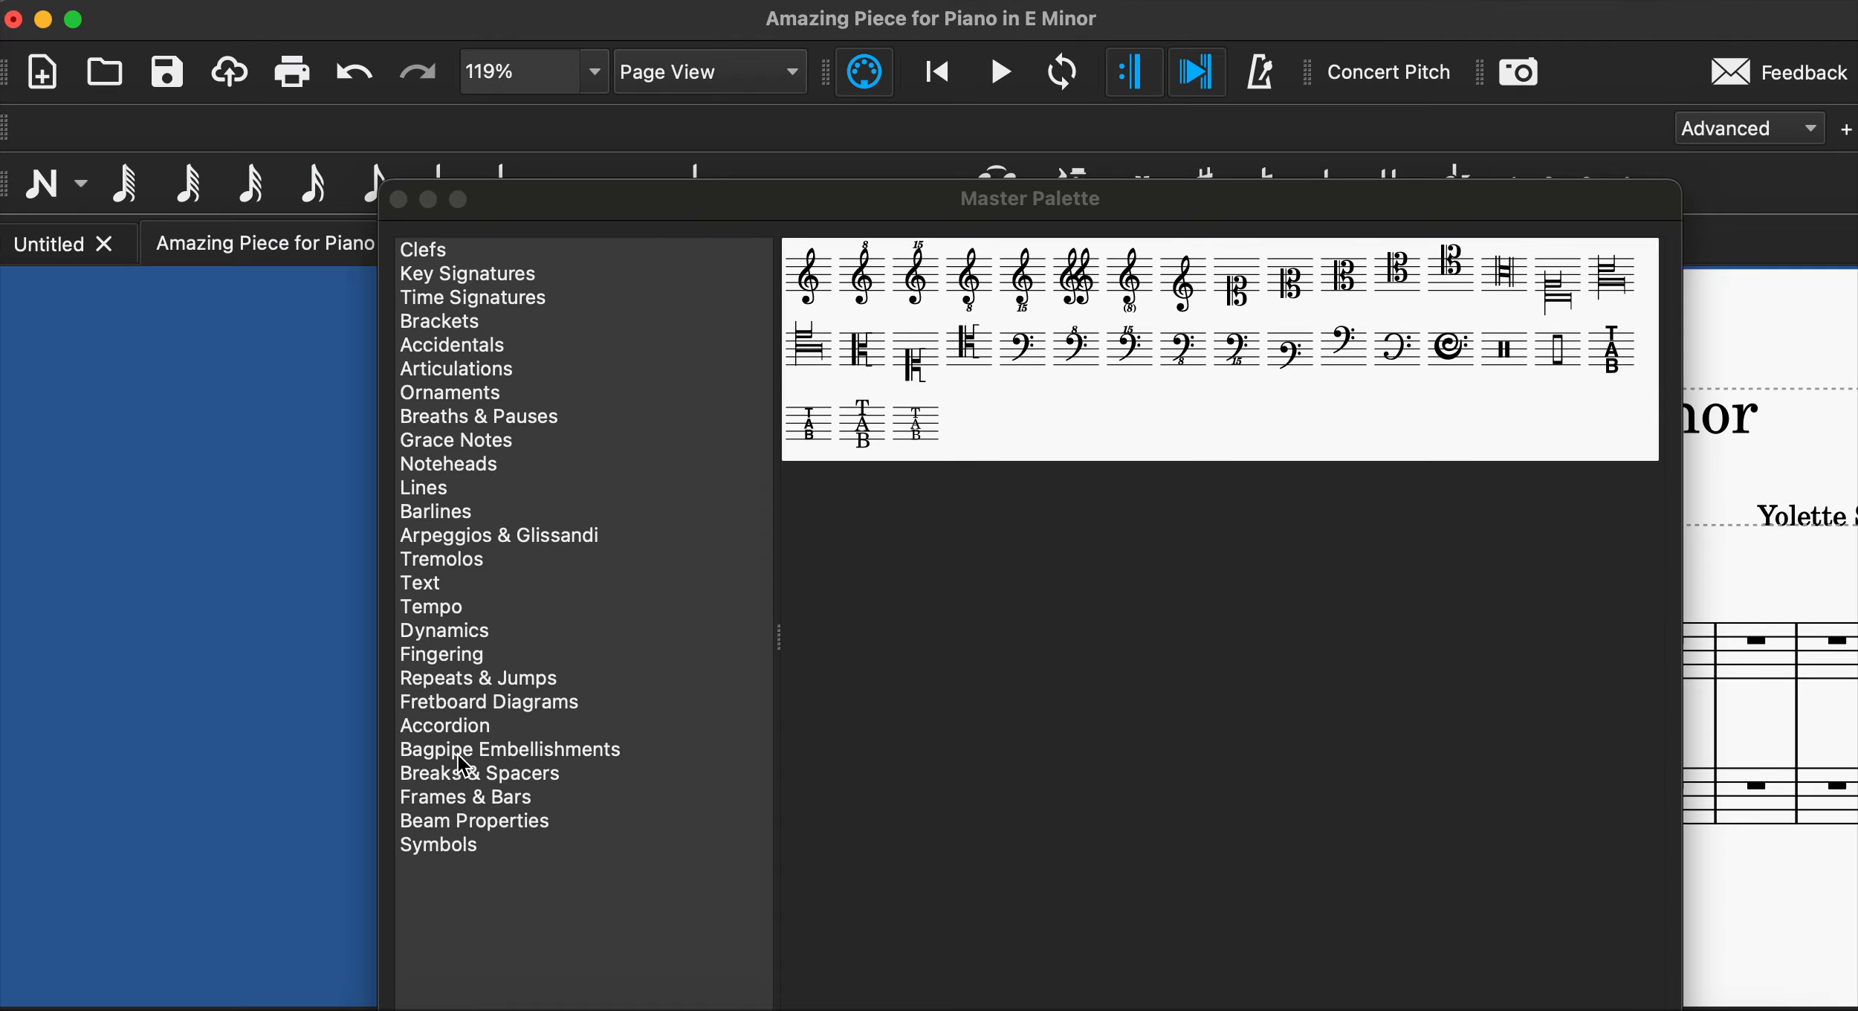
{"action": "left_click", "coordinate": [466, 776]}
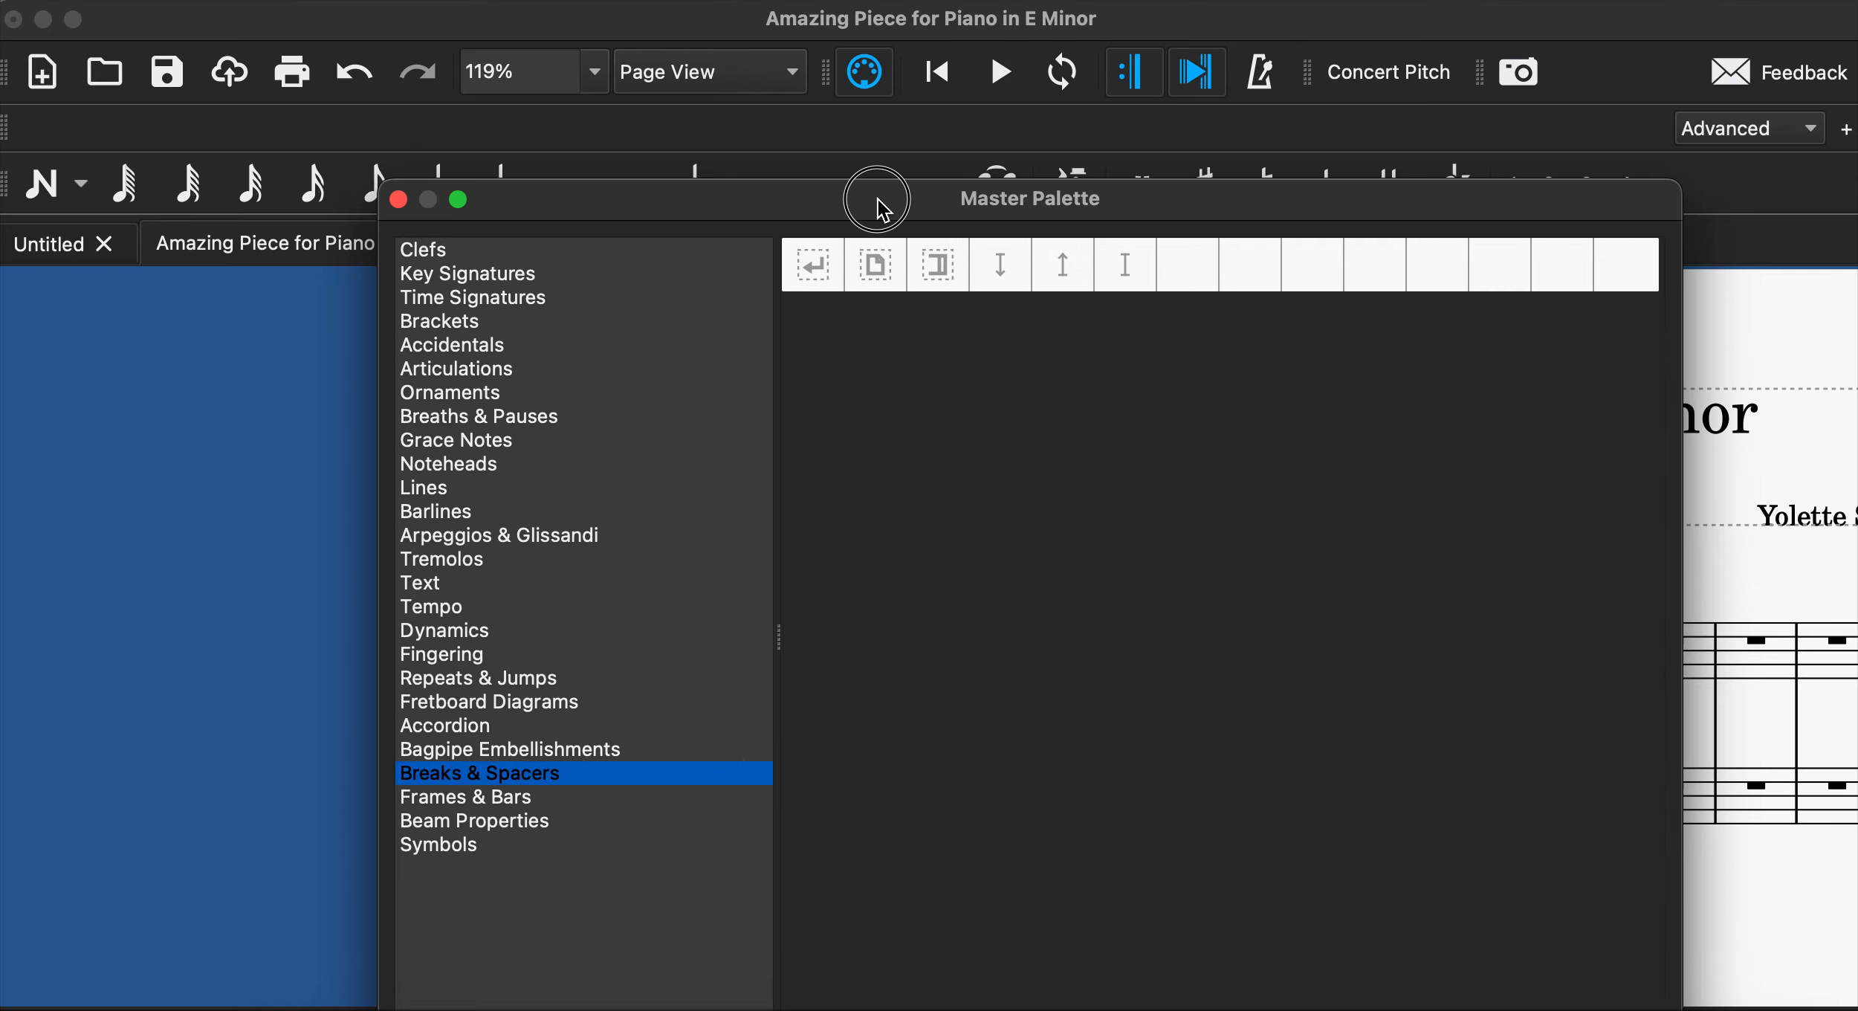
{"action": "left_click_drag", "start_coordinate": [871, 199], "coordinate": [1020, 767]}
{"action": "left_click_drag", "start_coordinate": [955, 844], "coordinate": [979, 671]}
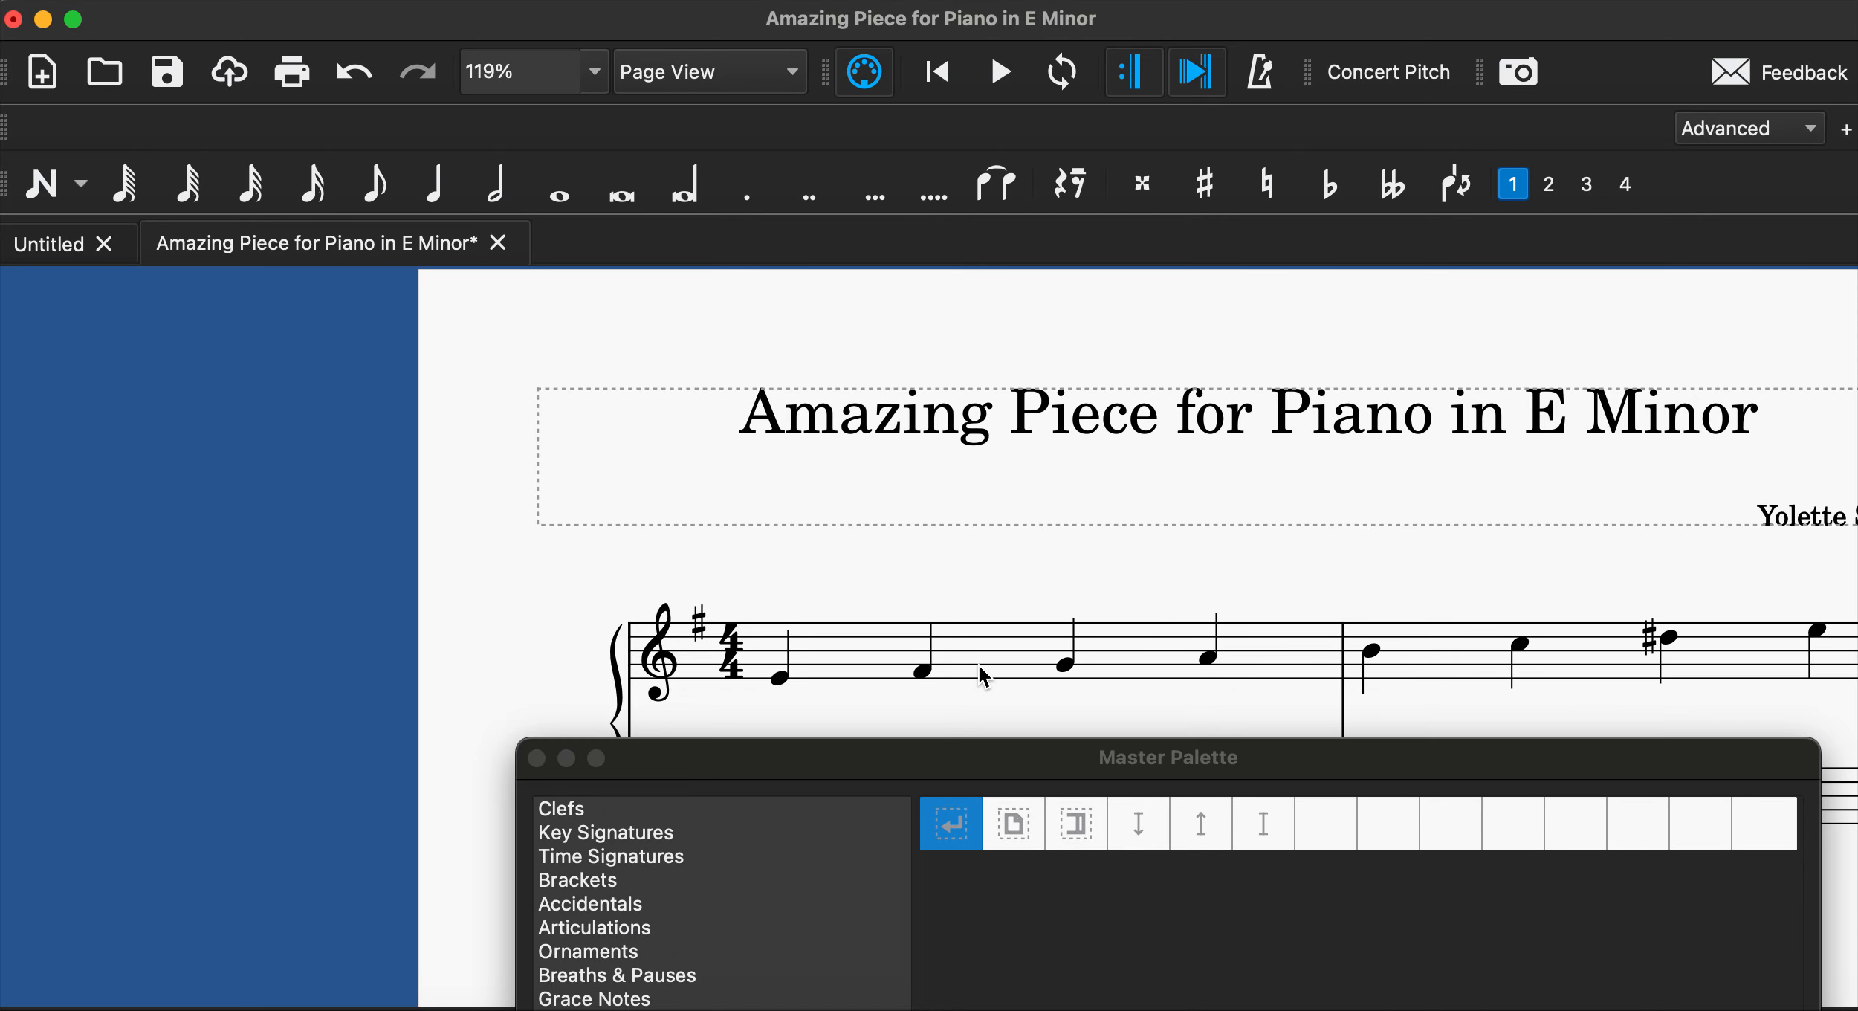
{"action": "left_click", "coordinate": [537, 760]}
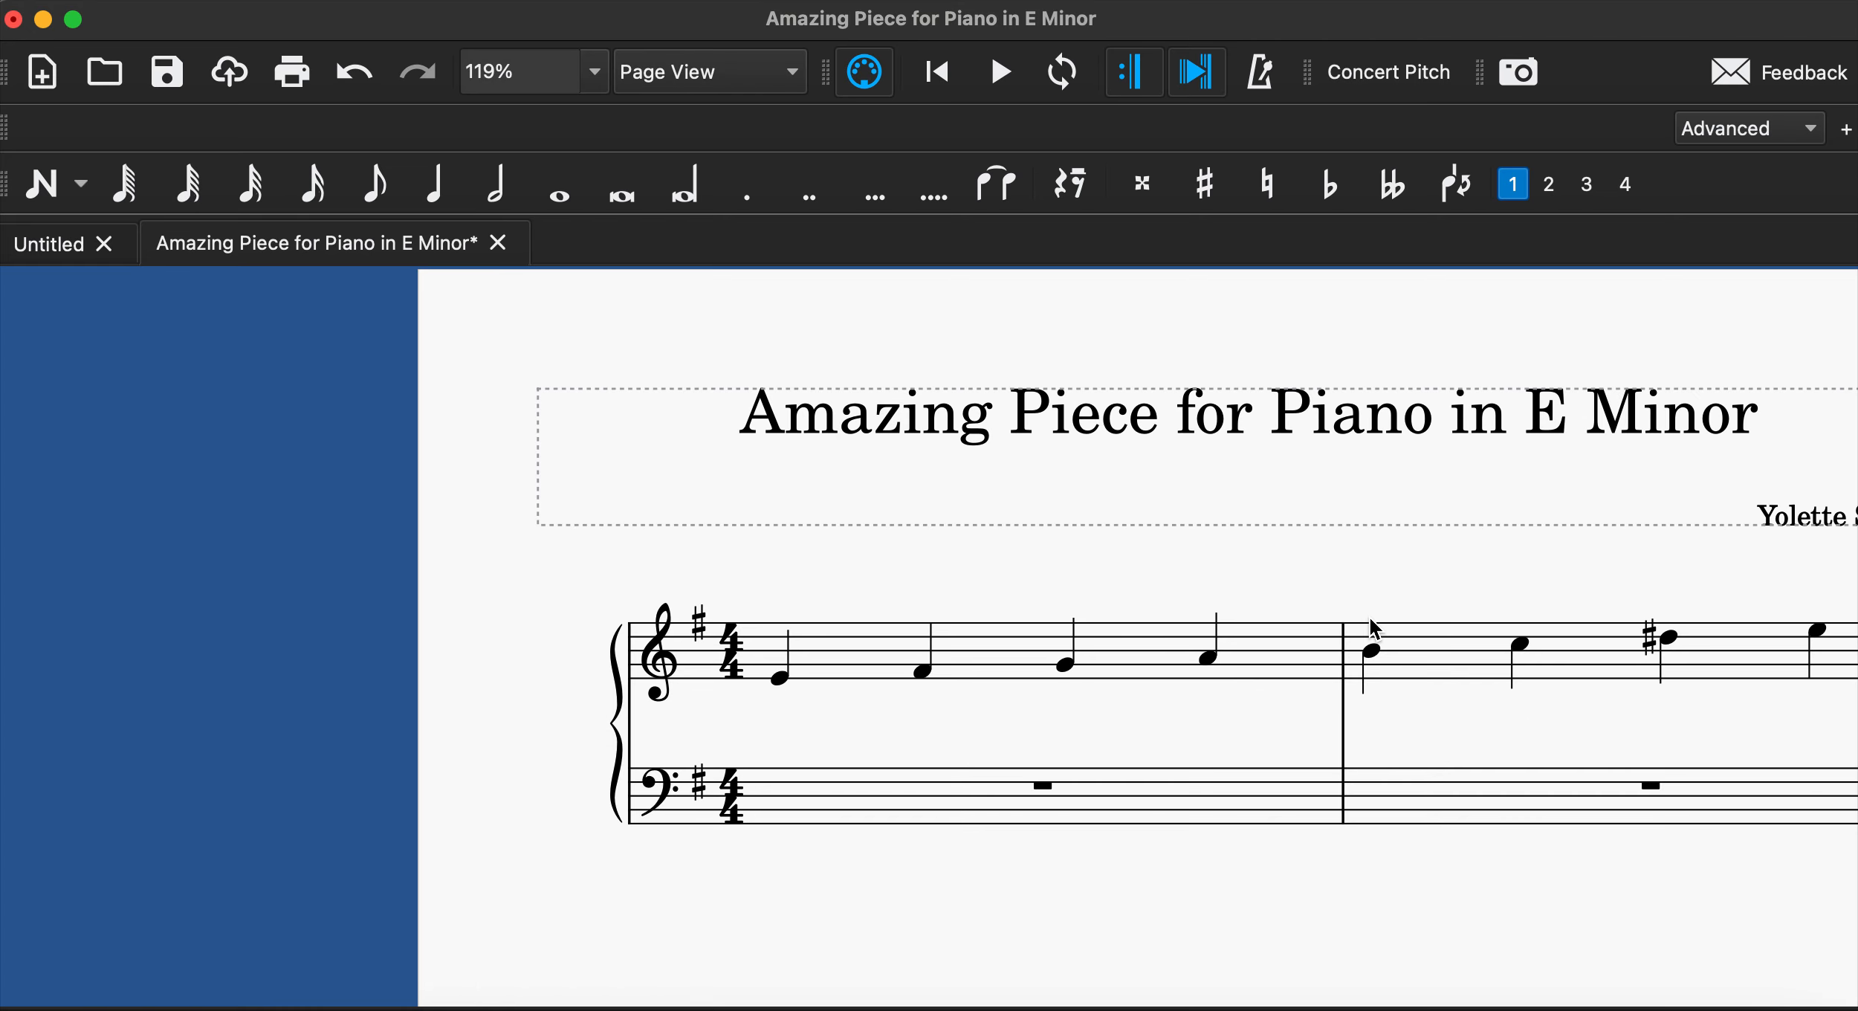
Review the score's systems, play back the scale from the first treble bar through the second, stop playback and clear the selection.
{"action": "scroll", "coordinate": [1375, 628], "scroll_direction": "right", "scroll_amount": 5}
{"action": "scroll", "coordinate": [1374, 628], "scroll_direction": "down", "scroll_amount": 3}
{"action": "scroll", "coordinate": [1375, 628], "scroll_direction": "down", "scroll_amount": 15}
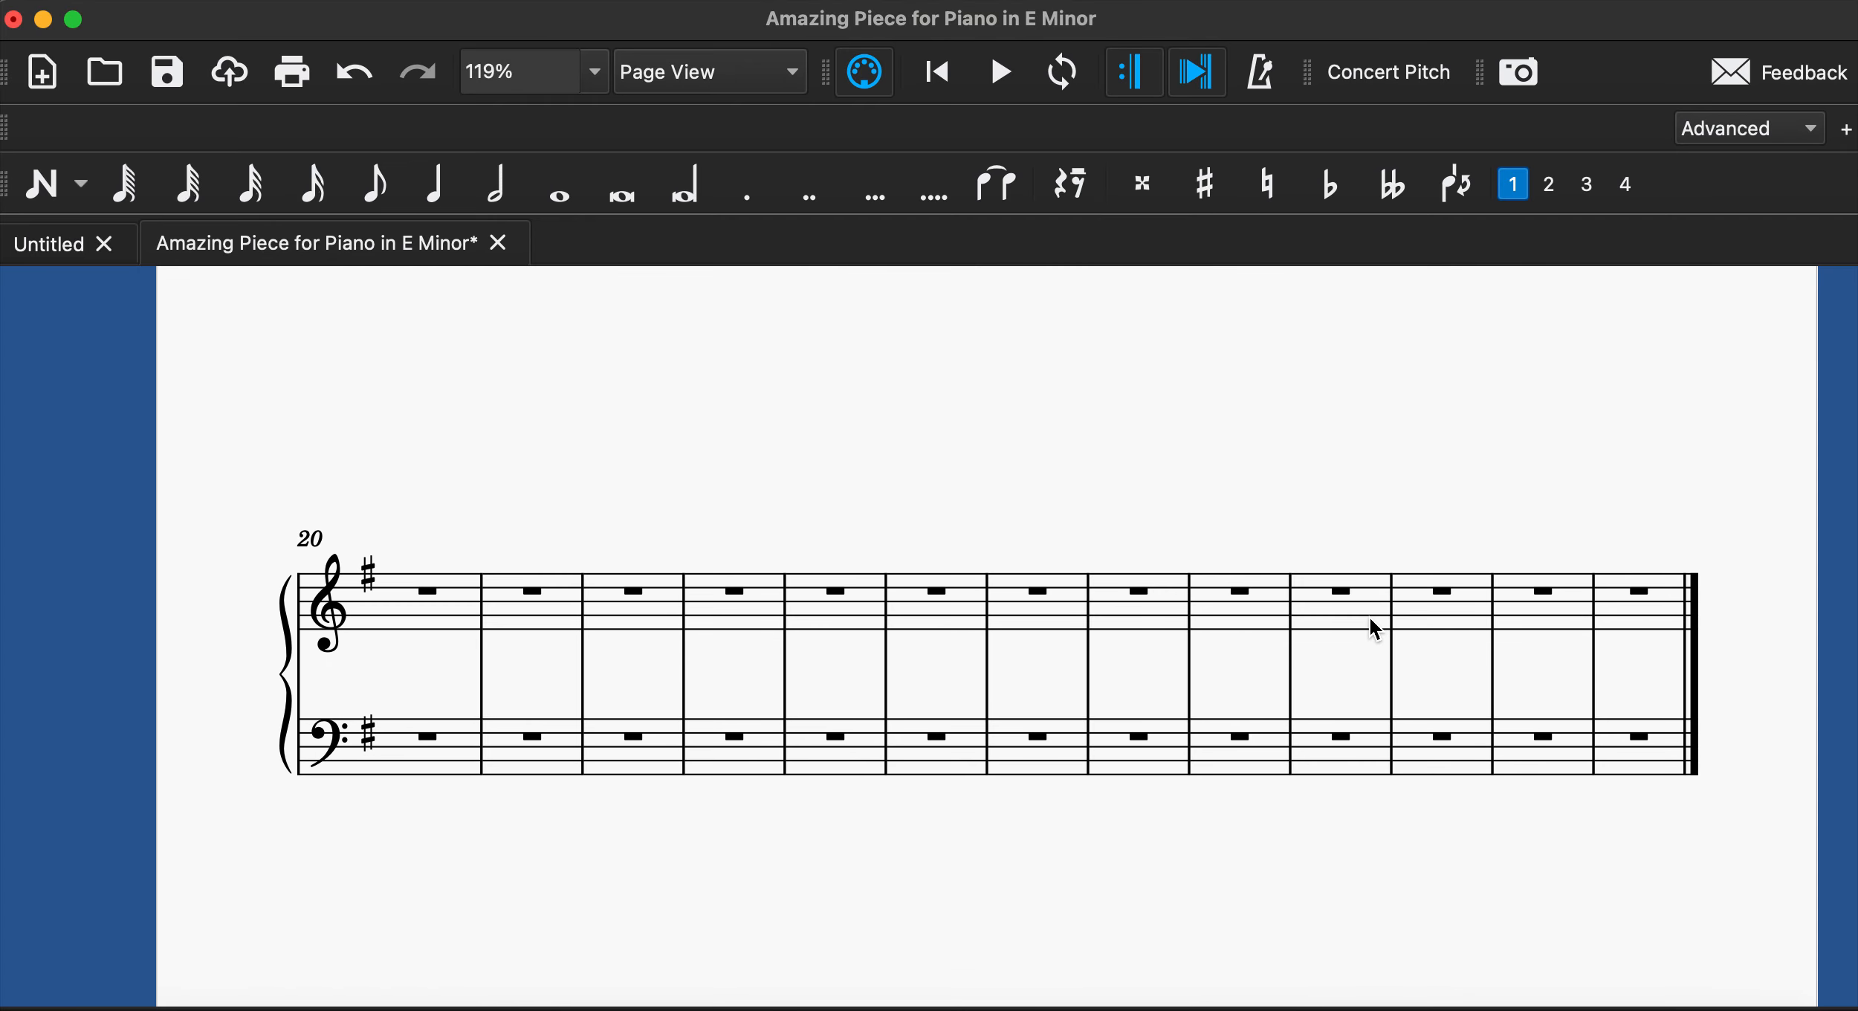
{"action": "scroll", "coordinate": [1375, 628], "scroll_direction": "up", "scroll_amount": 18}
{"action": "scroll", "coordinate": [1375, 628], "scroll_direction": "down", "scroll_amount": 2}
{"action": "scroll", "coordinate": [1370, 617], "scroll_direction": "down", "scroll_amount": 1}
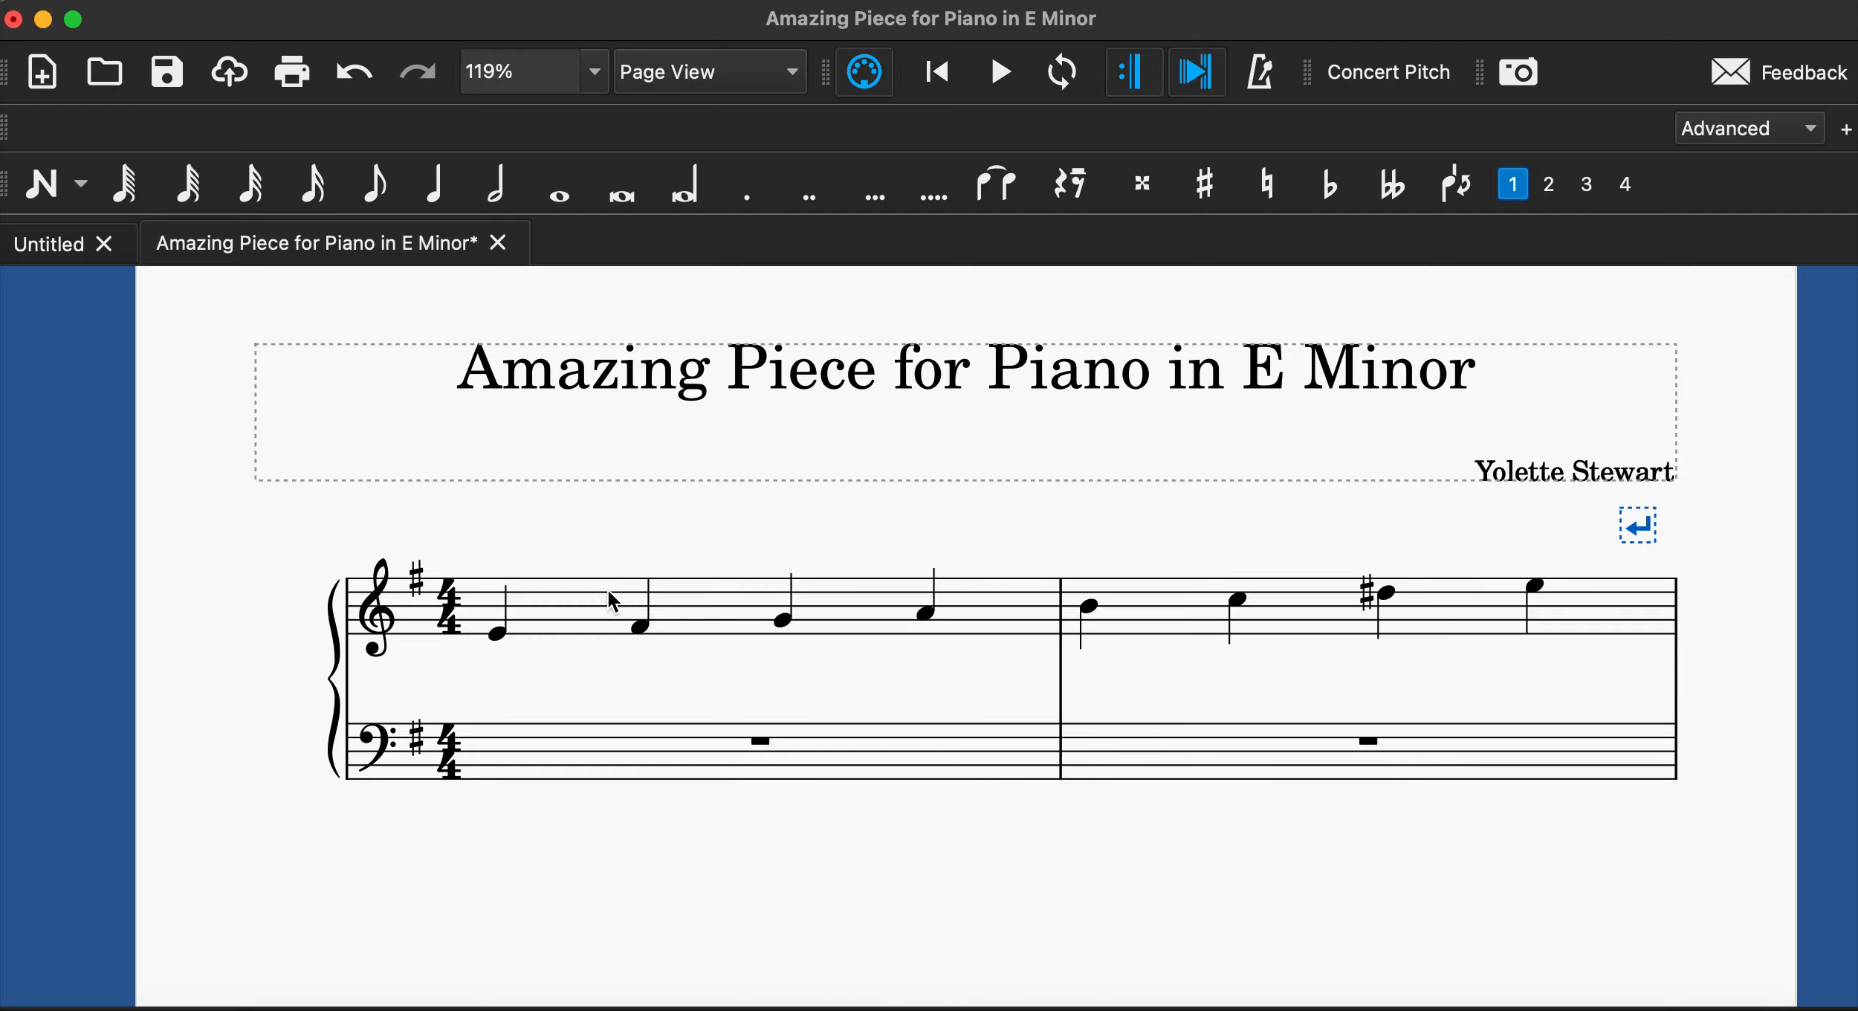
{"action": "left_click", "coordinate": [558, 606]}
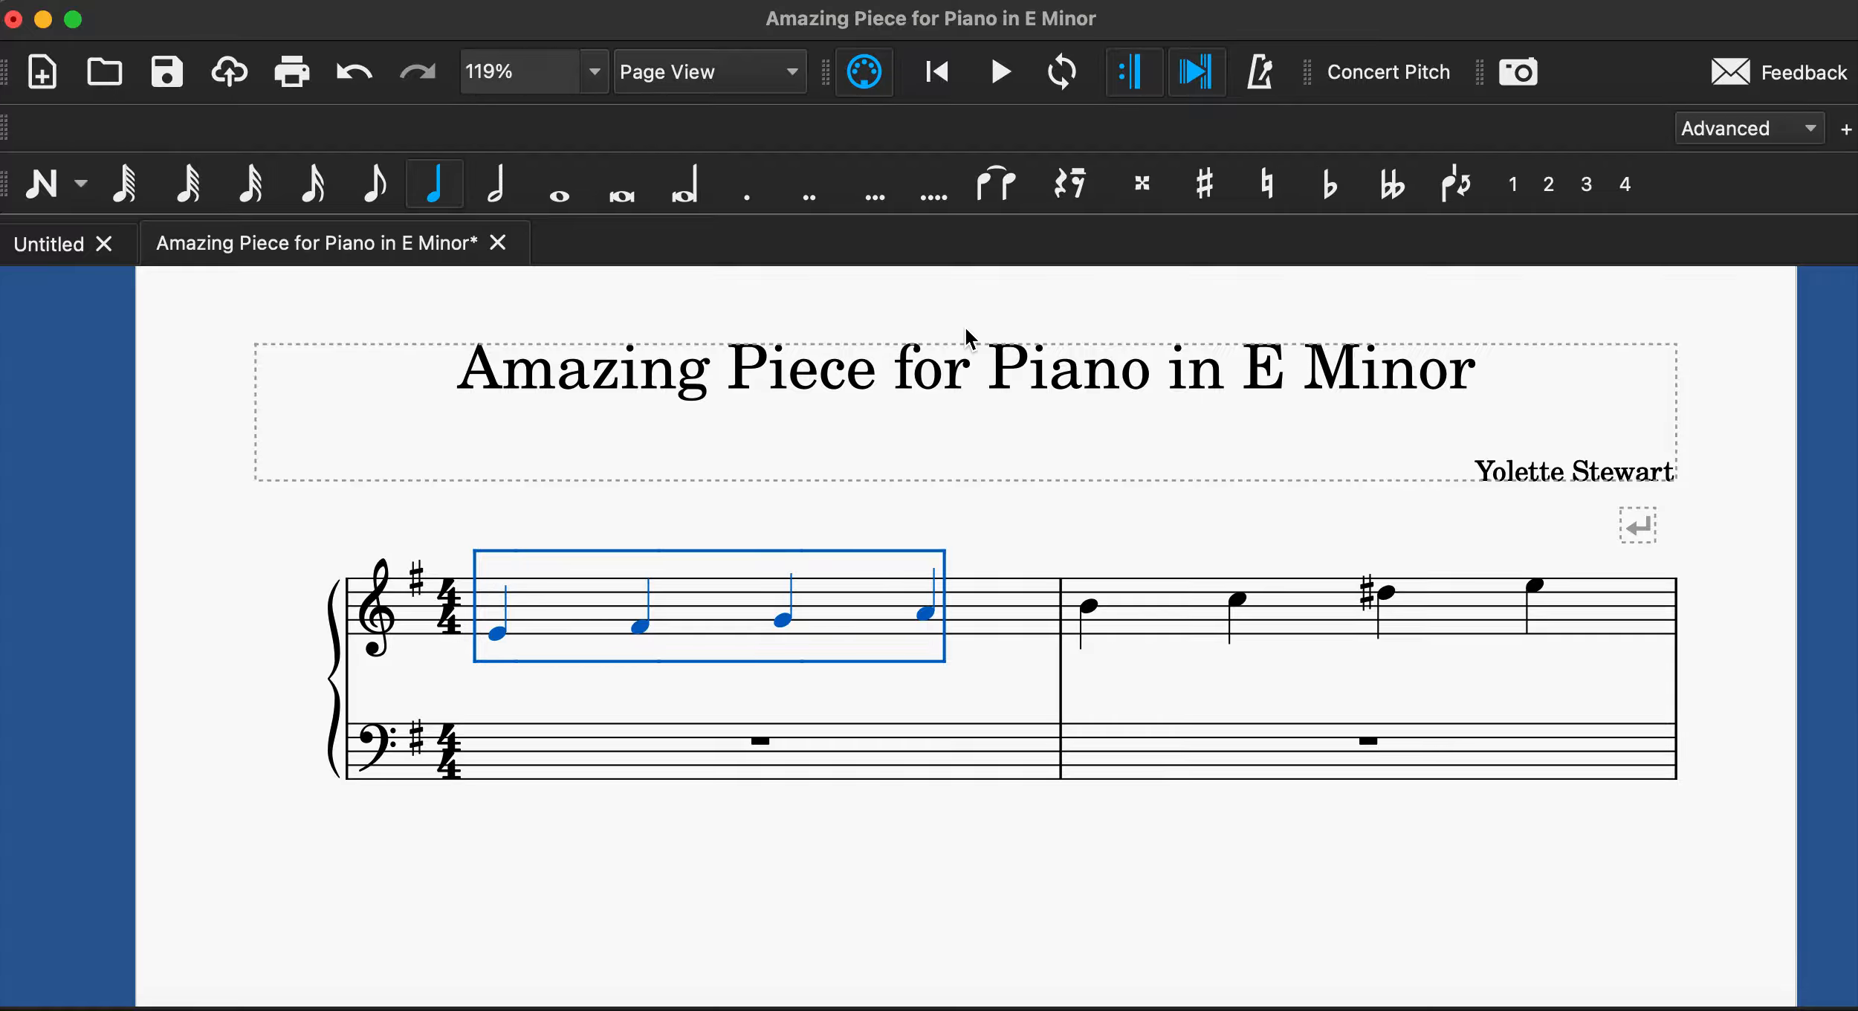
{"action": "left_click", "coordinate": [1000, 74]}
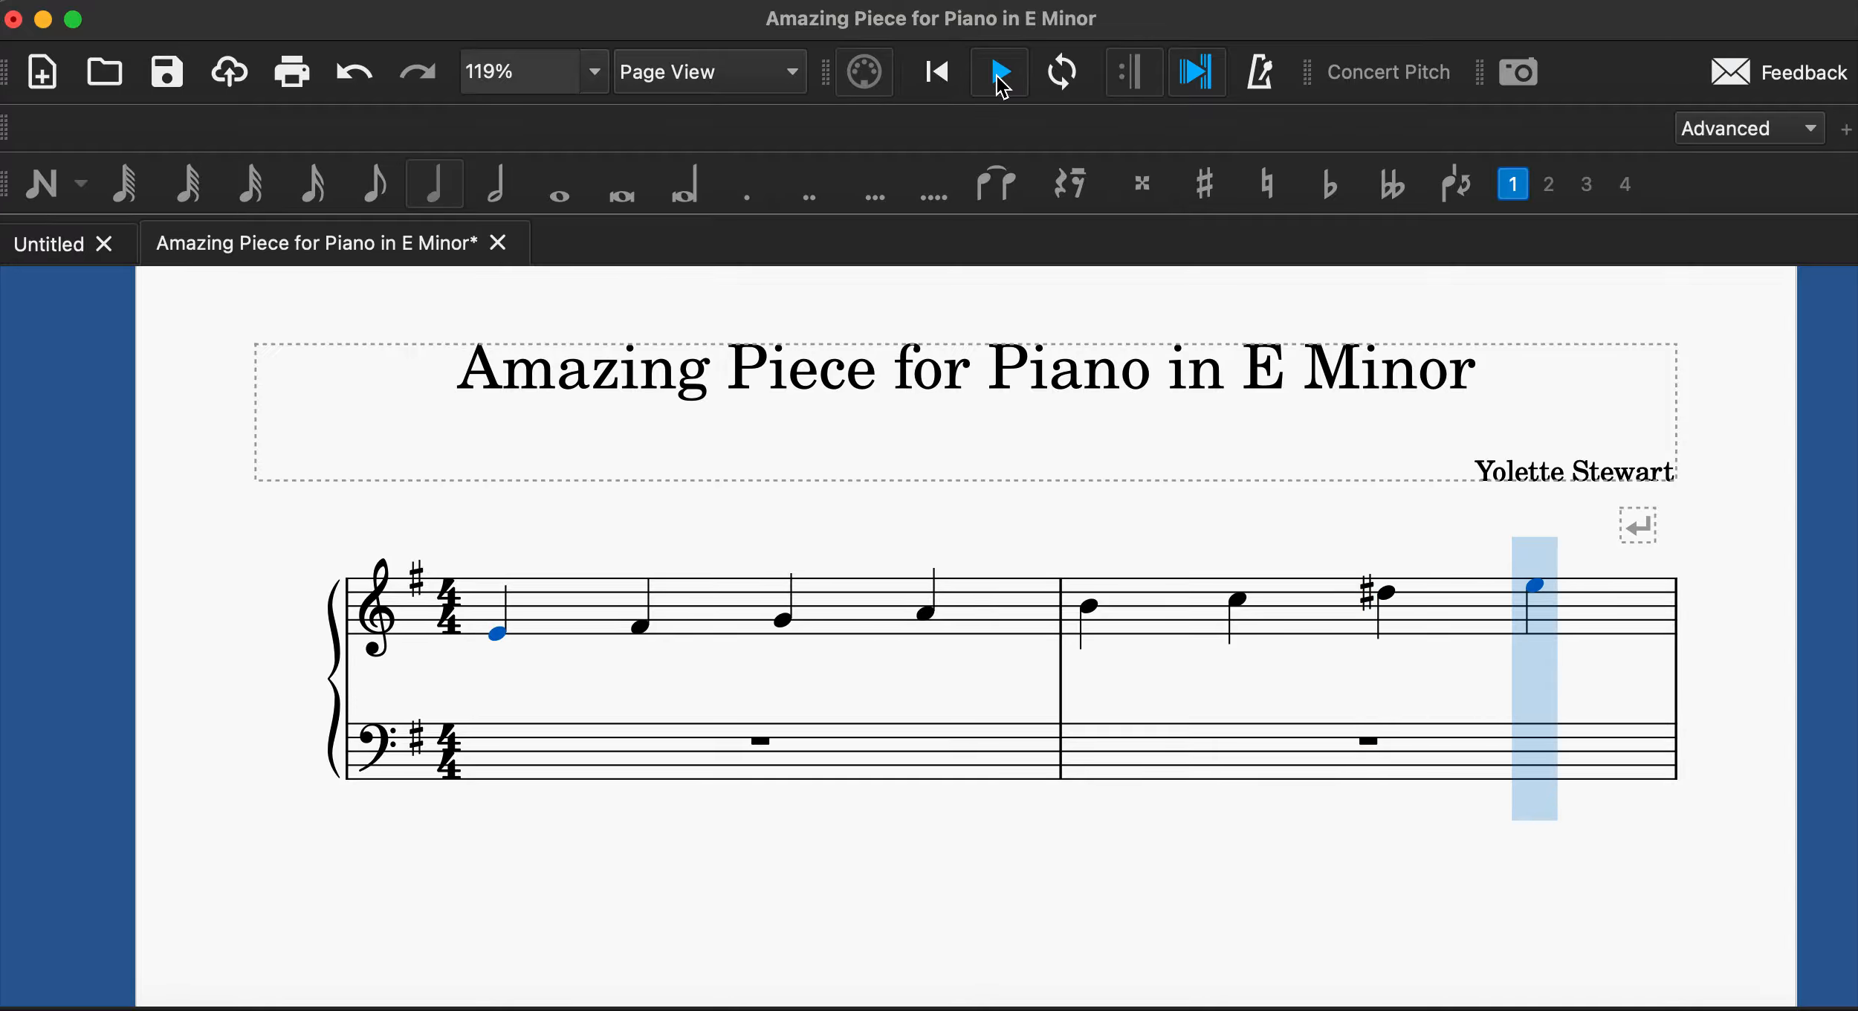
{"action": "left_click", "coordinate": [1000, 75]}
{"action": "scroll", "coordinate": [1161, 415], "scroll_direction": "up", "scroll_amount": 4}
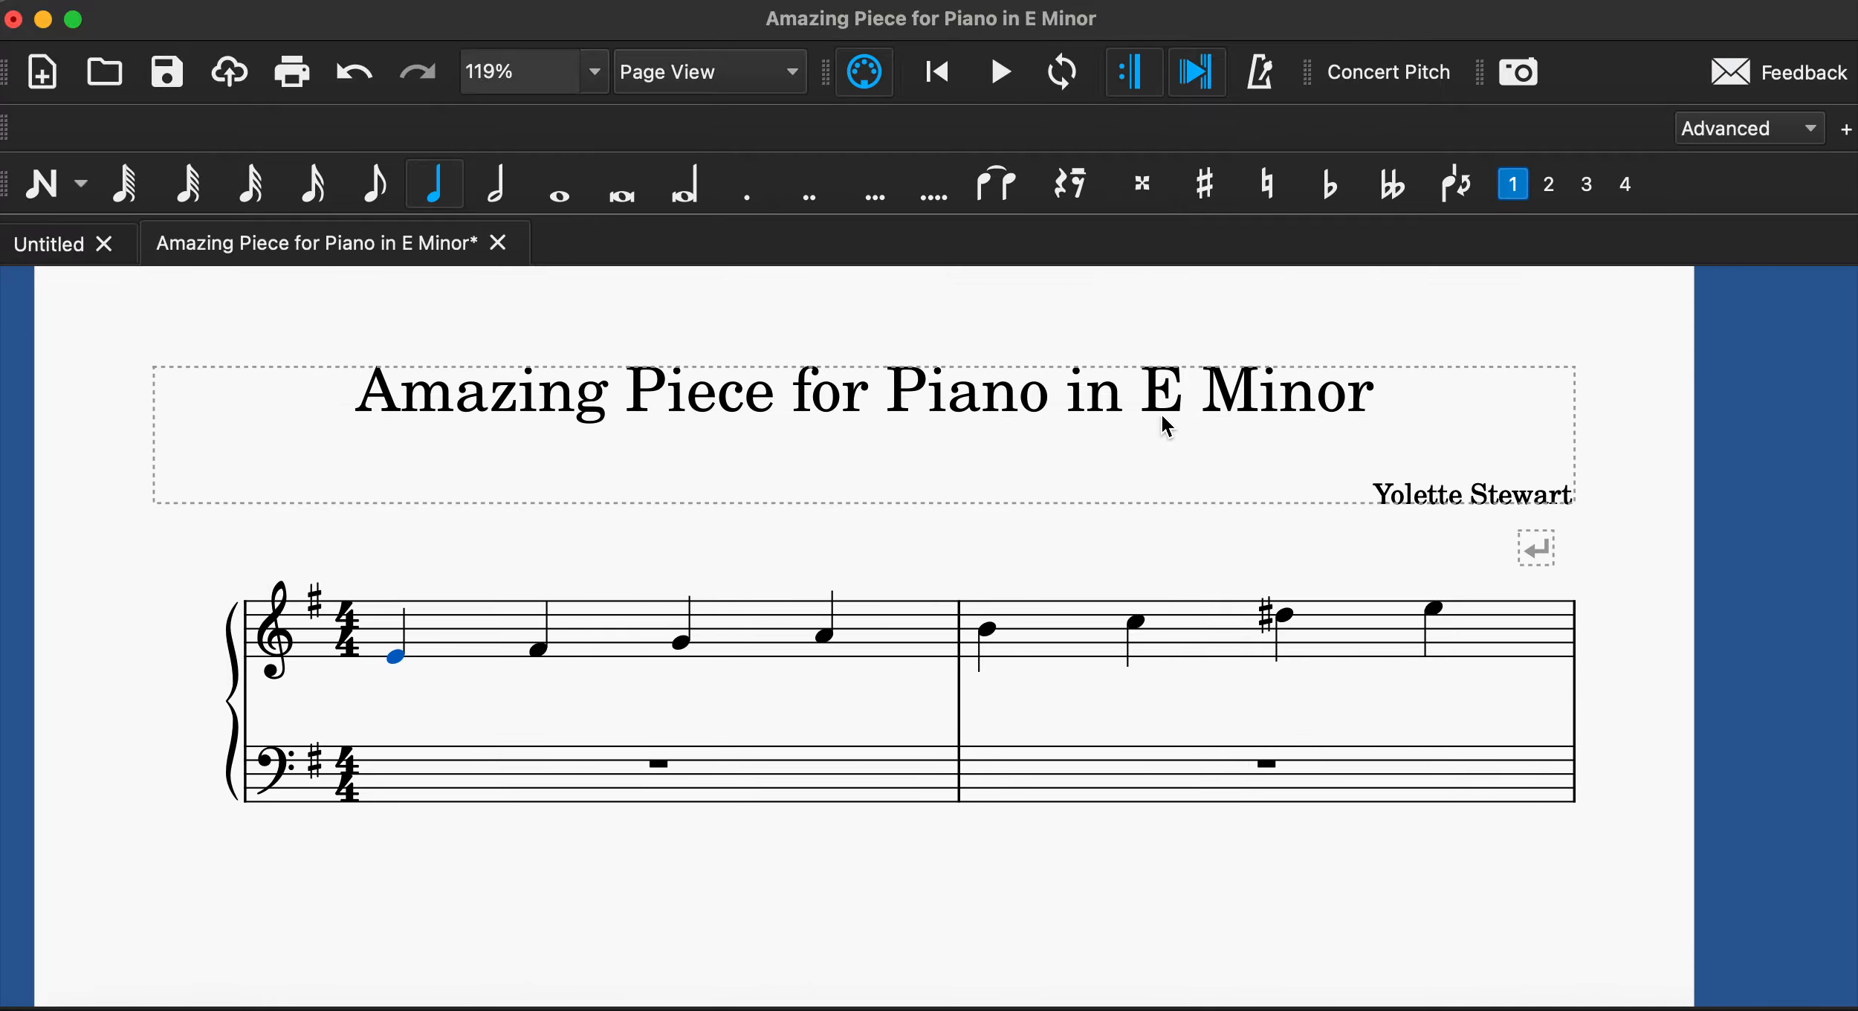
{"action": "scroll", "coordinate": [1160, 415], "scroll_direction": "left", "scroll_amount": 3}
{"action": "scroll", "coordinate": [1160, 415], "scroll_direction": "down", "scroll_amount": 1}
{"action": "key", "text": "Escape"}
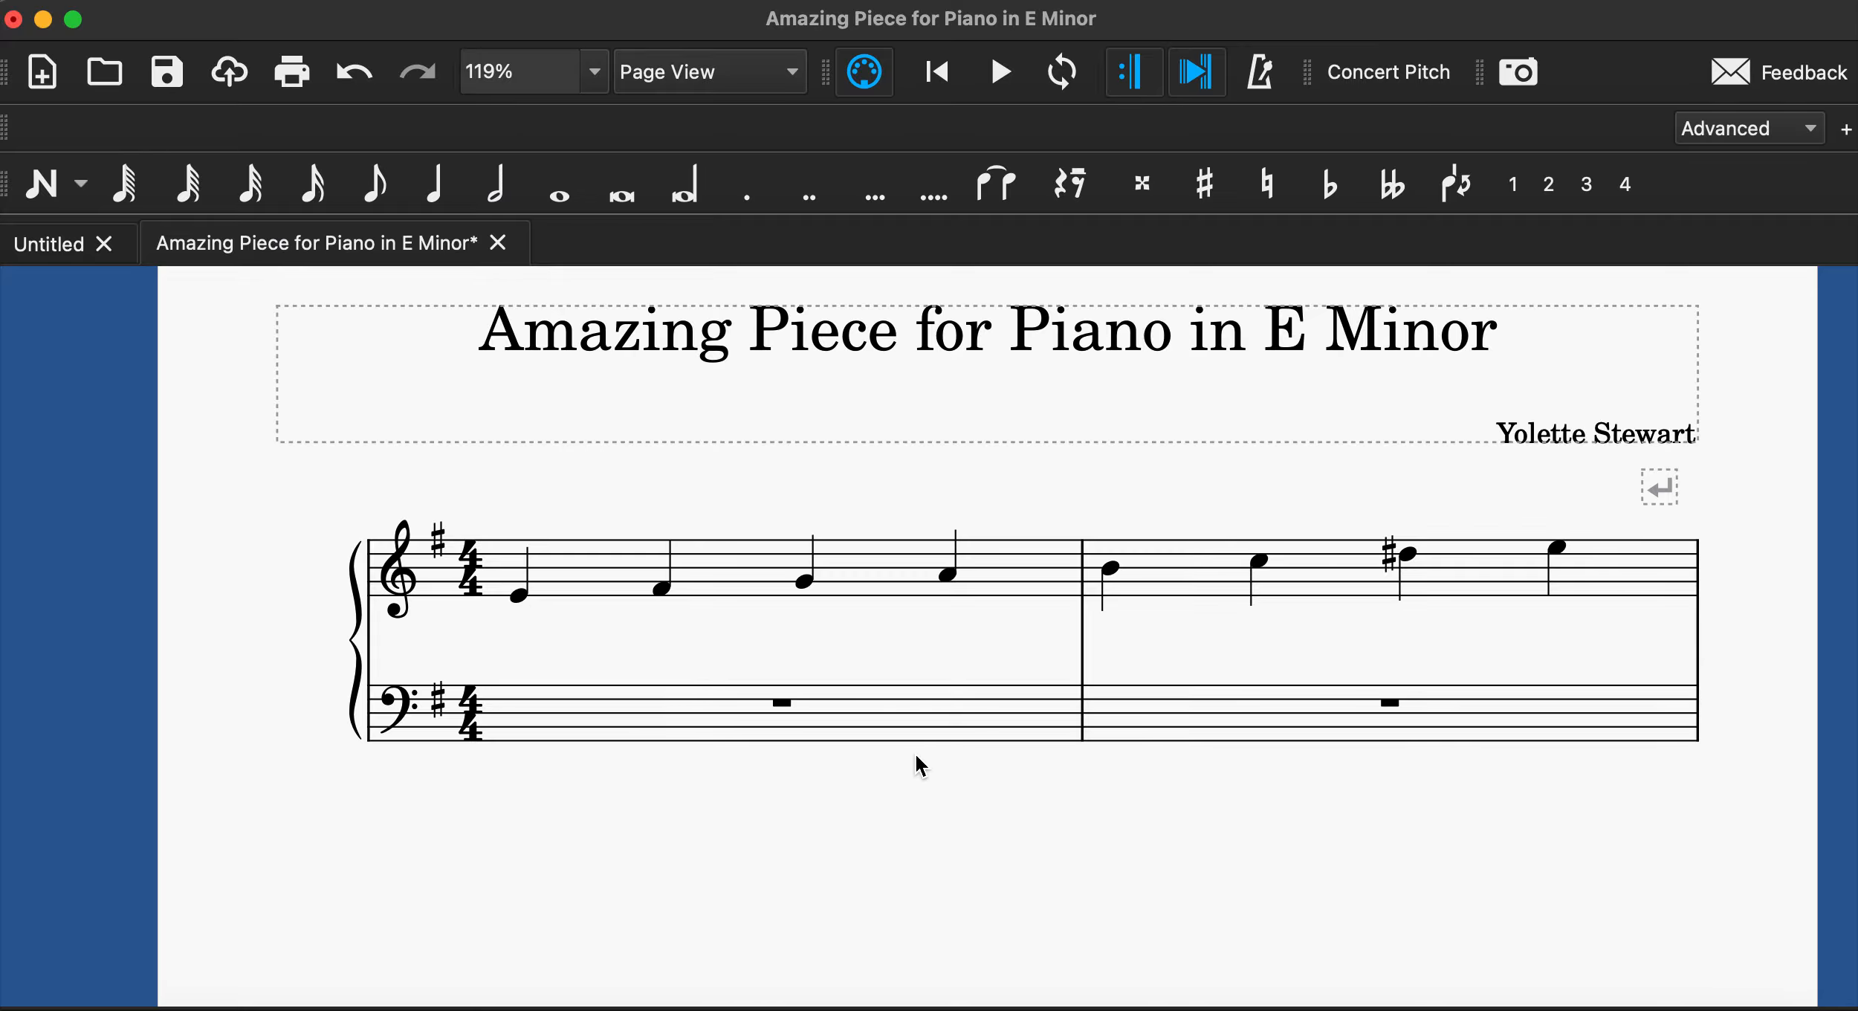
Select each scale note in the two treble bars in turn to hear it, finishing on the first bar's G.
{"action": "left_click", "coordinate": [519, 596]}
{"action": "left_click", "coordinate": [662, 587]}
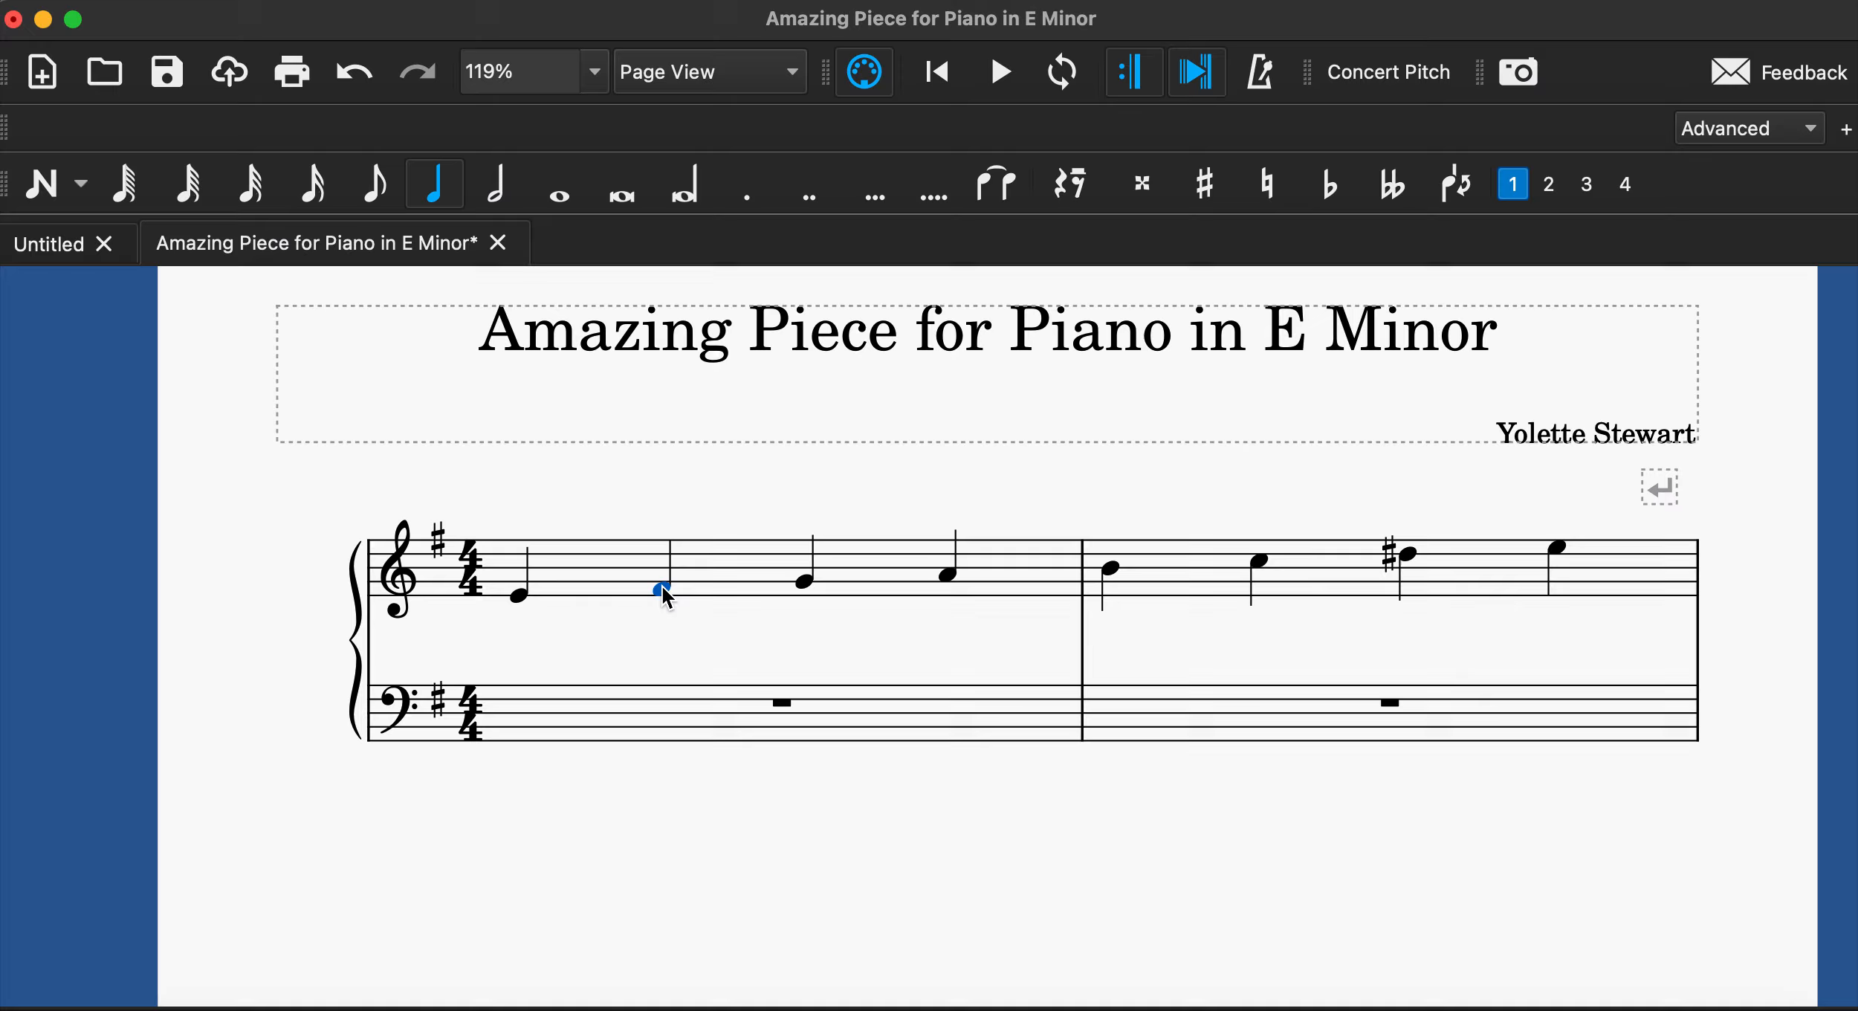
{"action": "left_click", "coordinate": [806, 582]}
{"action": "left_click", "coordinate": [950, 574]}
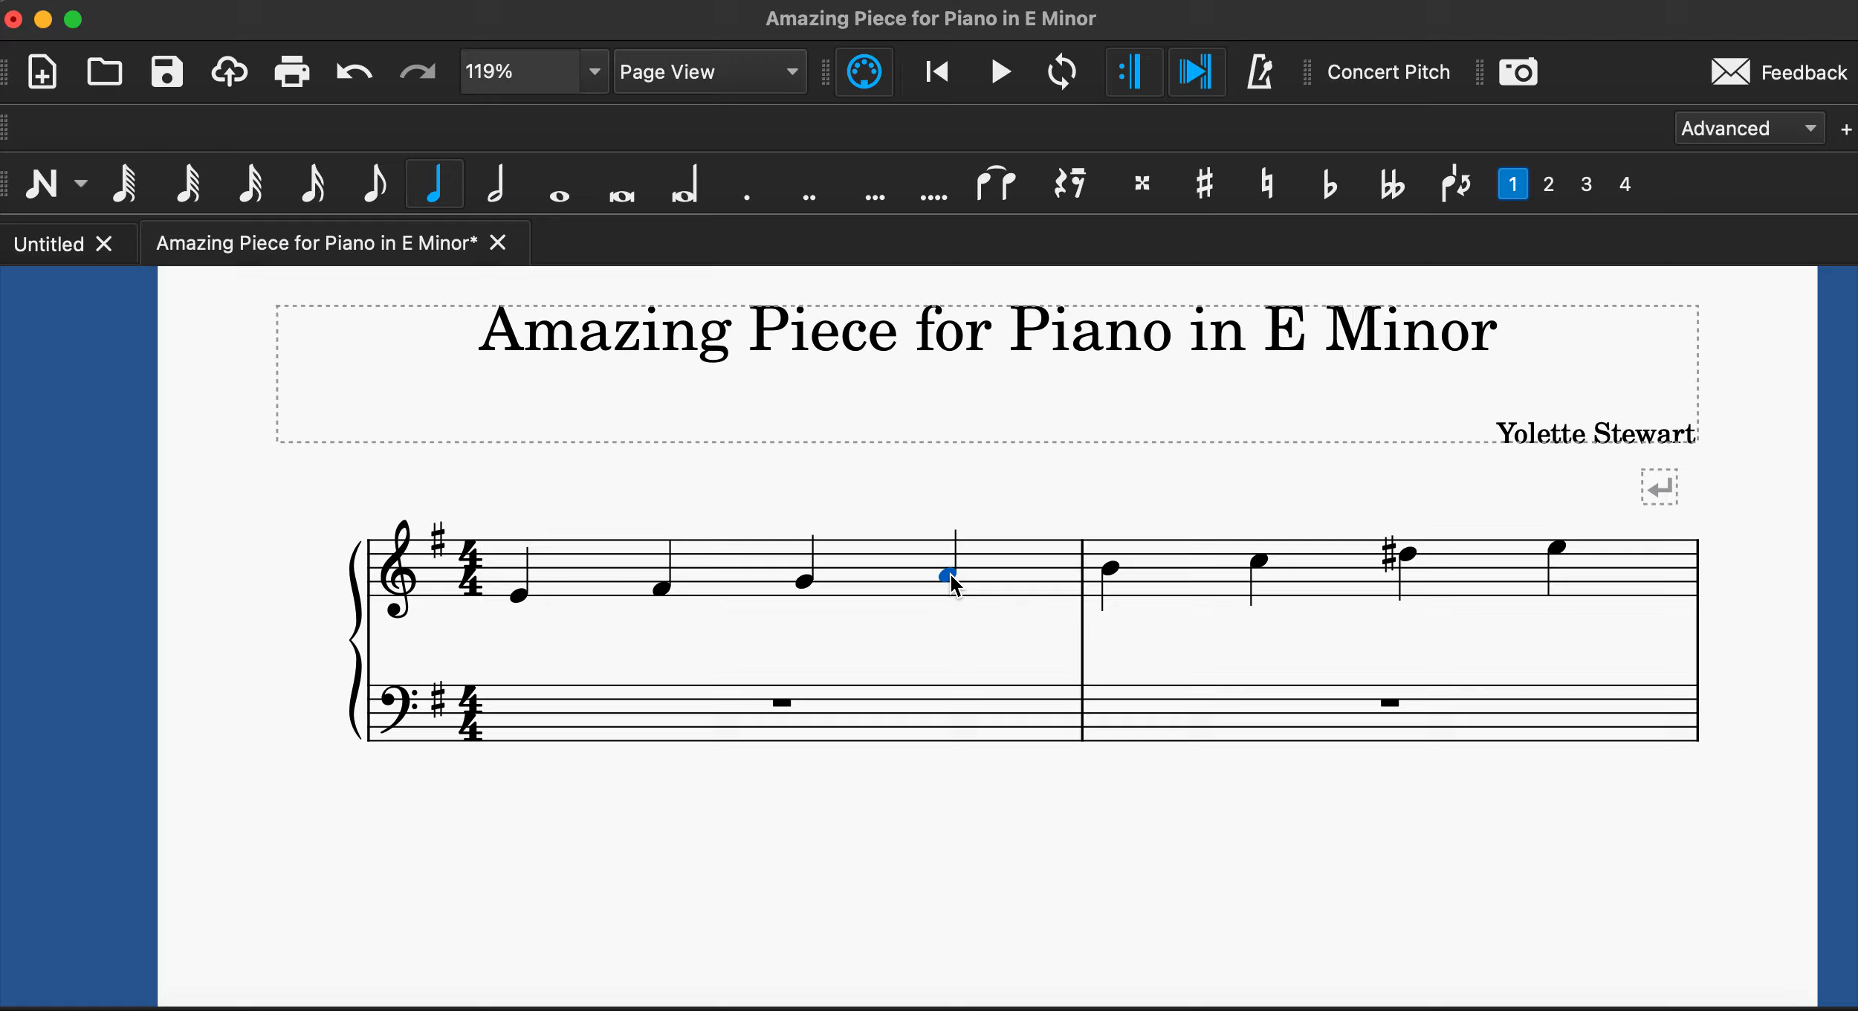
{"action": "left_click", "coordinate": [1110, 568]}
{"action": "left_click", "coordinate": [1259, 562]}
{"action": "left_click", "coordinate": [1407, 554]}
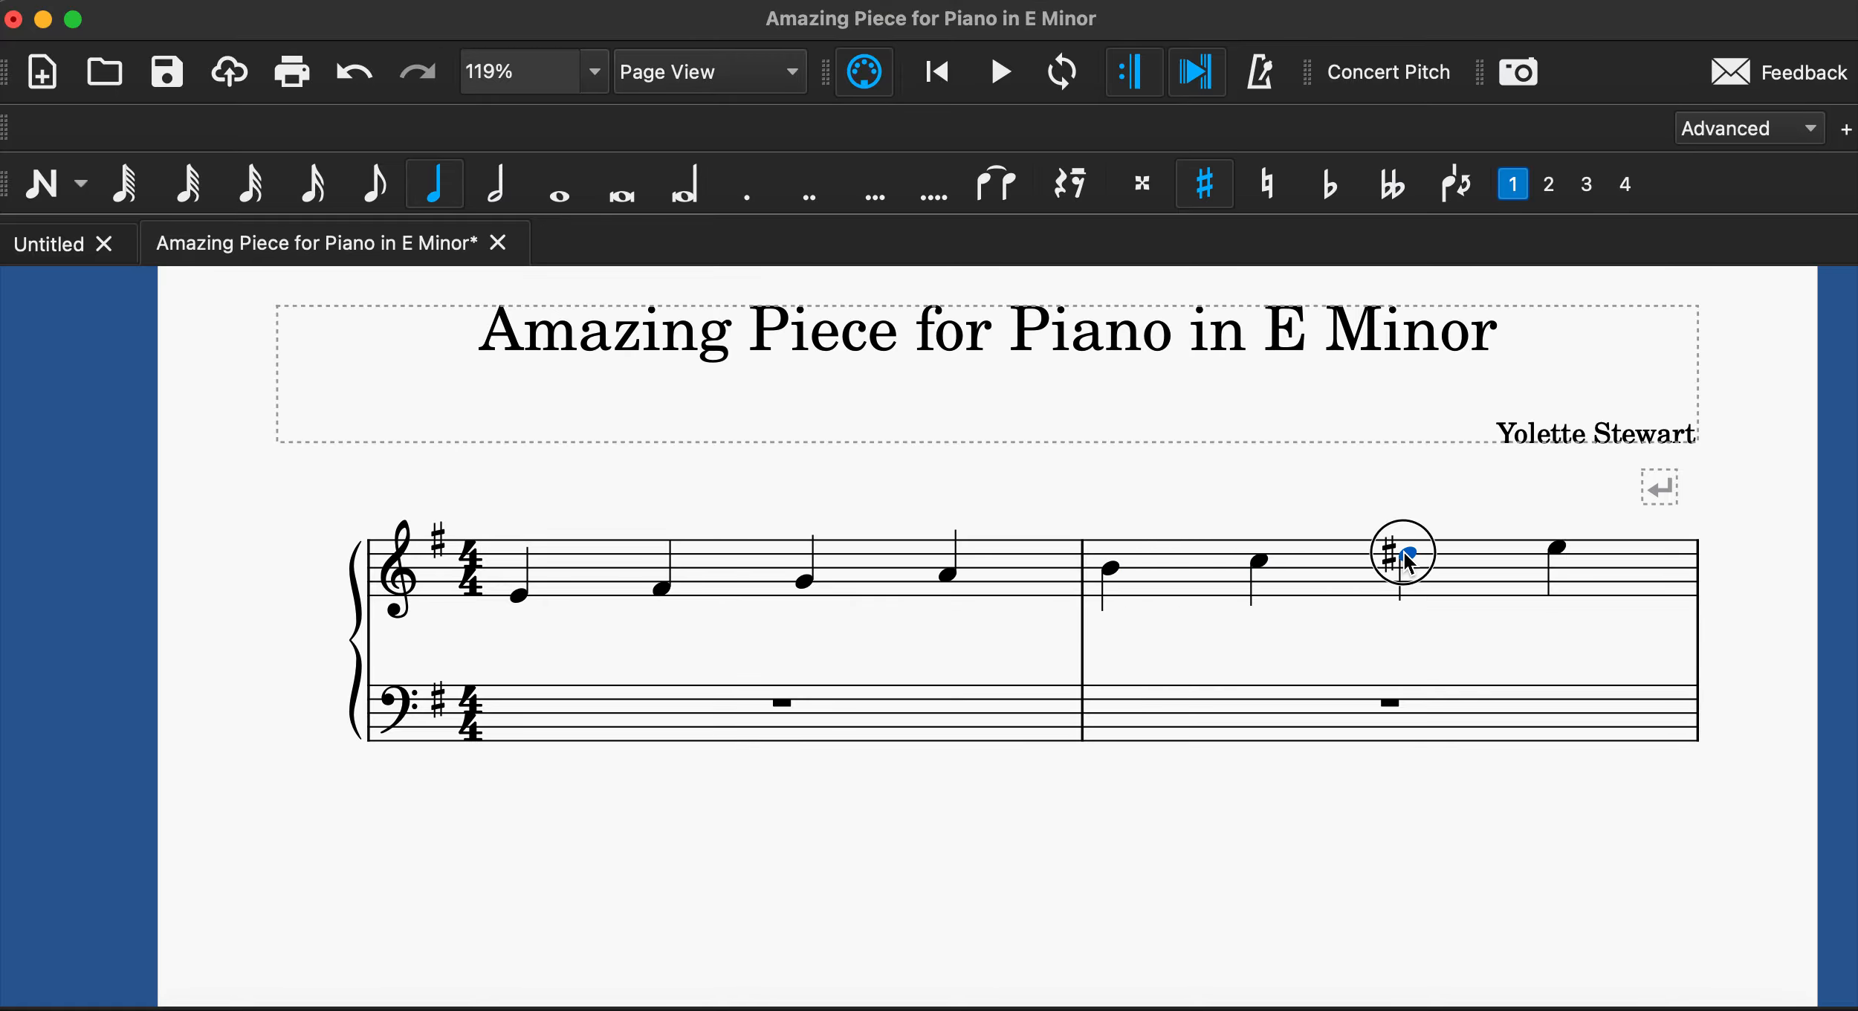
{"action": "left_click", "coordinate": [1557, 548]}
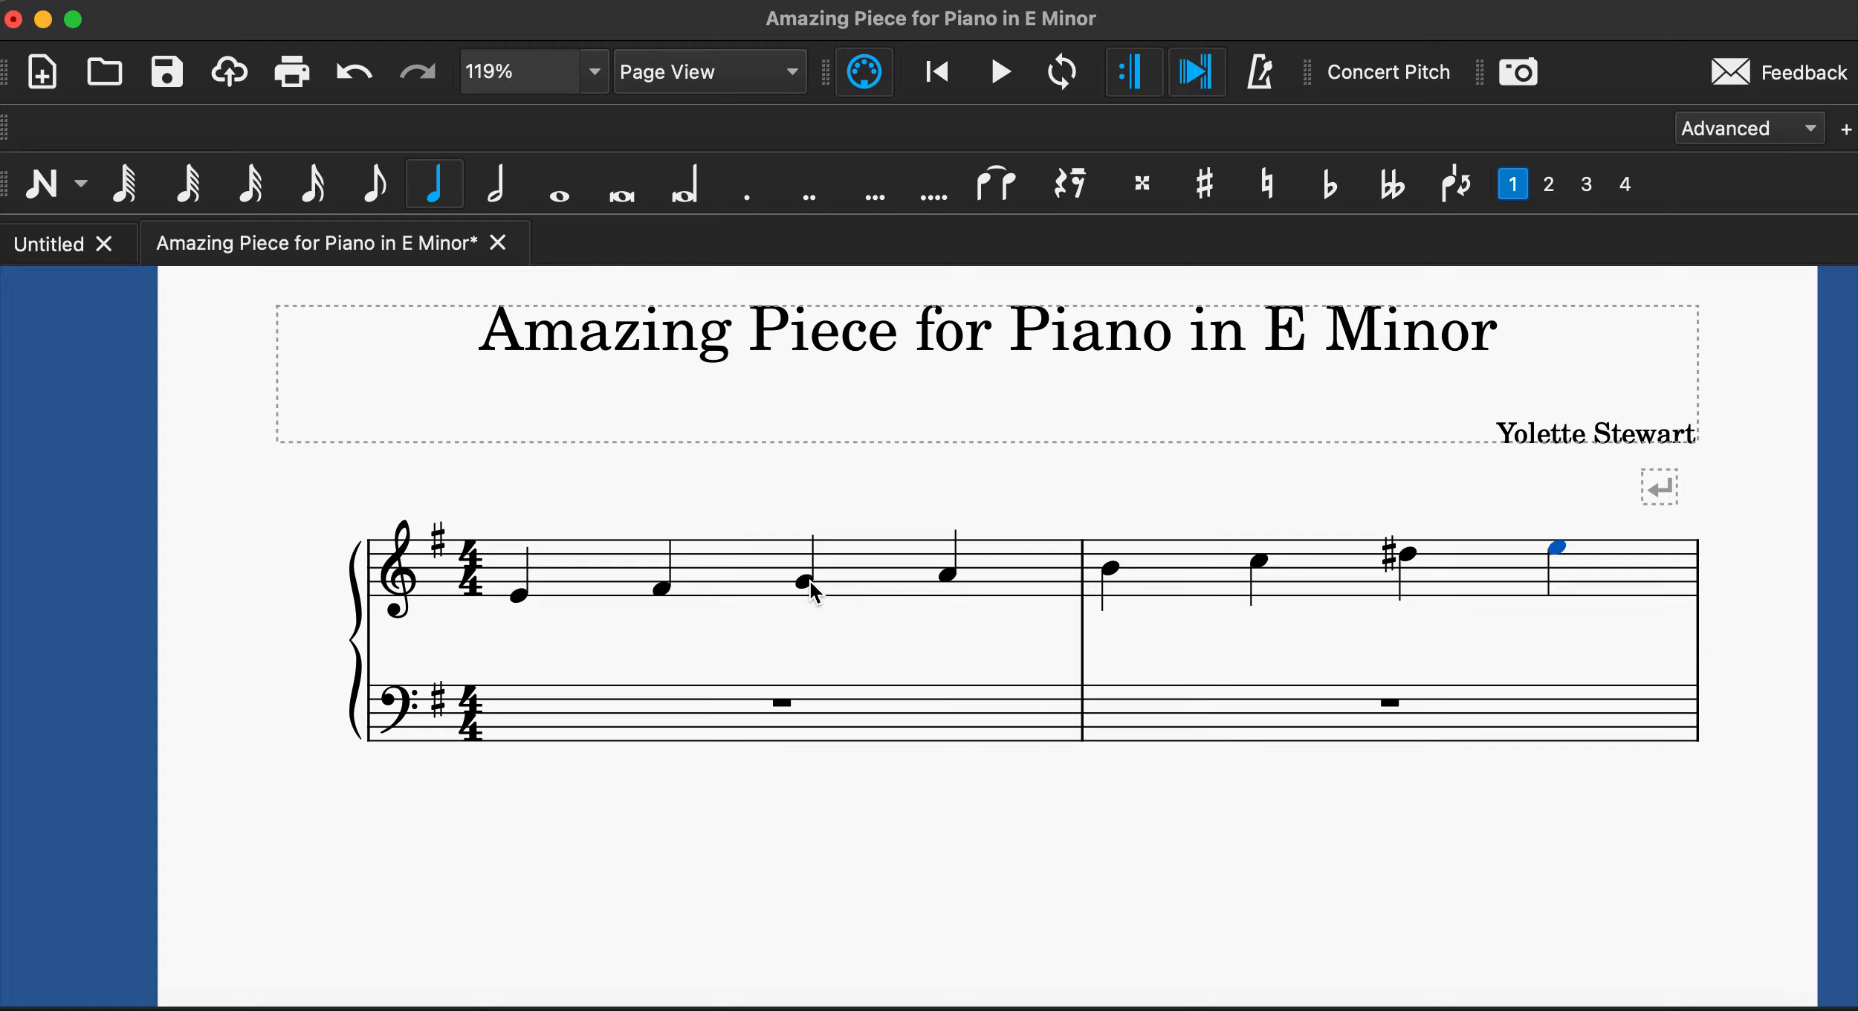
{"action": "left_click", "coordinate": [806, 581]}
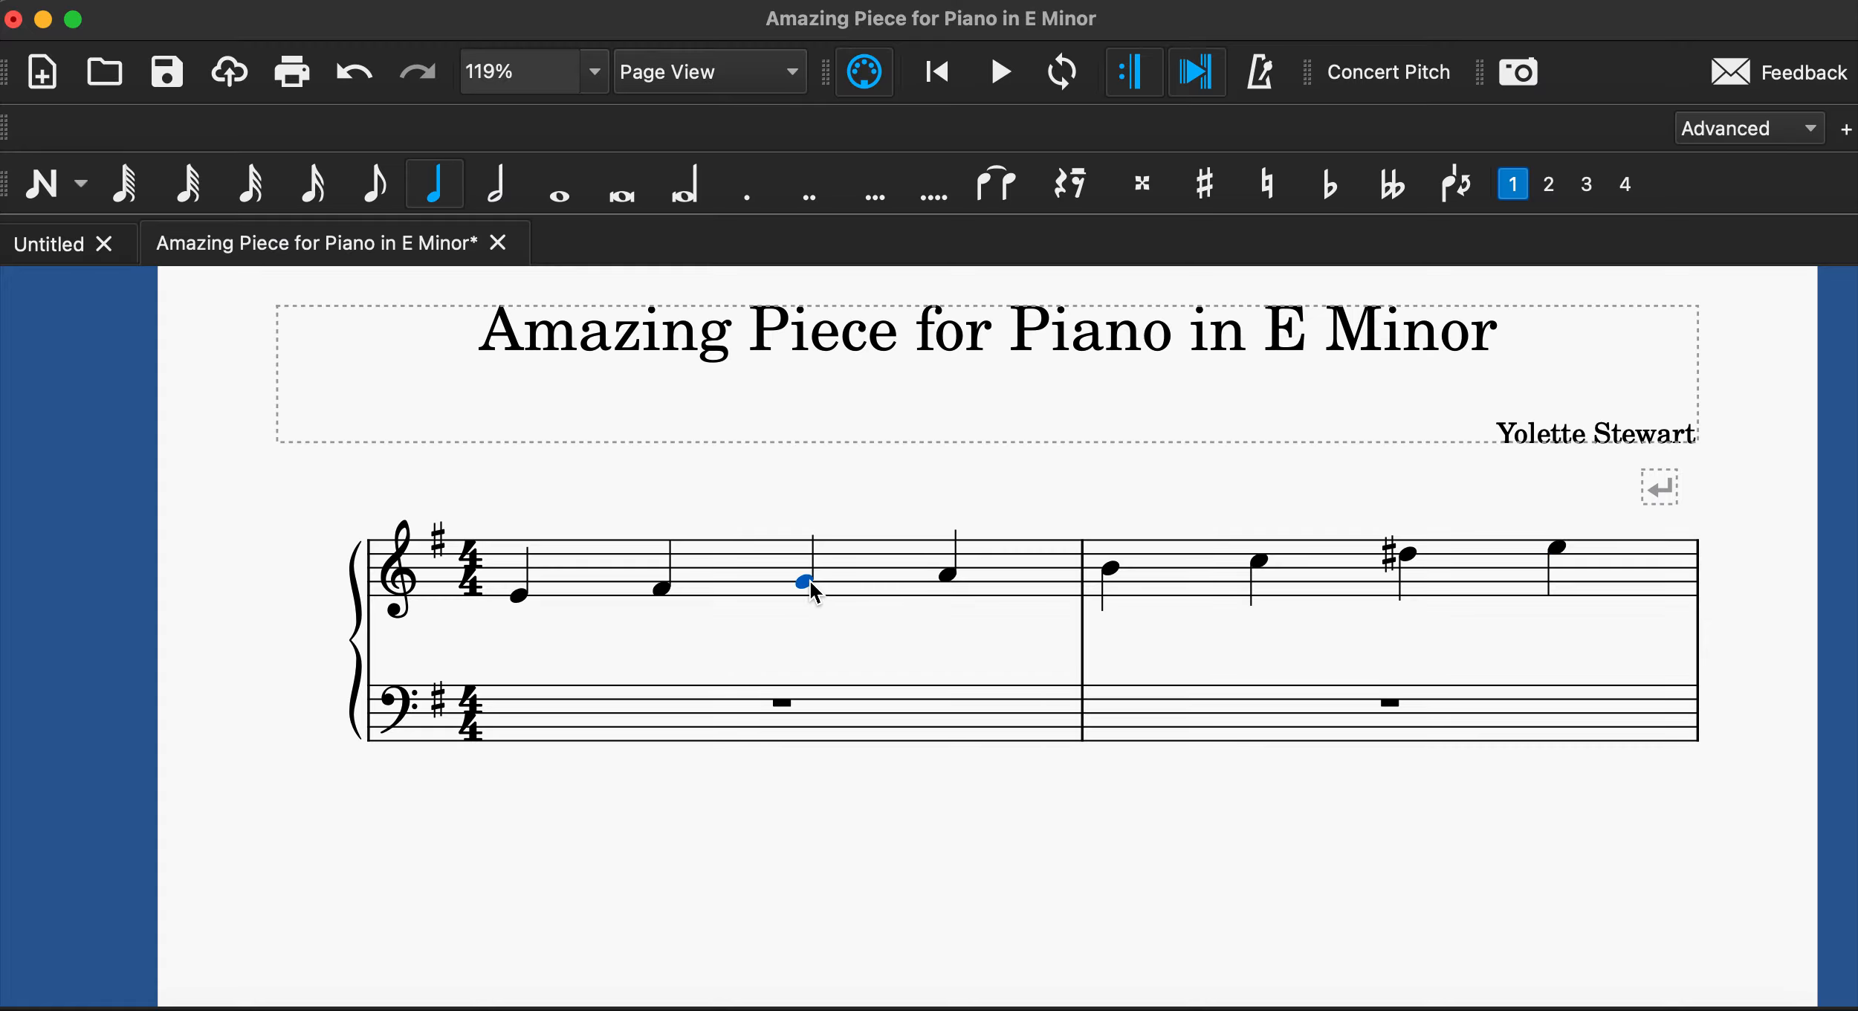
Add the crotchets G, A, B and C a third above the four notes of the first treble bar.
{"action": "left_click", "coordinate": [520, 596]}
{"action": "left_click", "coordinate": [31, 189]}
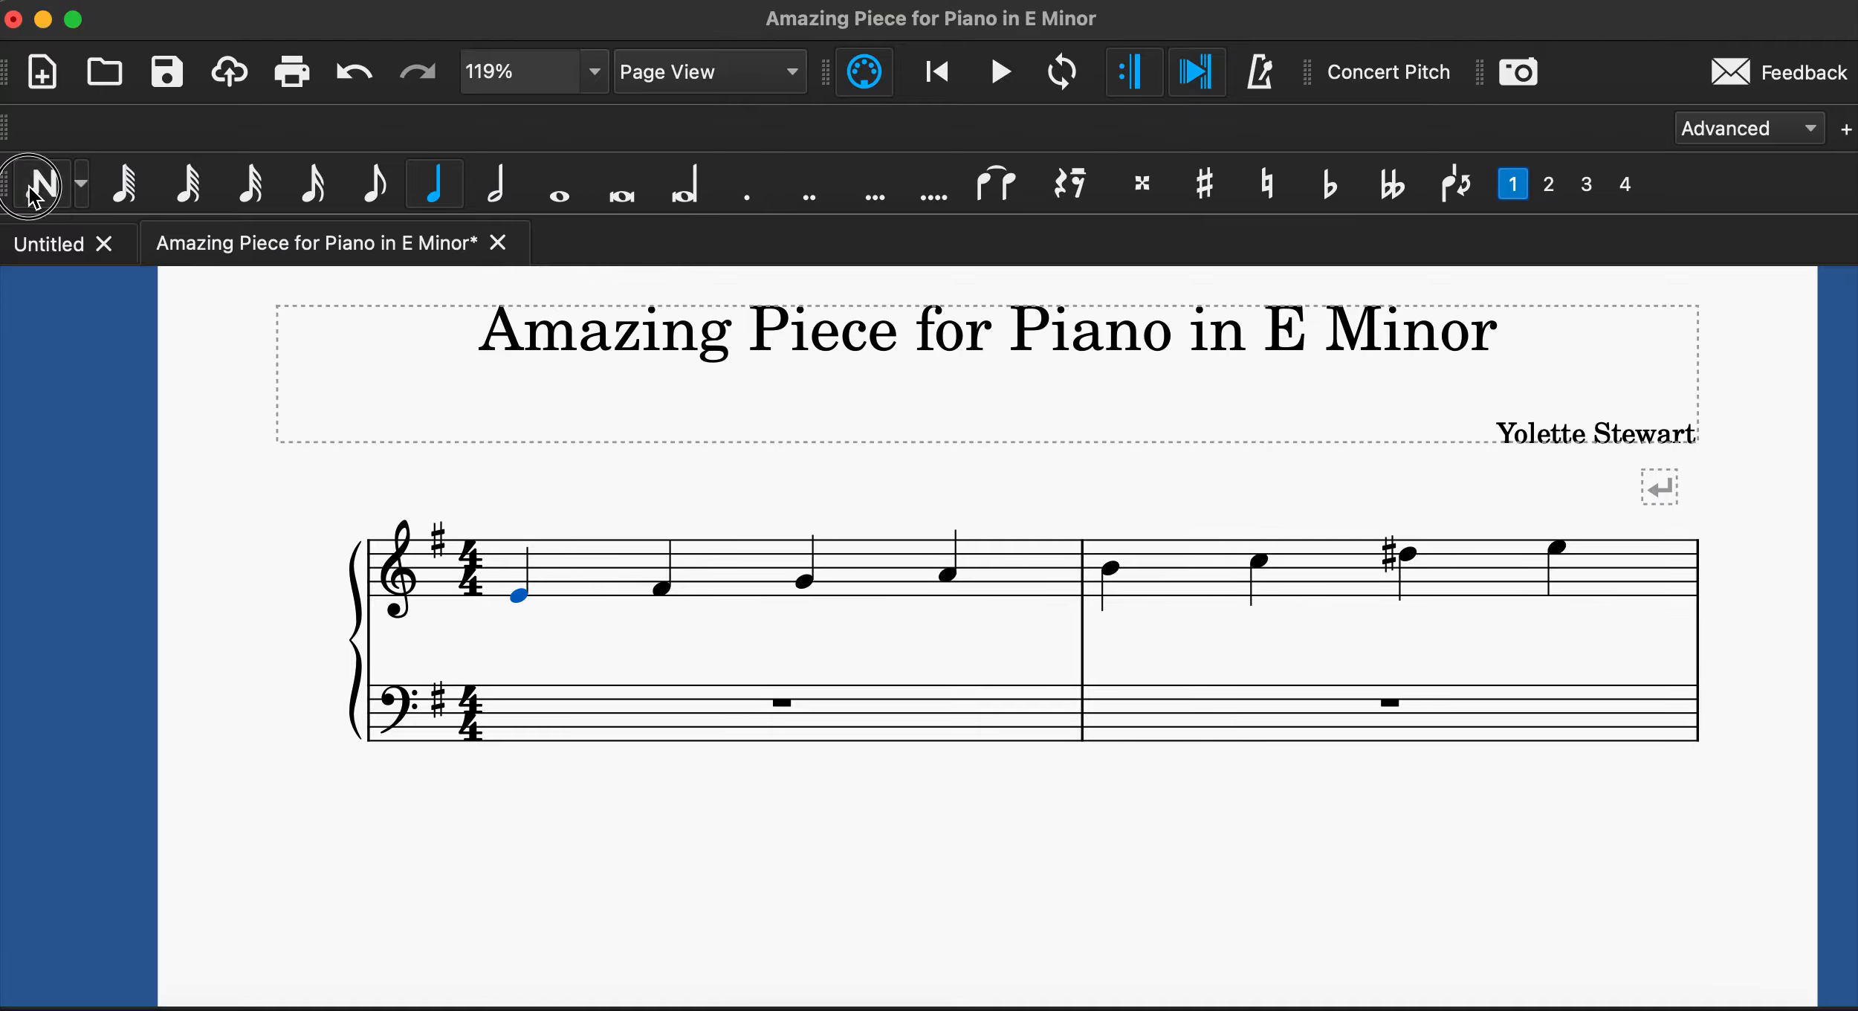
{"action": "left_click", "coordinate": [513, 581]}
{"action": "left_click", "coordinate": [665, 577]}
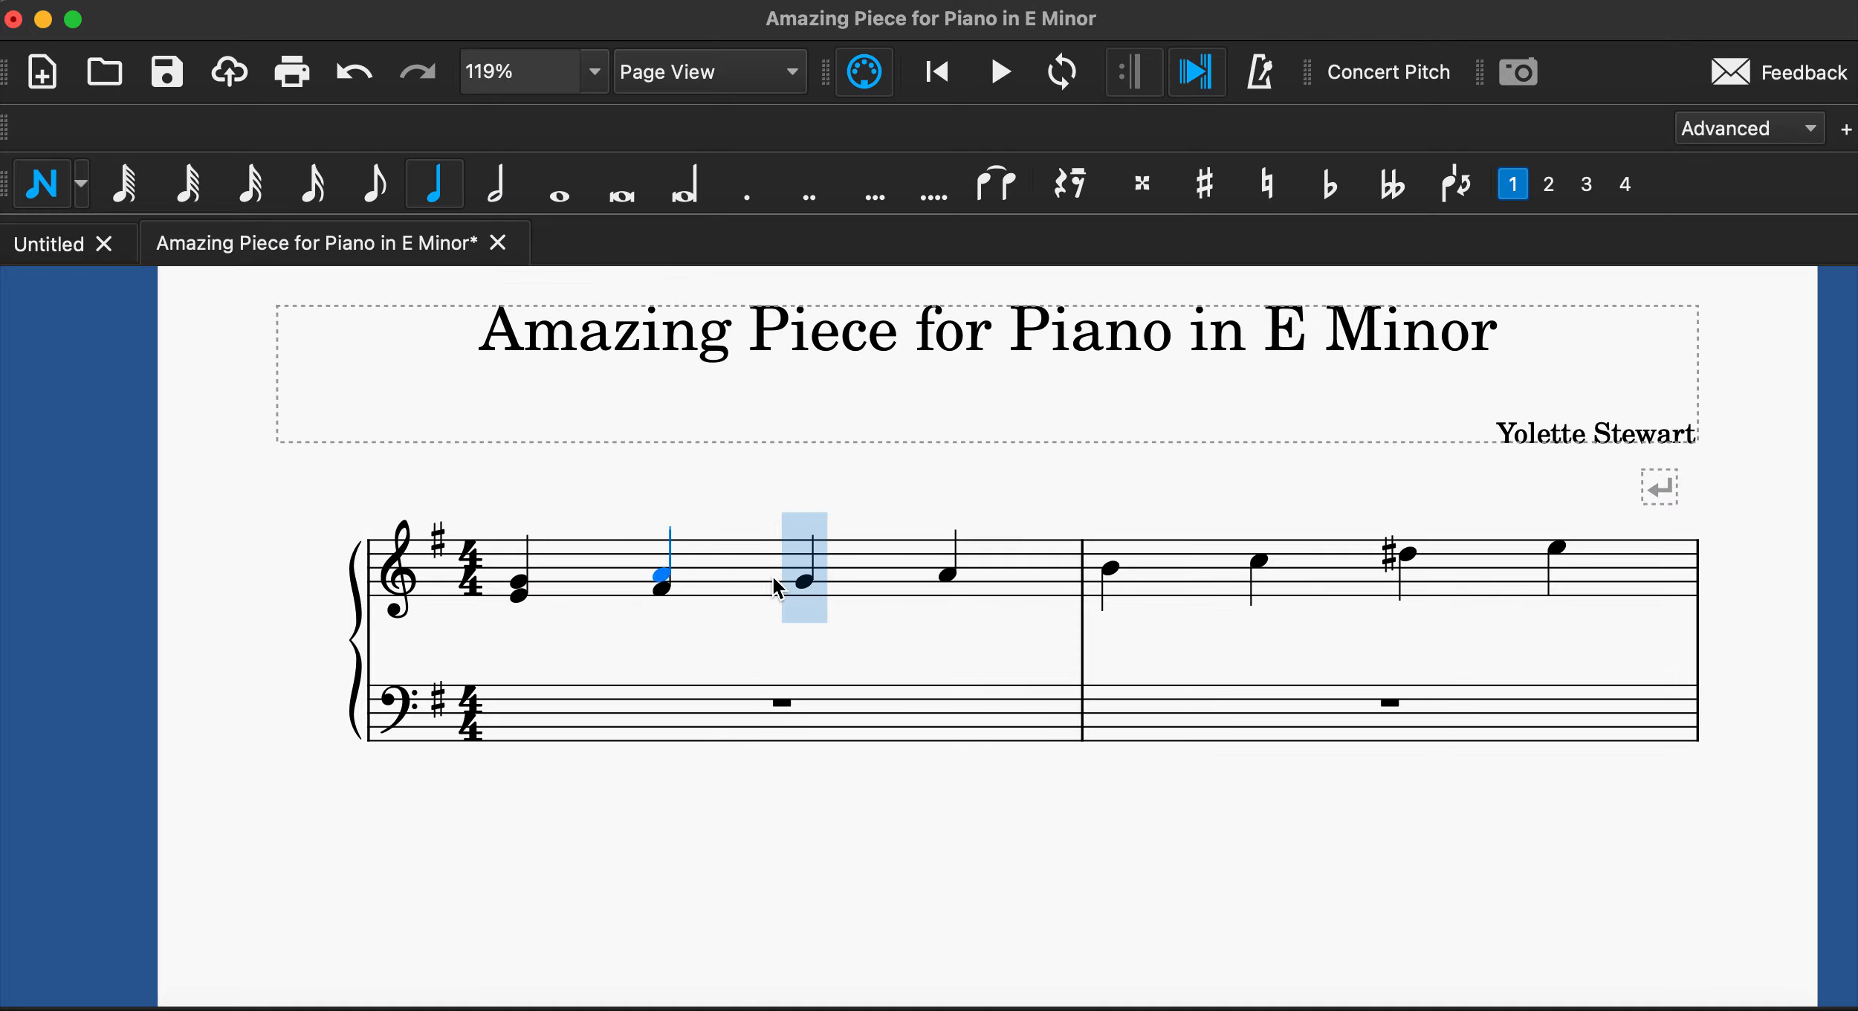
{"action": "left_click", "coordinate": [819, 569]}
{"action": "left_click", "coordinate": [976, 563]}
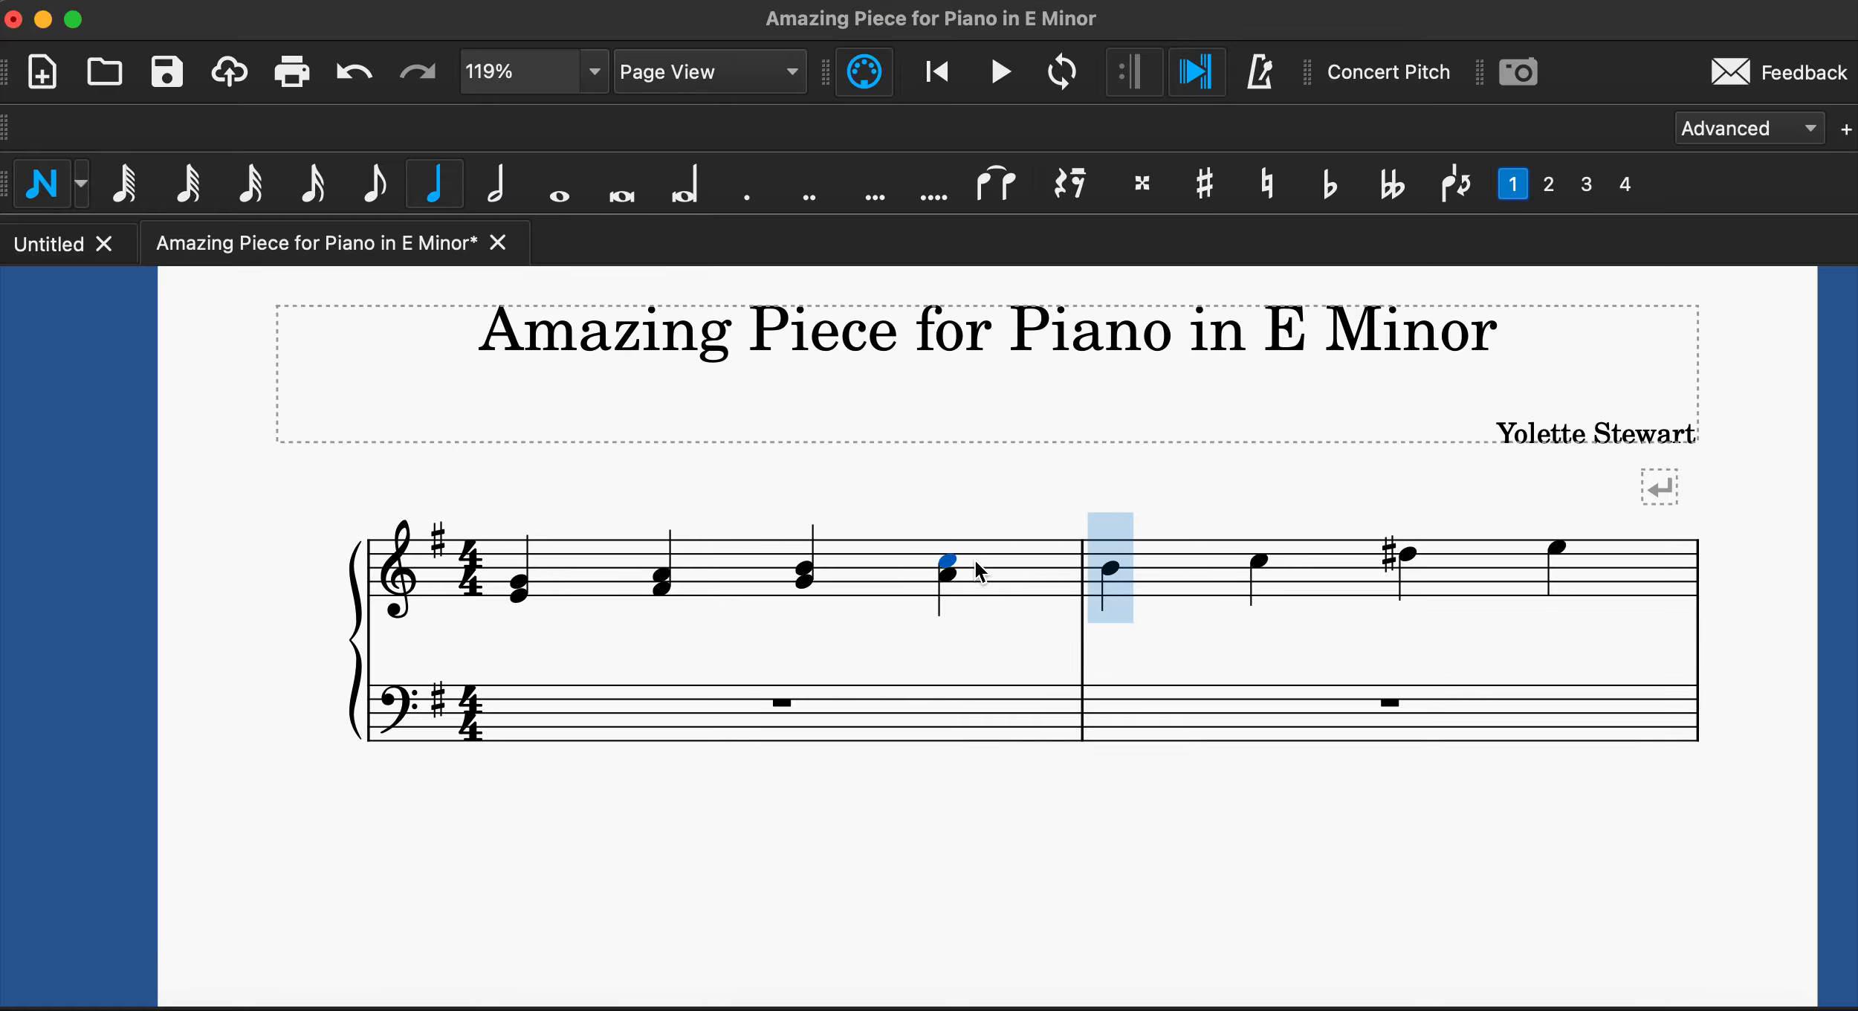
Add the crotchets D sharp, E, F and G a third above the four notes of the second treble bar.
{"action": "left_click", "coordinate": [1204, 186]}
{"action": "left_click", "coordinate": [1126, 553]}
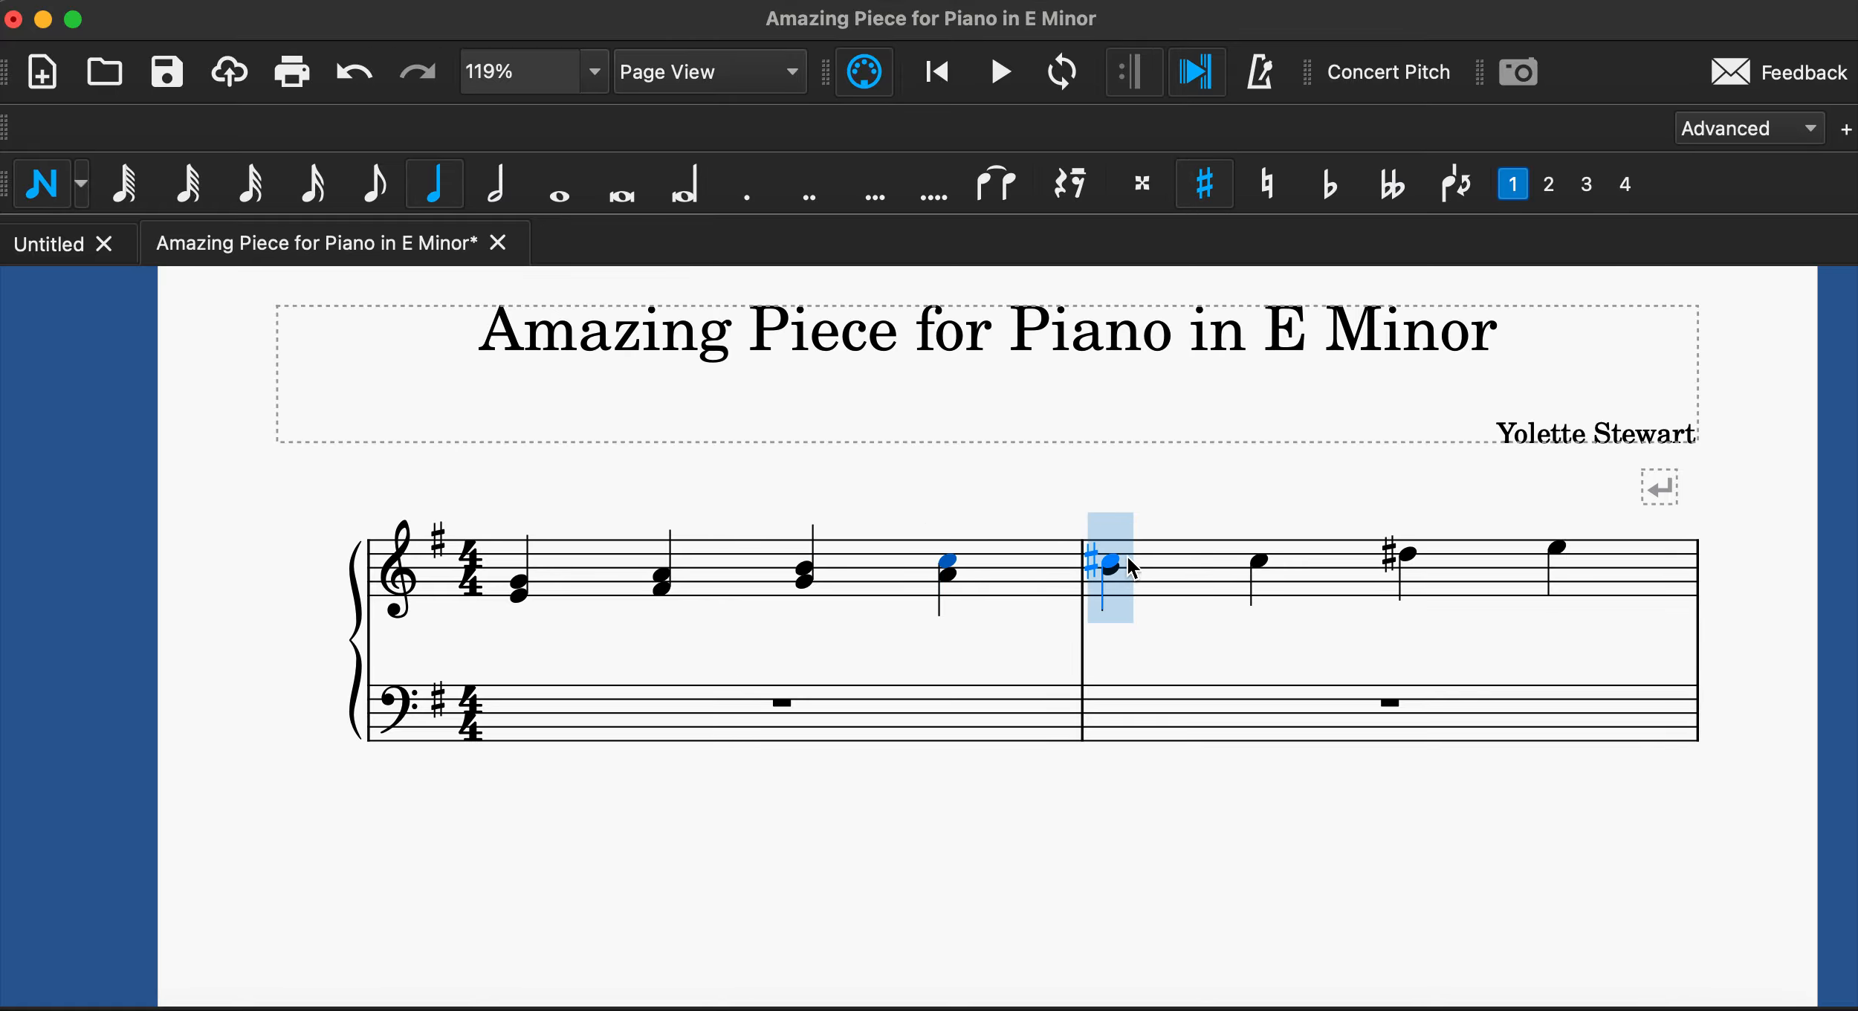
{"action": "left_click", "coordinate": [1255, 550]}
{"action": "left_click", "coordinate": [1436, 541]}
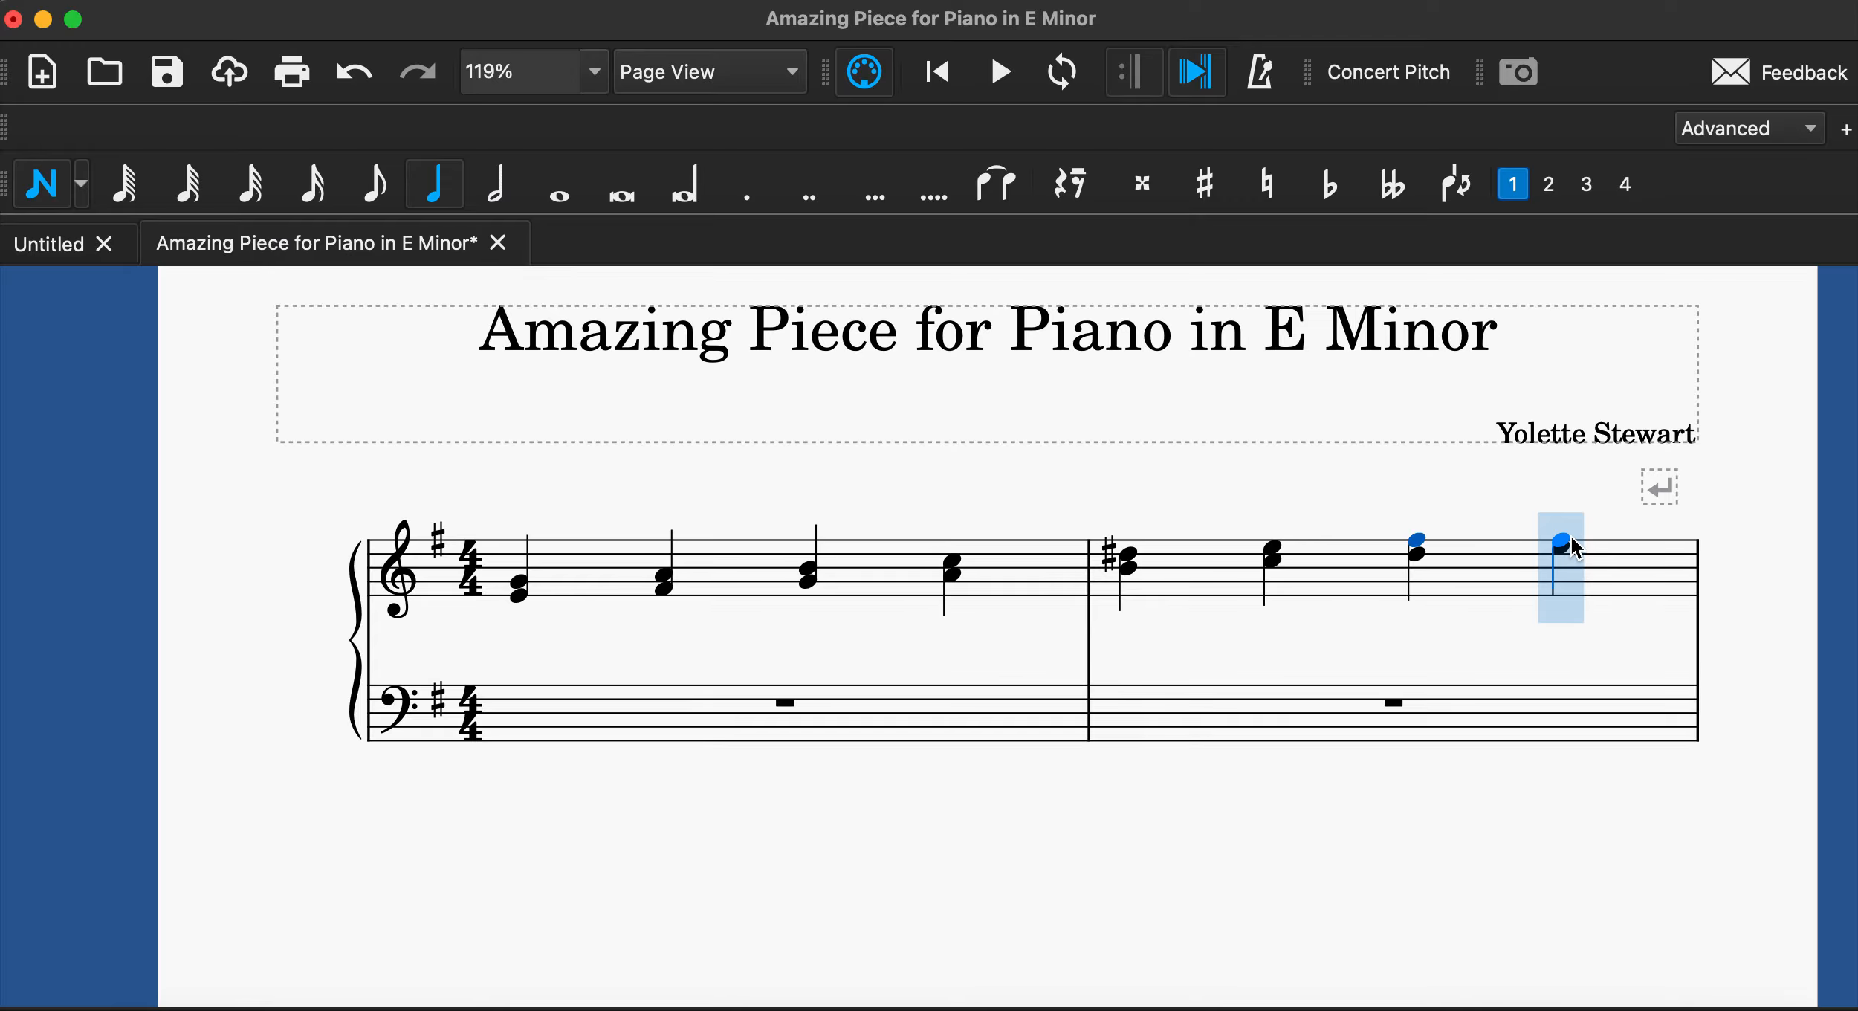
{"action": "left_click", "coordinate": [1570, 538]}
Play back the two-note chords of the first two bars from the start of the score and stop playback.
{"action": "left_click", "coordinate": [938, 74]}
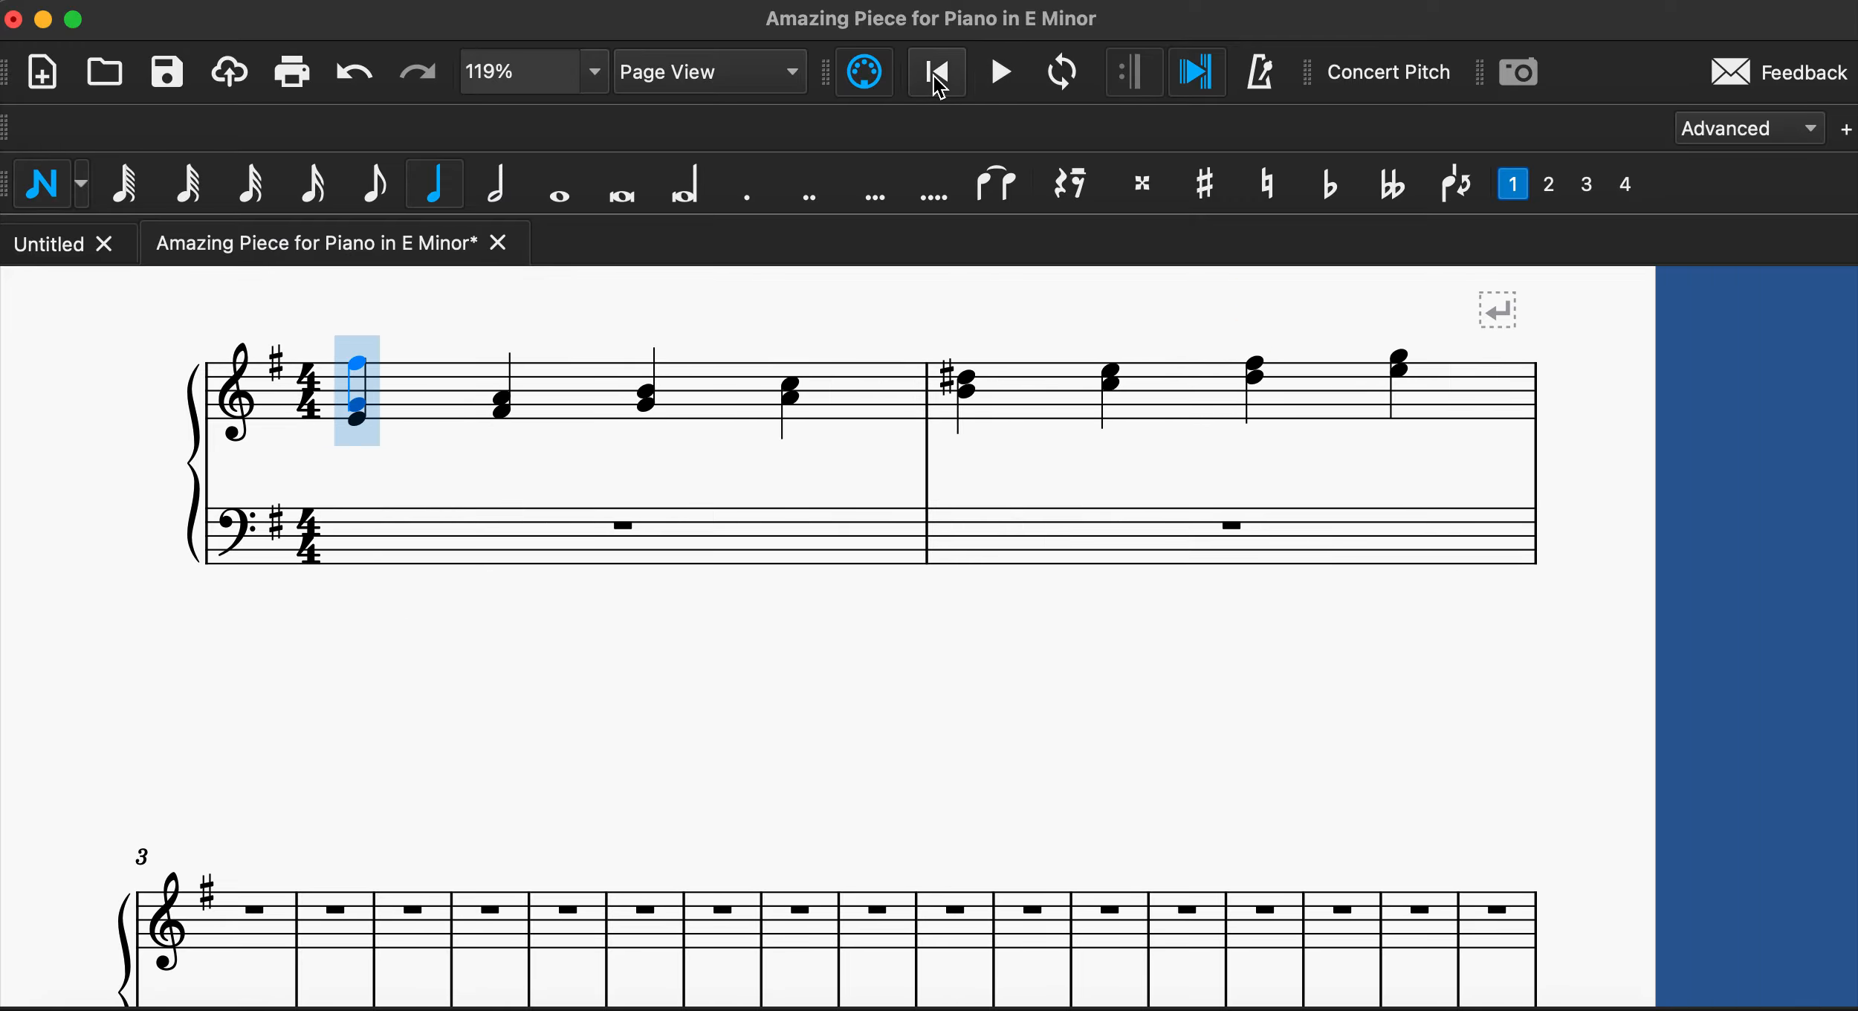
{"action": "left_click", "coordinate": [1003, 74]}
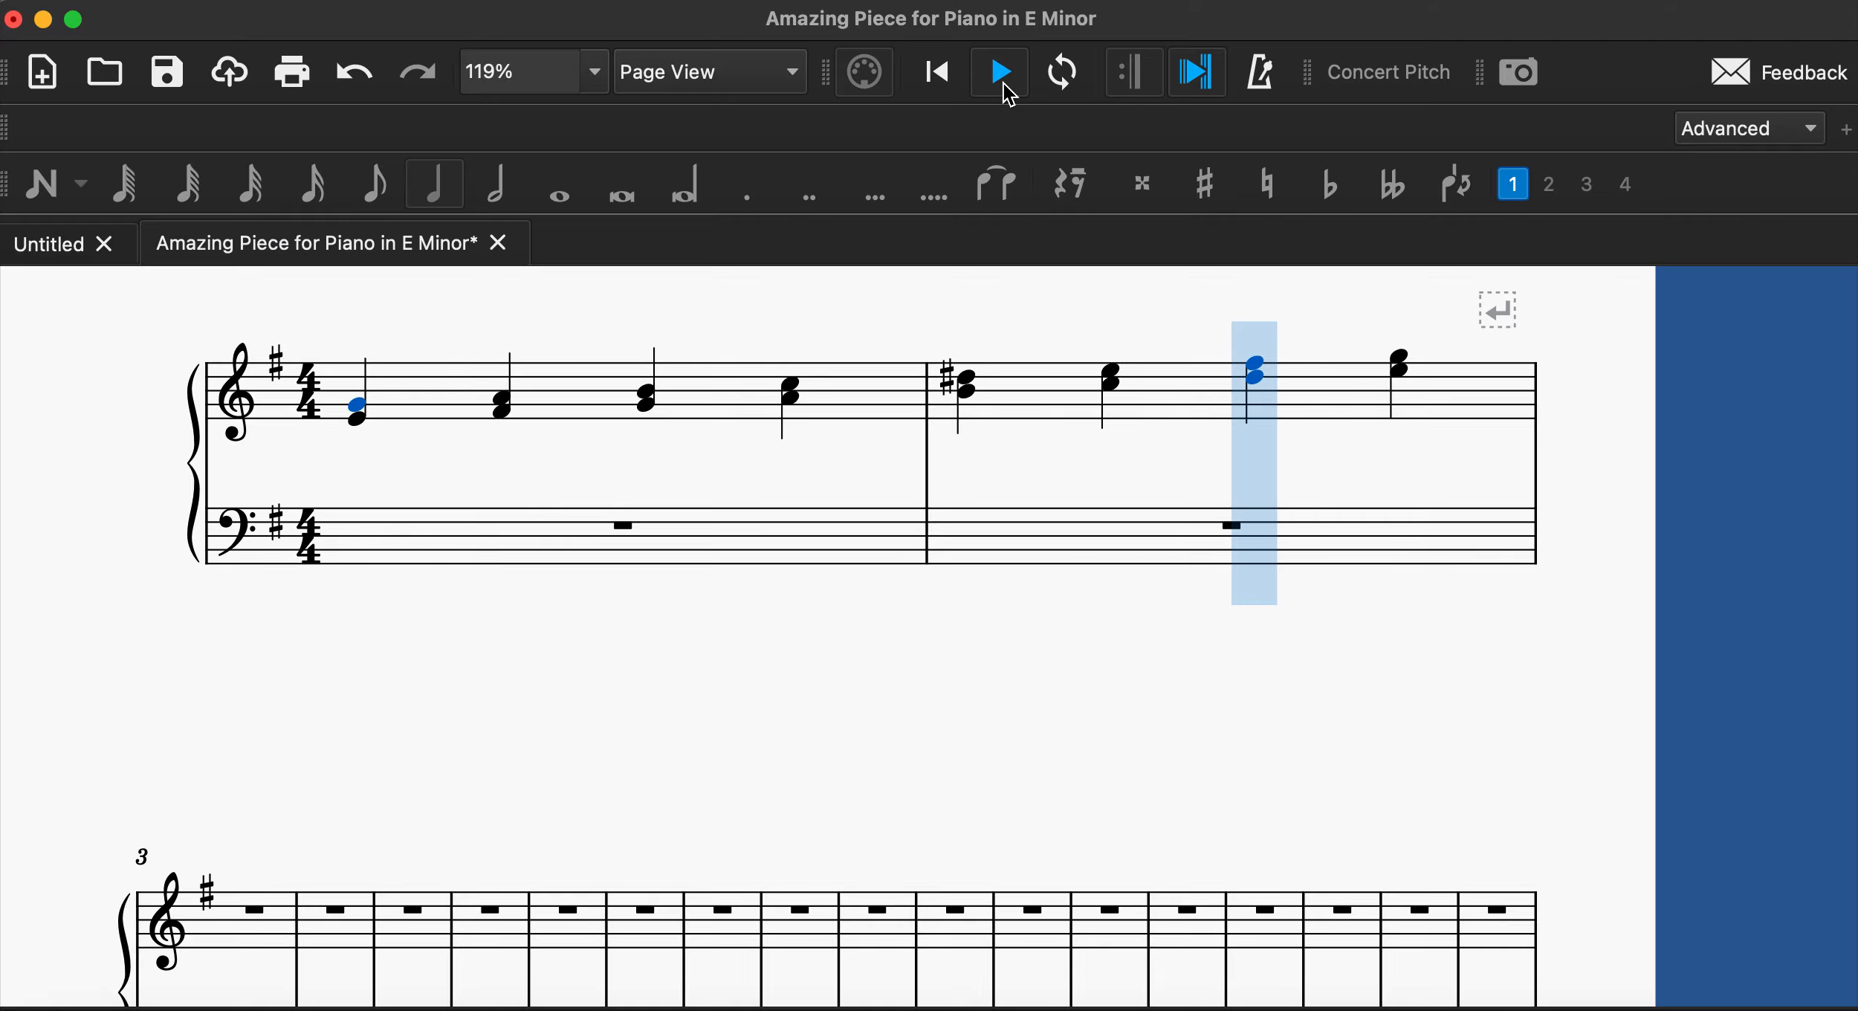
{"action": "left_click", "coordinate": [1003, 75]}
Add B, C, D sharp and E on top of the first treble bar's chords to make three-note chords.
{"action": "scroll", "coordinate": [1099, 483], "scroll_direction": "up", "scroll_amount": 5}
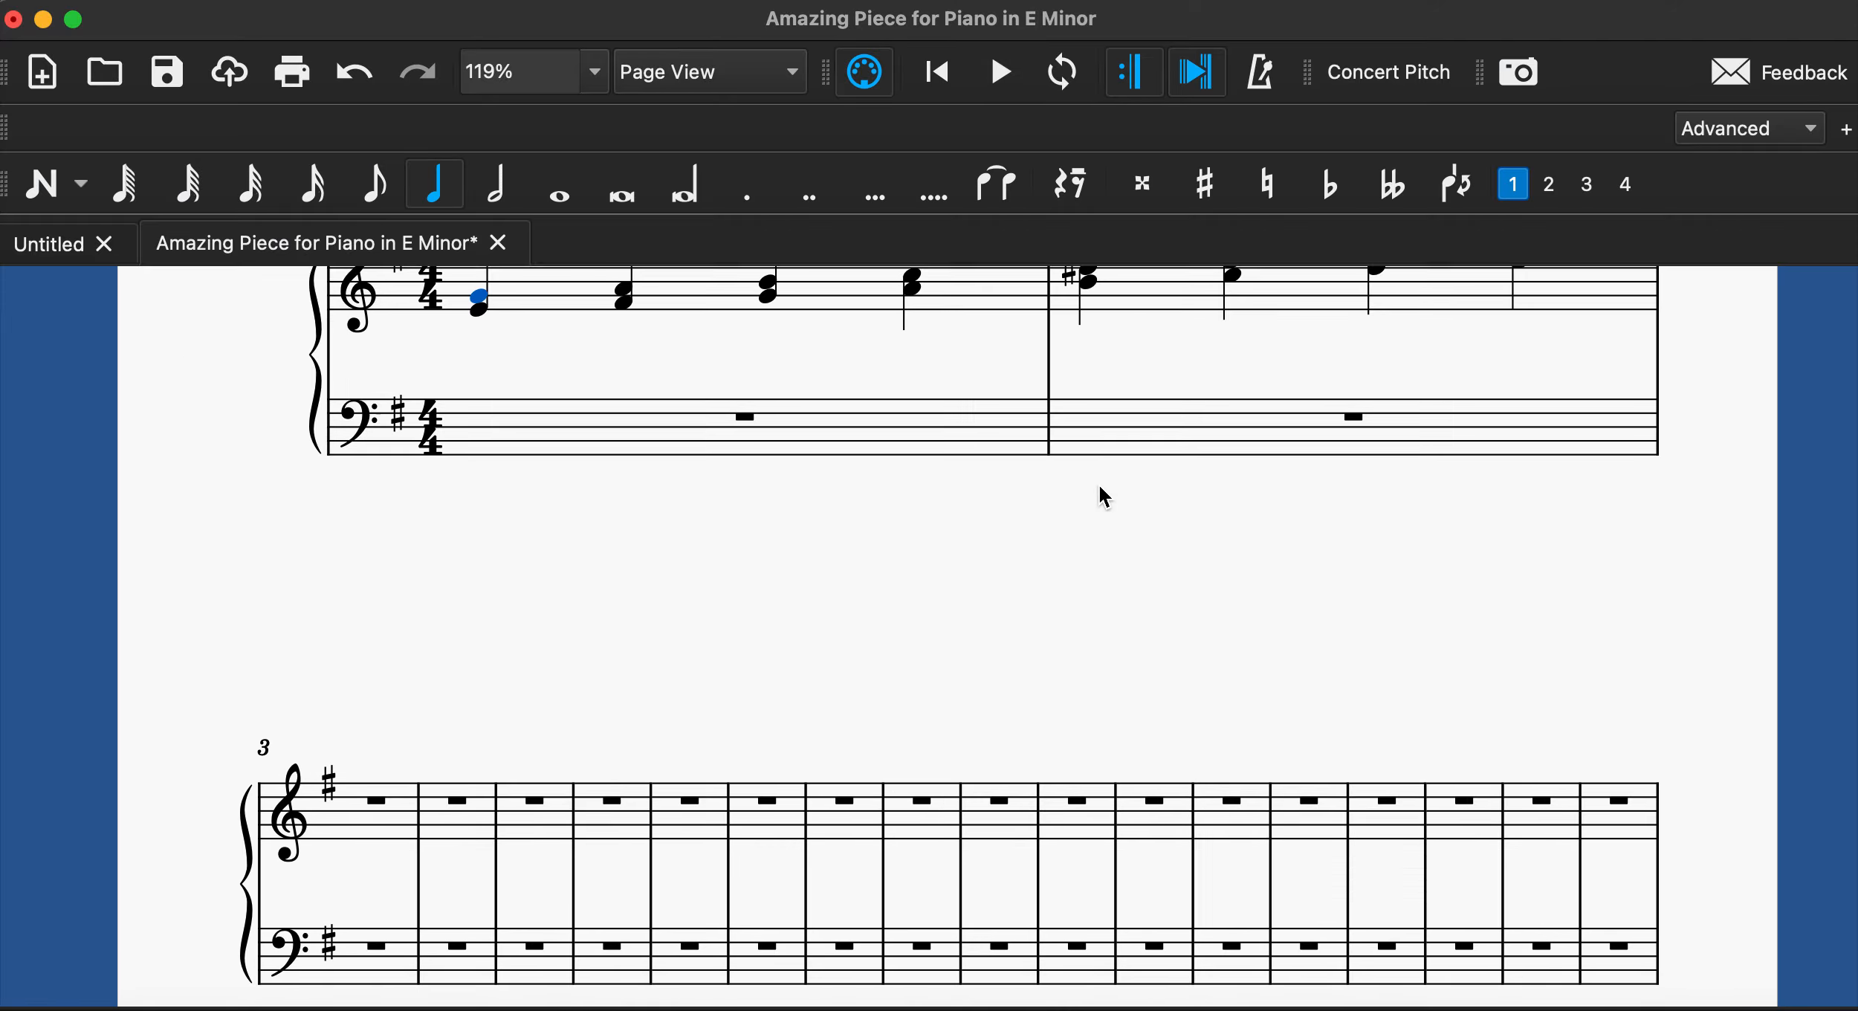
{"action": "scroll", "coordinate": [1099, 483], "scroll_direction": "up", "scroll_amount": 3}
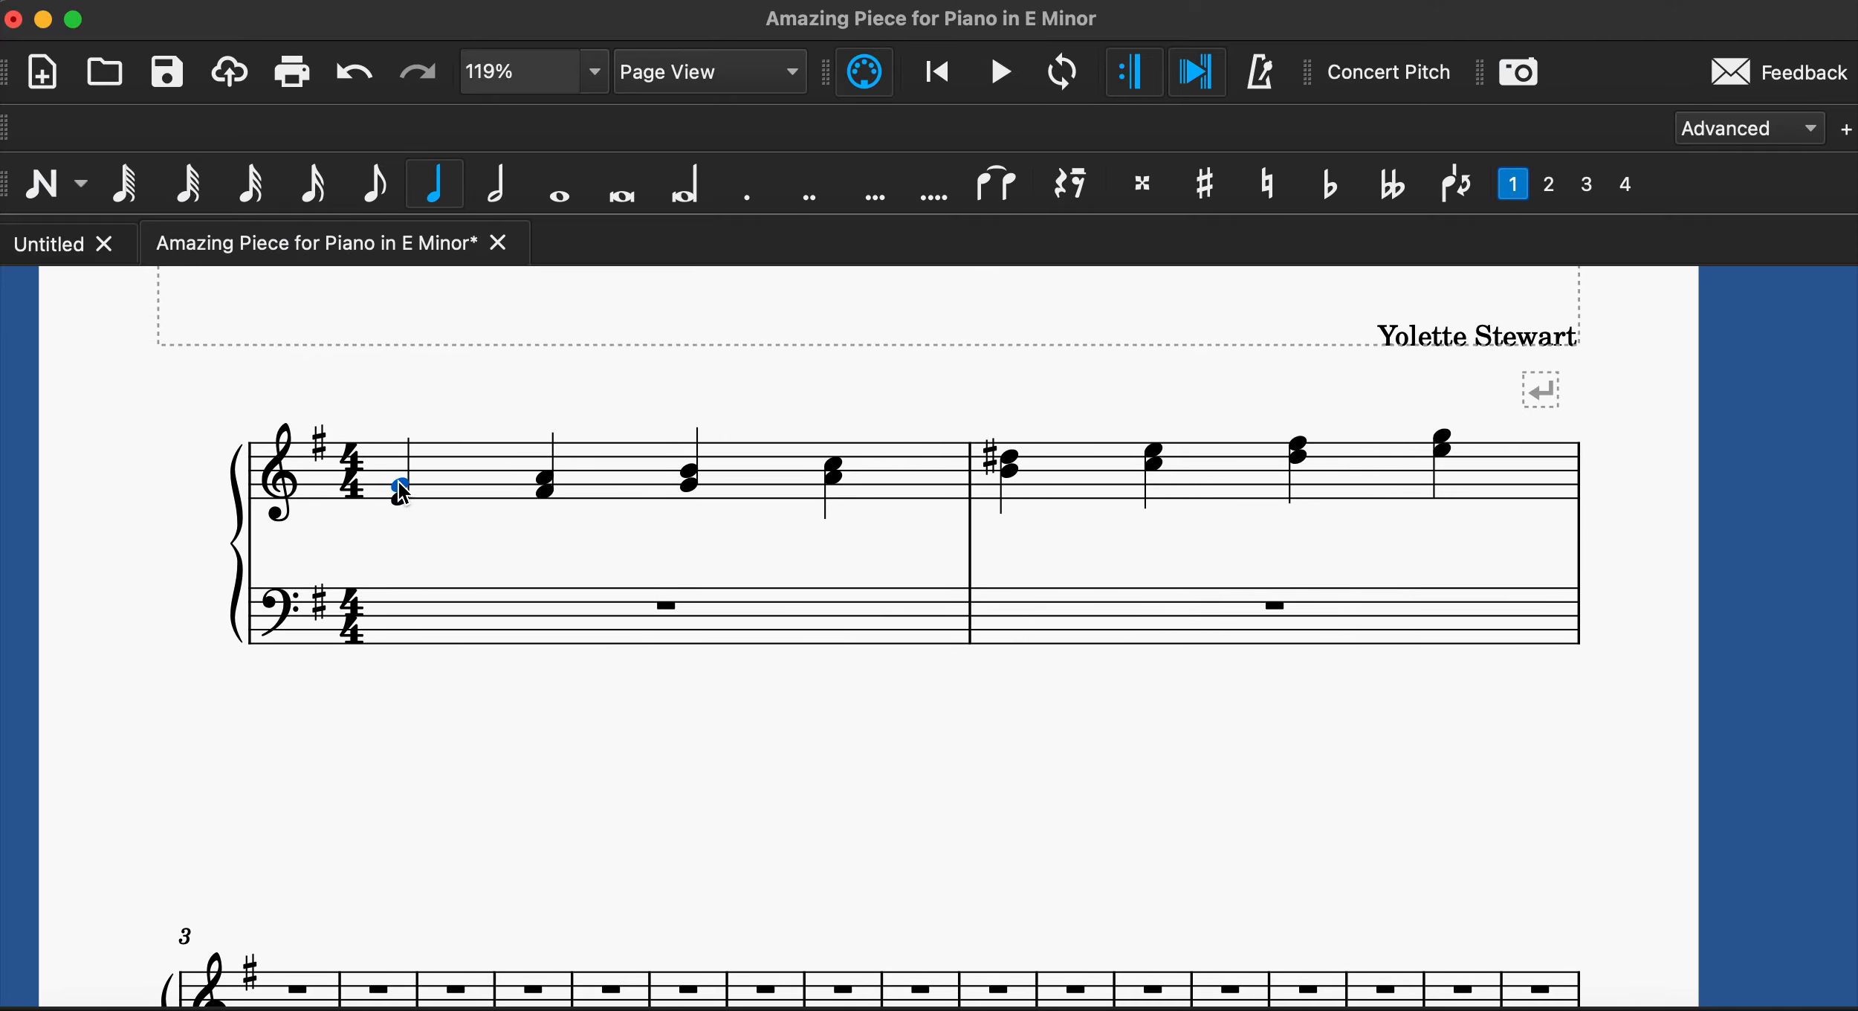
{"action": "left_click", "coordinate": [42, 182]}
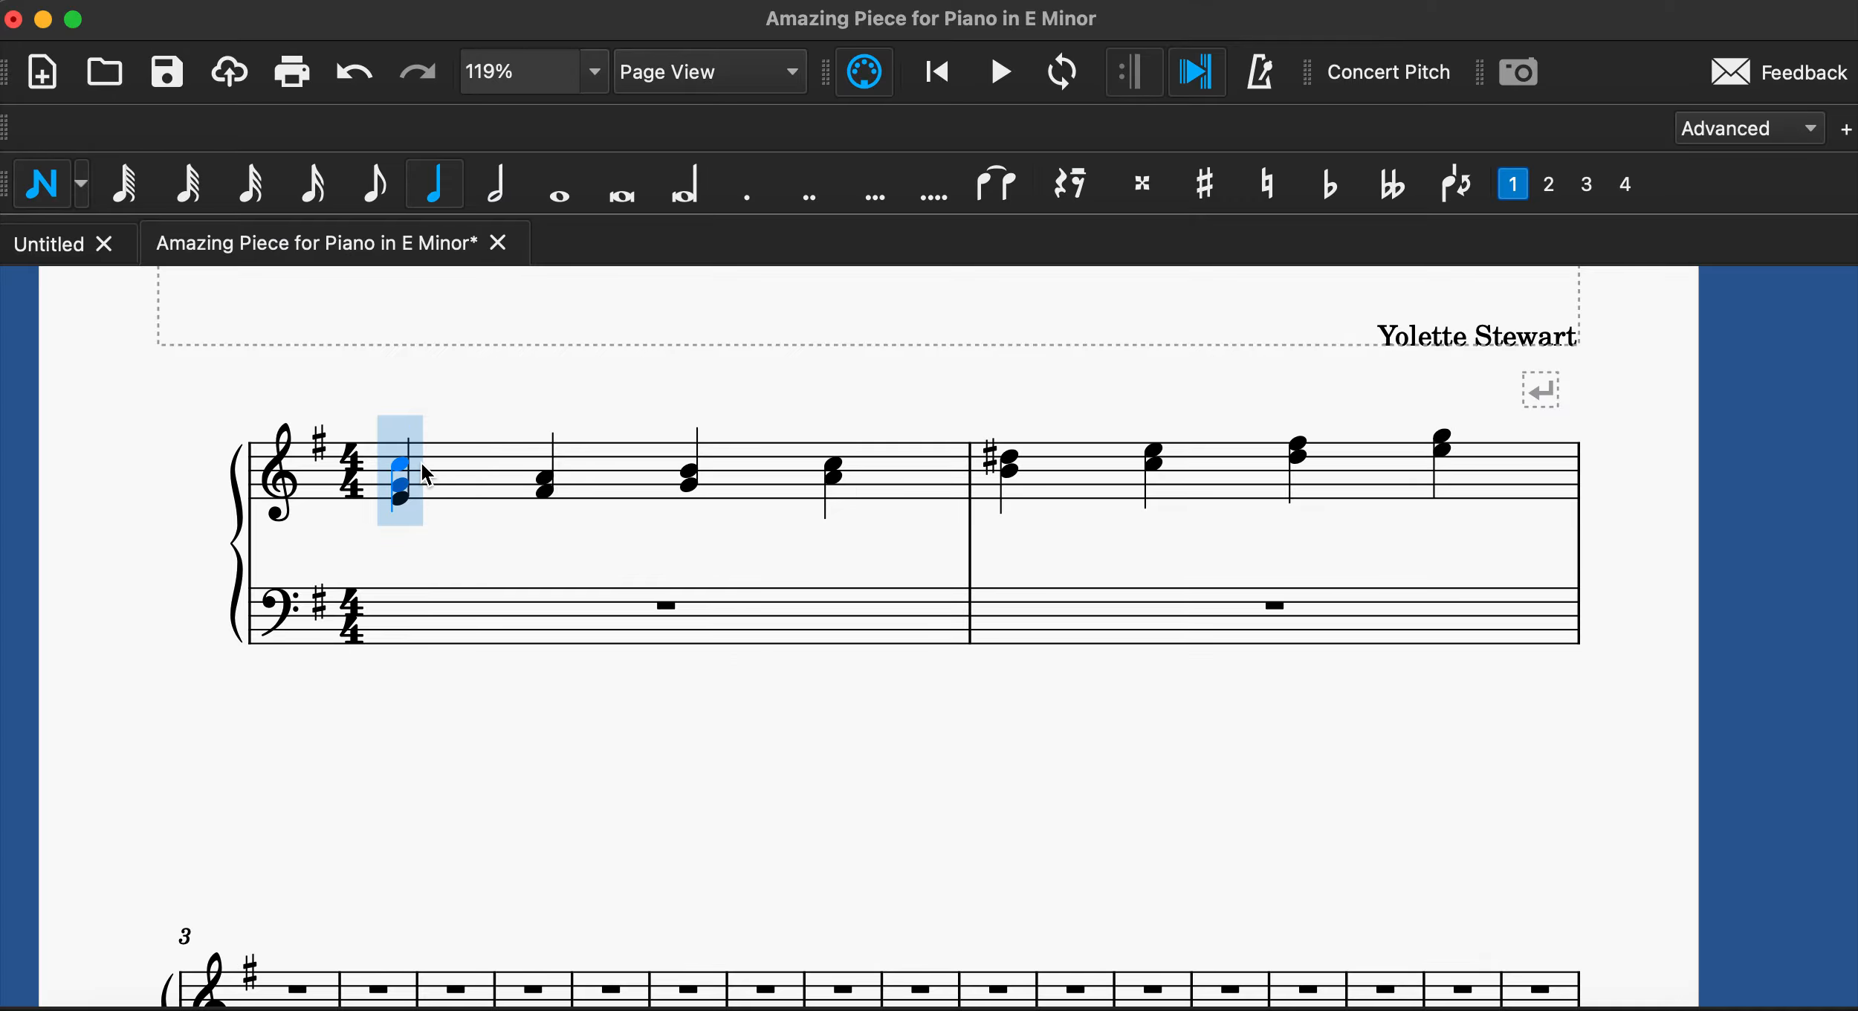
{"action": "left_click", "coordinate": [419, 475]}
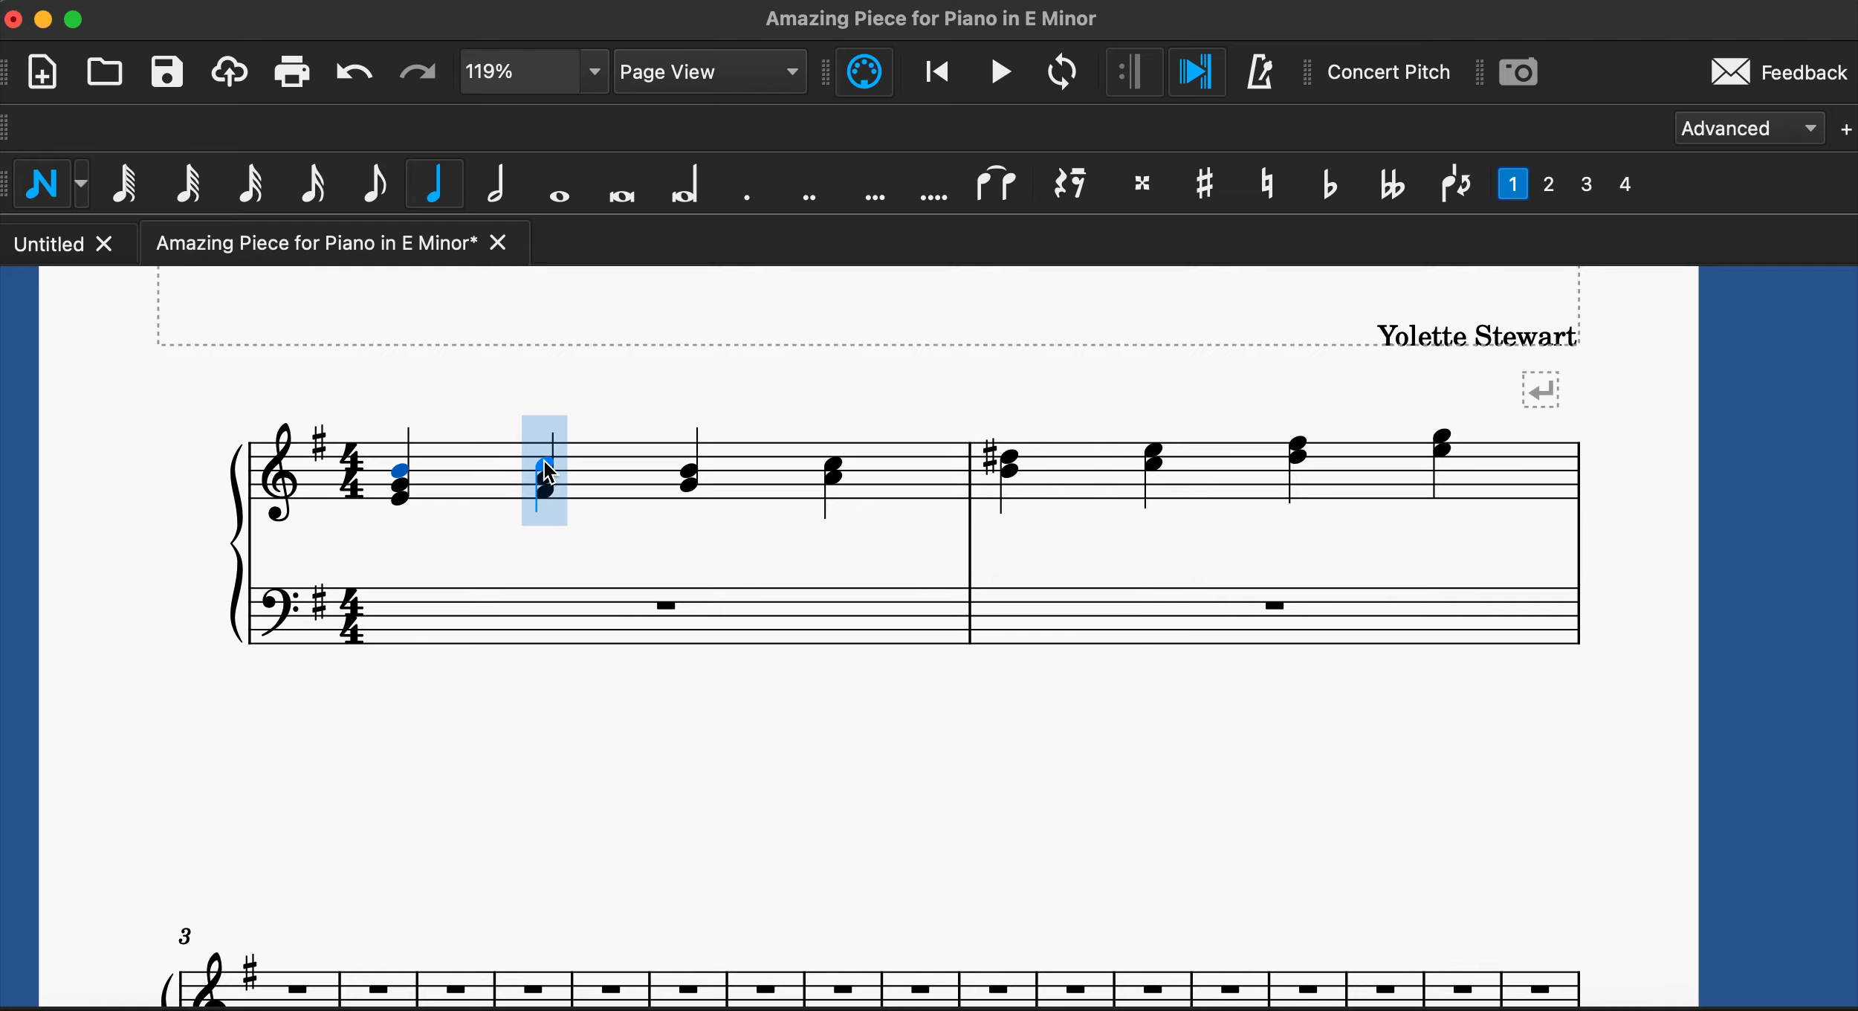
{"action": "left_click", "coordinate": [544, 466]}
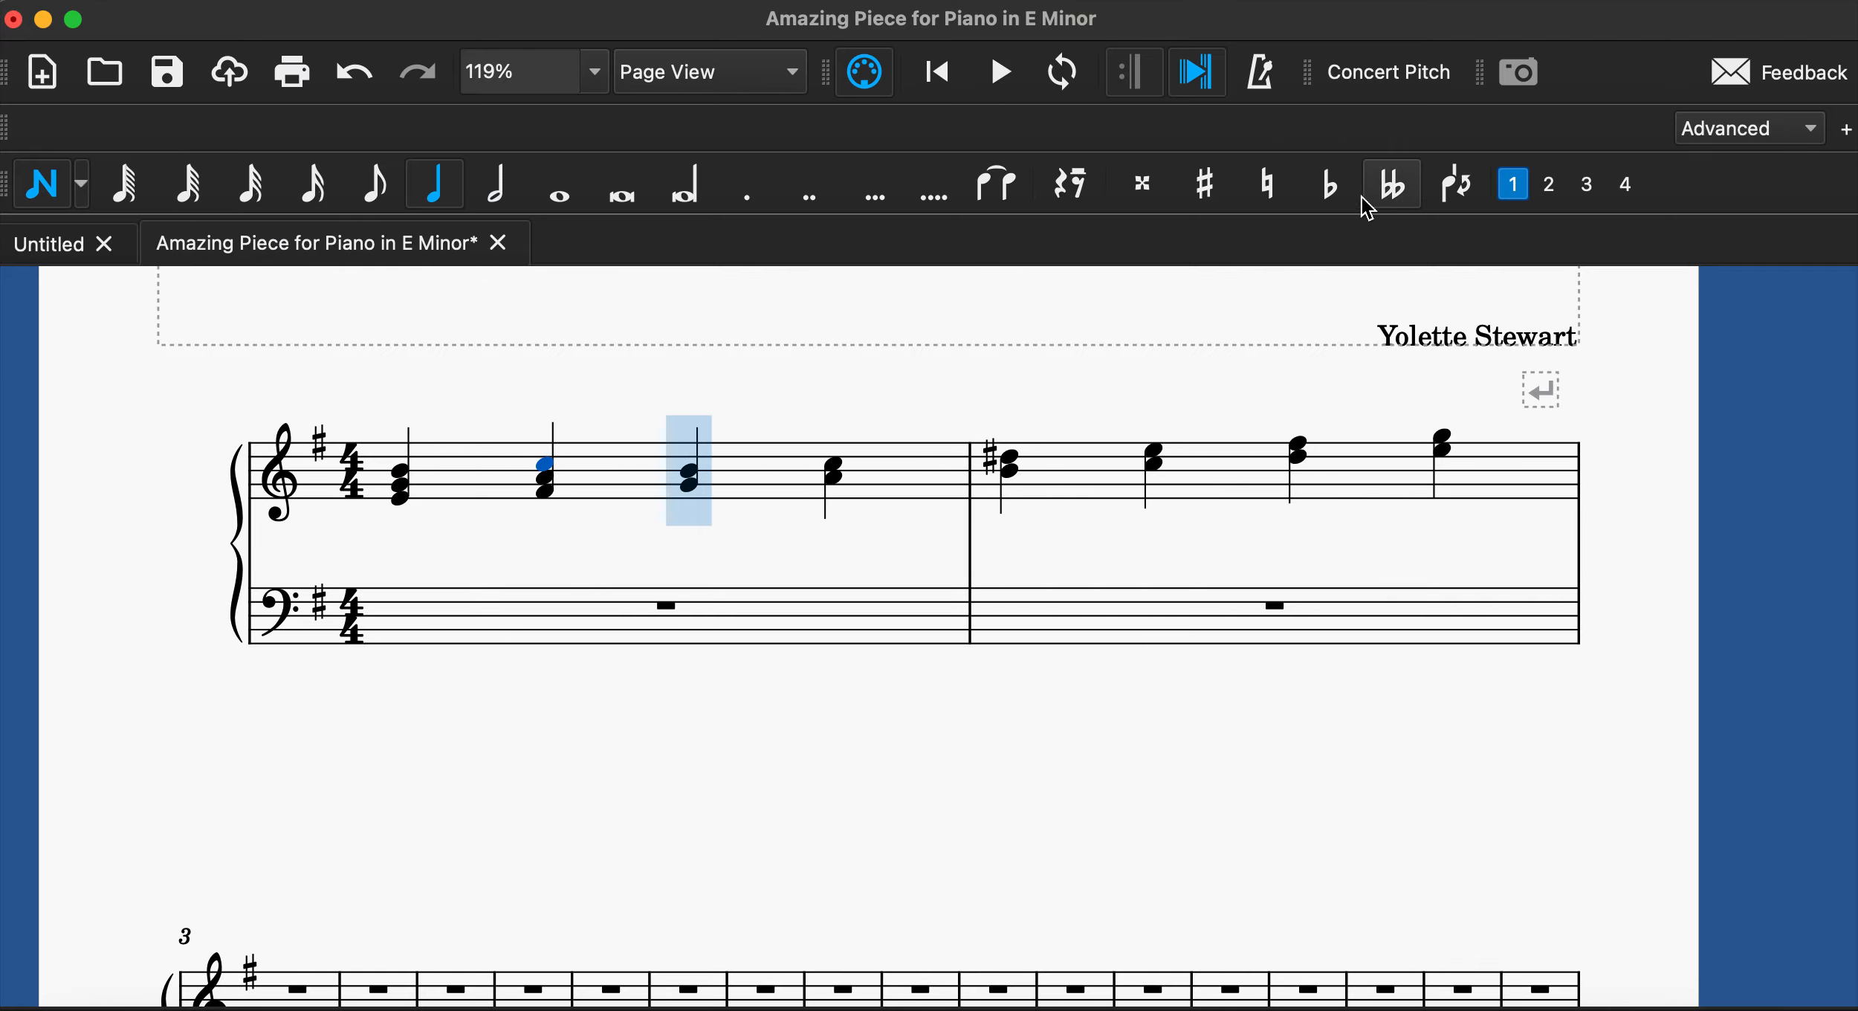
{"action": "left_click", "coordinate": [1205, 186]}
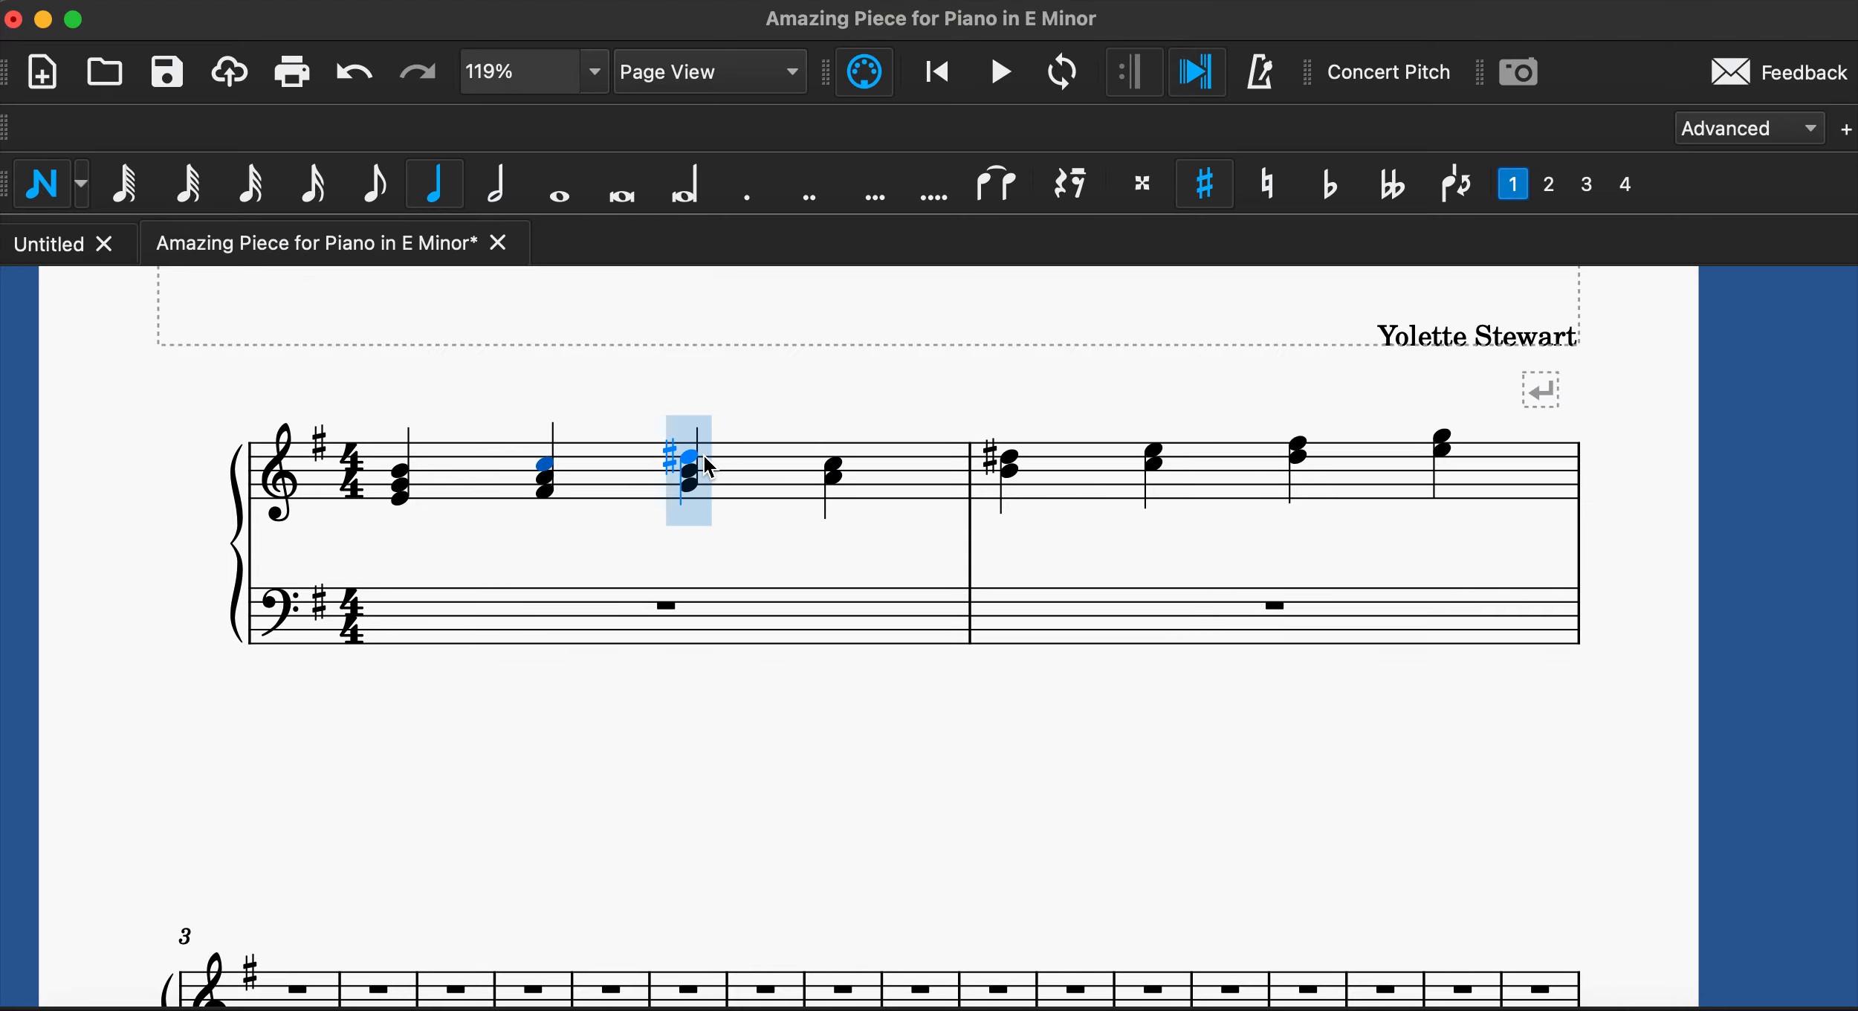
{"action": "left_click", "coordinate": [703, 456]}
{"action": "left_click", "coordinate": [842, 449]}
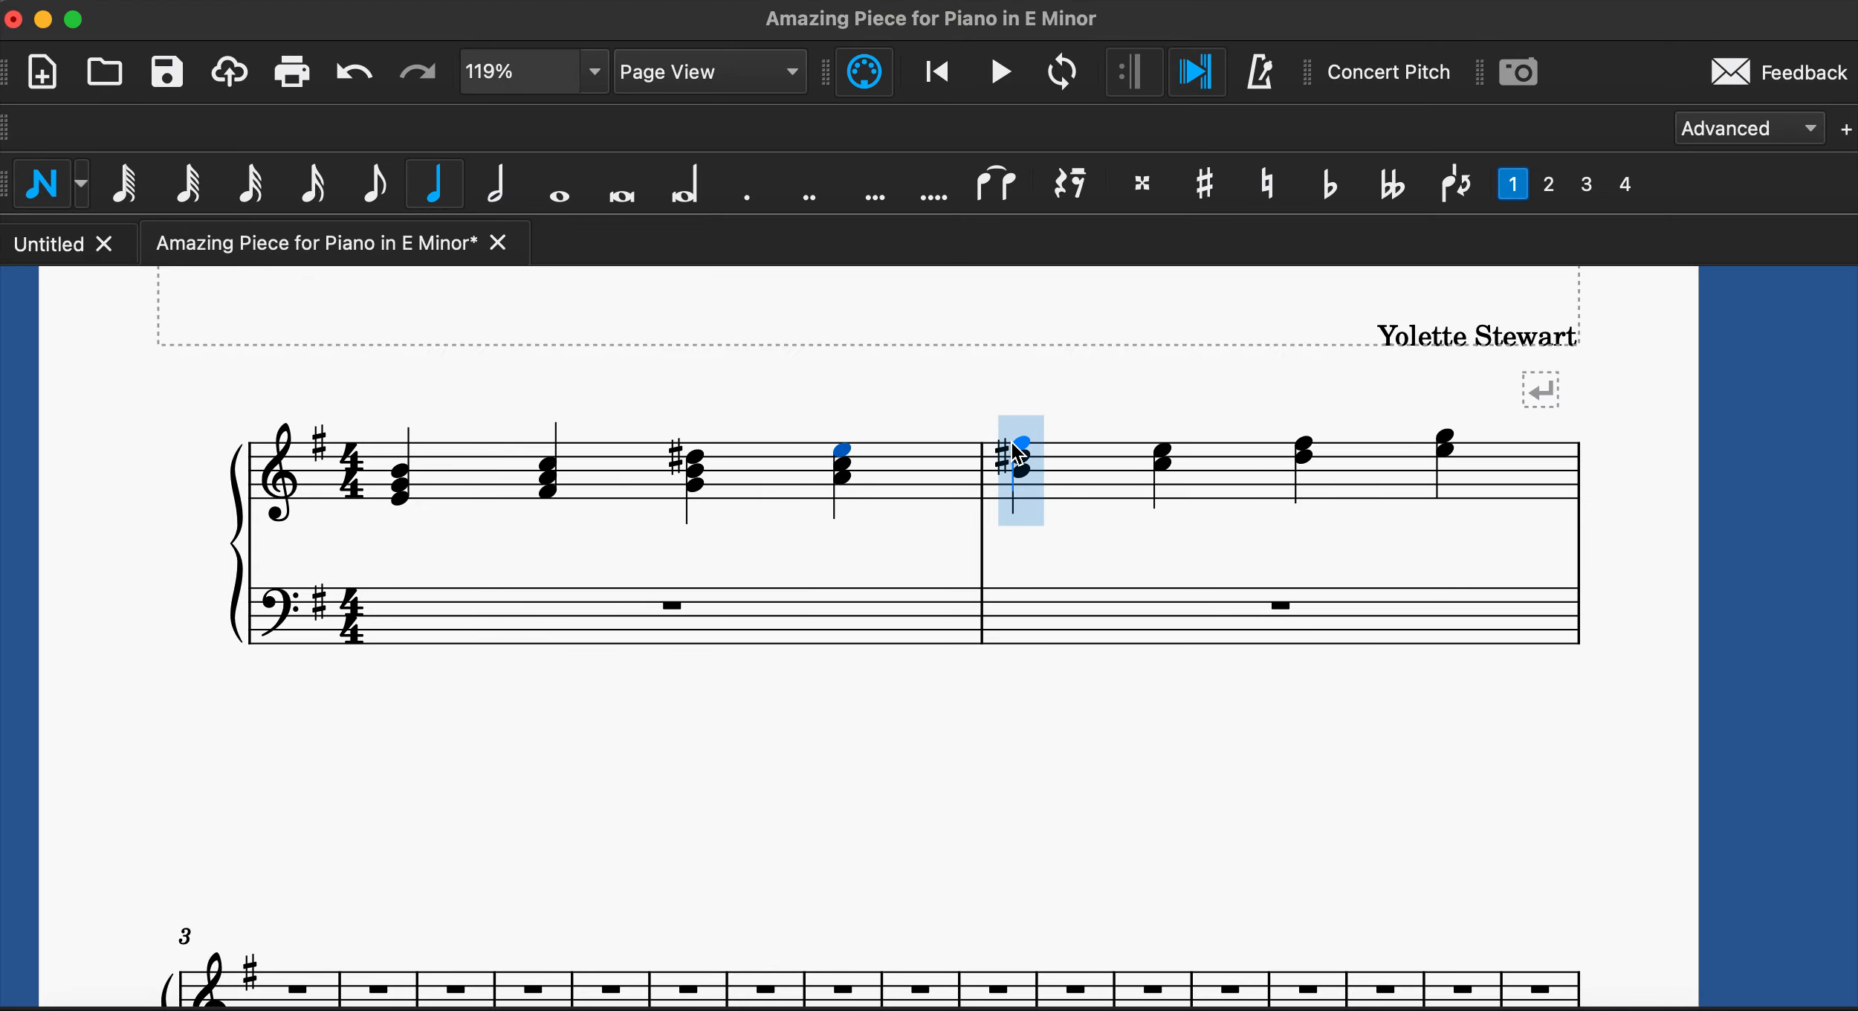
Add F, G, A and B on top of the second treble bar's chords and leave note input.
{"action": "left_click", "coordinate": [1019, 443]}
{"action": "left_click", "coordinate": [1163, 435]}
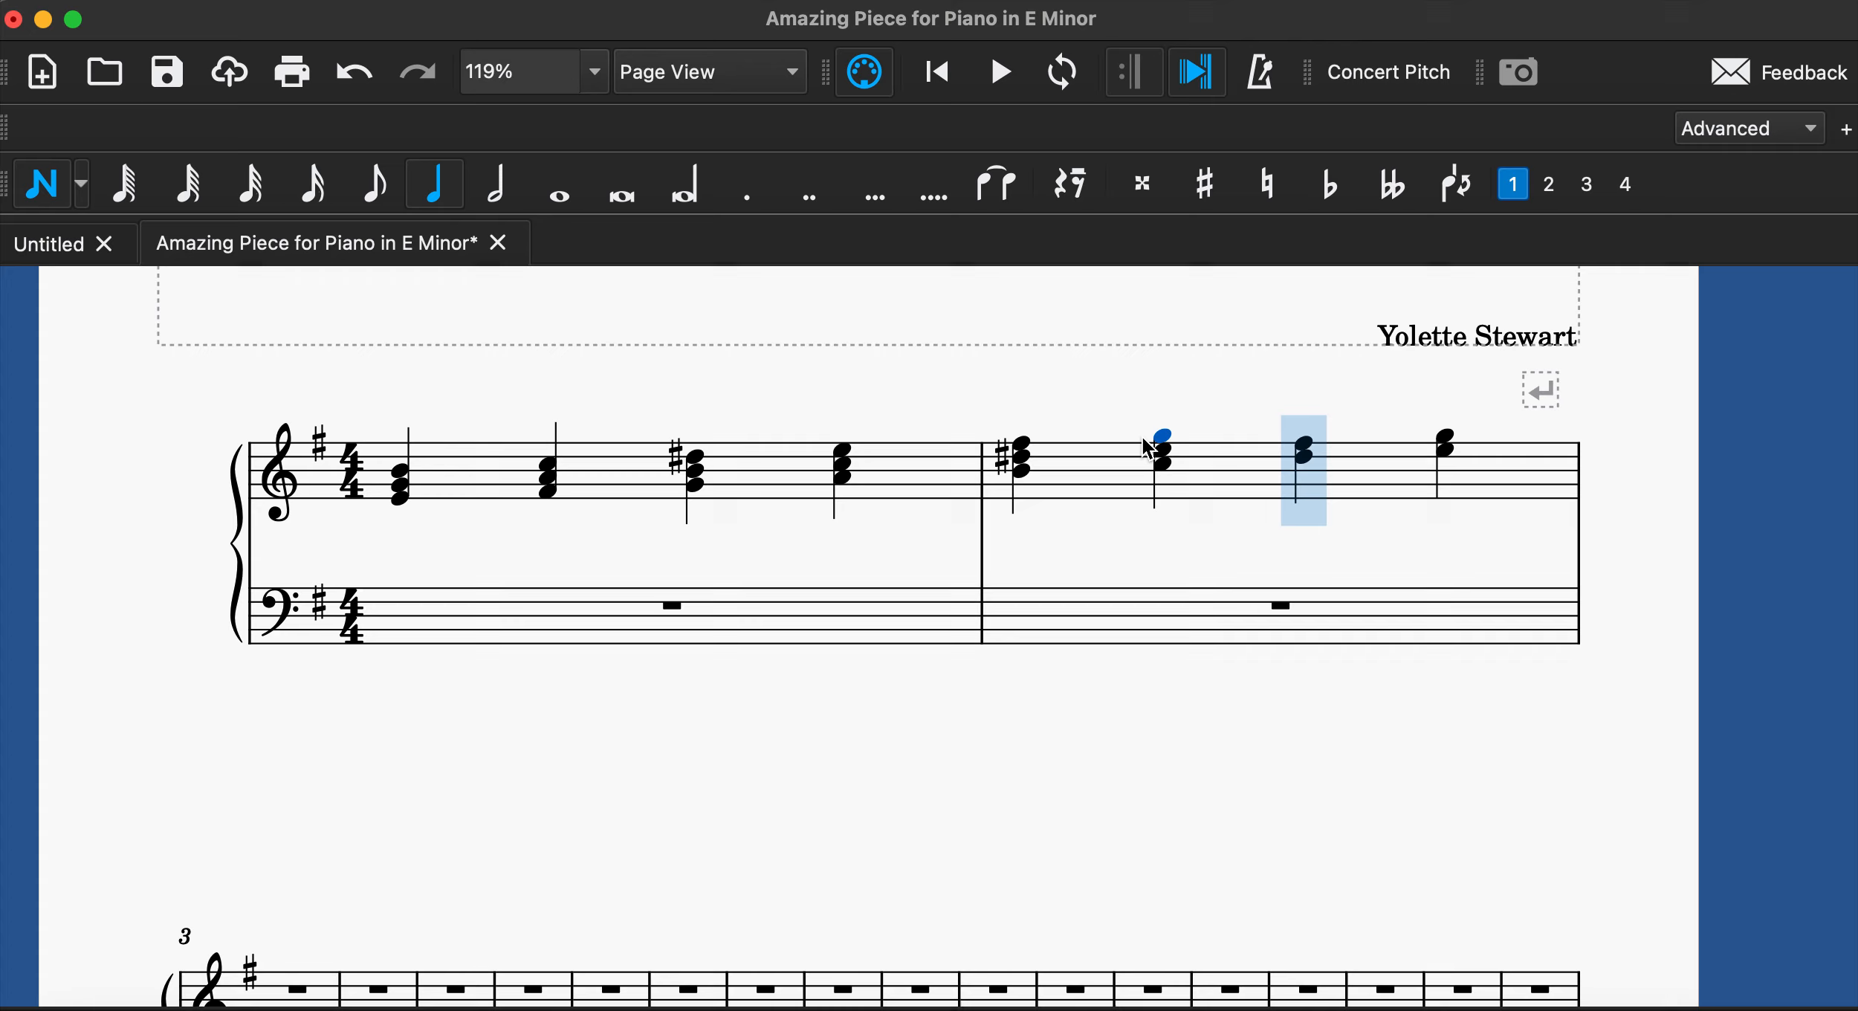
{"action": "left_click", "coordinate": [1293, 438]}
{"action": "left_click", "coordinate": [1438, 421]}
{"action": "scroll", "coordinate": [1382, 447], "scroll_direction": "up", "scroll_amount": 3}
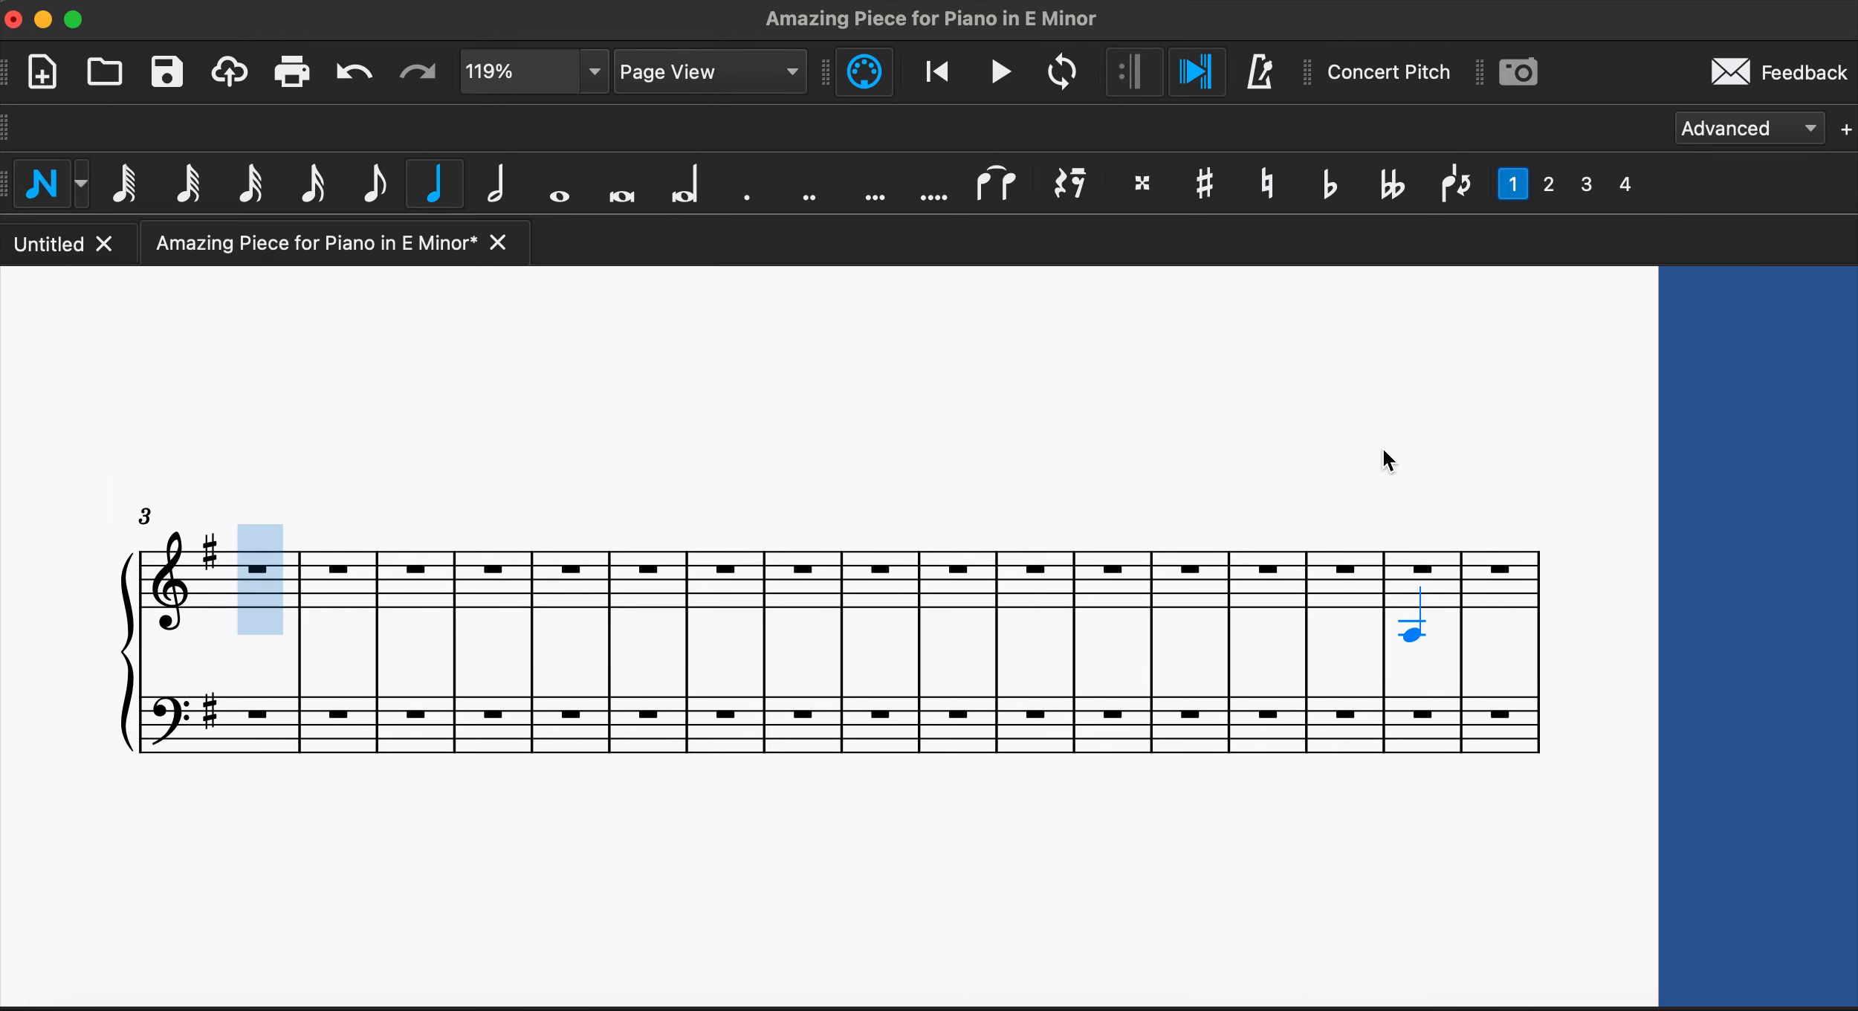
{"action": "scroll", "coordinate": [1382, 448], "scroll_direction": "up", "scroll_amount": 5}
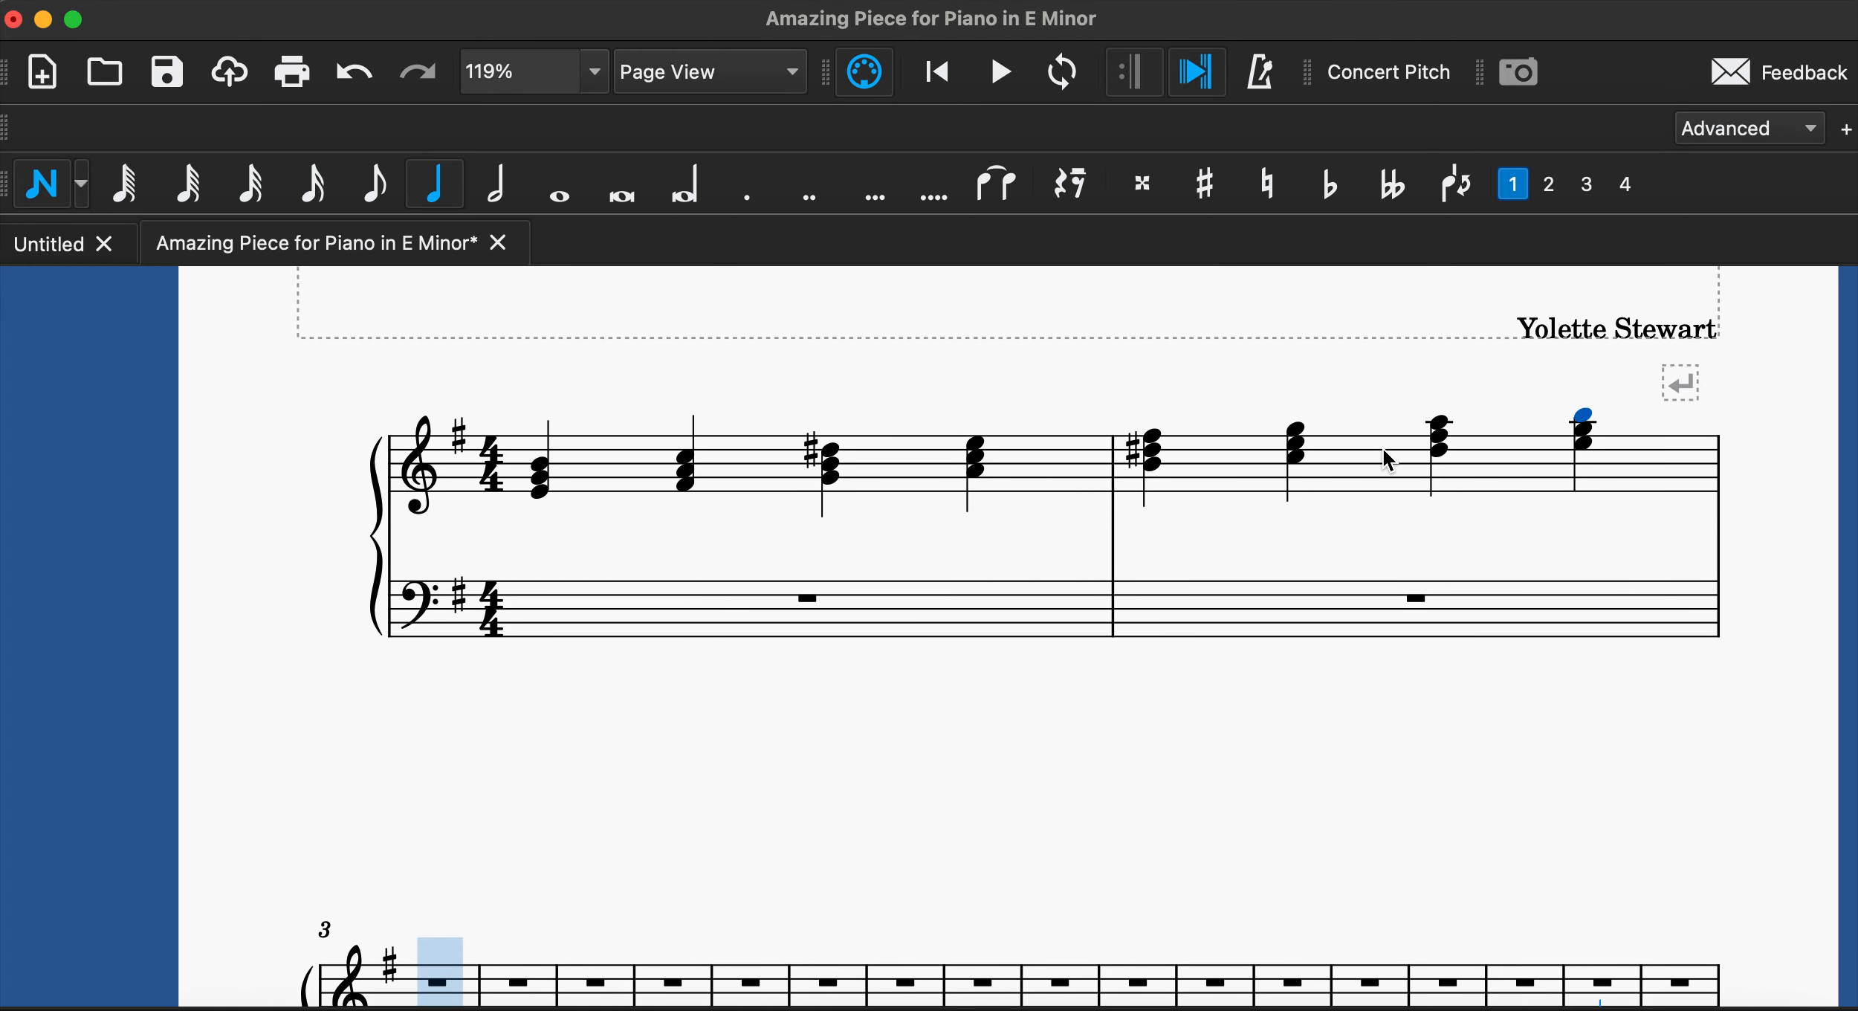
{"action": "key", "text": "Escape"}
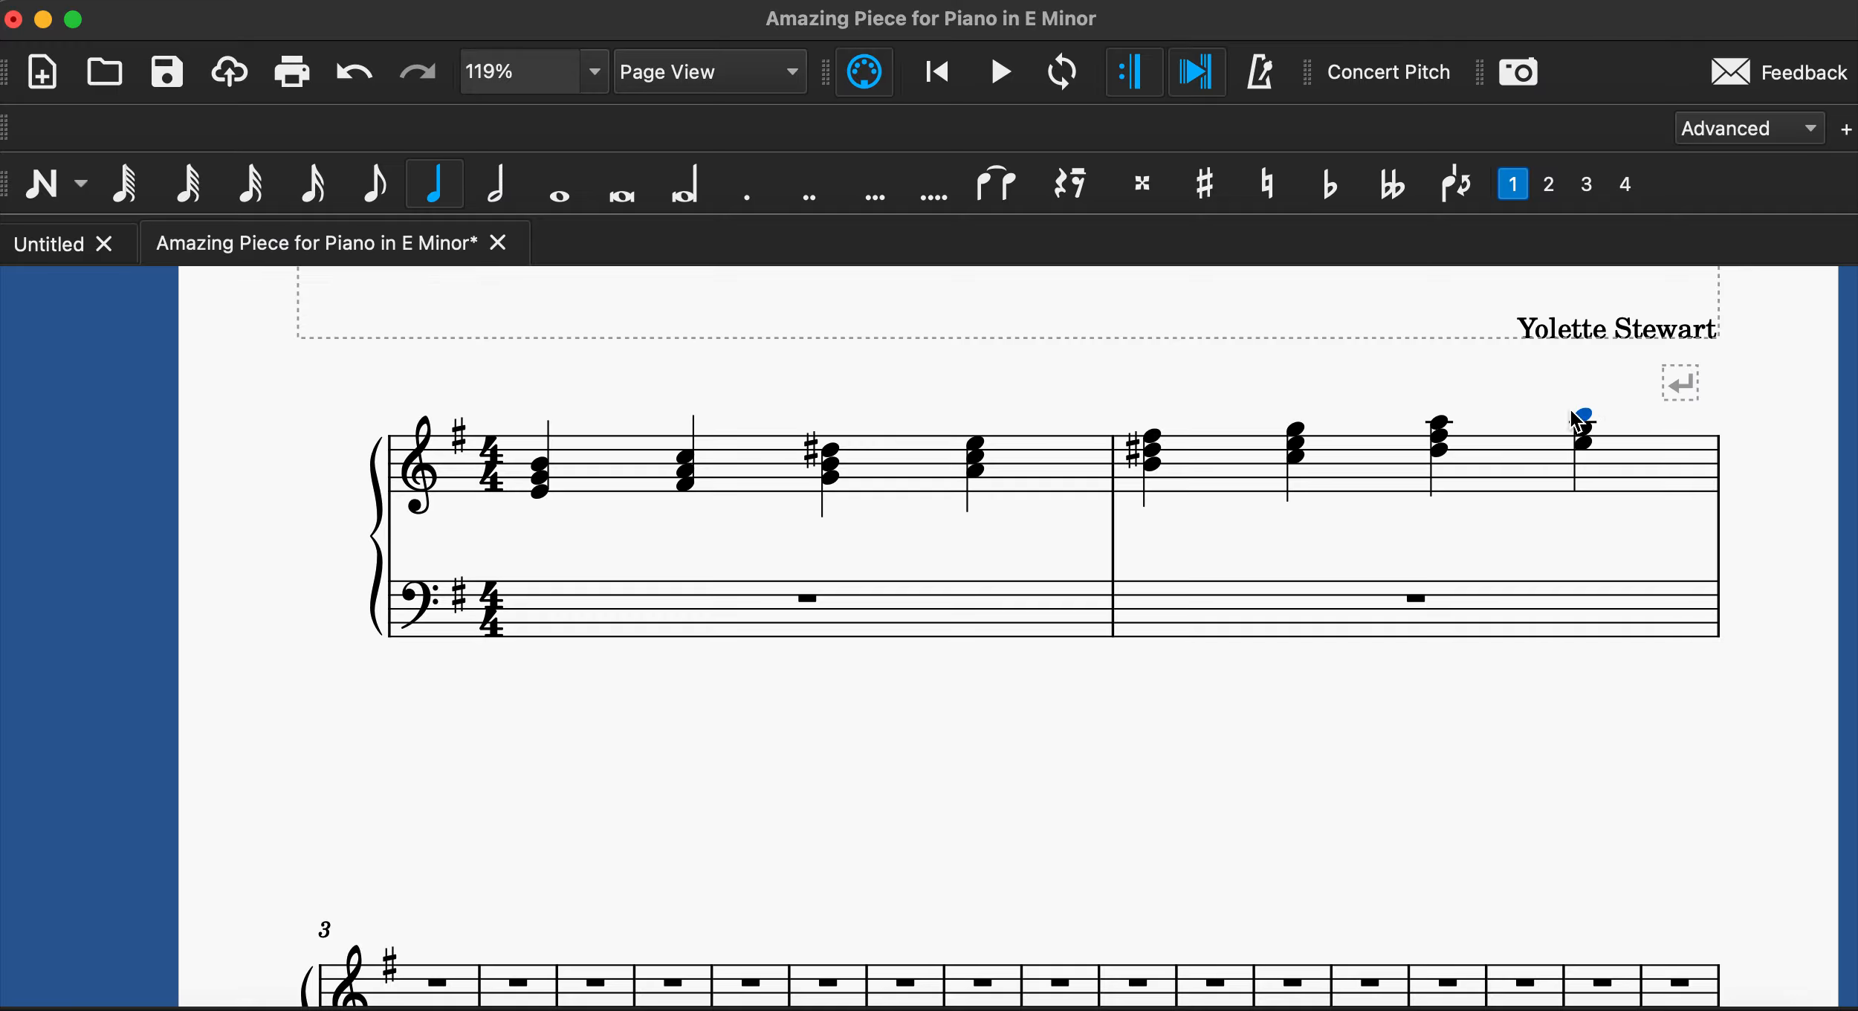
{"action": "key", "text": "Escape"}
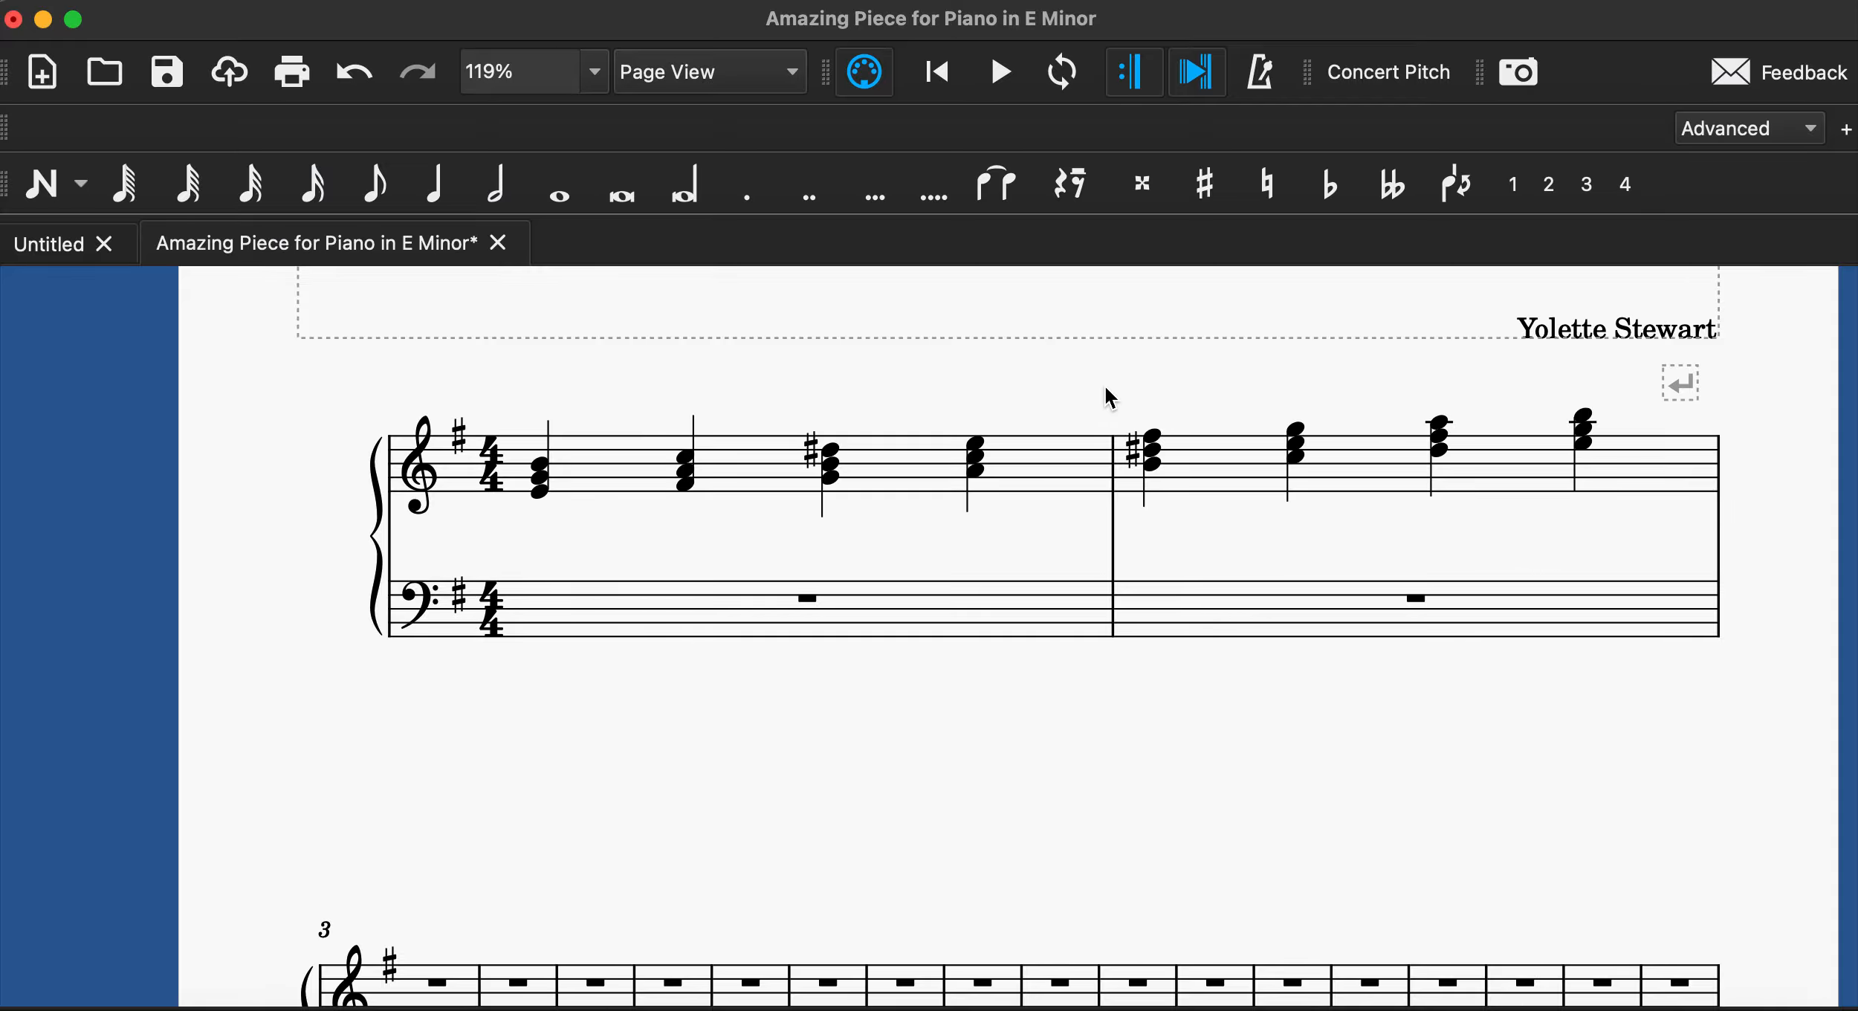
Play back the three-note chords of the first two treble bars and stop playback.
{"action": "scroll", "coordinate": [1104, 385], "scroll_direction": "right", "scroll_amount": 1}
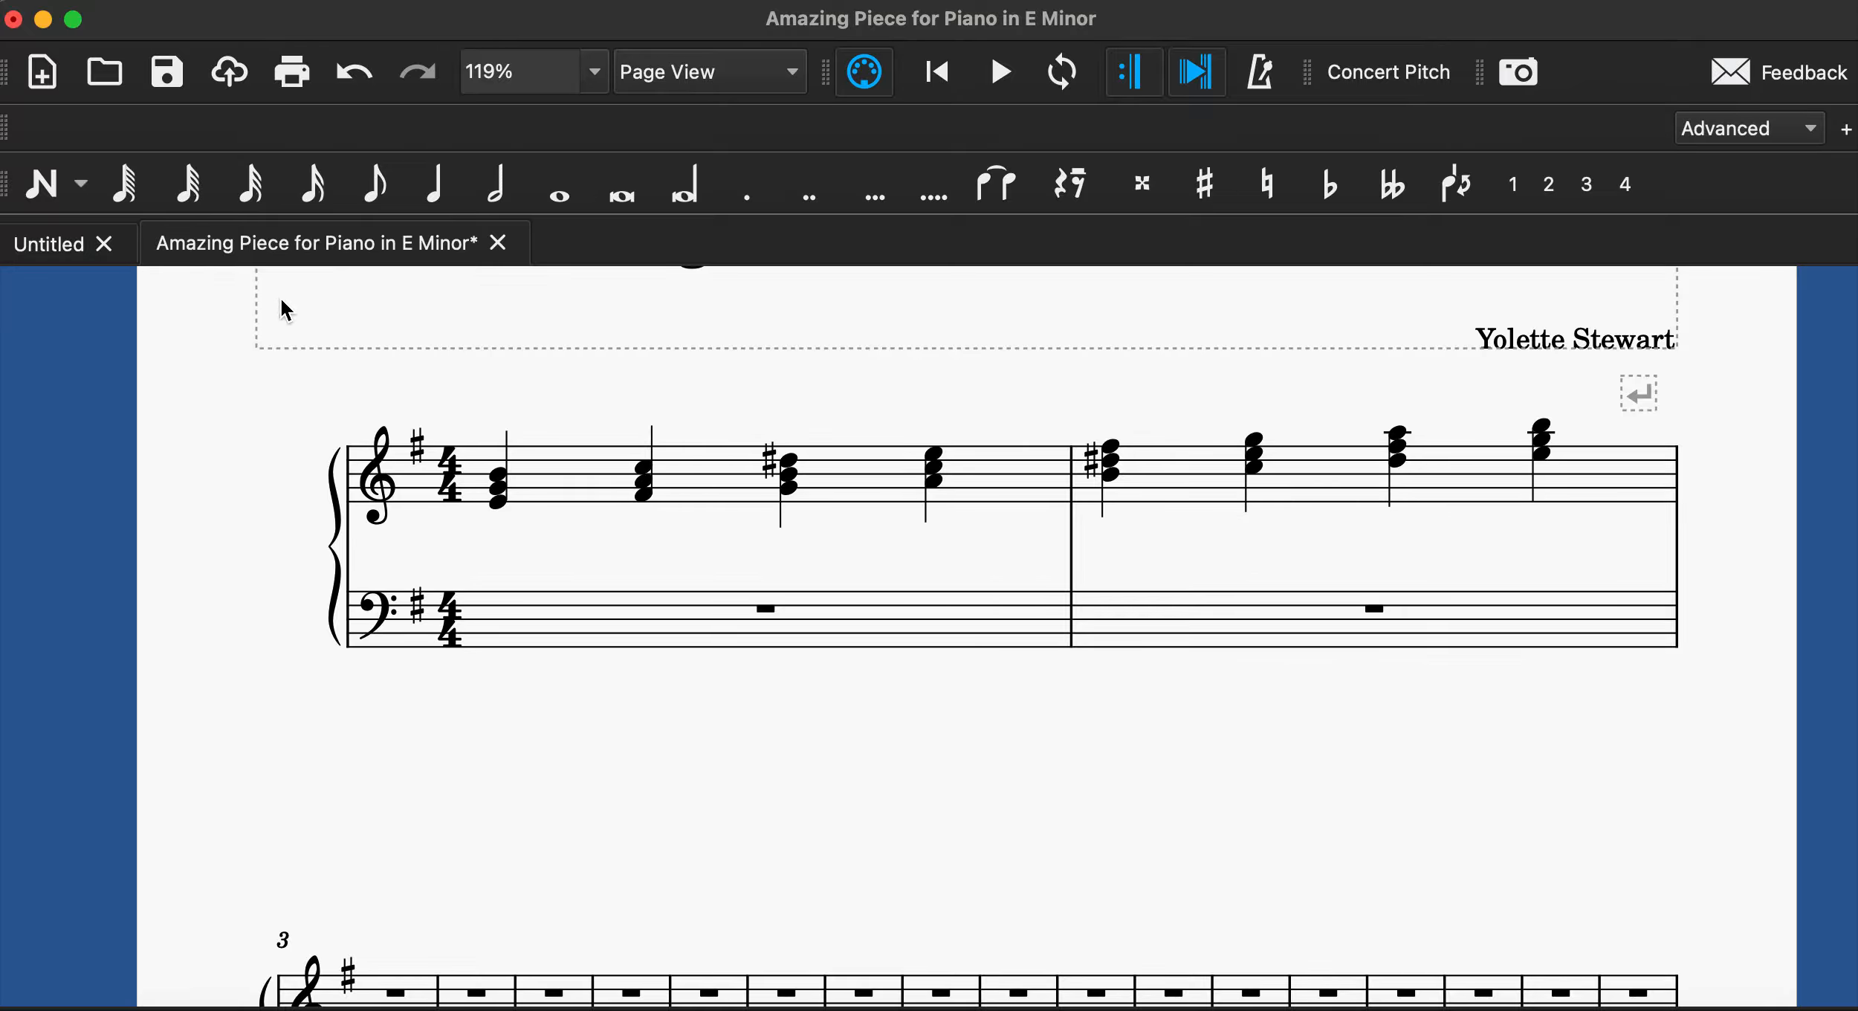
{"action": "left_click", "coordinate": [1015, 80]}
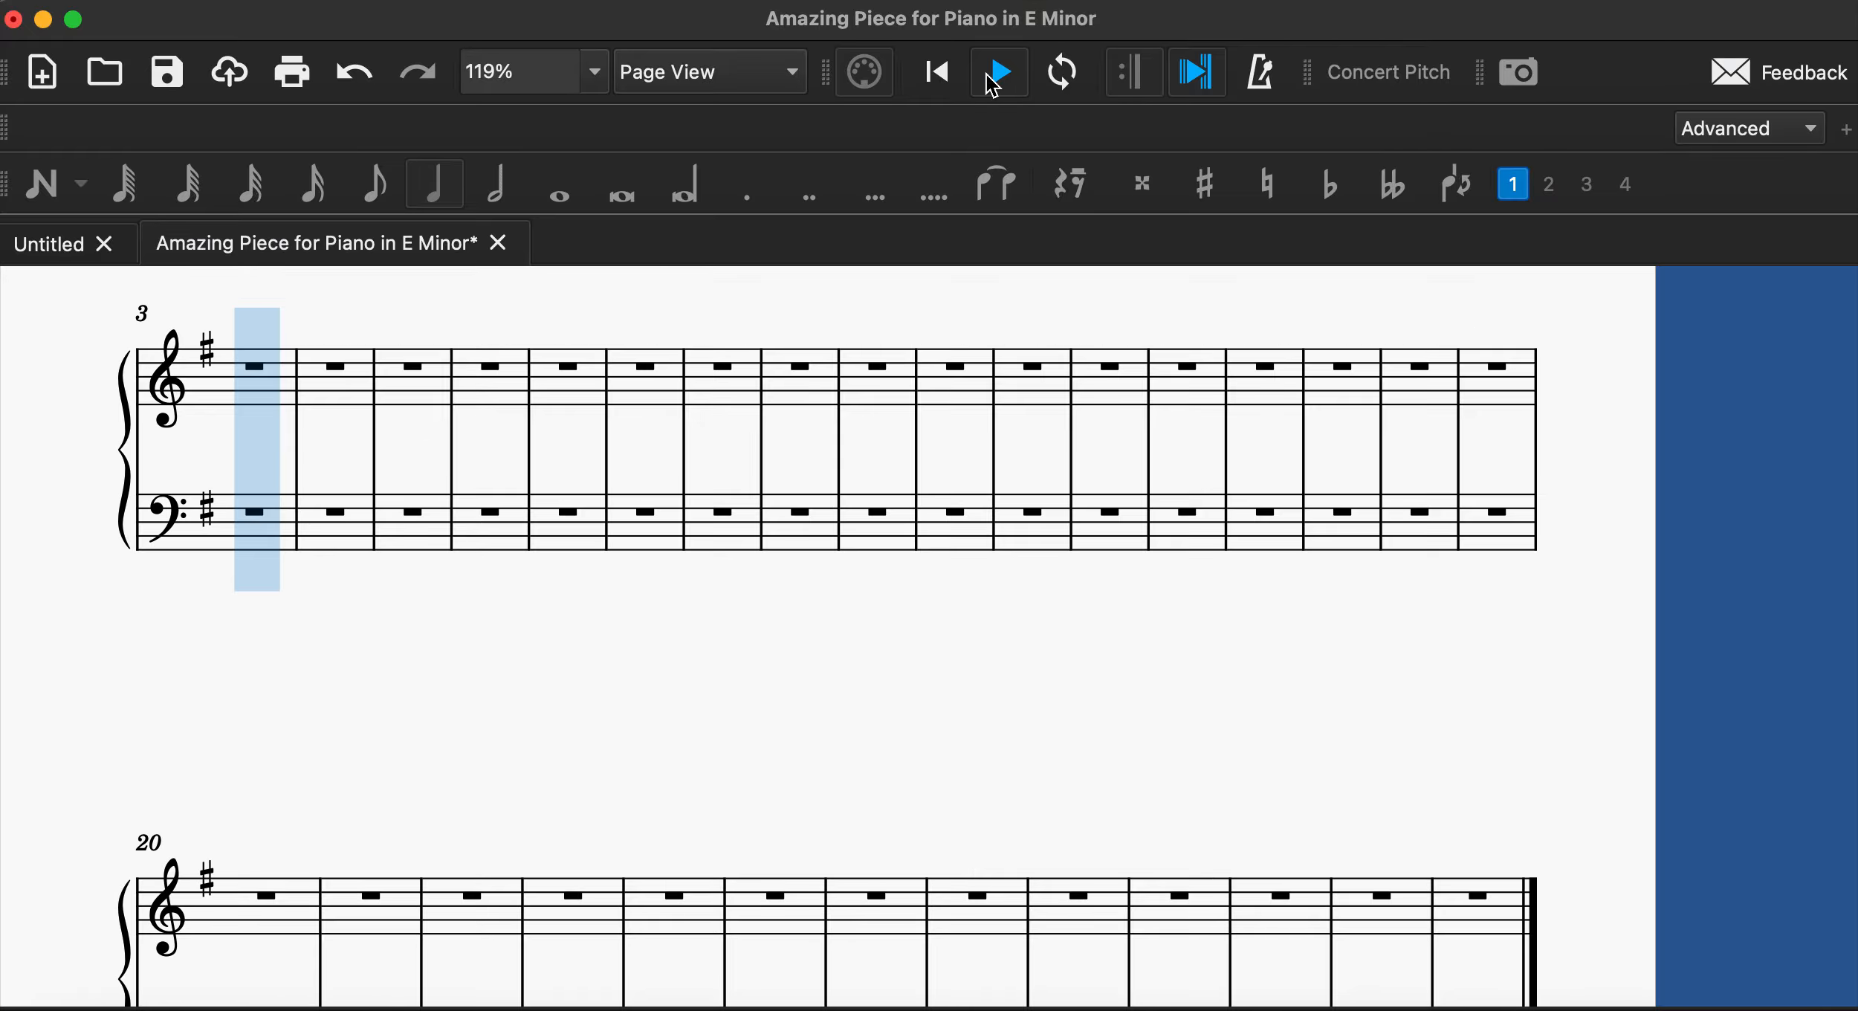
{"action": "left_click", "coordinate": [1003, 74]}
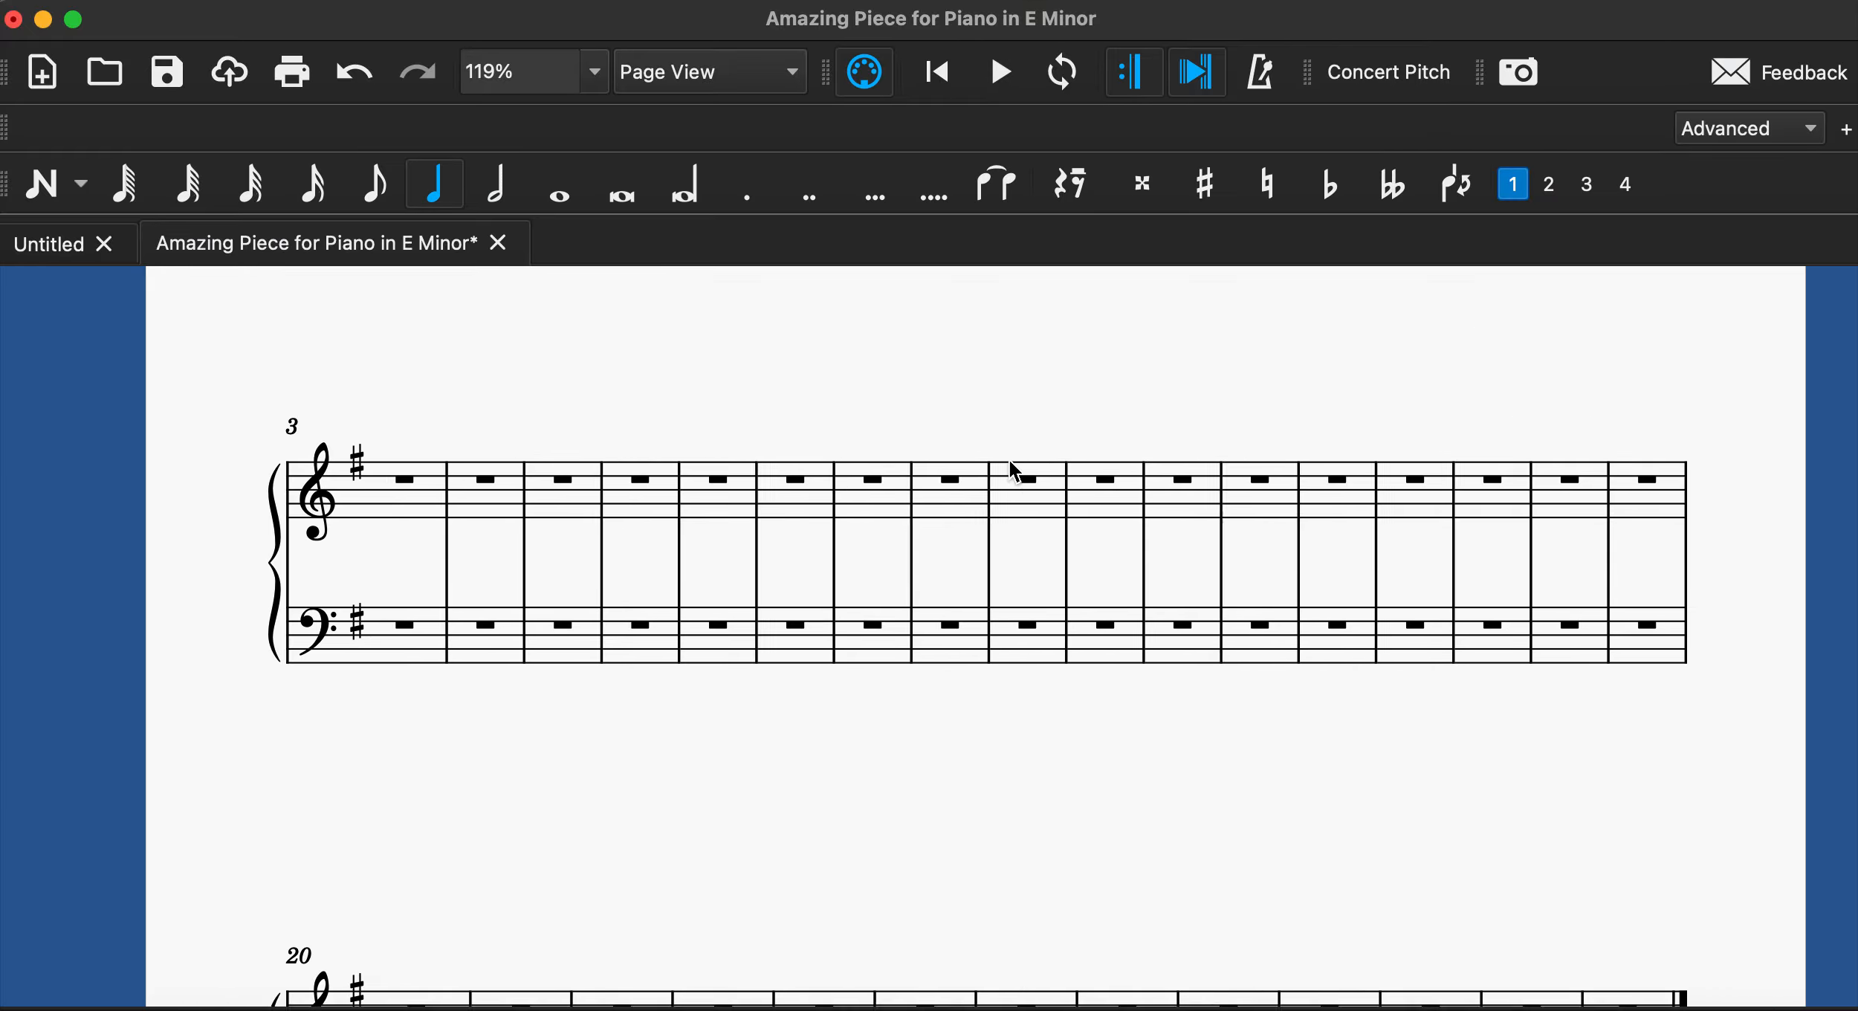
Label the first treble bar's four chords with the lyrics Tonic, Supertonic, Mediant and Subdominant.
{"action": "left_click", "coordinate": [927, 544]}
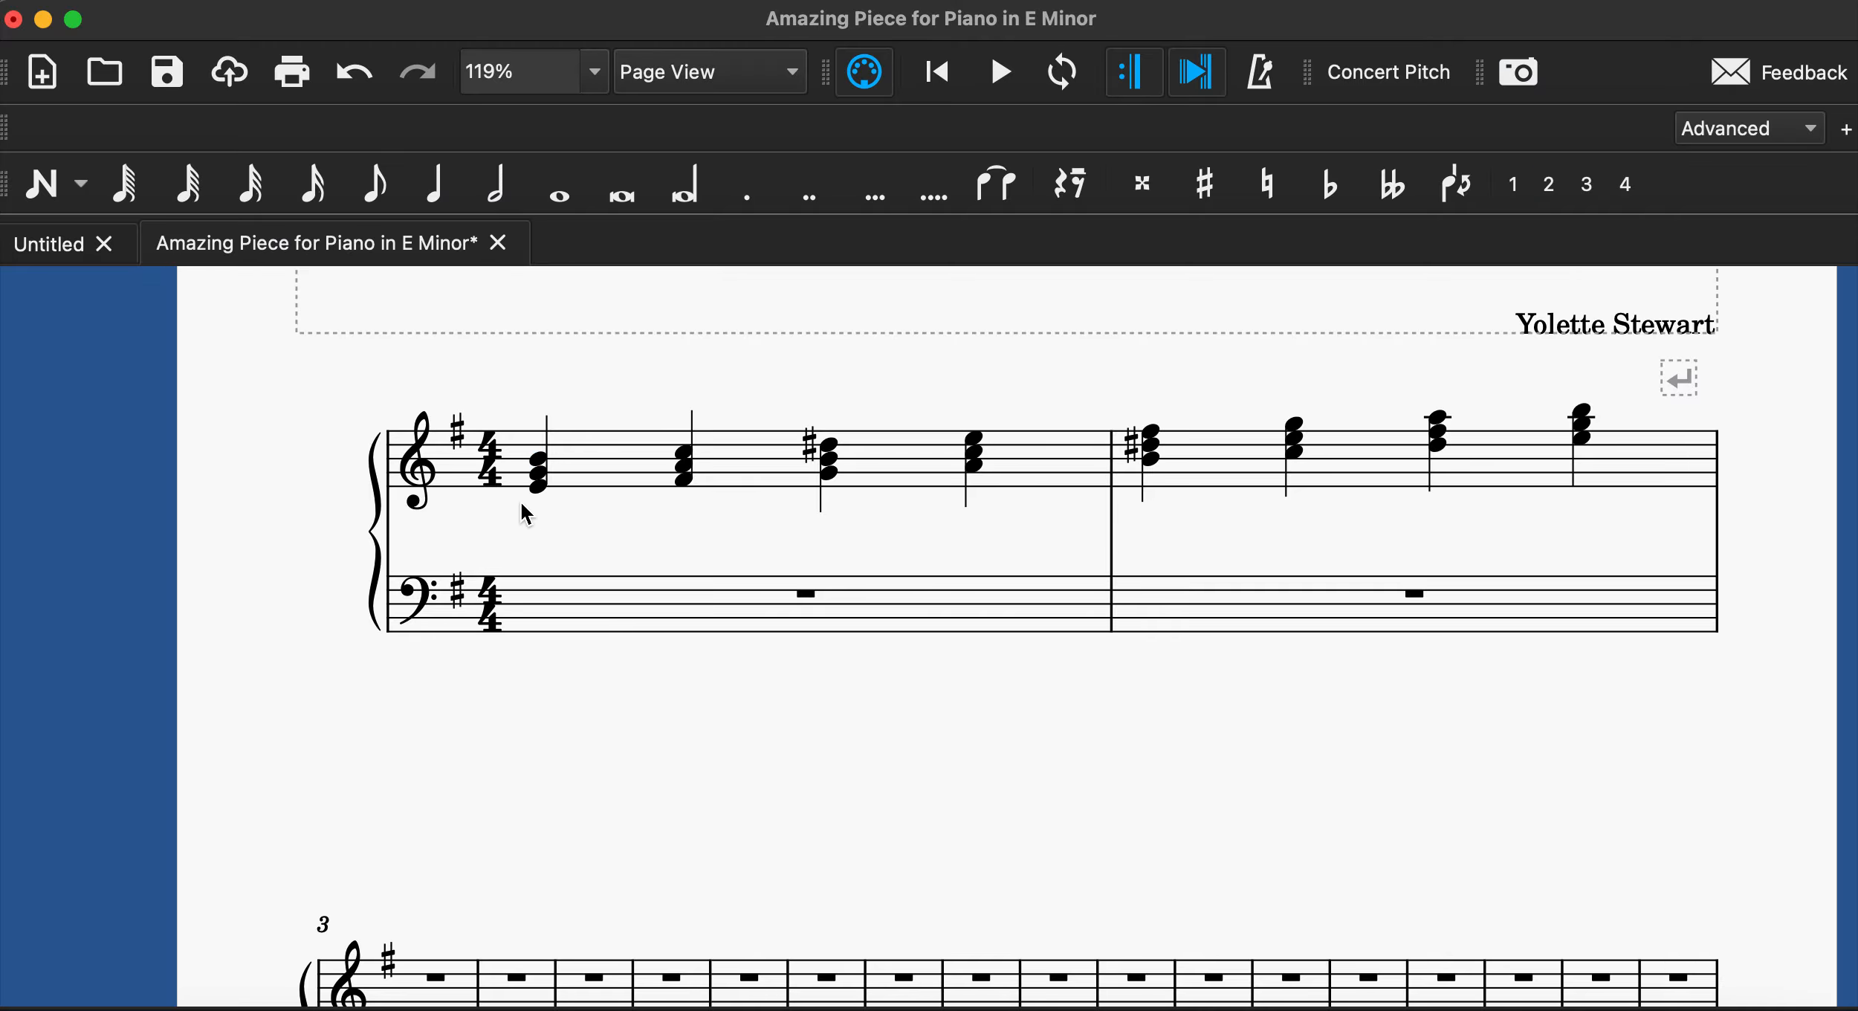
{"action": "left_click", "coordinate": [539, 487]}
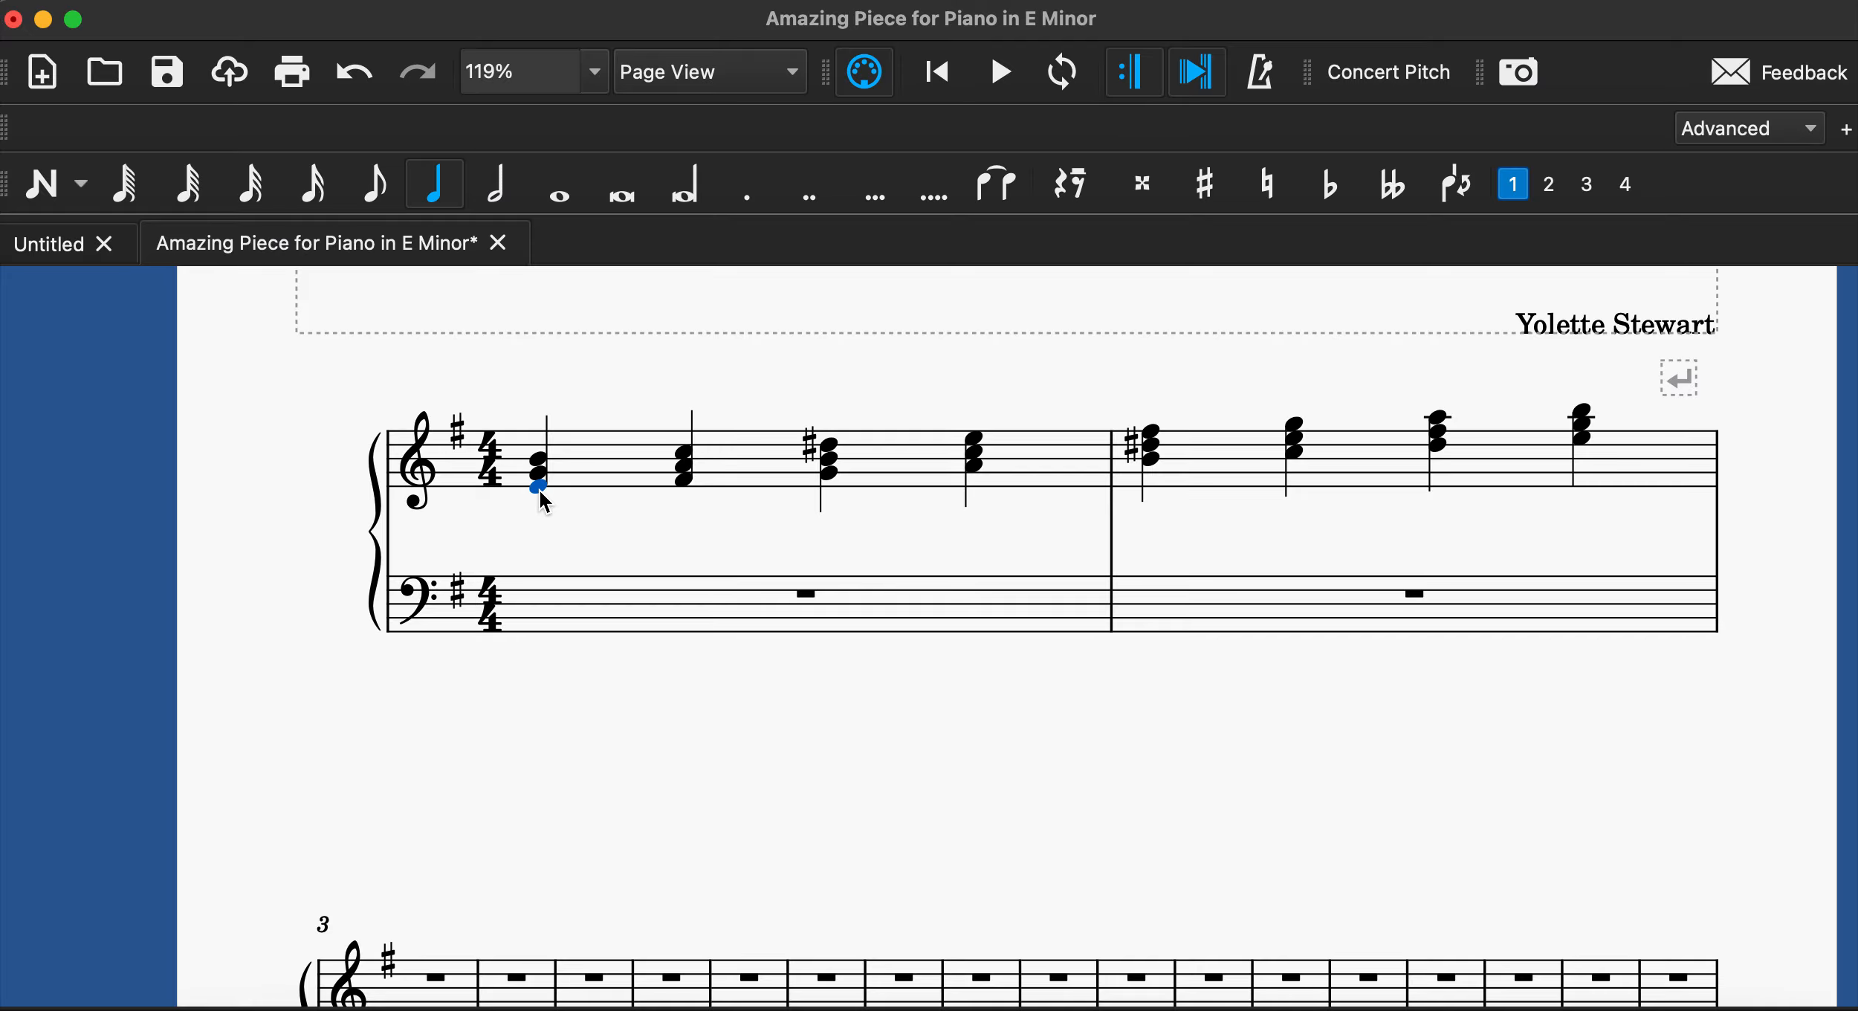
{"action": "key", "text": "super+l"}
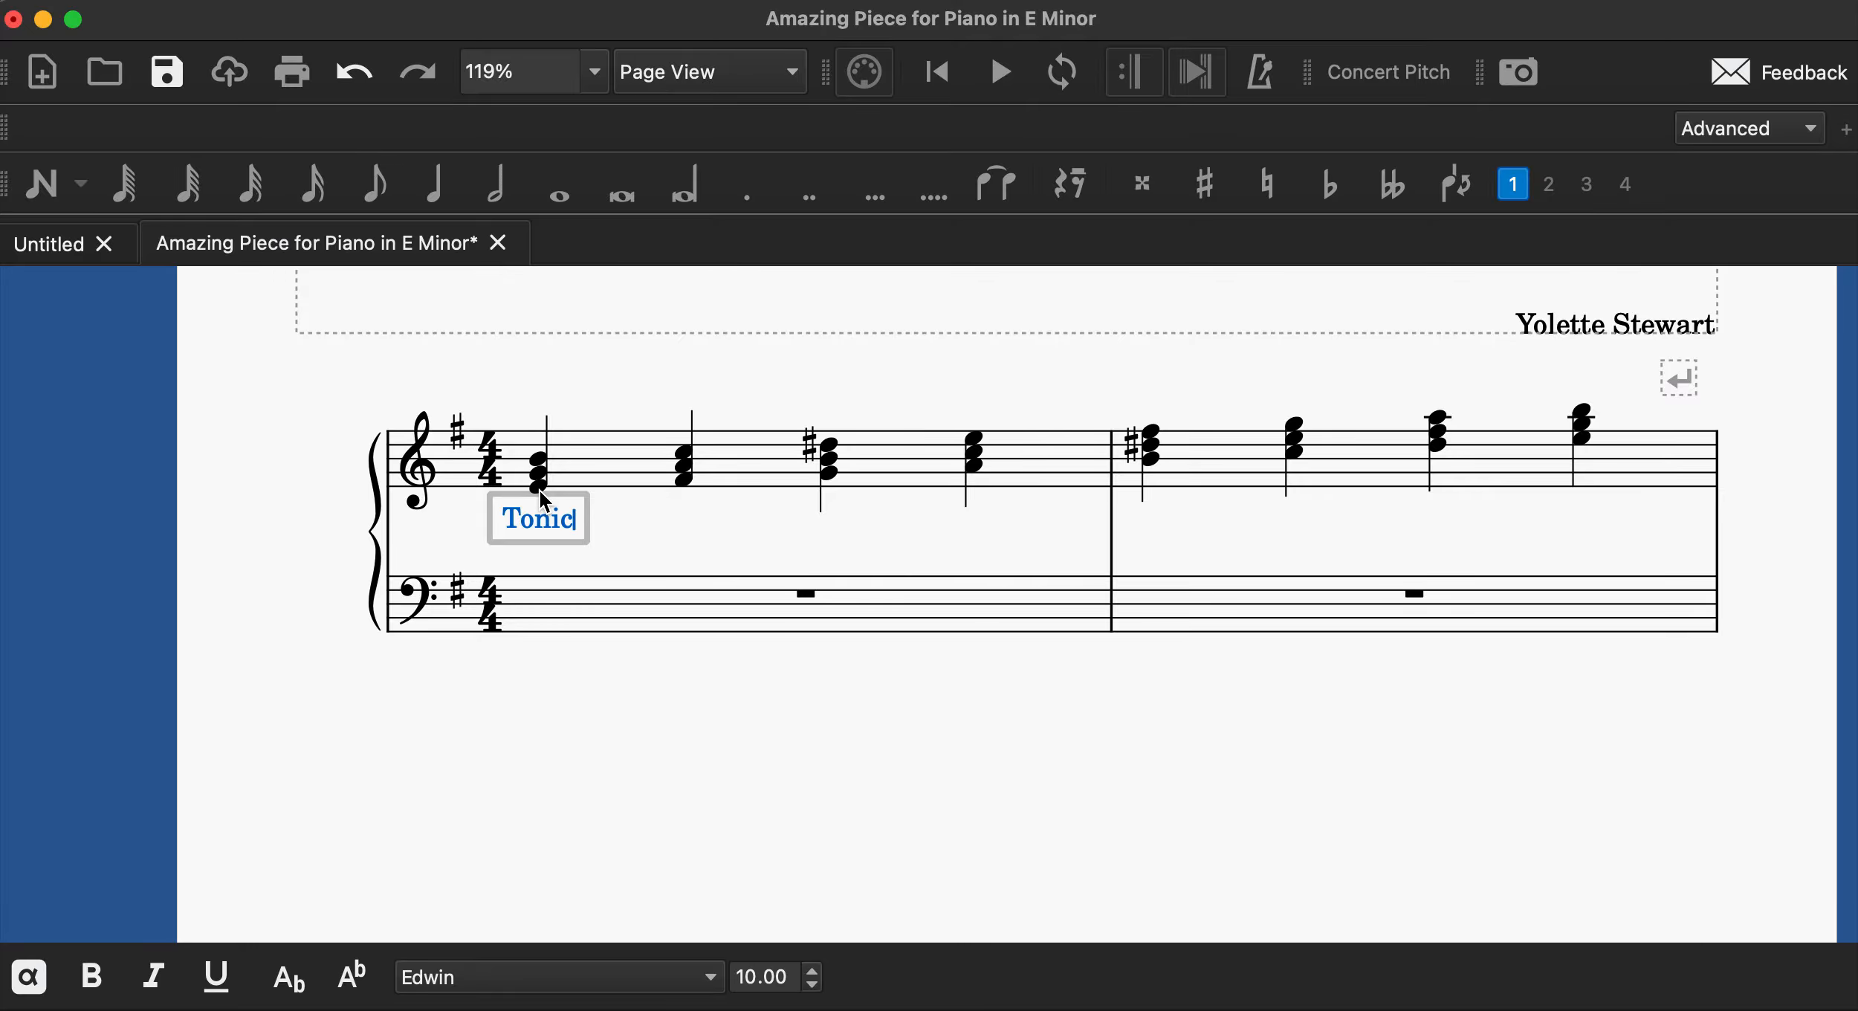
{"action": "key", "text": "space"}
{"action": "type", "text": "Supertonic"}
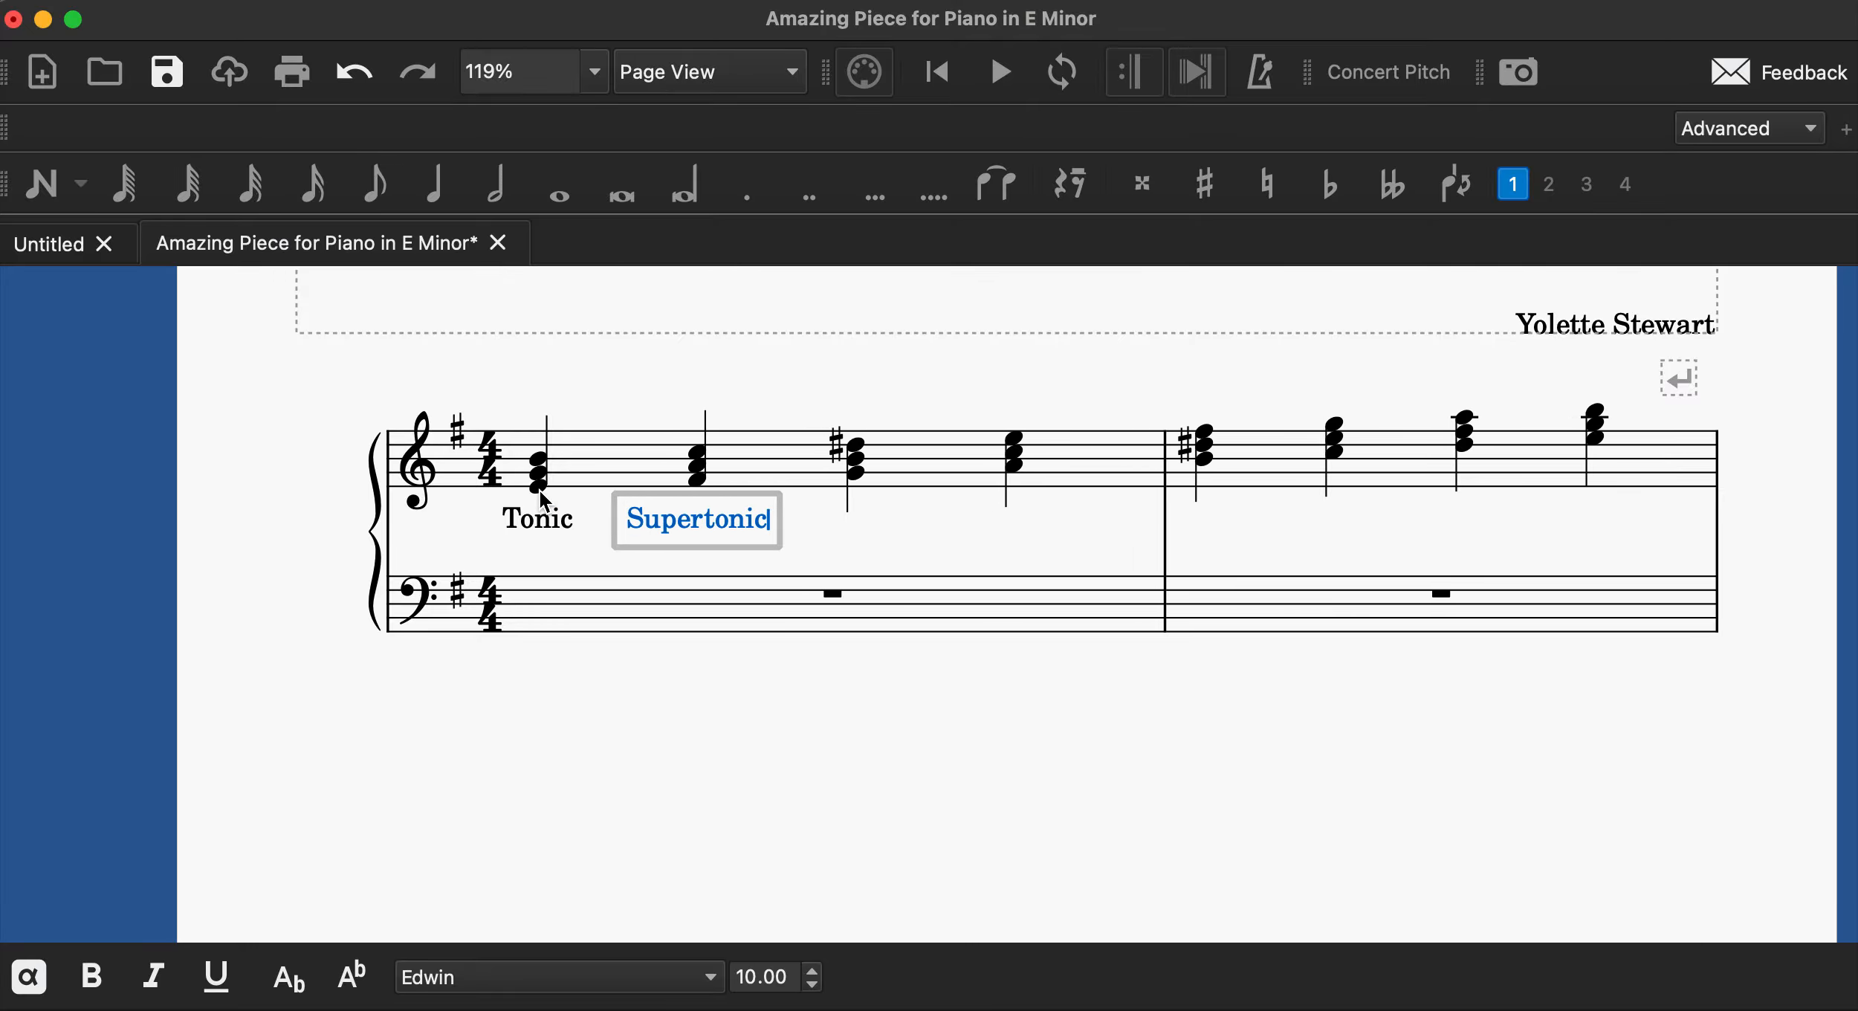
{"action": "key", "text": "space"}
{"action": "type", "text": "Mediant"}
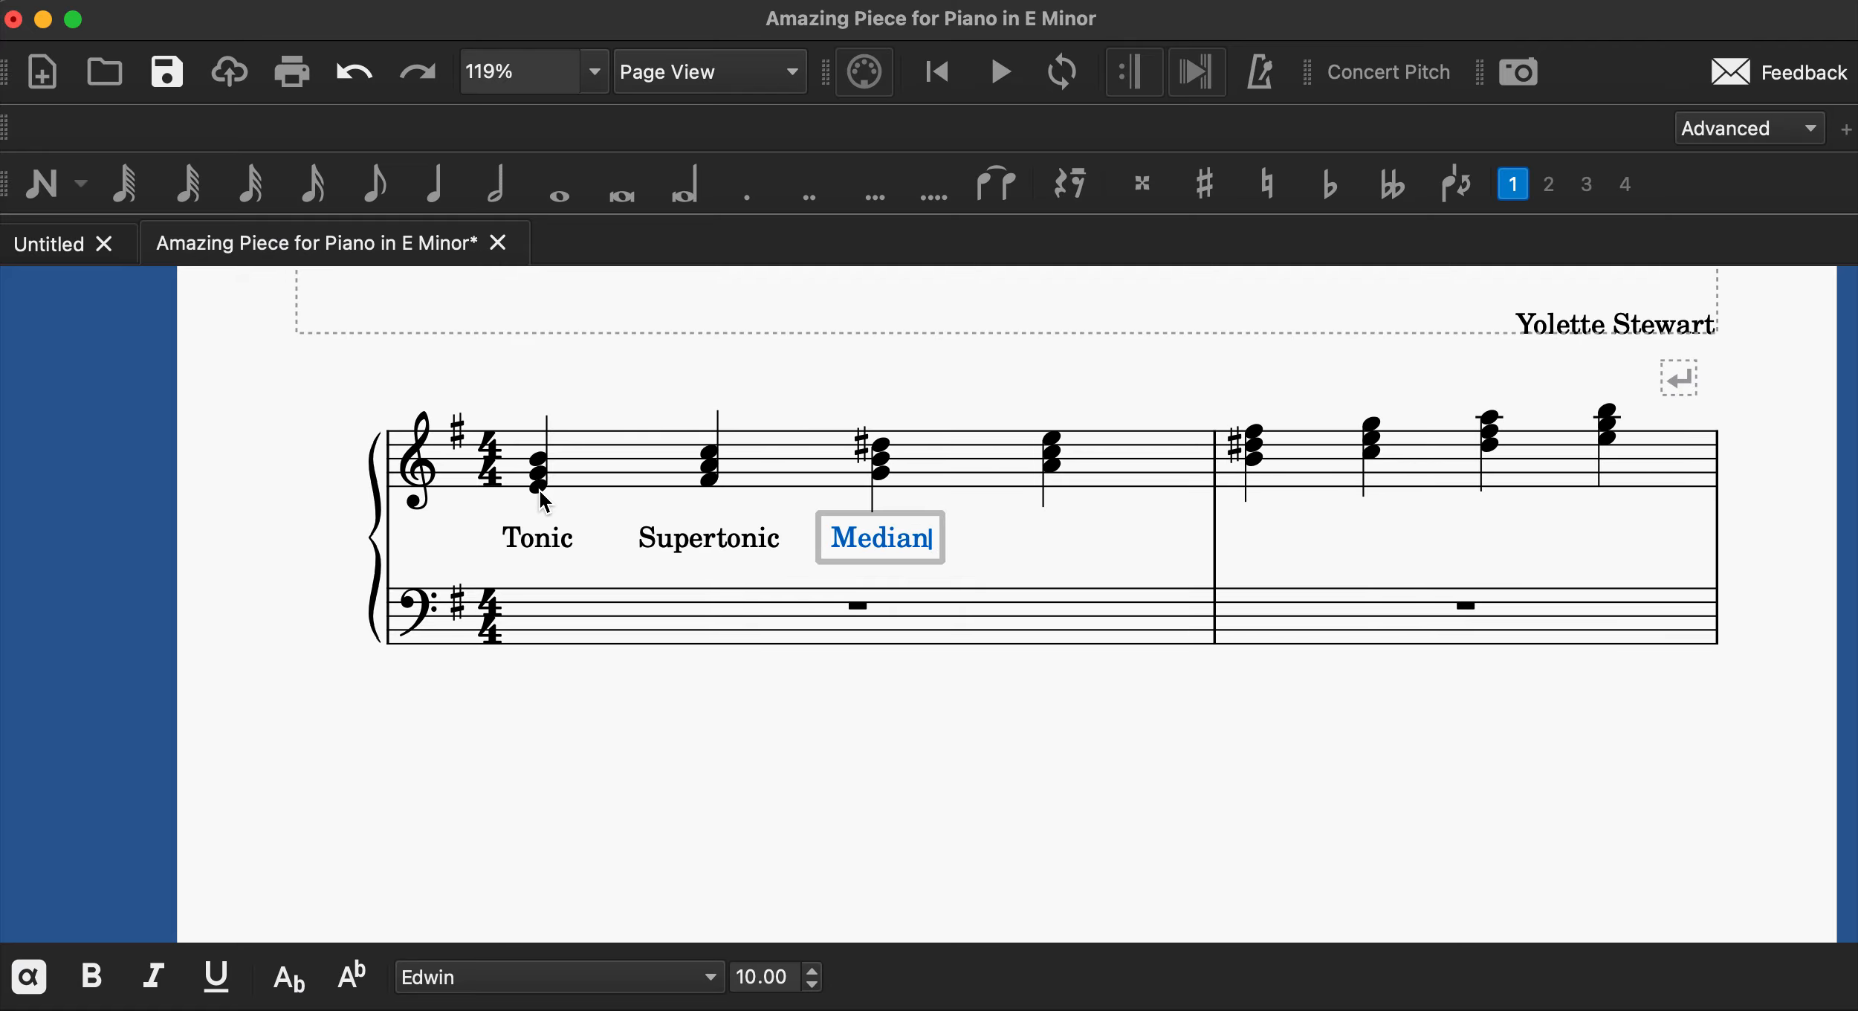
{"action": "key", "text": "space"}
{"action": "type", "text": "Subdo"}
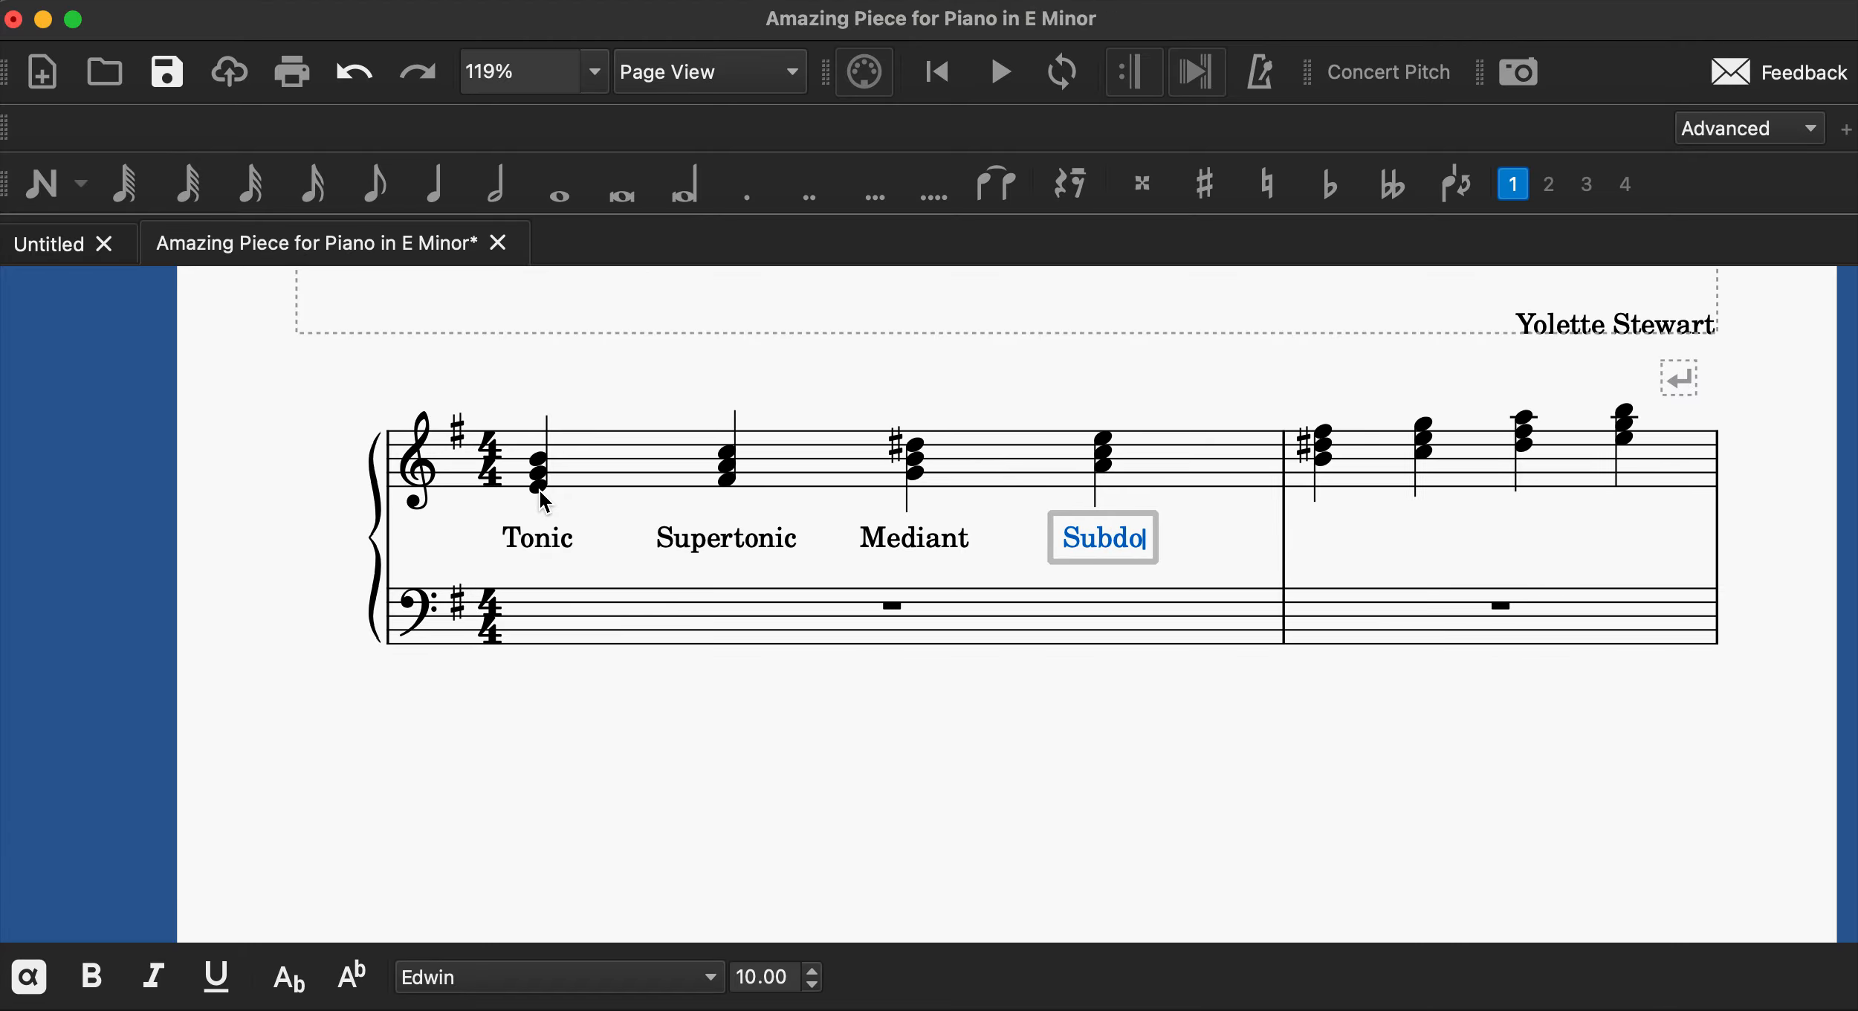
{"action": "type", "text": "minant"}
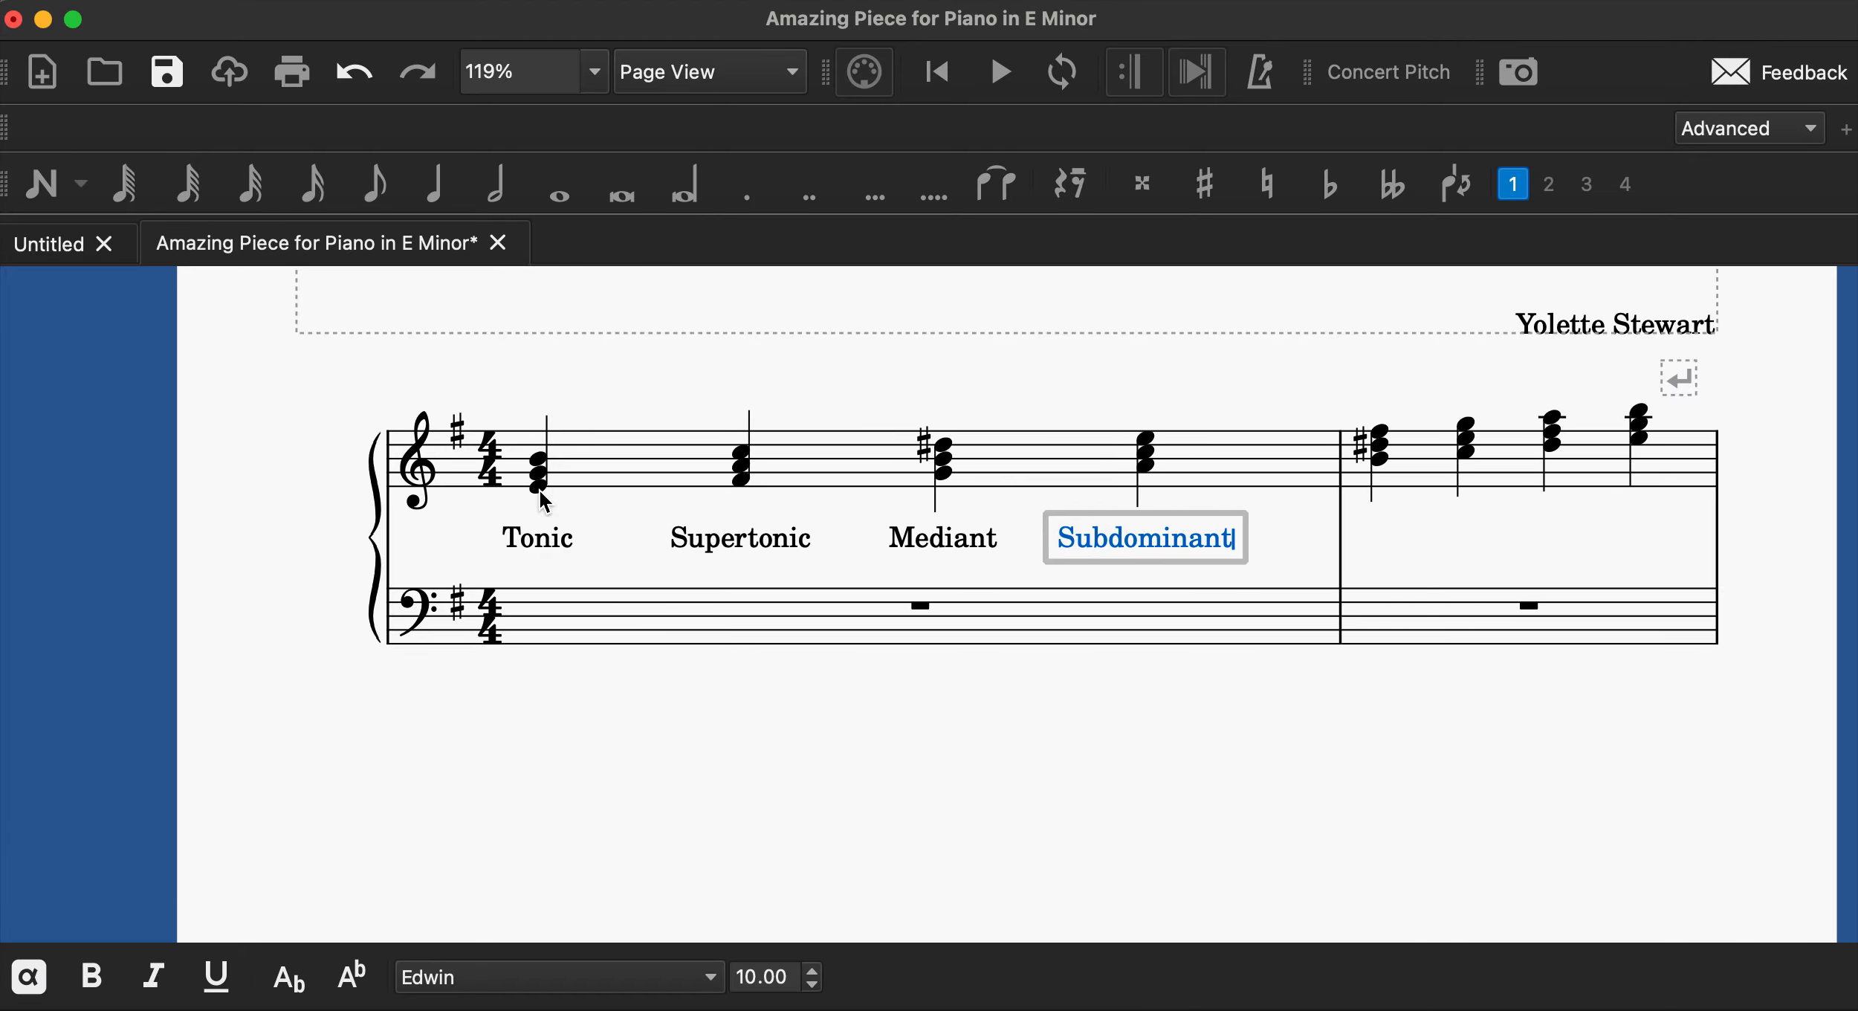
Continue the lyrics under the second treble bar's chords with Dominant, Submediant, Leadingnote and Tonic, and finish lyric entry.
{"action": "key", "text": "space"}
{"action": "type", "text": "Dom"}
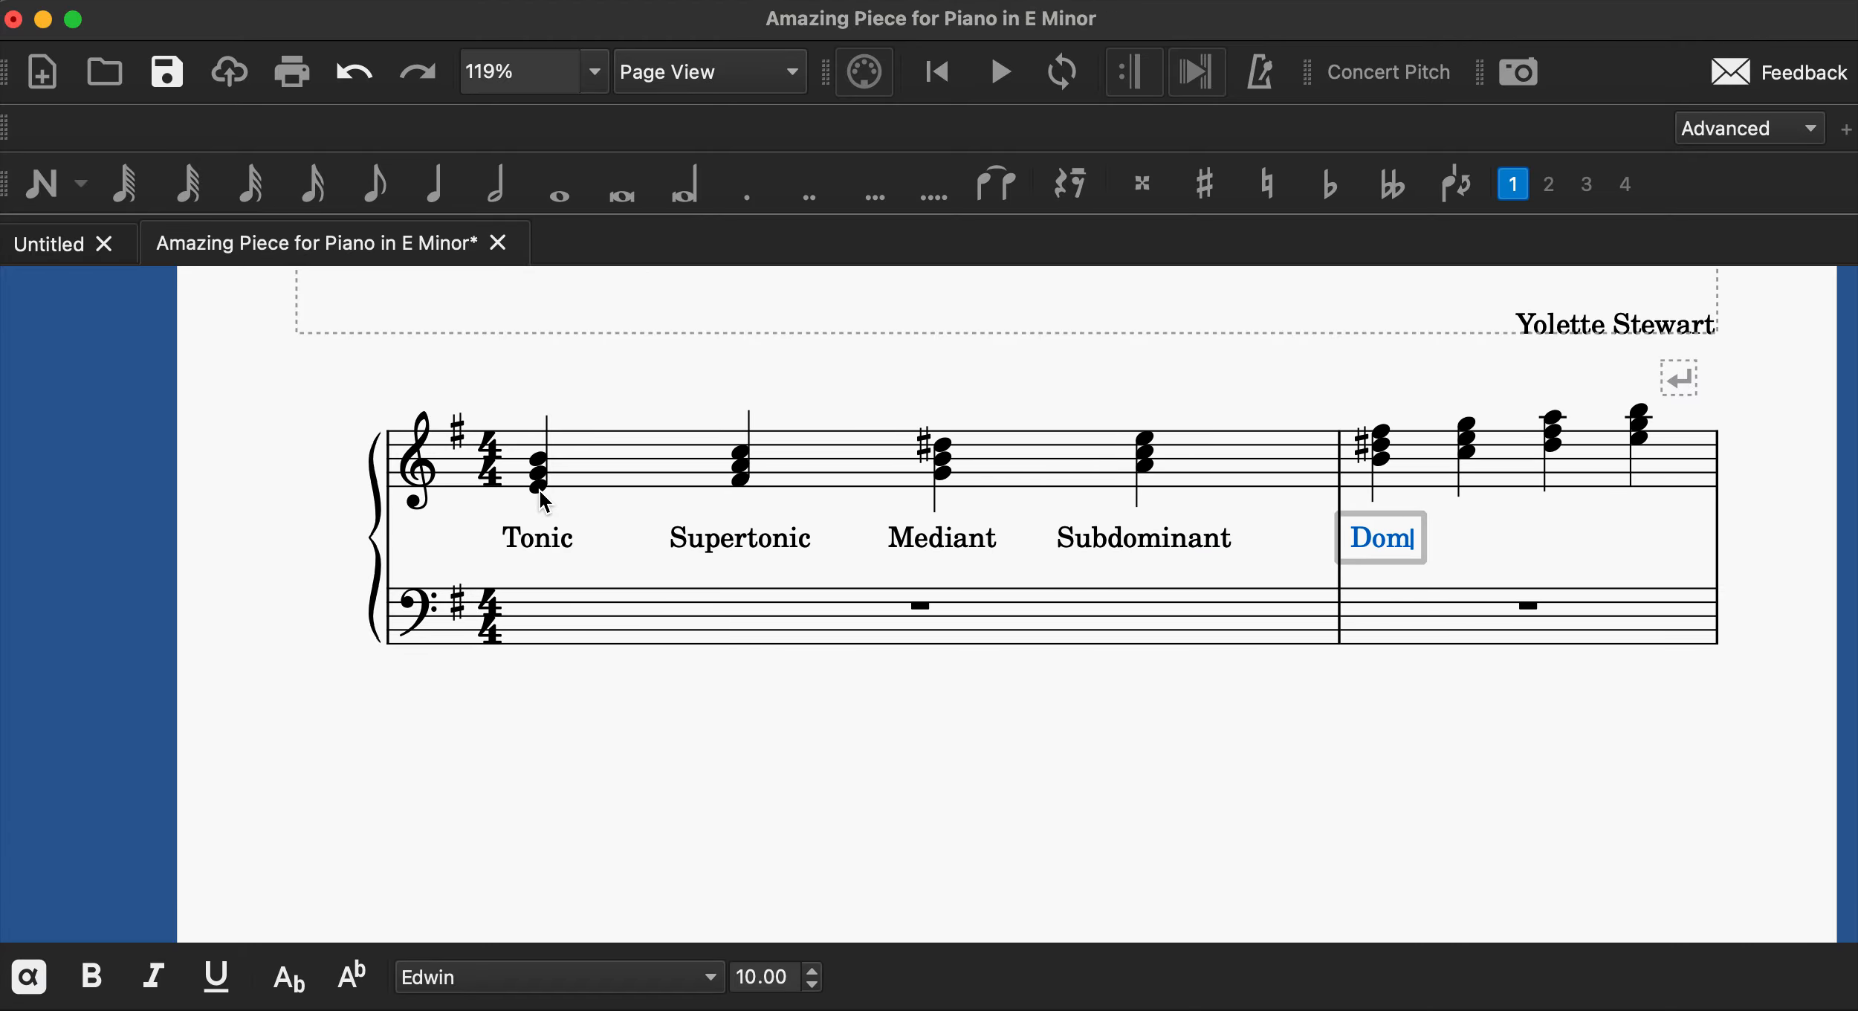
{"action": "type", "text": "inant"}
{"action": "key", "text": "space"}
{"action": "type", "text": "Sub"}
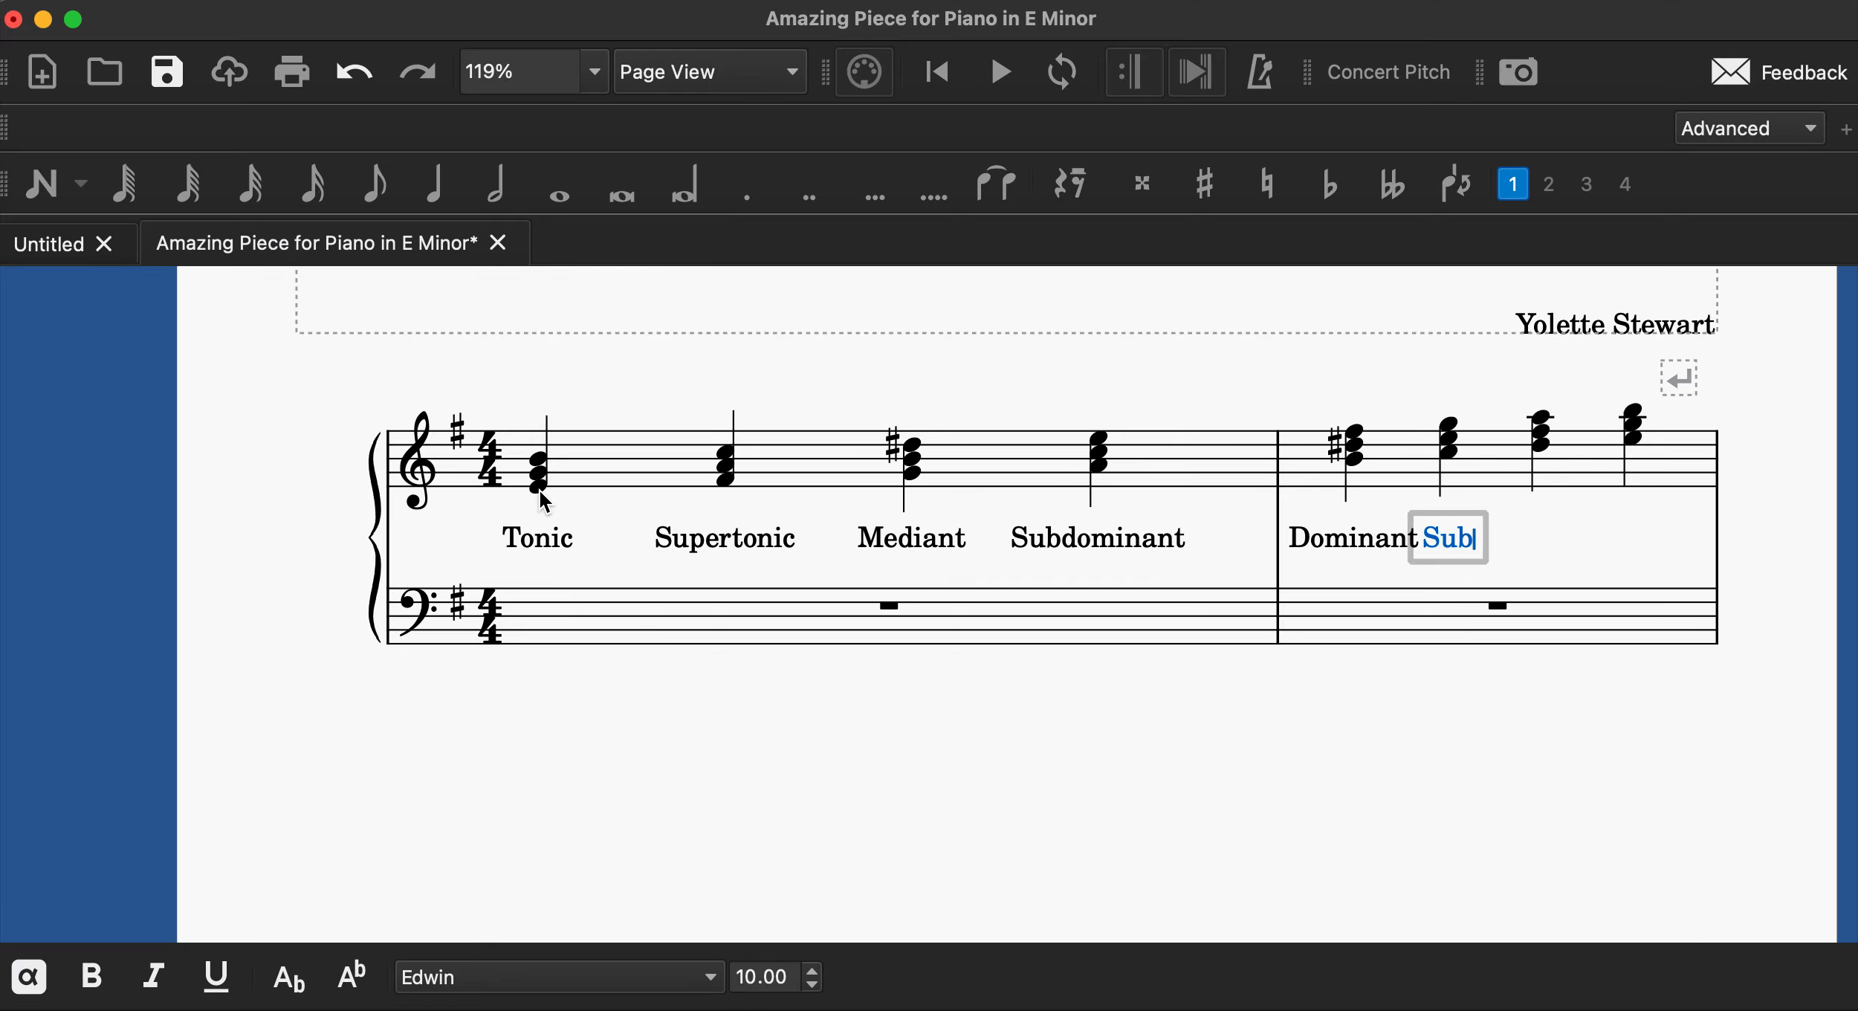
{"action": "type", "text": "mediant"}
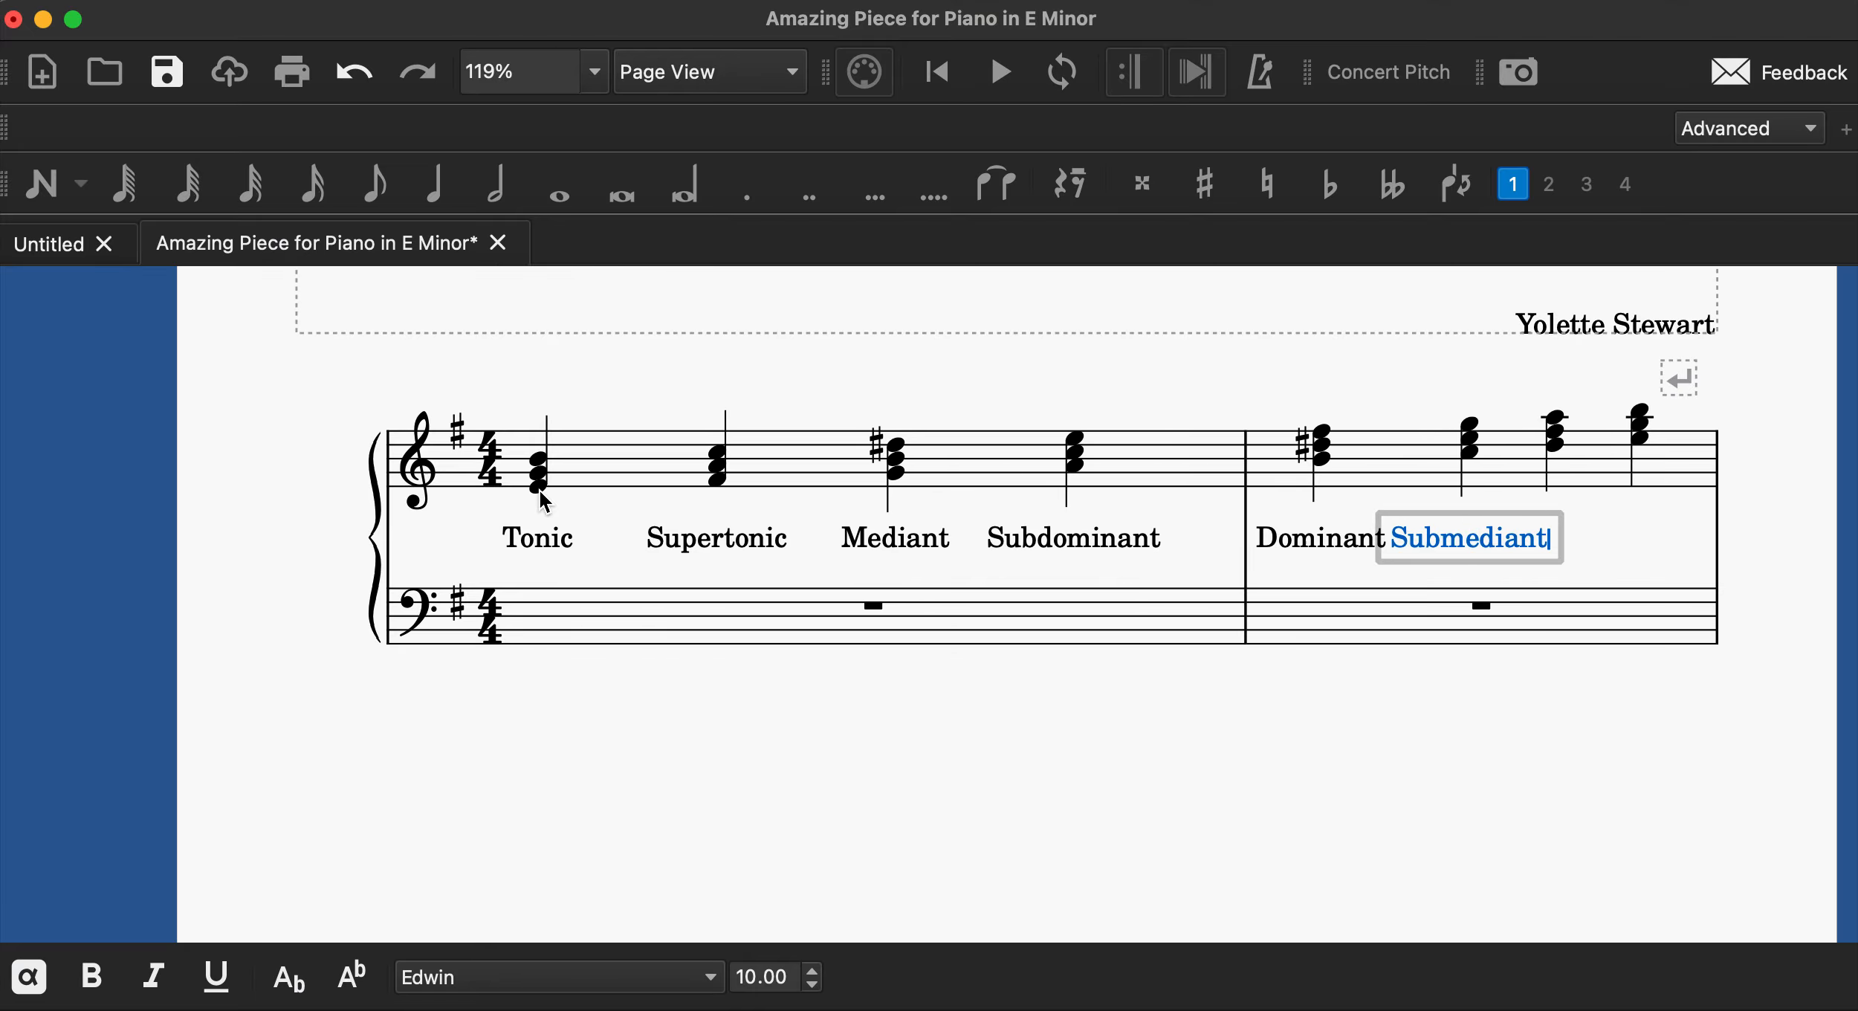
{"action": "key", "text": "space"}
{"action": "type", "text": "Leadingnote"}
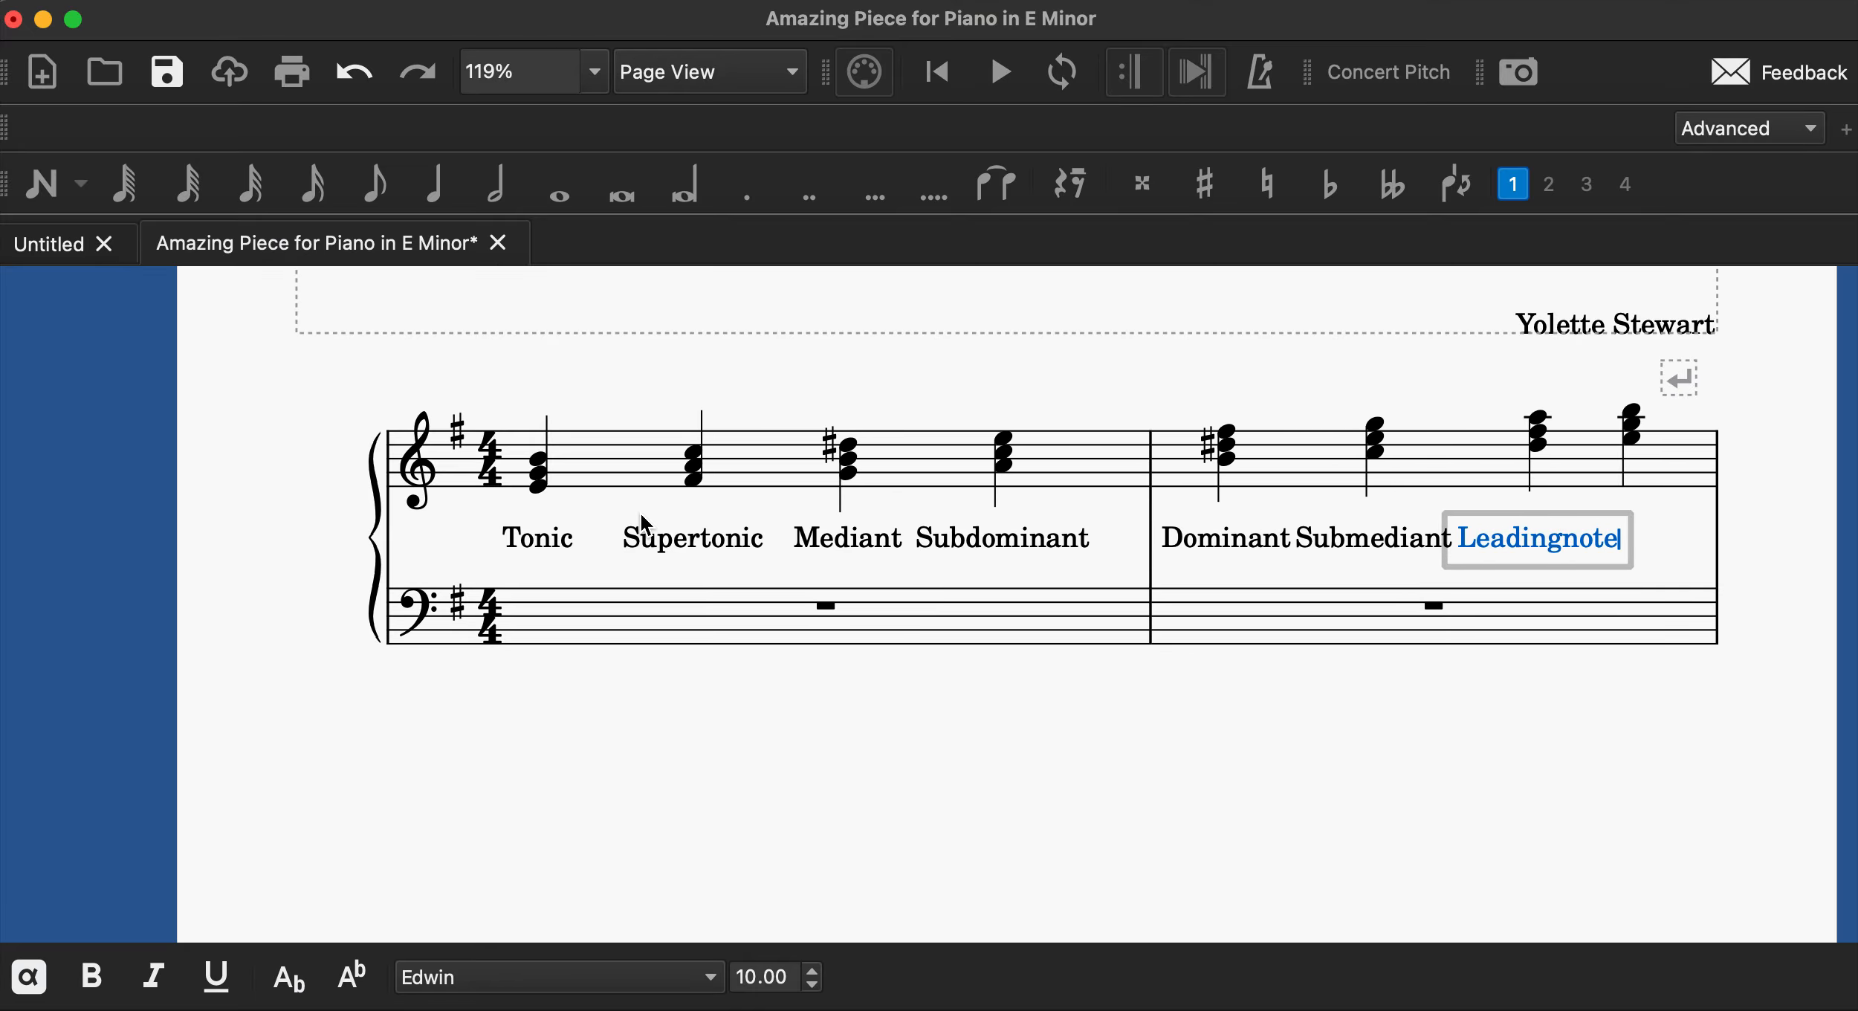
{"action": "key", "text": "space"}
{"action": "type", "text": "Tonic"}
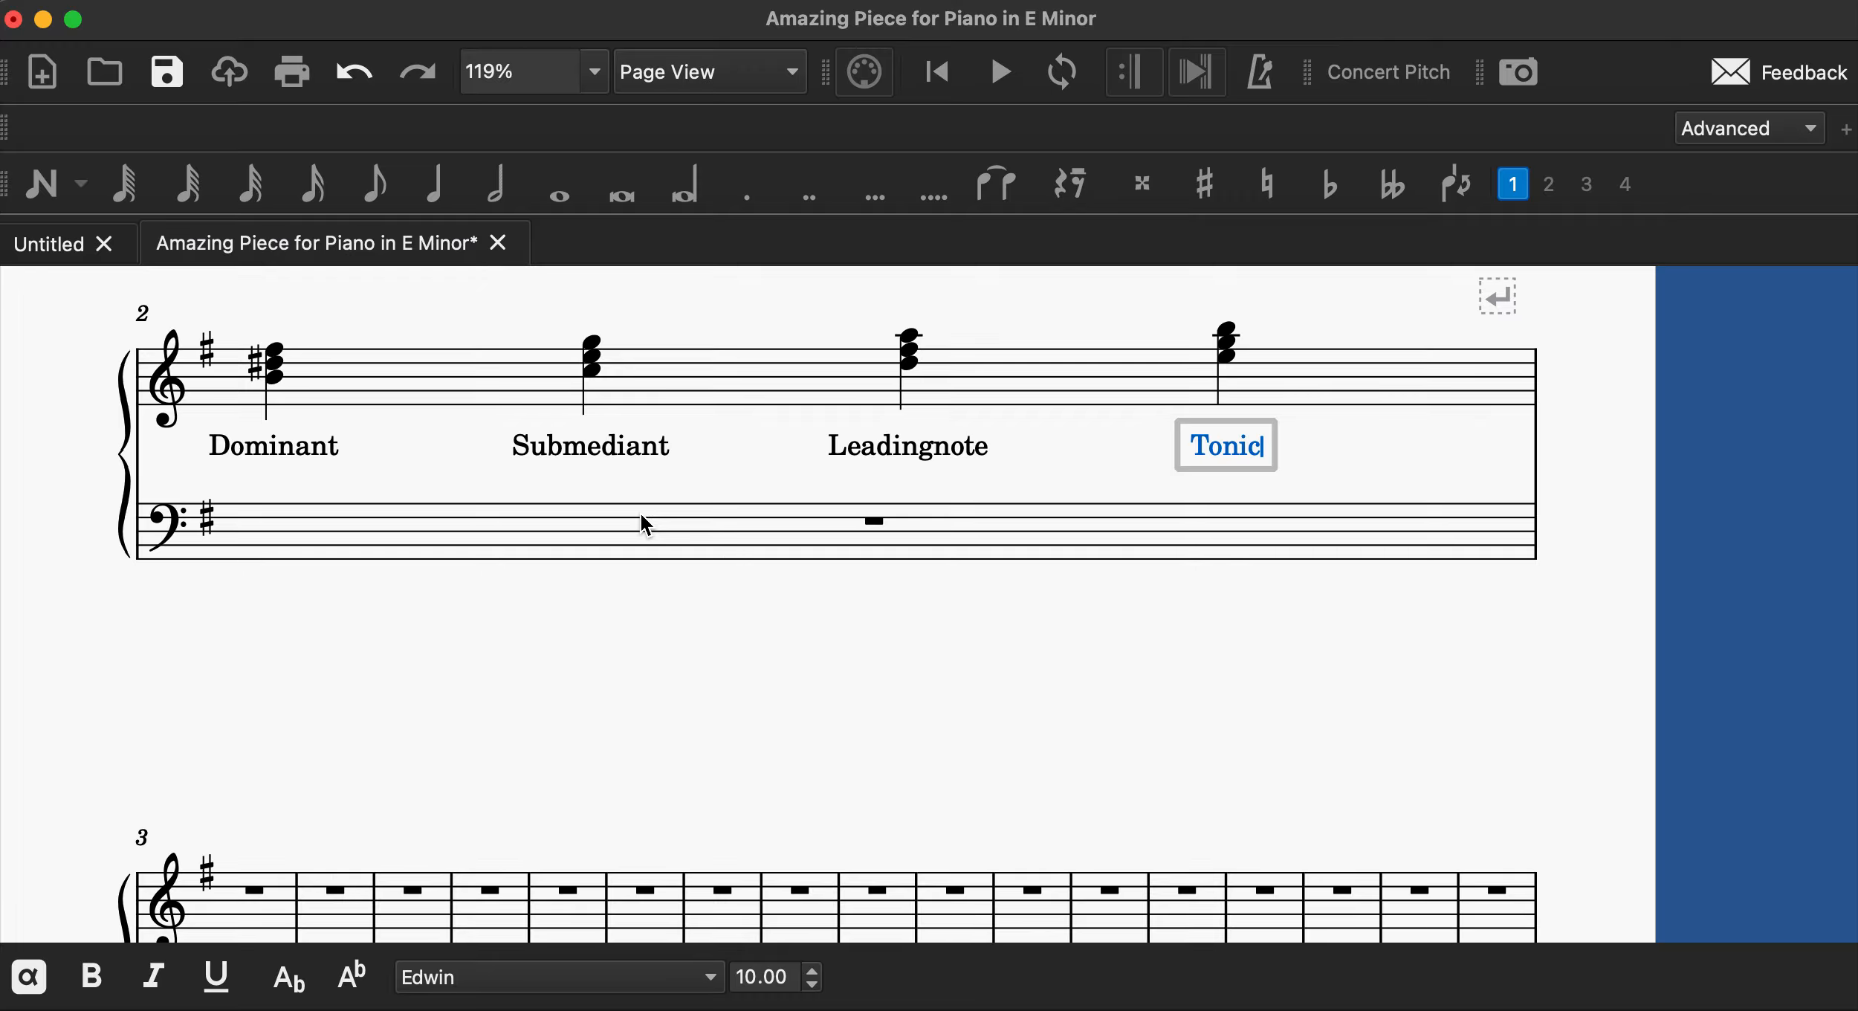
{"action": "scroll", "coordinate": [1008, 696], "scroll_direction": "up", "scroll_amount": 3}
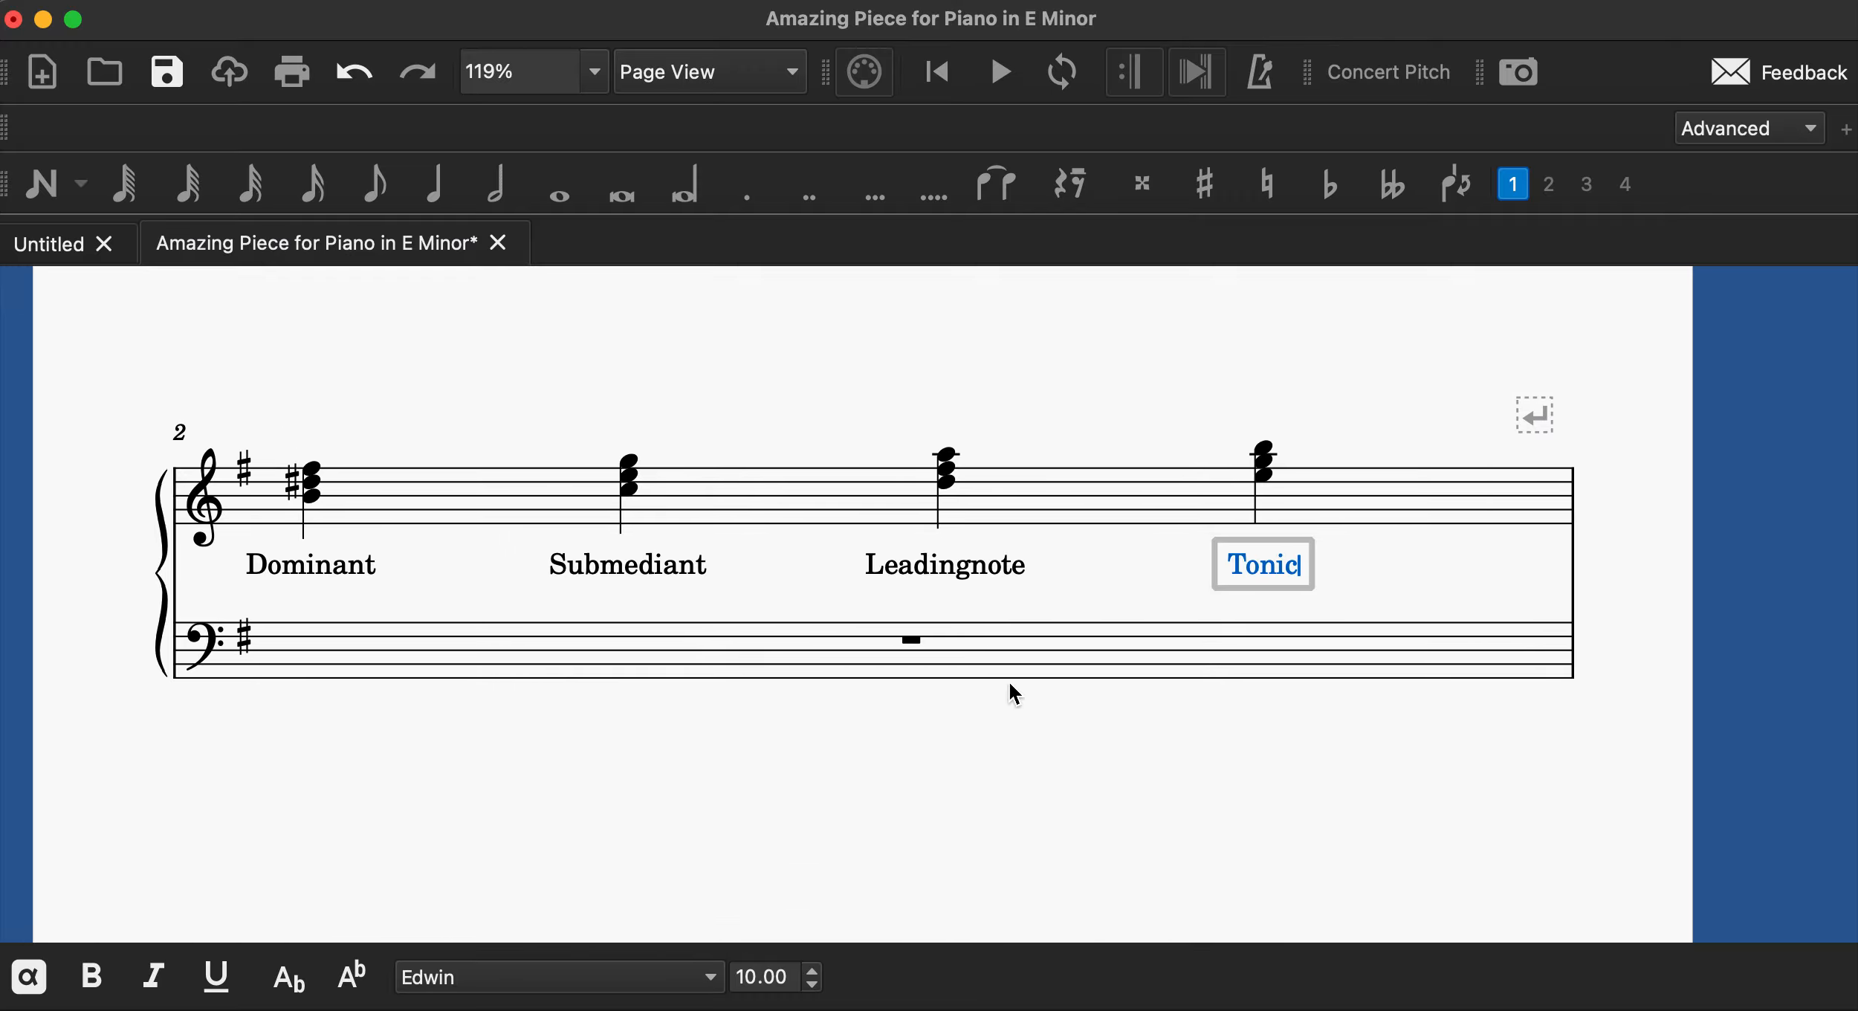
{"action": "scroll", "coordinate": [1009, 662], "scroll_direction": "up", "scroll_amount": 5}
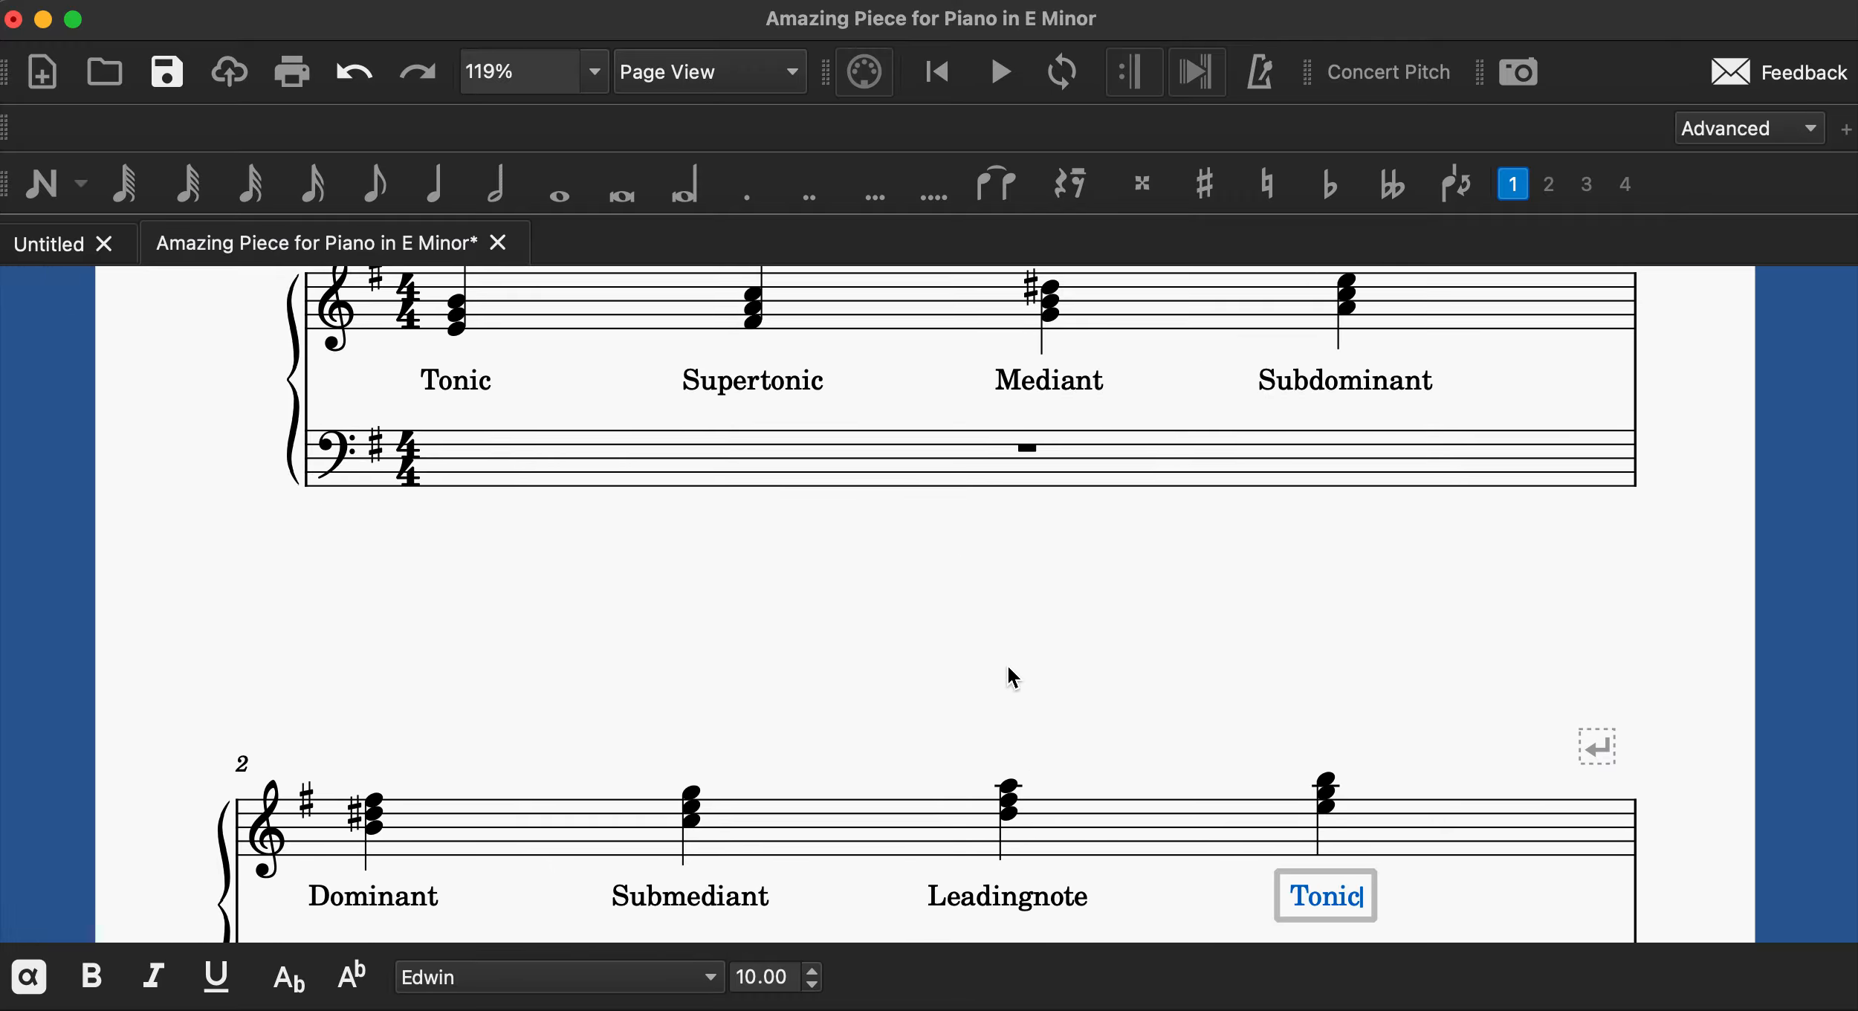
{"action": "key", "text": "Escape"}
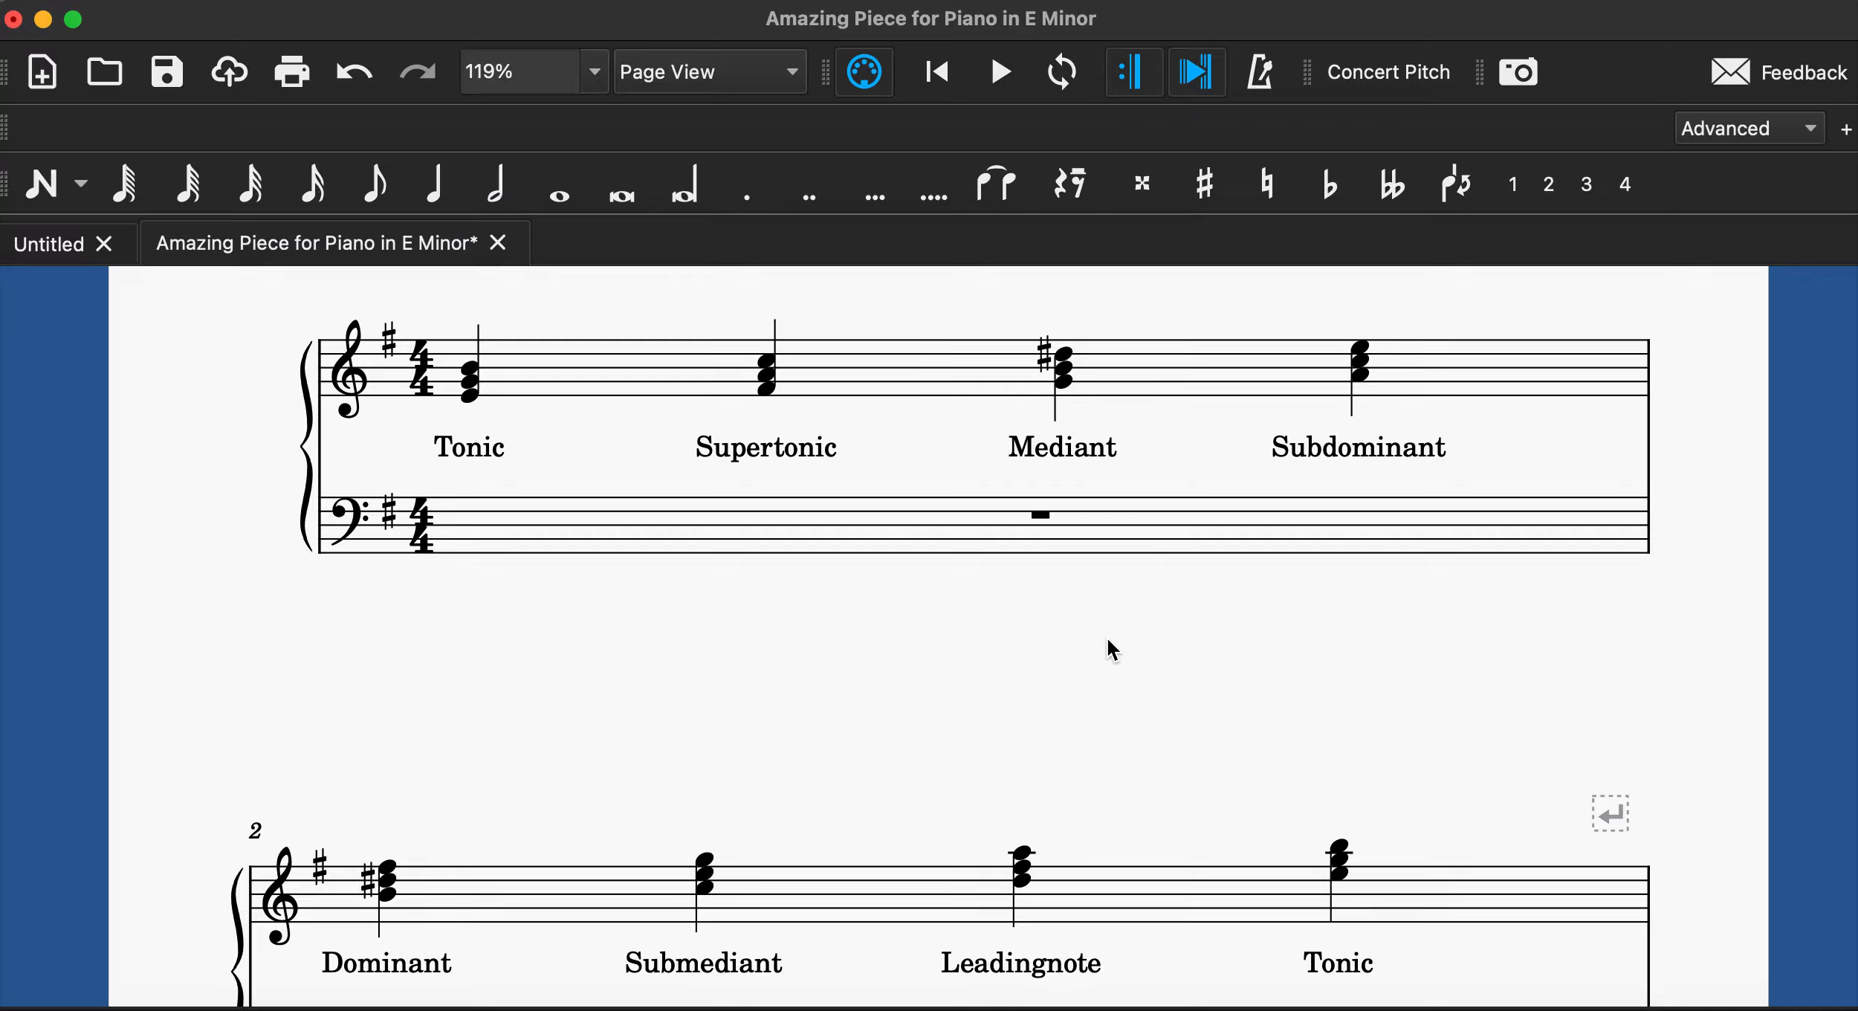
Examine the lowest note of each labelled chord in turn, from the first Tonic to the last, and clear the selection.
{"action": "scroll", "coordinate": [1106, 635], "scroll_direction": "down", "scroll_amount": 3}
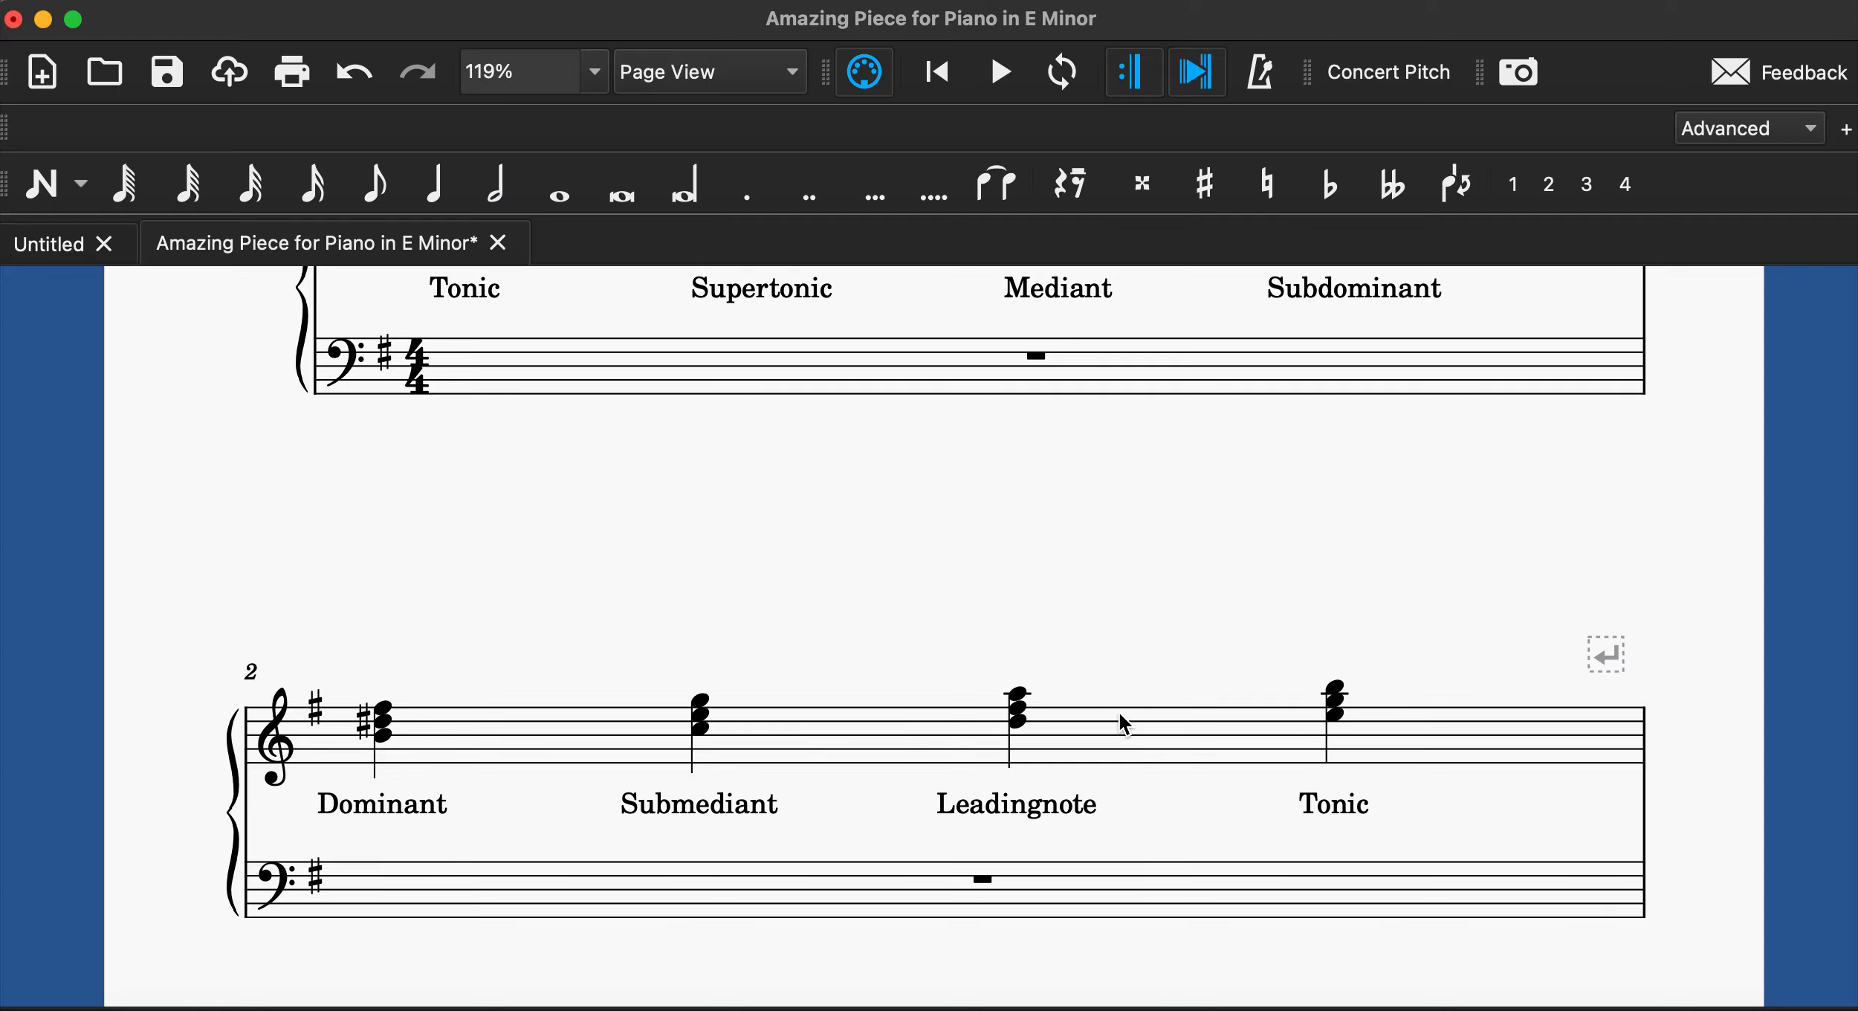
{"action": "scroll", "coordinate": [1119, 714], "scroll_direction": "up", "scroll_amount": 4}
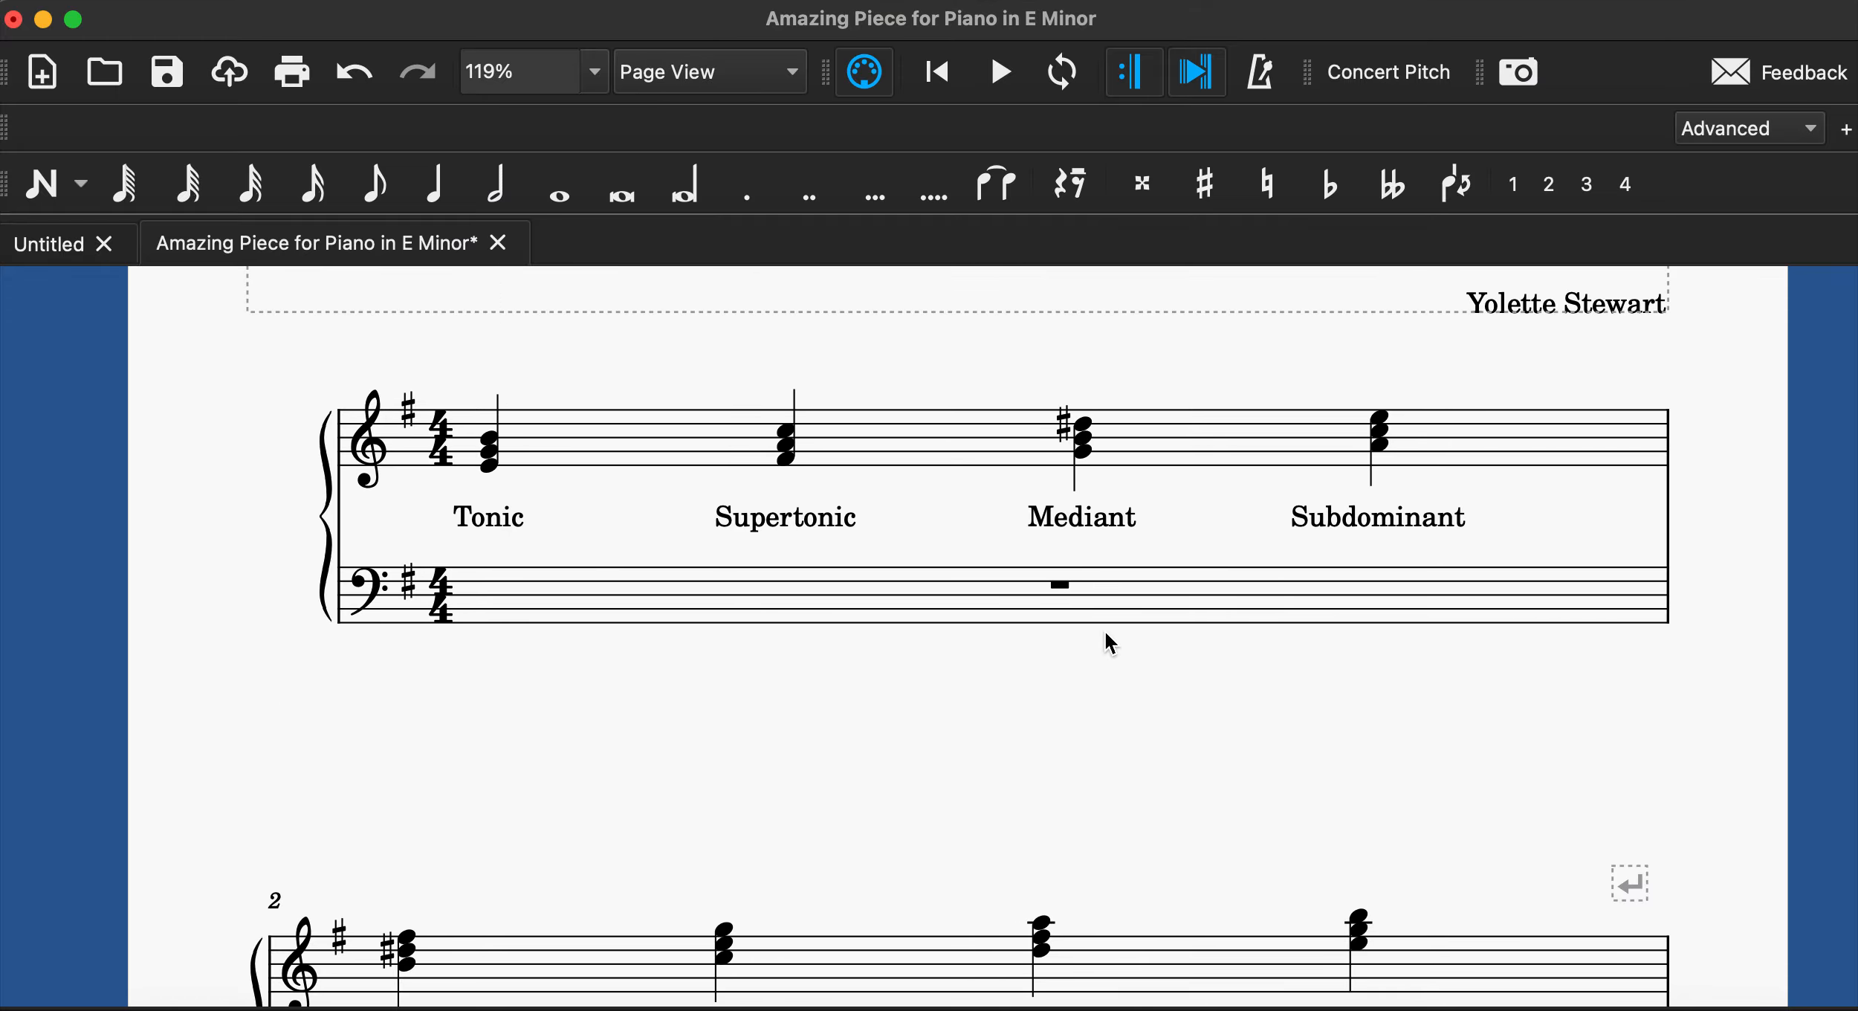
{"action": "scroll", "coordinate": [1104, 632], "scroll_direction": "down", "scroll_amount": 3}
{"action": "scroll", "coordinate": [1100, 631], "scroll_direction": "down", "scroll_amount": 2}
{"action": "scroll", "coordinate": [1099, 632], "scroll_direction": "down", "scroll_amount": 1}
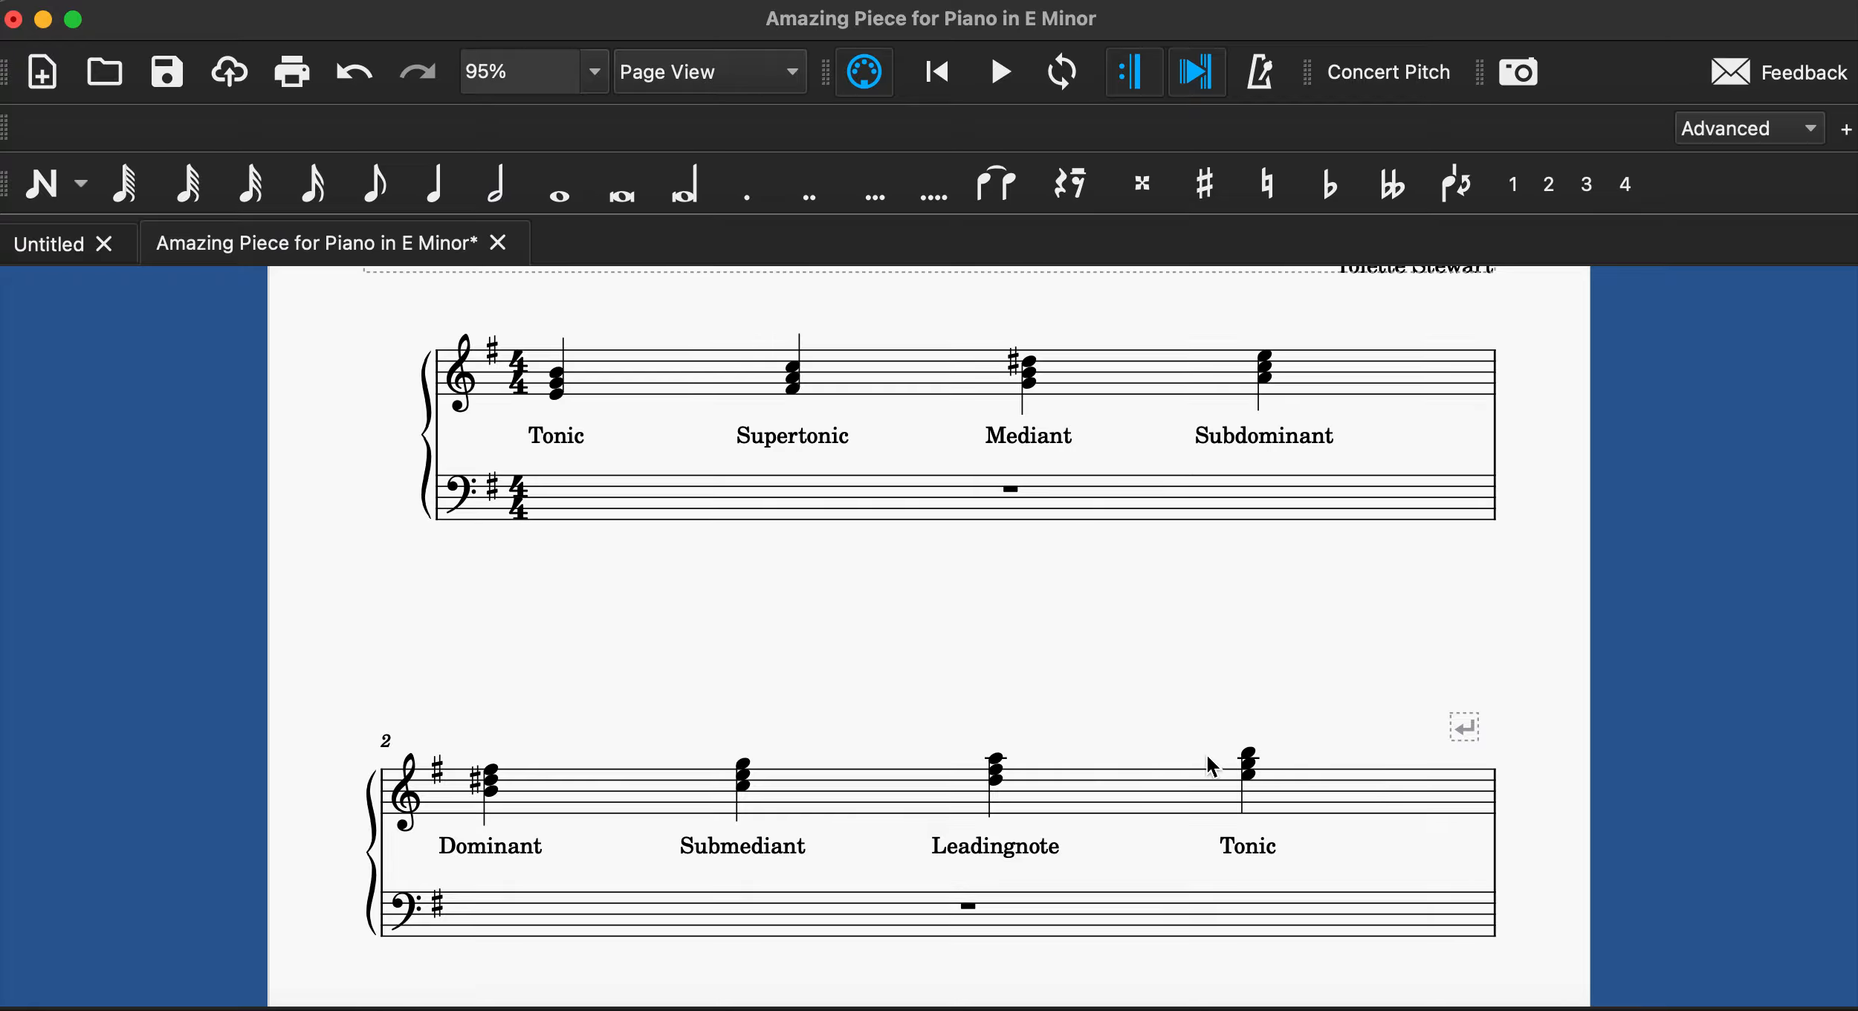
{"action": "left_click", "coordinate": [1249, 773]}
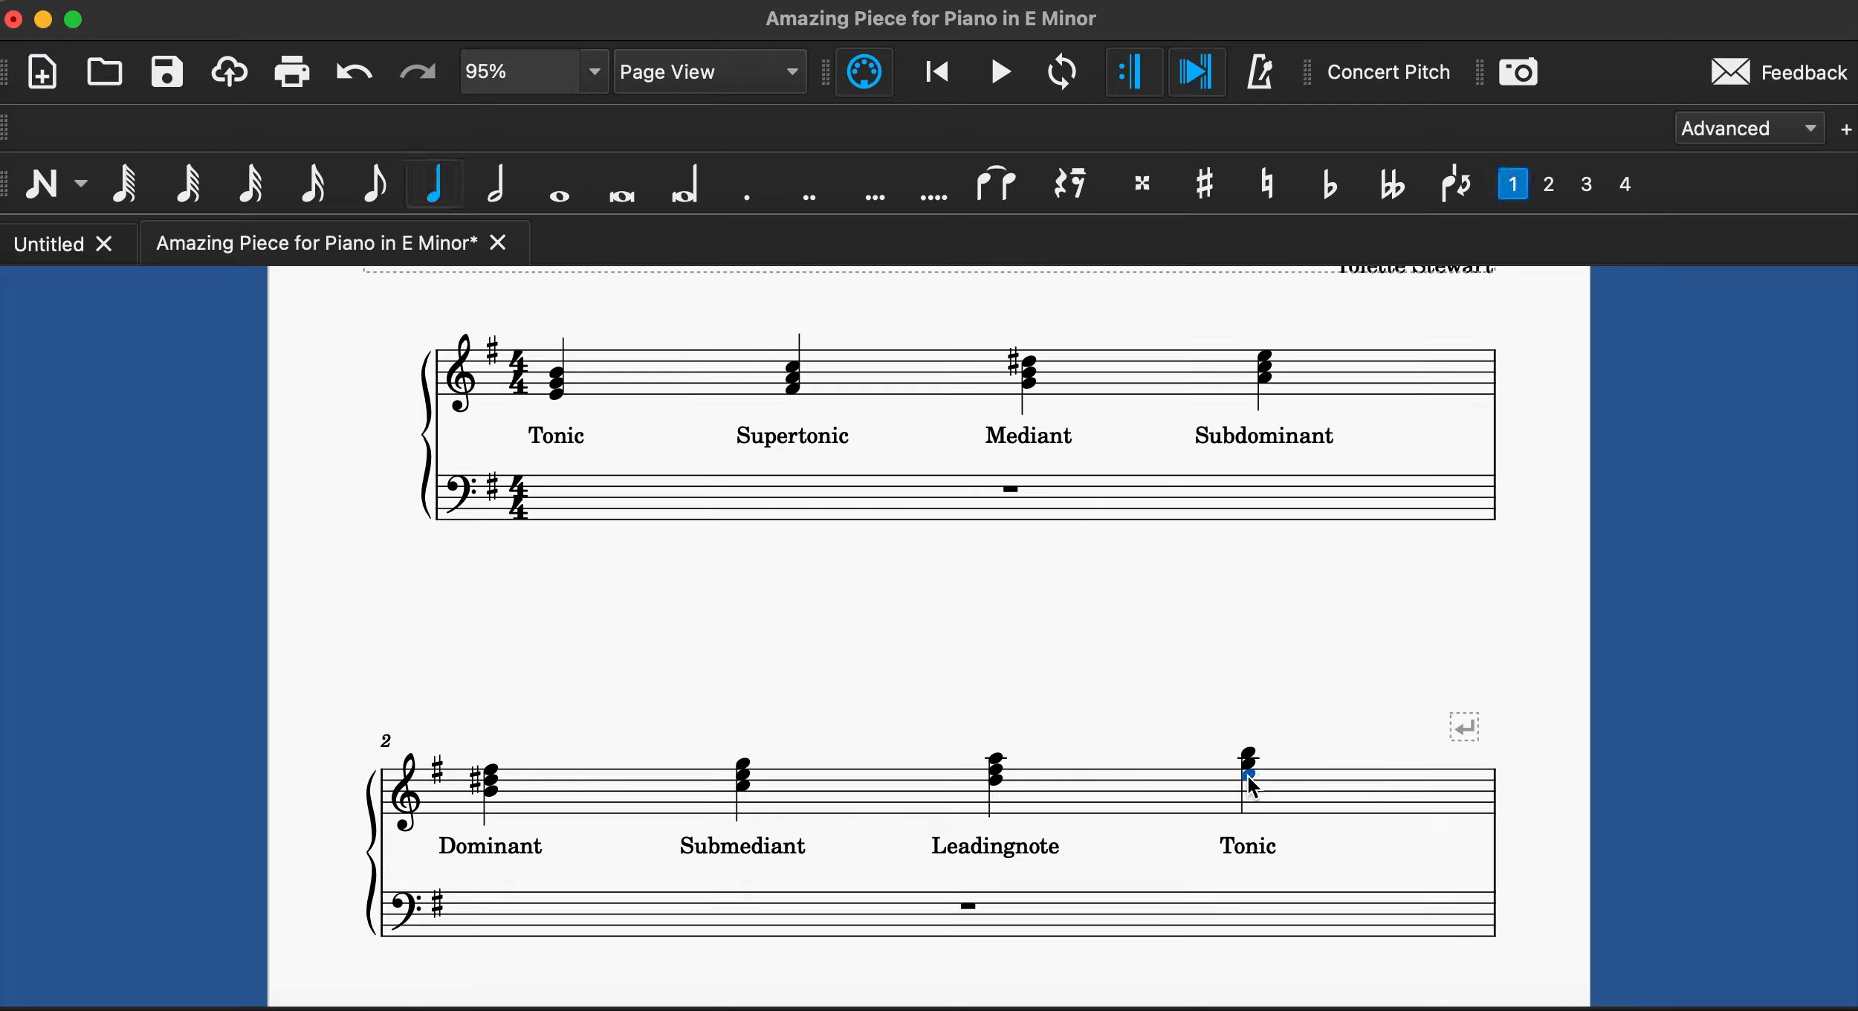
{"action": "left_click", "coordinate": [556, 393]}
{"action": "left_click", "coordinate": [793, 387]}
{"action": "left_click", "coordinate": [1029, 383]}
{"action": "left_click", "coordinate": [1264, 379]}
{"action": "left_click", "coordinate": [492, 790]}
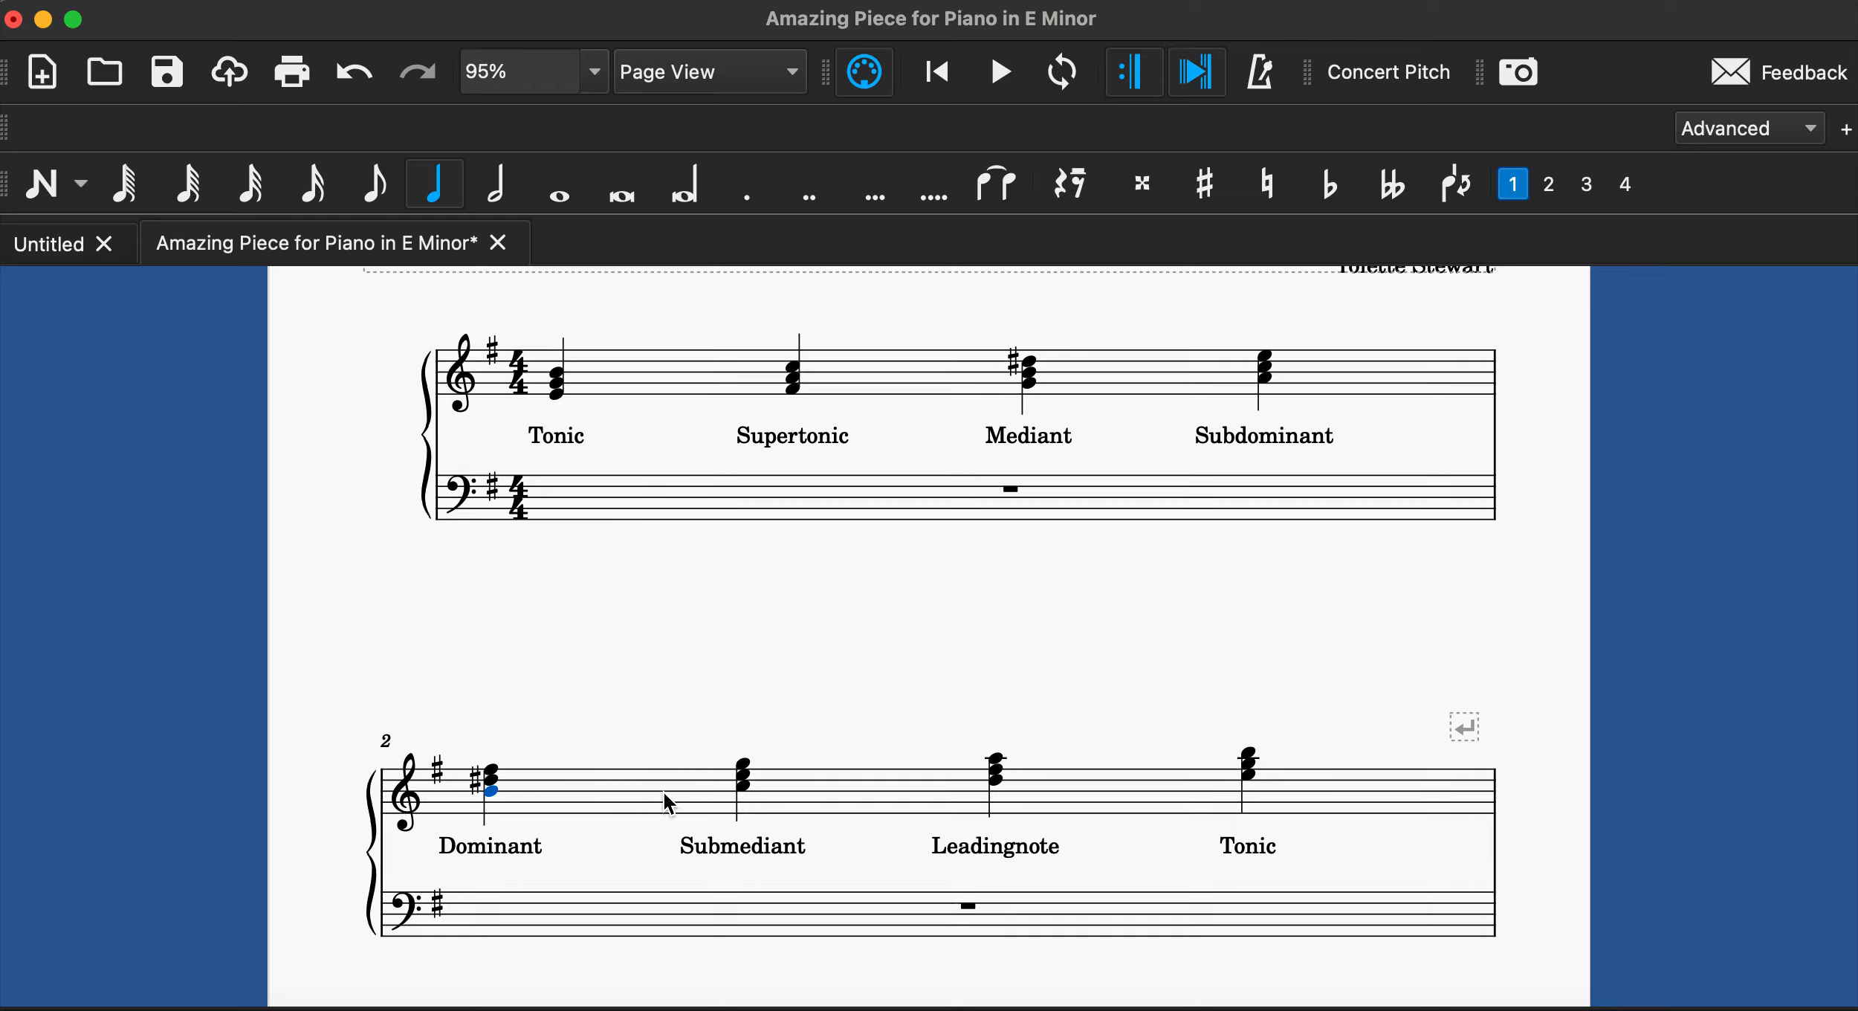
{"action": "left_click", "coordinate": [743, 786]}
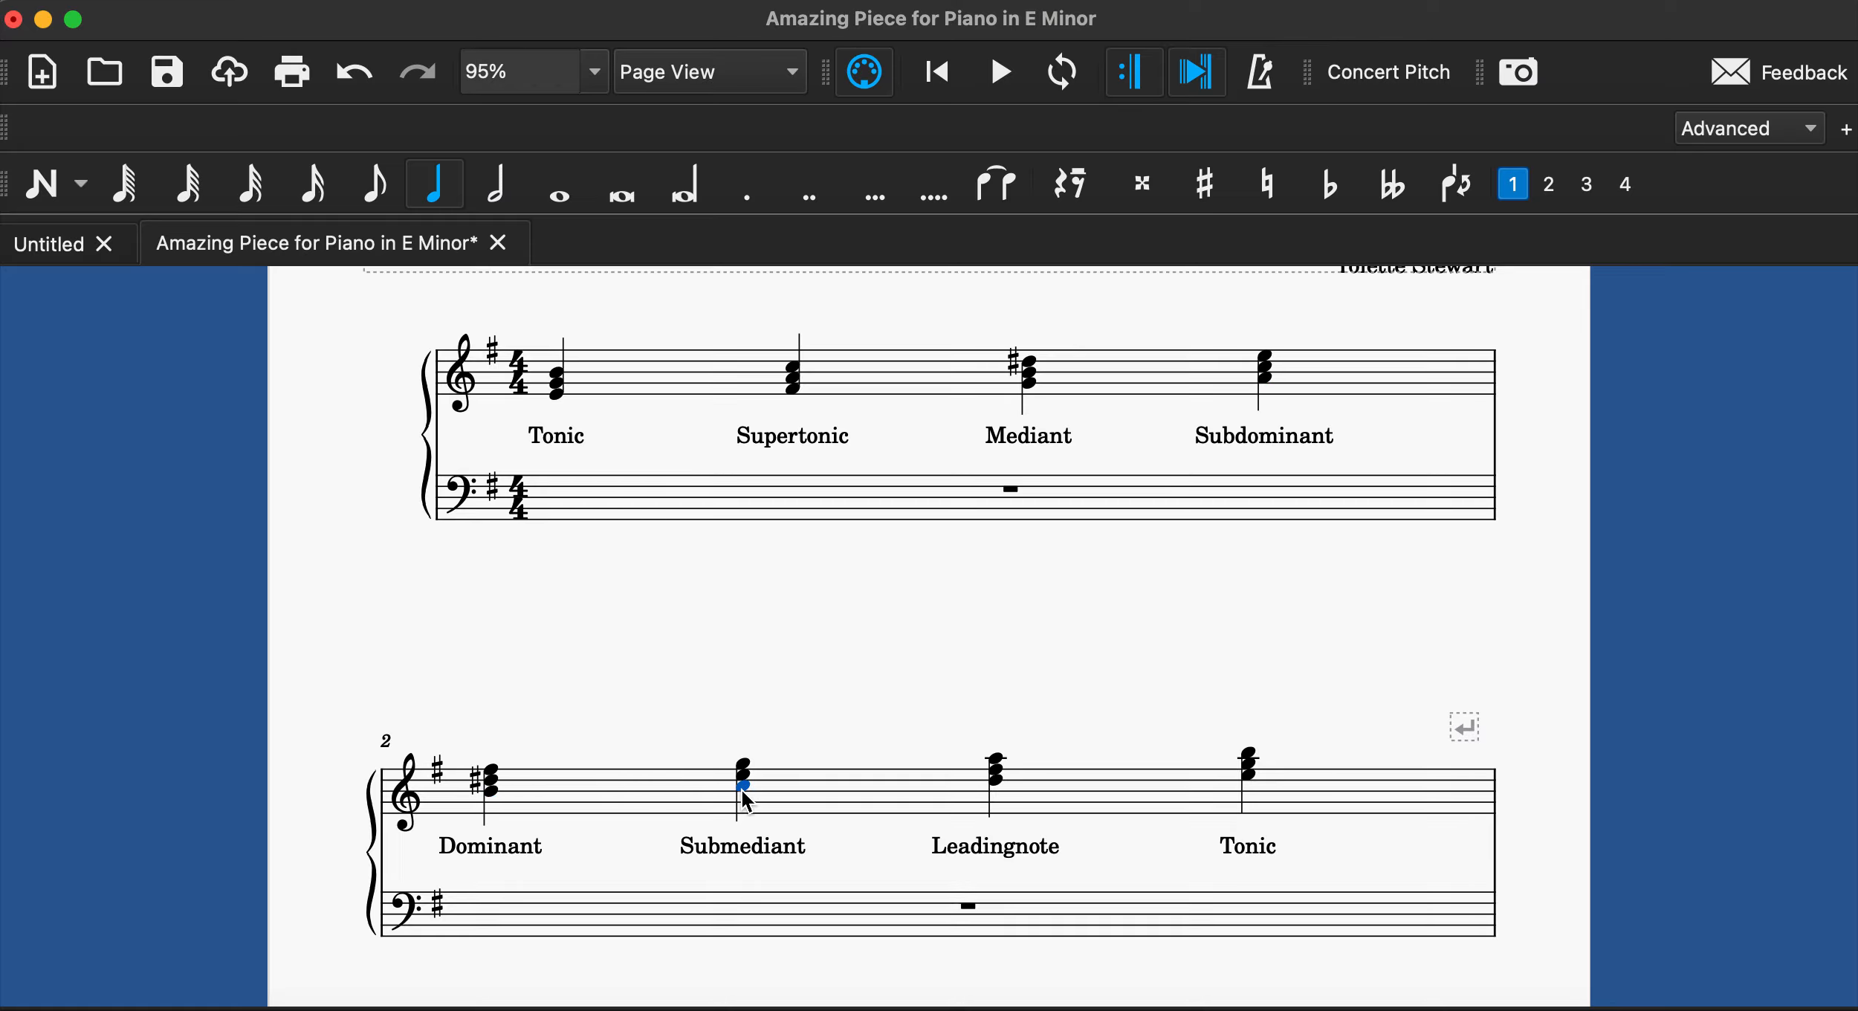
{"action": "left_click", "coordinate": [996, 779]}
{"action": "left_click", "coordinate": [1249, 775]}
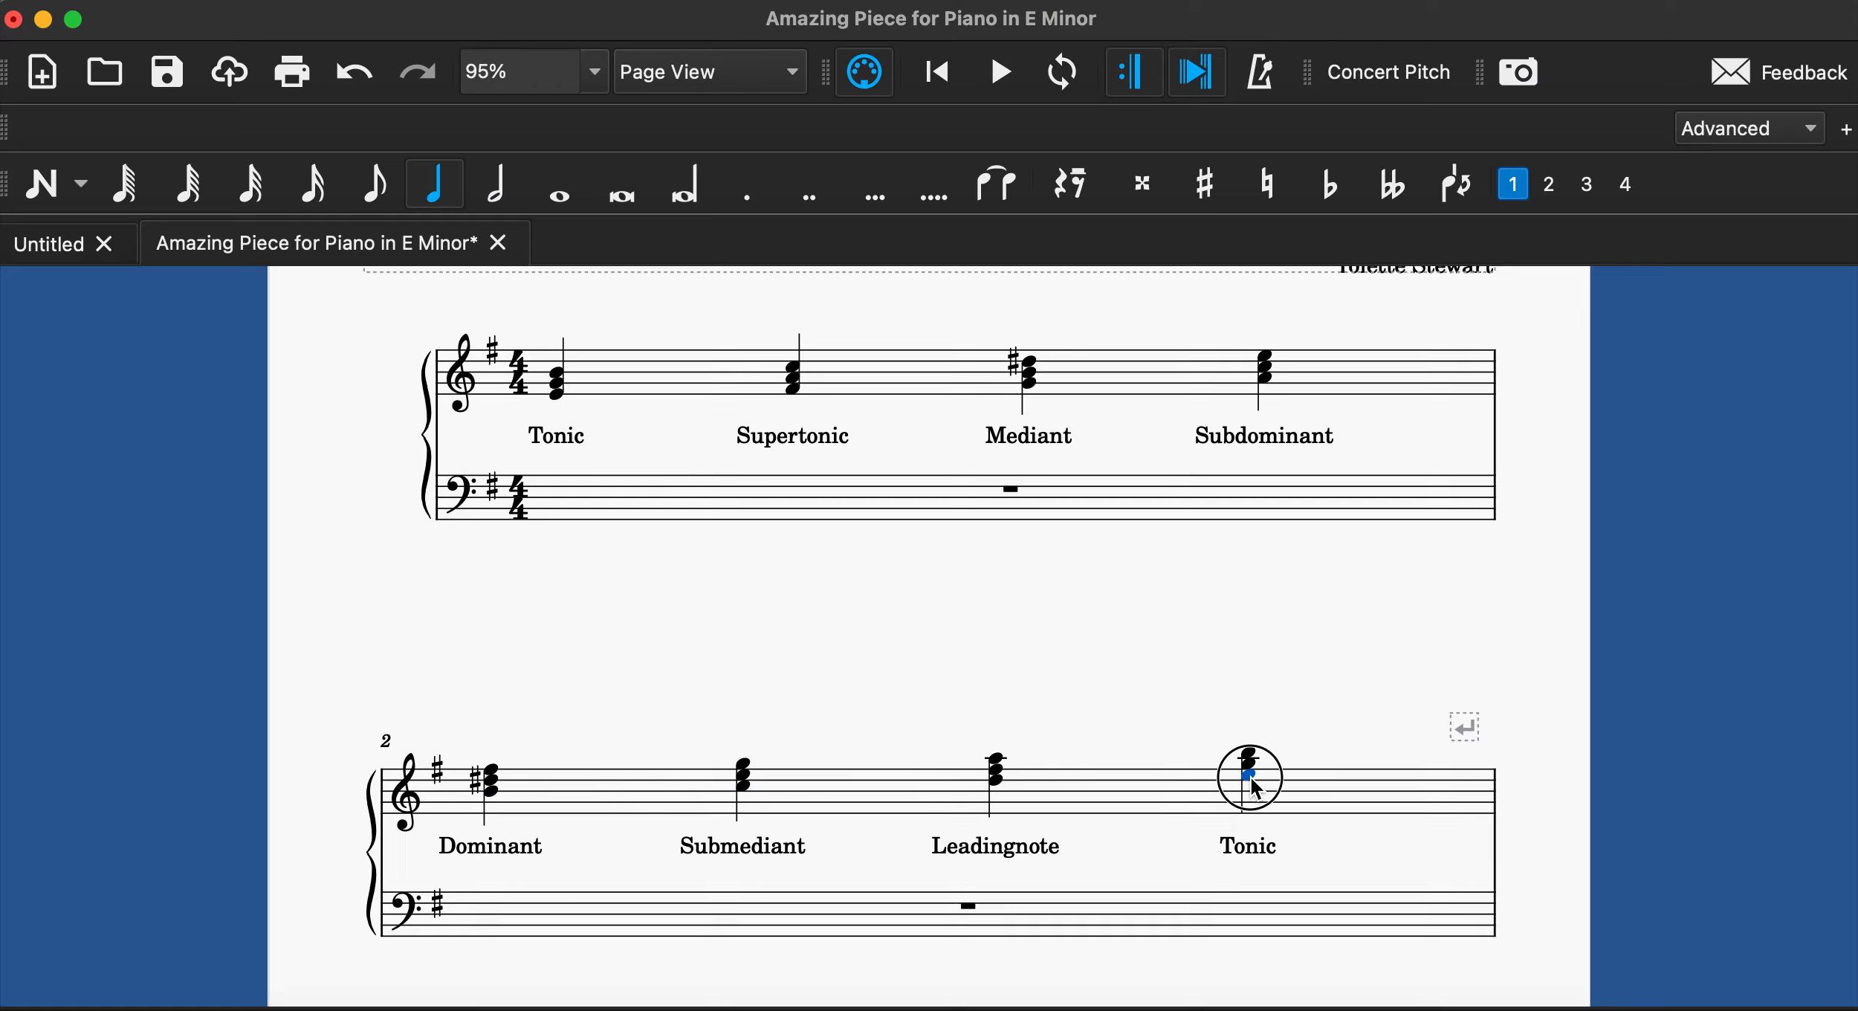
{"action": "left_click", "coordinate": [1293, 699]}
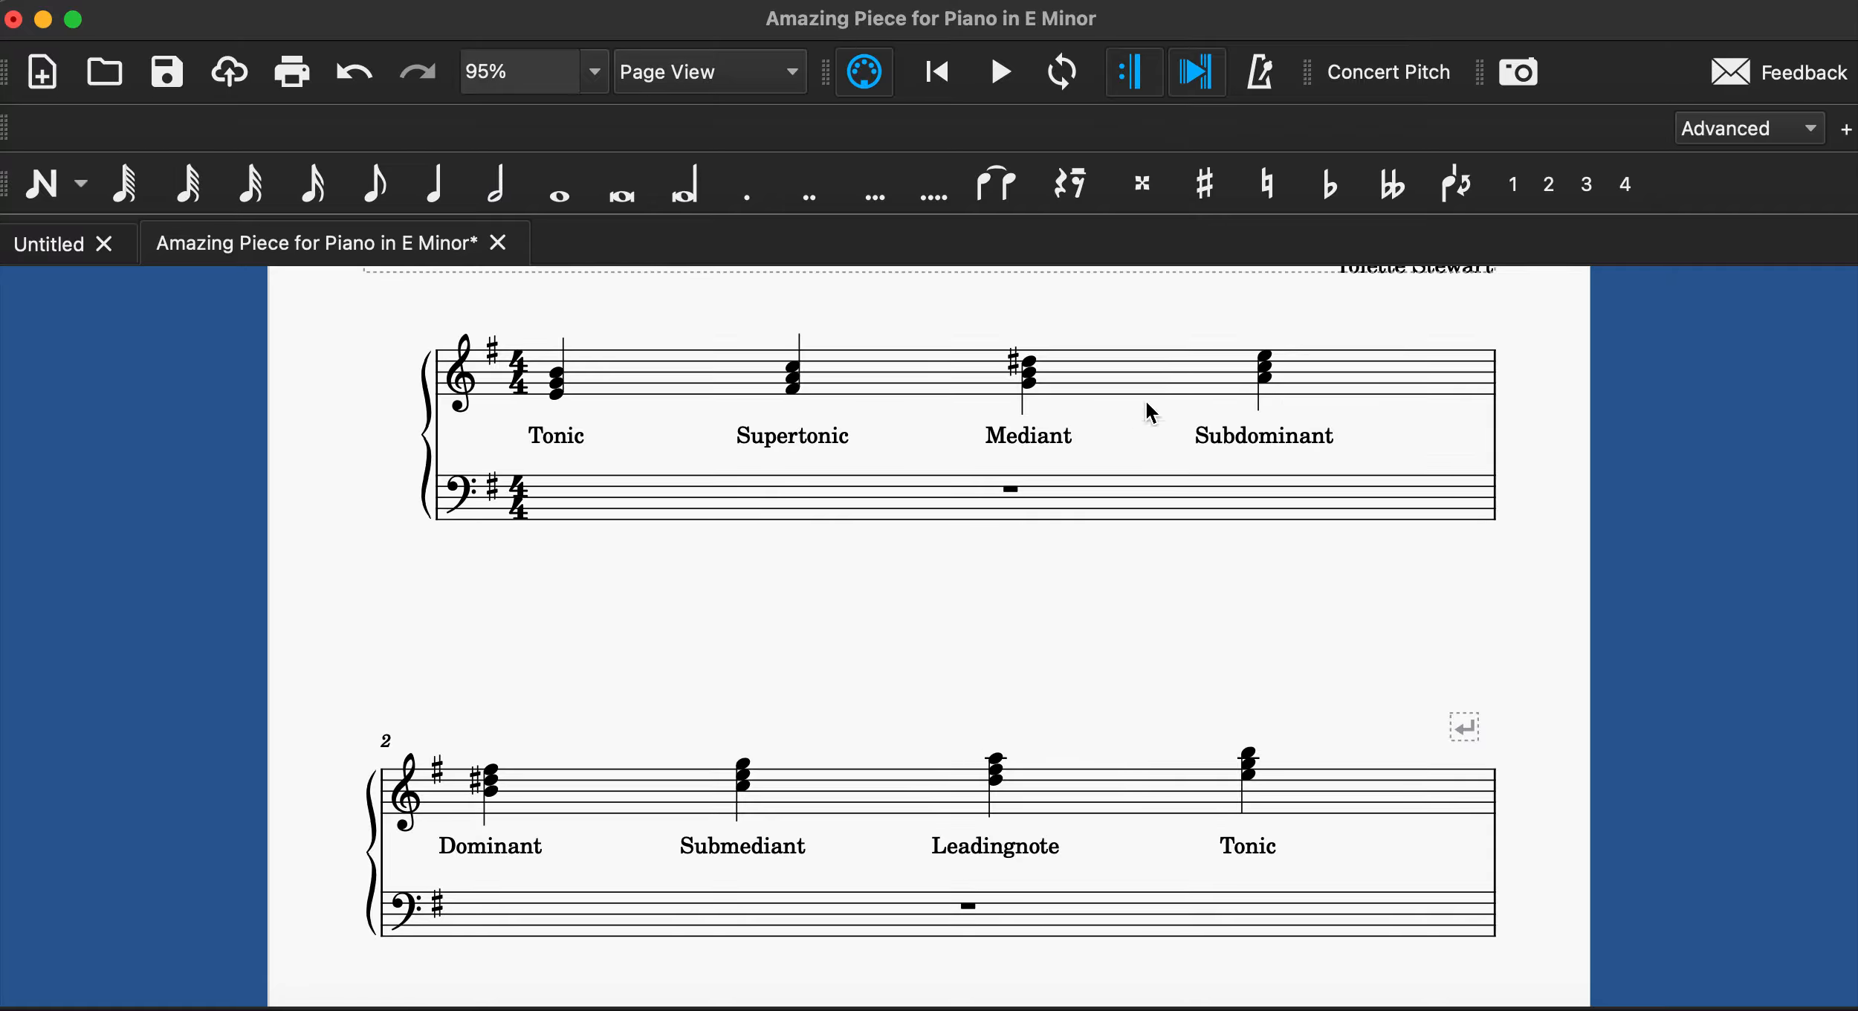
{"action": "scroll", "coordinate": [973, 529], "scroll_direction": "up", "scroll_amount": 3}
{"action": "scroll", "coordinate": [971, 527], "scroll_direction": "down", "scroll_amount": 3}
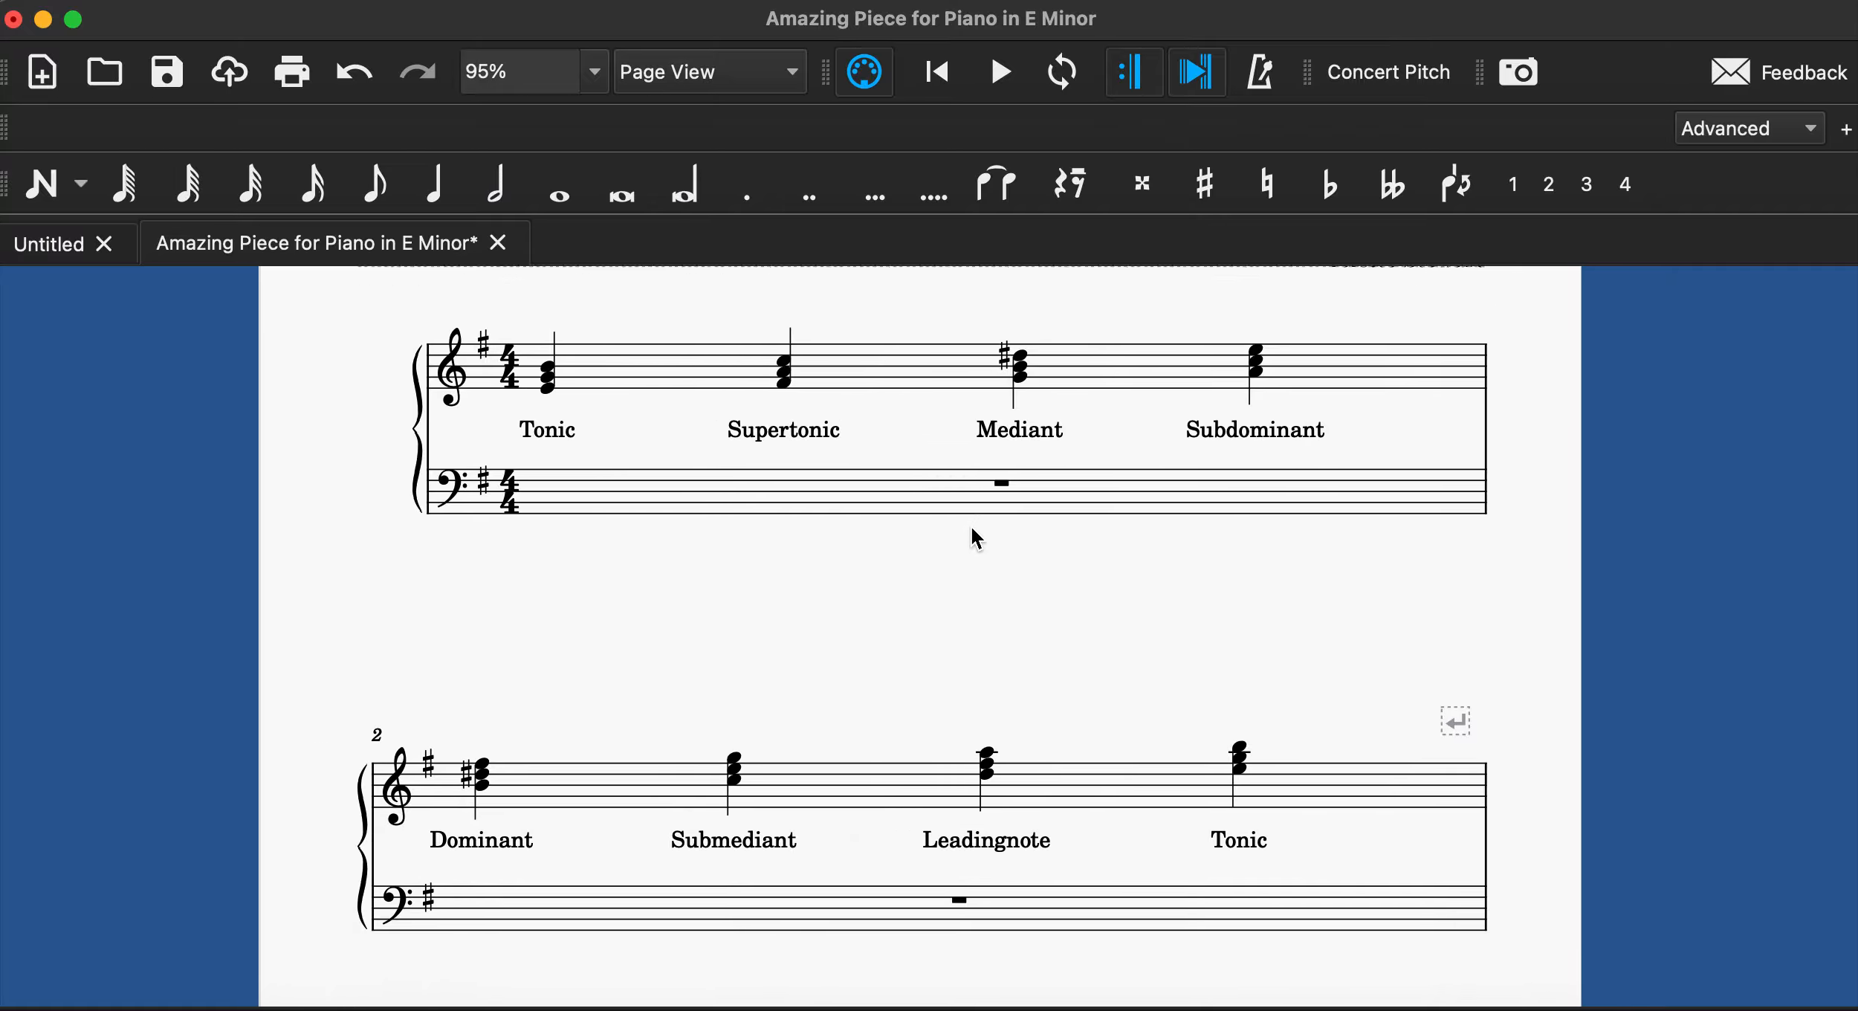
{"action": "scroll", "coordinate": [971, 528], "scroll_direction": "up", "scroll_amount": 2}
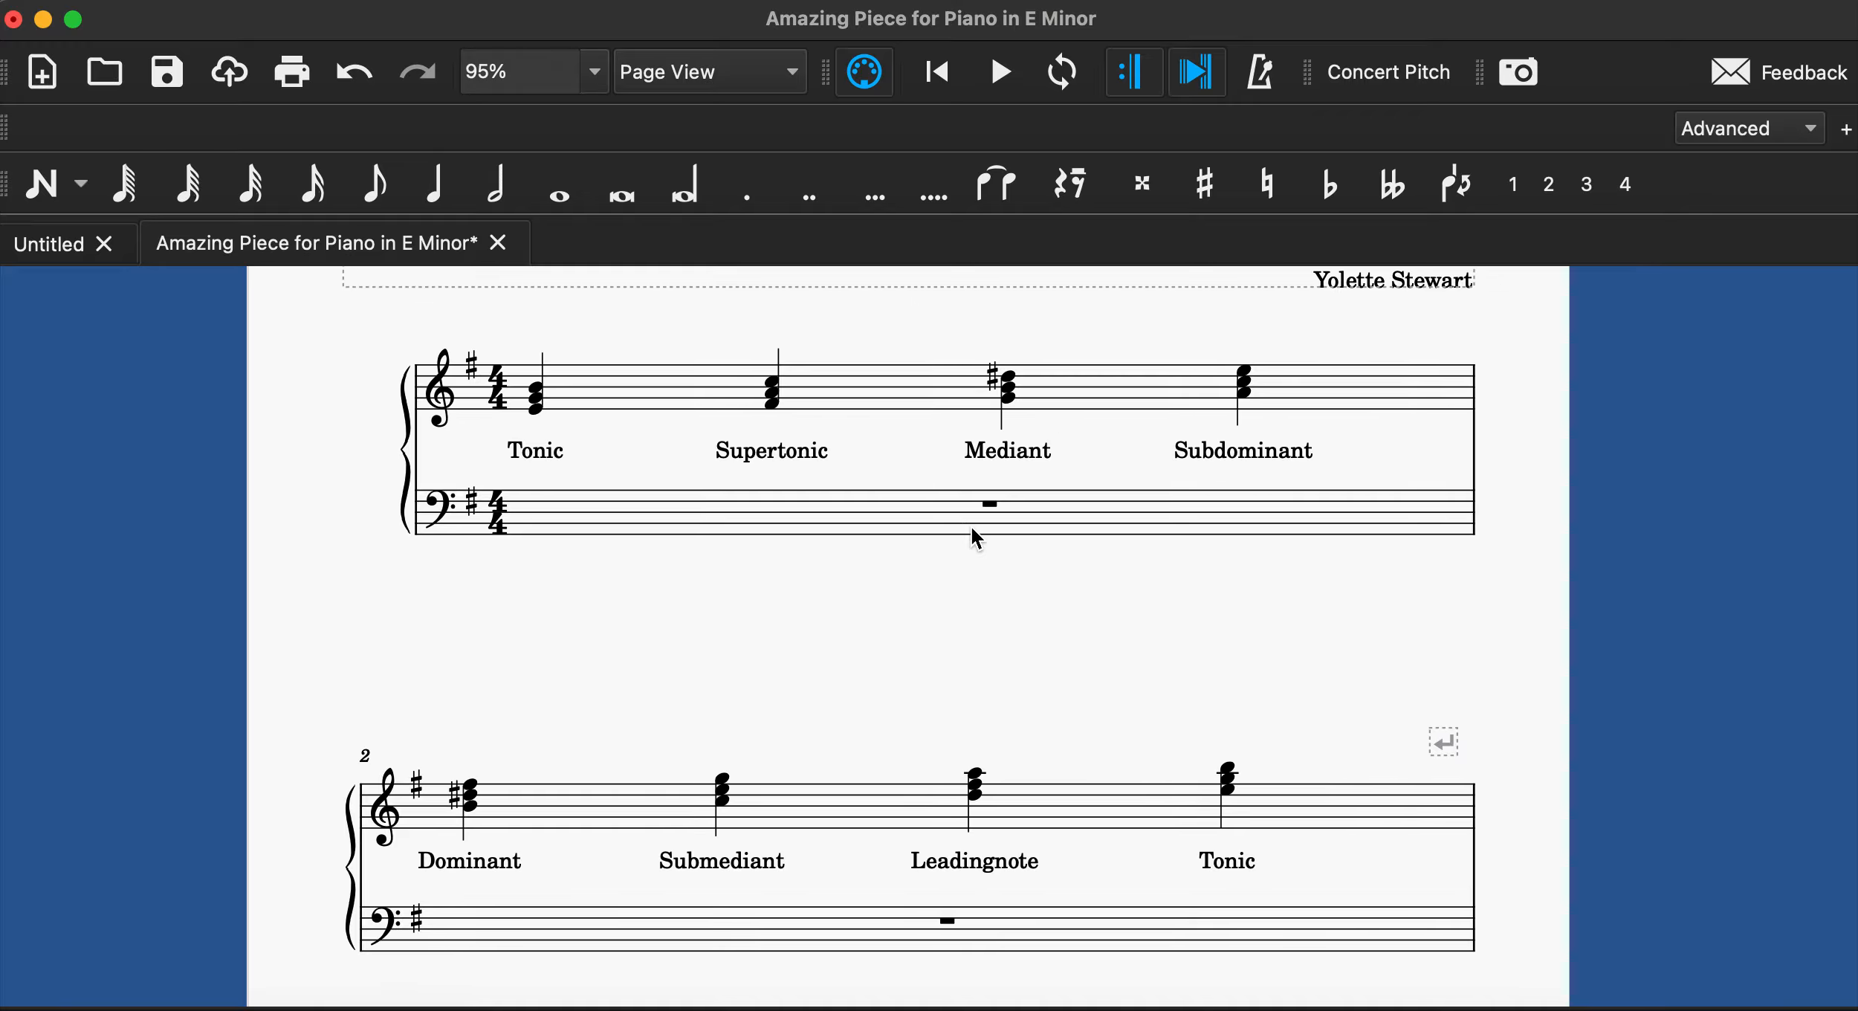
{"action": "scroll", "coordinate": [972, 529], "scroll_direction": "right", "scroll_amount": 2}
{"action": "scroll", "coordinate": [972, 529], "scroll_direction": "down", "scroll_amount": 1}
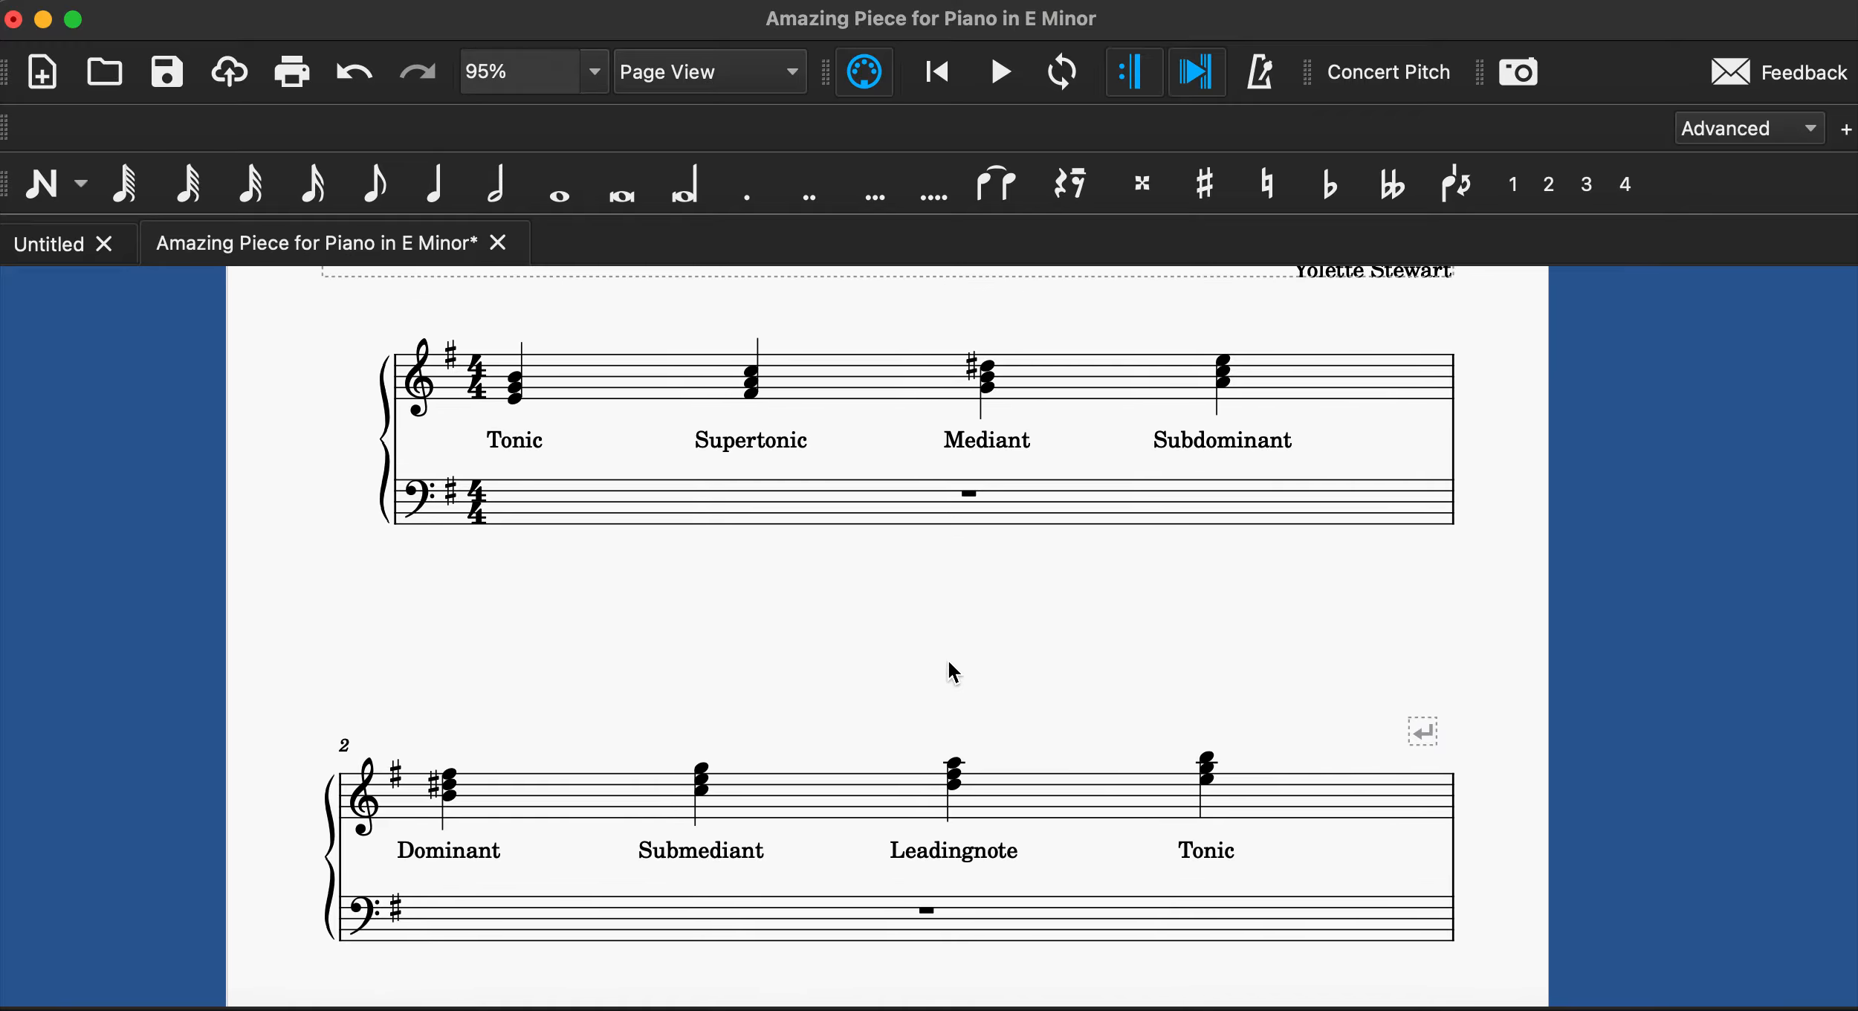
{"action": "scroll", "coordinate": [947, 659], "scroll_direction": "left", "scroll_amount": 1}
{"action": "scroll", "coordinate": [948, 660], "scroll_direction": "up", "scroll_amount": 1}
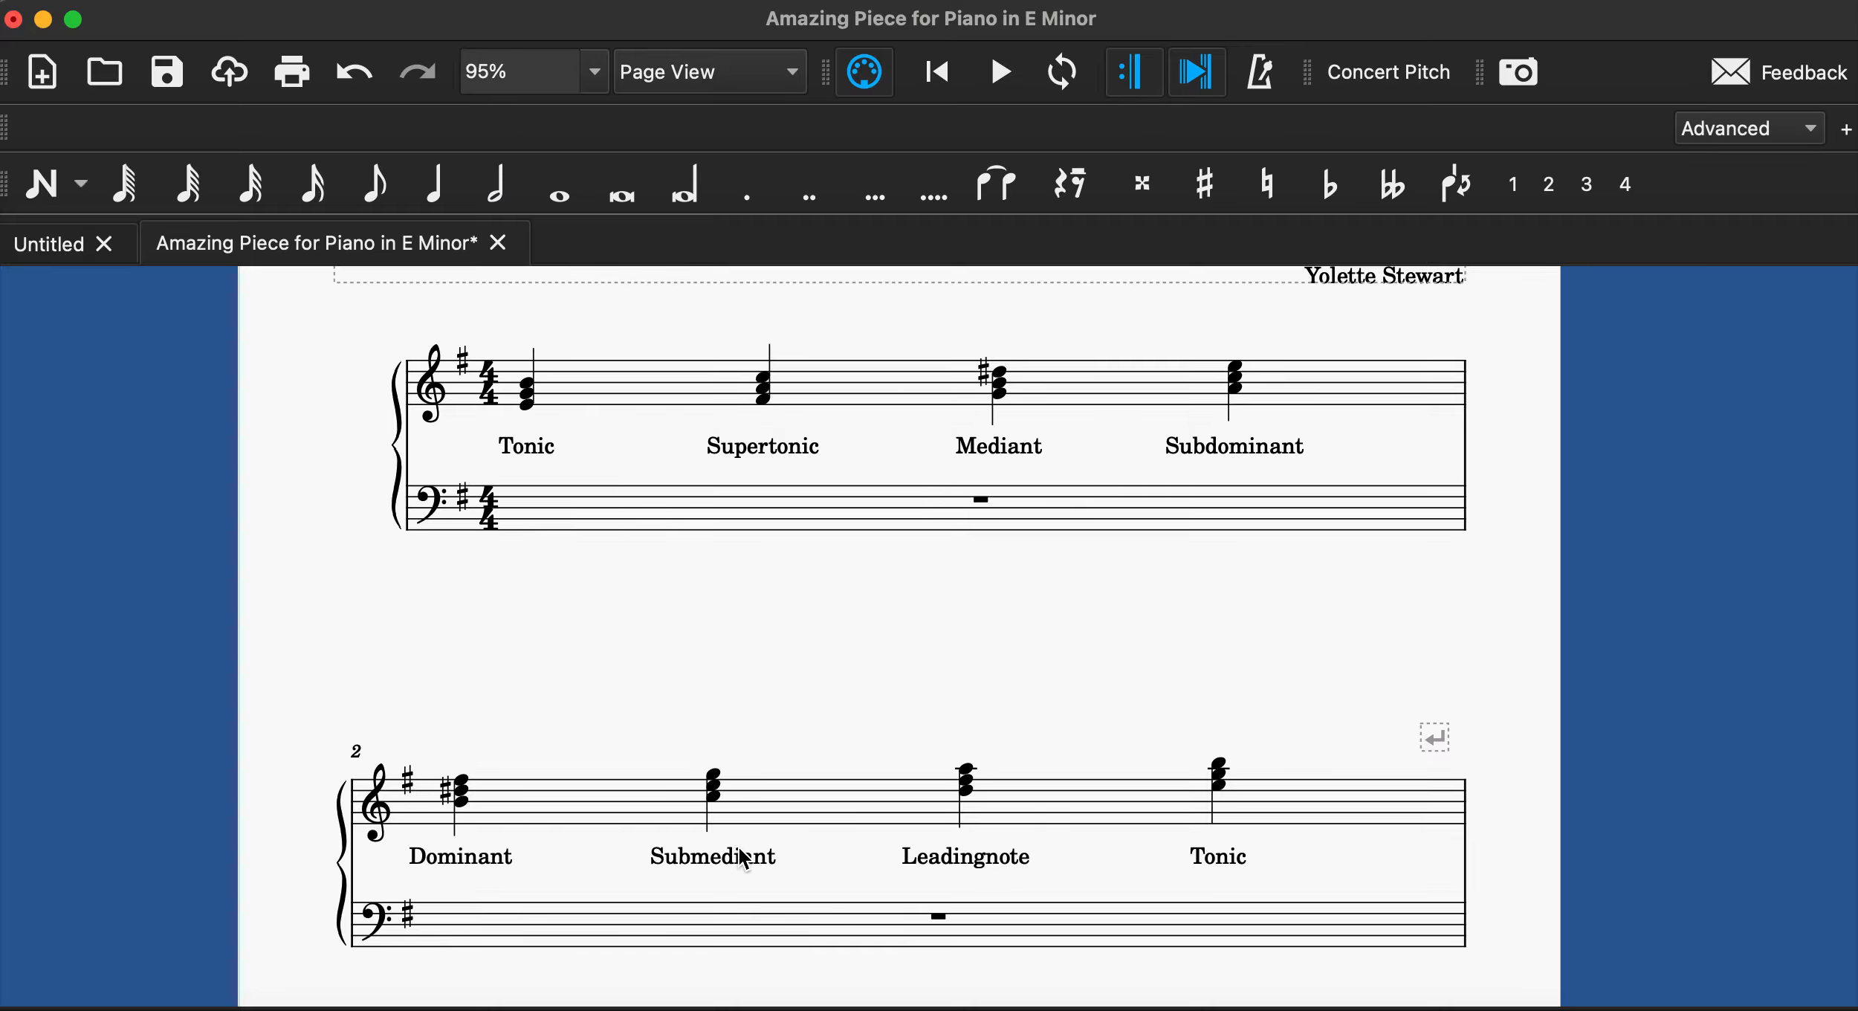
{"action": "scroll", "coordinate": [741, 856], "scroll_direction": "down", "scroll_amount": 1}
{"action": "scroll", "coordinate": [741, 856], "scroll_direction": "left", "scroll_amount": 1}
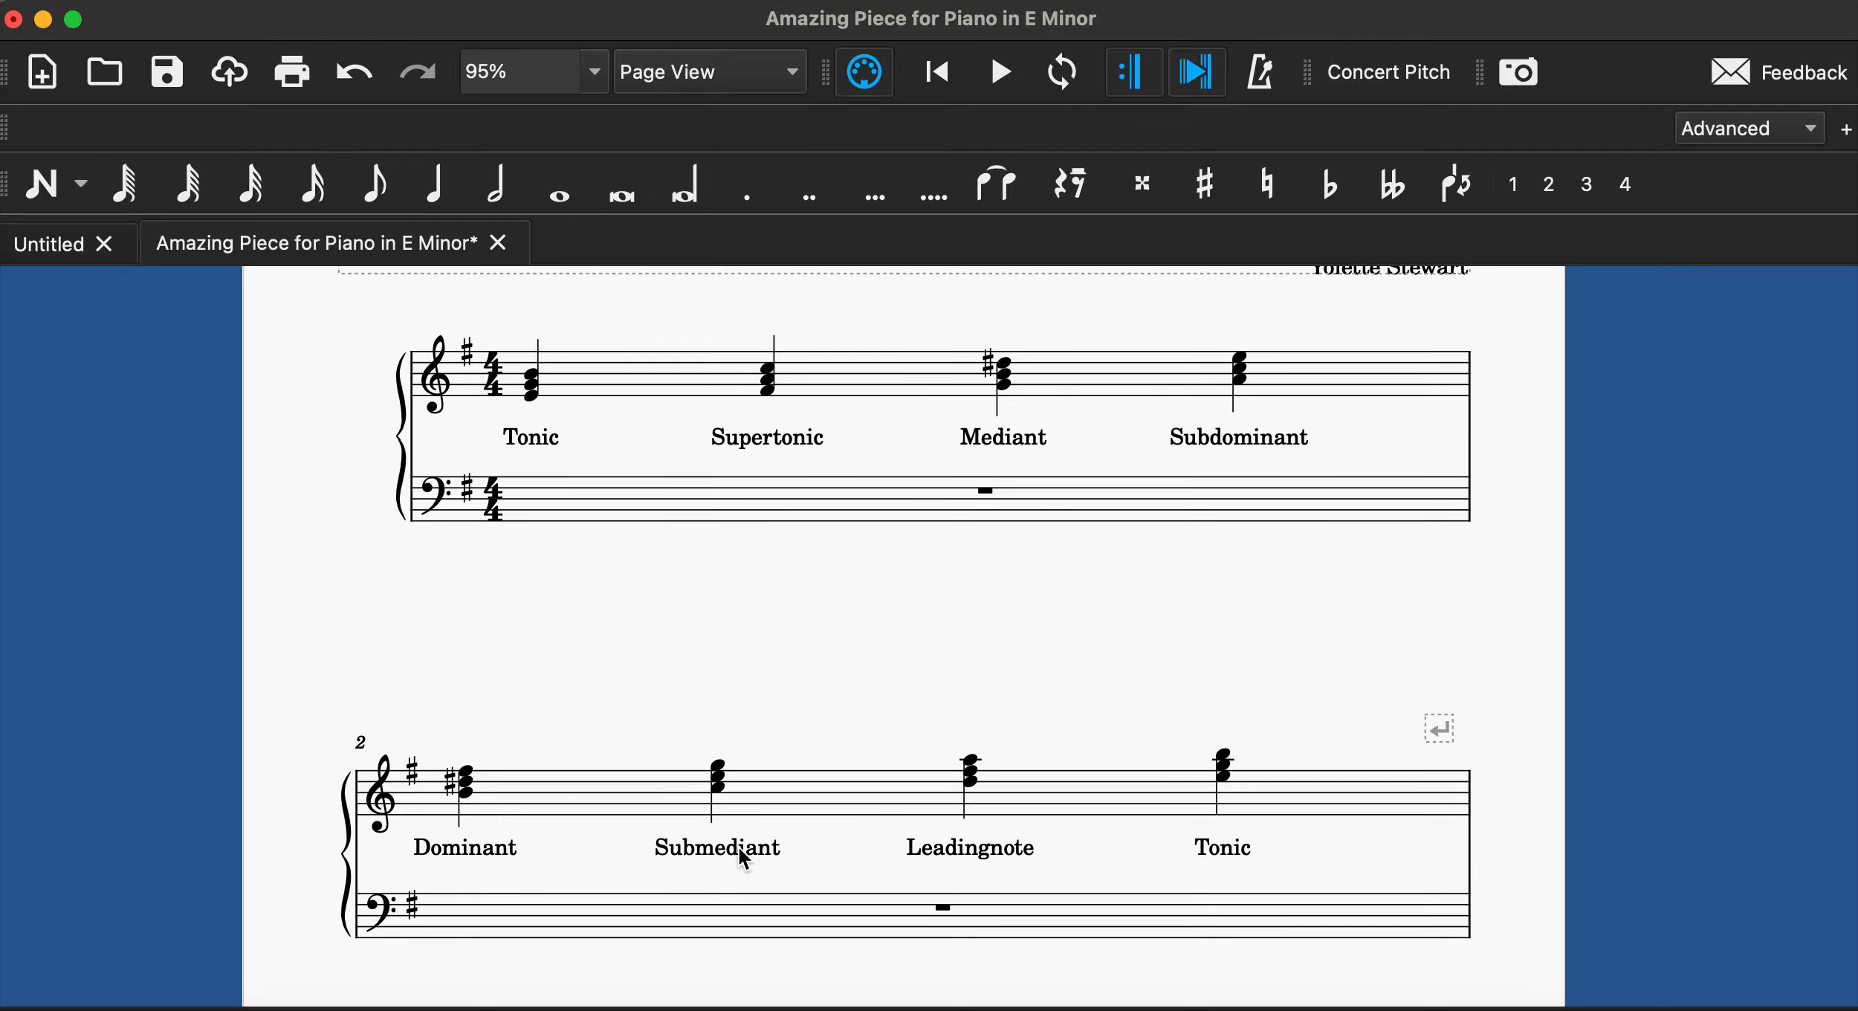
{"action": "scroll", "coordinate": [738, 848], "scroll_direction": "down", "scroll_amount": 1}
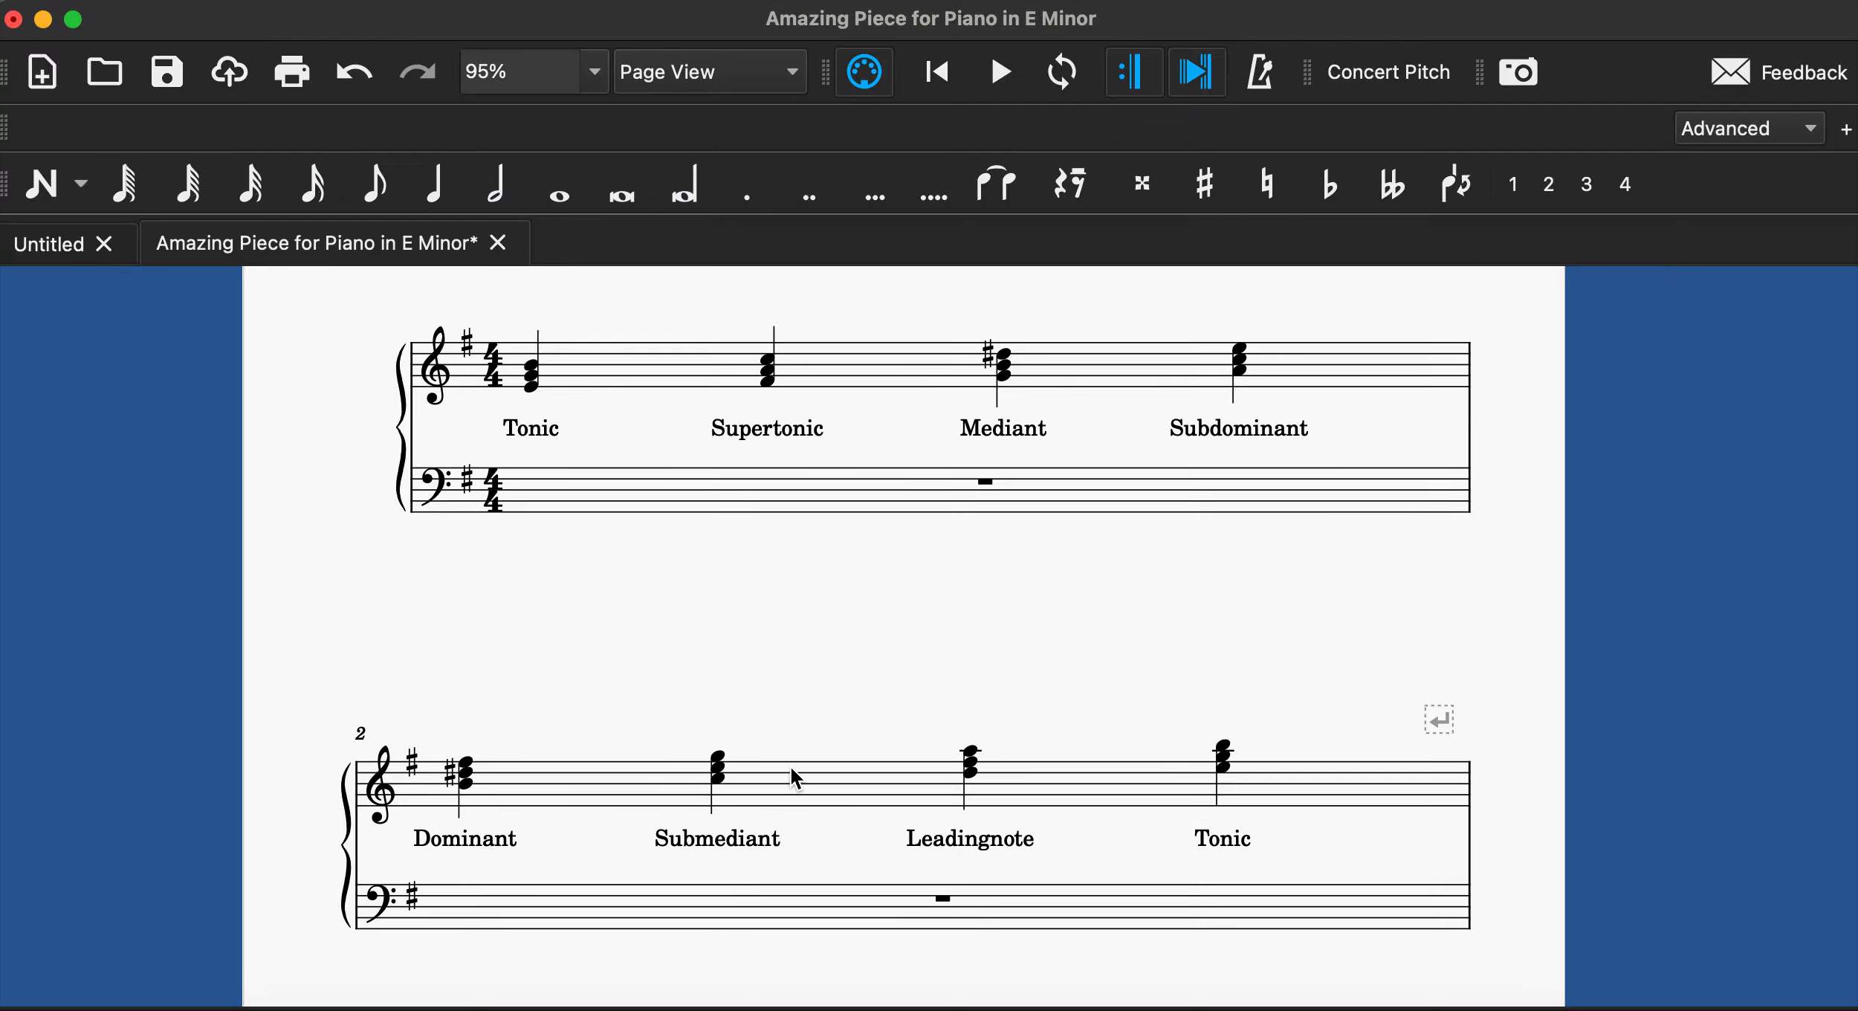
{"action": "scroll", "coordinate": [792, 773], "scroll_direction": "down", "scroll_amount": 10}
{"action": "scroll", "coordinate": [792, 772], "scroll_direction": "up", "scroll_amount": 8}
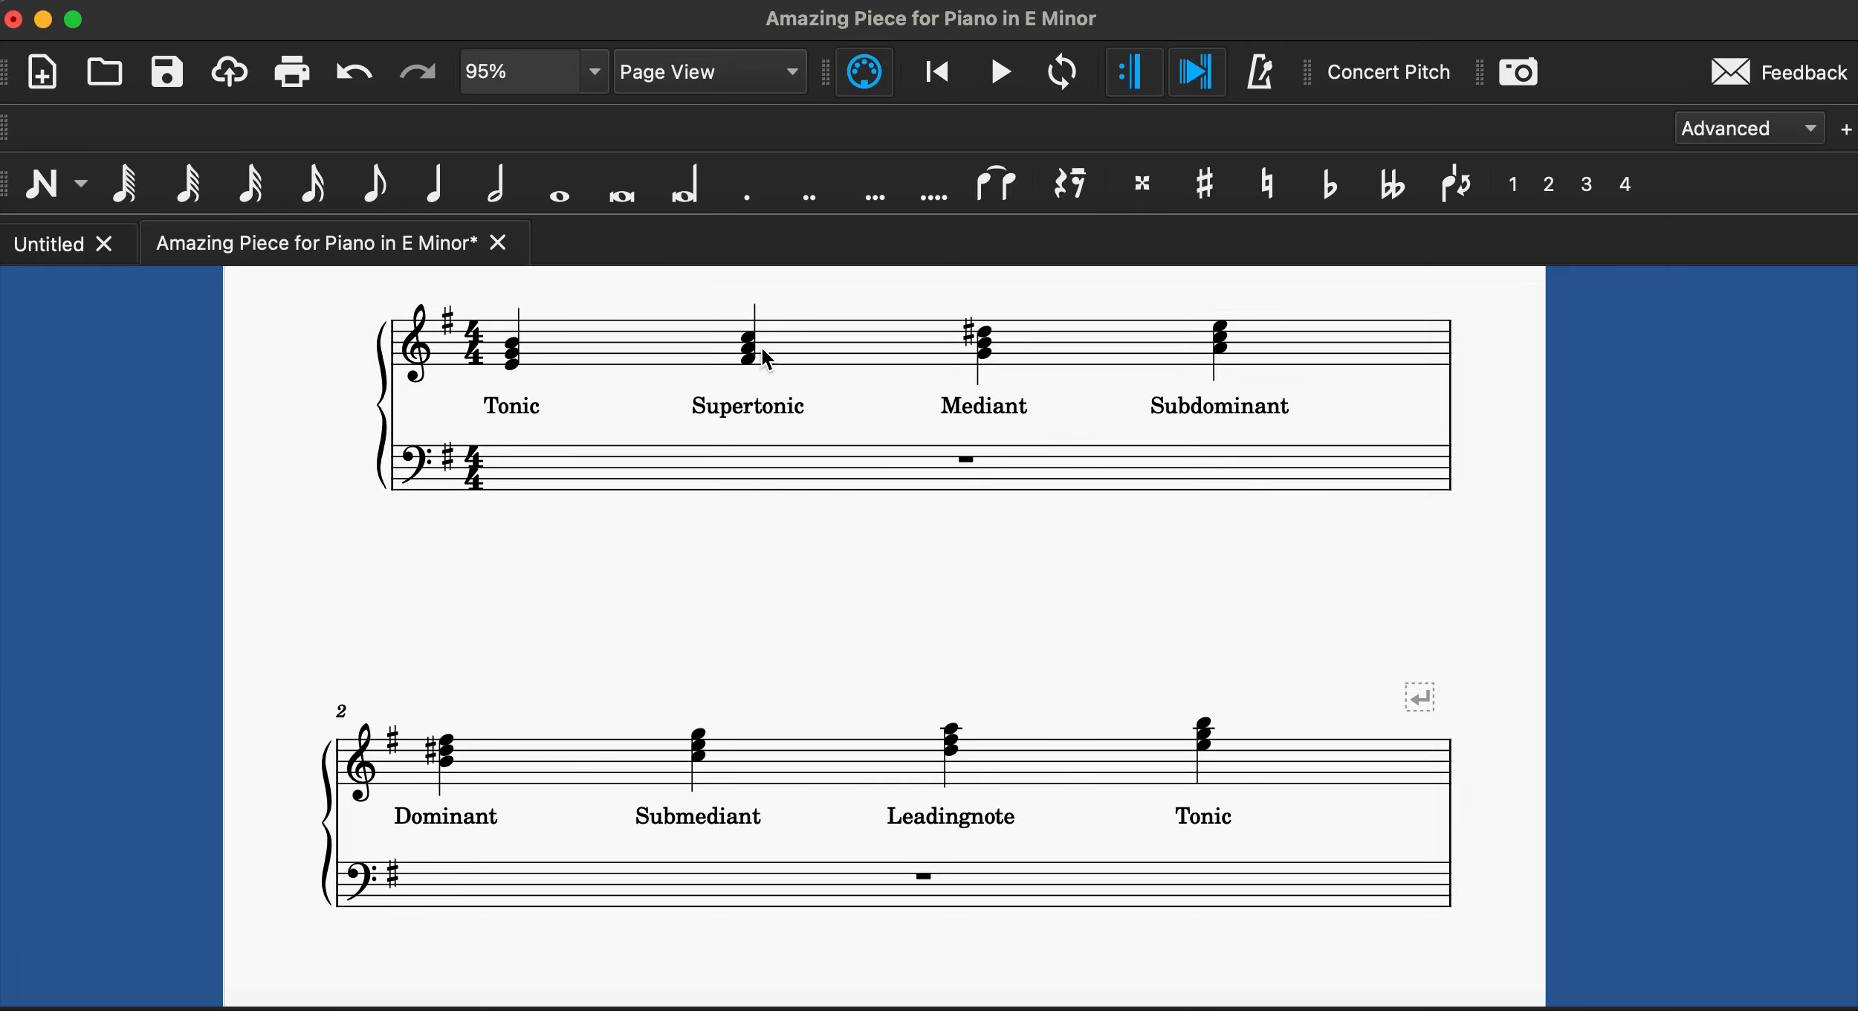
Enter the treble melody of bar 3 as crotchets E and F, quavers G and F, and a crotchet E.
{"action": "scroll", "coordinate": [738, 762], "scroll_direction": "down", "scroll_amount": 20}
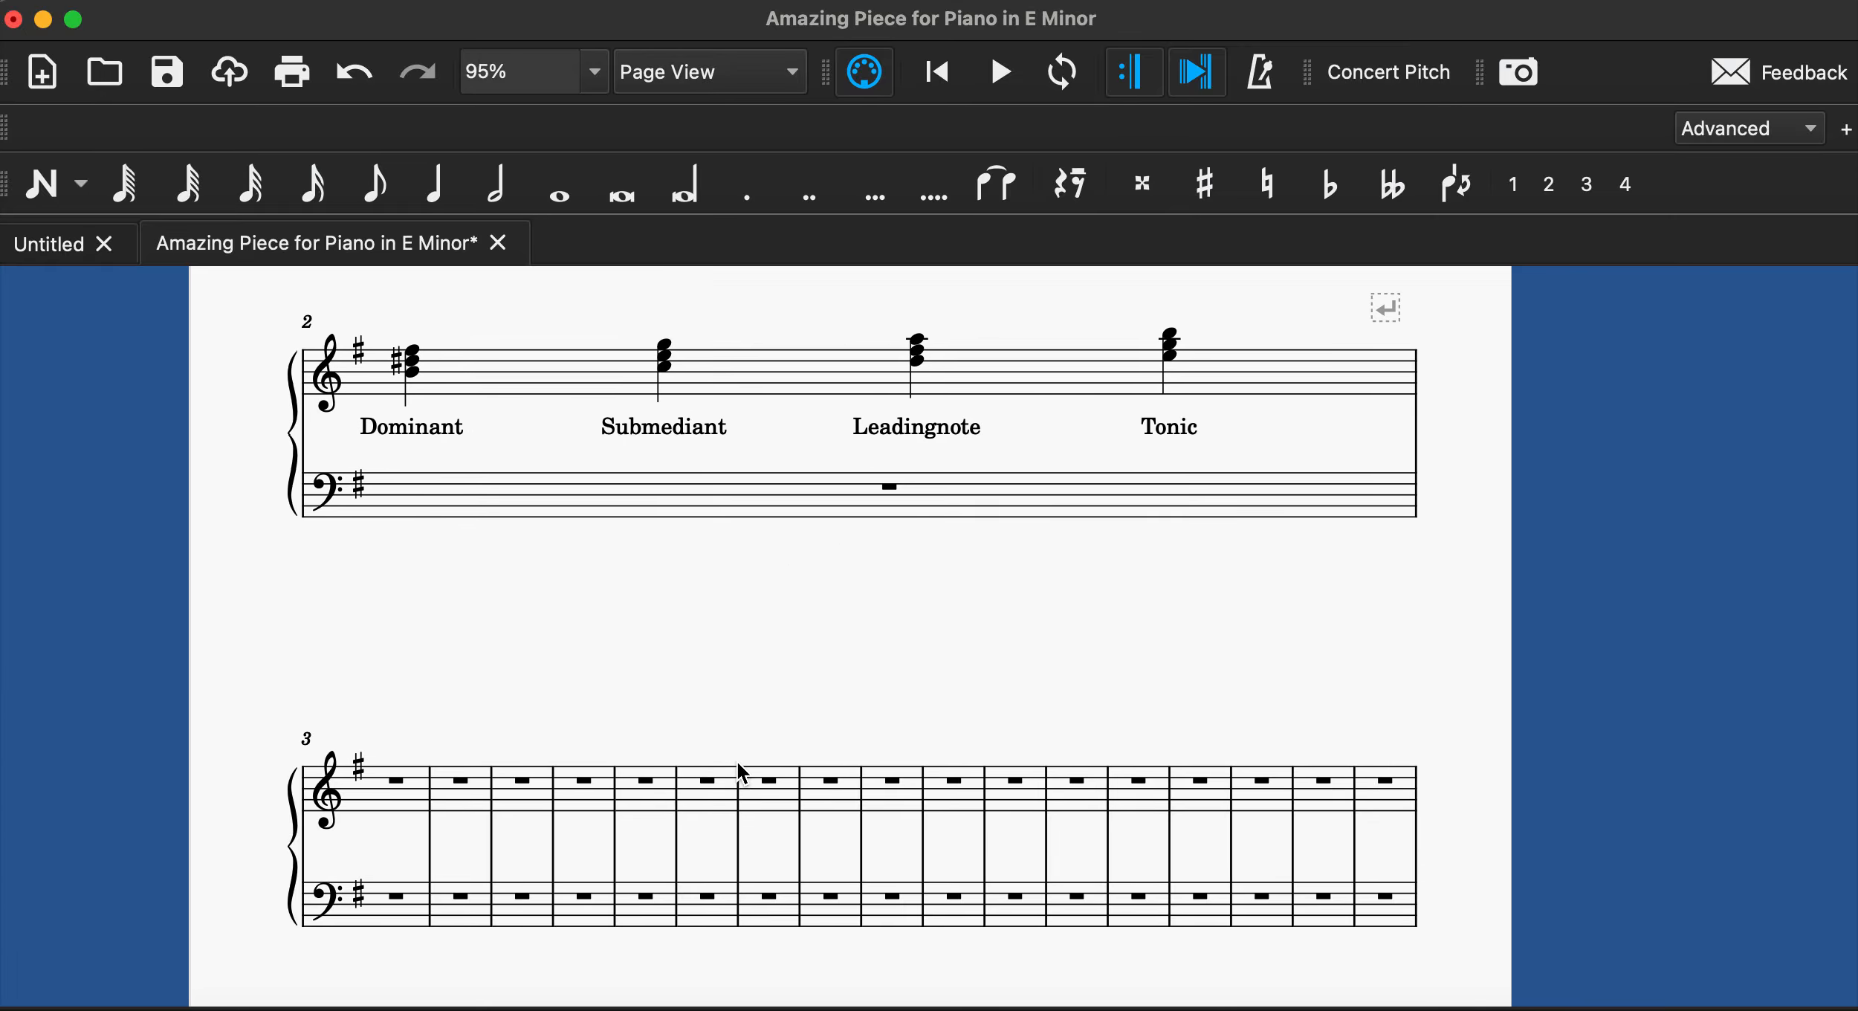
{"action": "left_click", "coordinate": [437, 775]}
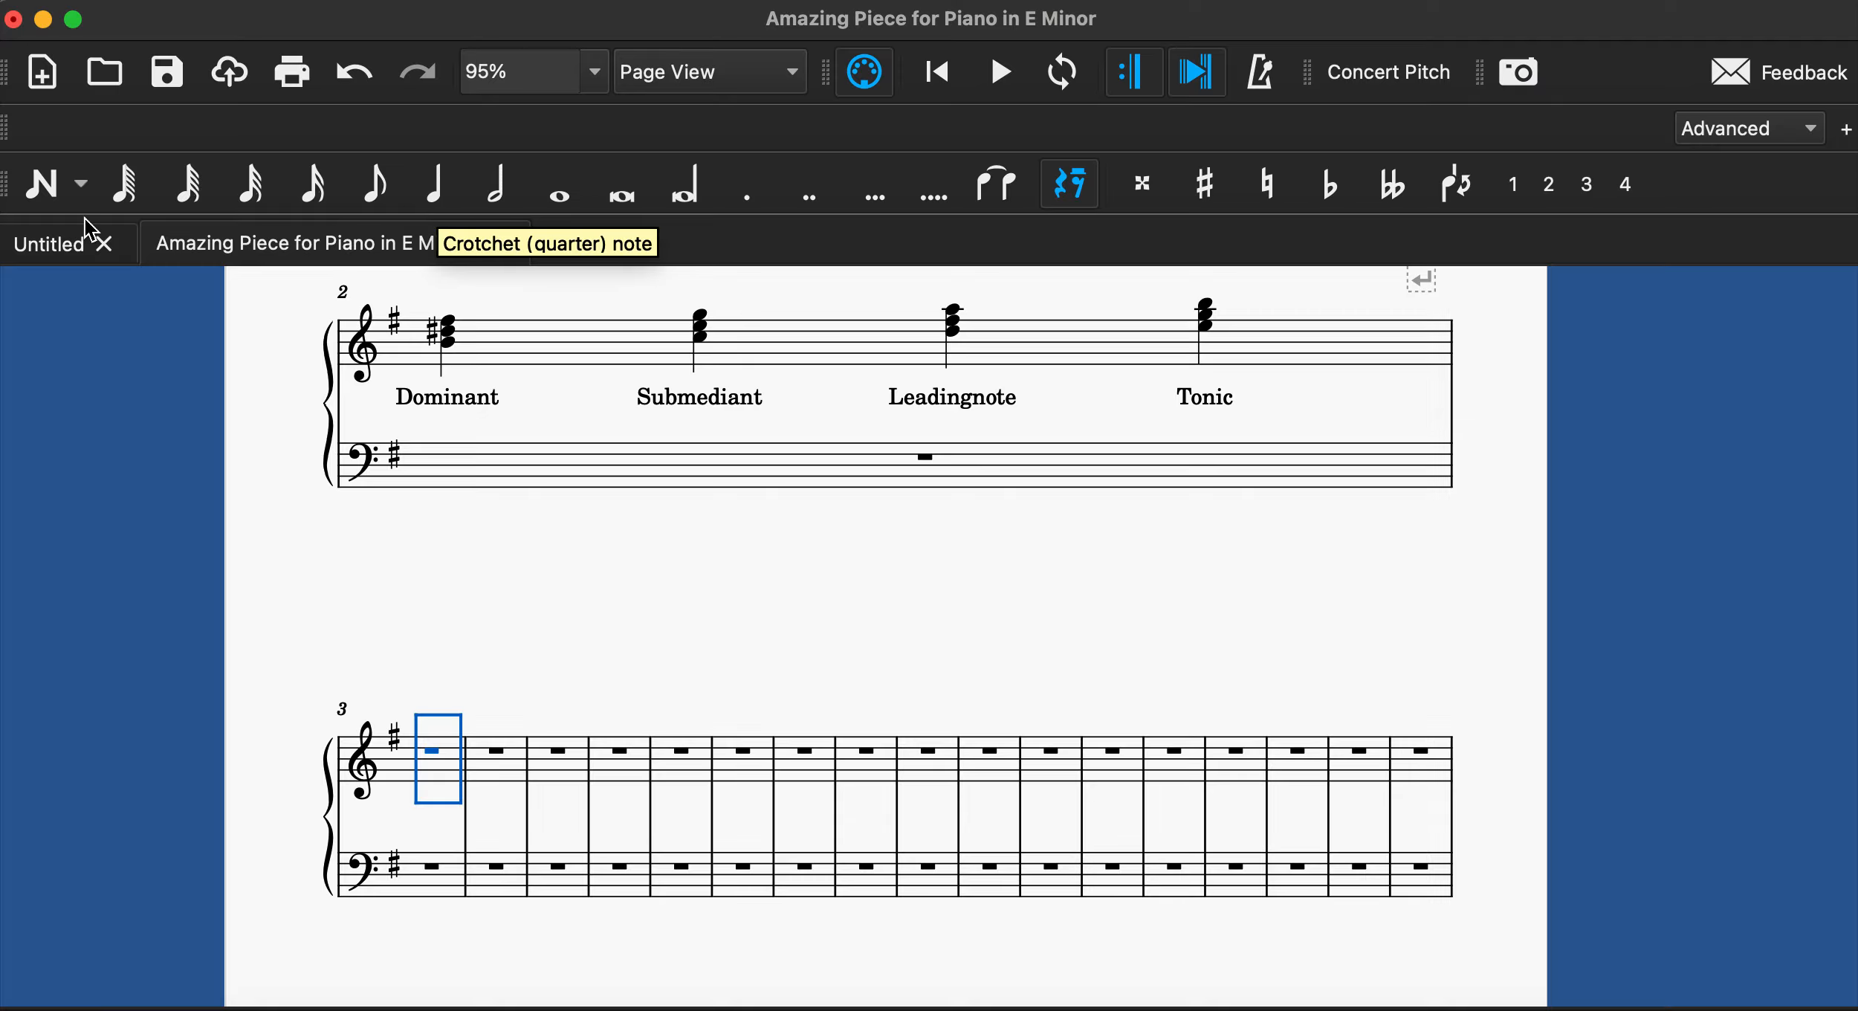
{"action": "left_click", "coordinate": [45, 183]}
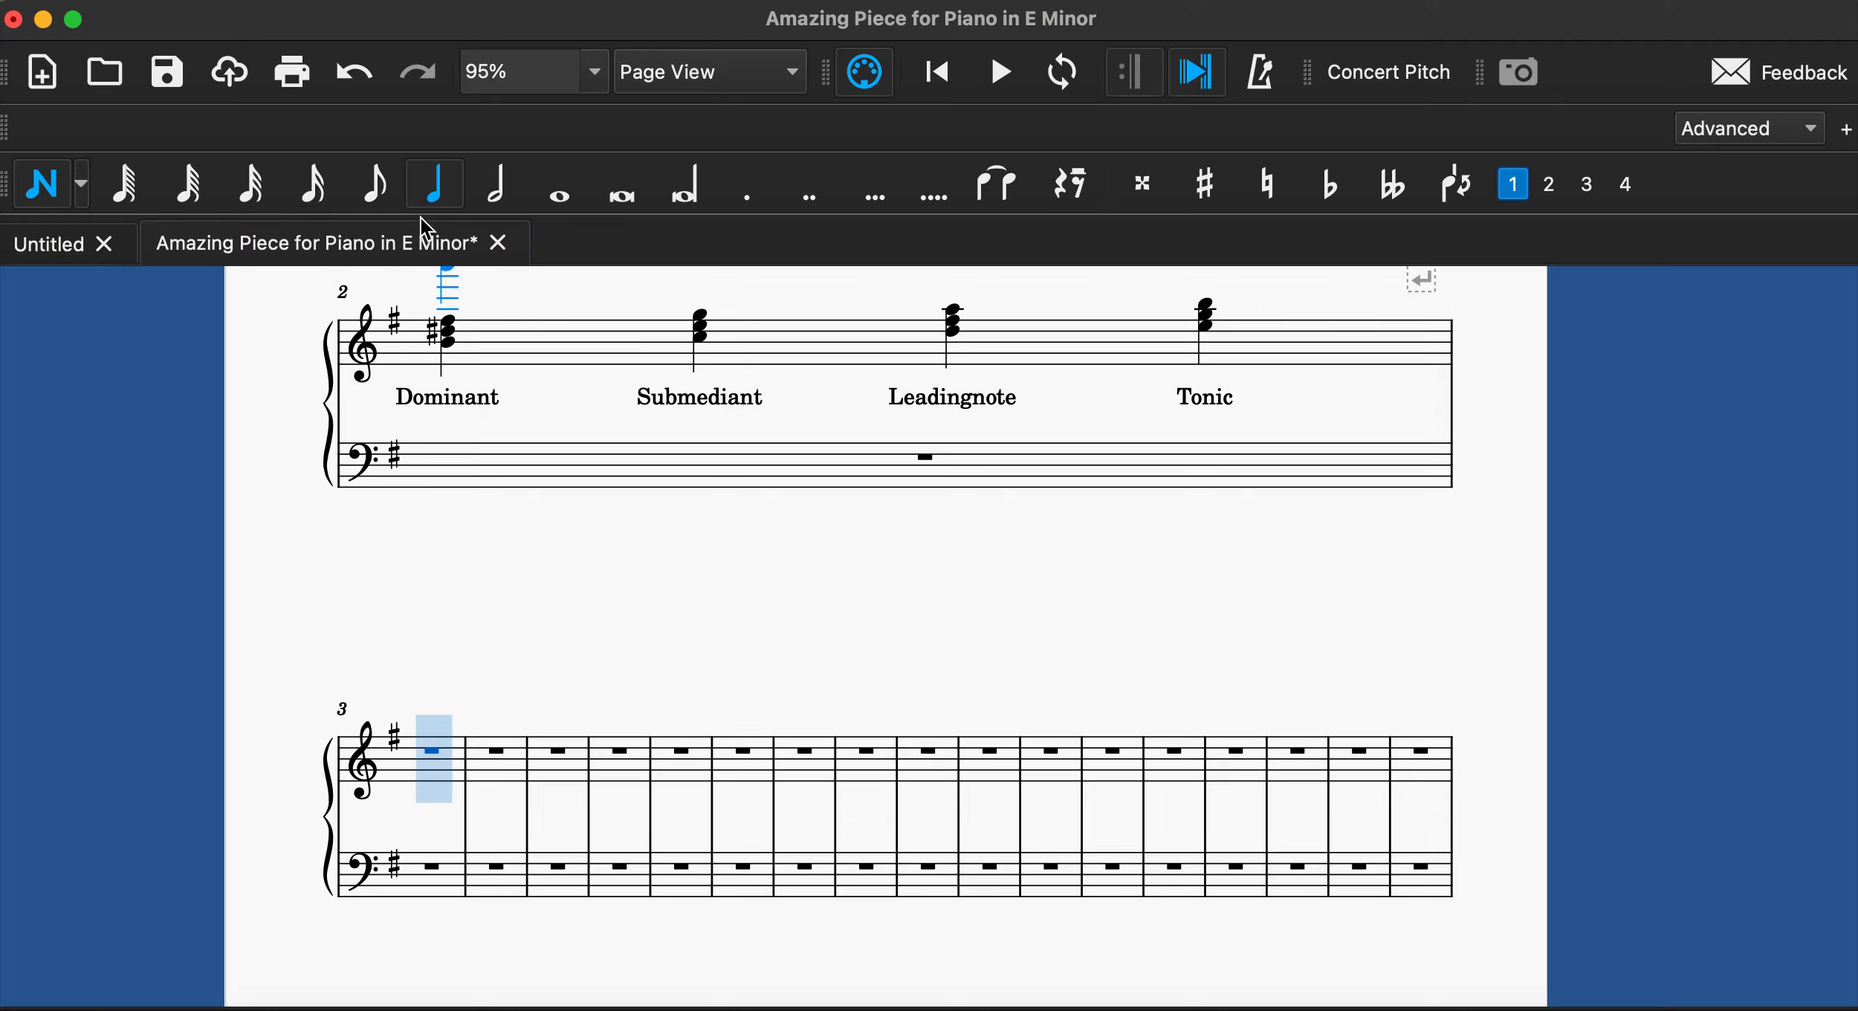
{"action": "left_click", "coordinate": [409, 776]}
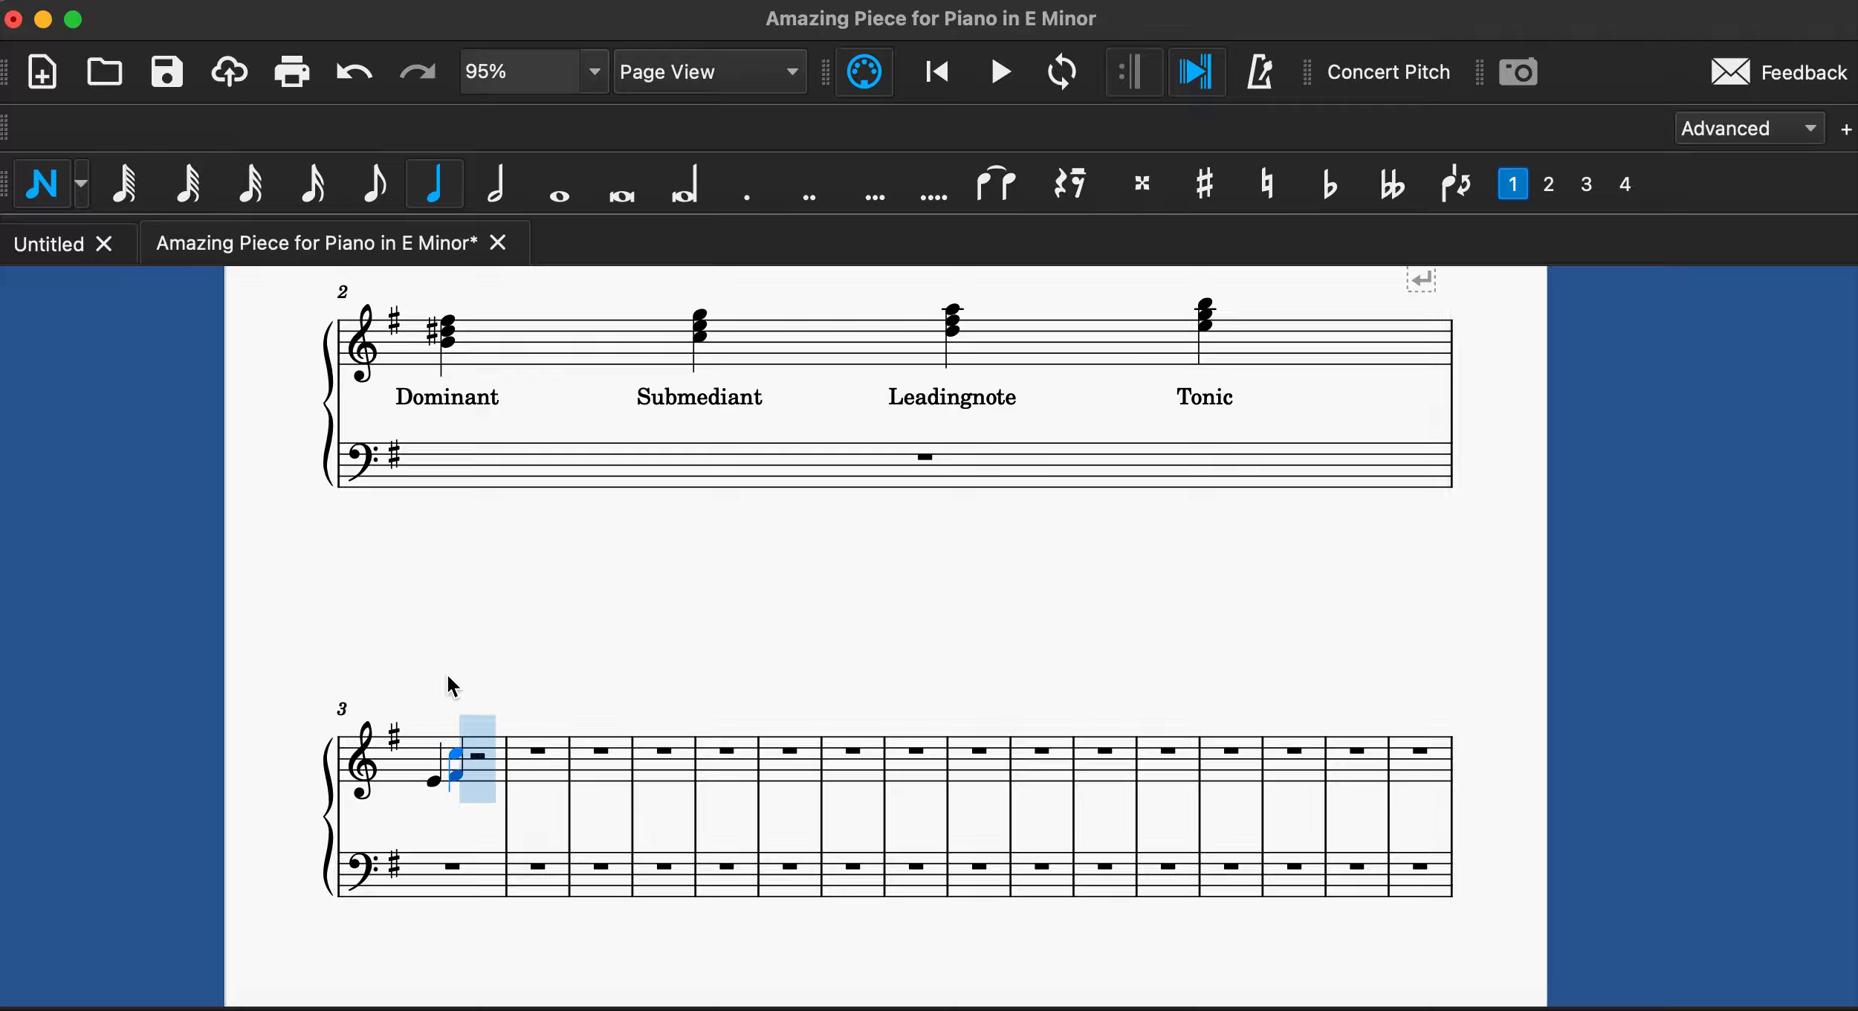
{"action": "left_click", "coordinate": [381, 195]}
{"action": "key", "text": "g"}
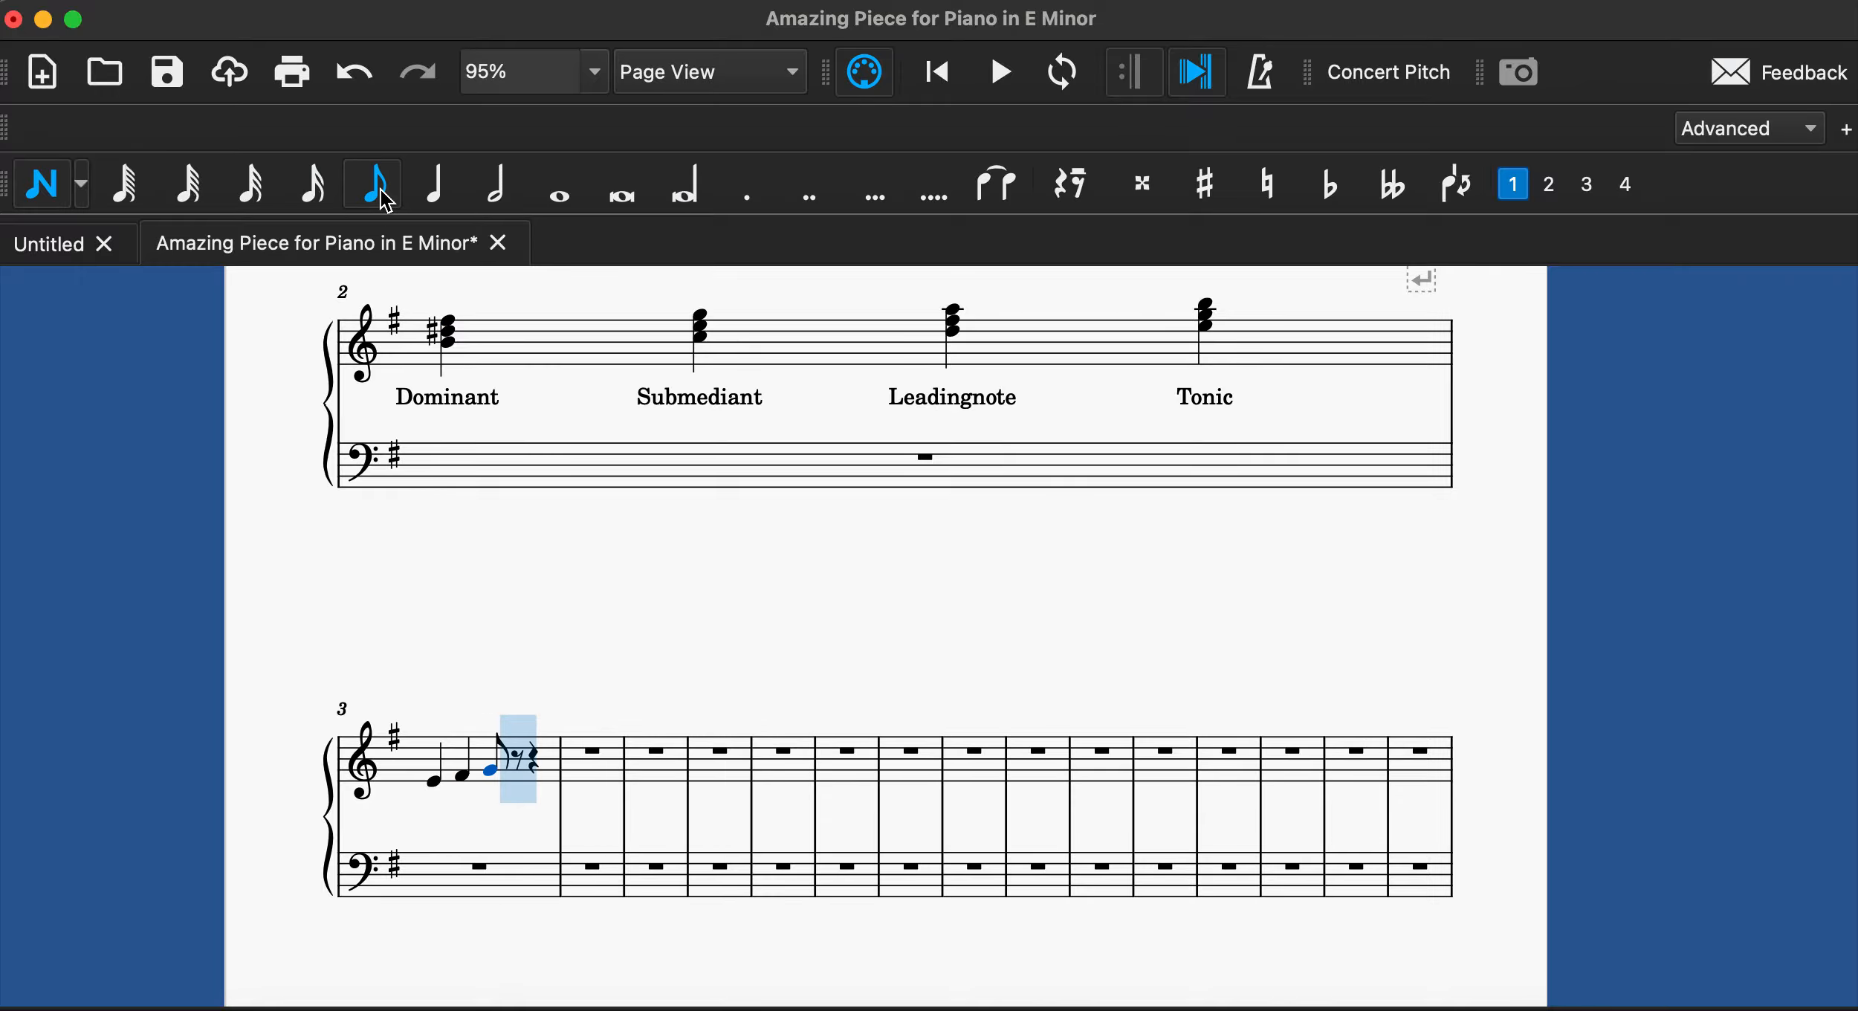
{"action": "key", "text": "f"}
{"action": "left_click", "coordinate": [443, 204]}
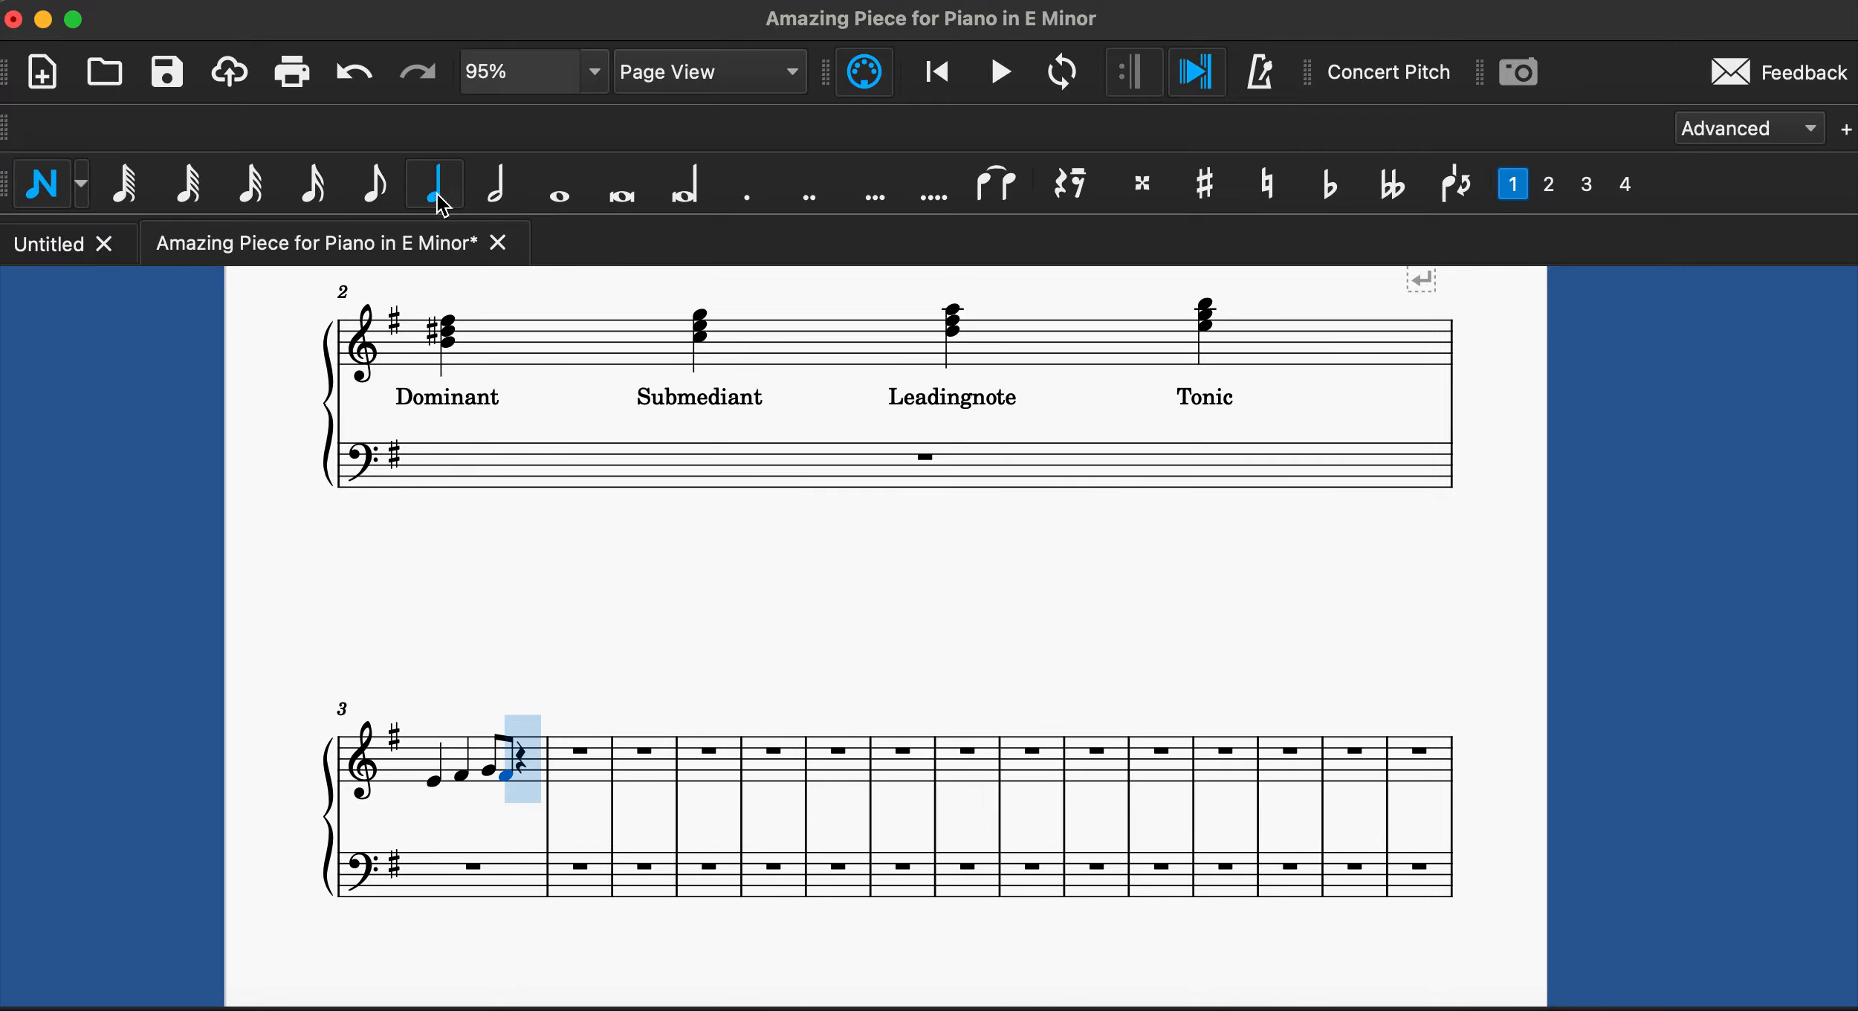
{"action": "key", "text": "e"}
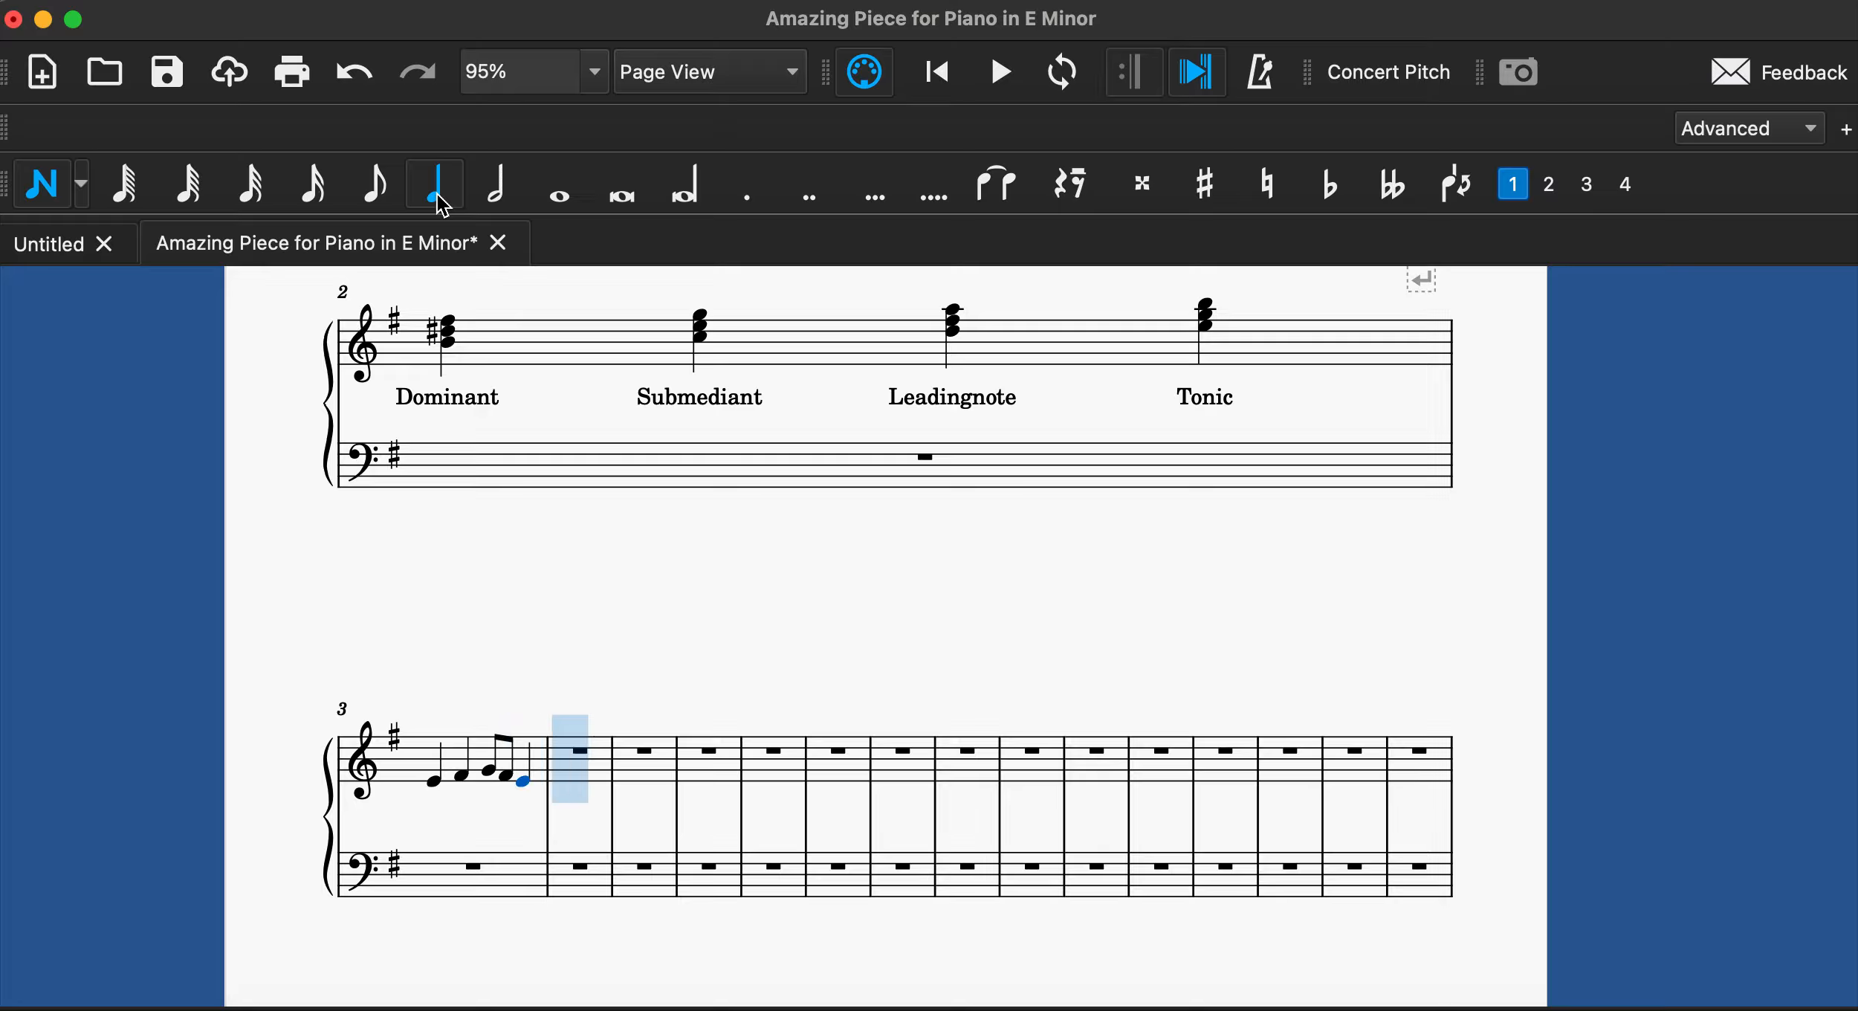
Fill the first two beats of treble bar 4 with the quavers A, B, C and B.
{"action": "left_click", "coordinate": [382, 193]}
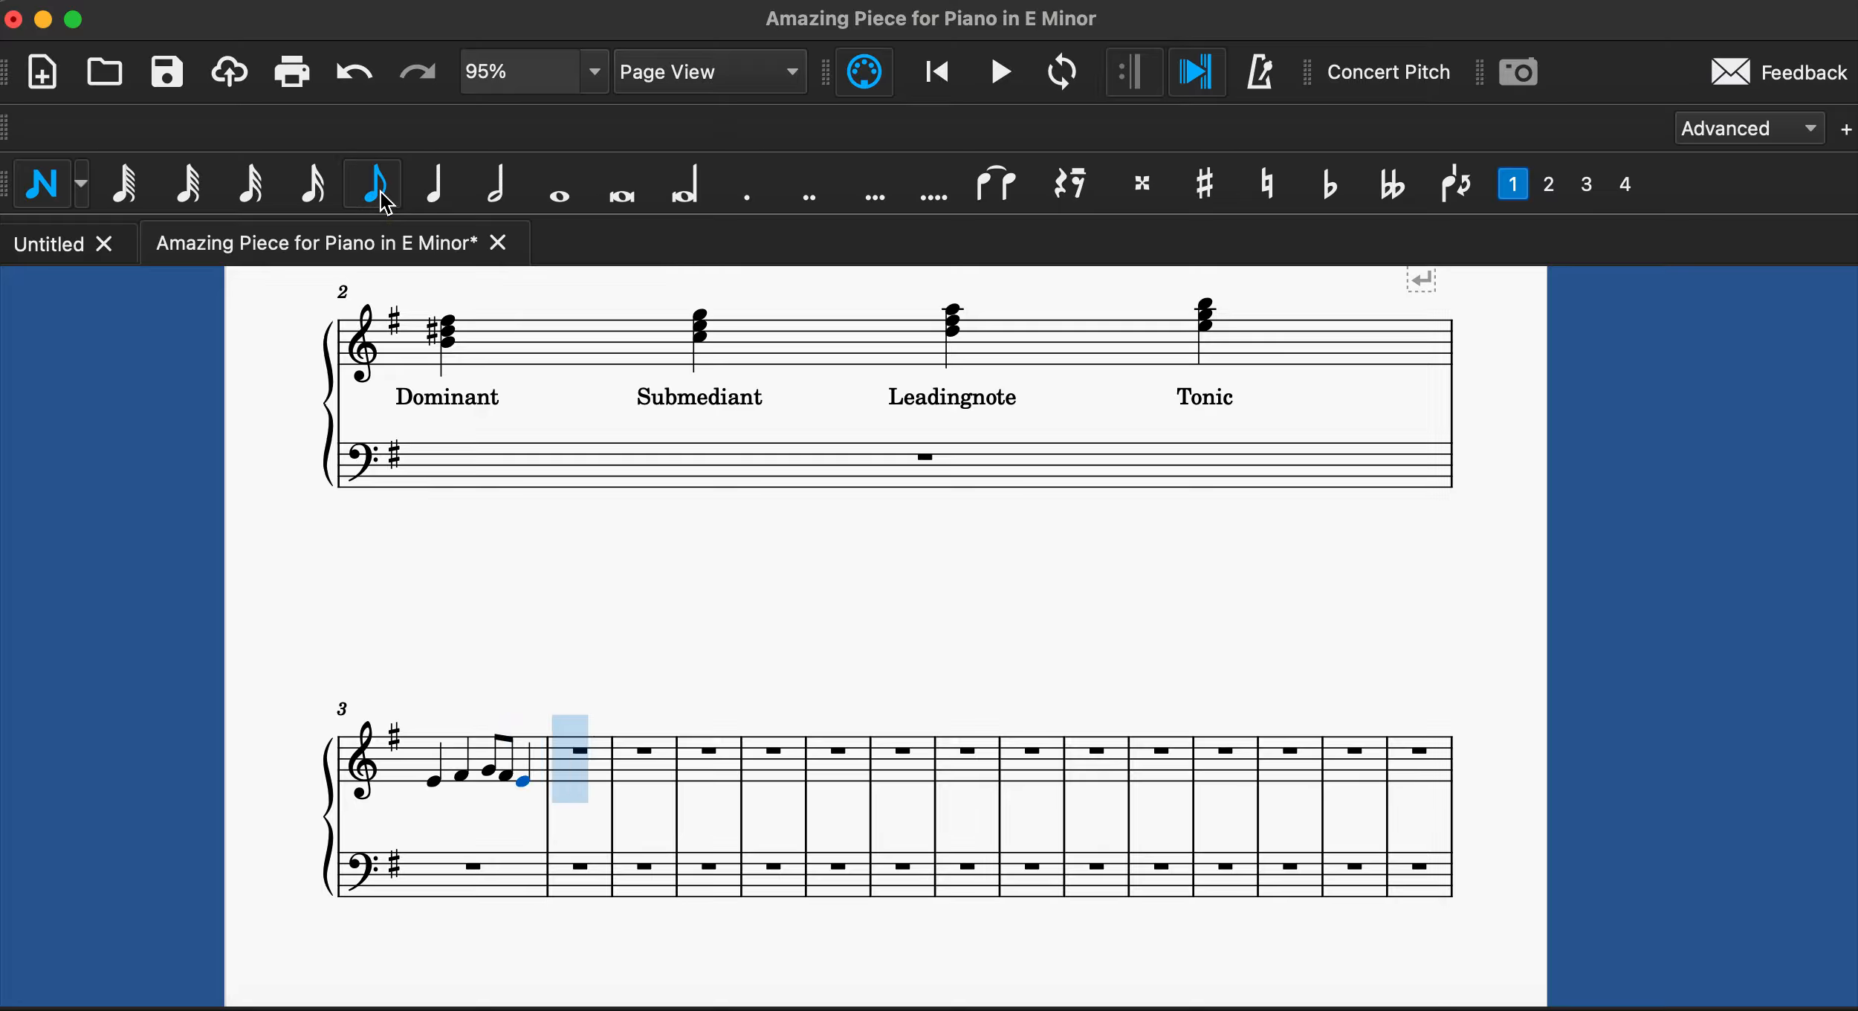
{"action": "left_click", "coordinate": [575, 765]}
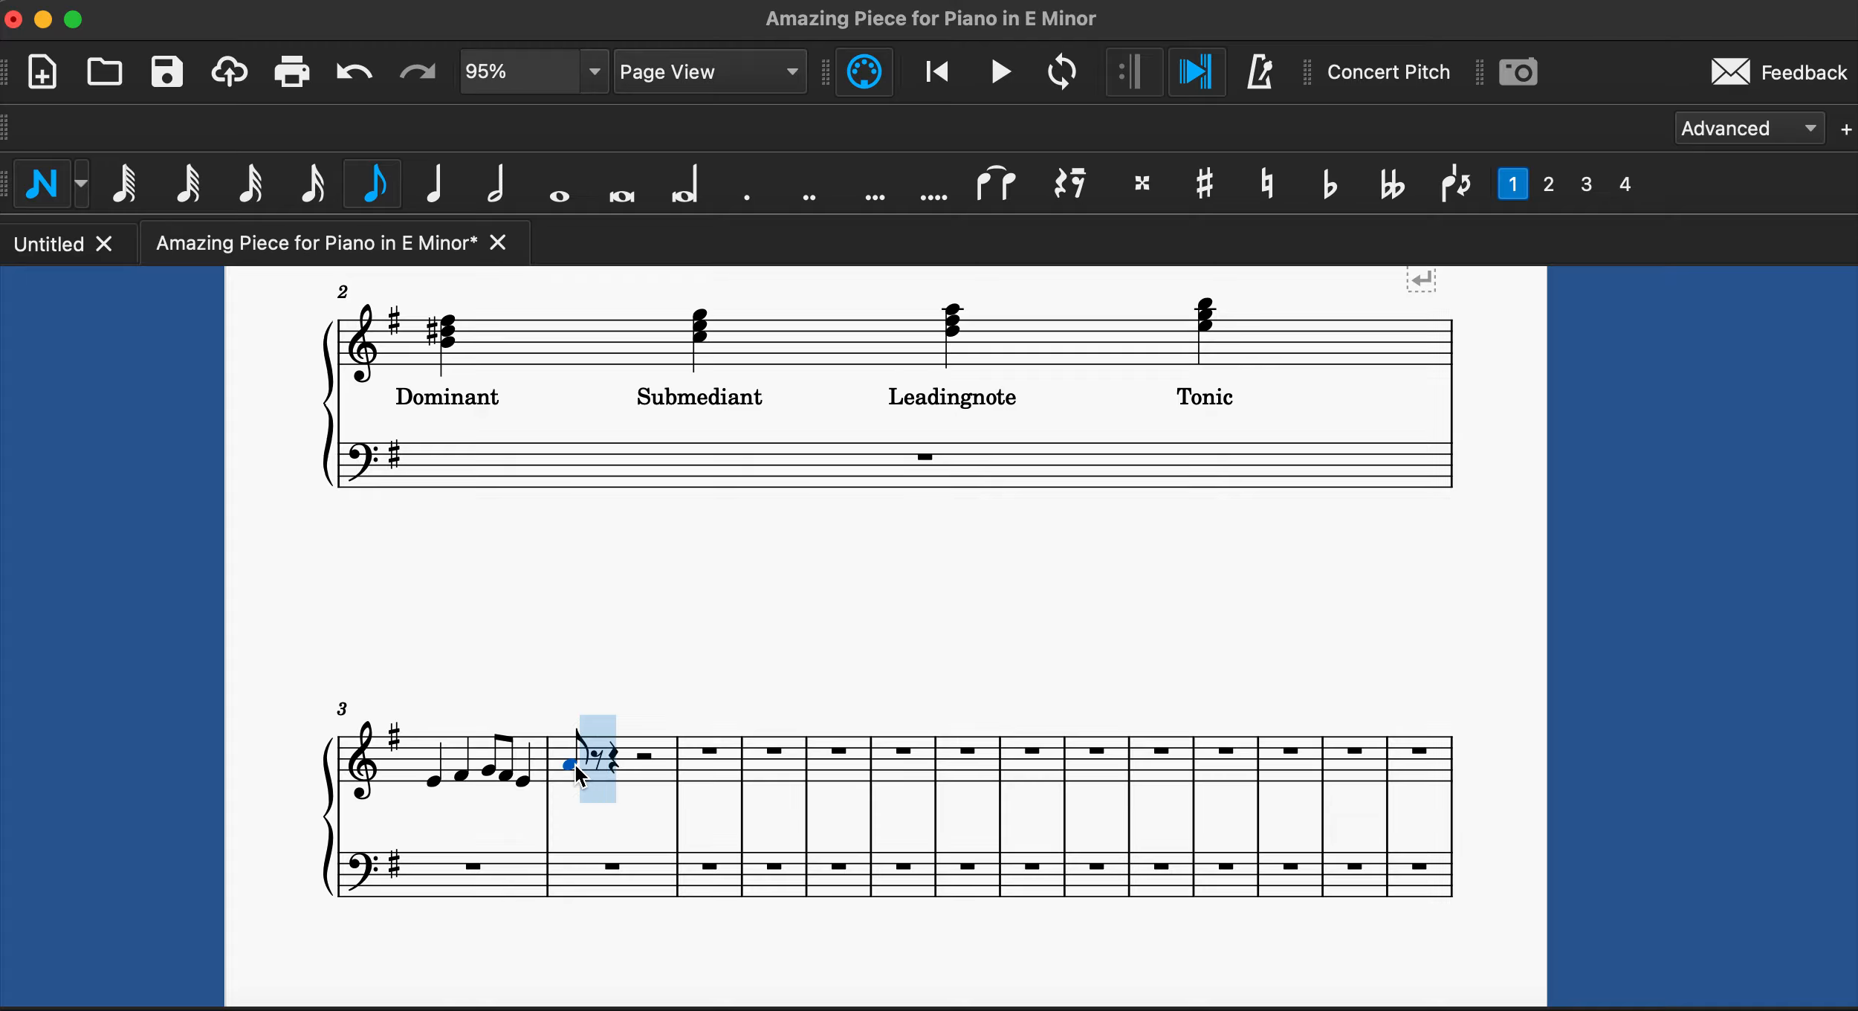
{"action": "key", "text": "f"}
{"action": "key", "text": "c"}
{"action": "key", "text": "b"}
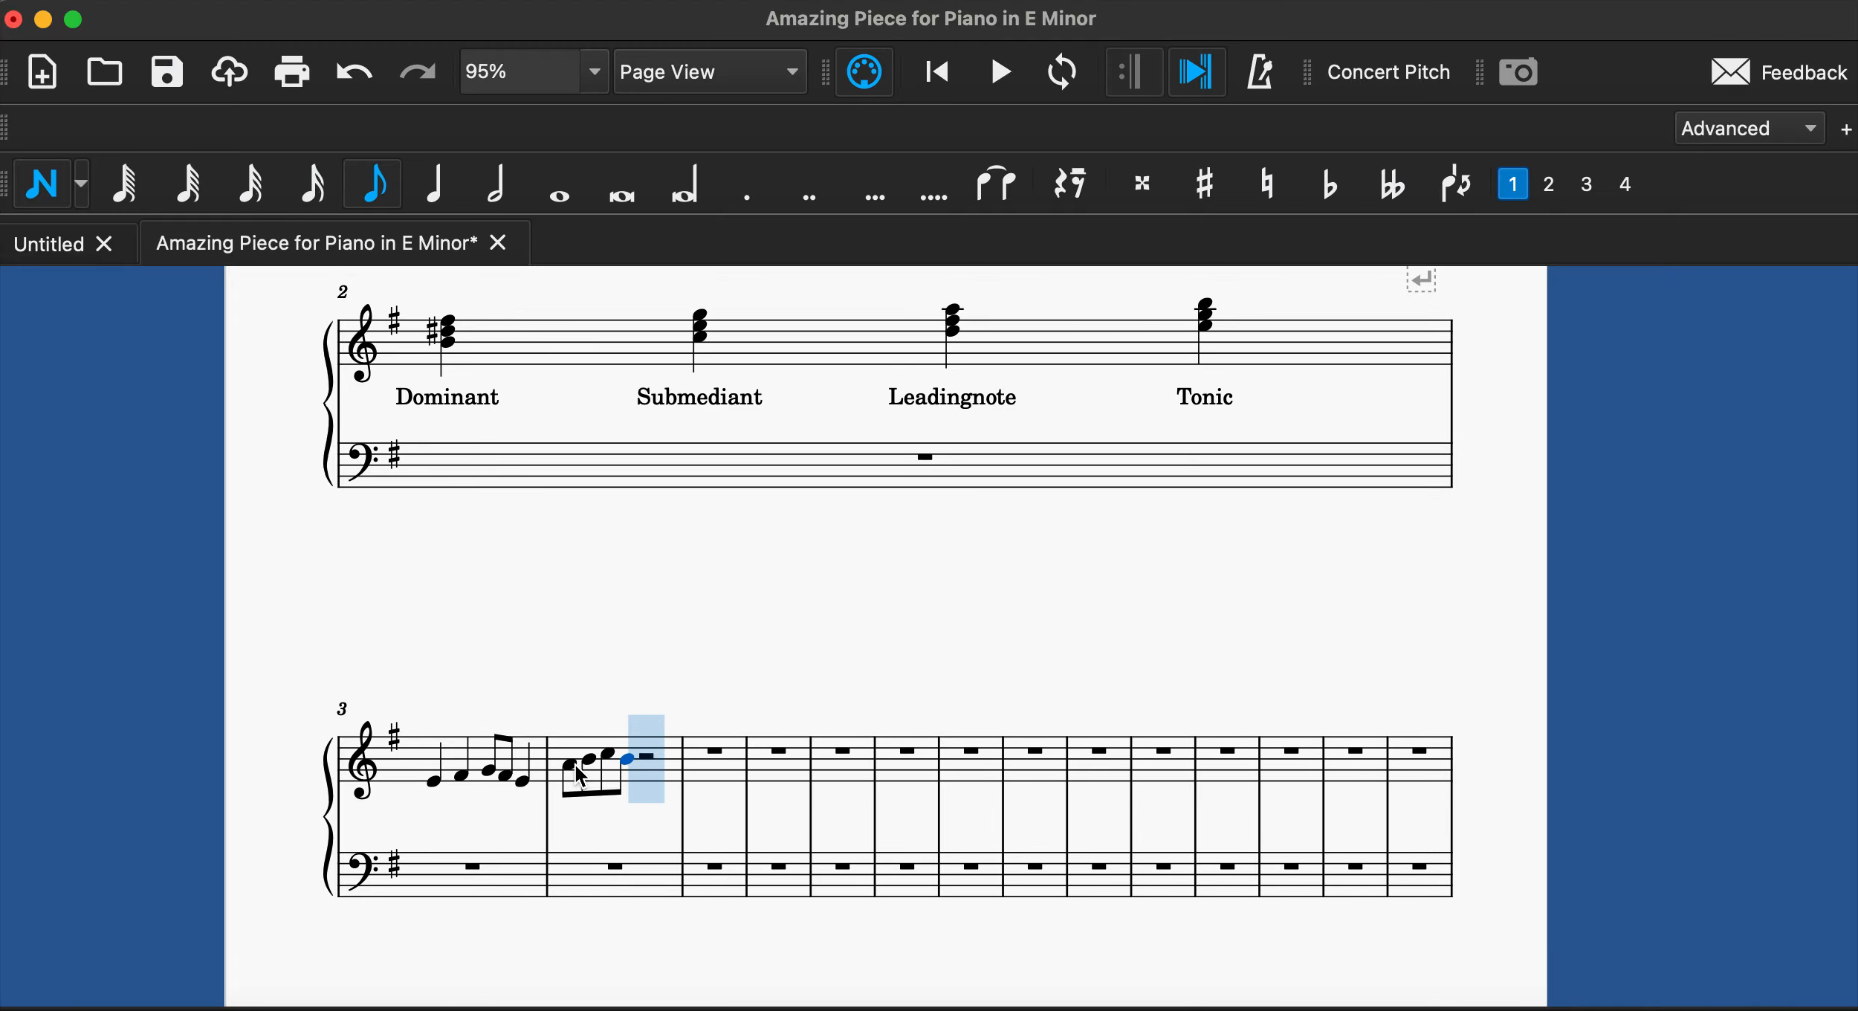
Complete treble bar 4 with two crotchets, a C and a final note raised to the A above.
{"action": "left_click", "coordinate": [443, 197]}
{"action": "key", "text": "d"}
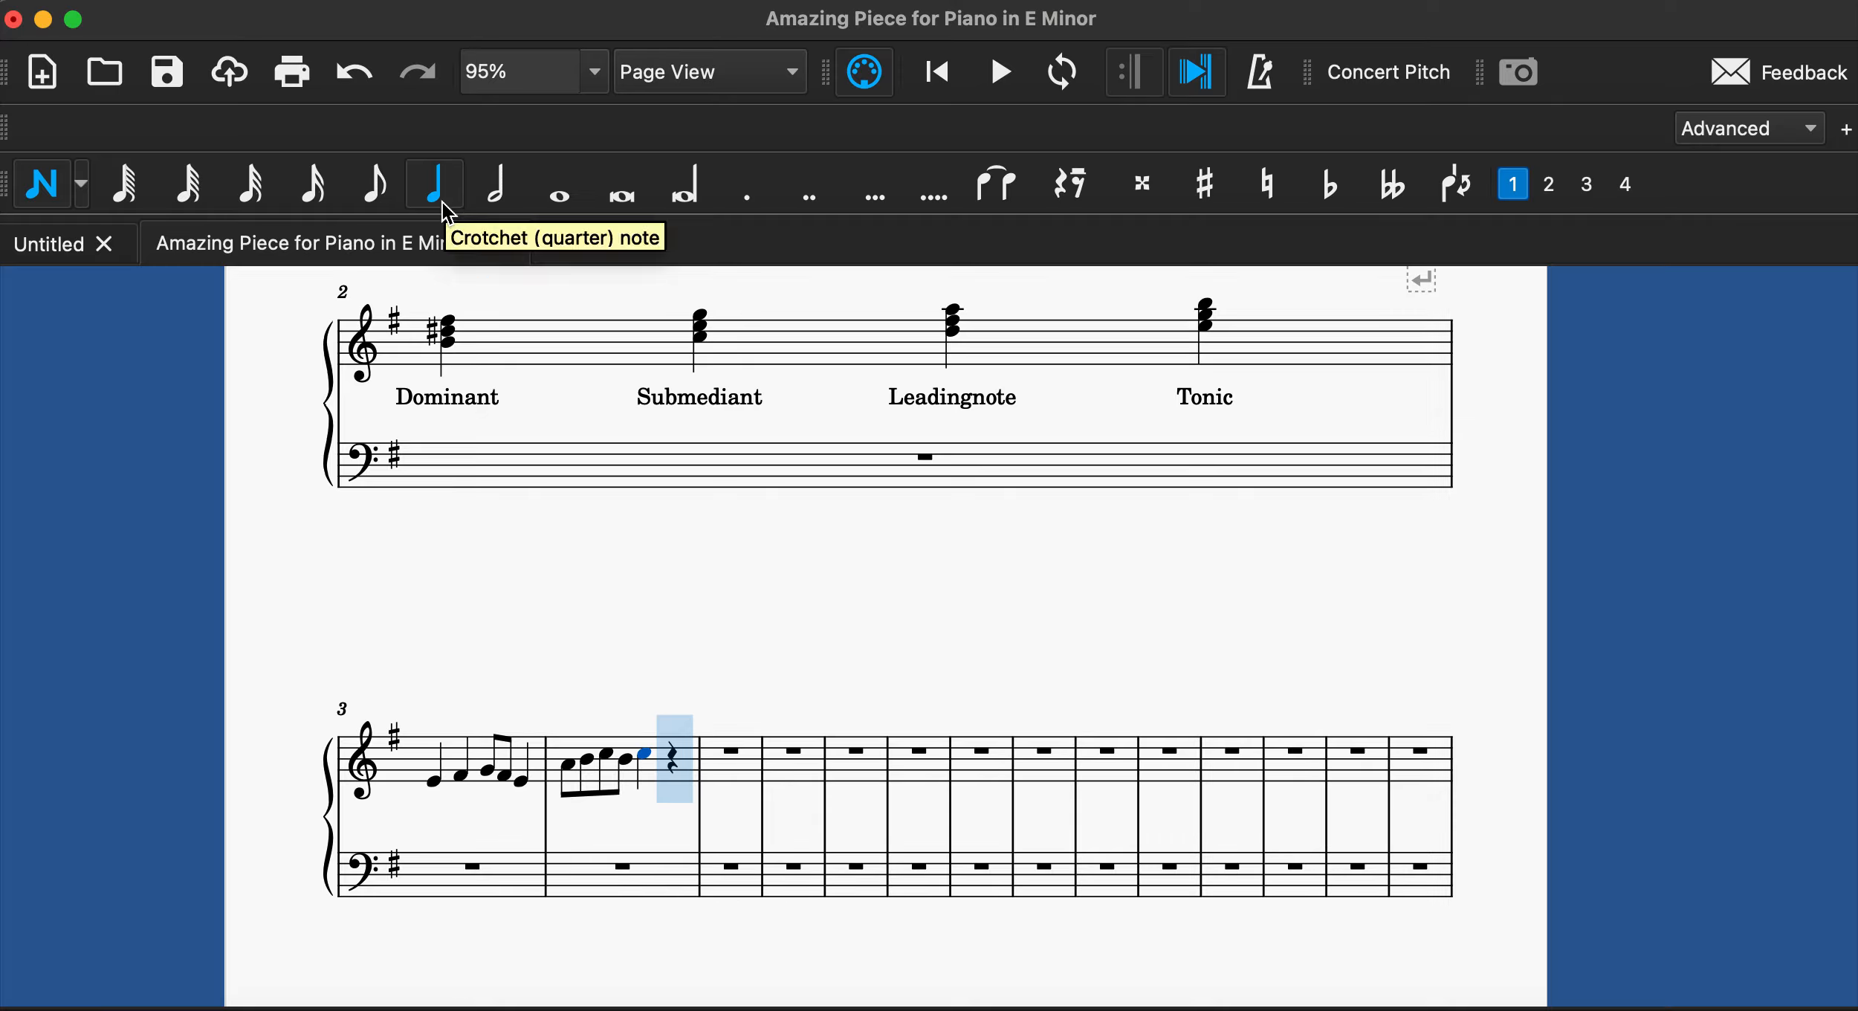
{"action": "left_click", "coordinate": [667, 781]}
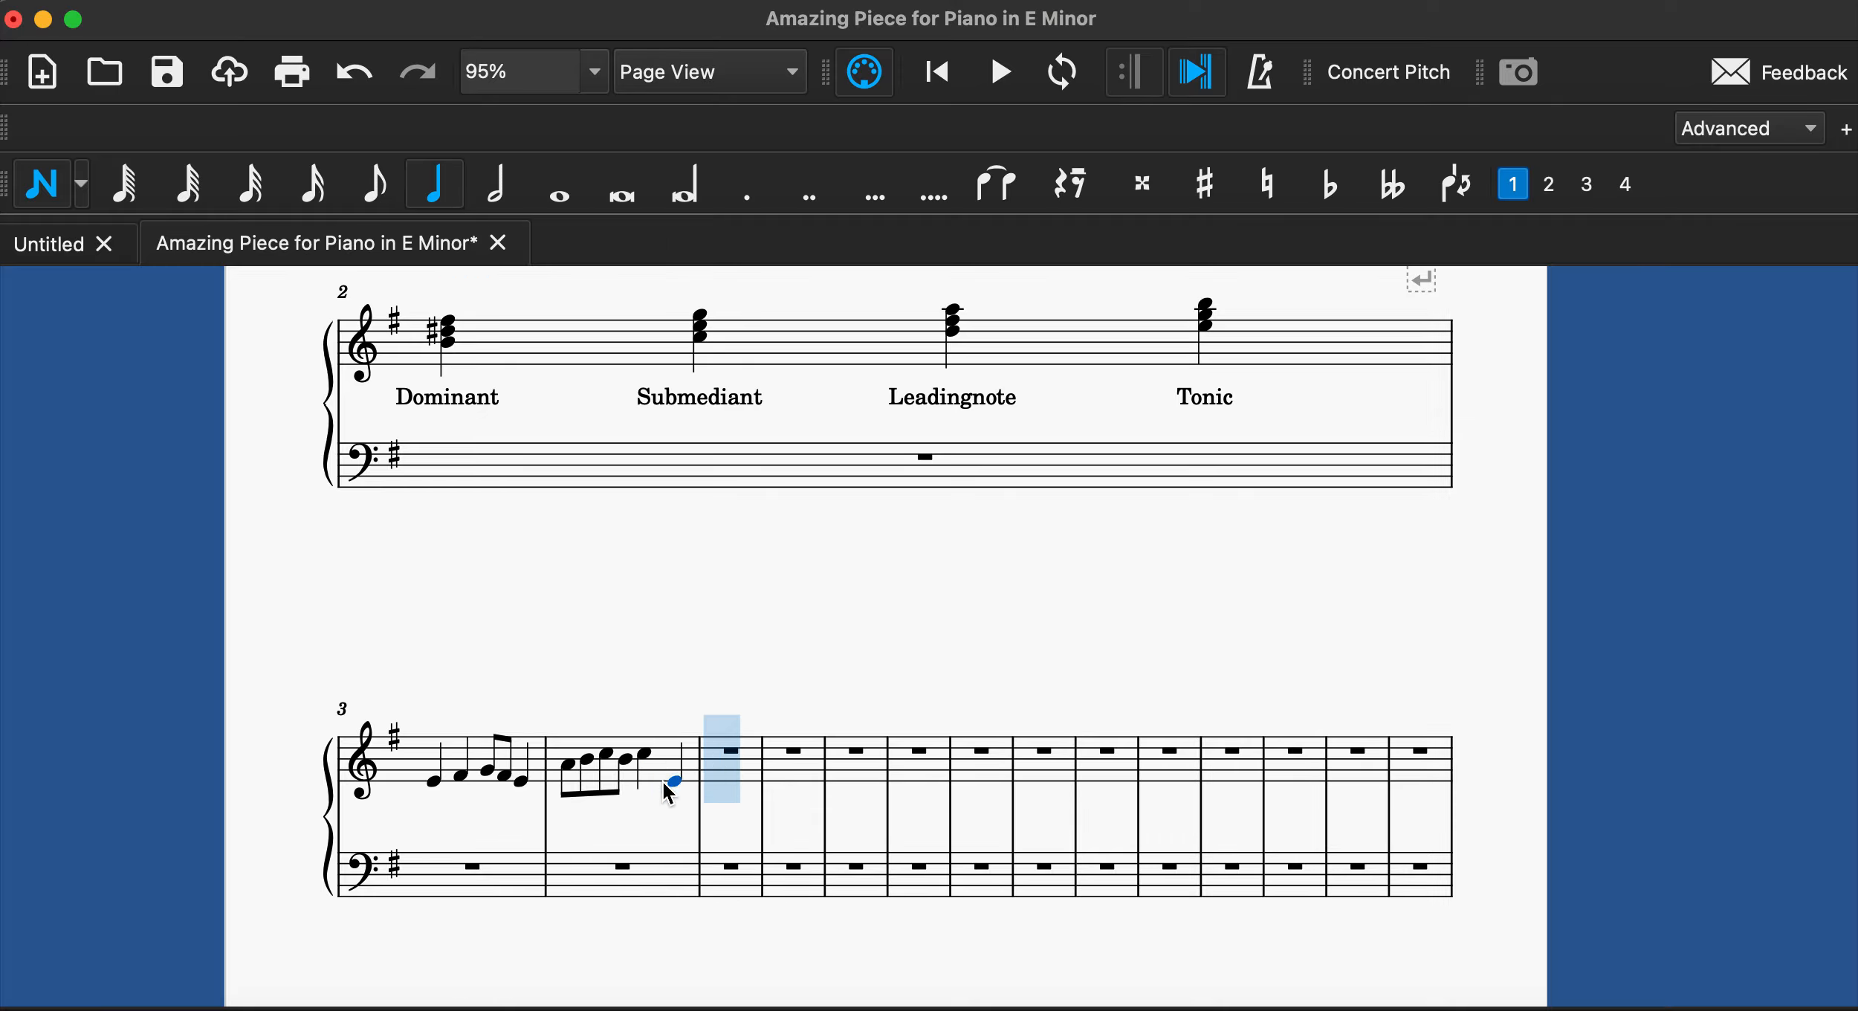
{"action": "key", "text": "Up"}
{"action": "key", "text": "Up"}
{"action": "key", "text": "Up"}
{"action": "key", "text": "Up"}
{"action": "key", "text": "Up"}
{"action": "key", "text": "Up"}
{"action": "key", "text": "Down"}
Begin treble bar 5 with a crotchet B followed by a crotchet F on the top line.
{"action": "left_click", "coordinate": [709, 763]}
{"action": "left_click", "coordinate": [708, 763]}
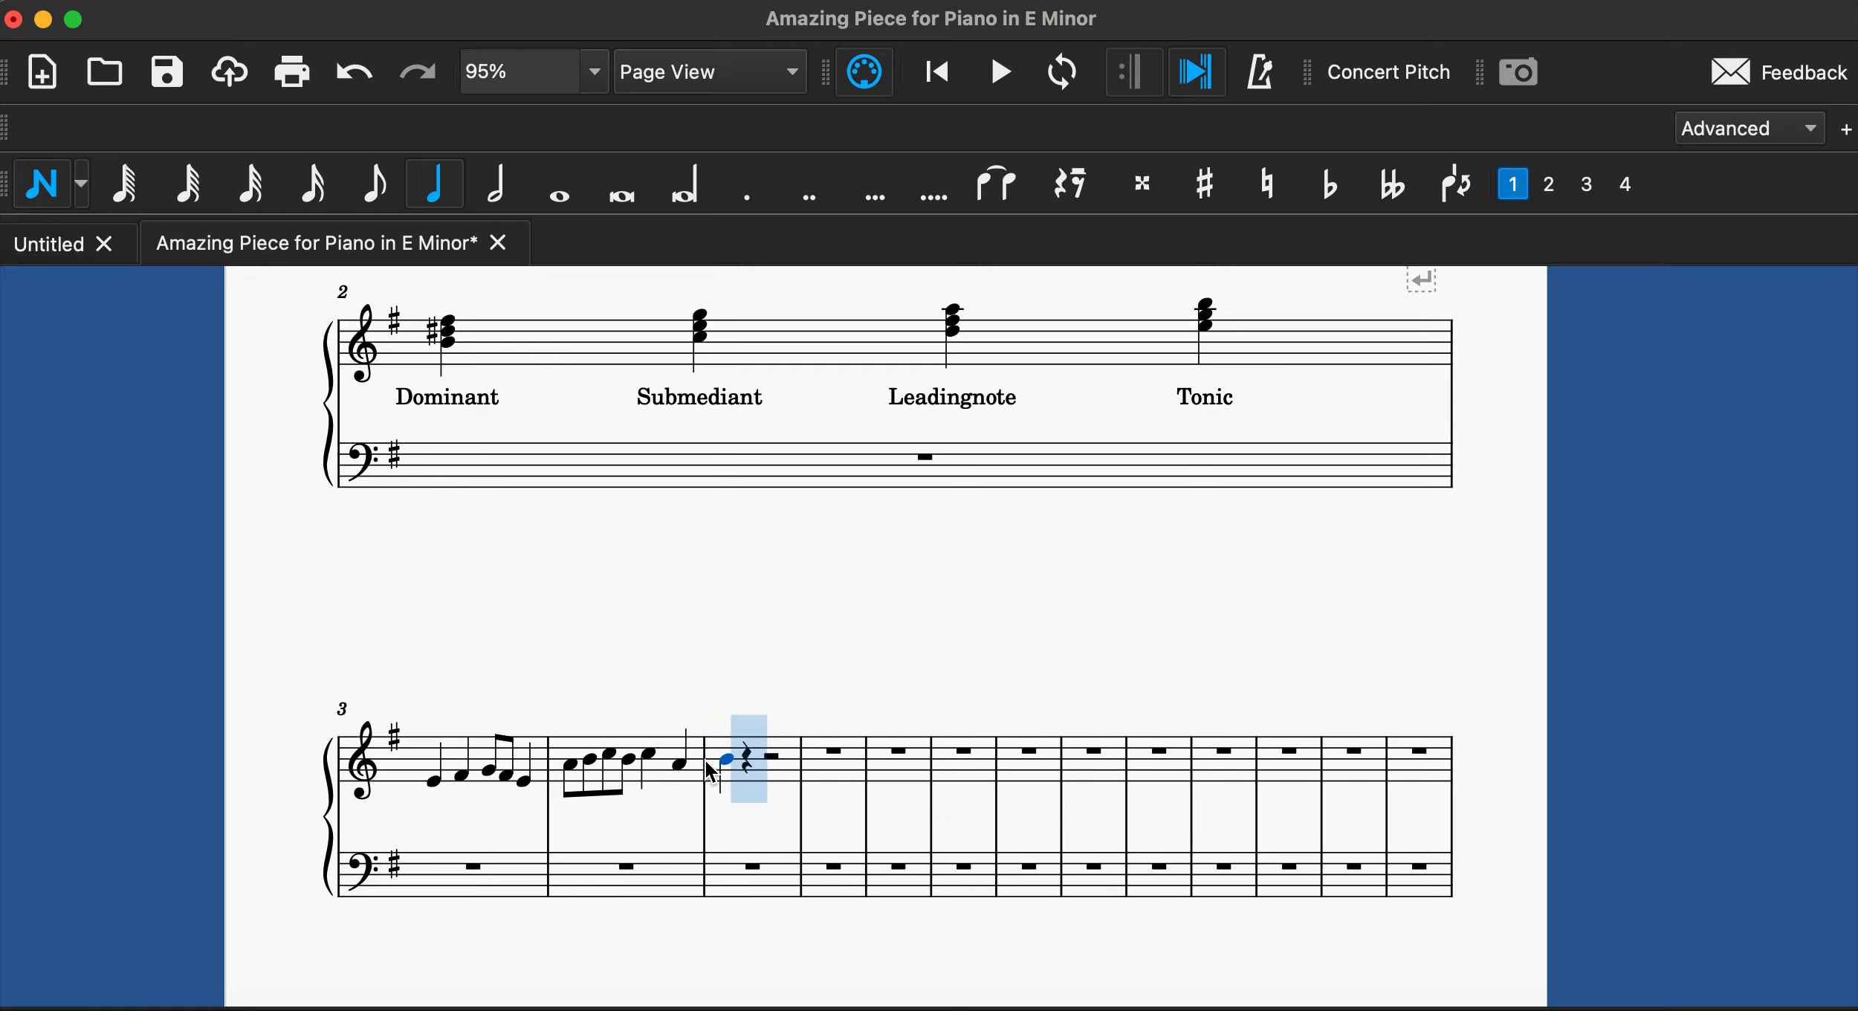
{"action": "left_click", "coordinate": [742, 735]}
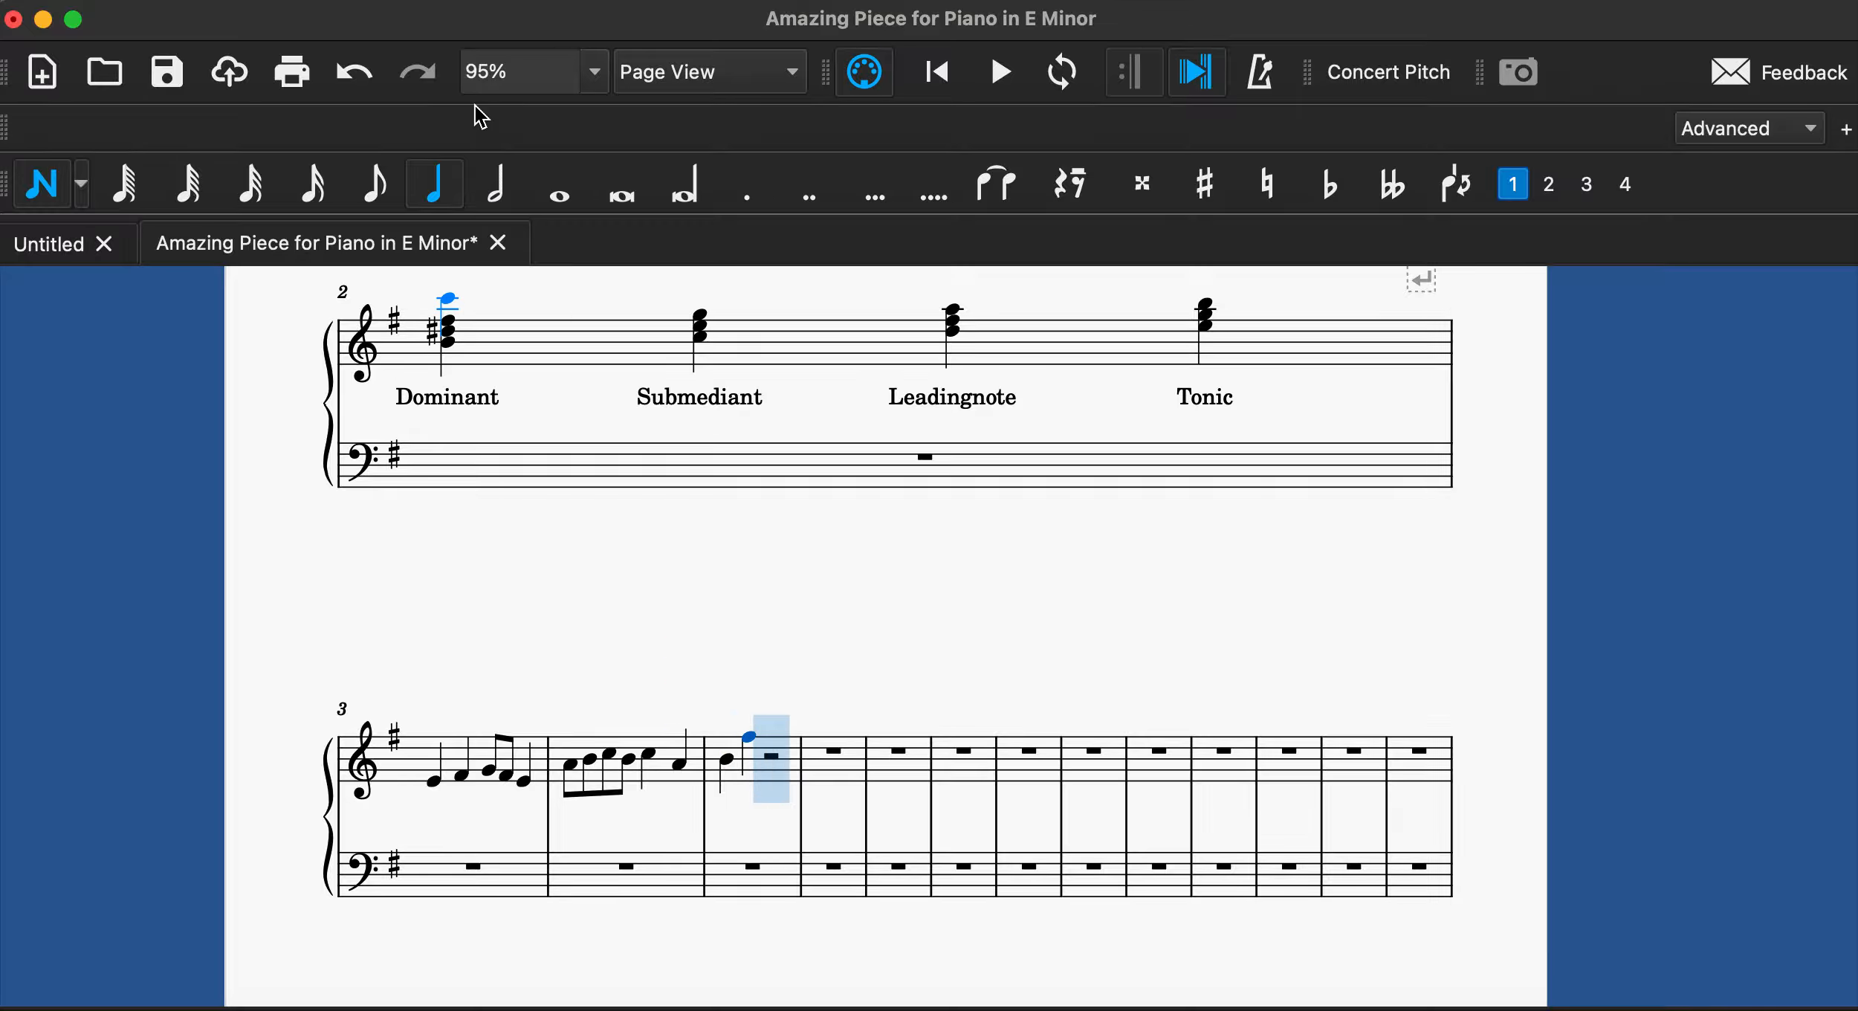
Undo a trial crotchet D sharp and complete treble bar 5 with quavers D sharp and E and a crotchet F.
{"action": "left_click", "coordinate": [1204, 183]}
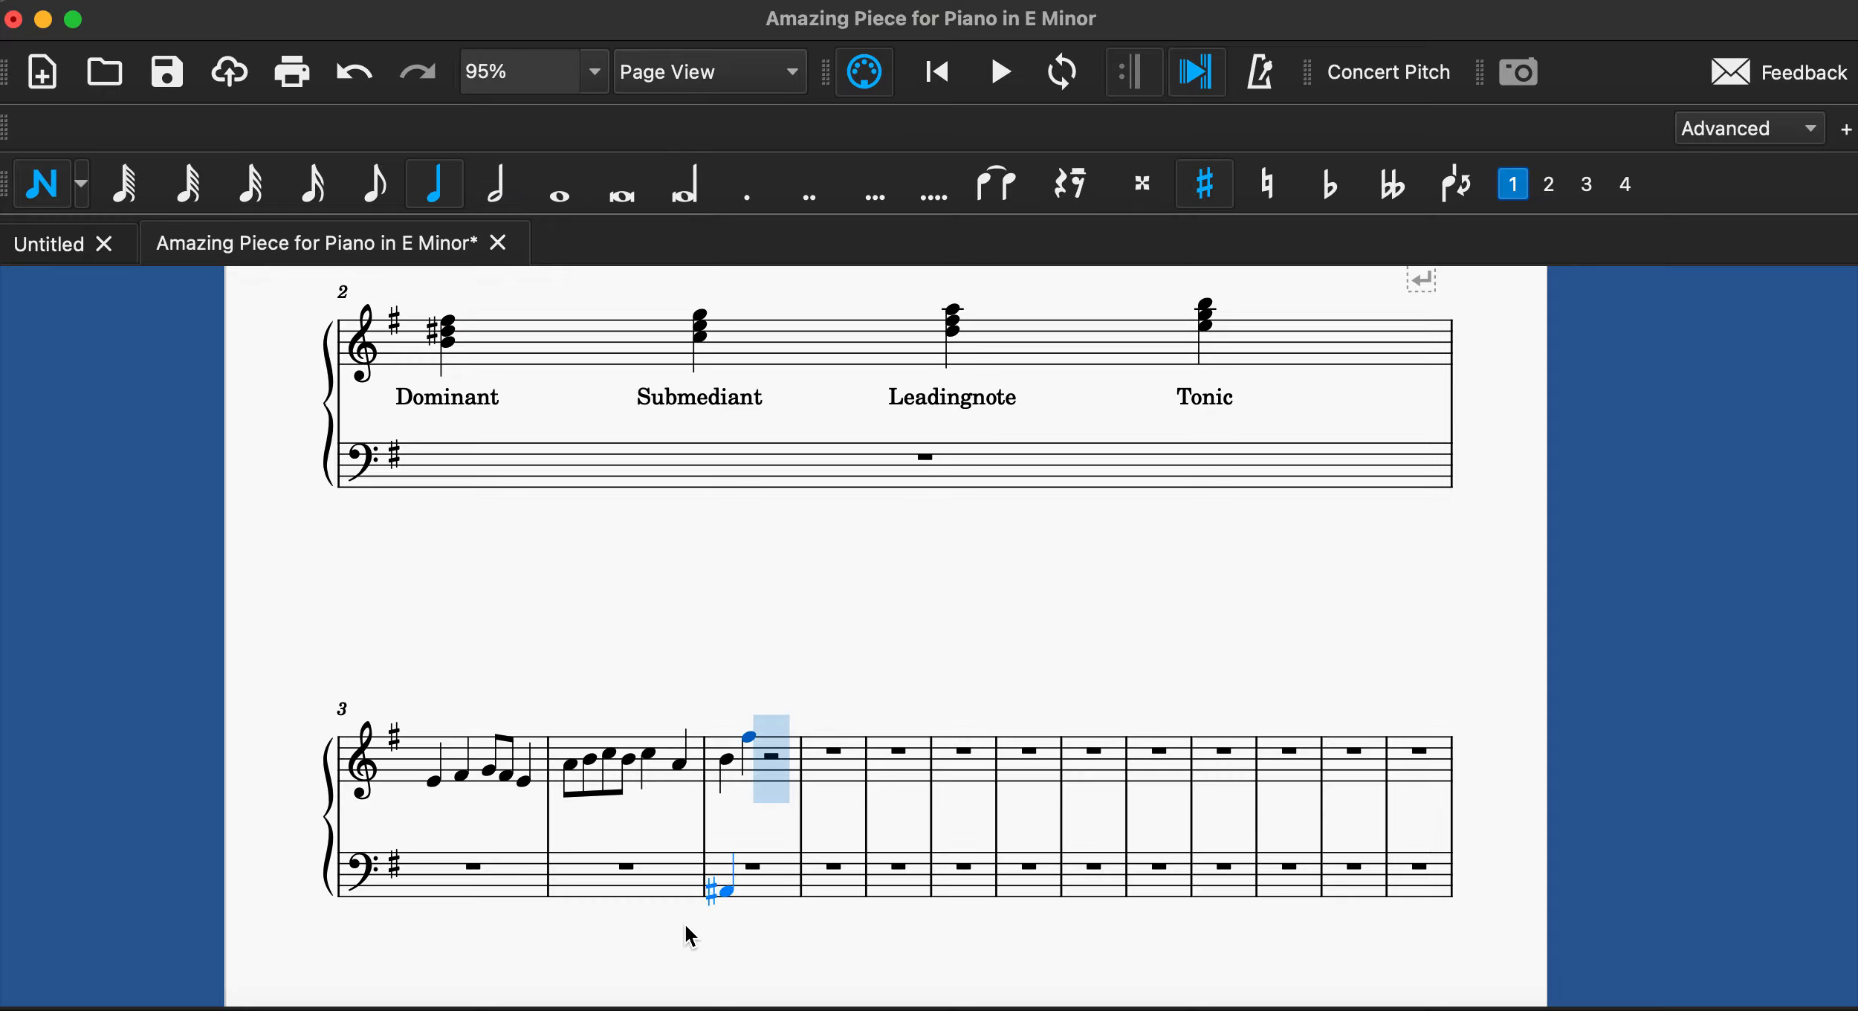
{"action": "left_click", "coordinate": [777, 747]}
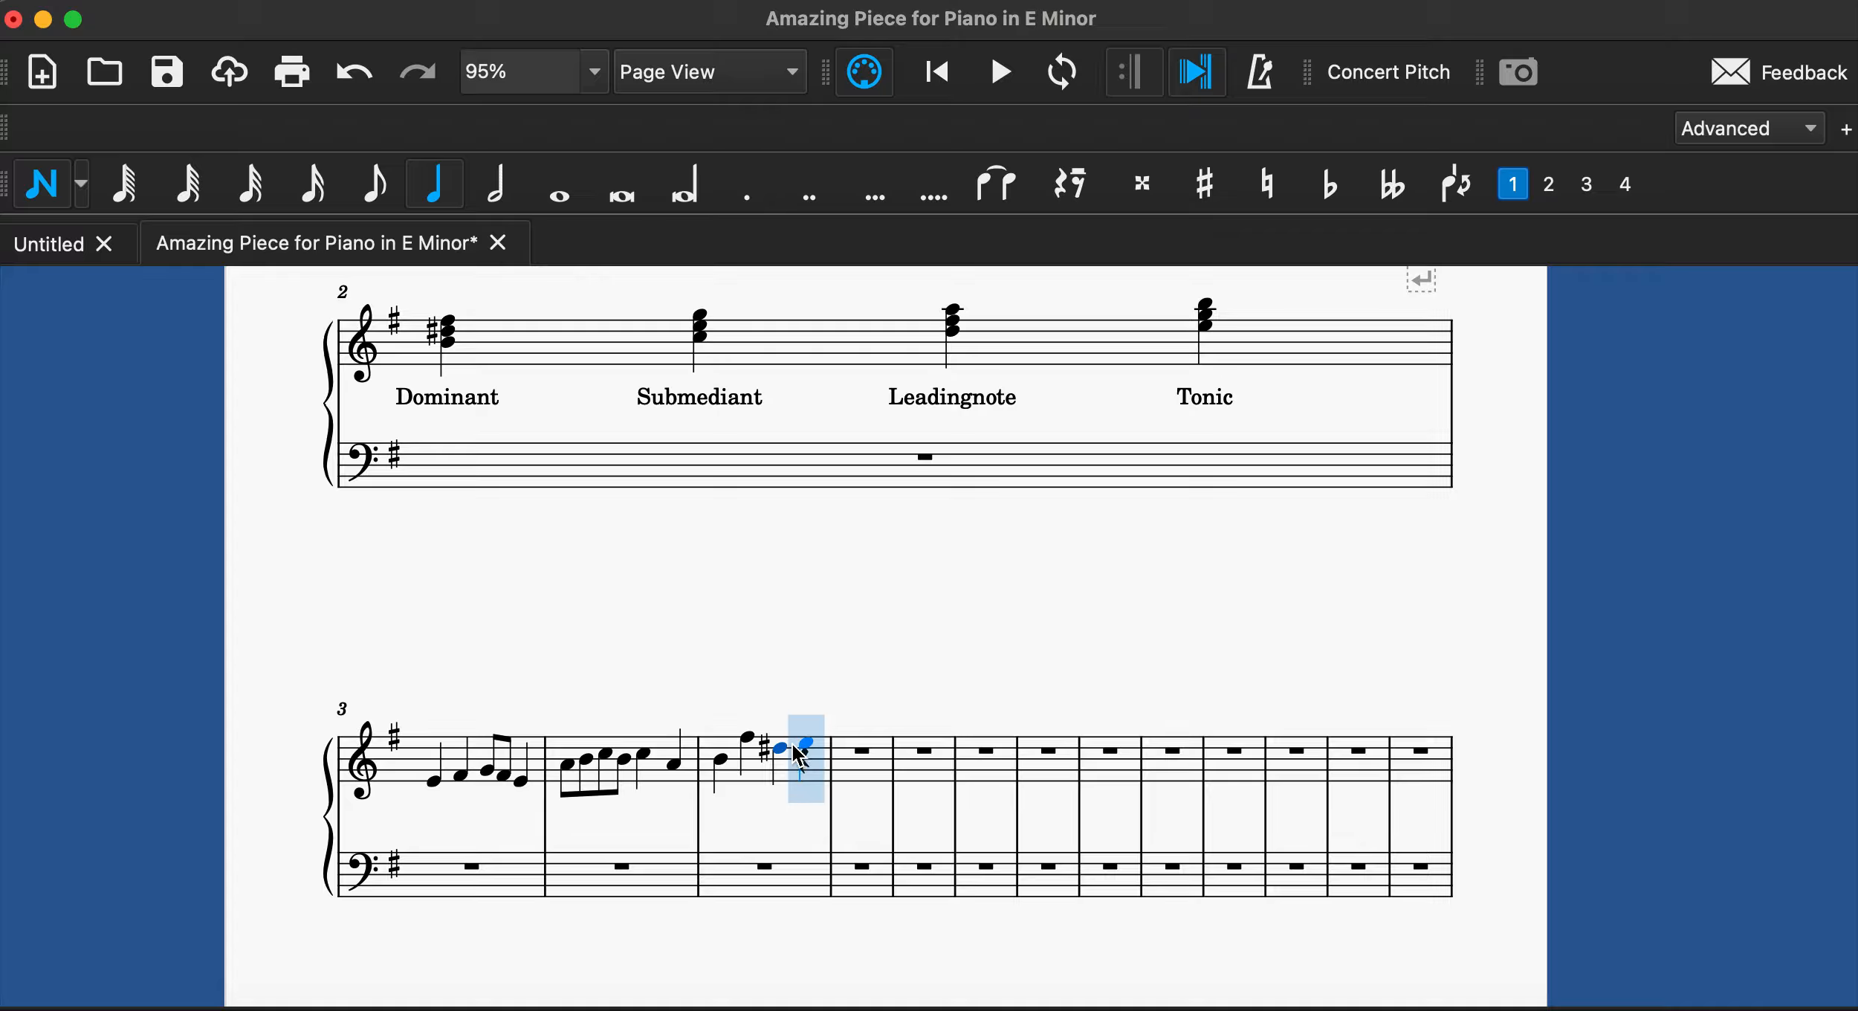
{"action": "left_click", "coordinate": [354, 72]}
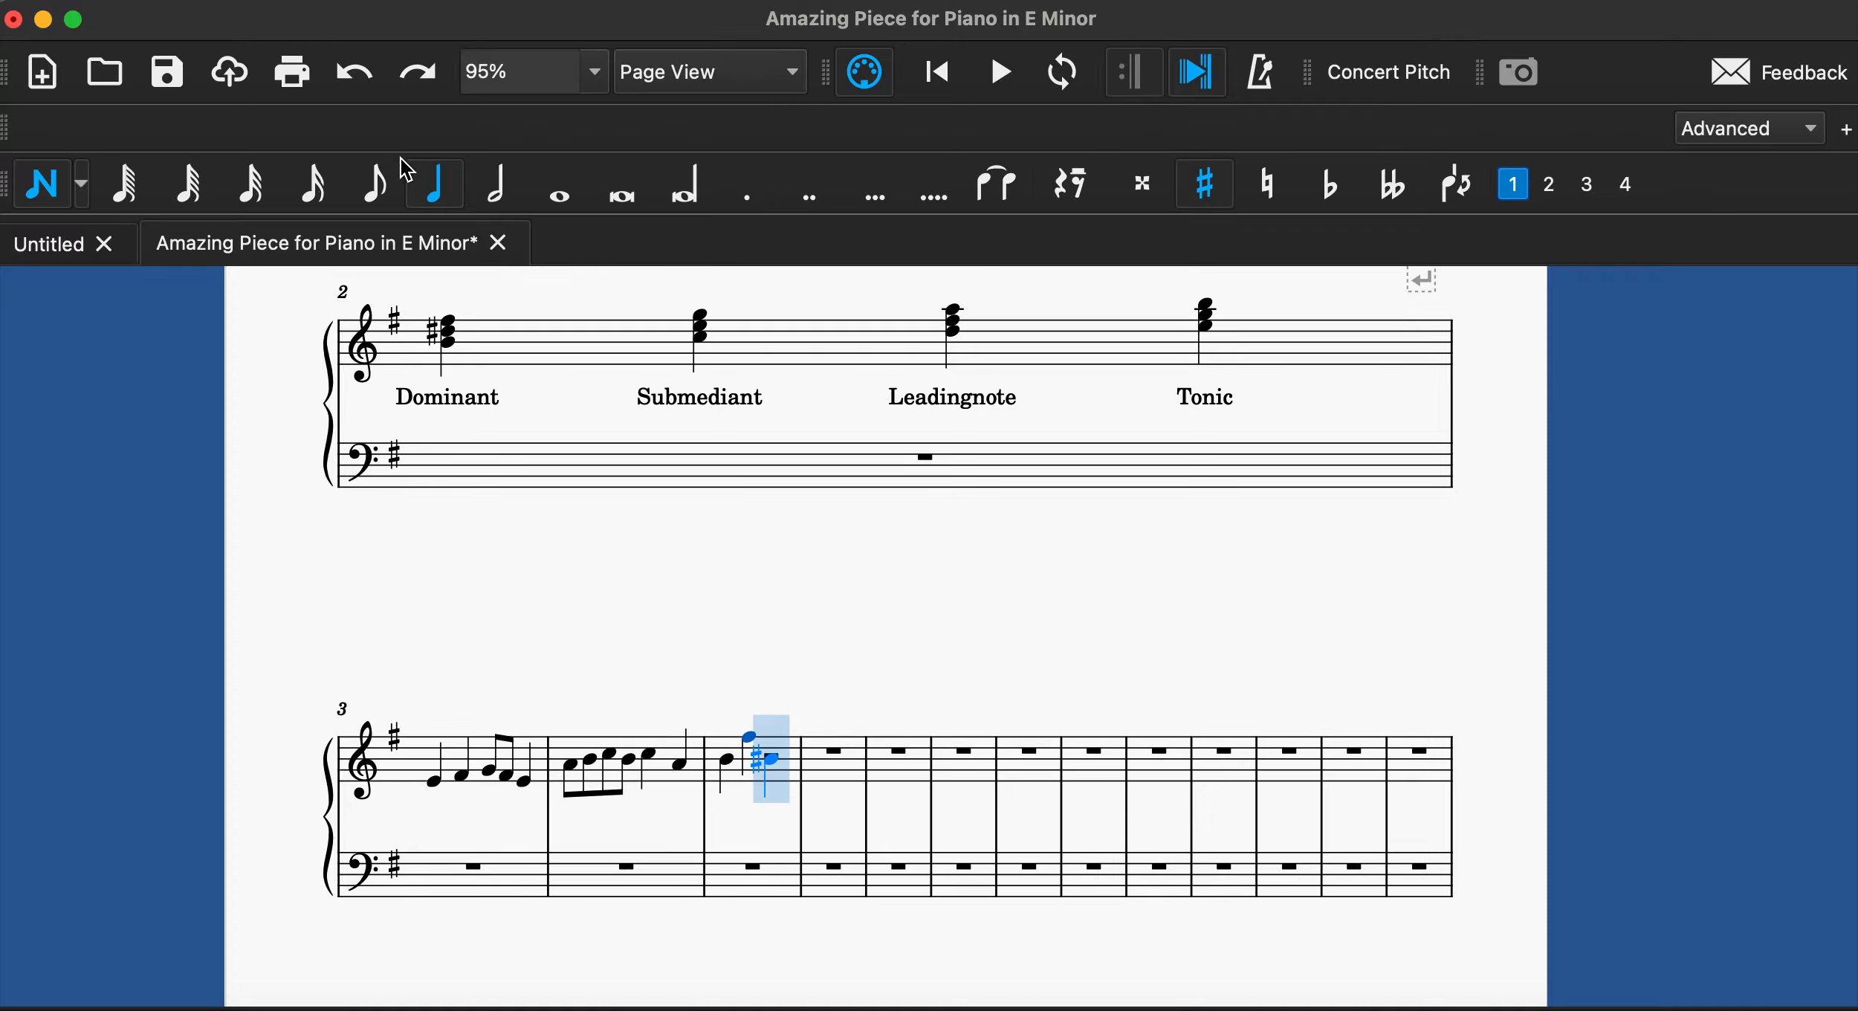
{"action": "left_click", "coordinate": [374, 182]}
{"action": "left_click", "coordinate": [772, 751]}
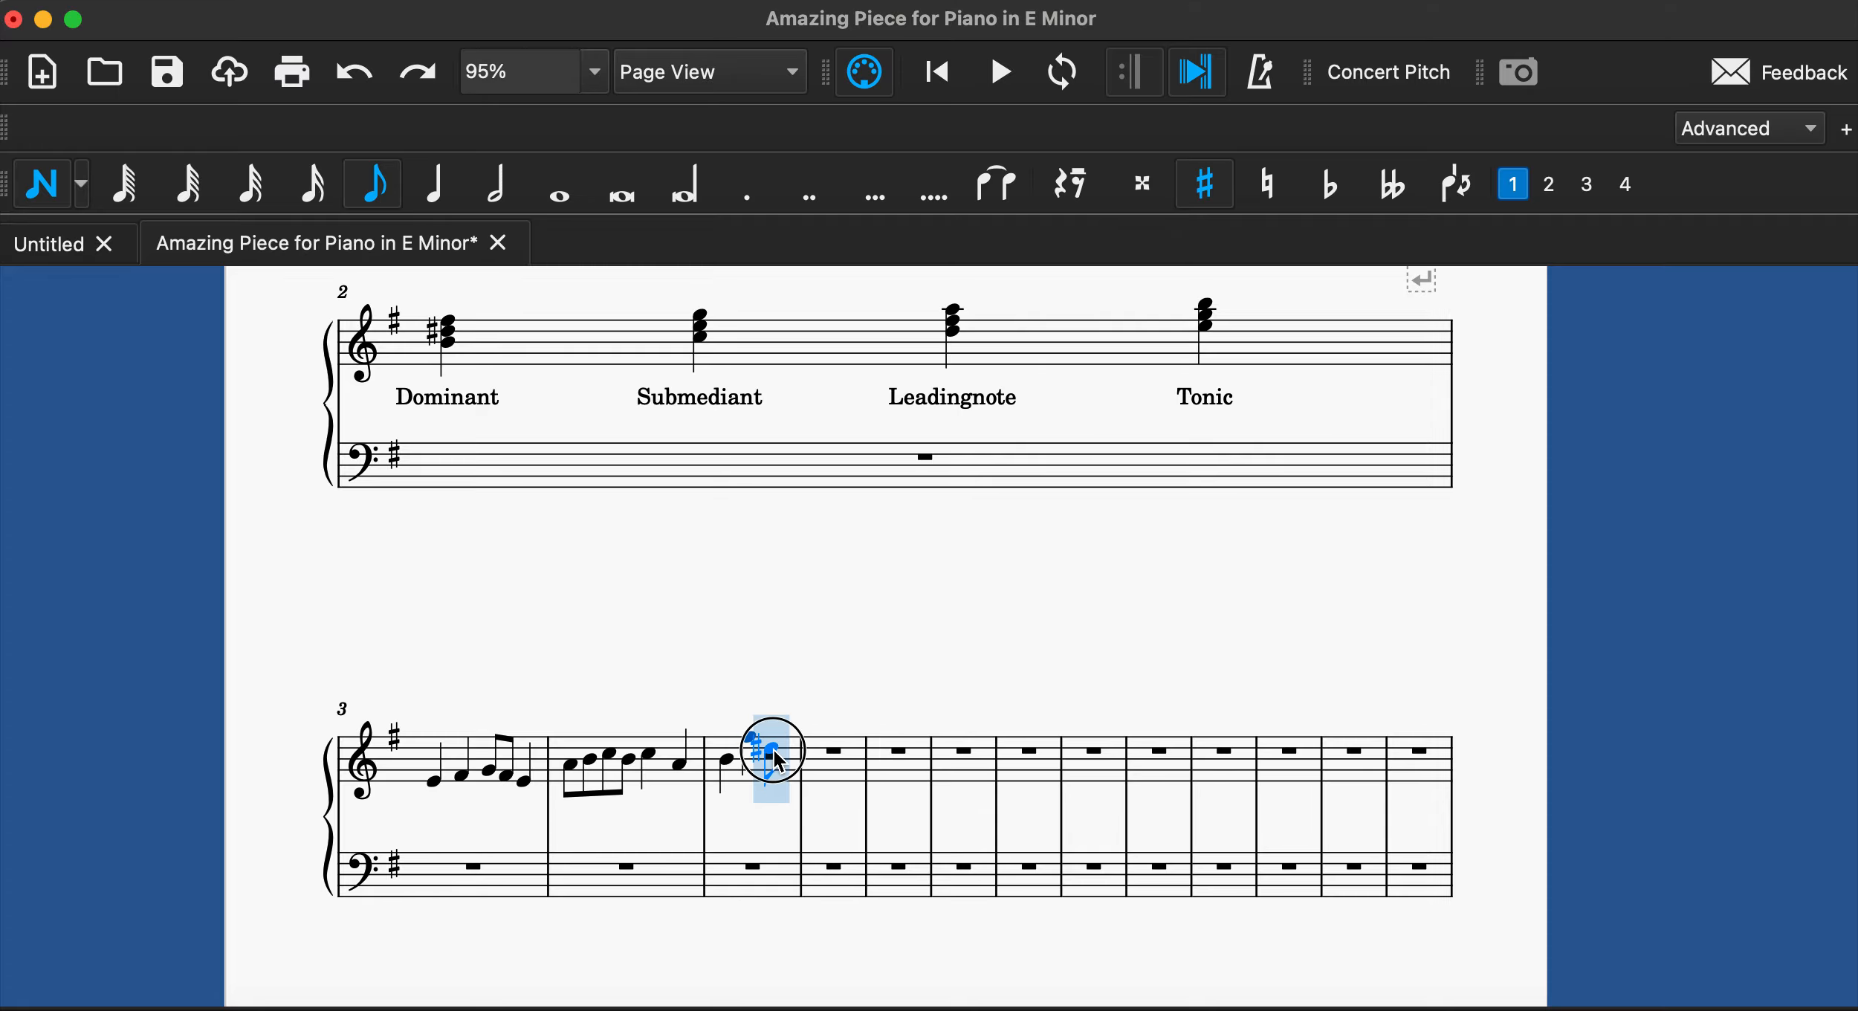
{"action": "left_click", "coordinate": [810, 556]}
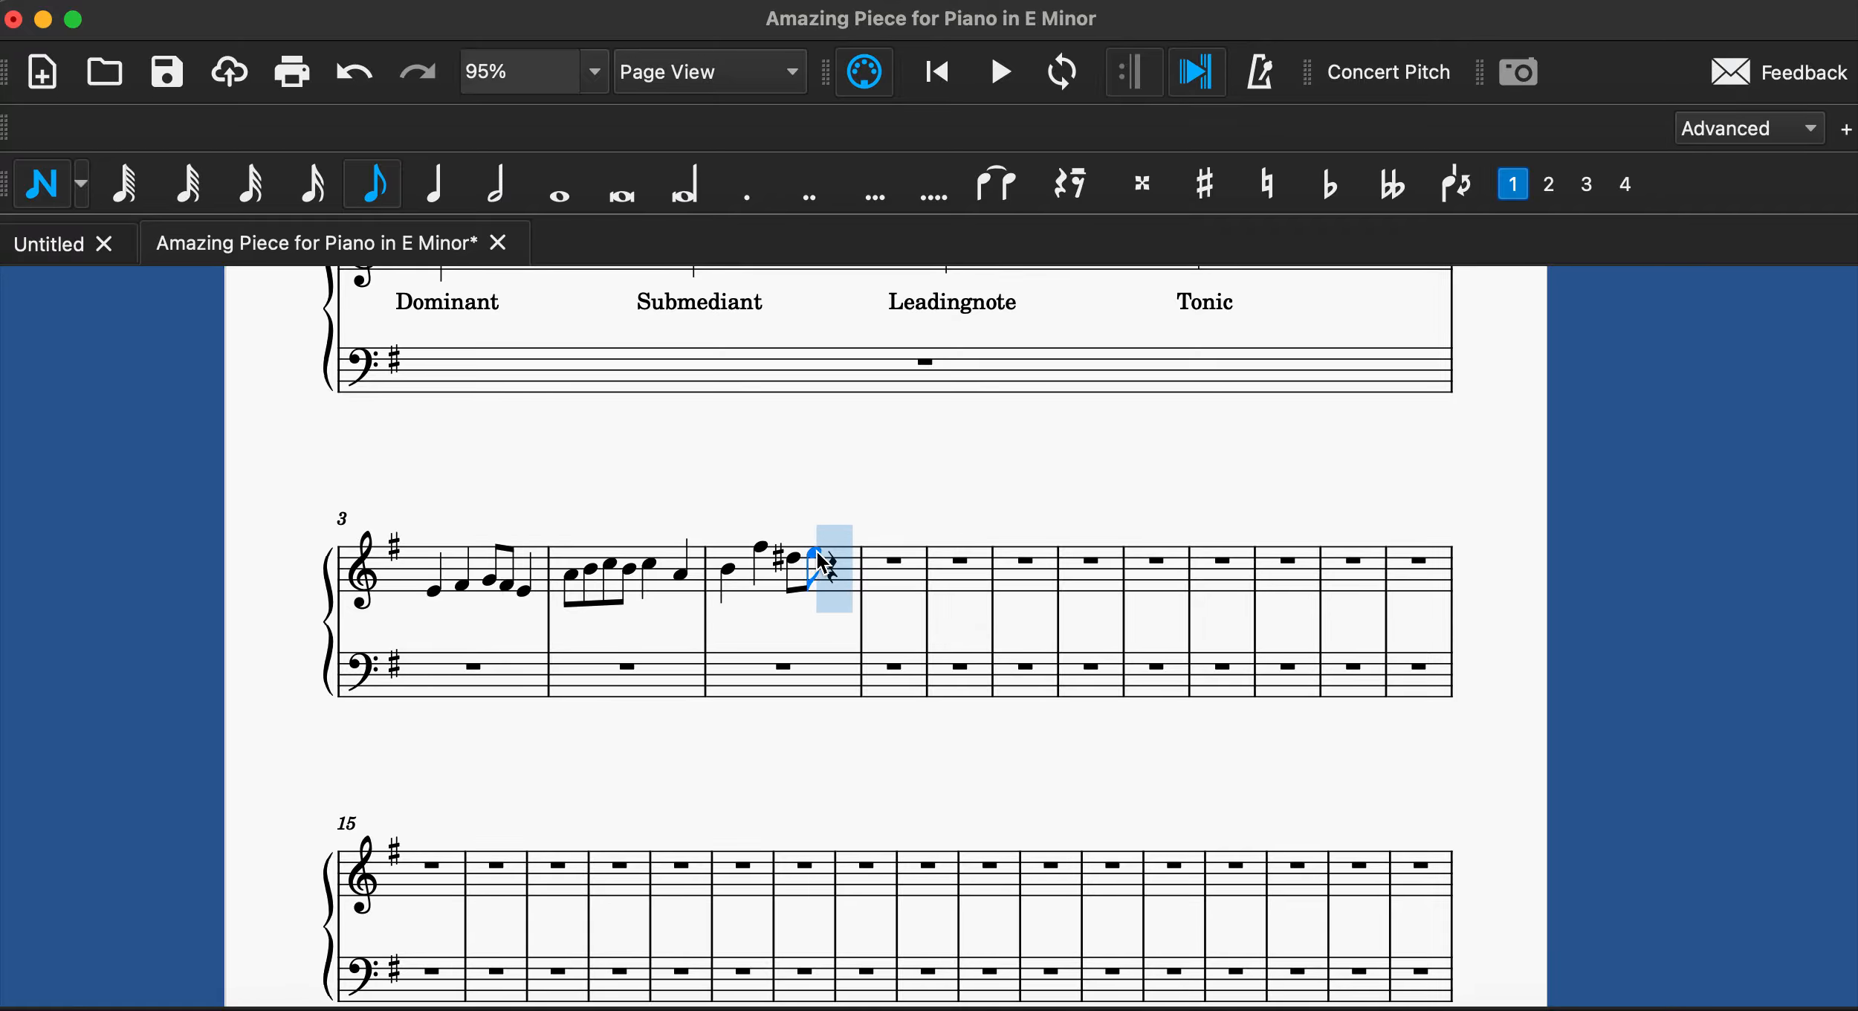
{"action": "left_click", "coordinate": [435, 185]}
{"action": "left_click", "coordinate": [834, 547]}
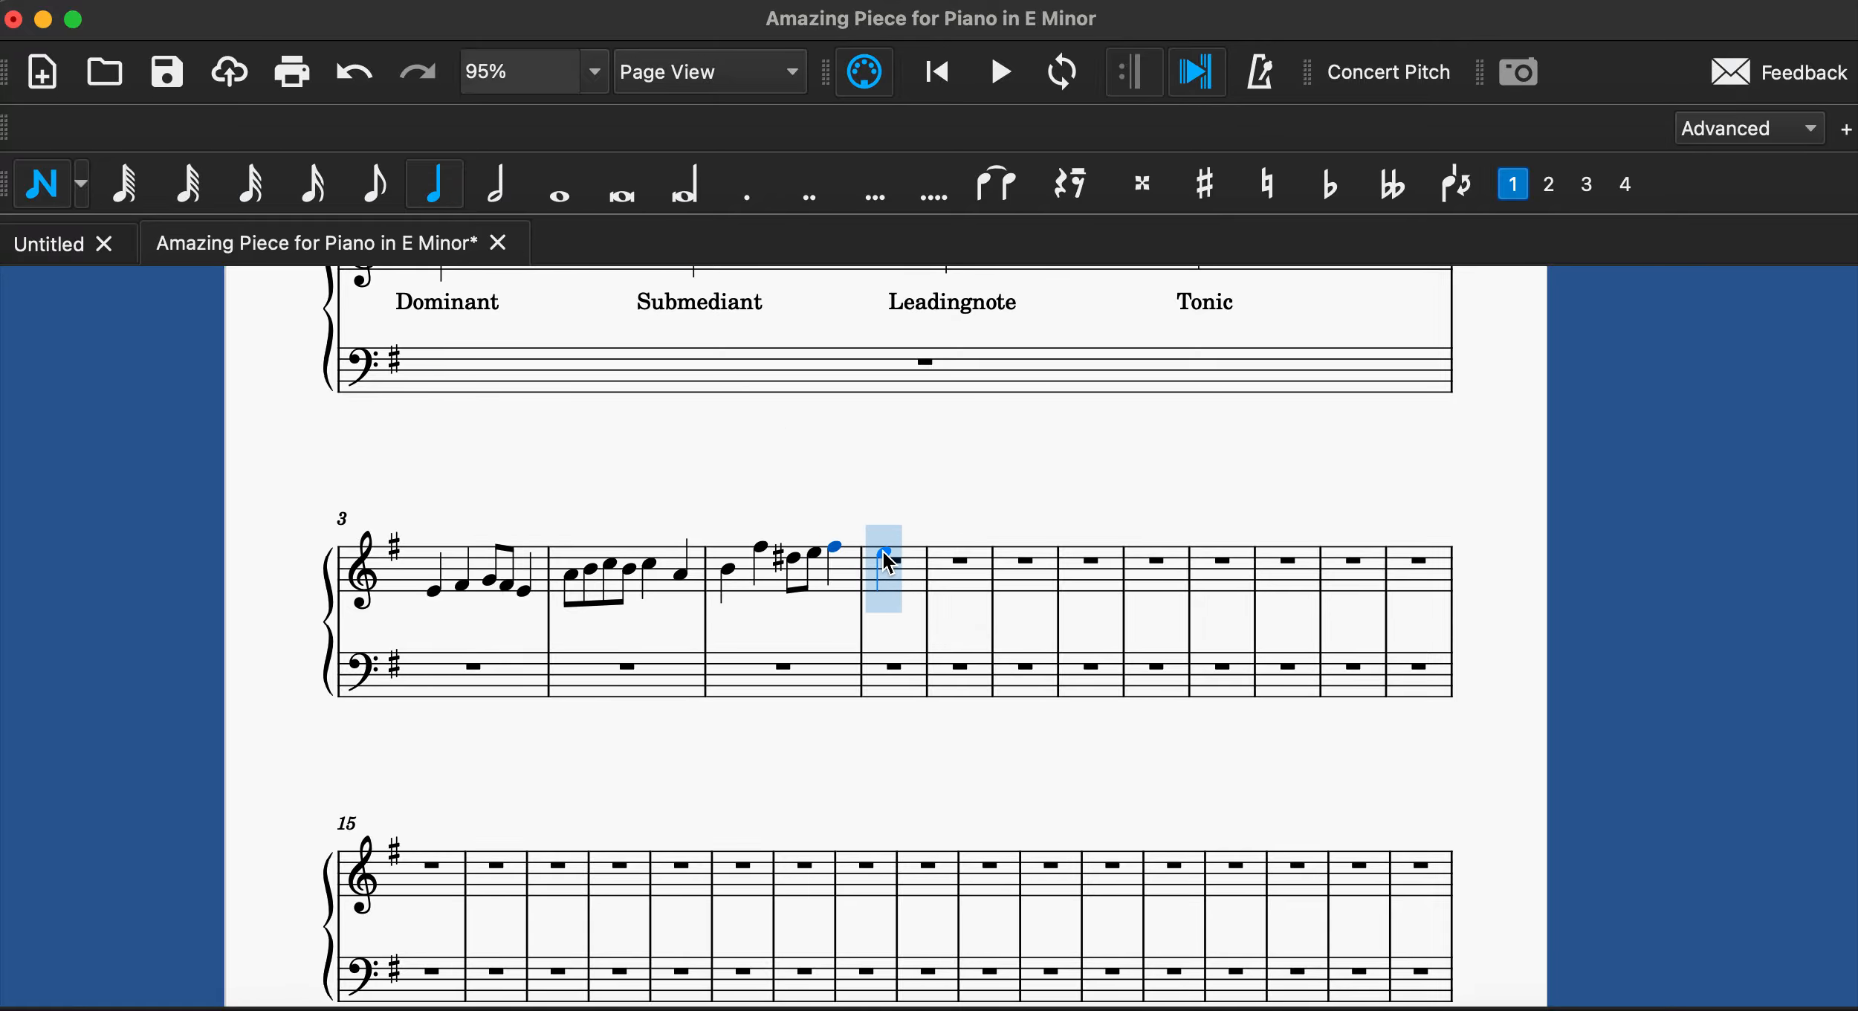
Fill the first two beats of treble bar 6 with the descending quavers E, E, B and G.
{"action": "left_click", "coordinate": [371, 196]}
{"action": "key", "text": "e"}
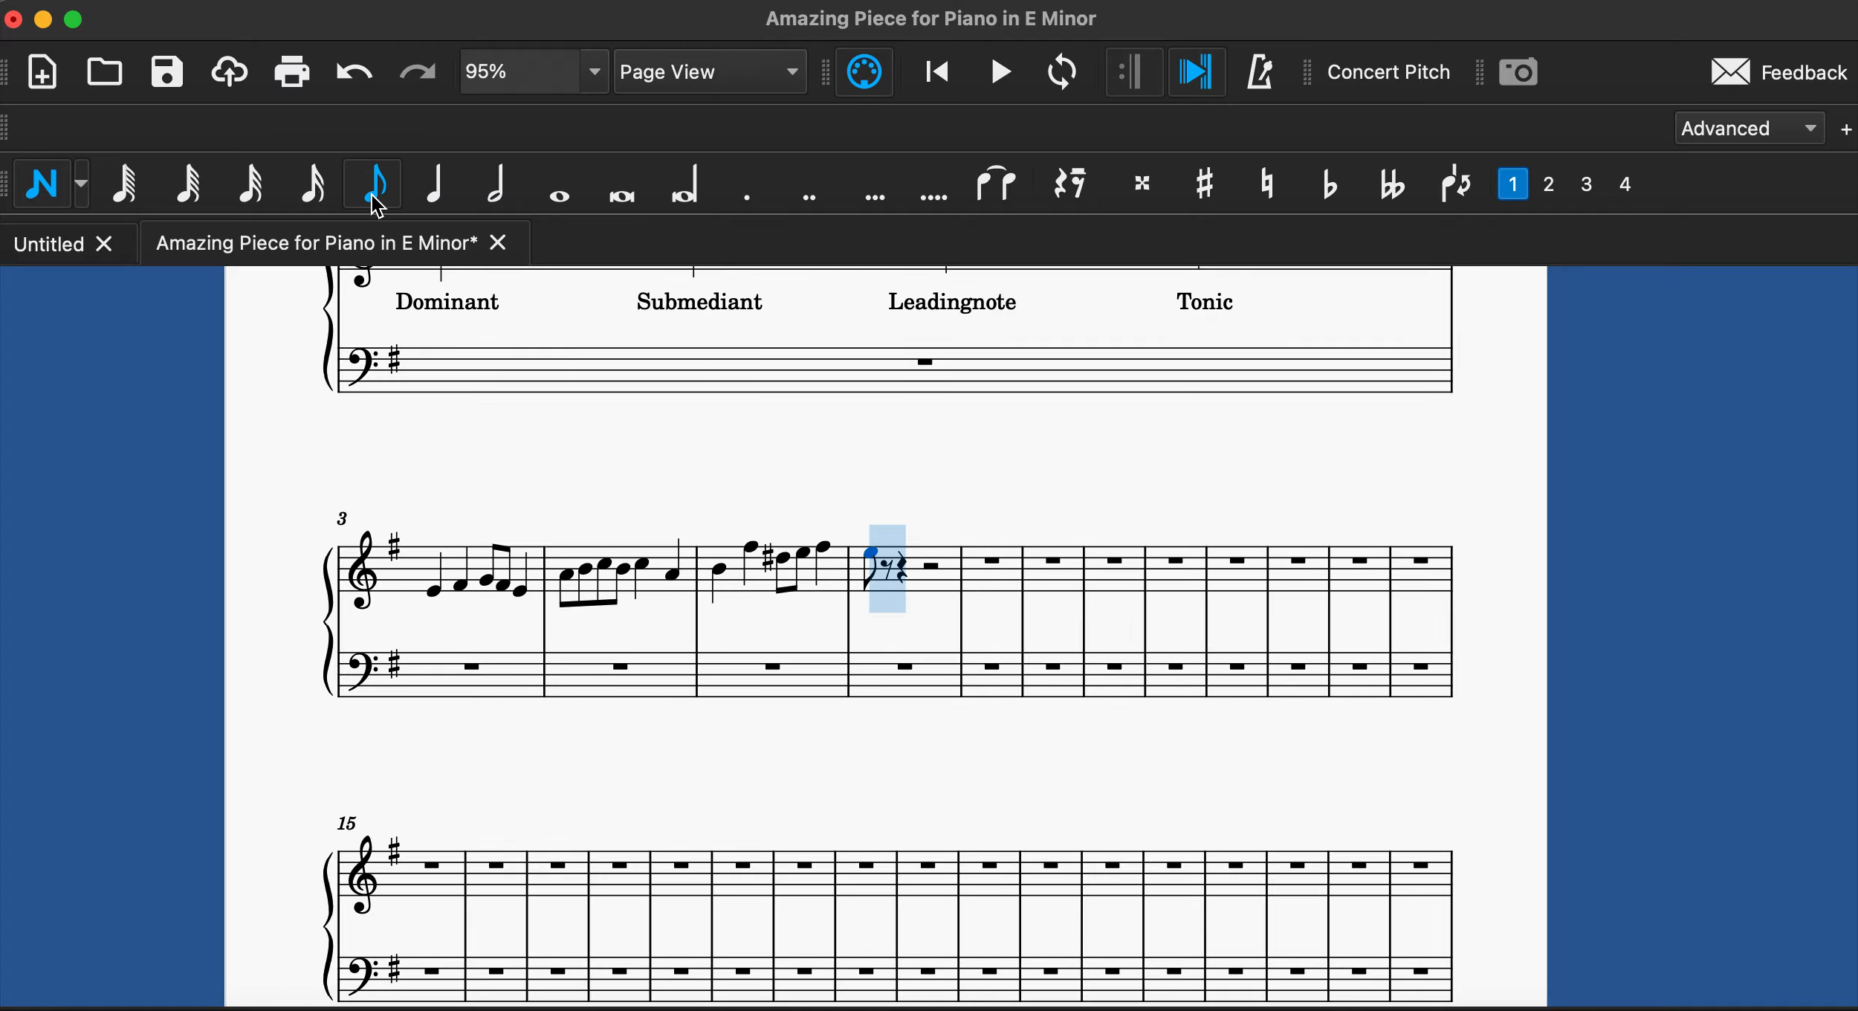
{"action": "key", "text": "e"}
{"action": "key", "text": "b"}
{"action": "key", "text": "g"}
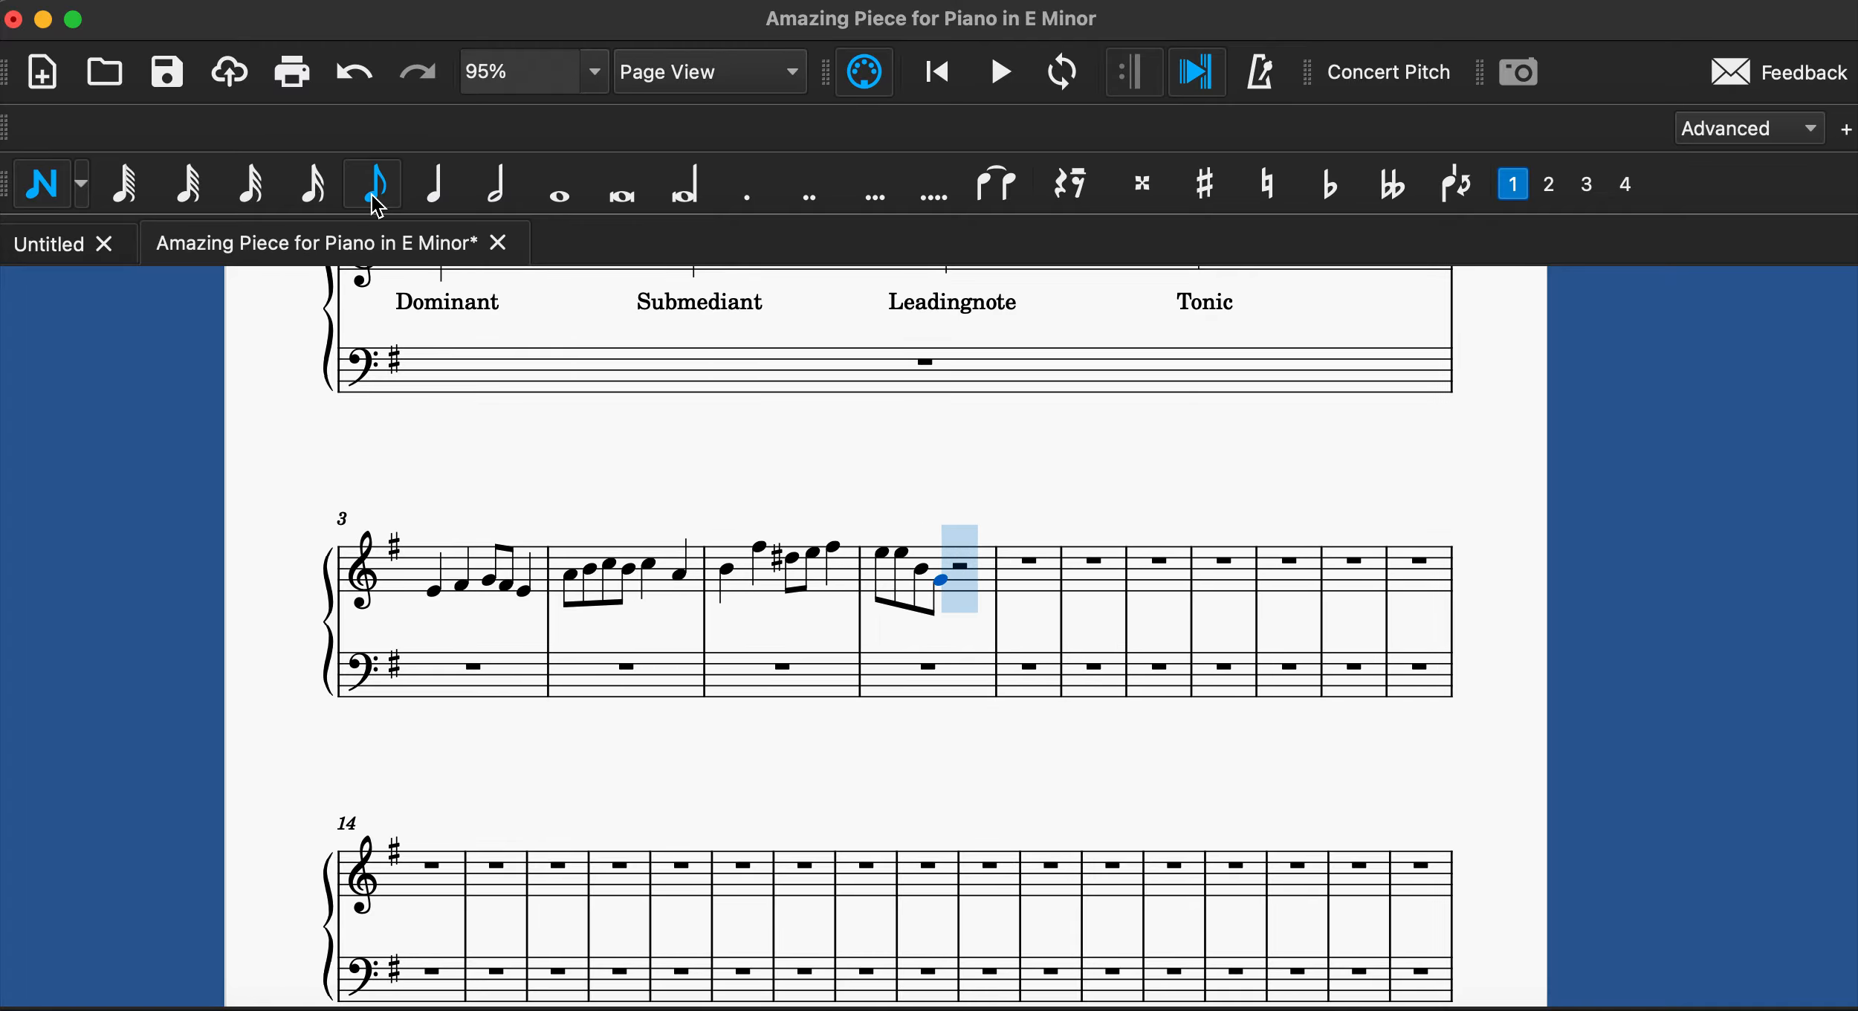
Undo the trial quaver E in treble bar 6, enter a crotchet E instead and finish note entry.
{"action": "key", "text": "e"}
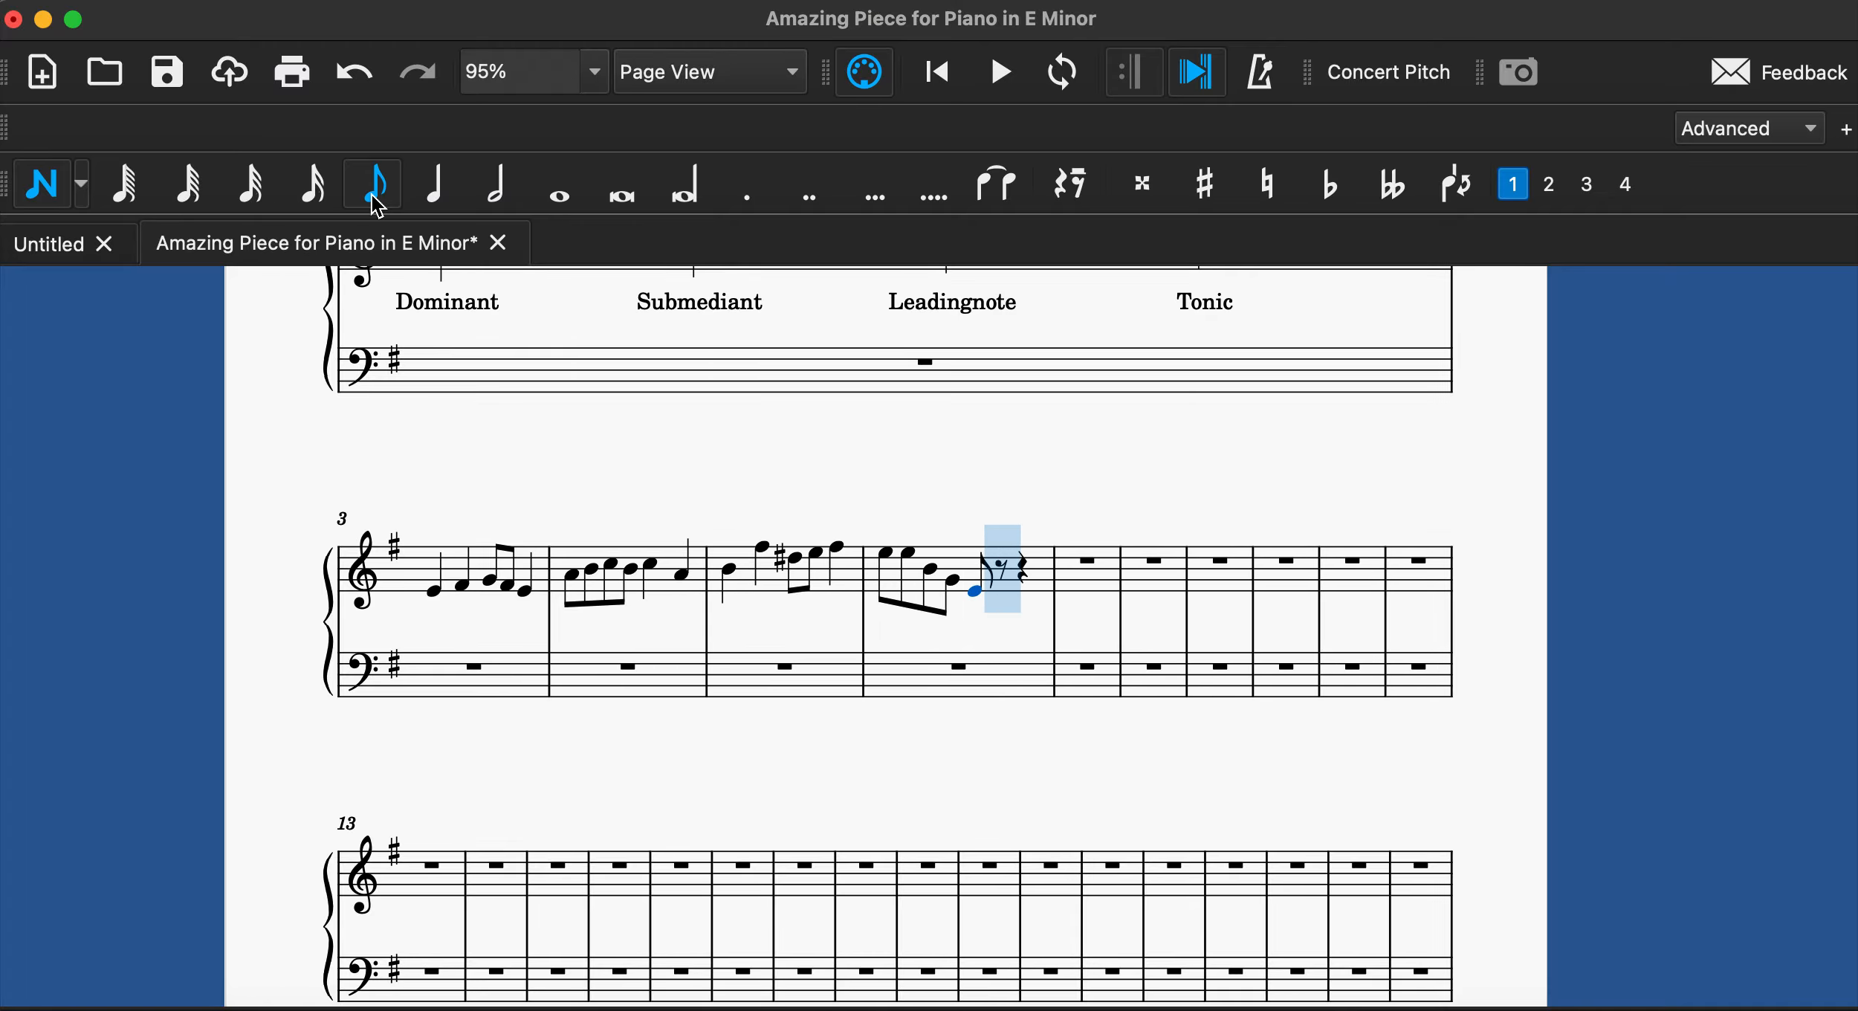
{"action": "left_click", "coordinate": [354, 72]}
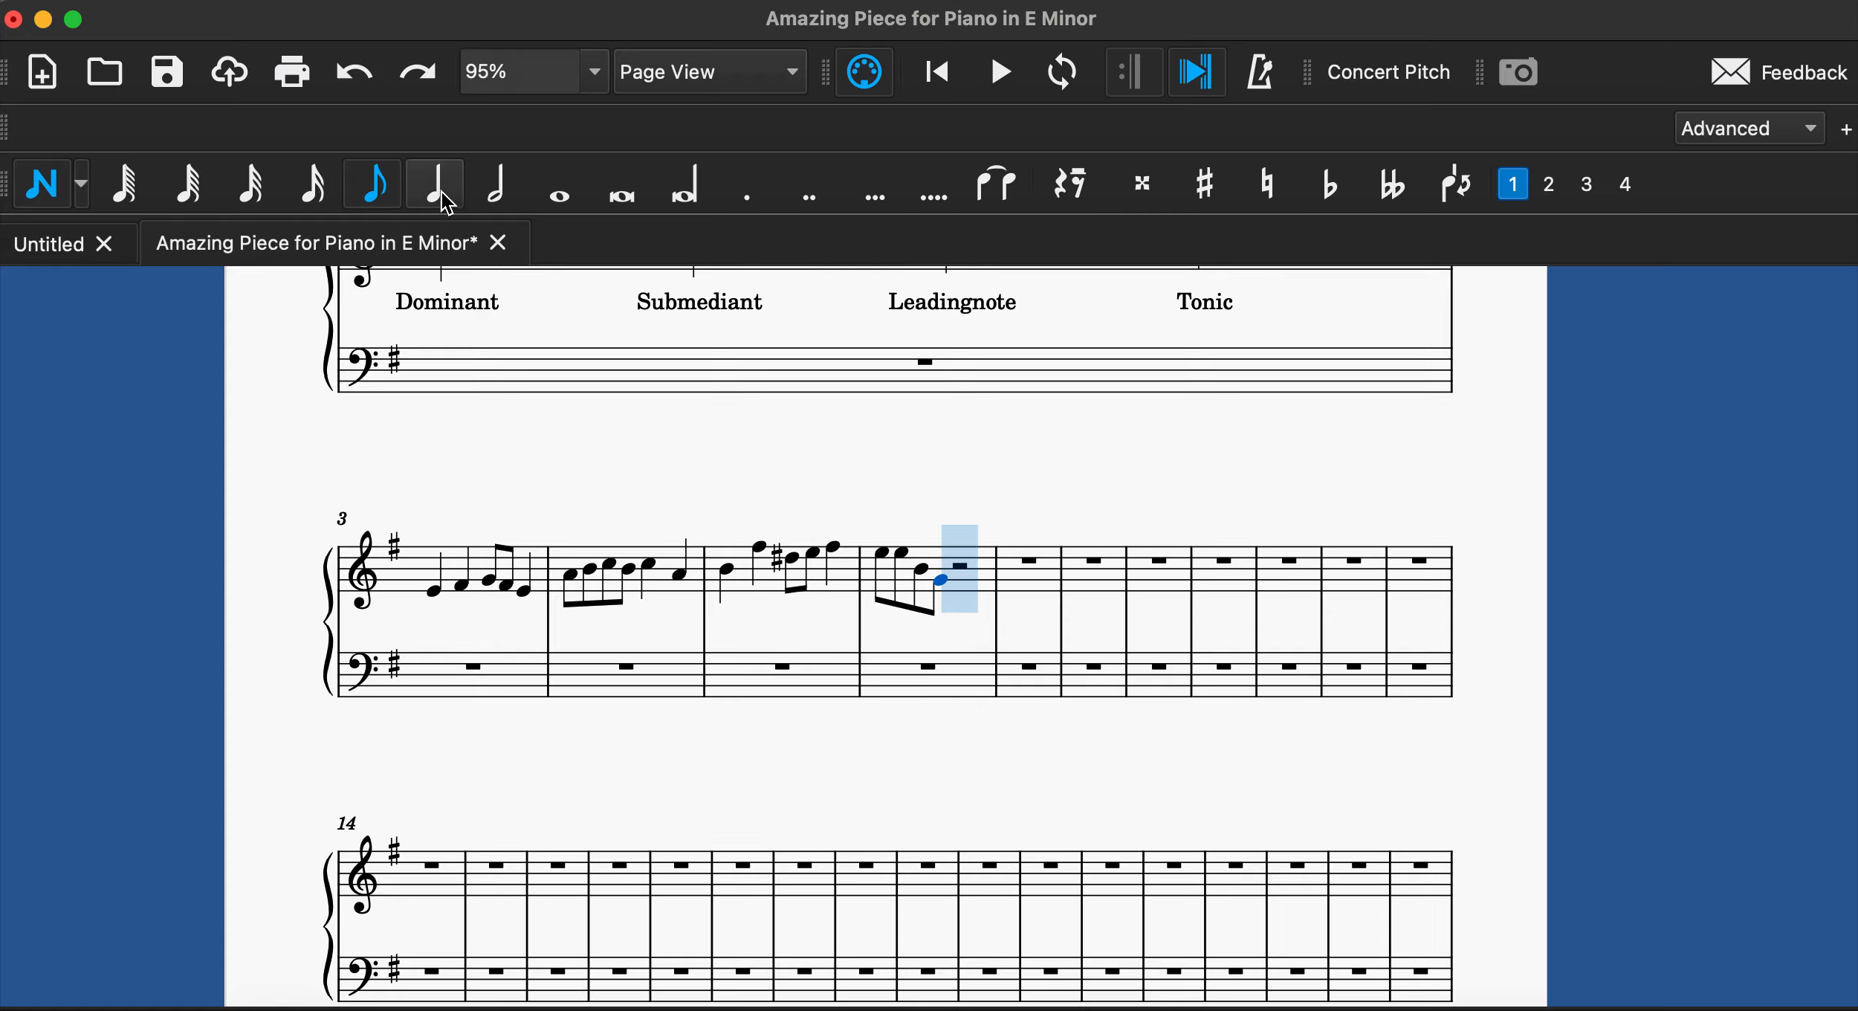
{"action": "left_click", "coordinate": [441, 192]}
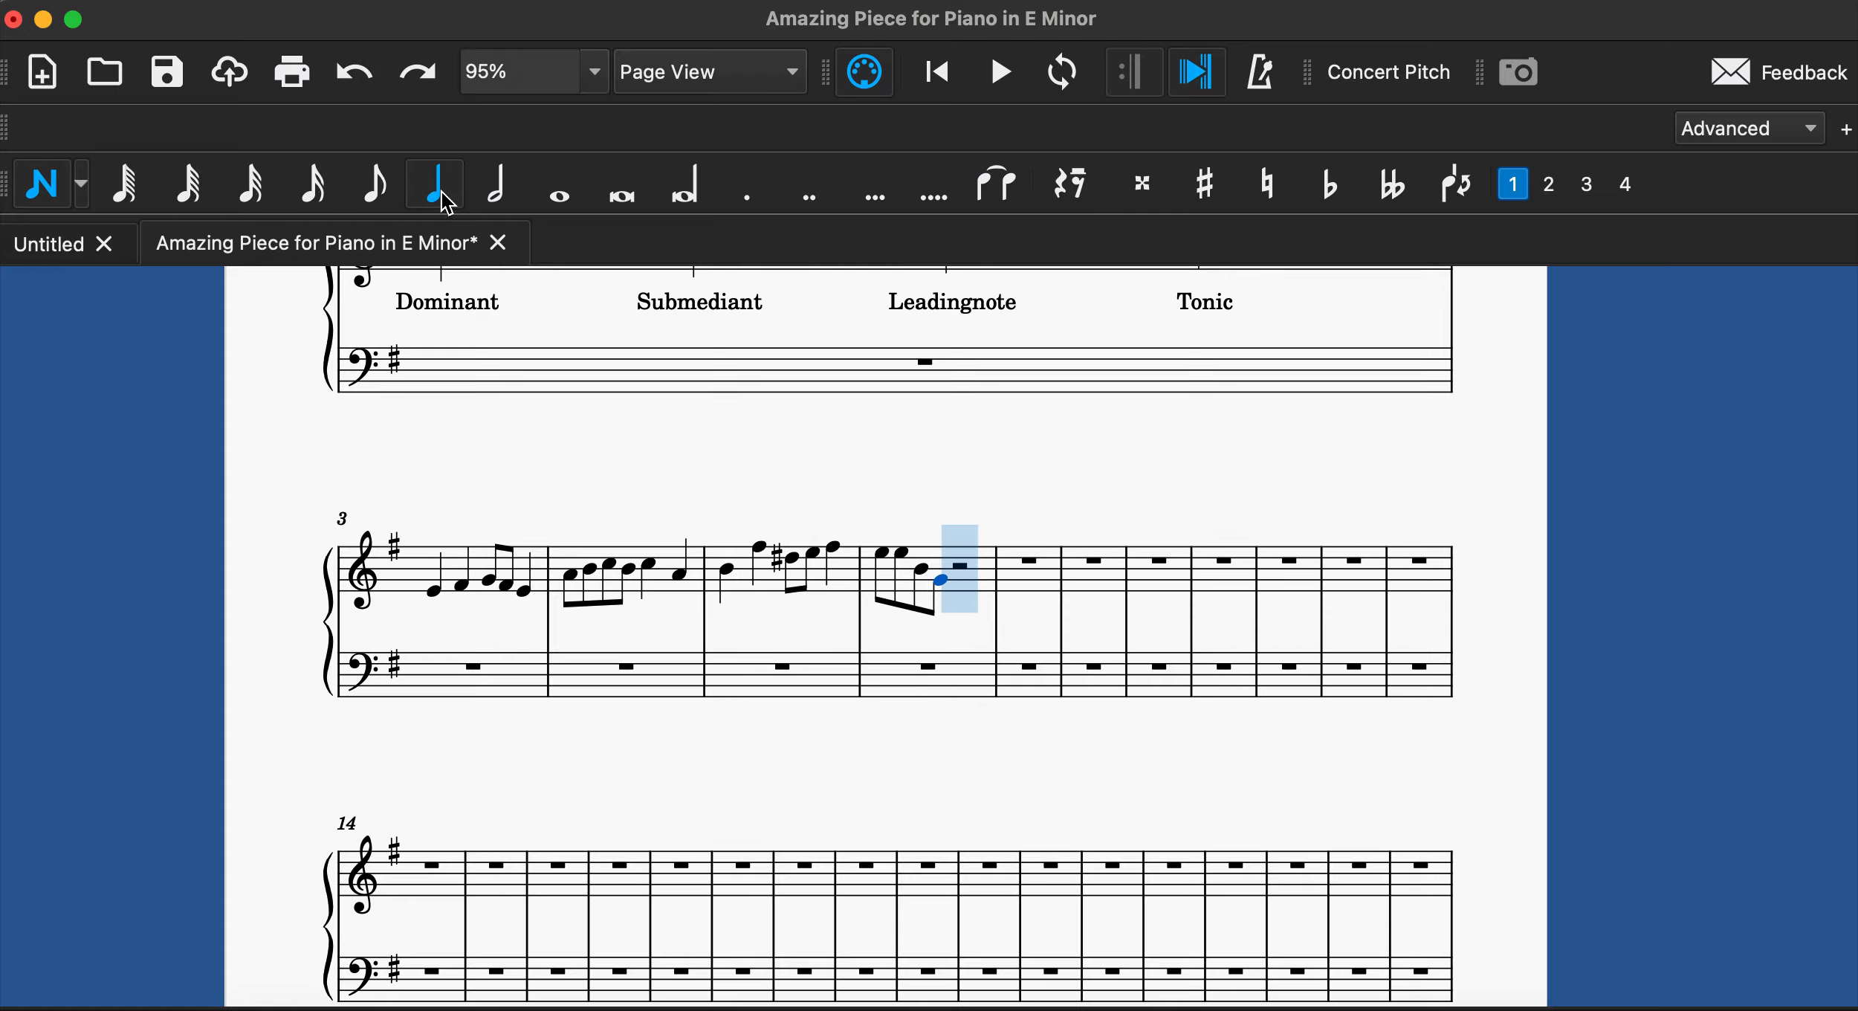
{"action": "left_click", "coordinate": [959, 589]}
{"action": "key", "text": "Escape"}
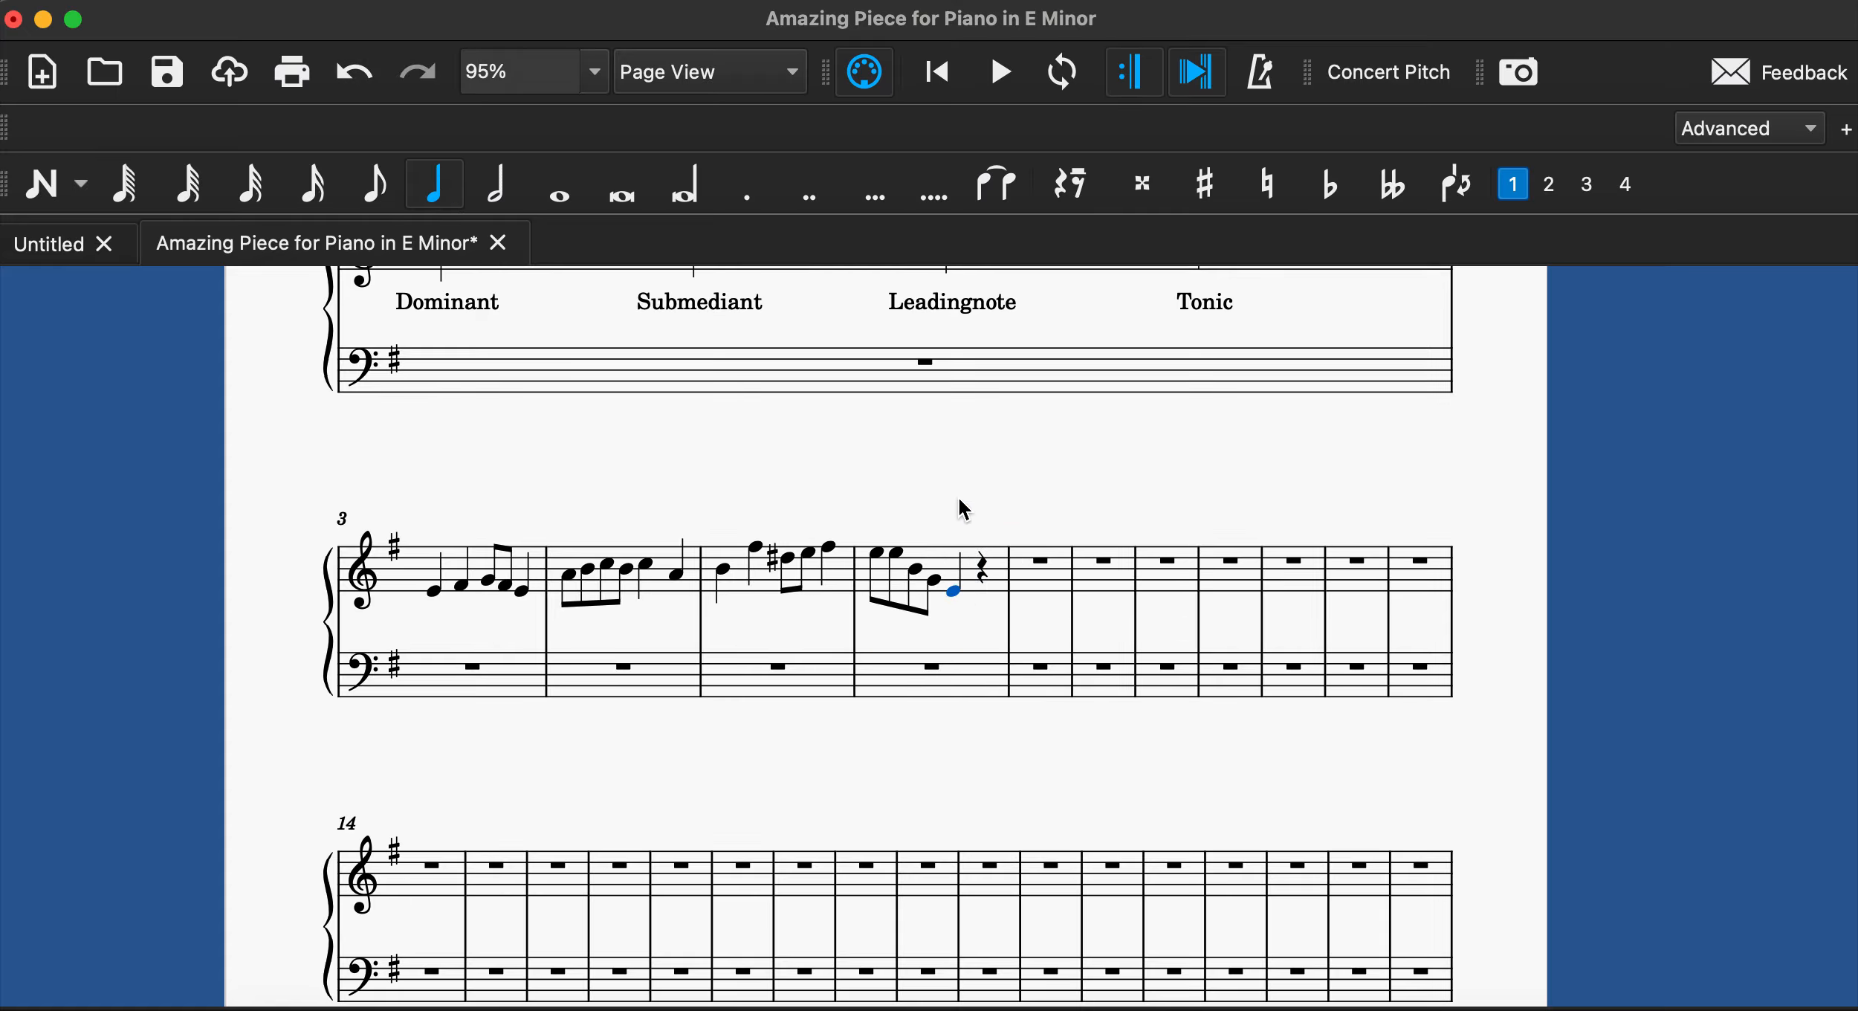
Examine the melody's first note in bar 3 and last note in bar 6 against the lowest note of the first Tonic chord.
{"action": "scroll", "coordinate": [962, 506], "scroll_direction": "up", "scroll_amount": 1}
{"action": "left_click", "coordinate": [433, 637]}
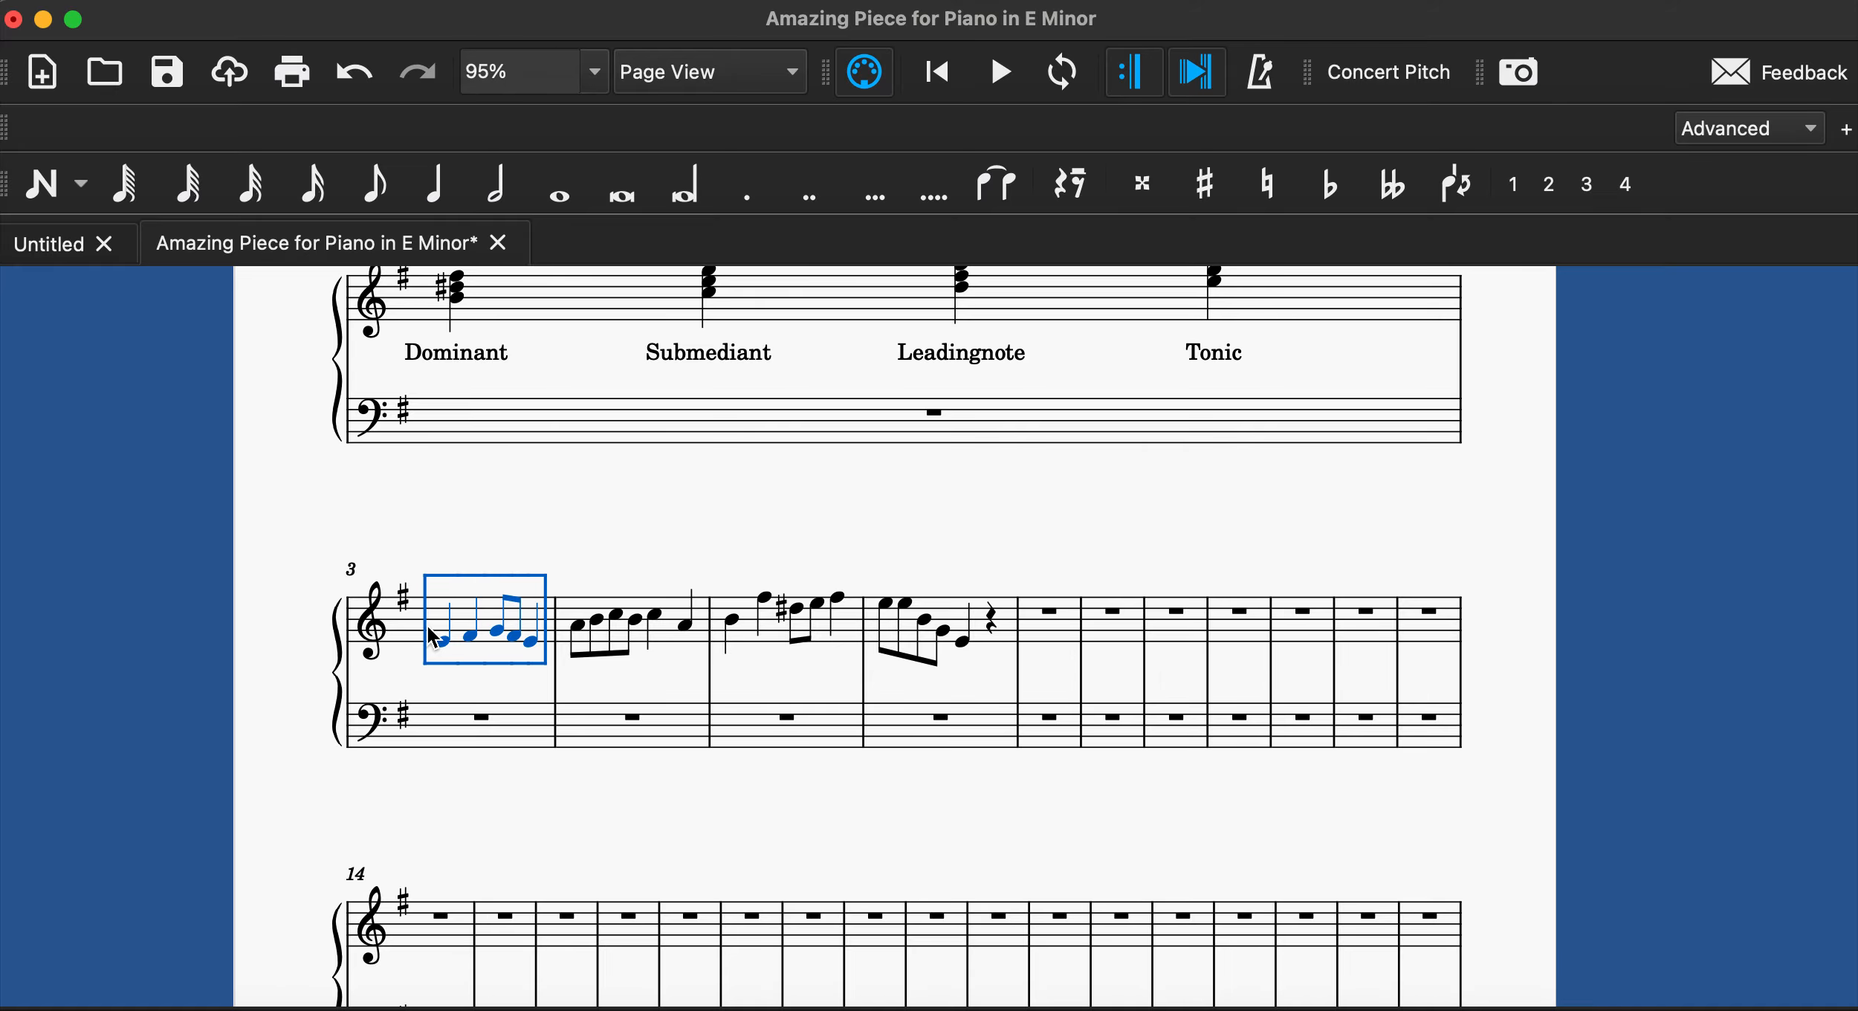
{"action": "left_click", "coordinate": [654, 680]}
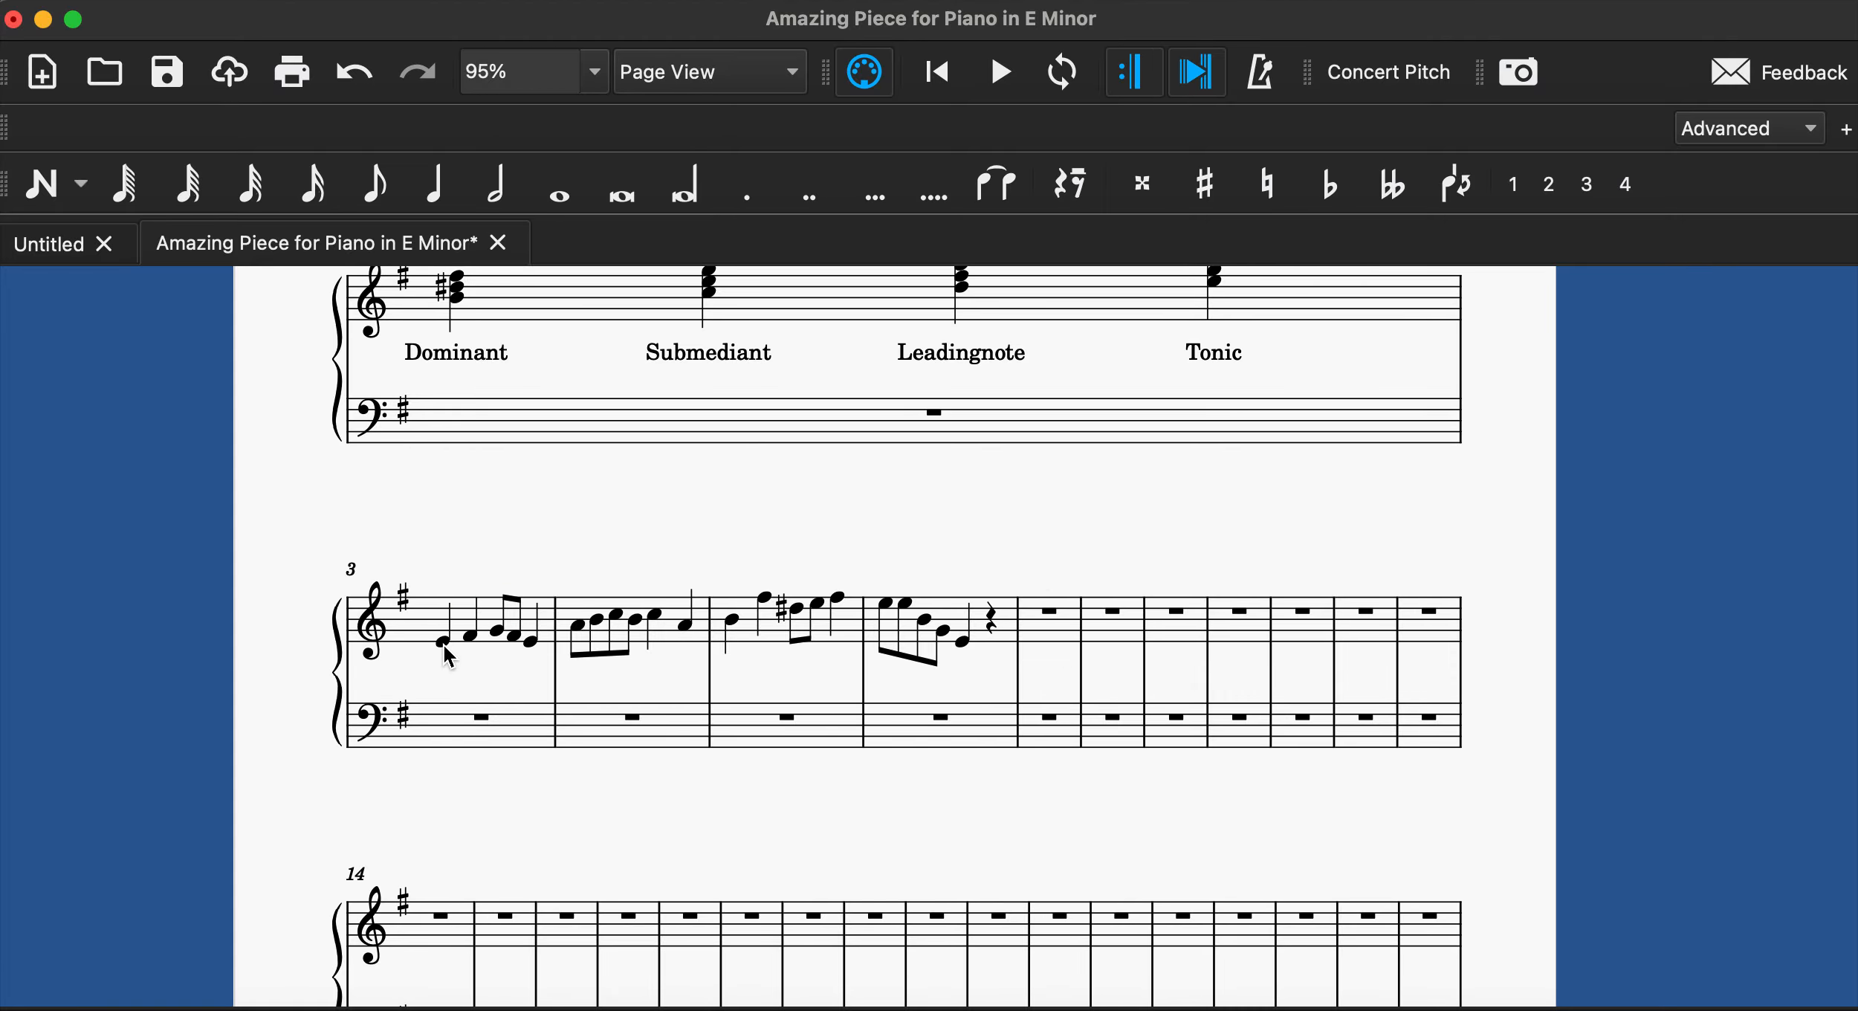
{"action": "left_click", "coordinate": [964, 642]}
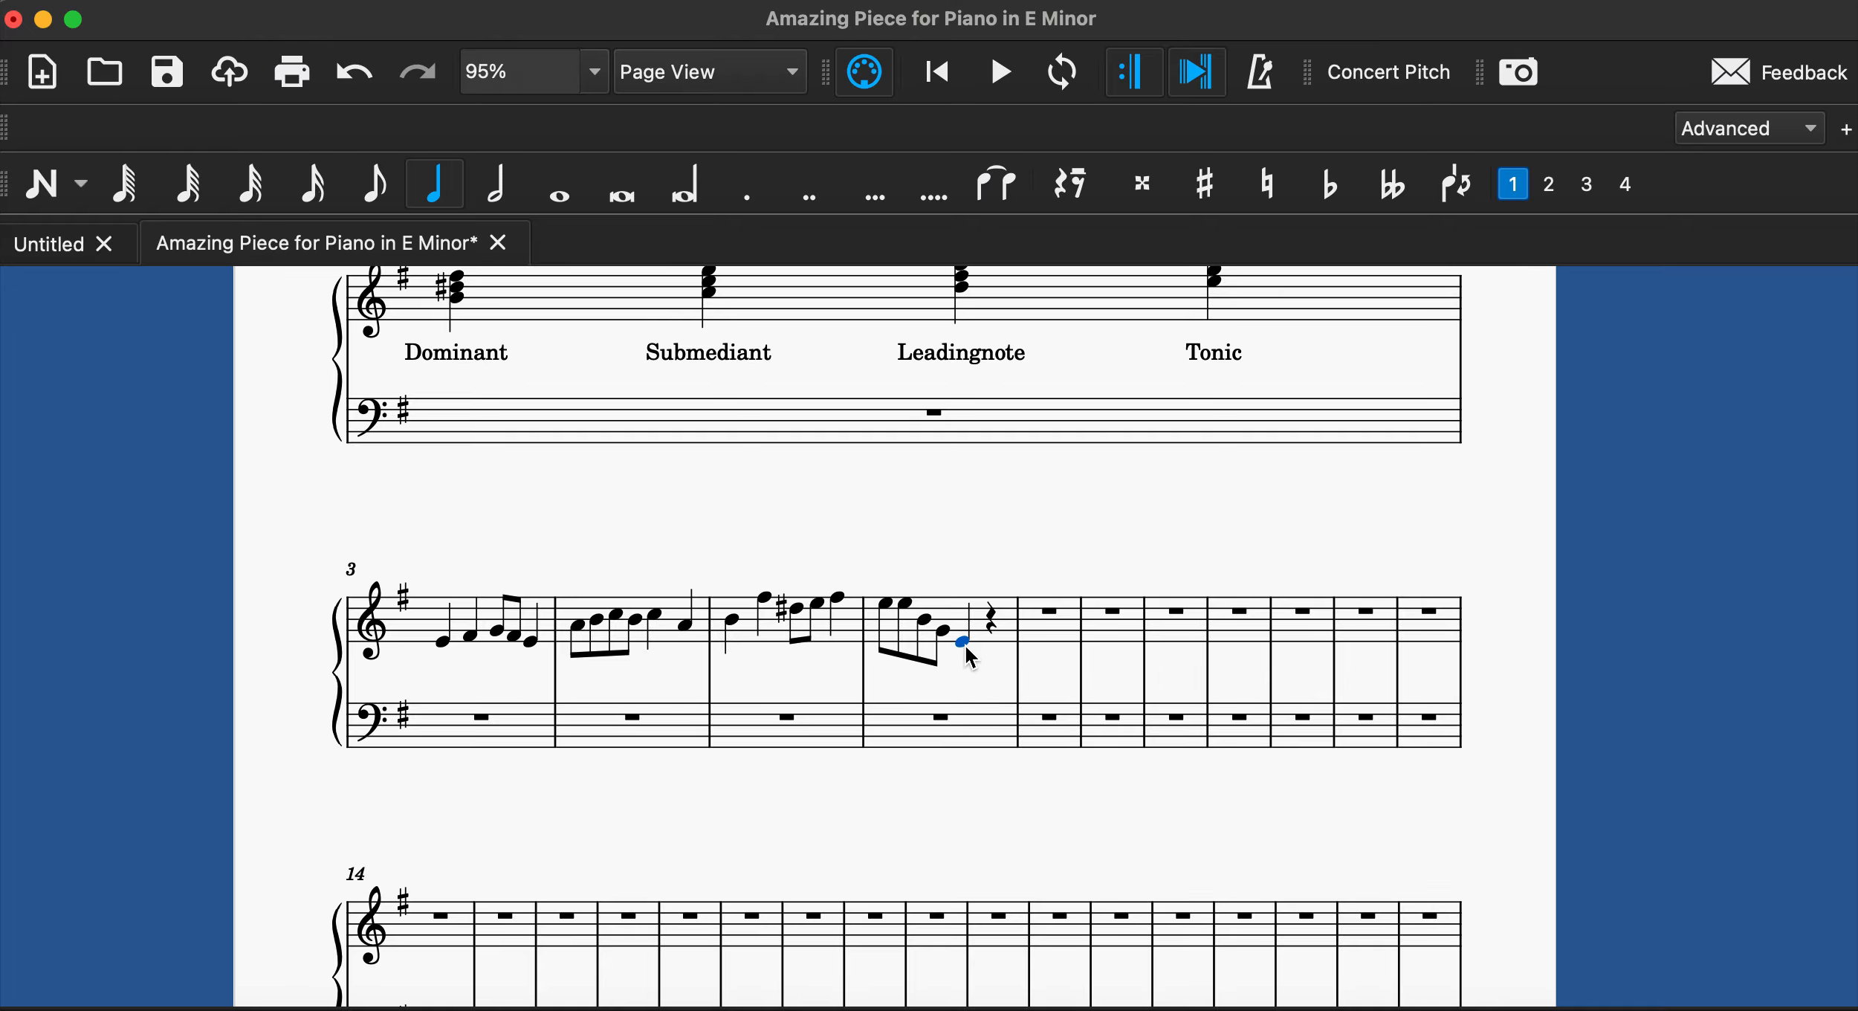
{"action": "left_click", "coordinate": [446, 640]}
{"action": "scroll", "coordinate": [536, 569], "scroll_direction": "up", "scroll_amount": 6}
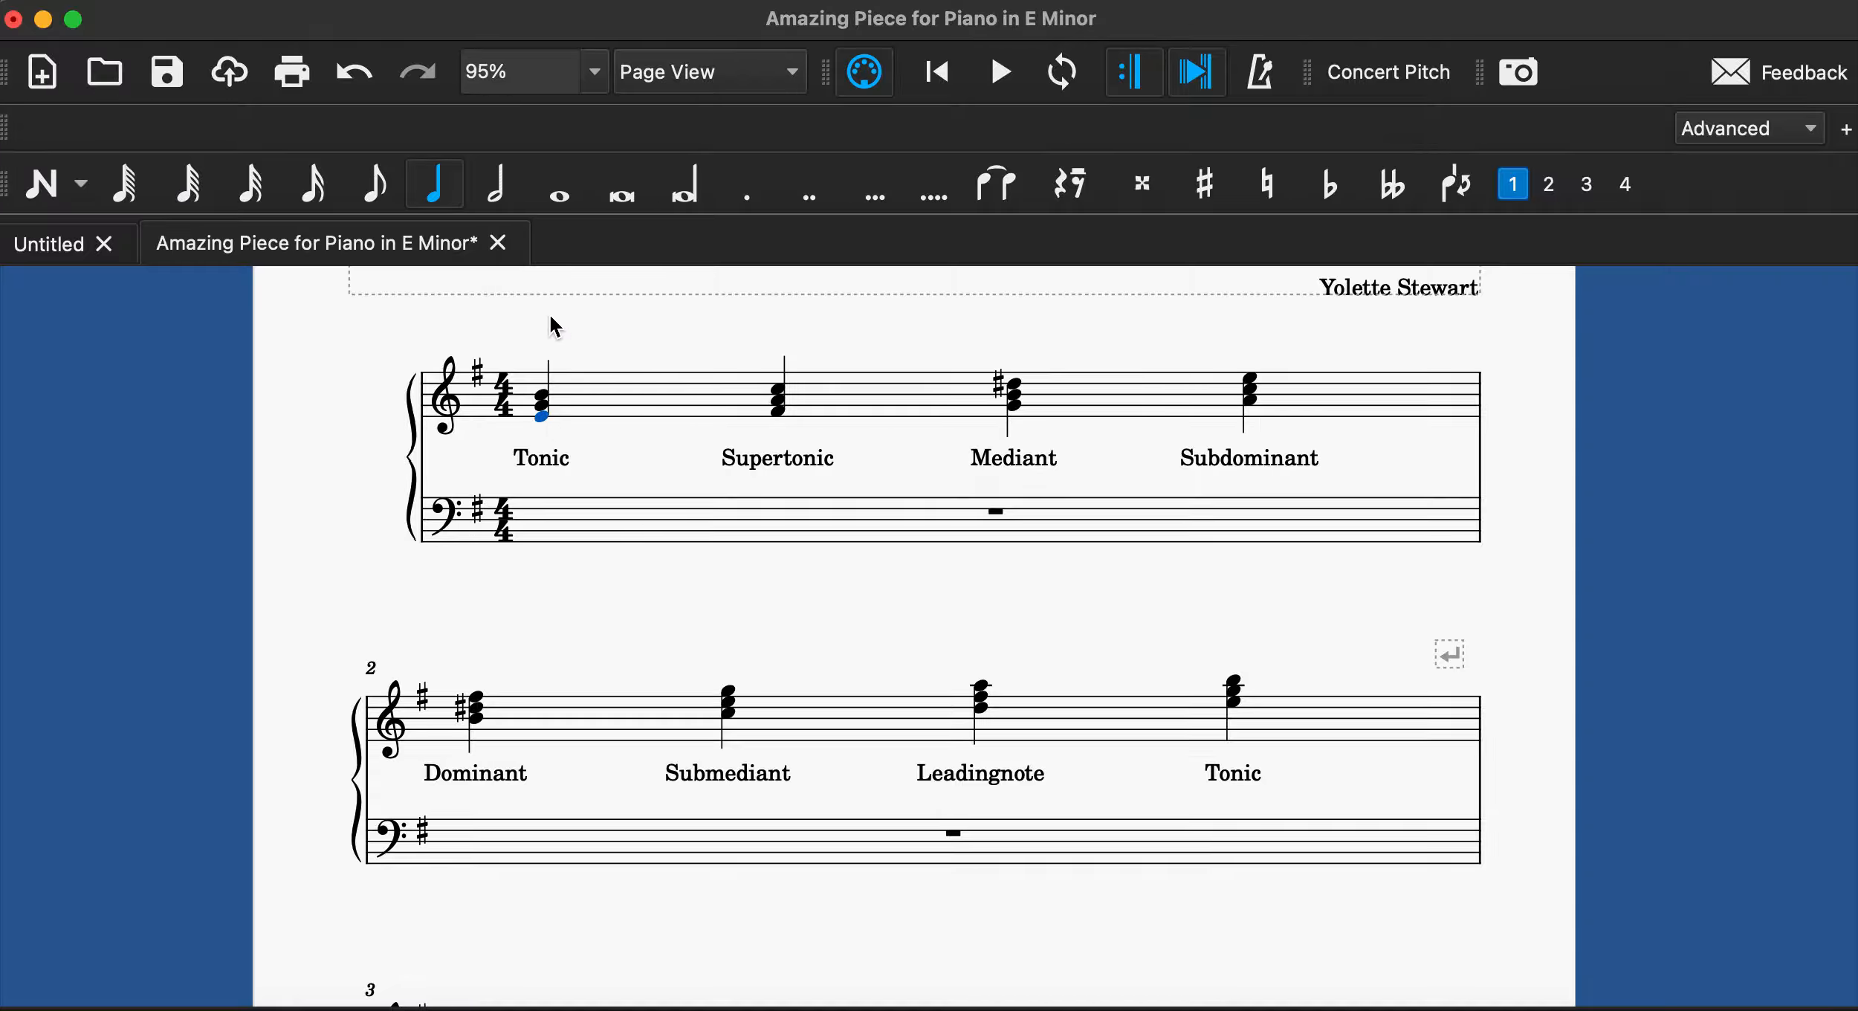
{"action": "scroll", "coordinate": [532, 476], "scroll_direction": "down", "scroll_amount": 5}
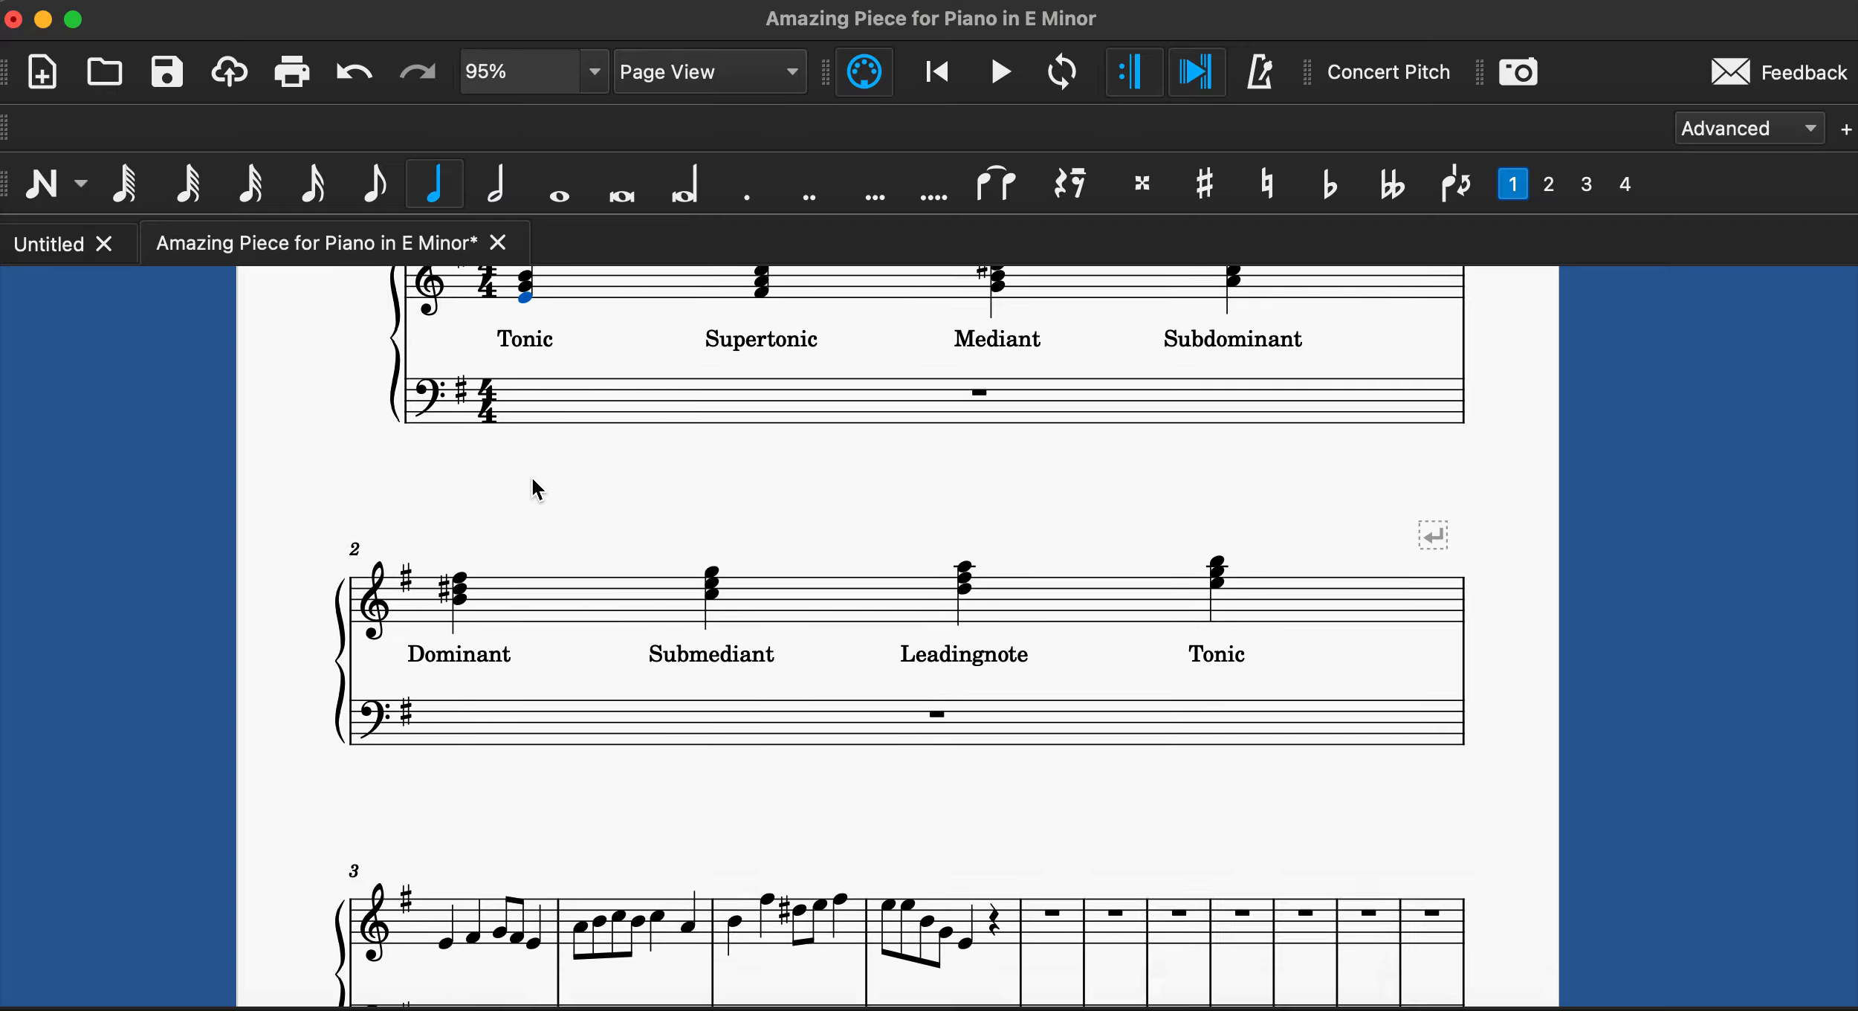
{"action": "scroll", "coordinate": [539, 613], "scroll_direction": "up", "scroll_amount": 6}
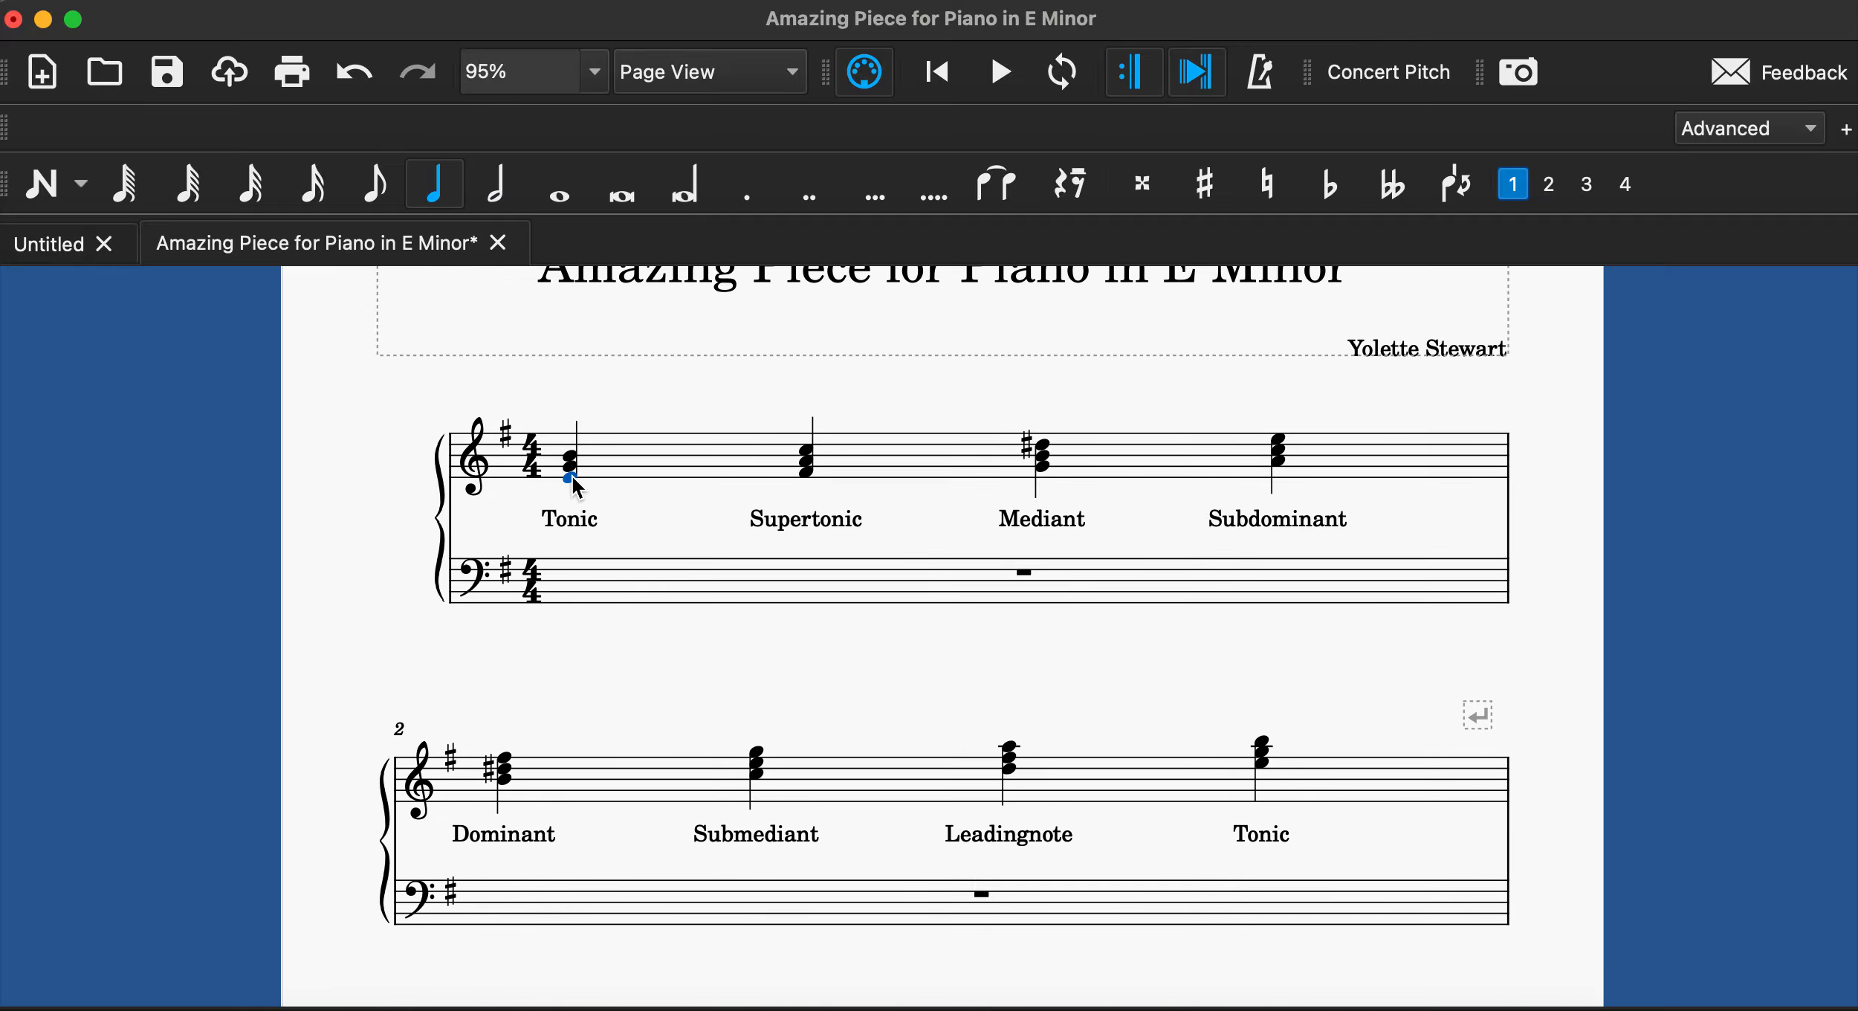
{"action": "scroll", "coordinate": [614, 550], "scroll_direction": "down", "scroll_amount": 8}
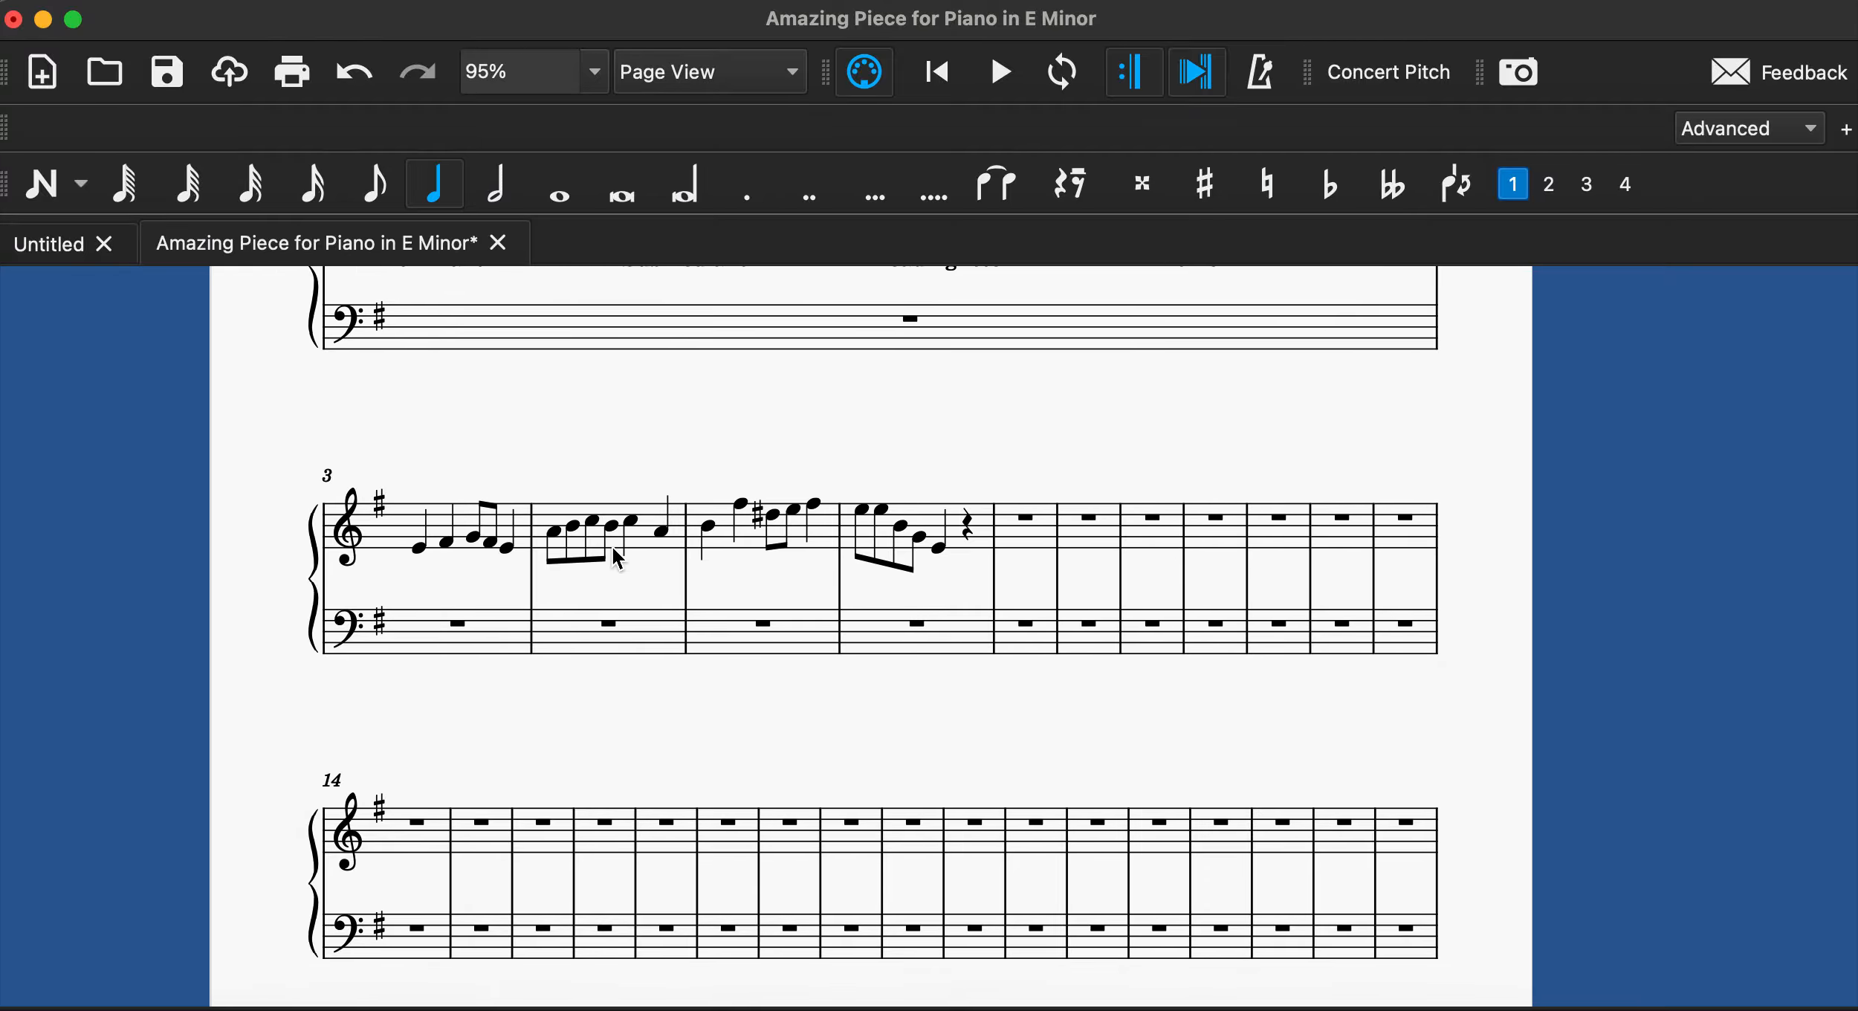
{"action": "left_click", "coordinate": [420, 549]}
{"action": "left_click", "coordinate": [937, 549]}
{"action": "scroll", "coordinate": [945, 548], "scroll_direction": "up", "scroll_amount": 5}
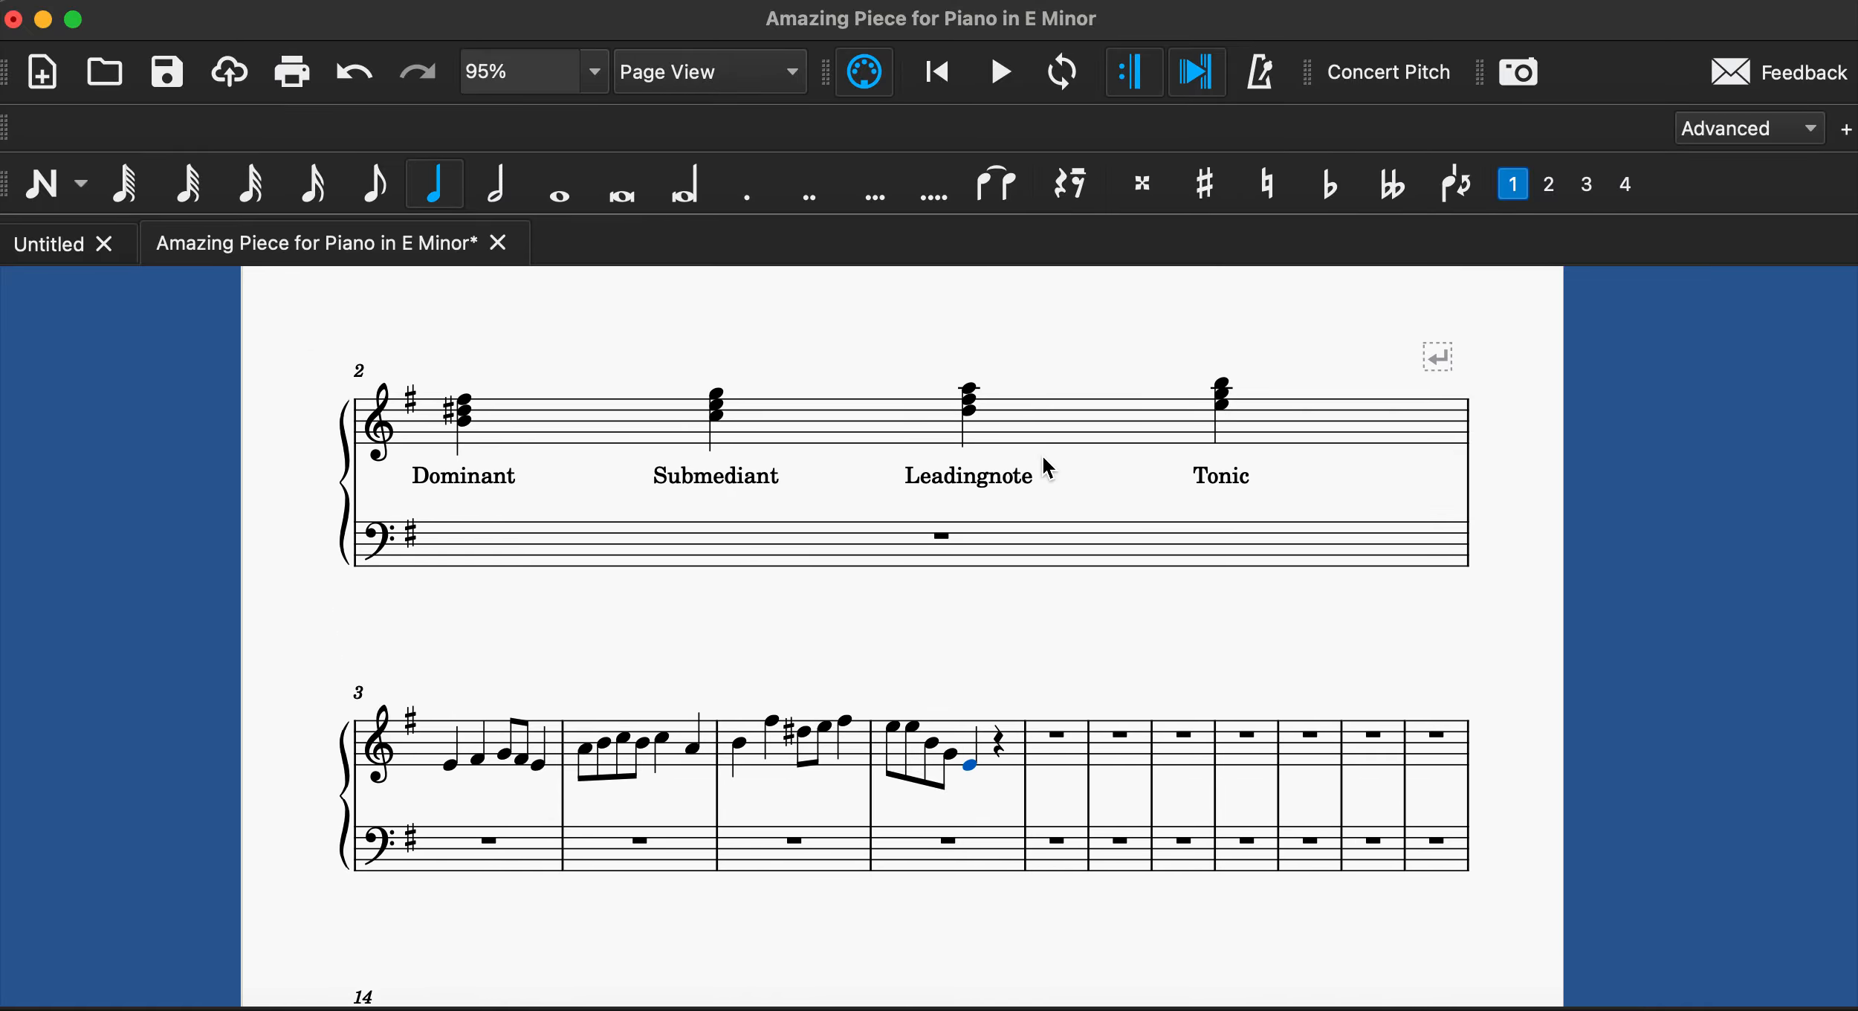
{"action": "scroll", "coordinate": [782, 488], "scroll_direction": "up", "scroll_amount": 5}
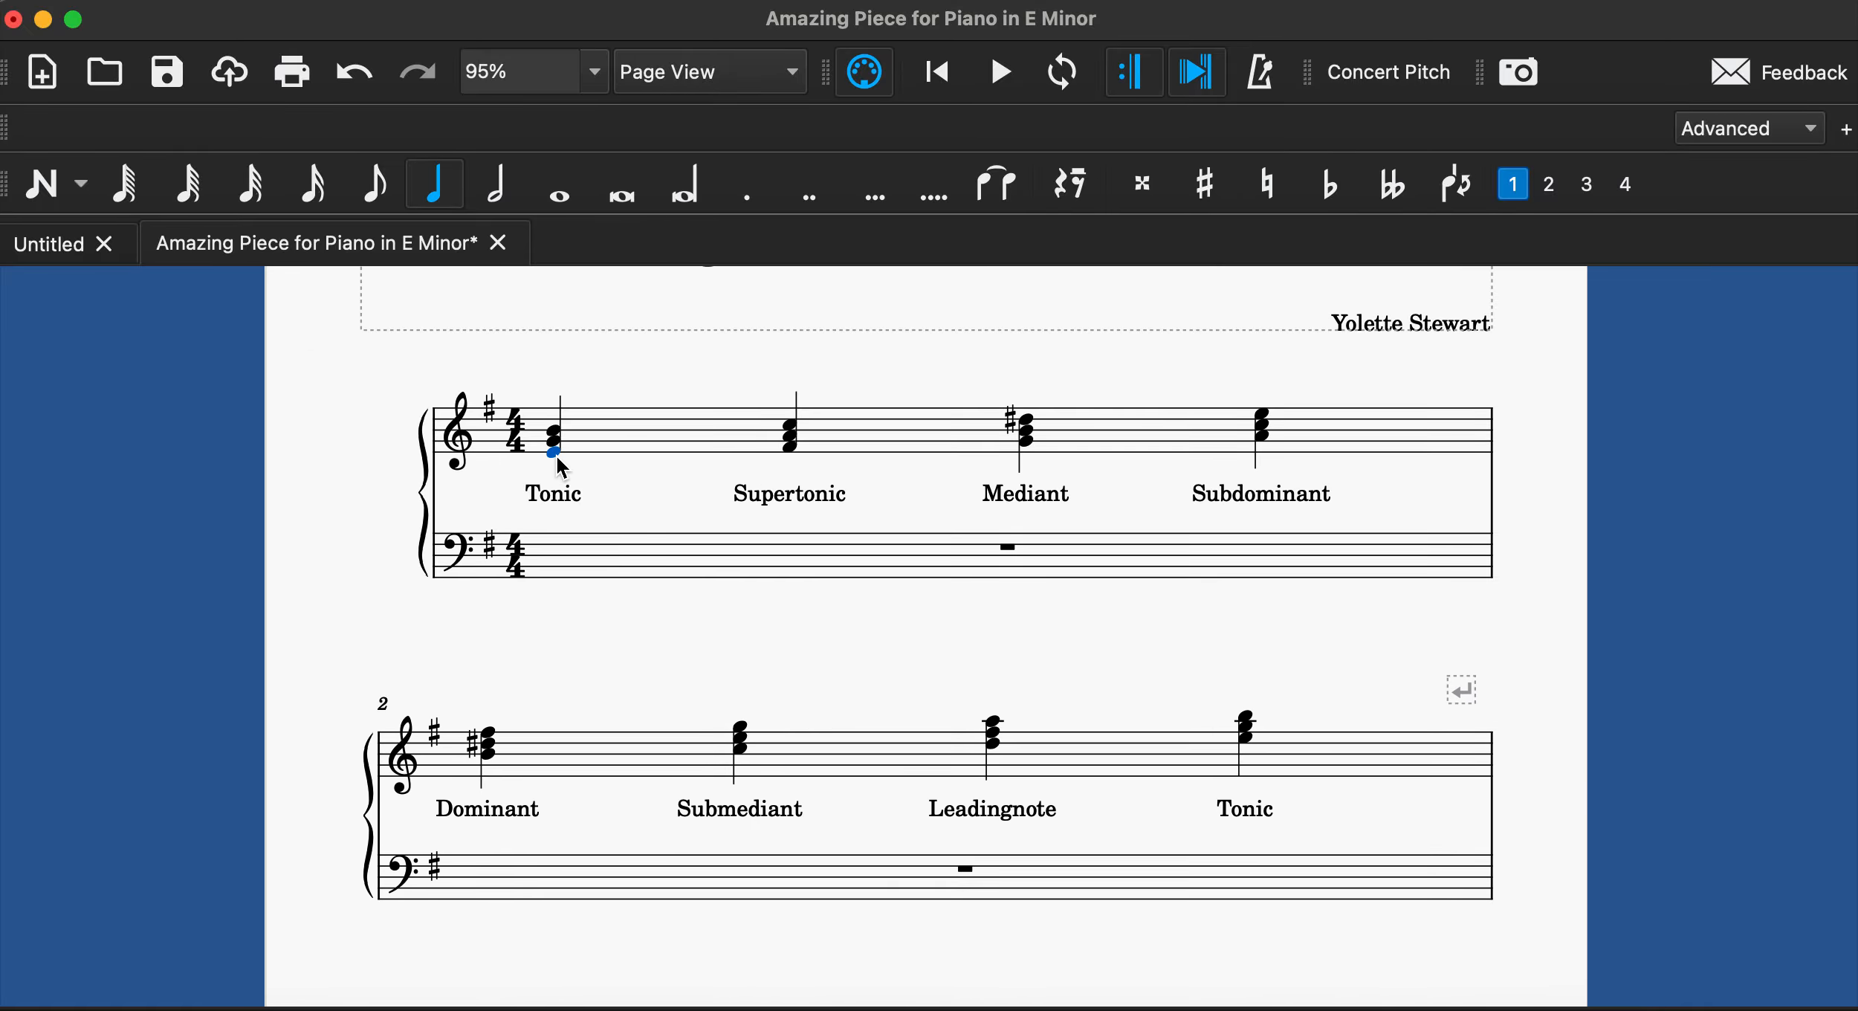
Examine the upper notes of the first Tonic chord against the melody's last note in bar 6.
{"action": "left_click", "coordinate": [561, 434]}
{"action": "scroll", "coordinate": [665, 523], "scroll_direction": "down", "scroll_amount": 10}
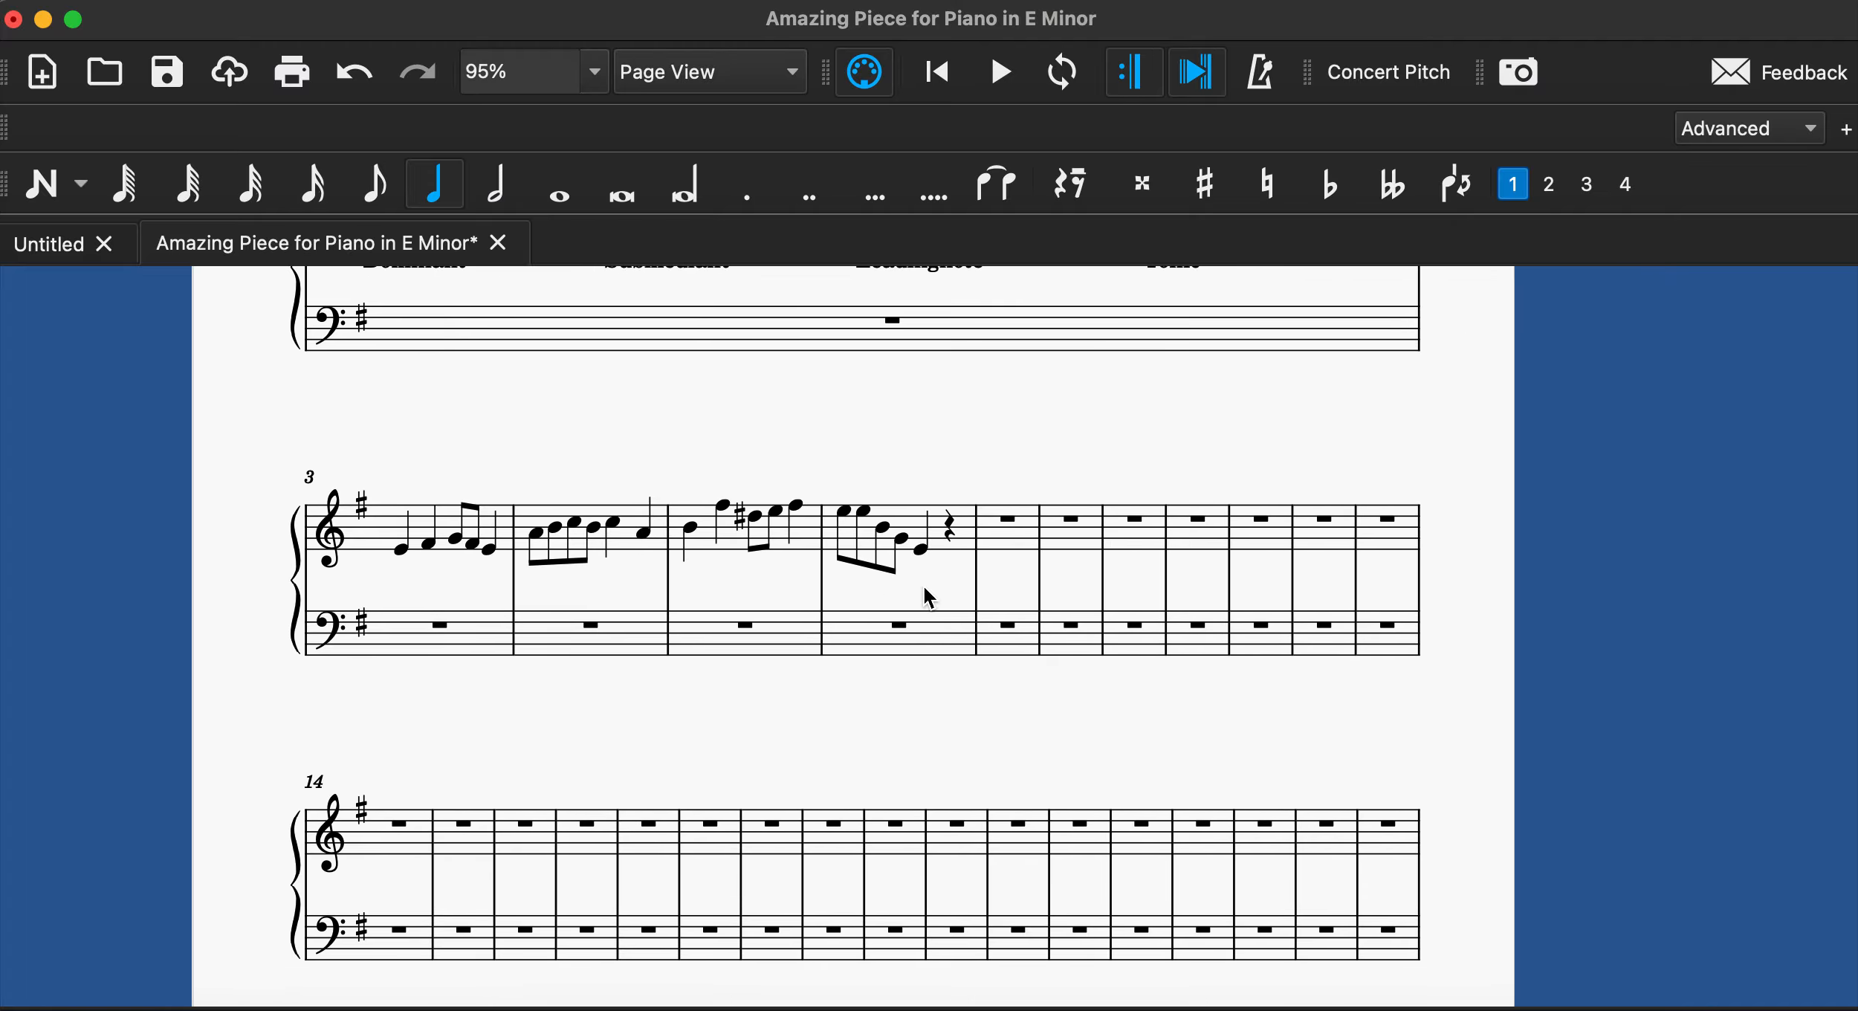
{"action": "left_click", "coordinate": [943, 575]}
{"action": "left_click", "coordinate": [921, 548]}
Audition the treble melody note by note from the first note of bar 3 to the last note of bar 6.
{"action": "left_click", "coordinate": [400, 550]}
{"action": "left_click", "coordinate": [429, 543]}
{"action": "left_click", "coordinate": [455, 541]}
{"action": "left_click", "coordinate": [476, 547]}
{"action": "left_click", "coordinate": [490, 551]}
{"action": "left_click", "coordinate": [536, 532]}
{"action": "left_click", "coordinate": [557, 537]}
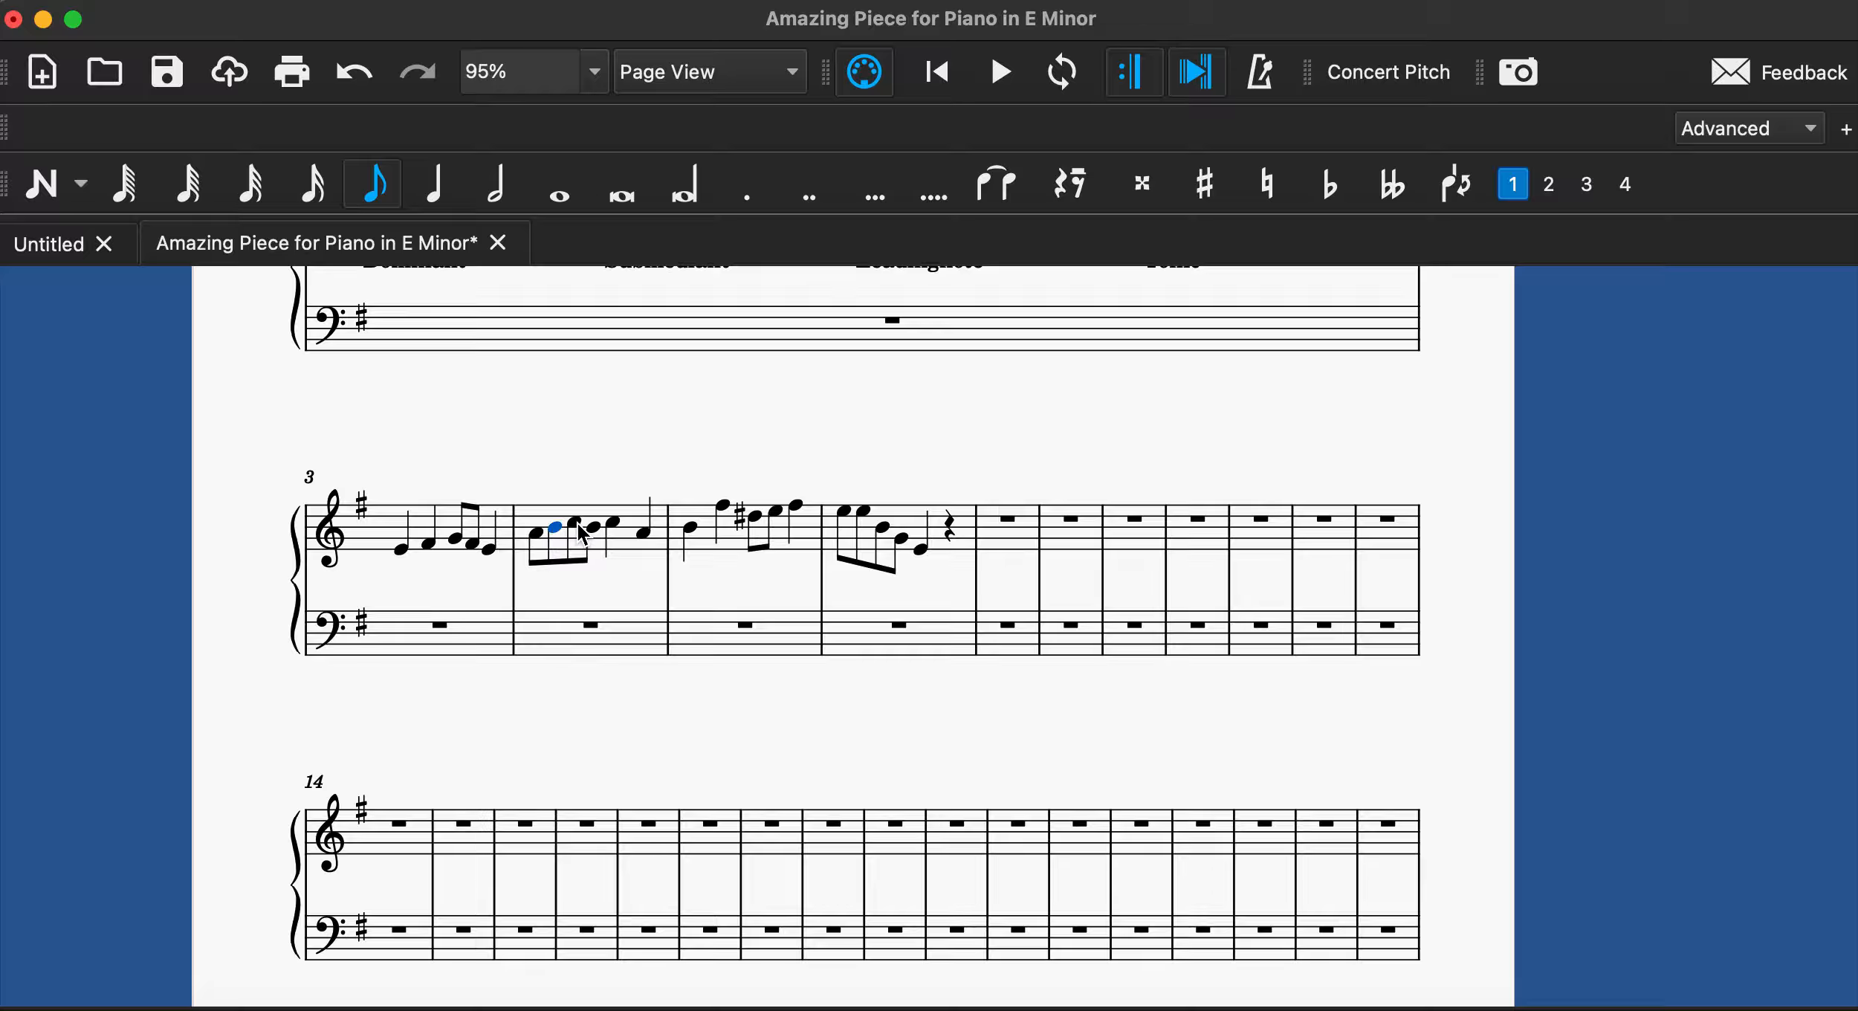
{"action": "left_click", "coordinate": [577, 526]}
{"action": "left_click", "coordinate": [616, 523]}
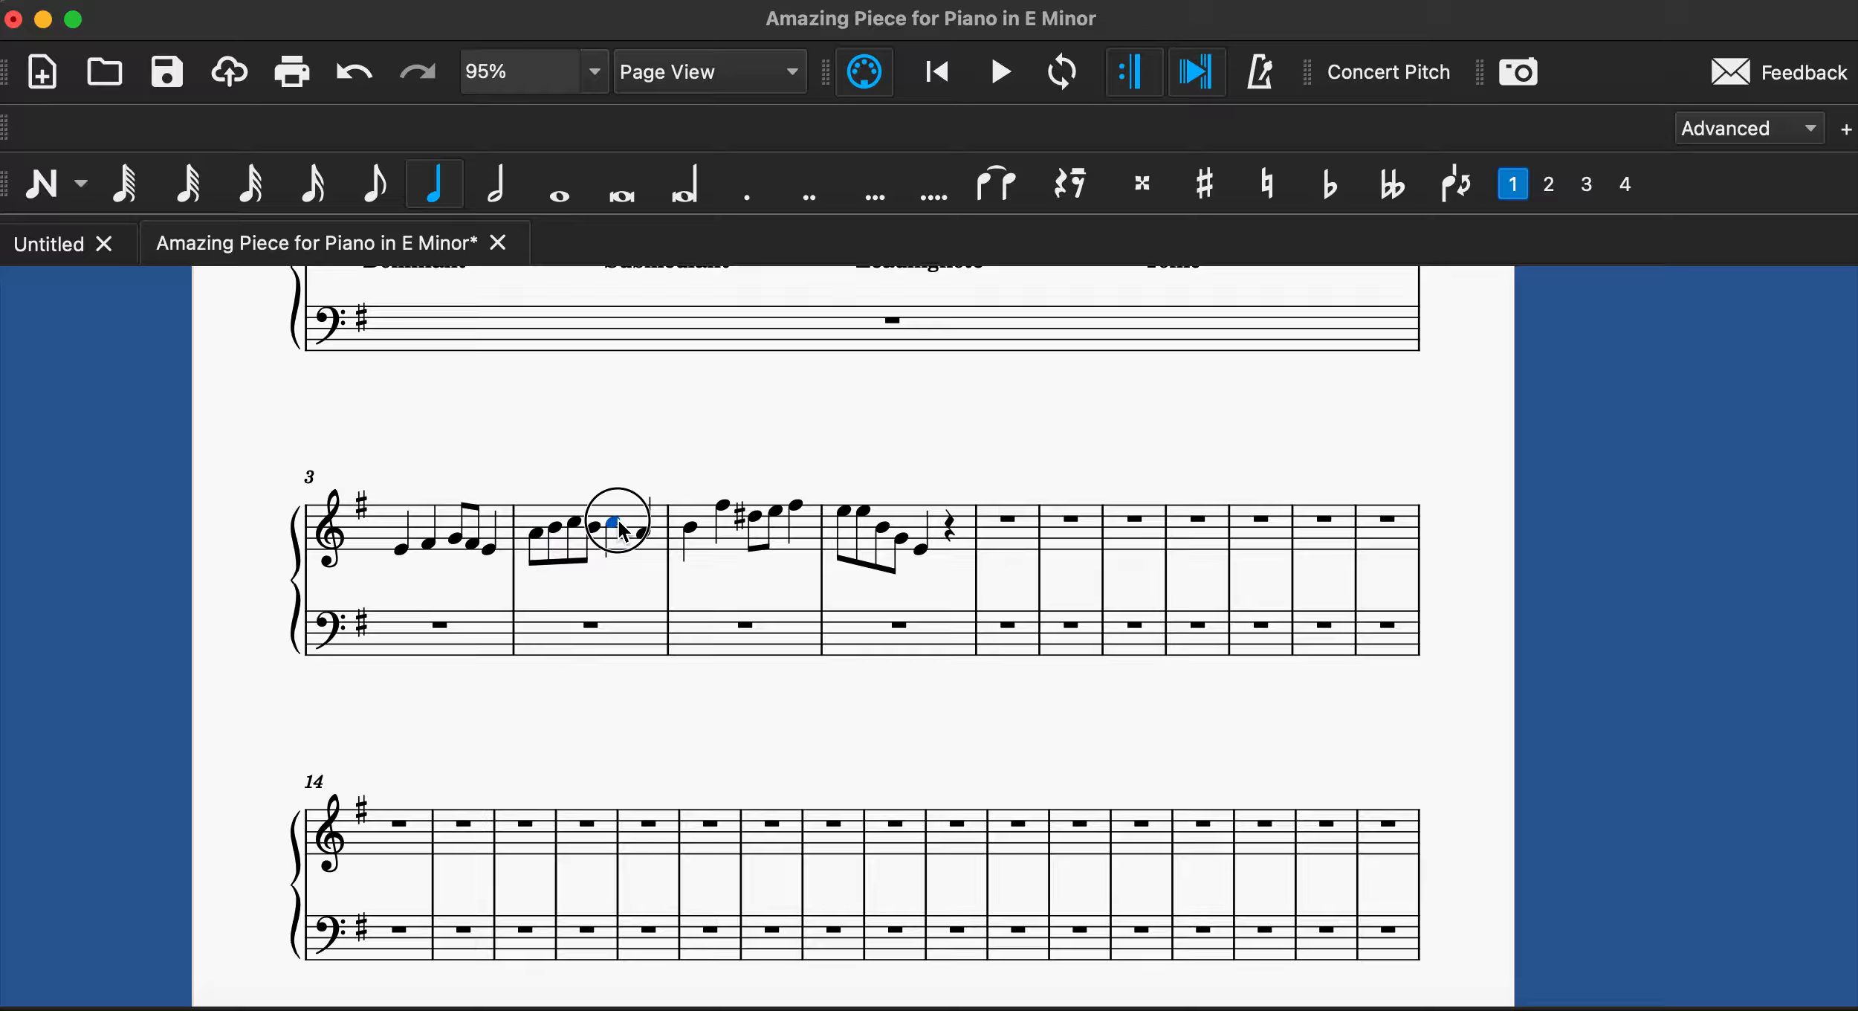
{"action": "left_click", "coordinate": [647, 534]}
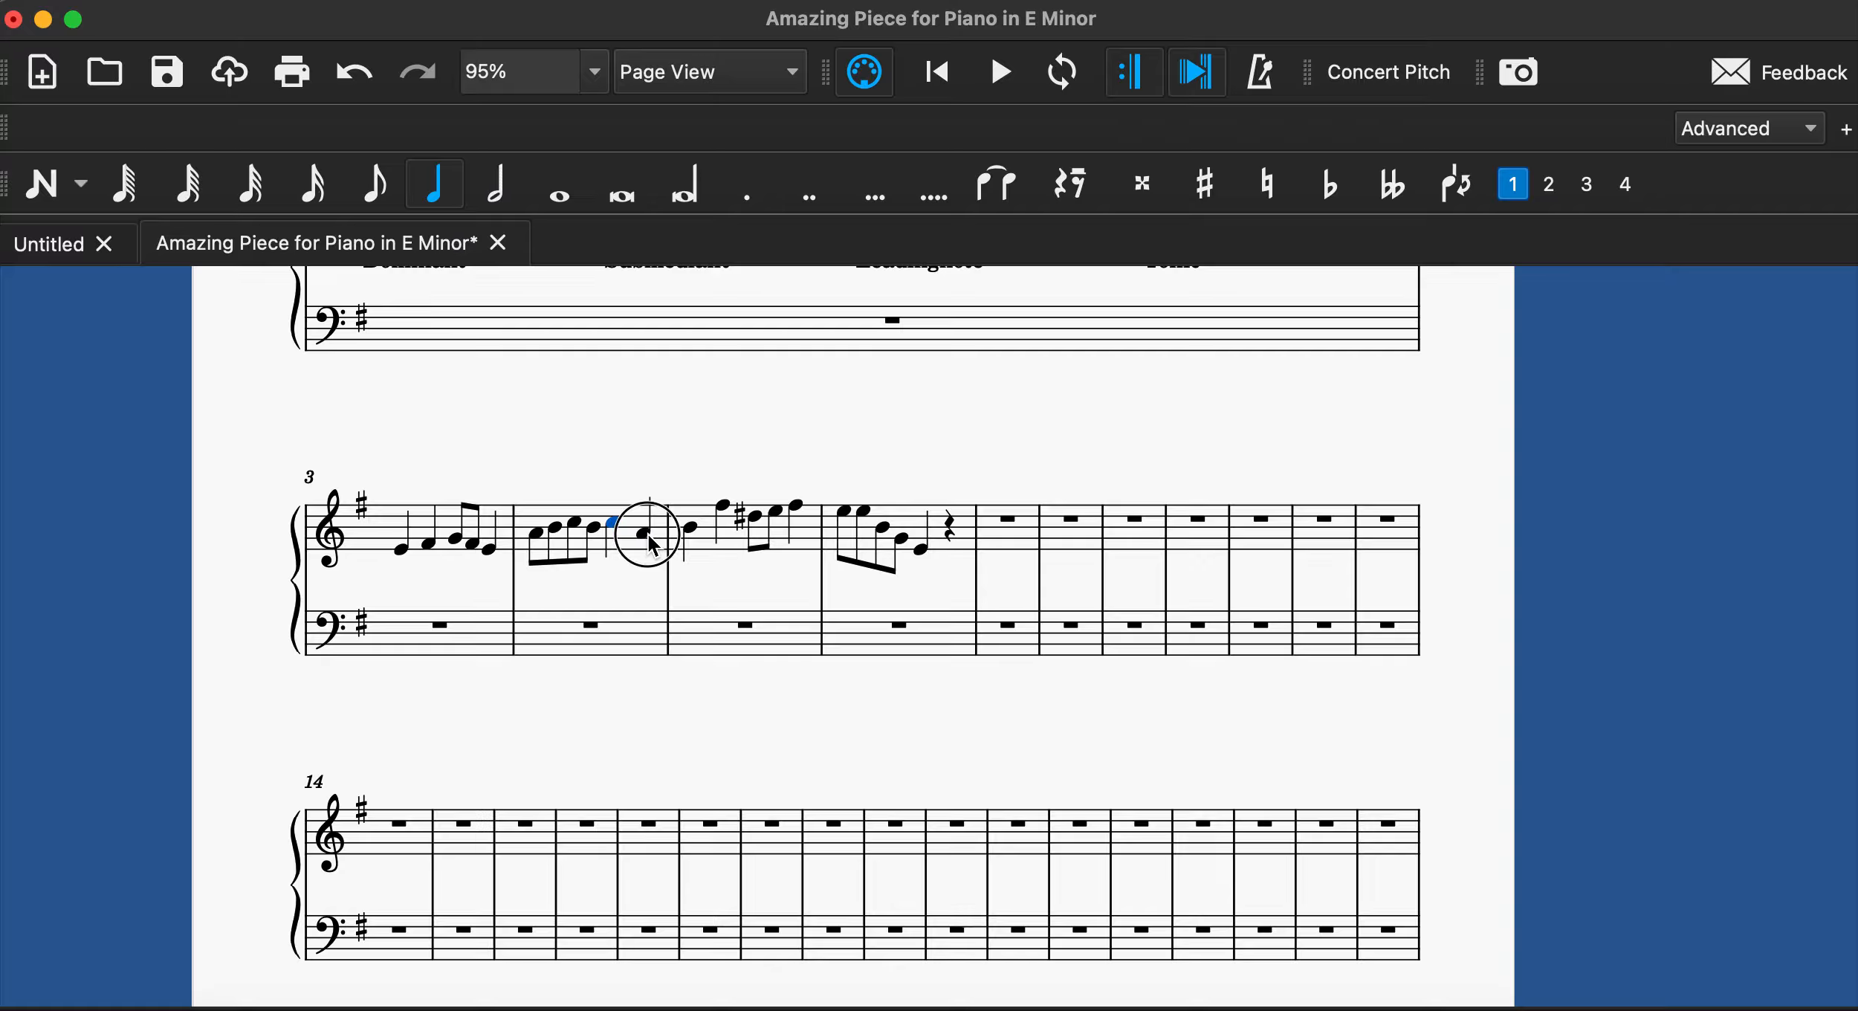
{"action": "left_click", "coordinate": [689, 528]}
{"action": "left_click", "coordinate": [723, 506]}
{"action": "left_click", "coordinate": [755, 515]}
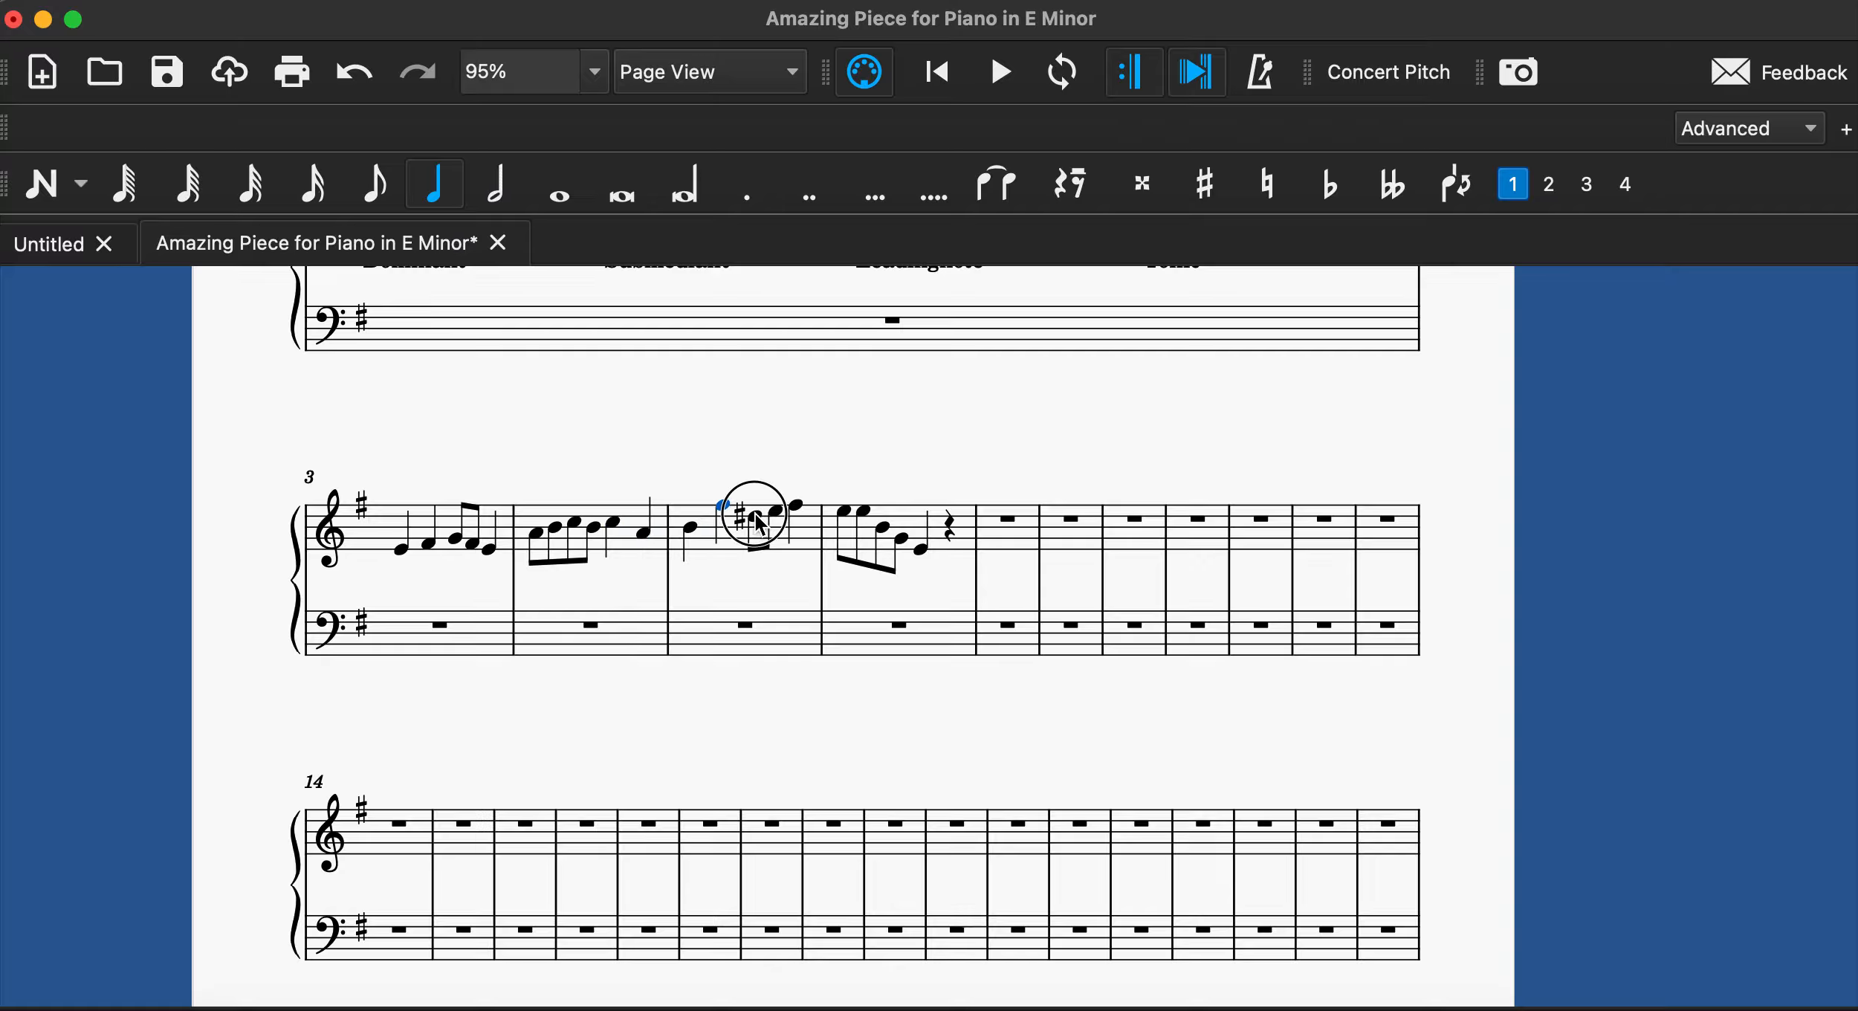
{"action": "left_click", "coordinate": [777, 510]}
{"action": "left_click", "coordinate": [795, 507]}
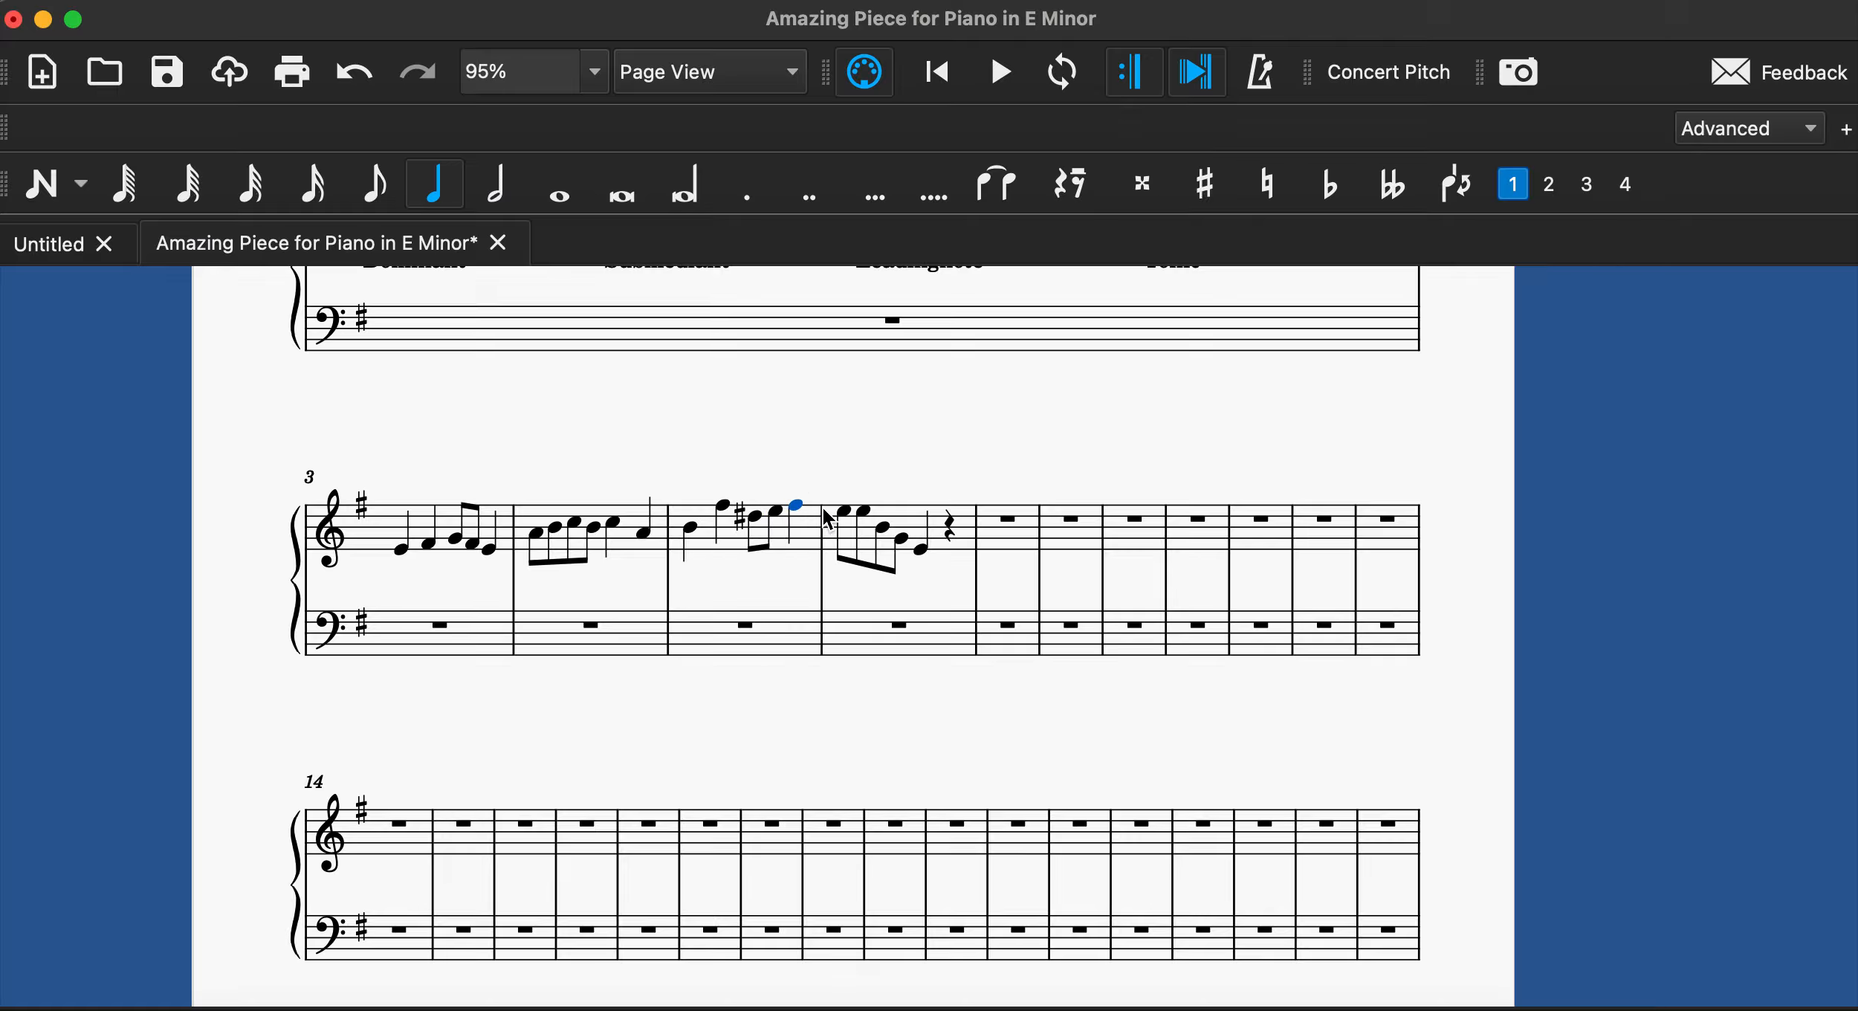
{"action": "left_click", "coordinate": [843, 511]}
{"action": "left_click", "coordinate": [864, 511]}
{"action": "left_click", "coordinate": [883, 526]}
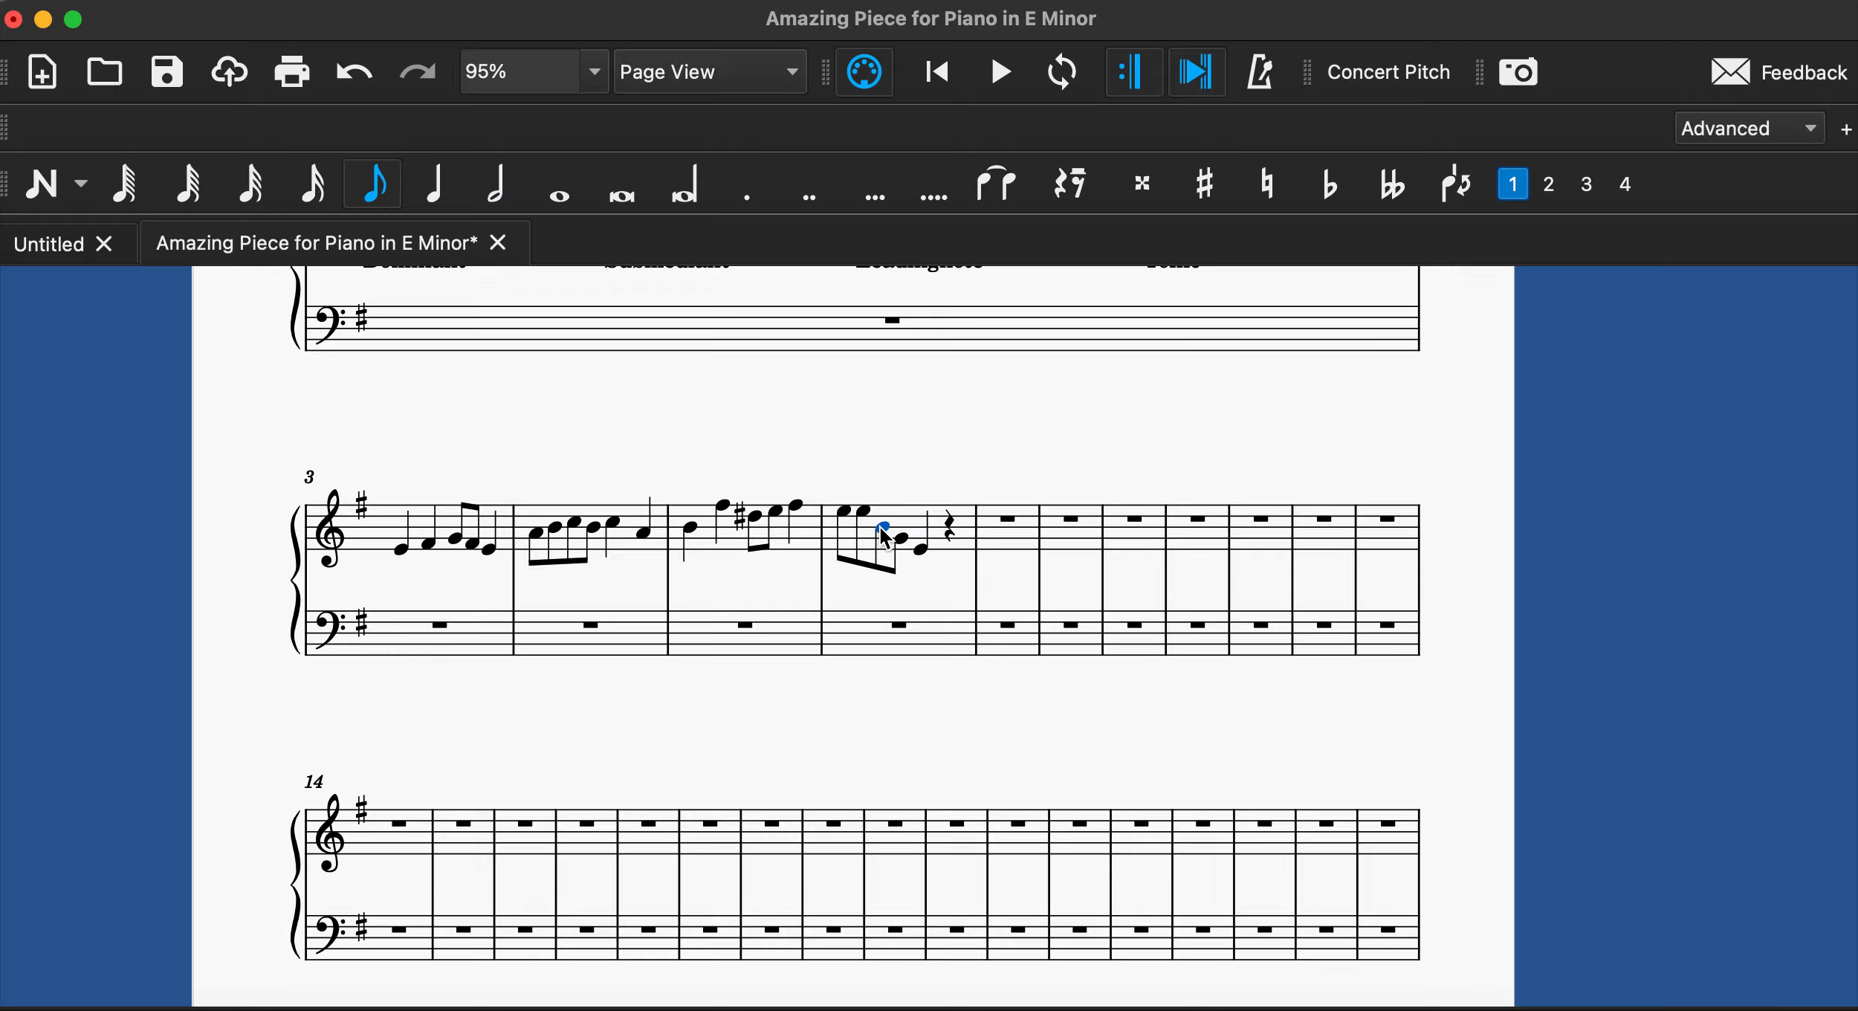
{"action": "left_click", "coordinate": [901, 537]}
{"action": "left_click", "coordinate": [926, 560]}
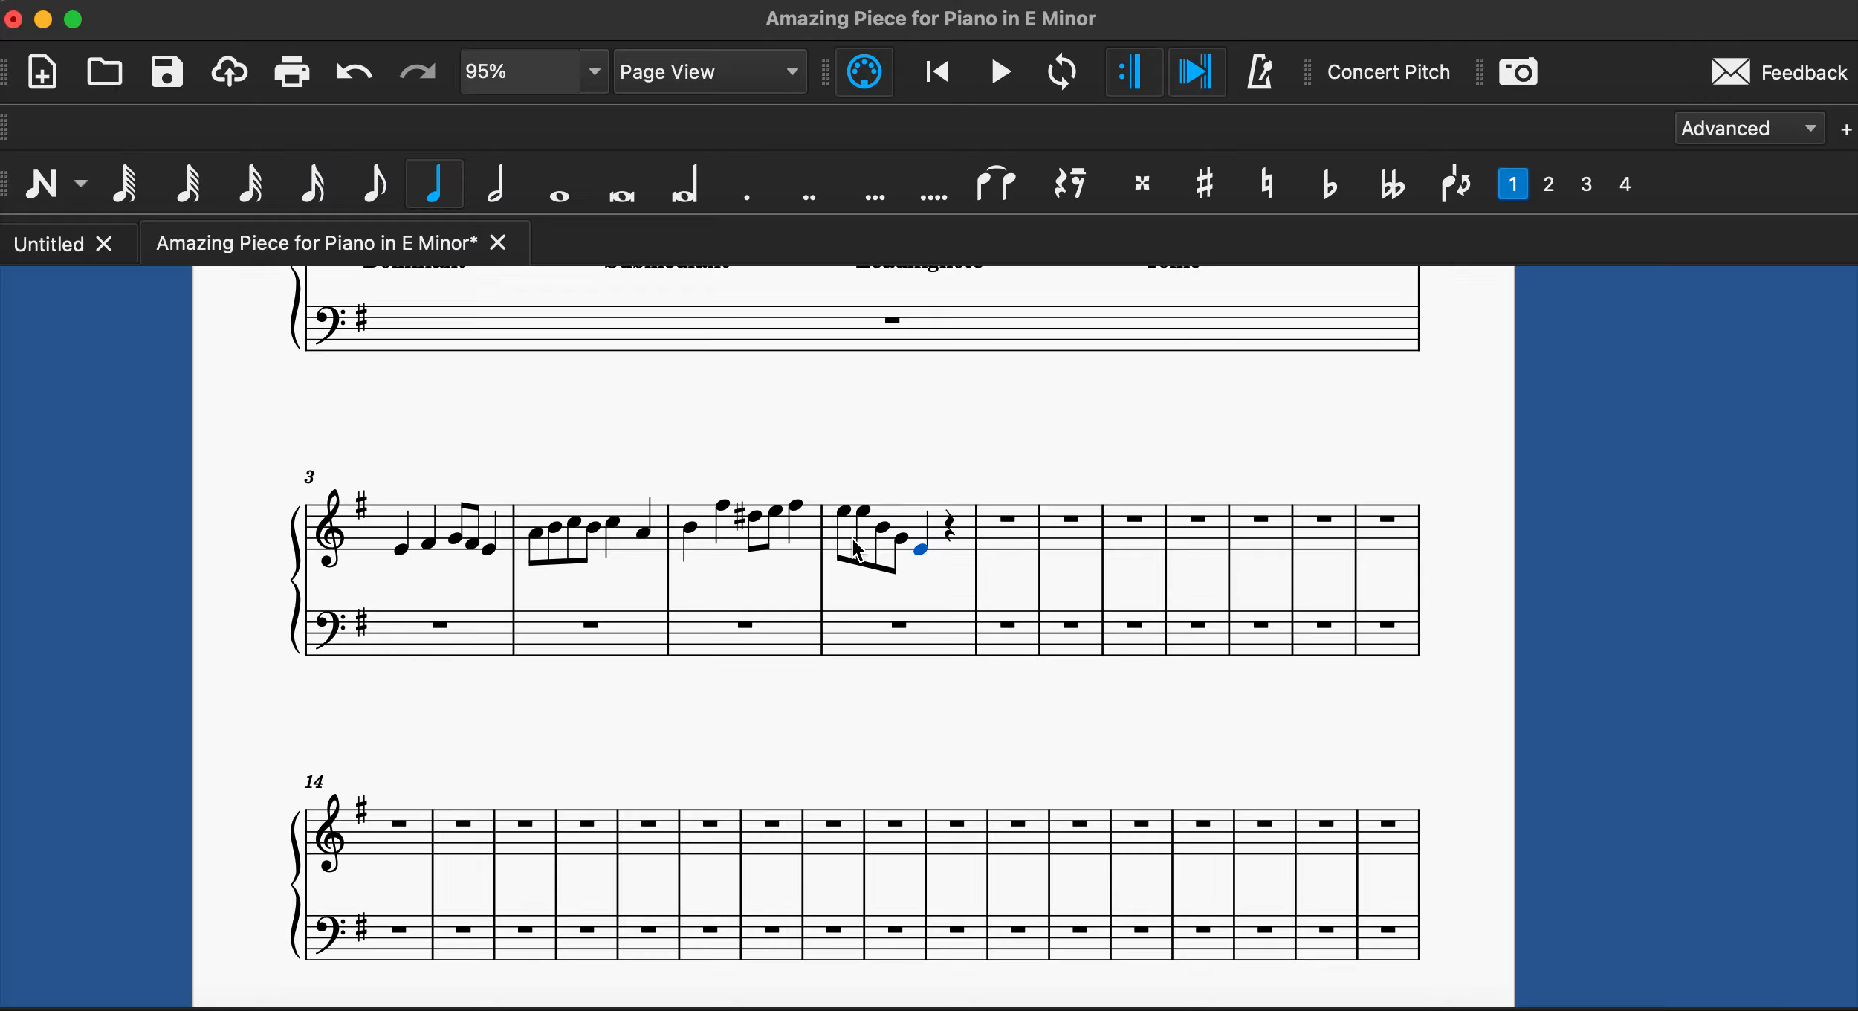
Play back the melody from treble bar 3, stop the playback and clear the selection.
{"action": "left_click", "coordinate": [388, 523]}
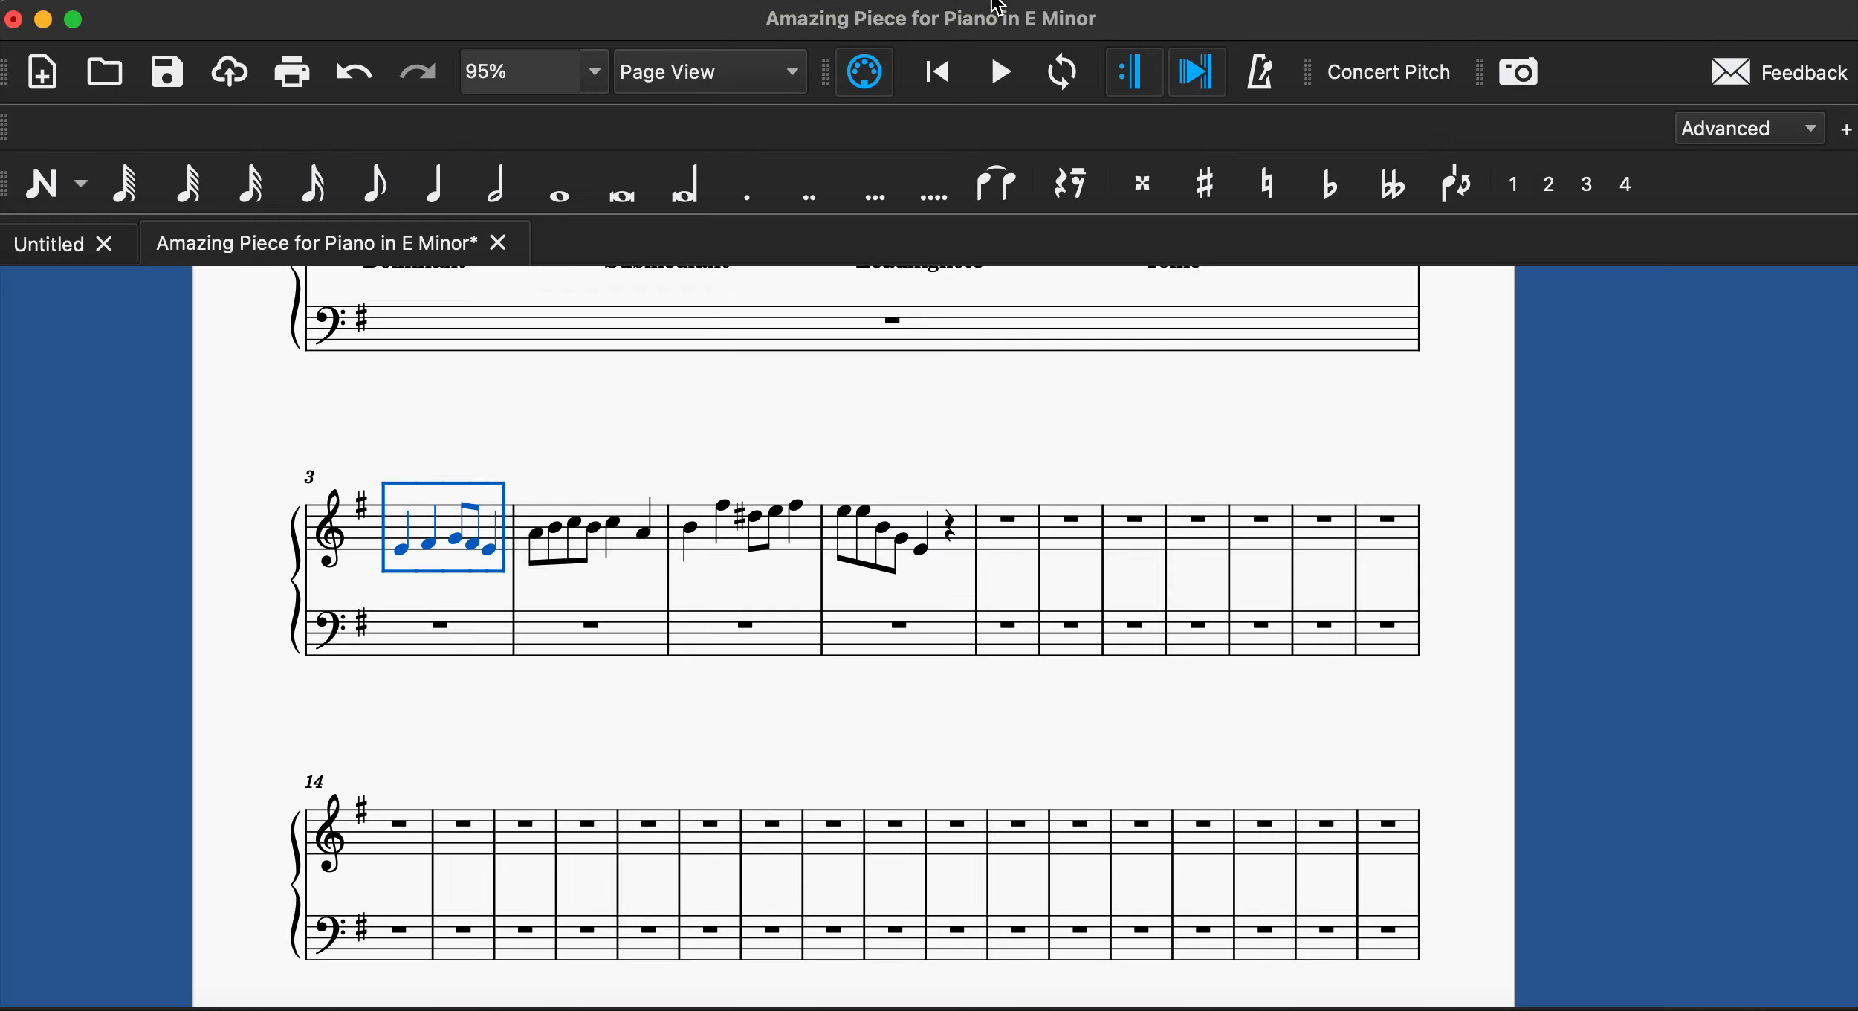
{"action": "left_click", "coordinate": [1000, 72]}
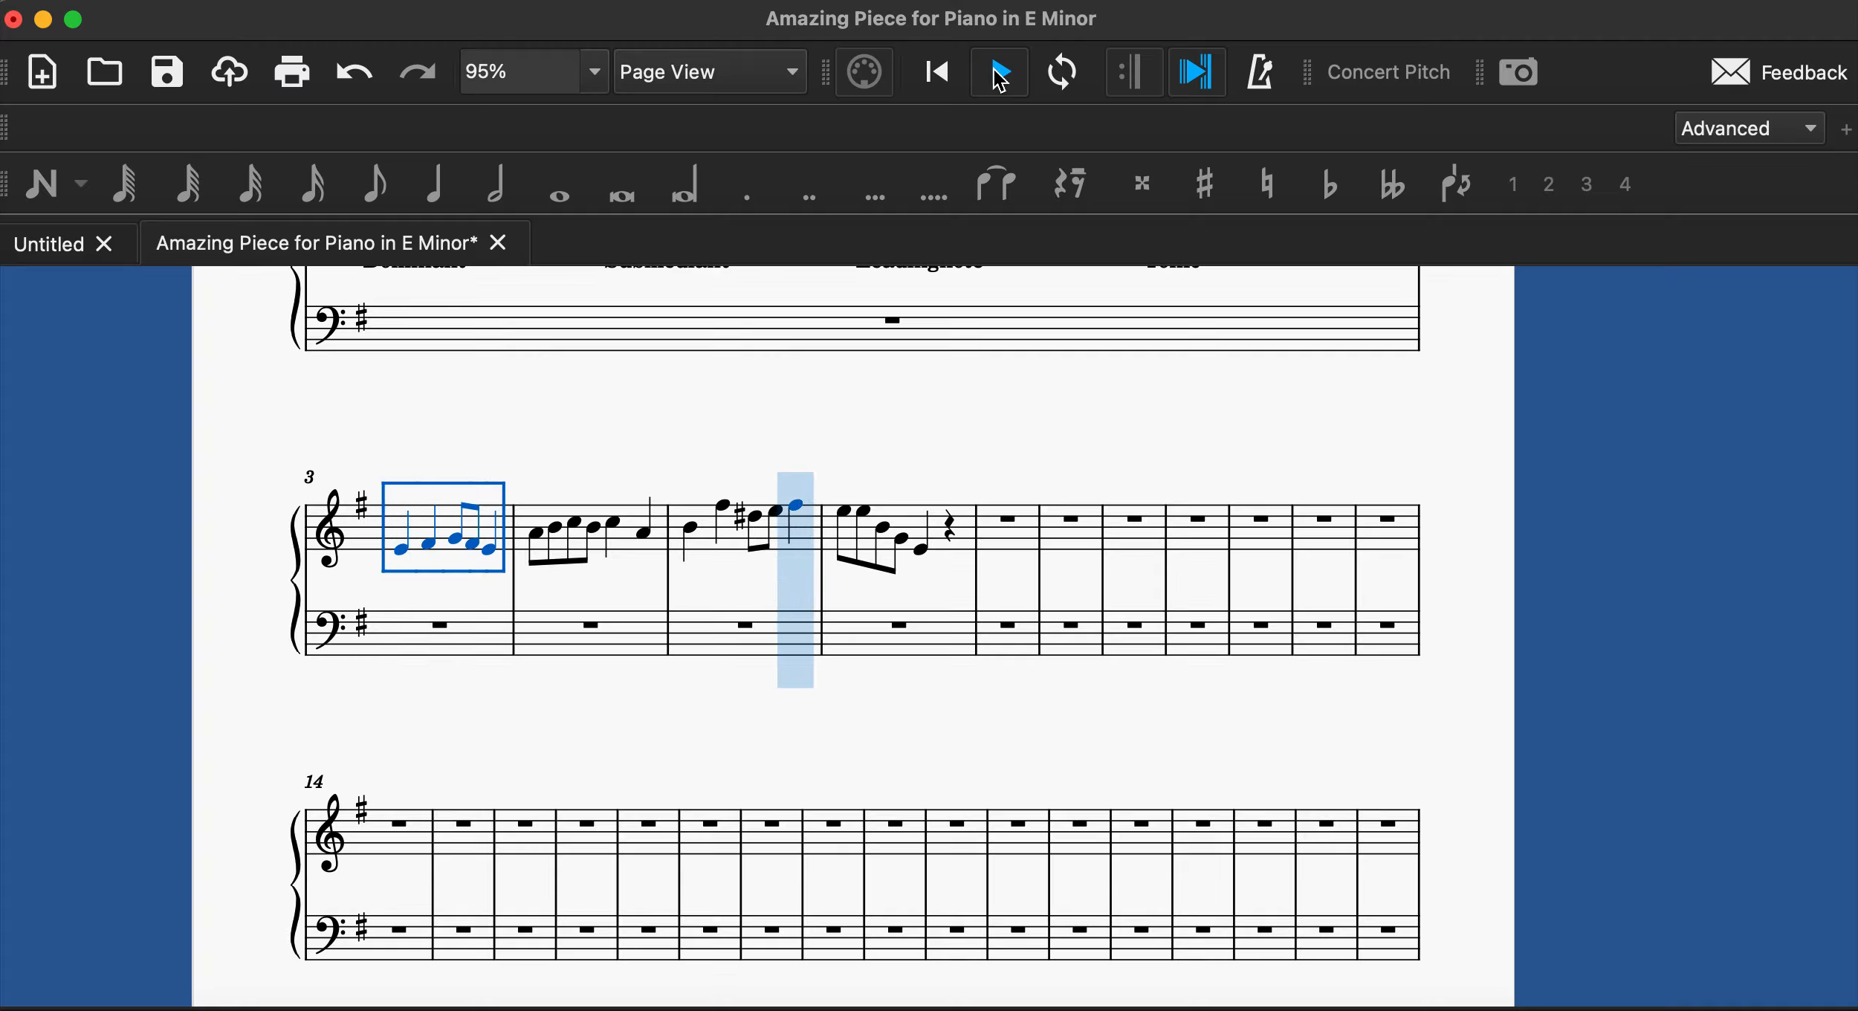
{"action": "left_click", "coordinate": [1000, 74]}
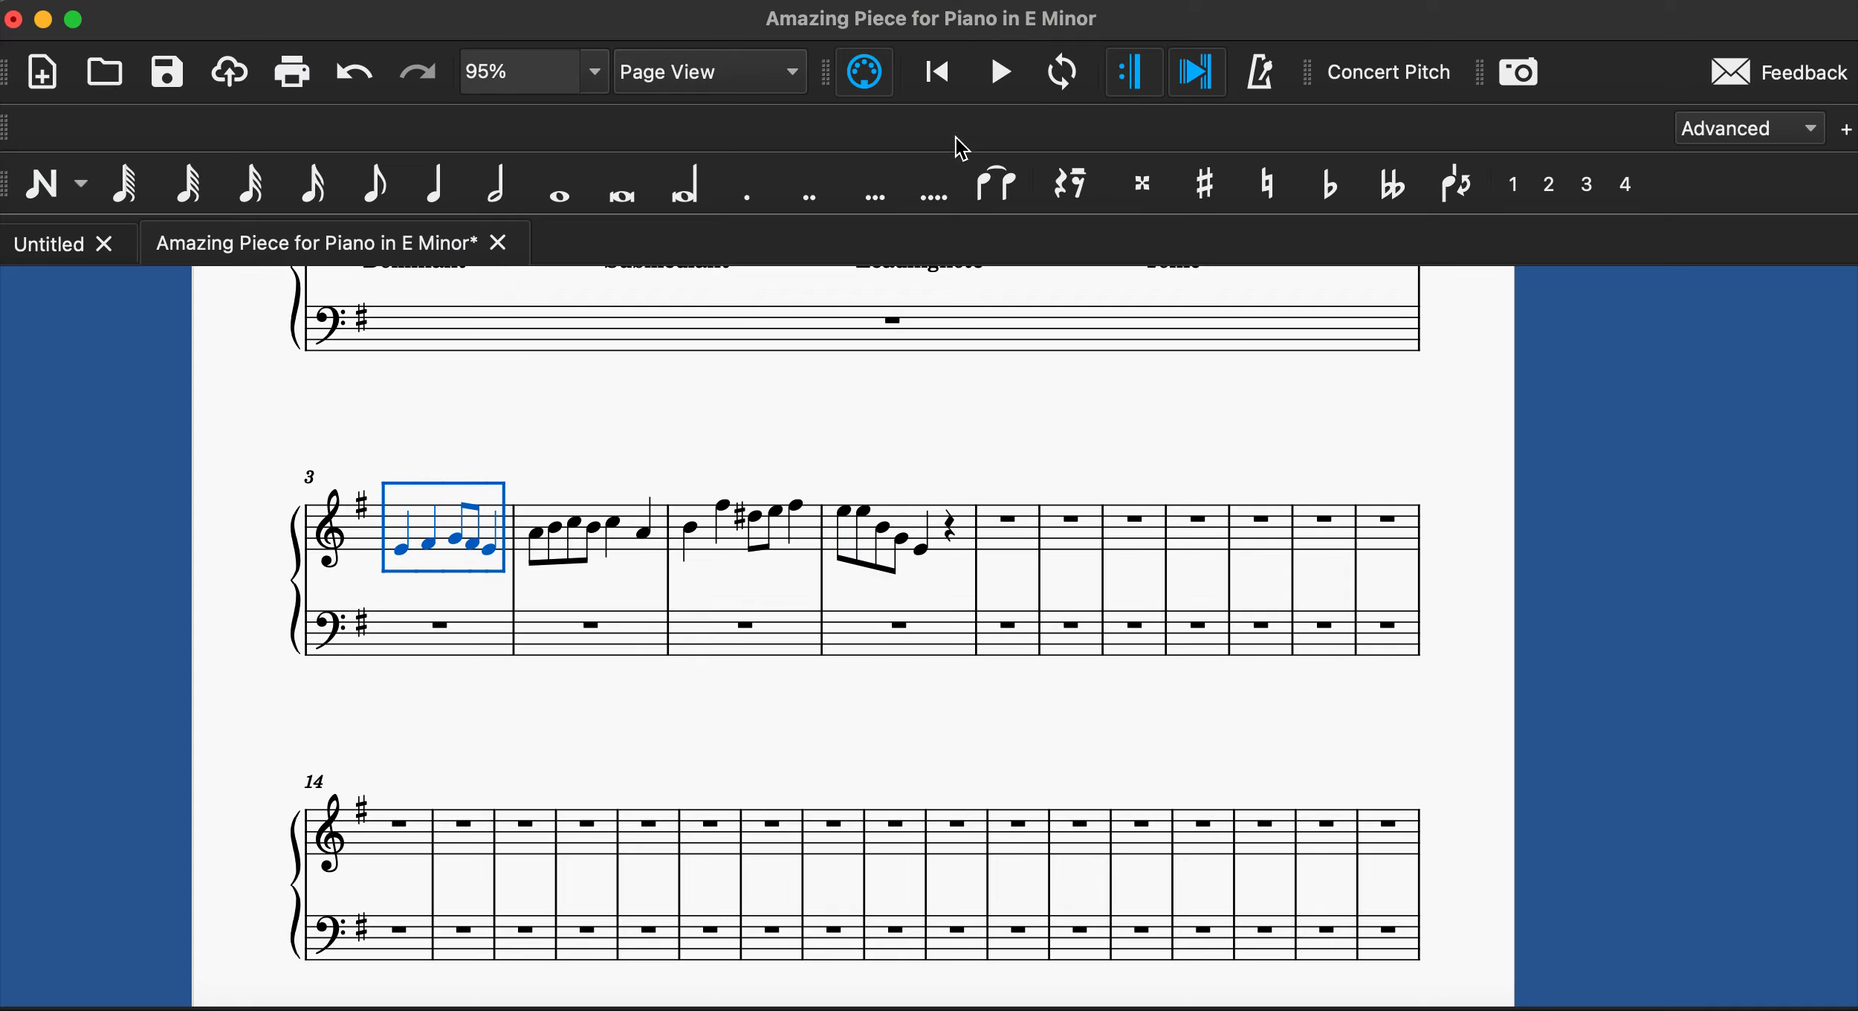
{"action": "left_click", "coordinate": [857, 431]}
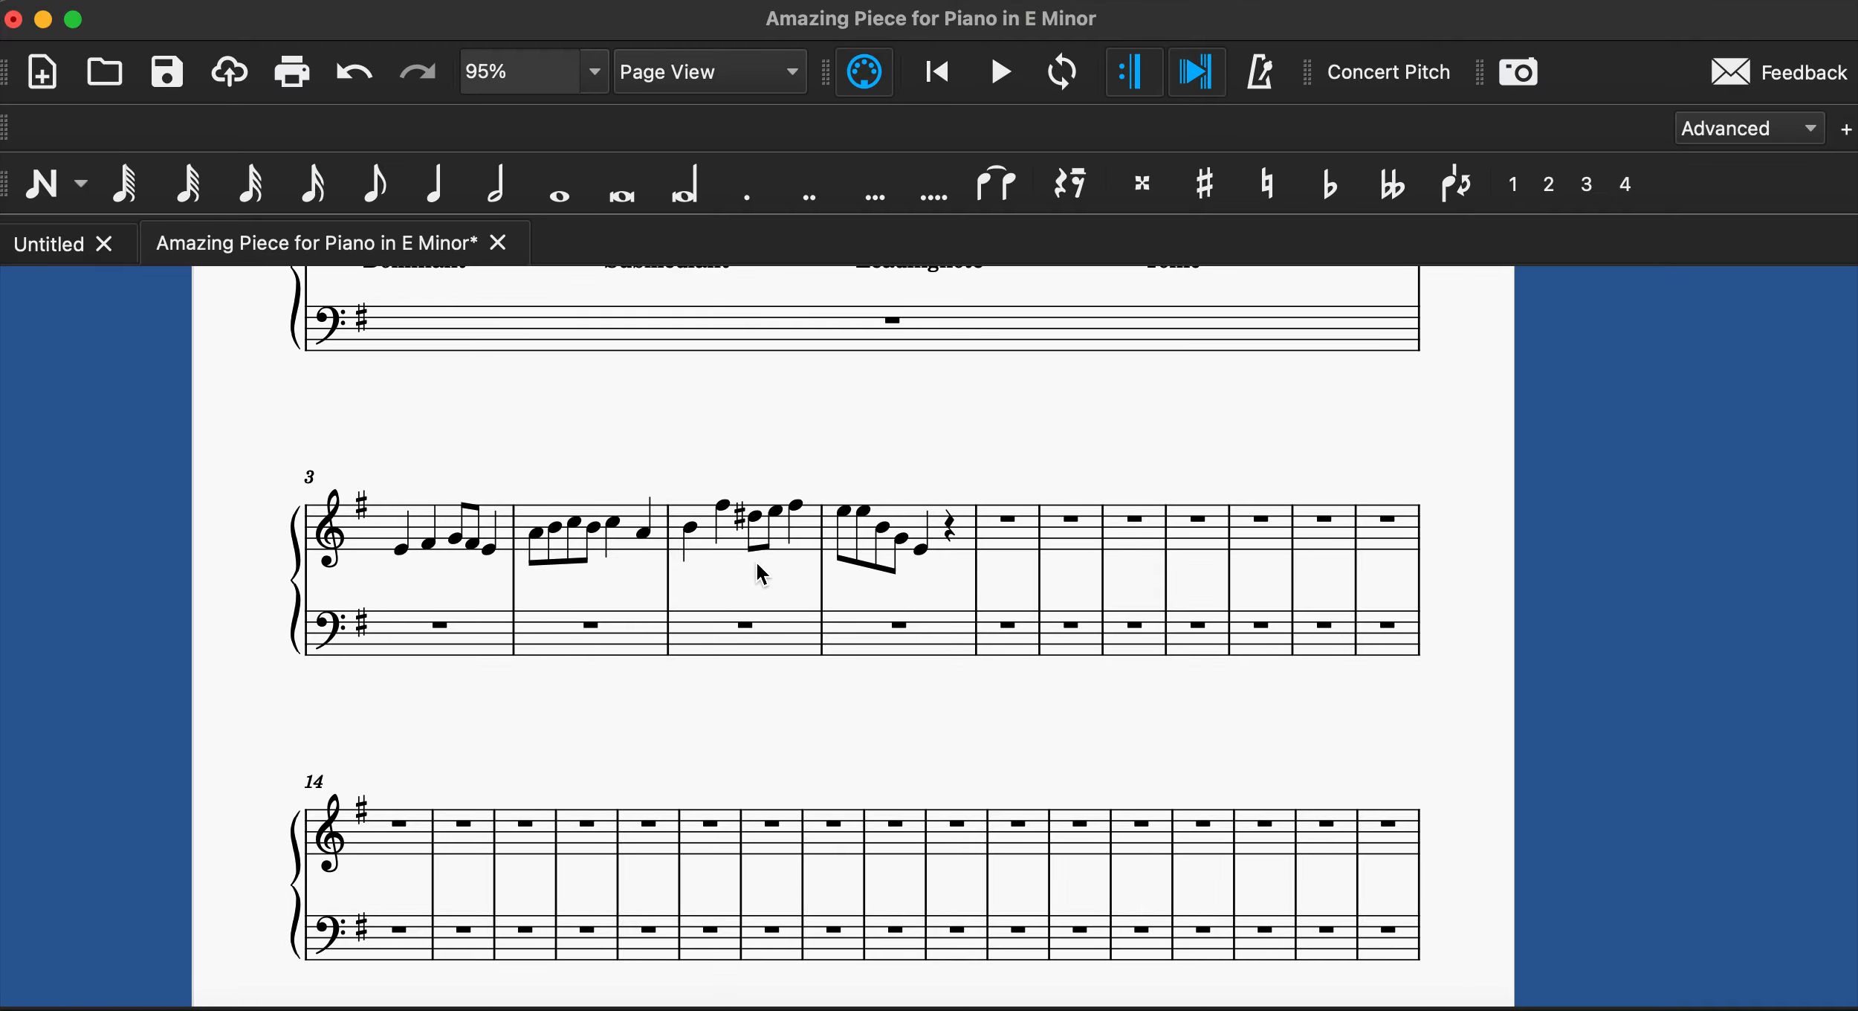
{"action": "scroll", "coordinate": [808, 601], "scroll_direction": "up", "scroll_amount": 12}
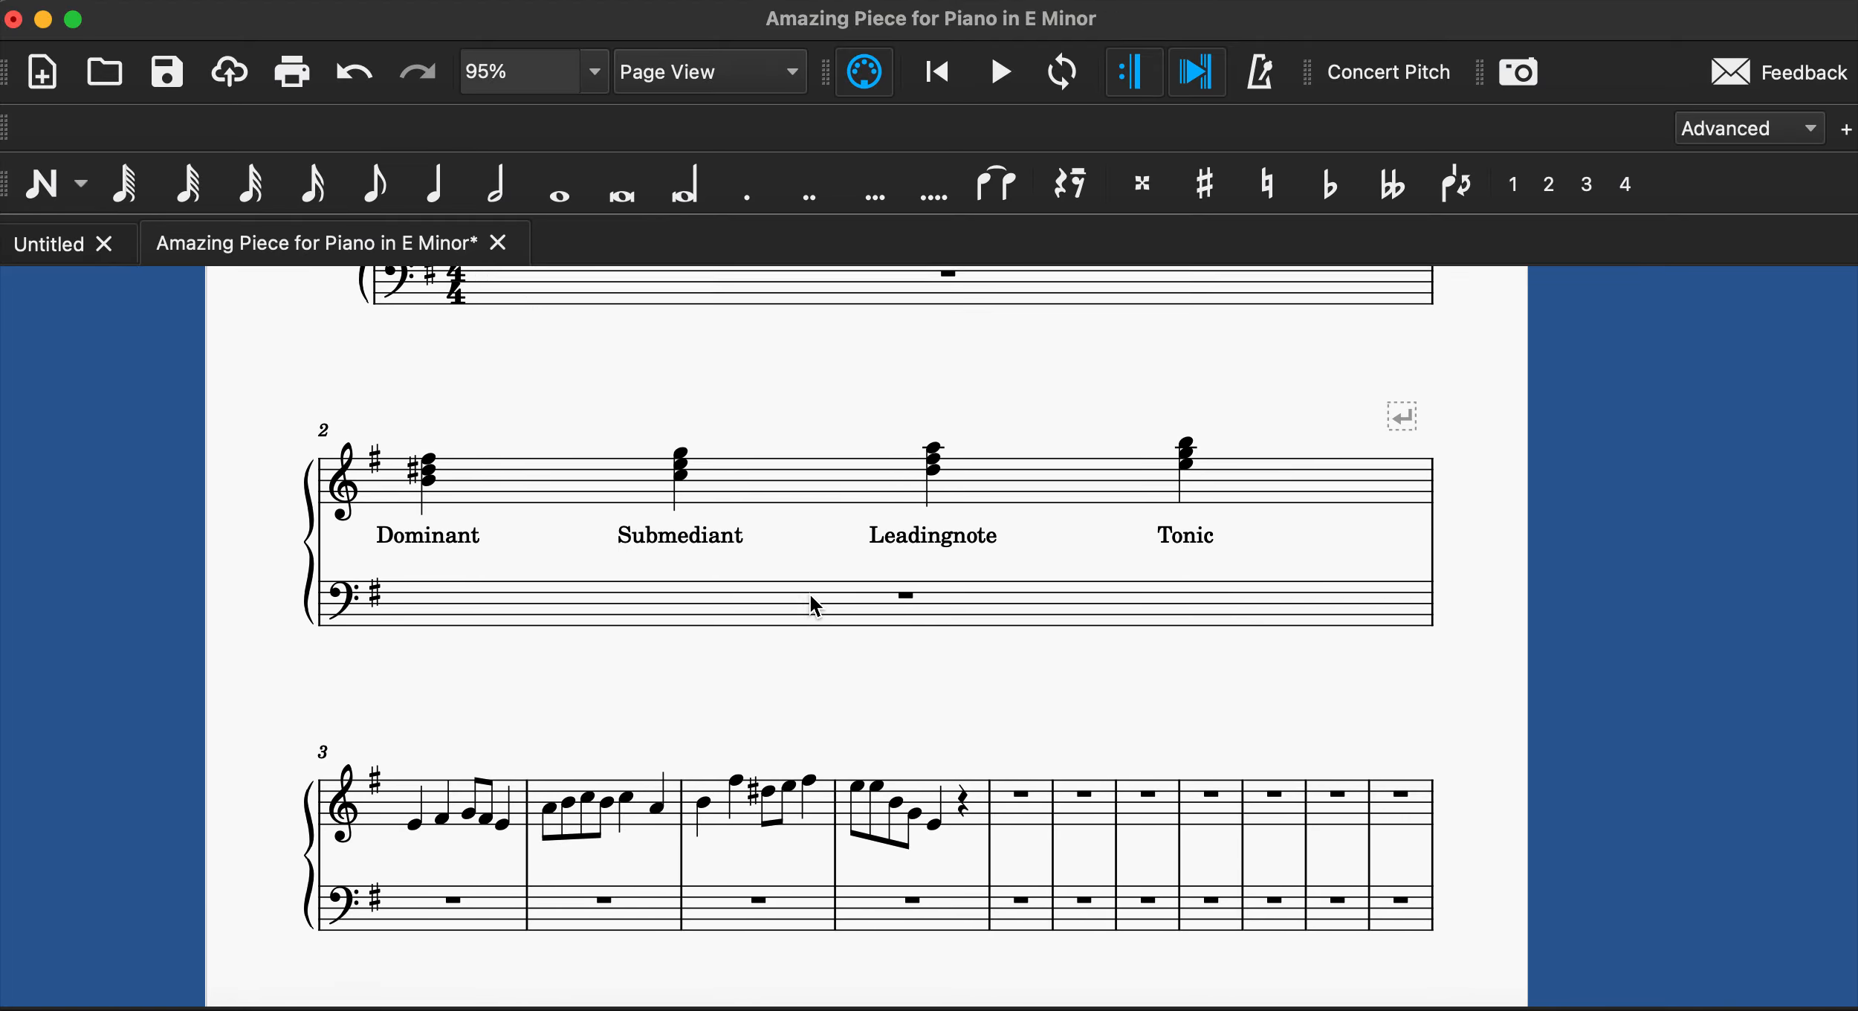
{"action": "left_click", "coordinate": [565, 527]}
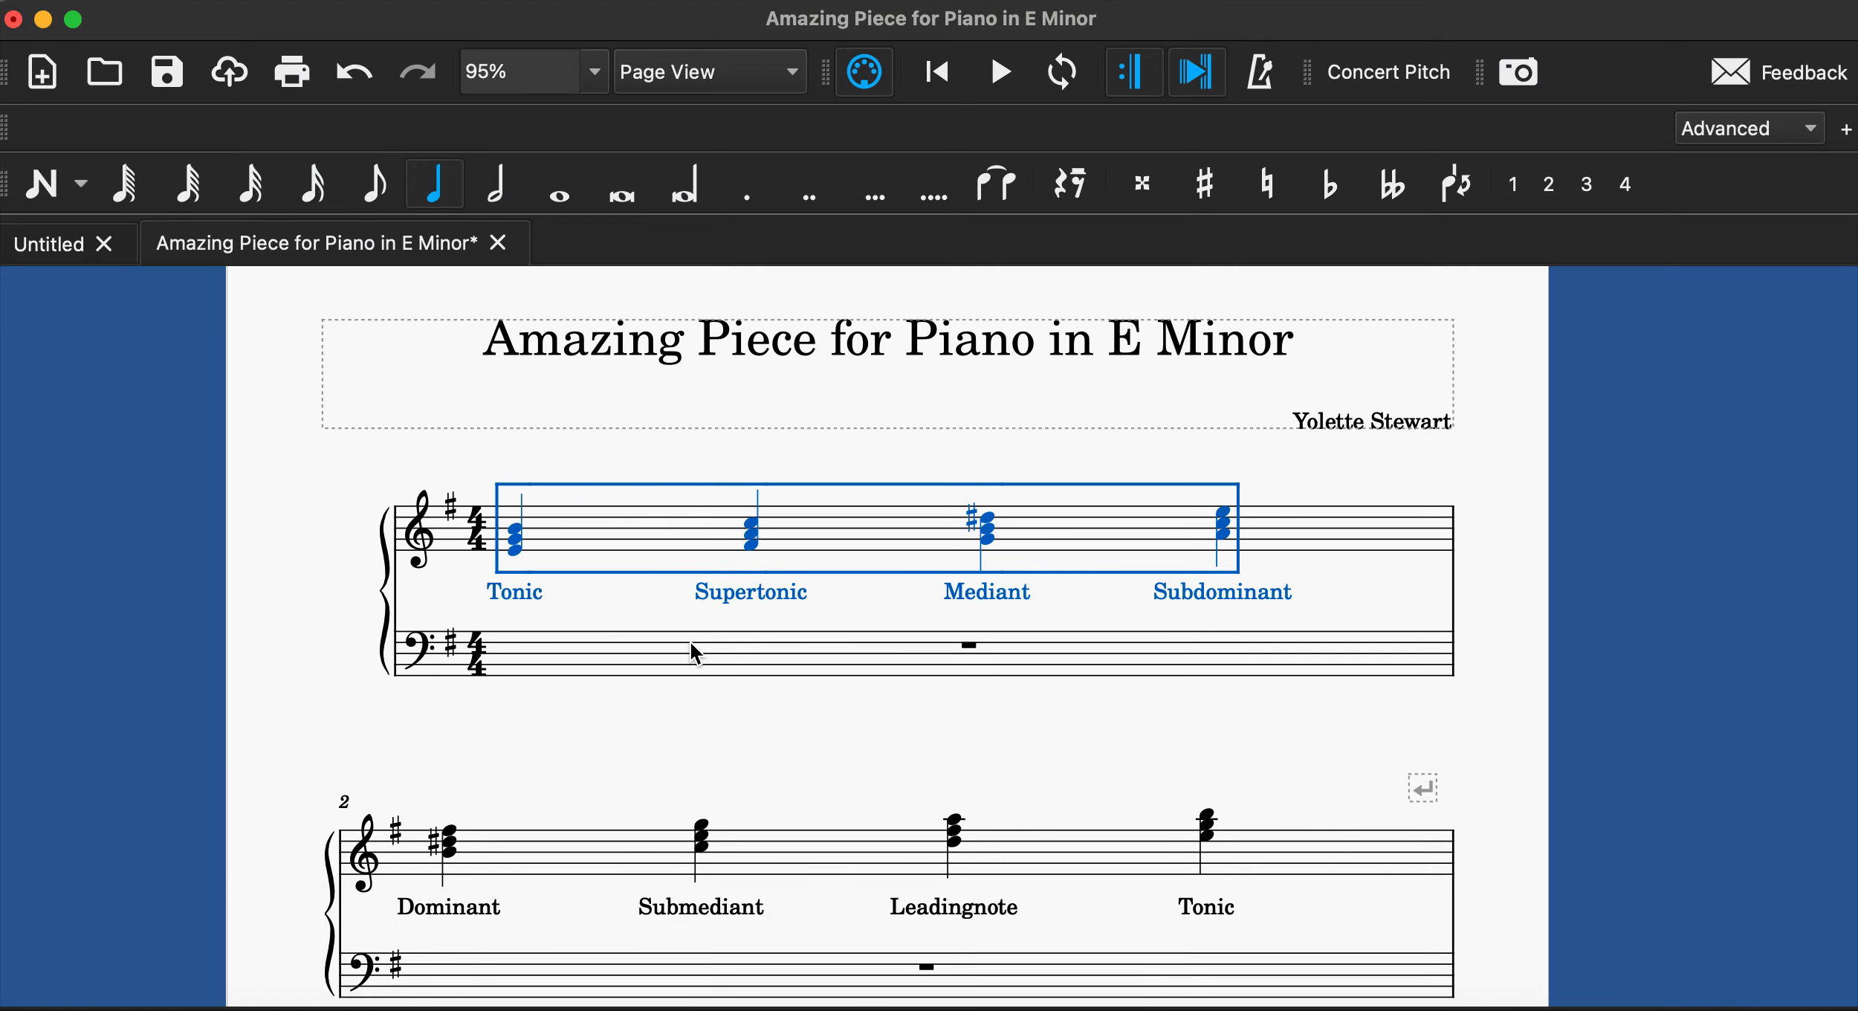
{"action": "scroll", "coordinate": [691, 641], "scroll_direction": "down", "scroll_amount": 10}
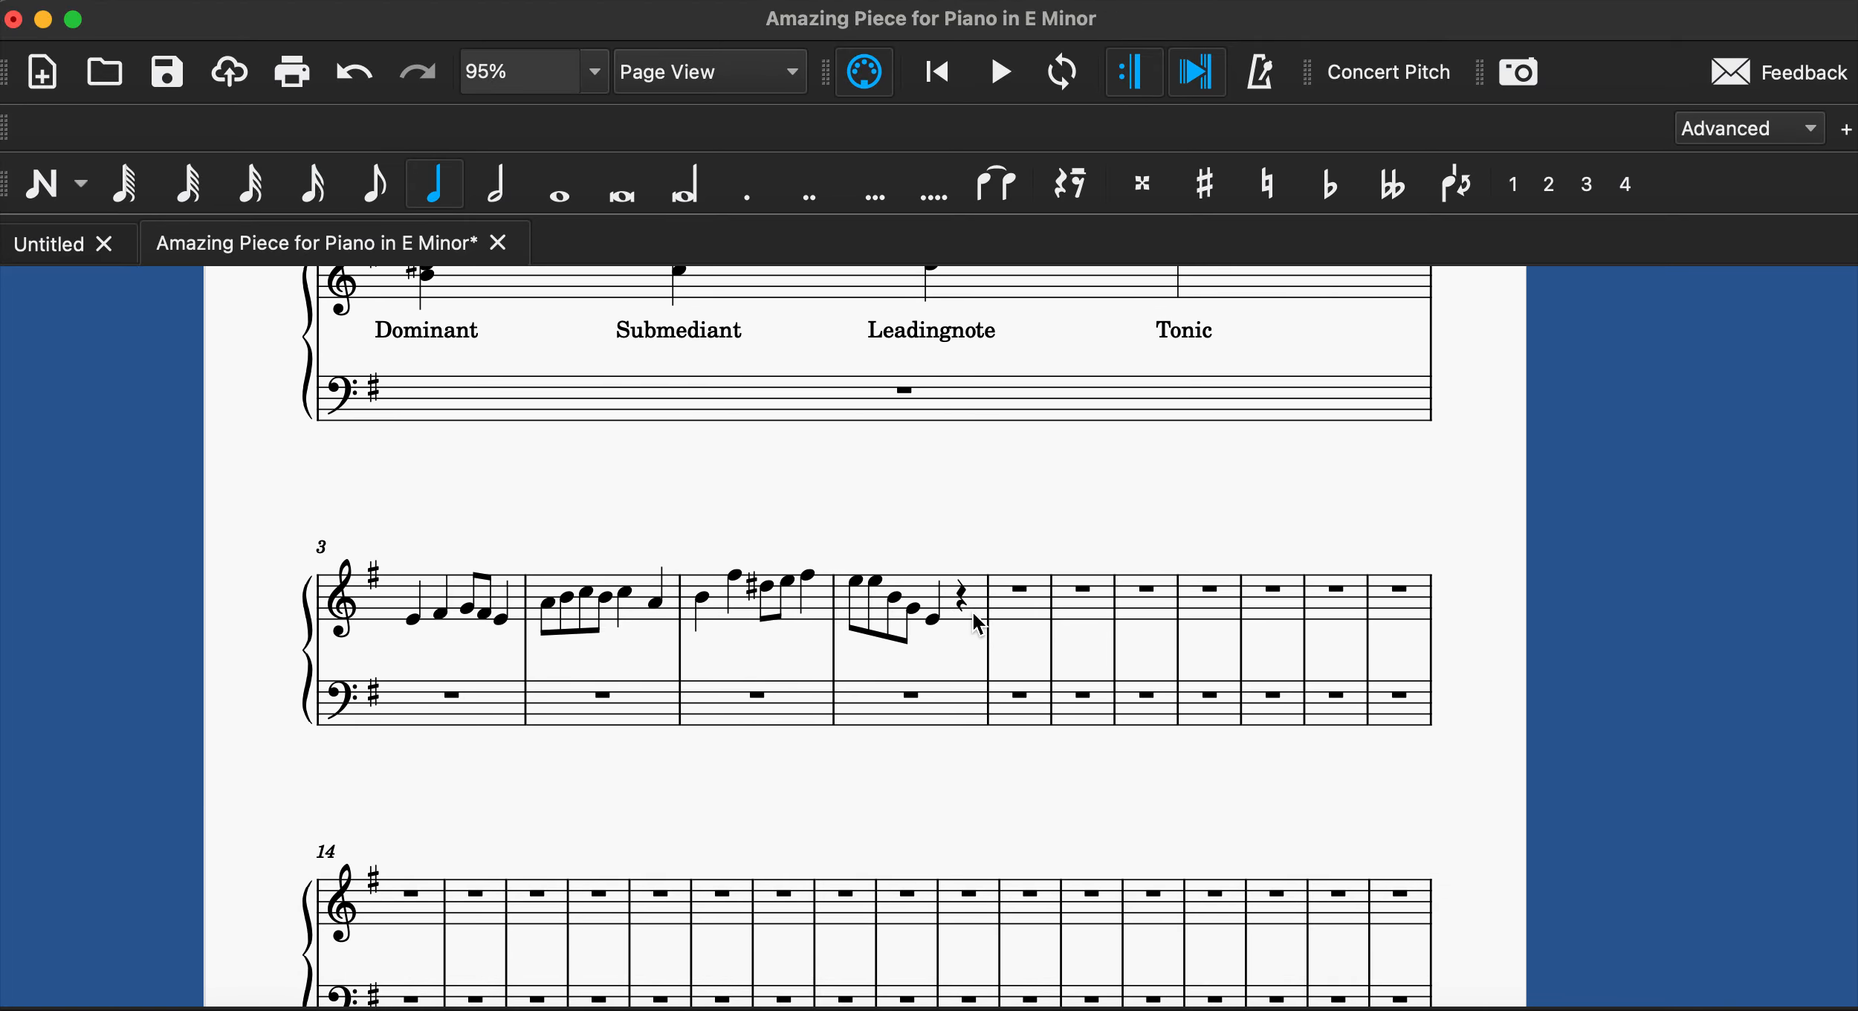
{"action": "left_click", "coordinate": [977, 623]}
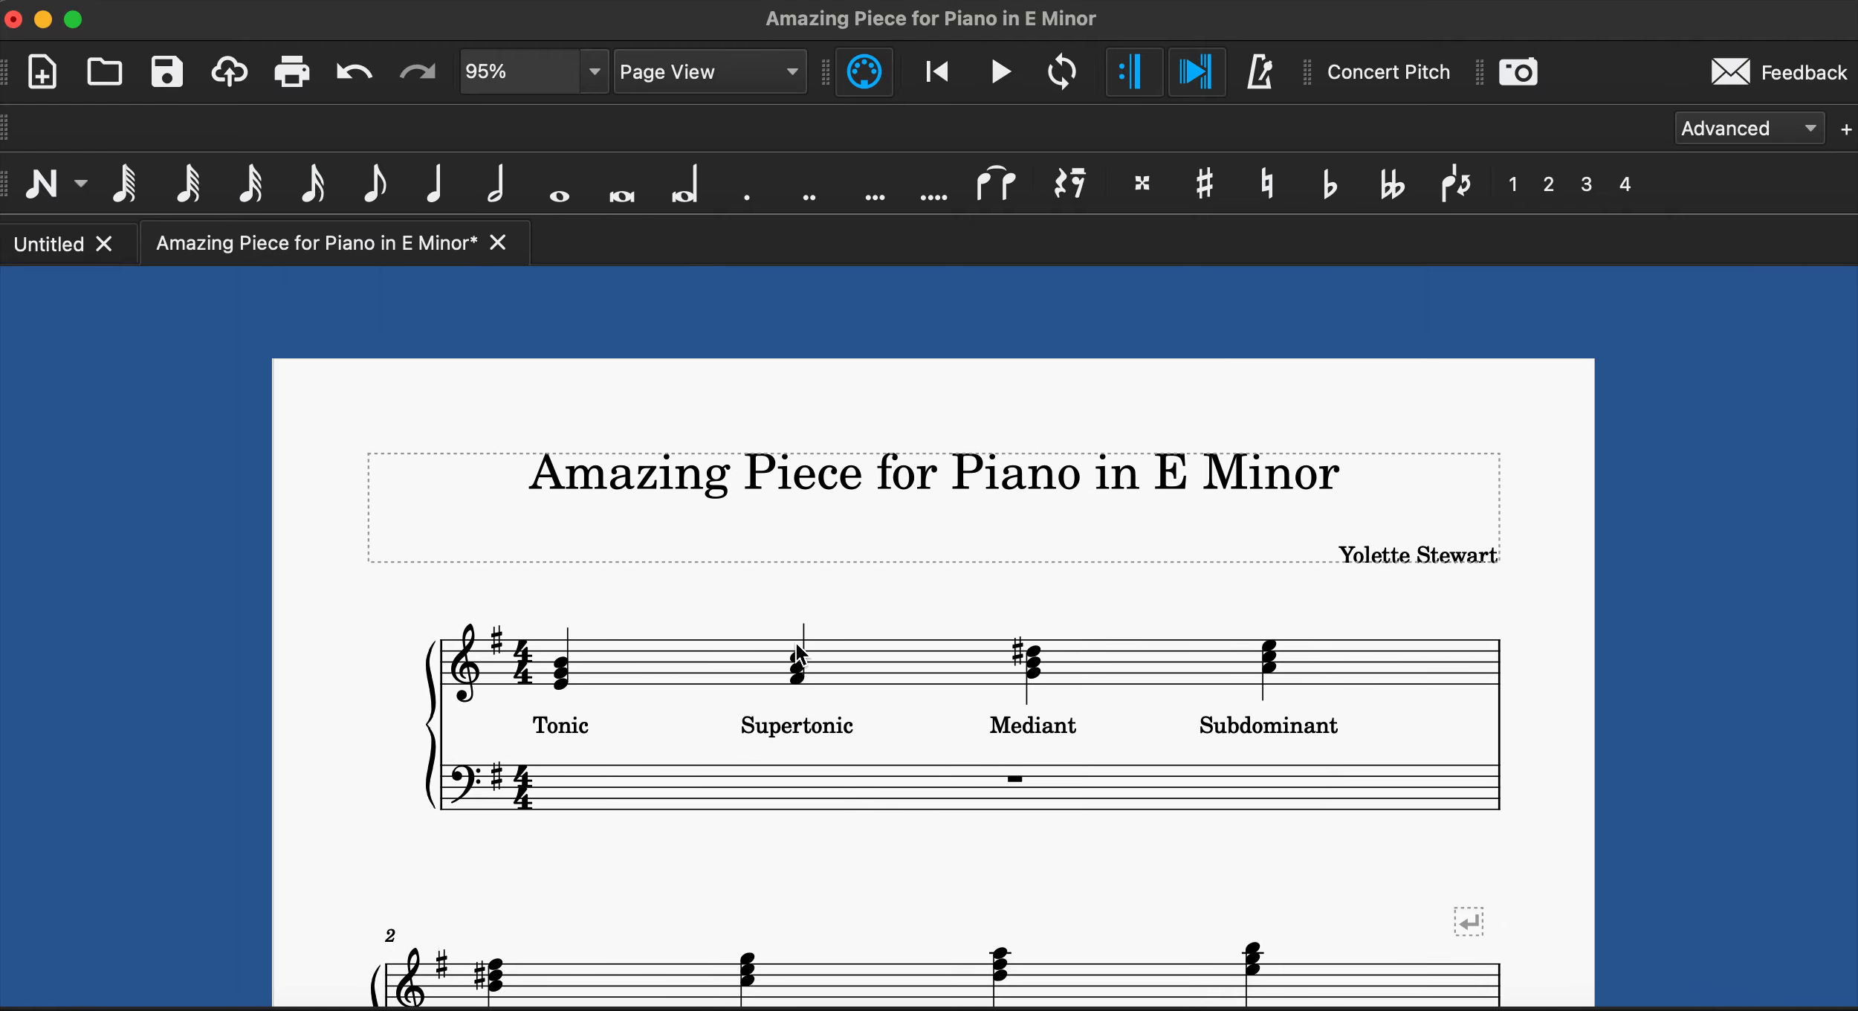
Cut the chords and melody from treble bars 1 to 6 and paste them starting at treble bar 26.
{"action": "left_click", "coordinate": [606, 651]}
{"action": "scroll", "coordinate": [900, 709], "scroll_direction": "down", "scroll_amount": 10}
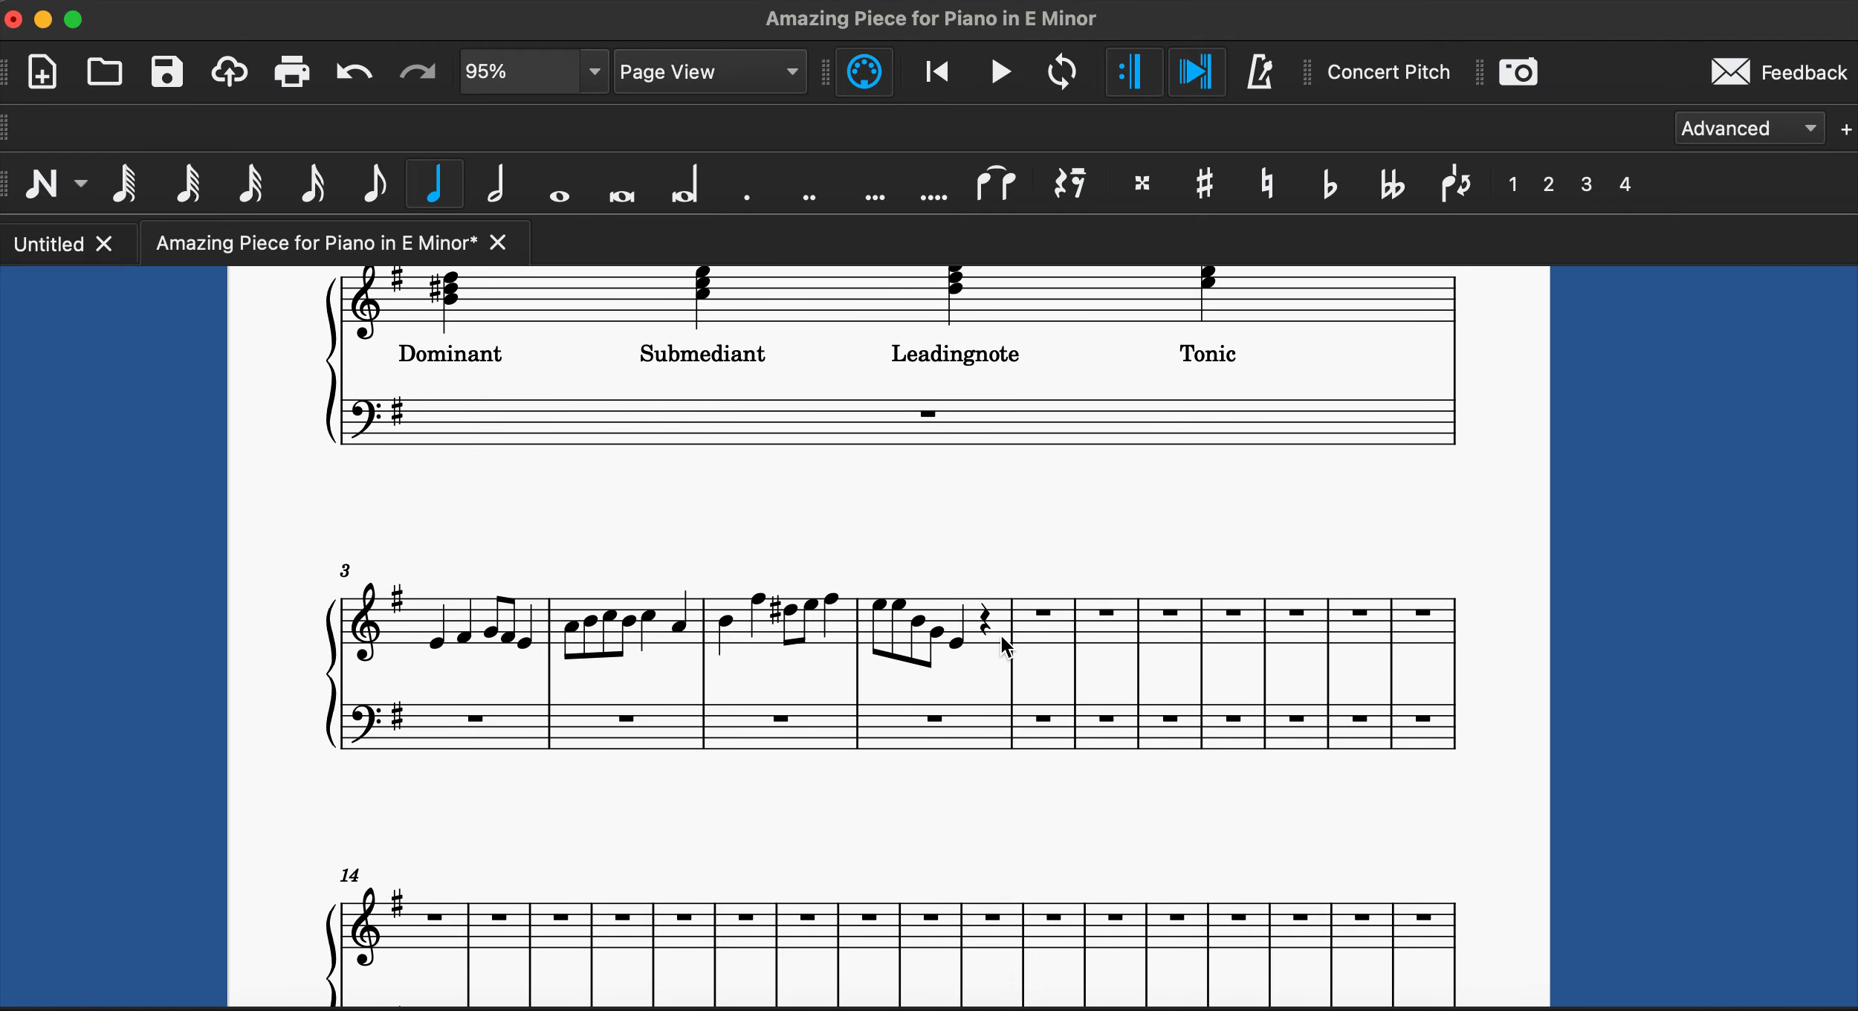
{"action": "left_click", "coordinate": [1000, 639], "text": "shift"}
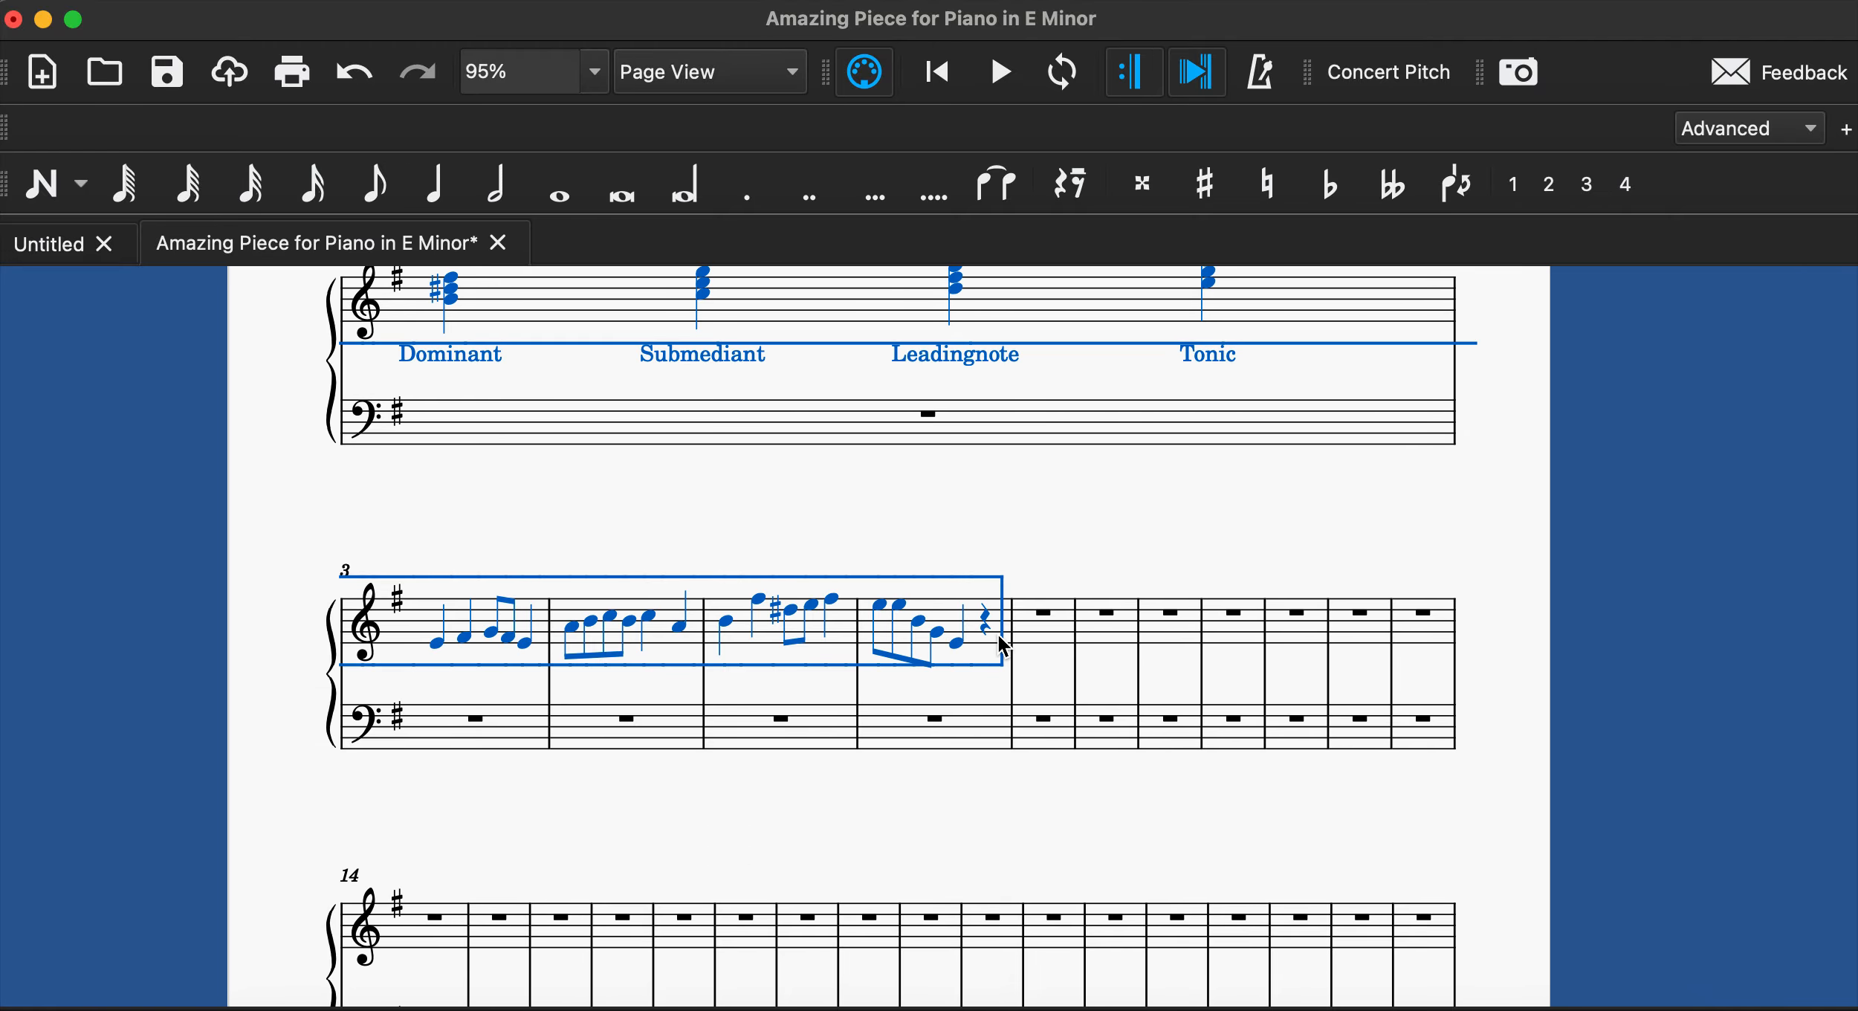
{"action": "scroll", "coordinate": [1000, 643], "scroll_direction": "down", "scroll_amount": 8}
{"action": "scroll", "coordinate": [1040, 664], "scroll_direction": "down", "scroll_amount": 4}
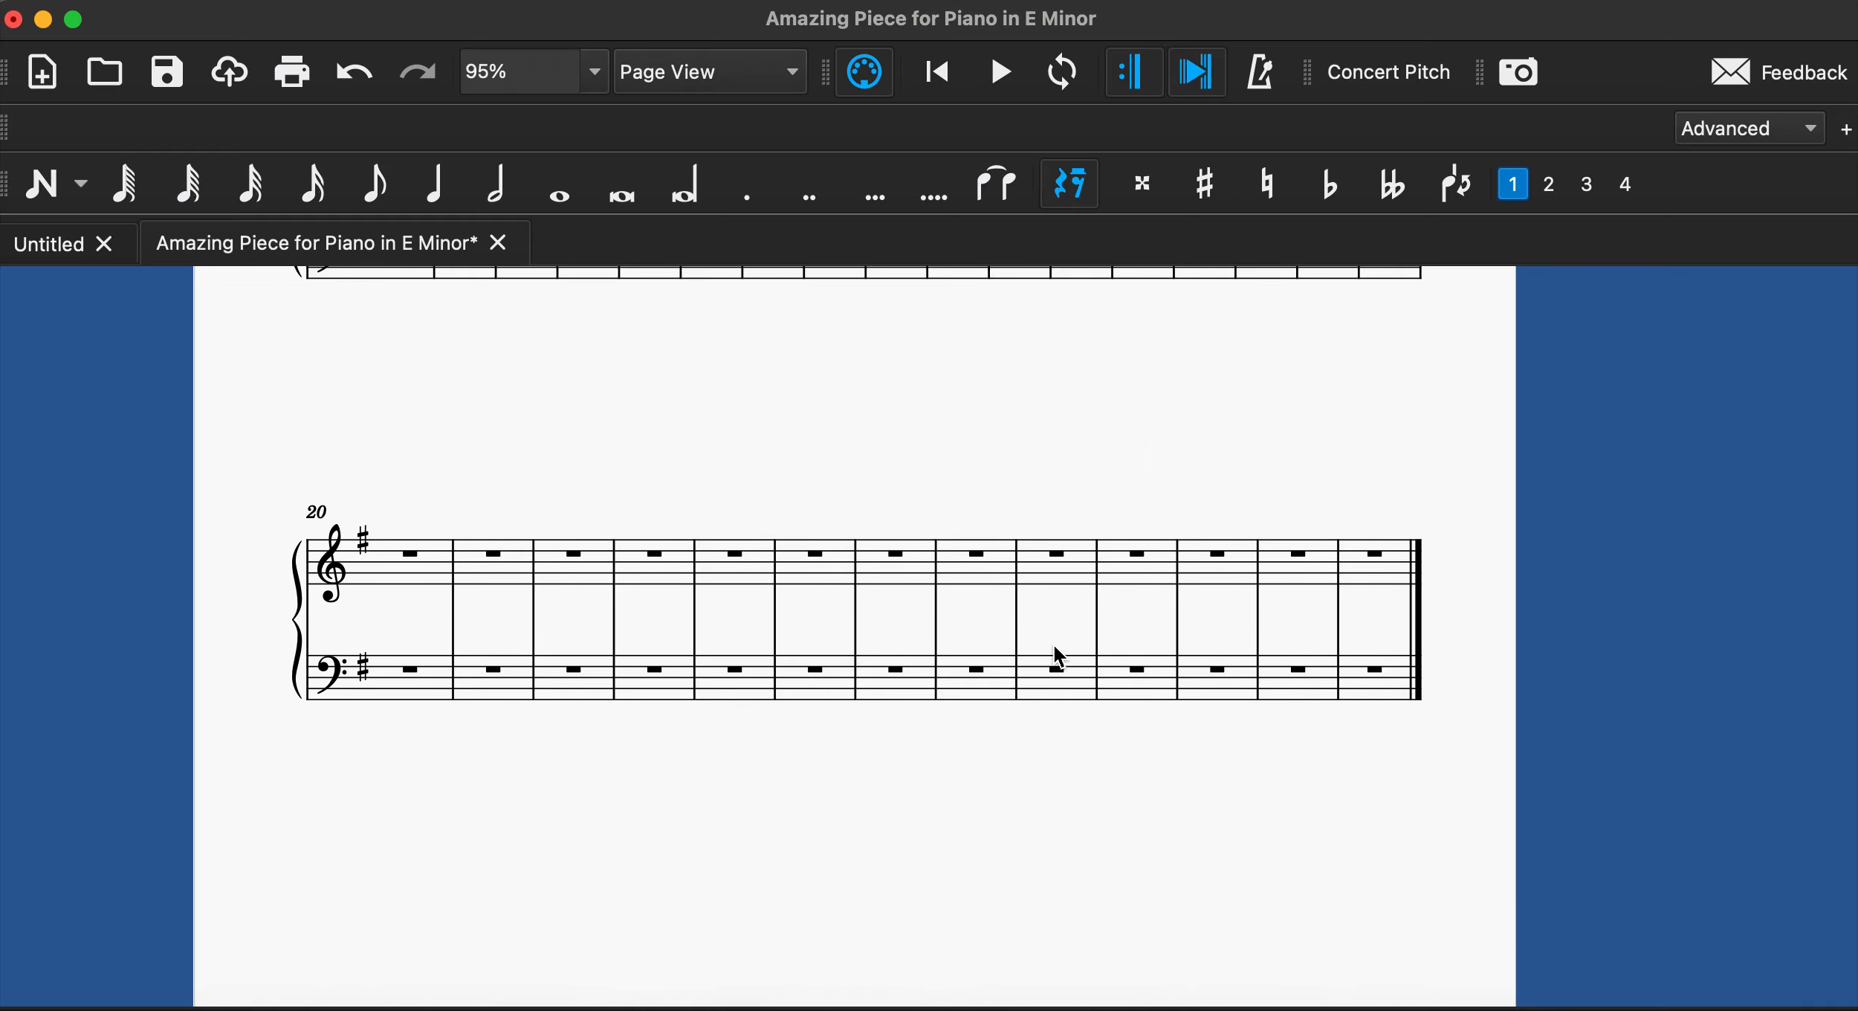
{"action": "scroll", "coordinate": [1296, 604], "scroll_direction": "up", "scroll_amount": 1}
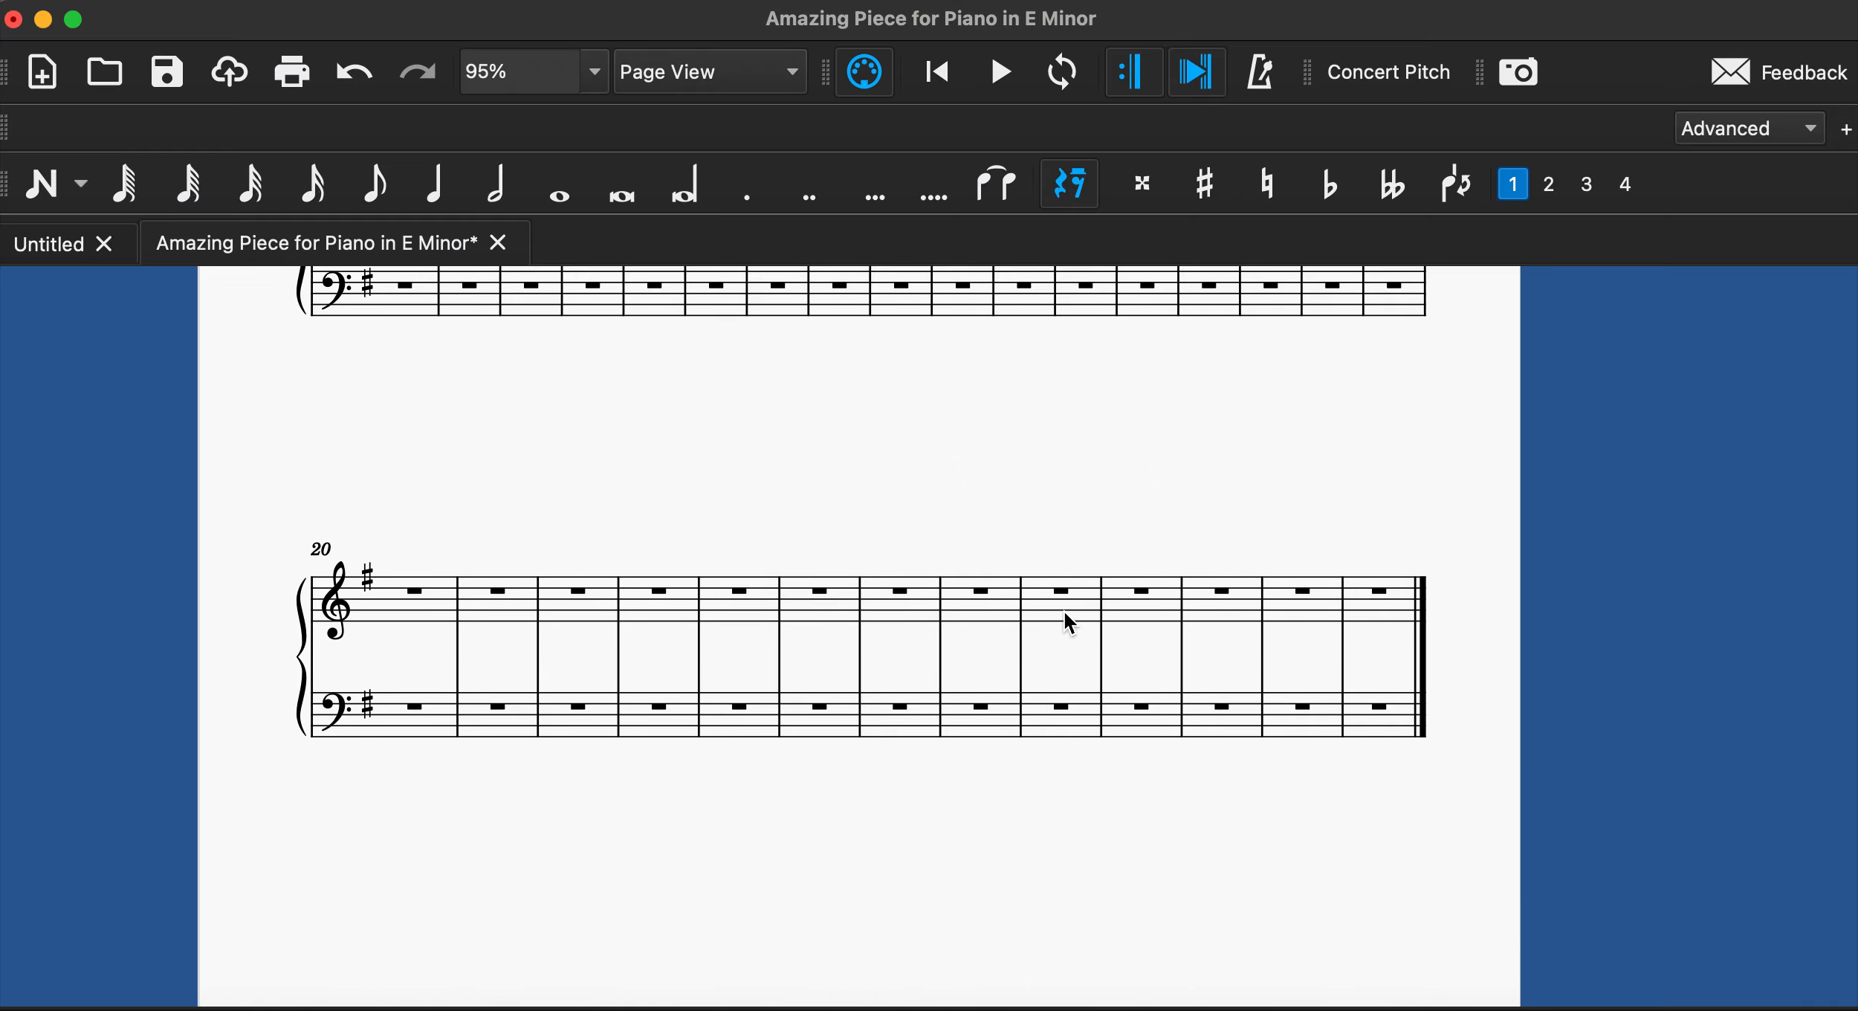
{"action": "left_click", "coordinate": [885, 611]}
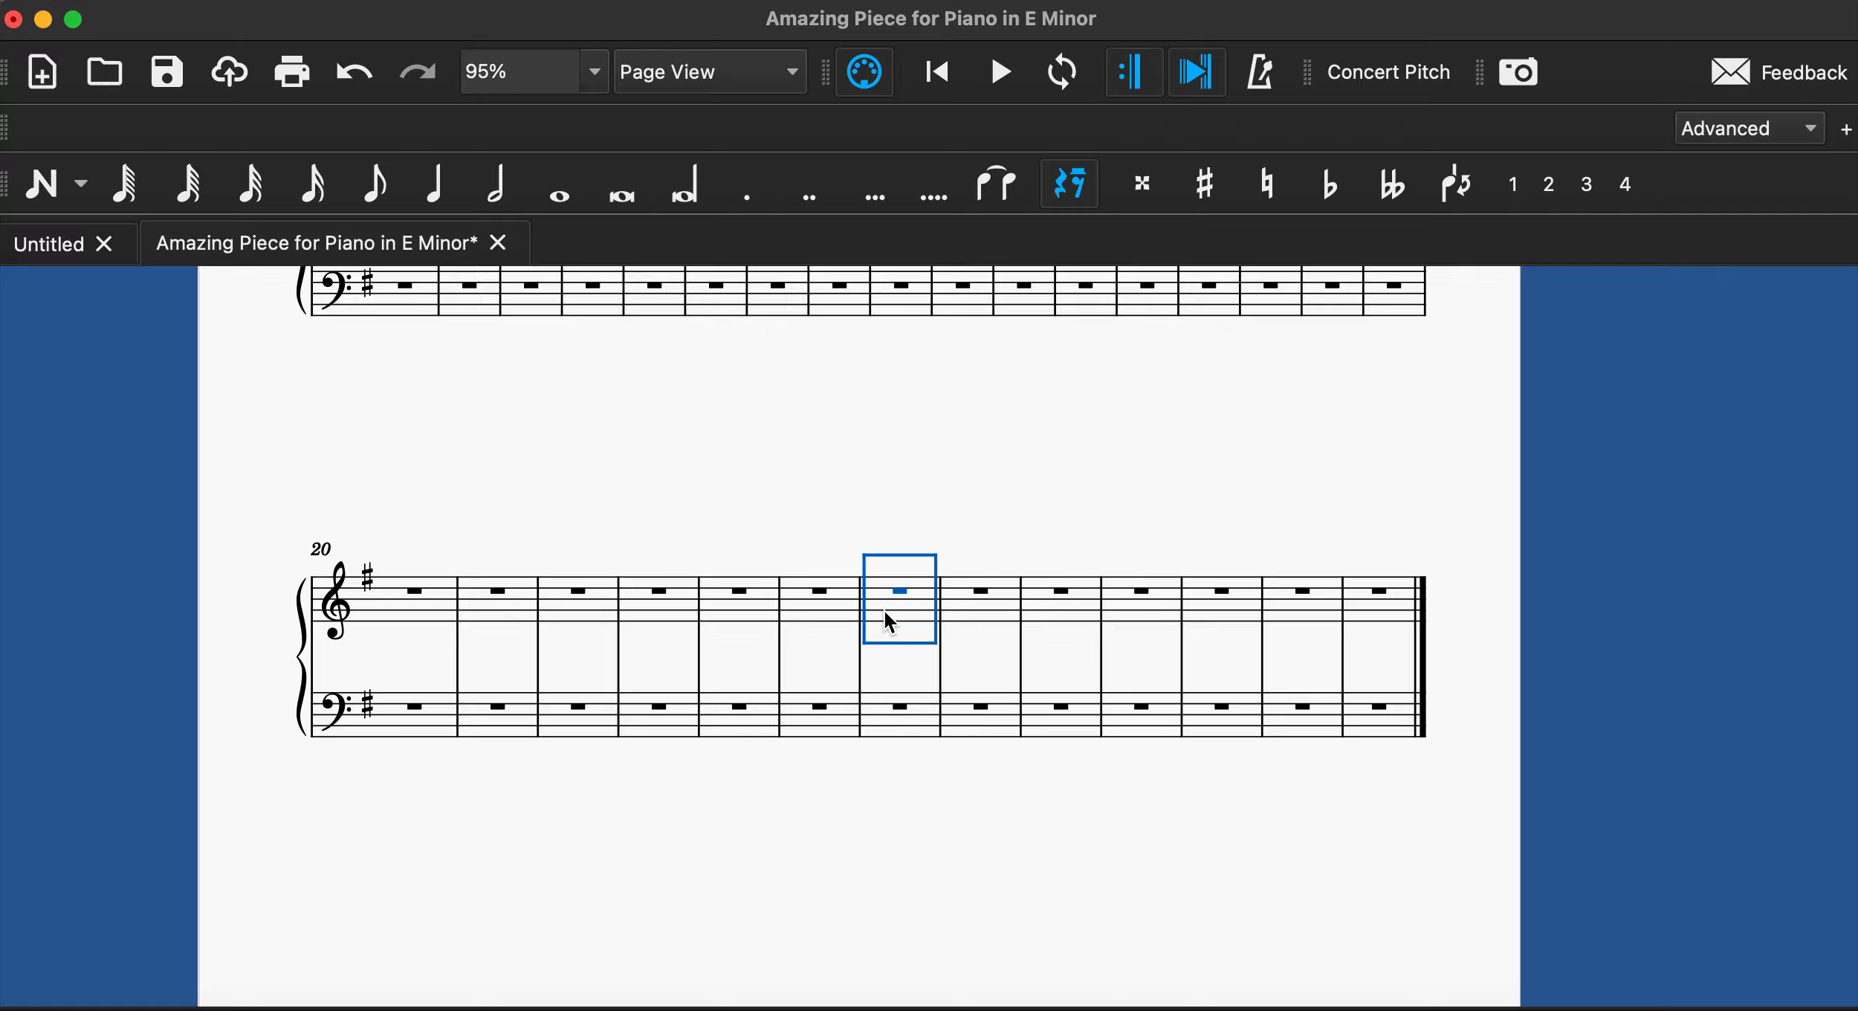
{"action": "key", "text": "super+v"}
{"action": "scroll", "coordinate": [966, 713], "scroll_direction": "down", "scroll_amount": 4}
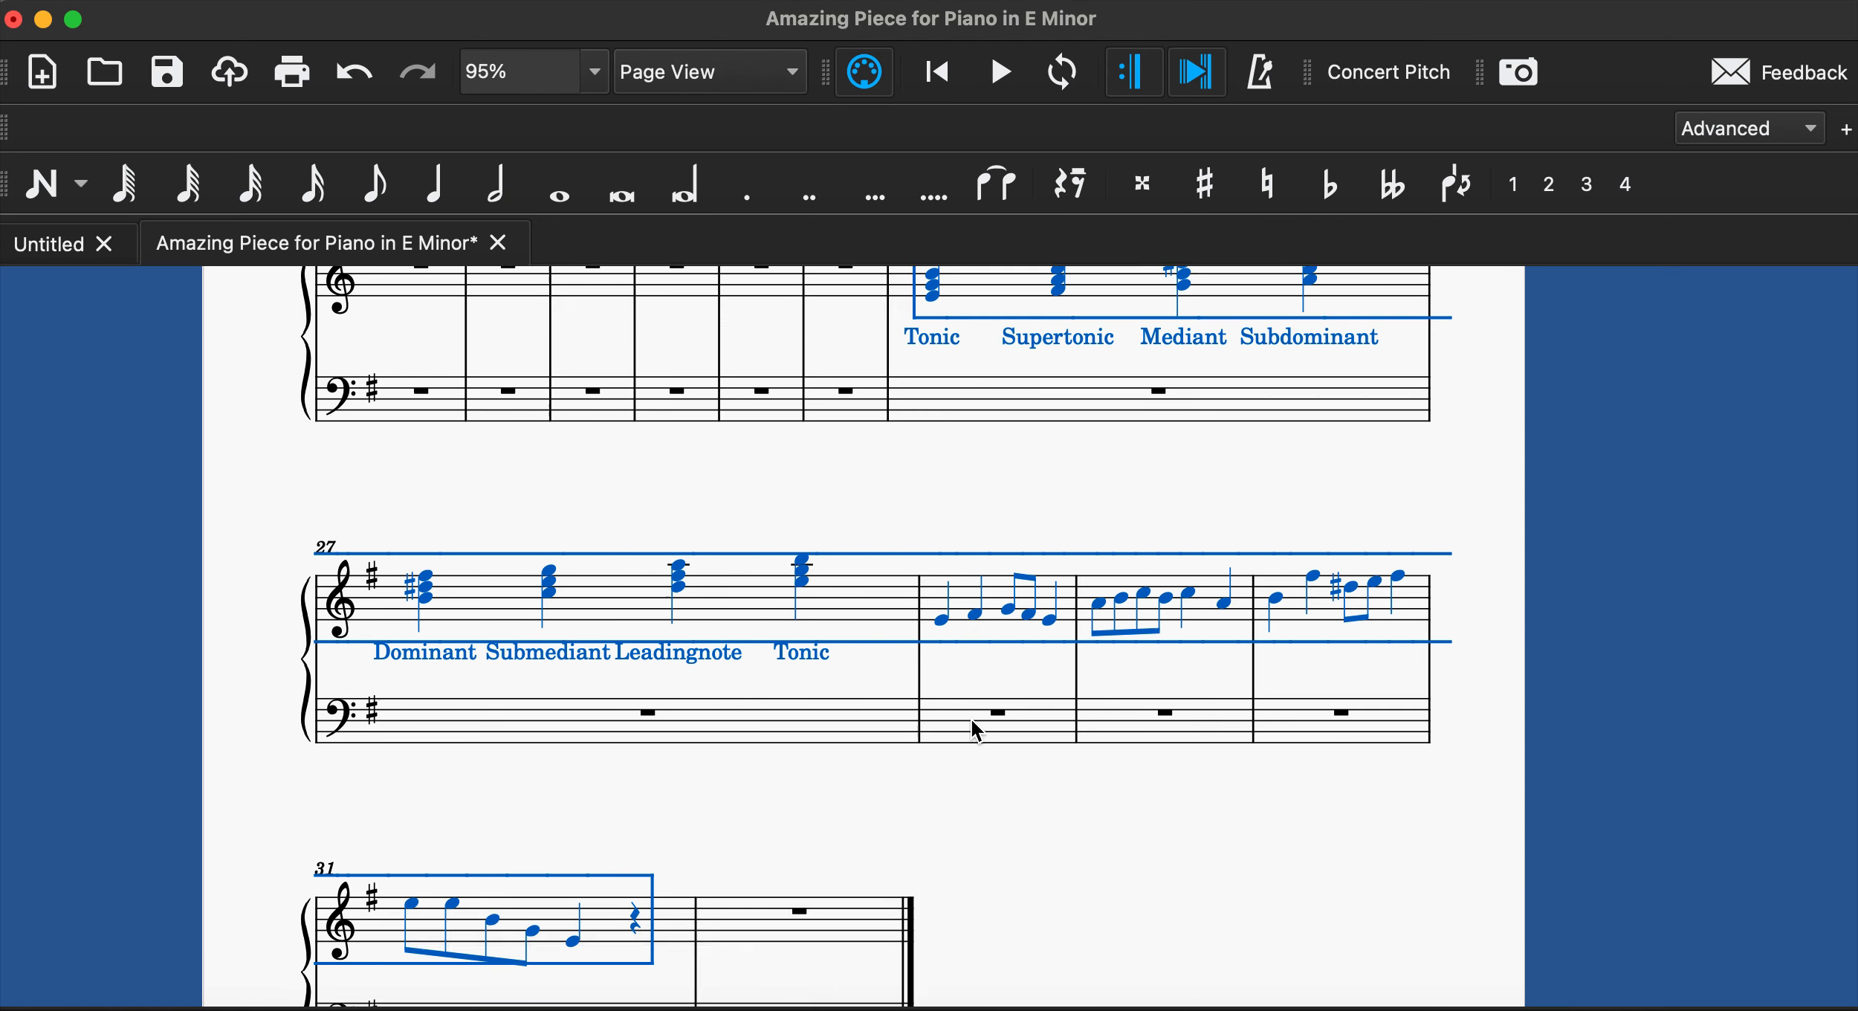
Remove the empty last bar after the pasted melody from both staves.
{"action": "left_click", "coordinate": [746, 732]}
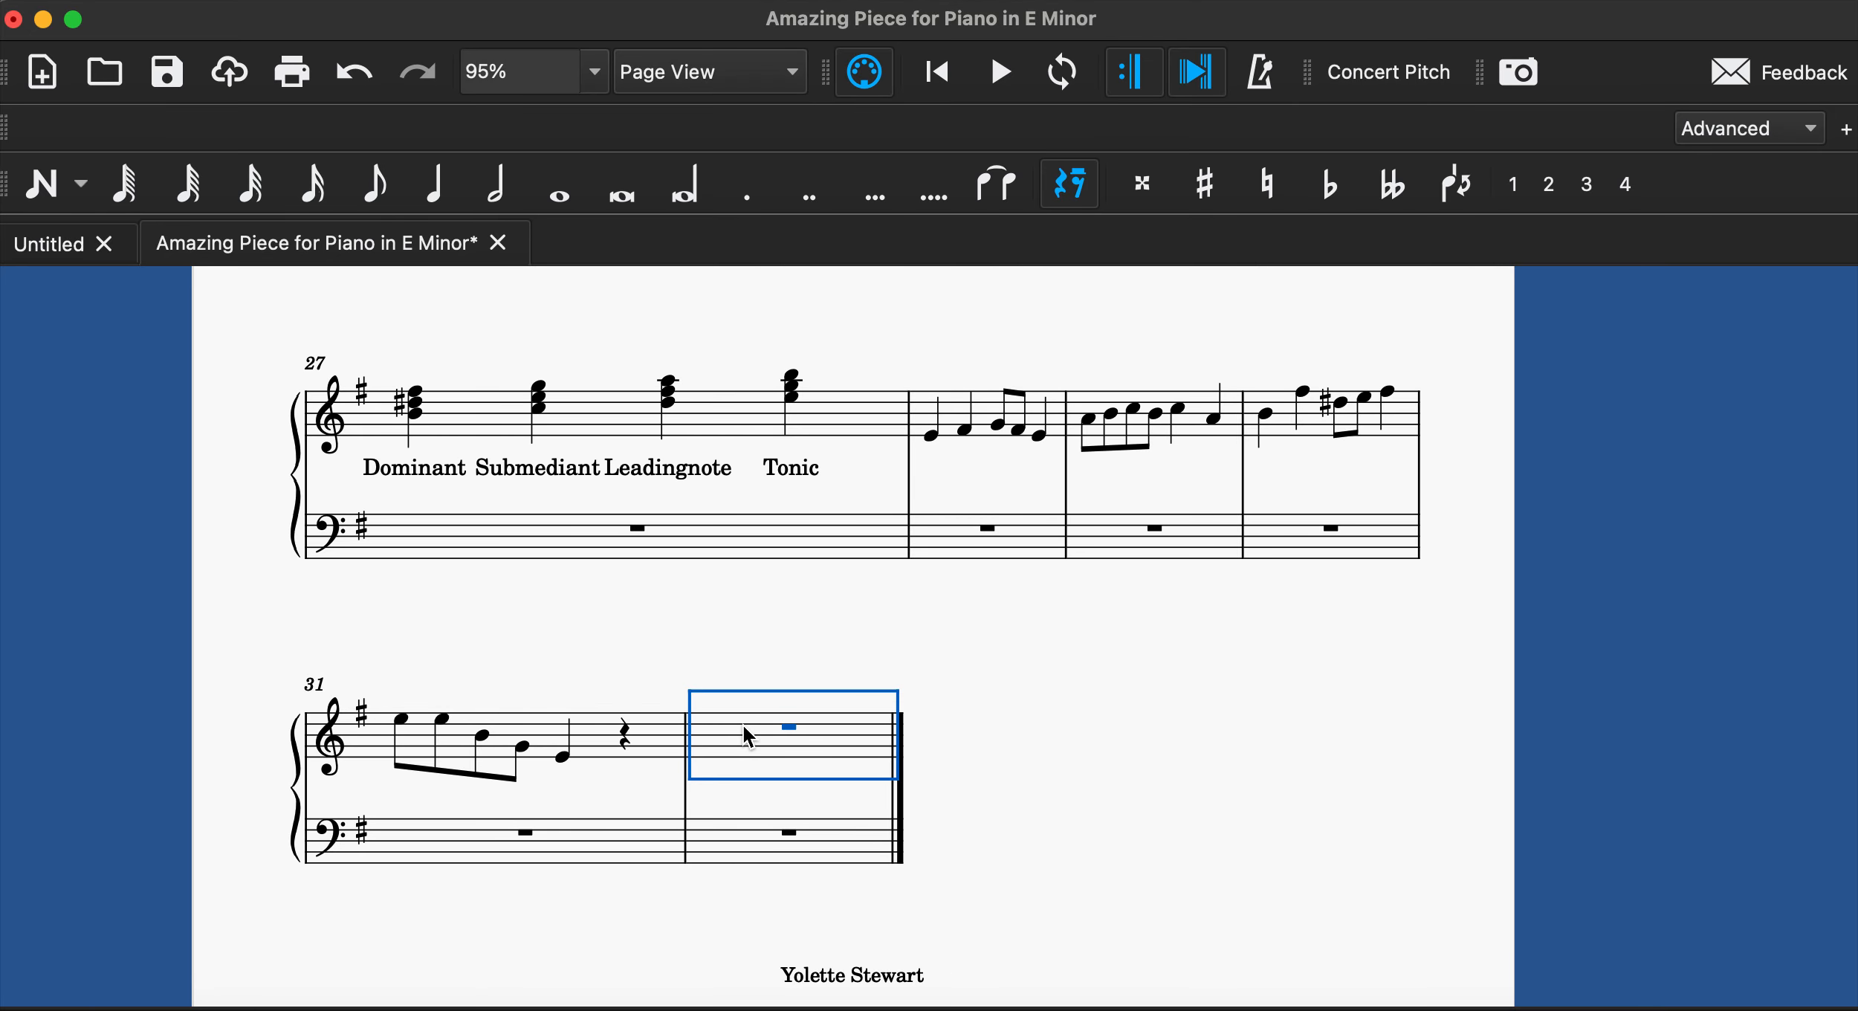
{"action": "left_click", "coordinate": [726, 860], "text": "shift"}
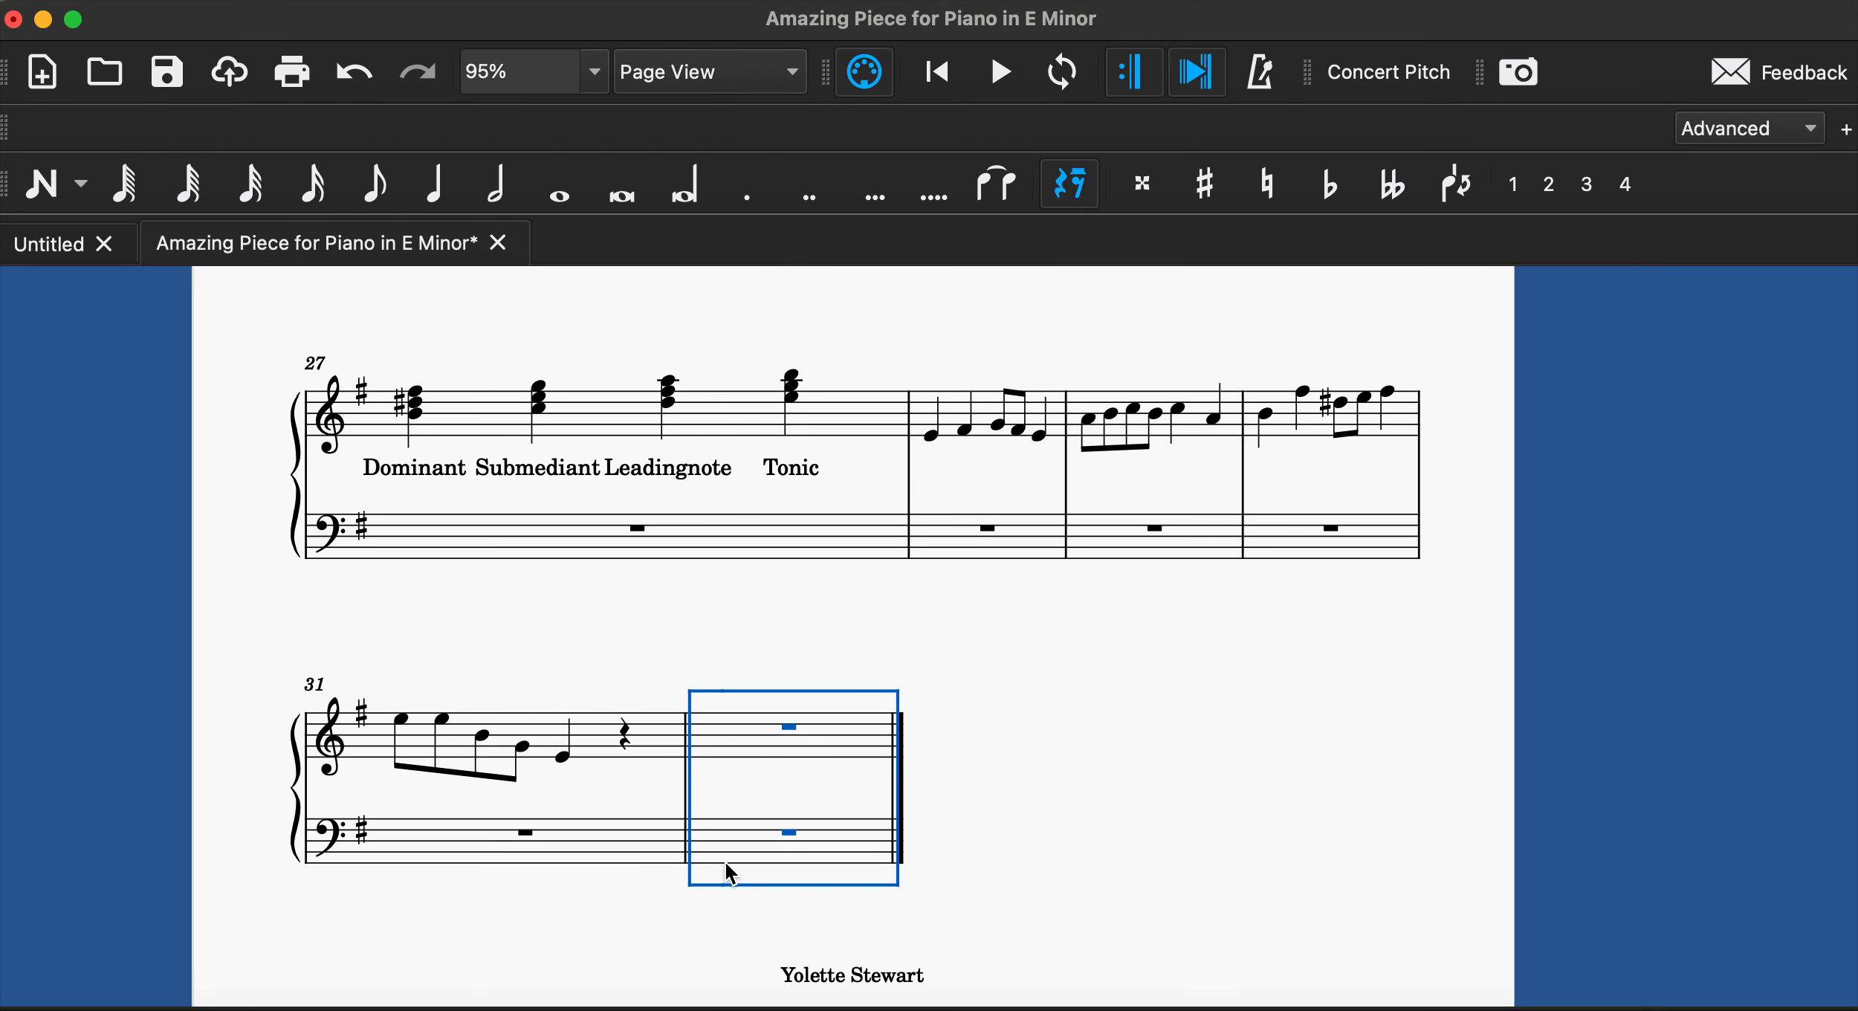
{"action": "key", "text": "super+BackSpace"}
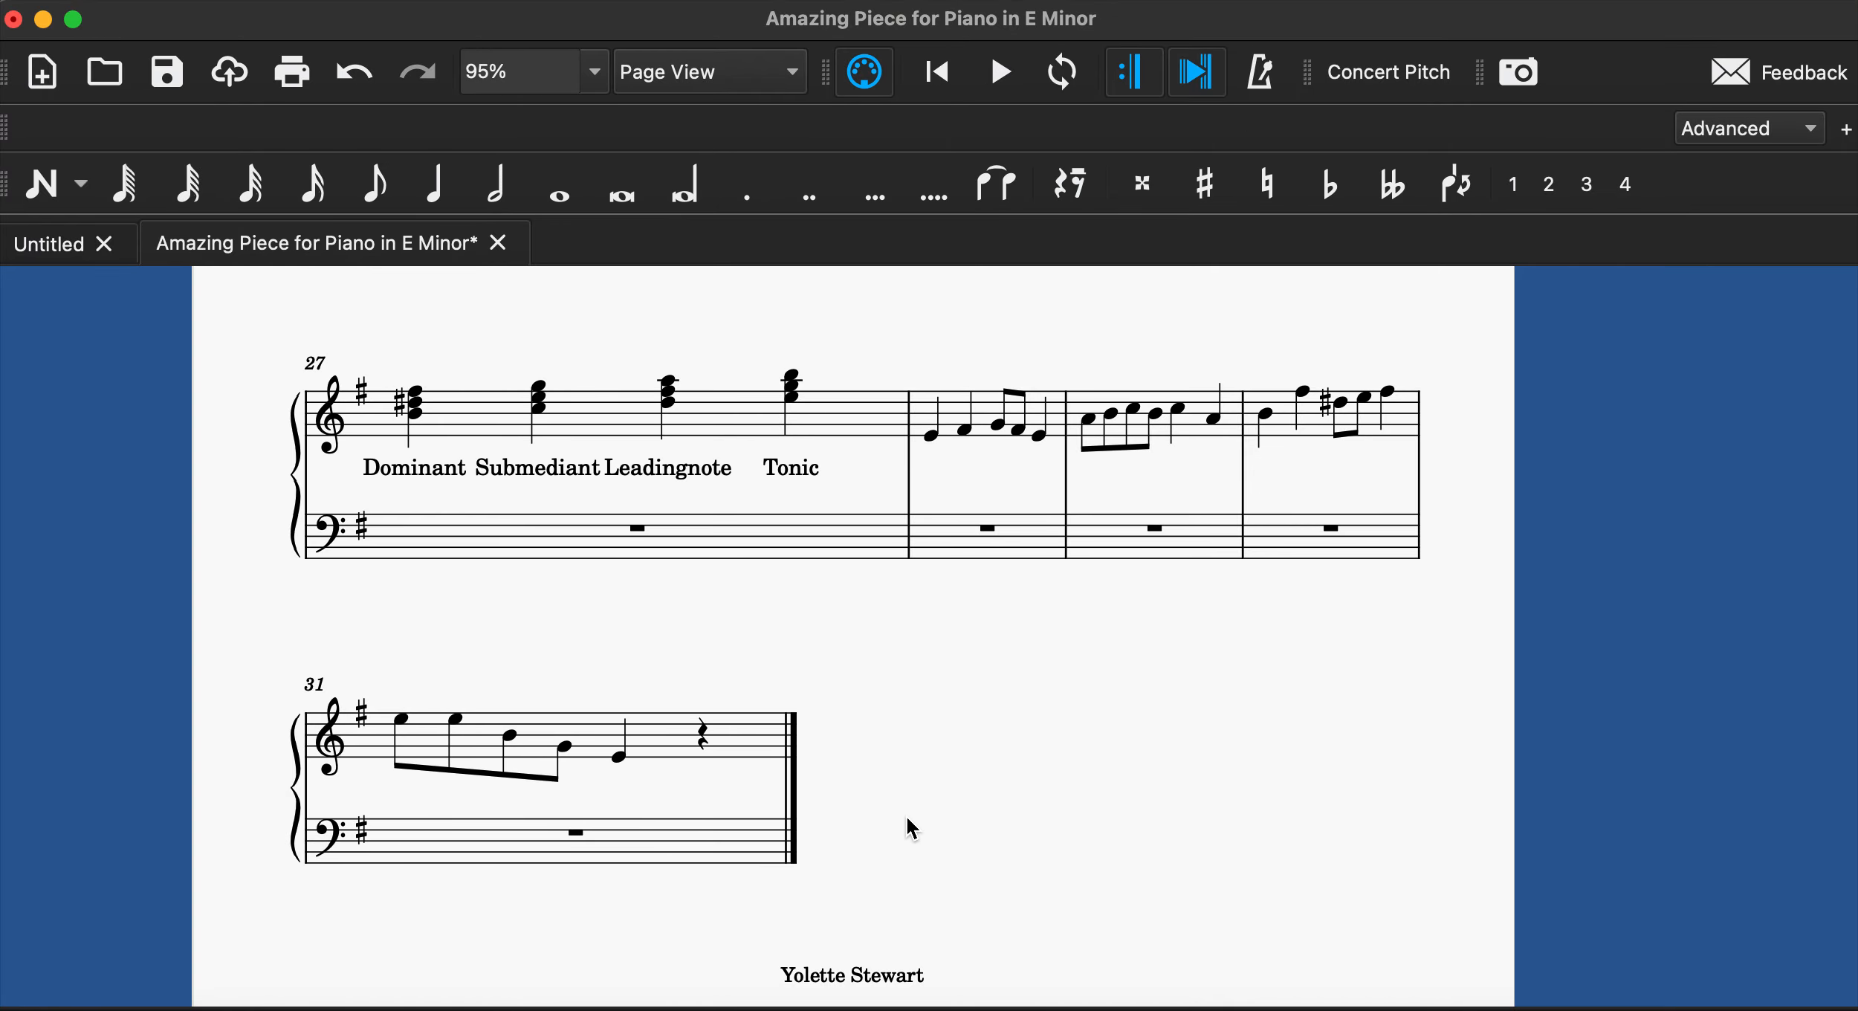
Cut the layout break above bar 2 in the first system.
{"action": "scroll", "coordinate": [906, 814], "scroll_direction": "up", "scroll_amount": 2}
{"action": "scroll", "coordinate": [906, 815], "scroll_direction": "up", "scroll_amount": 15}
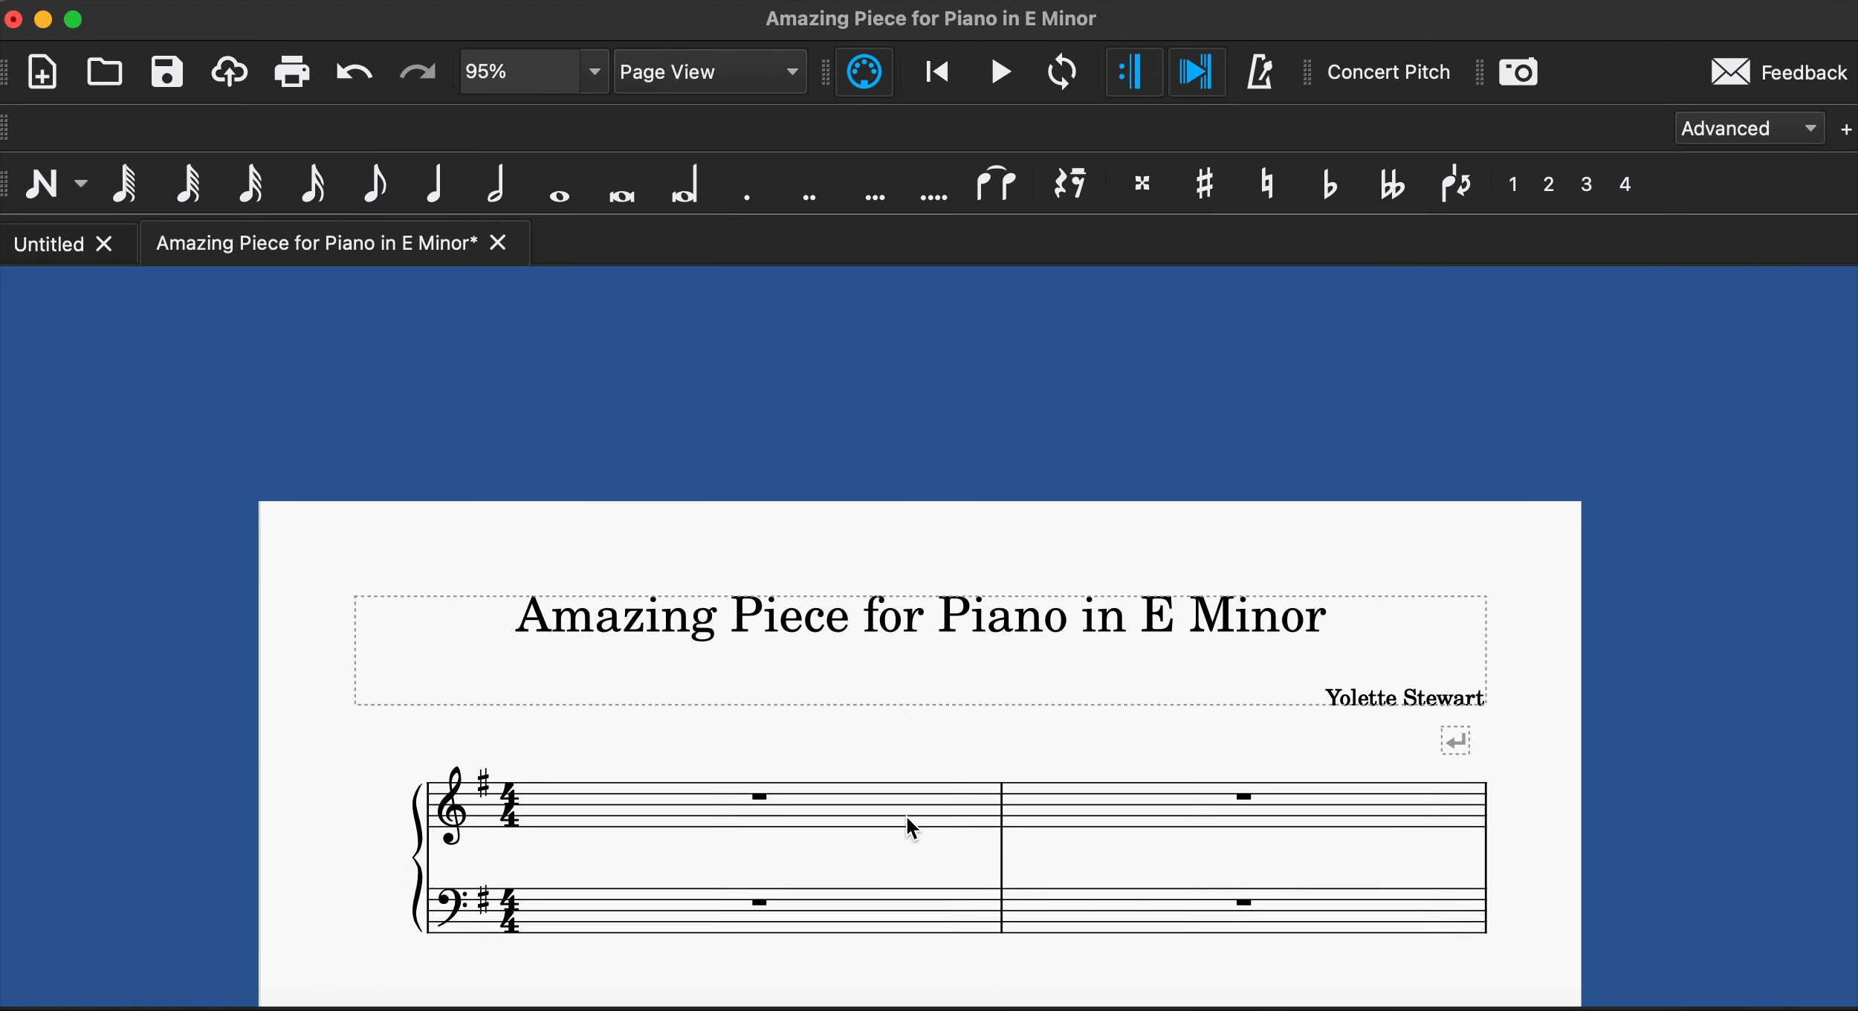
{"action": "left_click", "coordinate": [1455, 413]}
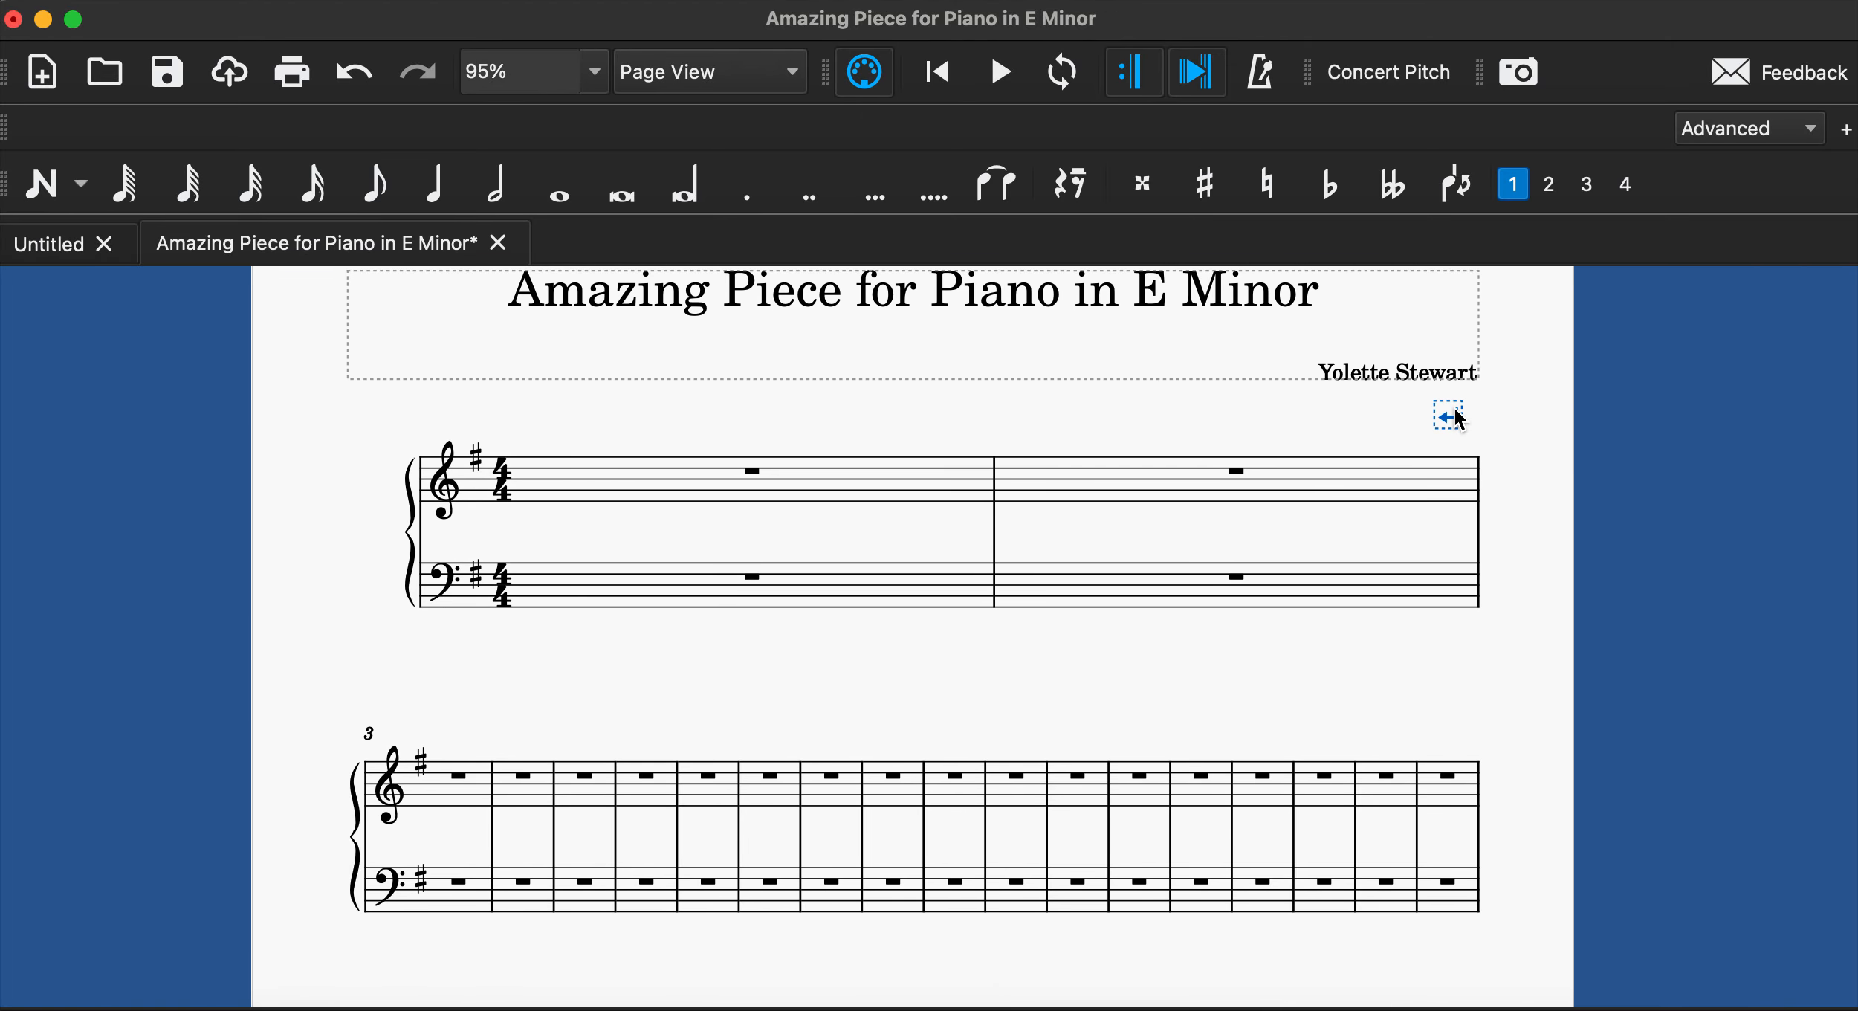
{"action": "right_click", "coordinate": [1455, 414]}
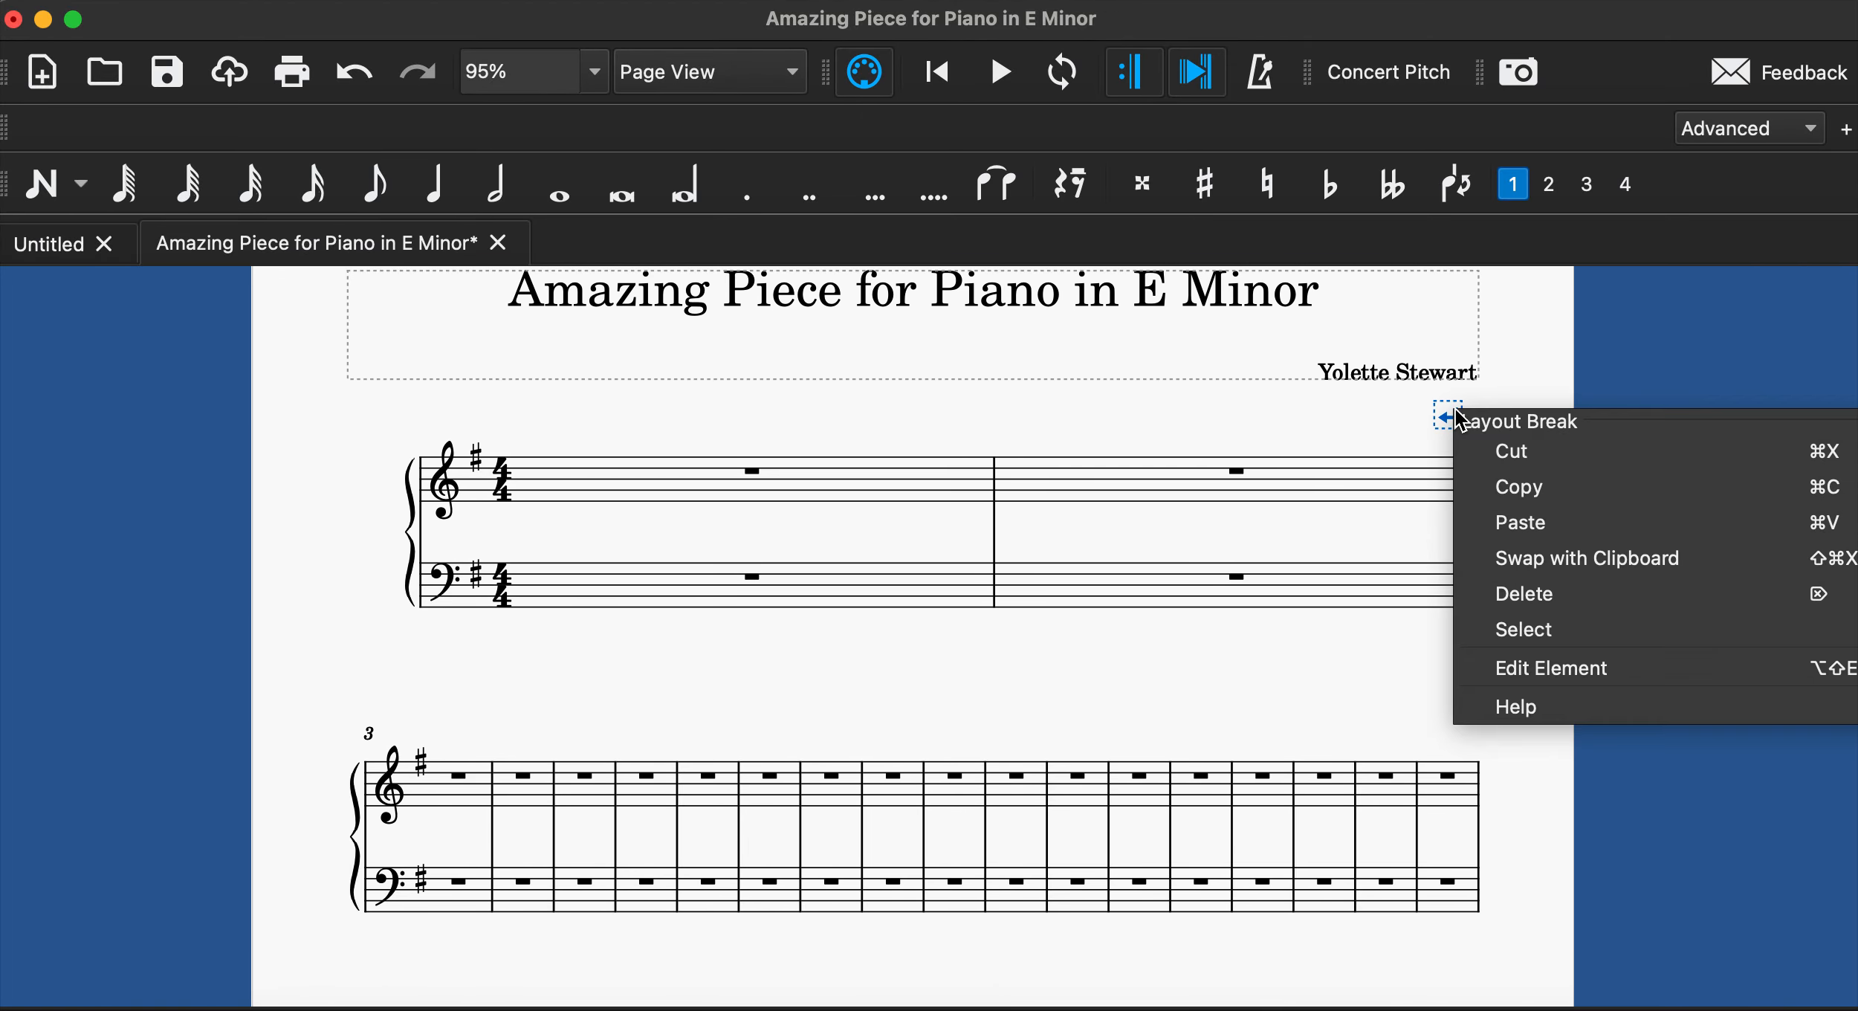
{"action": "left_click", "coordinate": [1495, 450]}
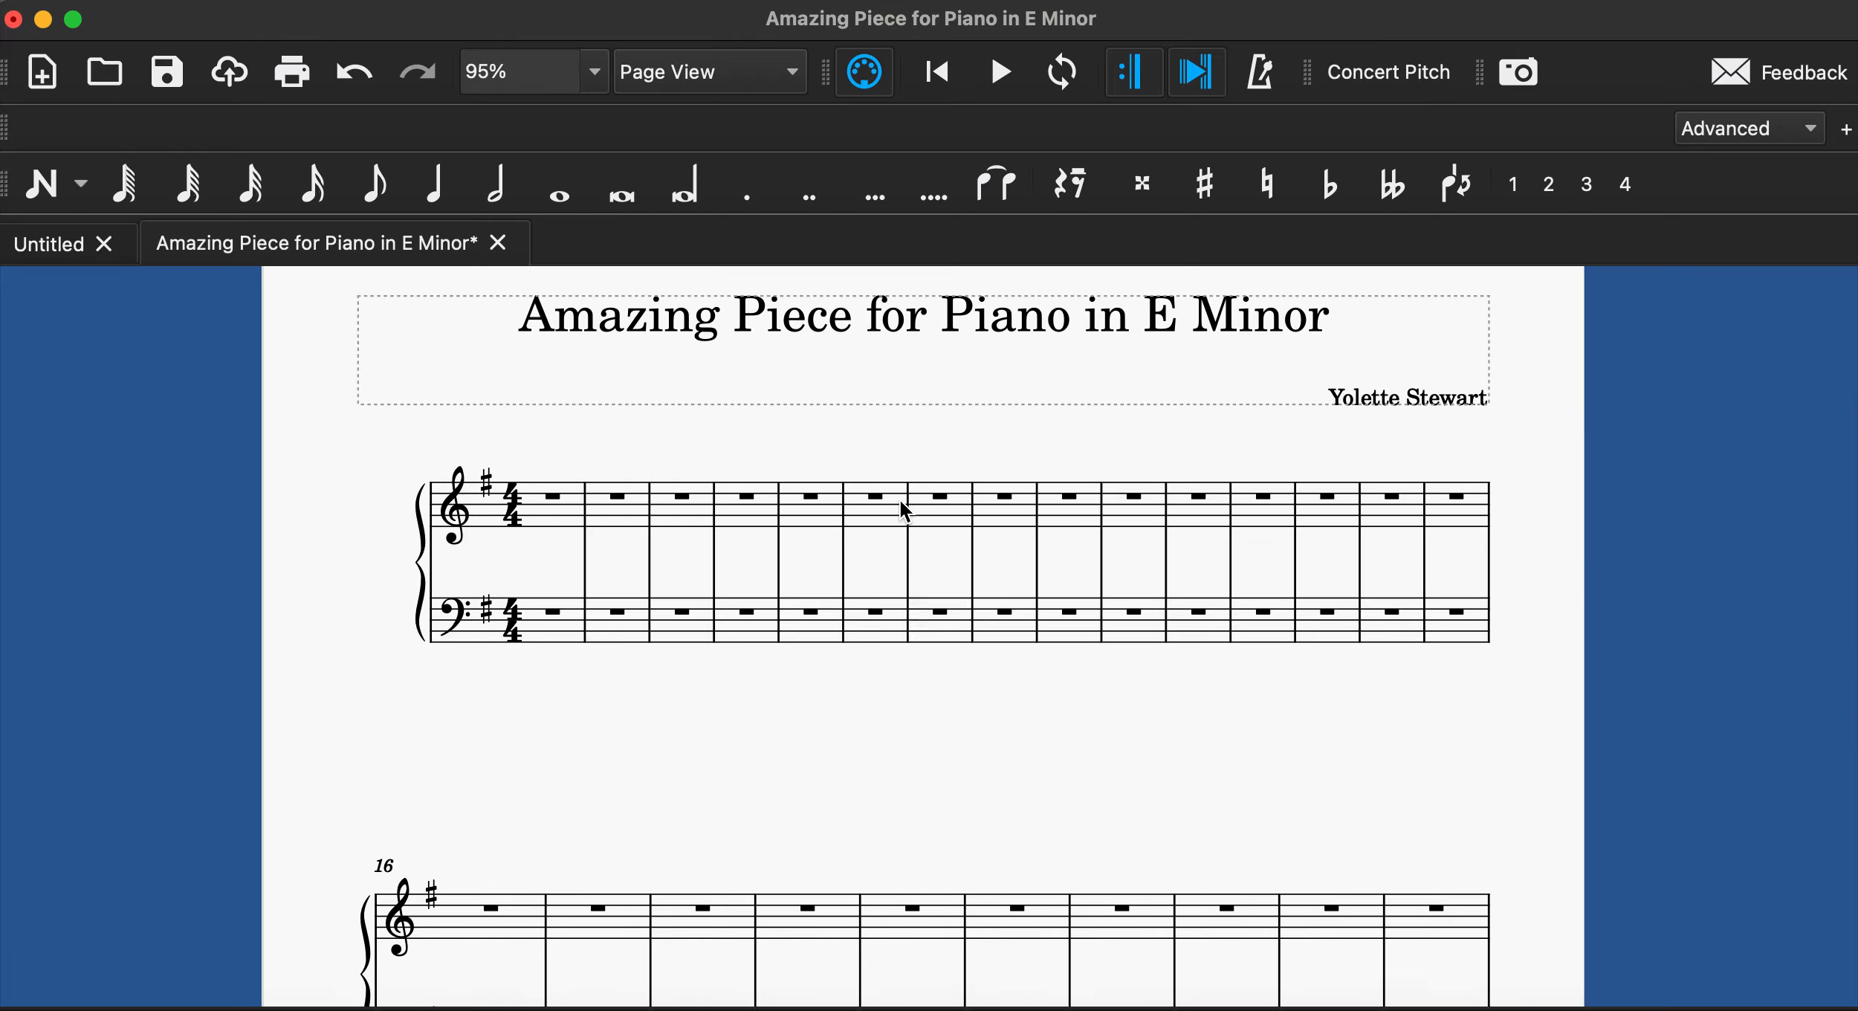
Examine the relocated chords in bars 26 and 27 and the melody in bars 28 to 31.
{"action": "scroll", "coordinate": [900, 498], "scroll_direction": "down", "scroll_amount": 10}
{"action": "scroll", "coordinate": [901, 502], "scroll_direction": "down", "scroll_amount": 6}
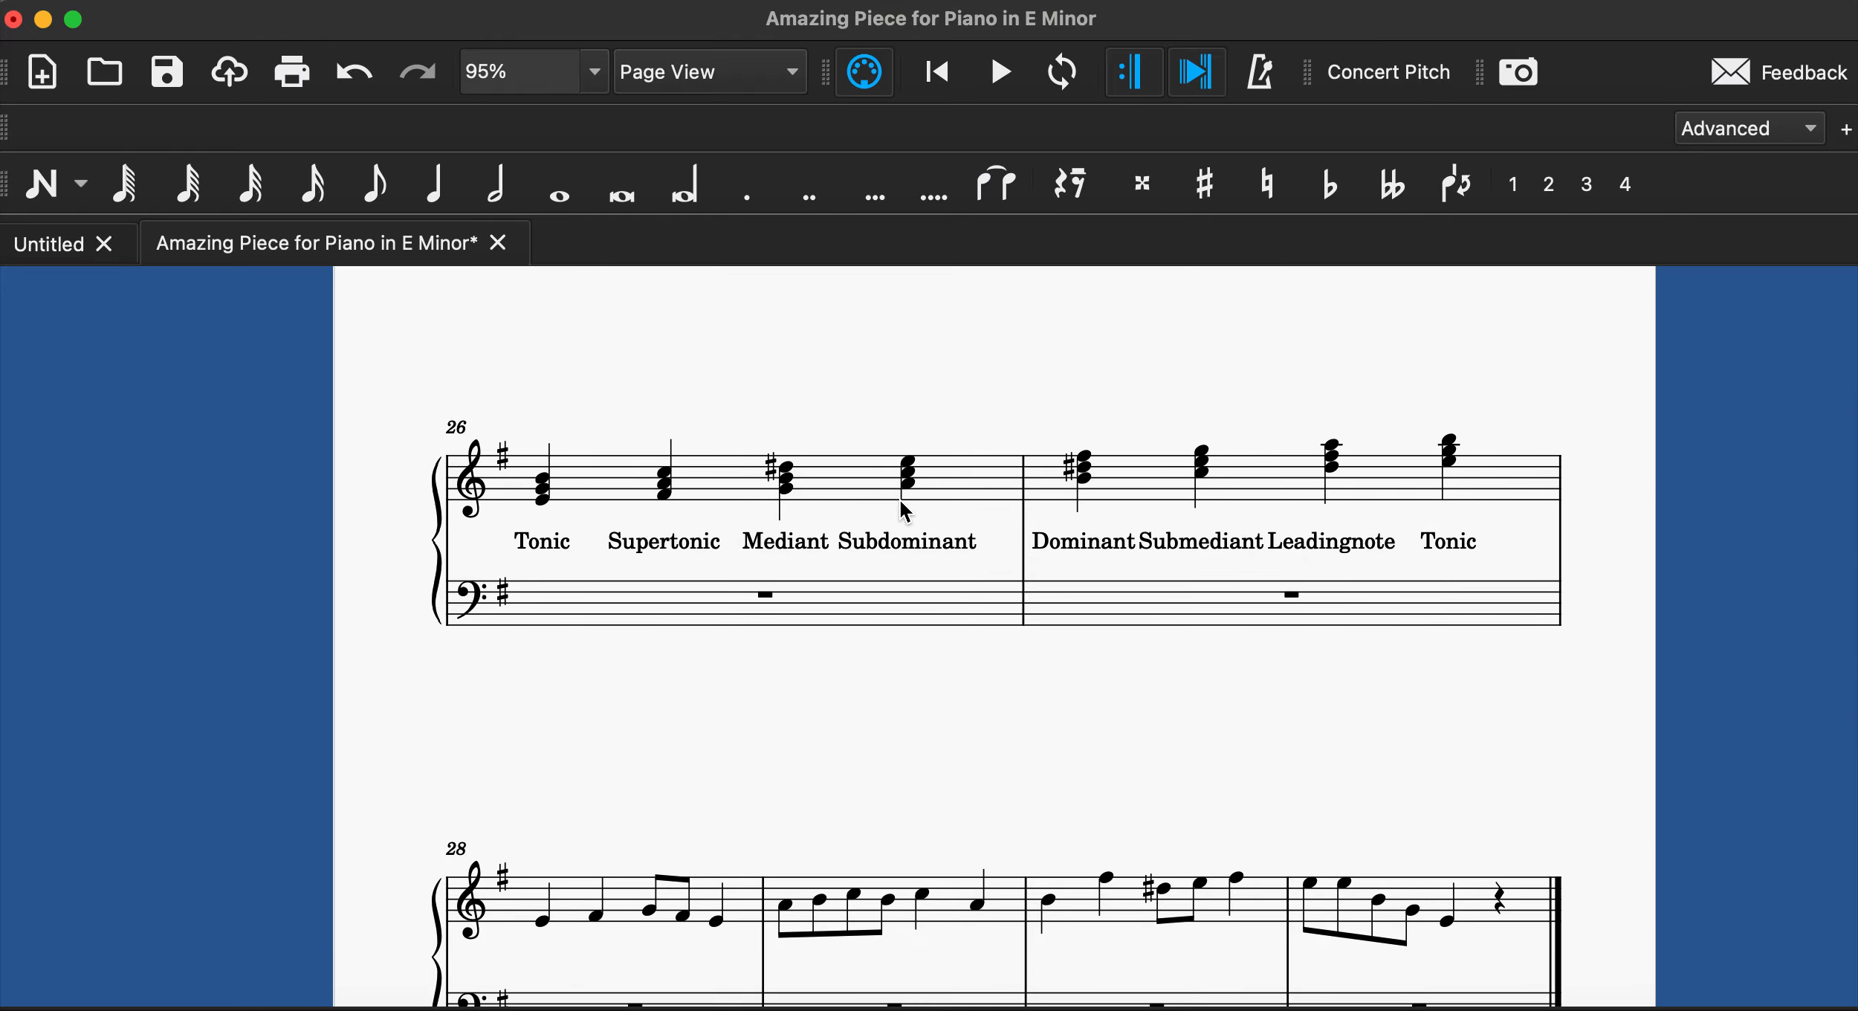
{"action": "scroll", "coordinate": [901, 503], "scroll_direction": "up", "scroll_amount": 2}
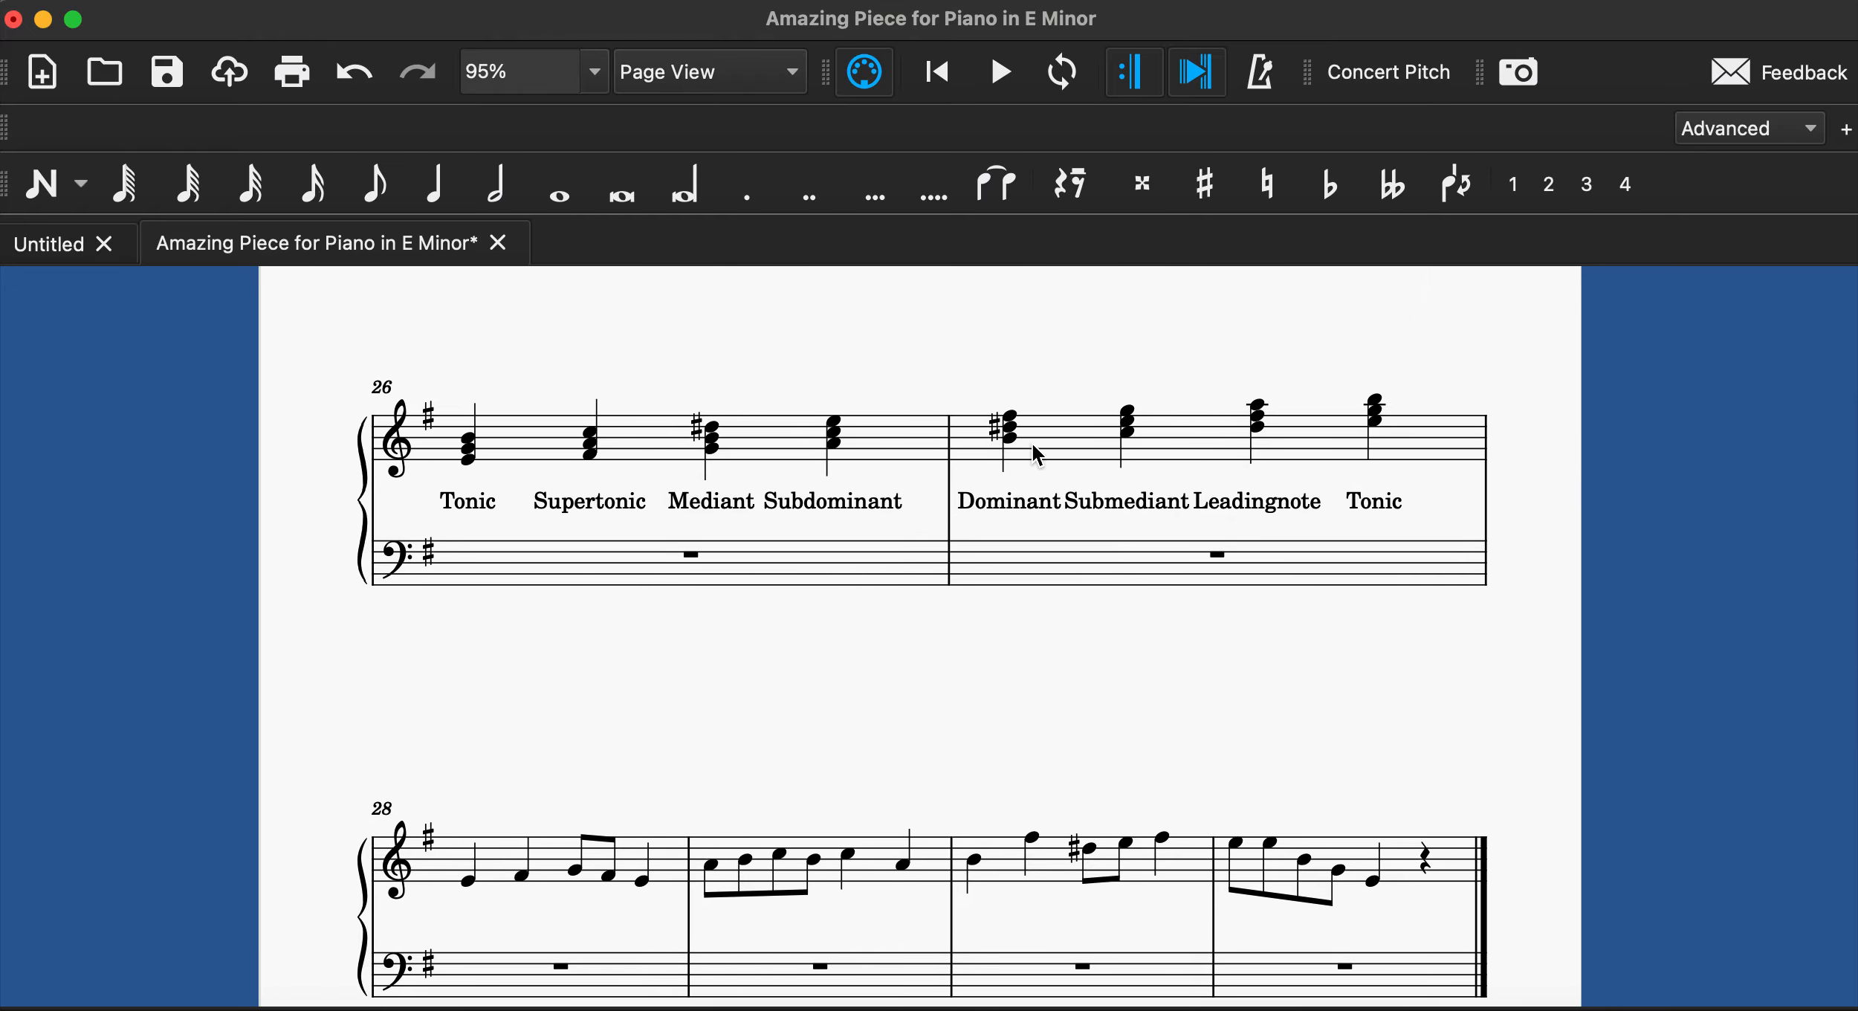
{"action": "scroll", "coordinate": [775, 771], "scroll_direction": "up", "scroll_amount": 10}
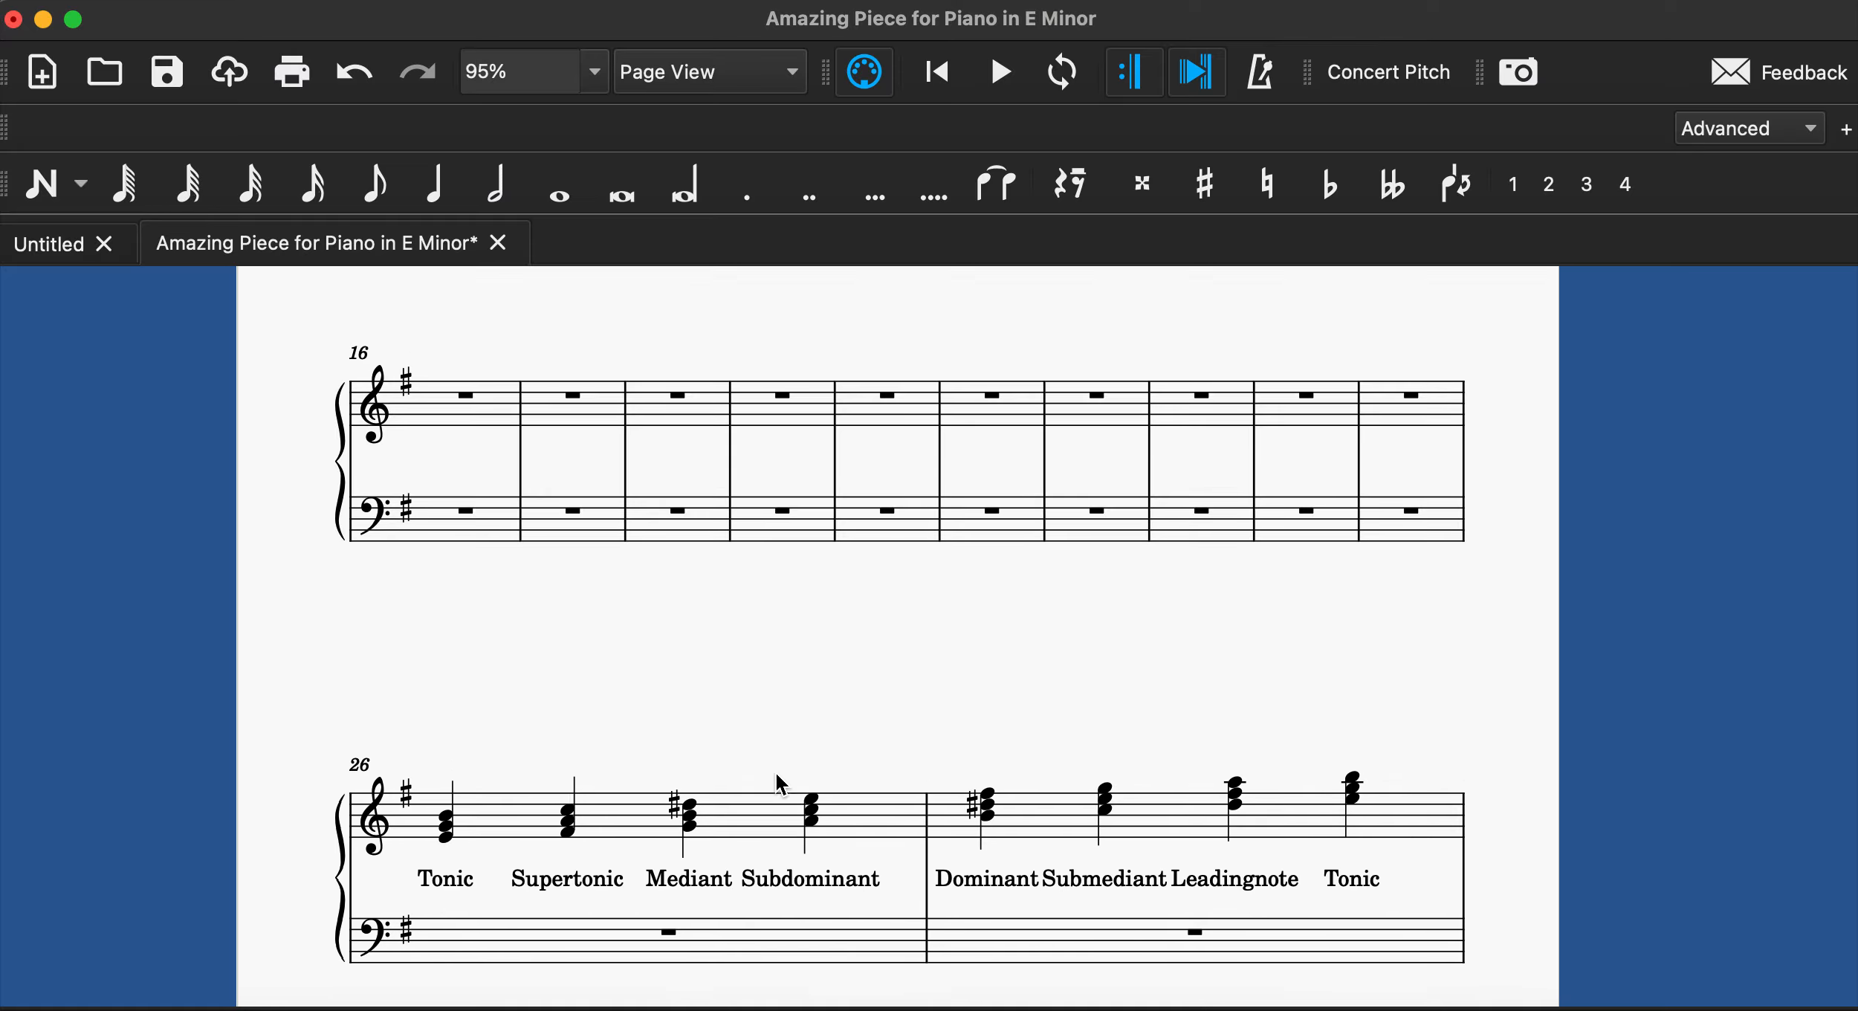
{"action": "scroll", "coordinate": [776, 772], "scroll_direction": "down", "scroll_amount": 5}
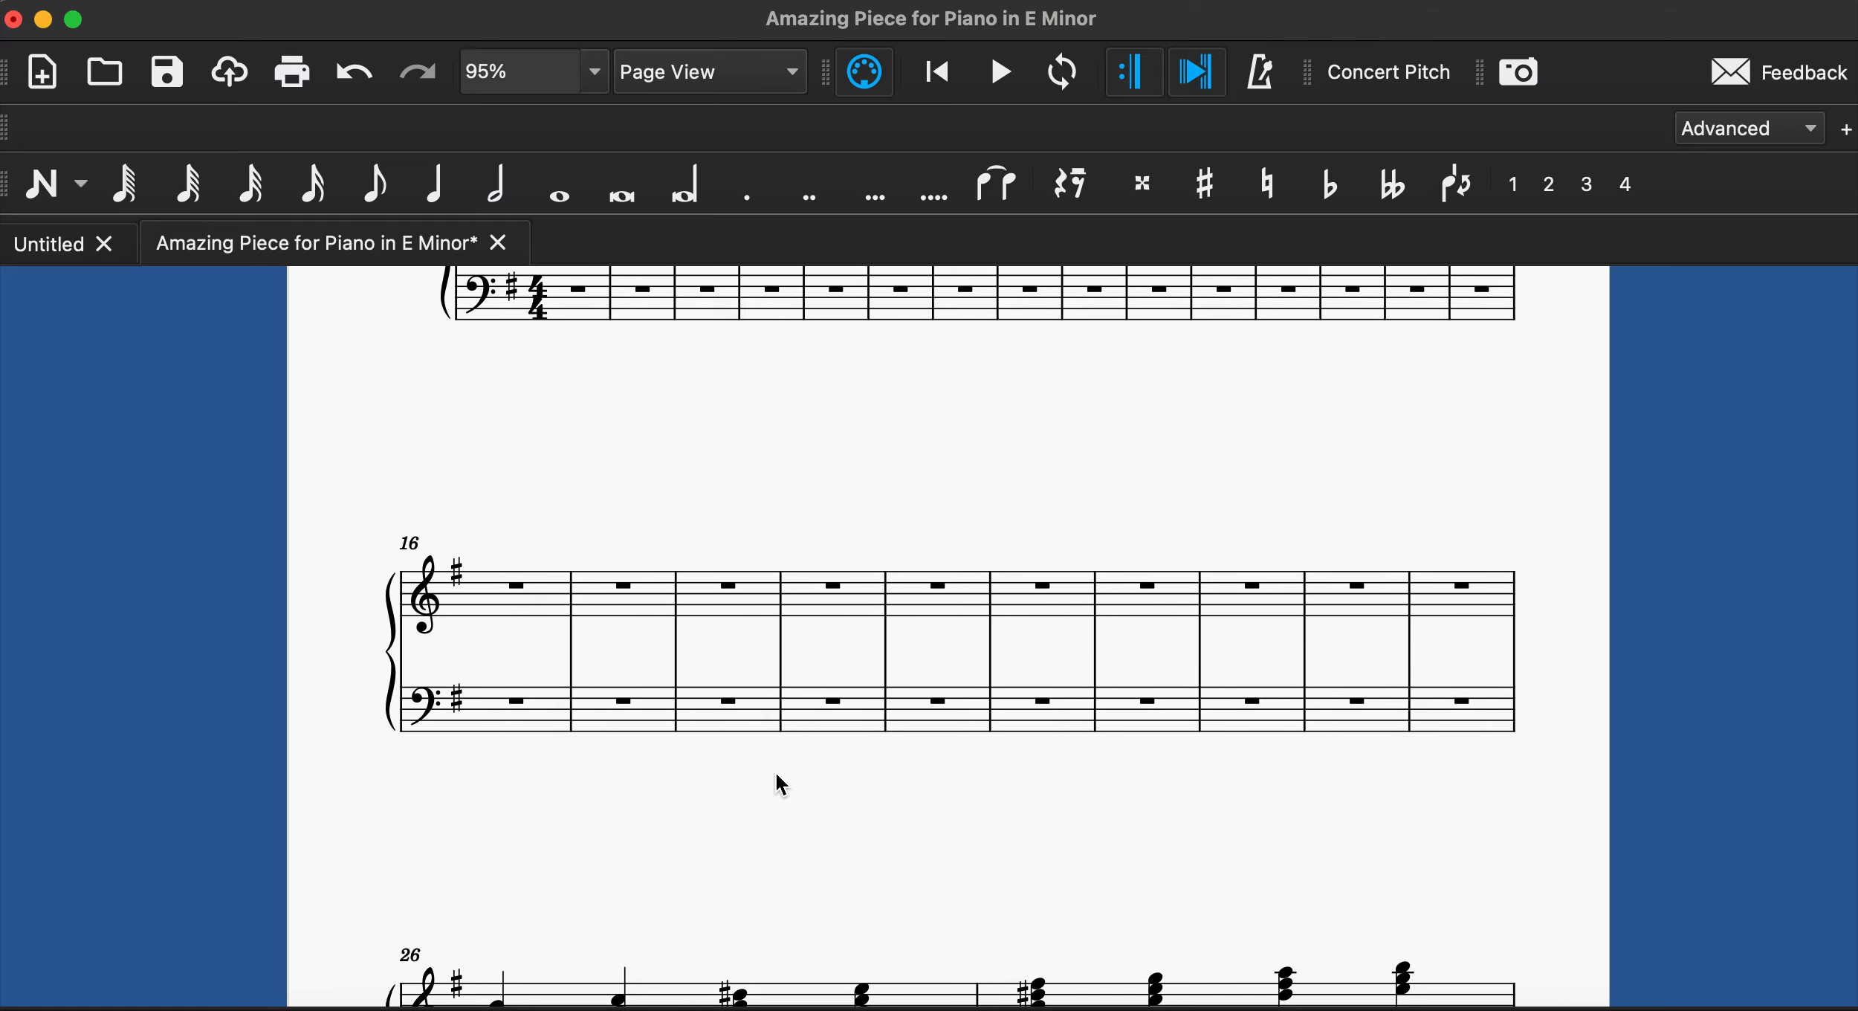
{"action": "scroll", "coordinate": [777, 772], "scroll_direction": "down", "scroll_amount": 5}
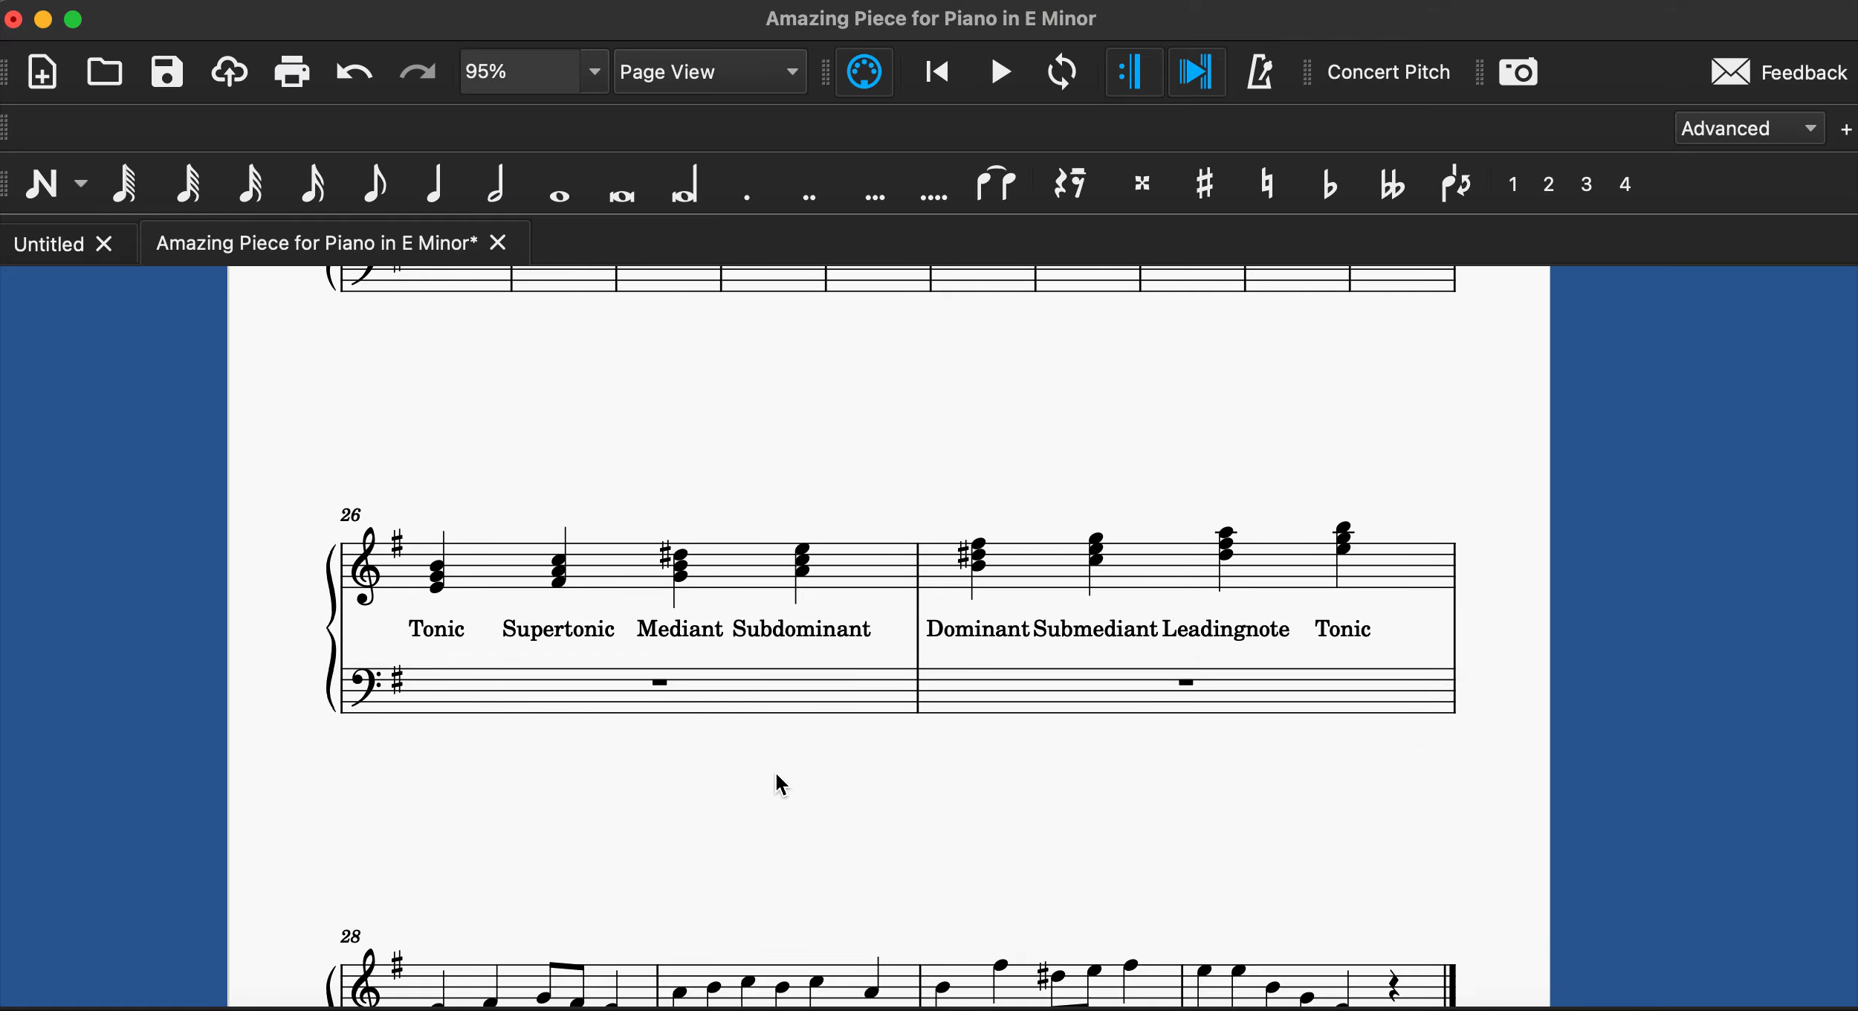
{"action": "scroll", "coordinate": [775, 772], "scroll_direction": "down", "scroll_amount": 1}
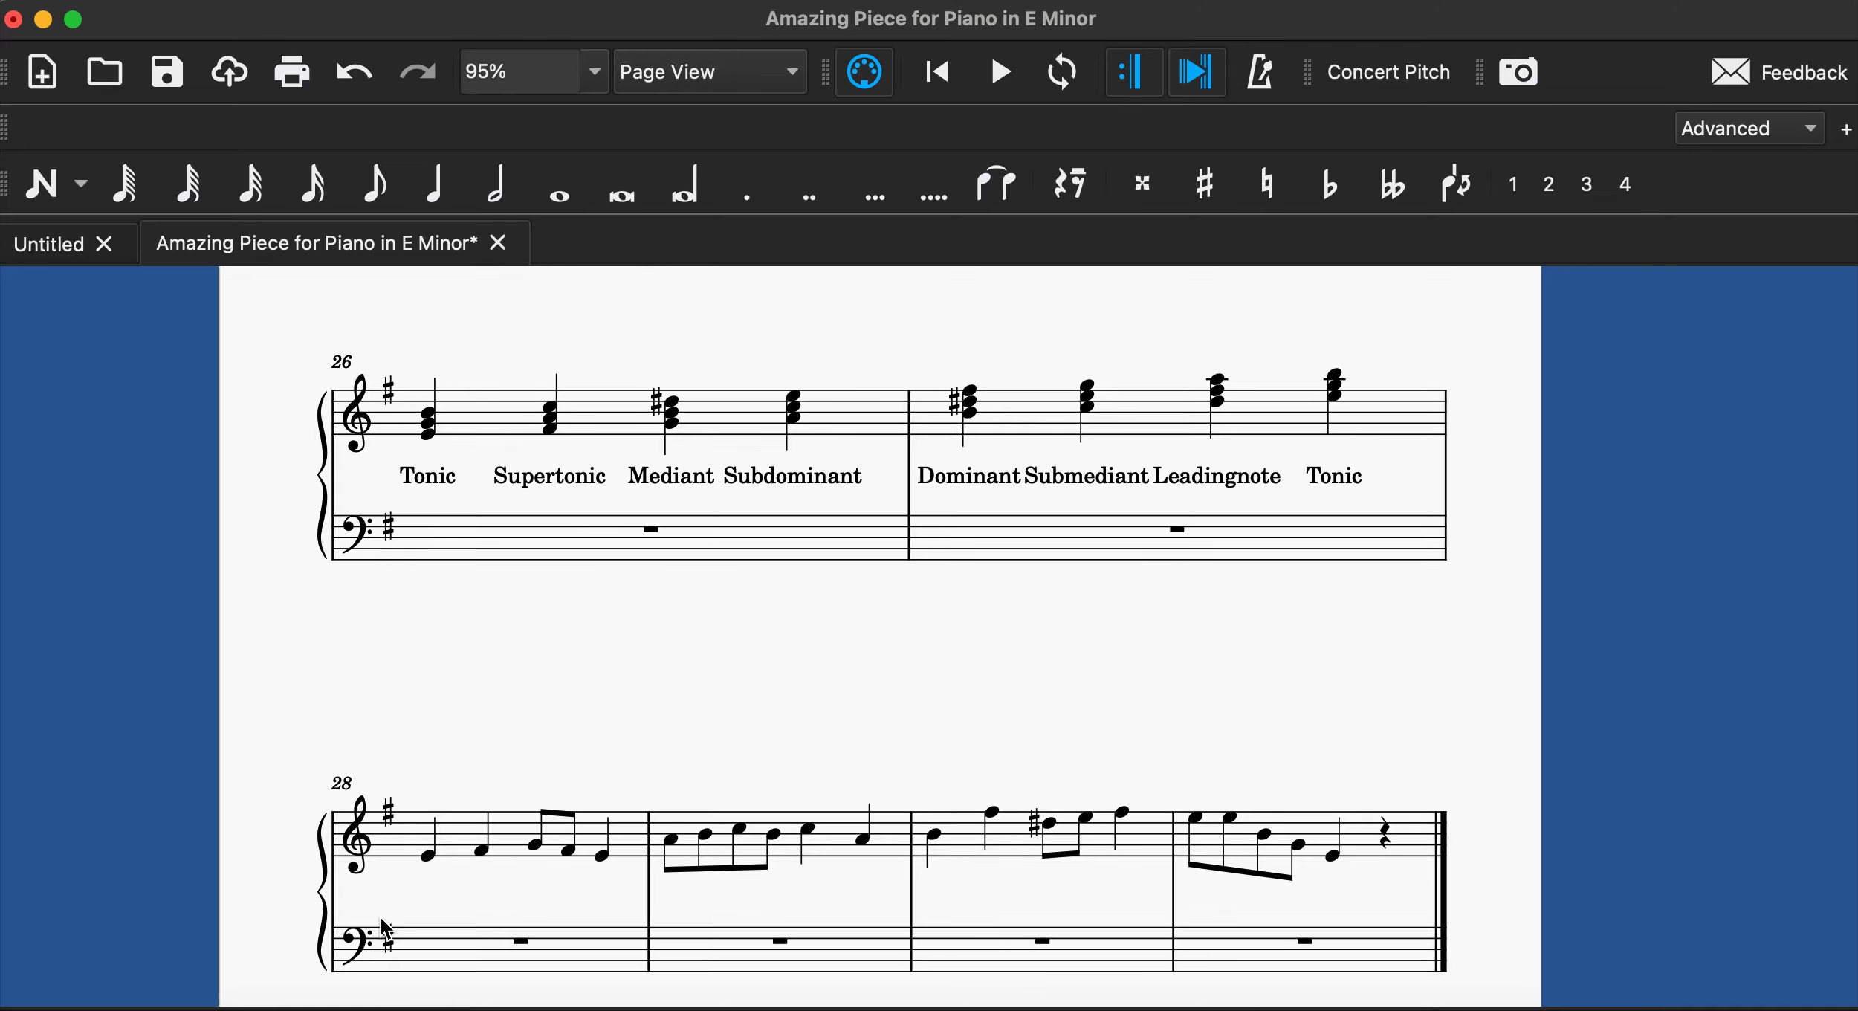
Examine the key signature and the melody's opening notes in bar 28, comparing them with the F and D sharp in bar 30.
{"action": "left_click", "coordinate": [432, 855]}
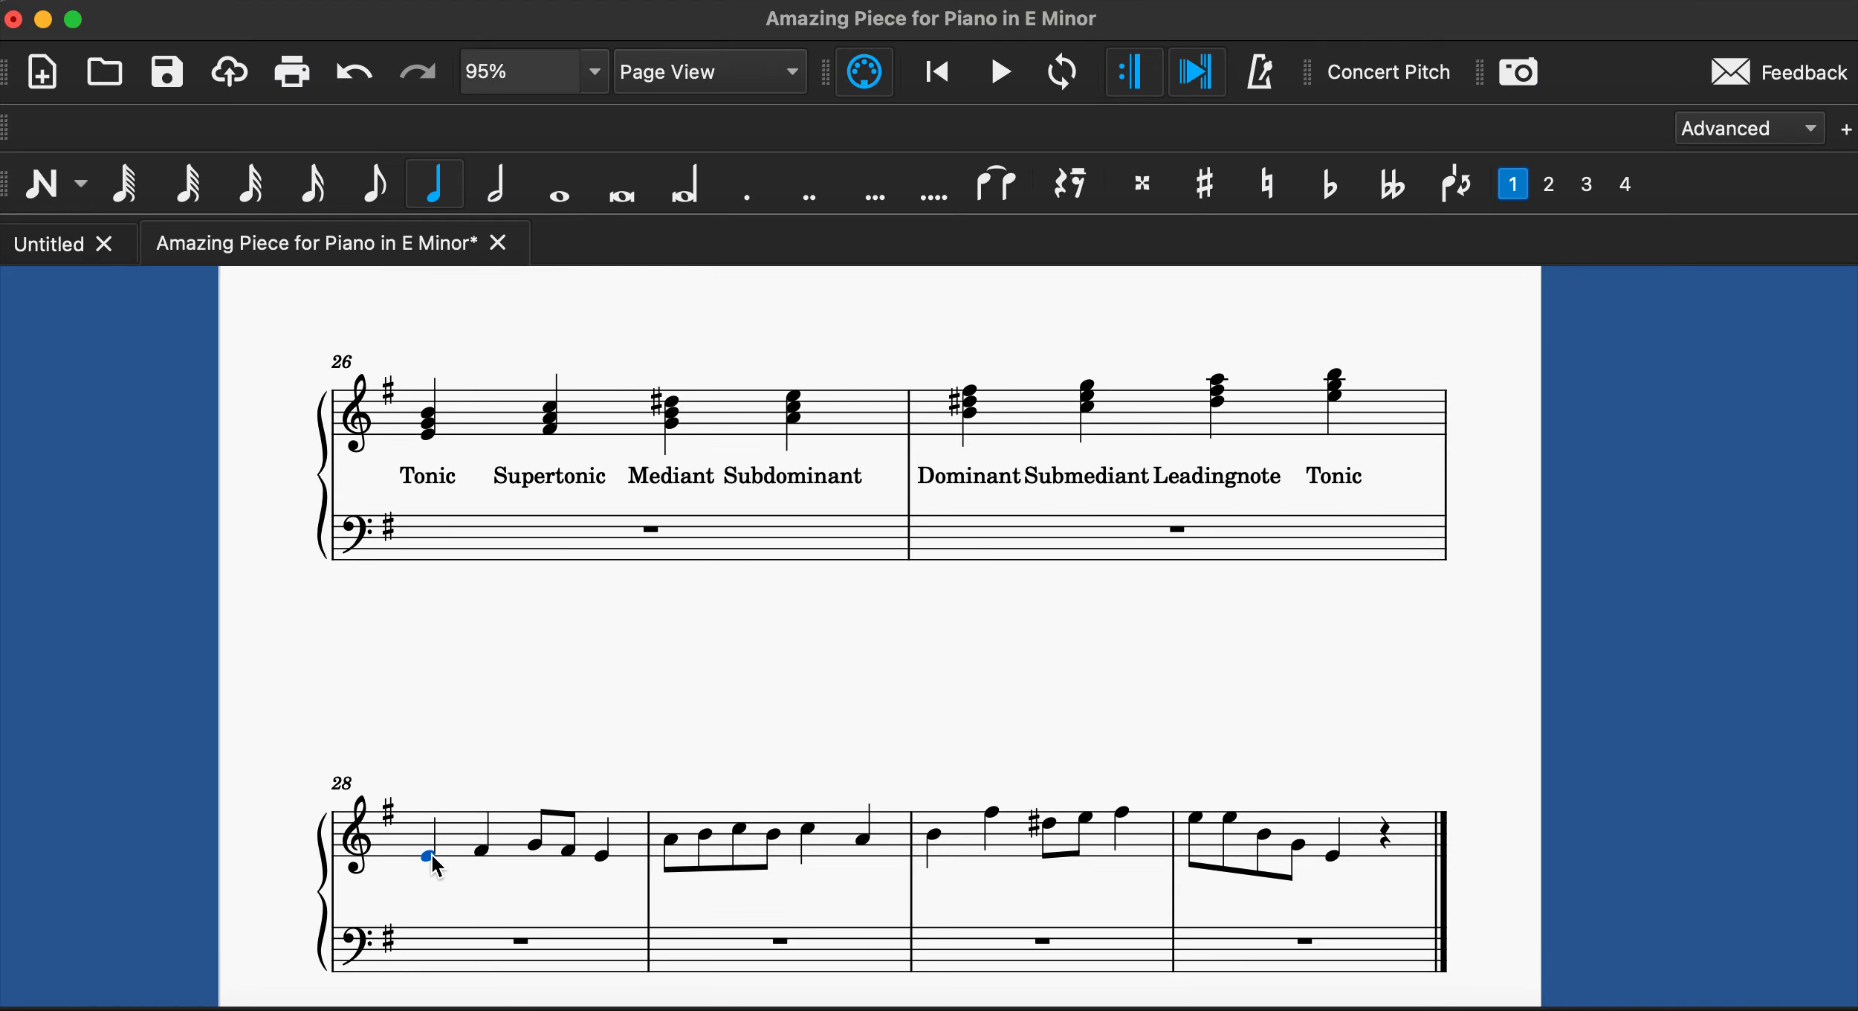
{"action": "left_click", "coordinate": [390, 813]}
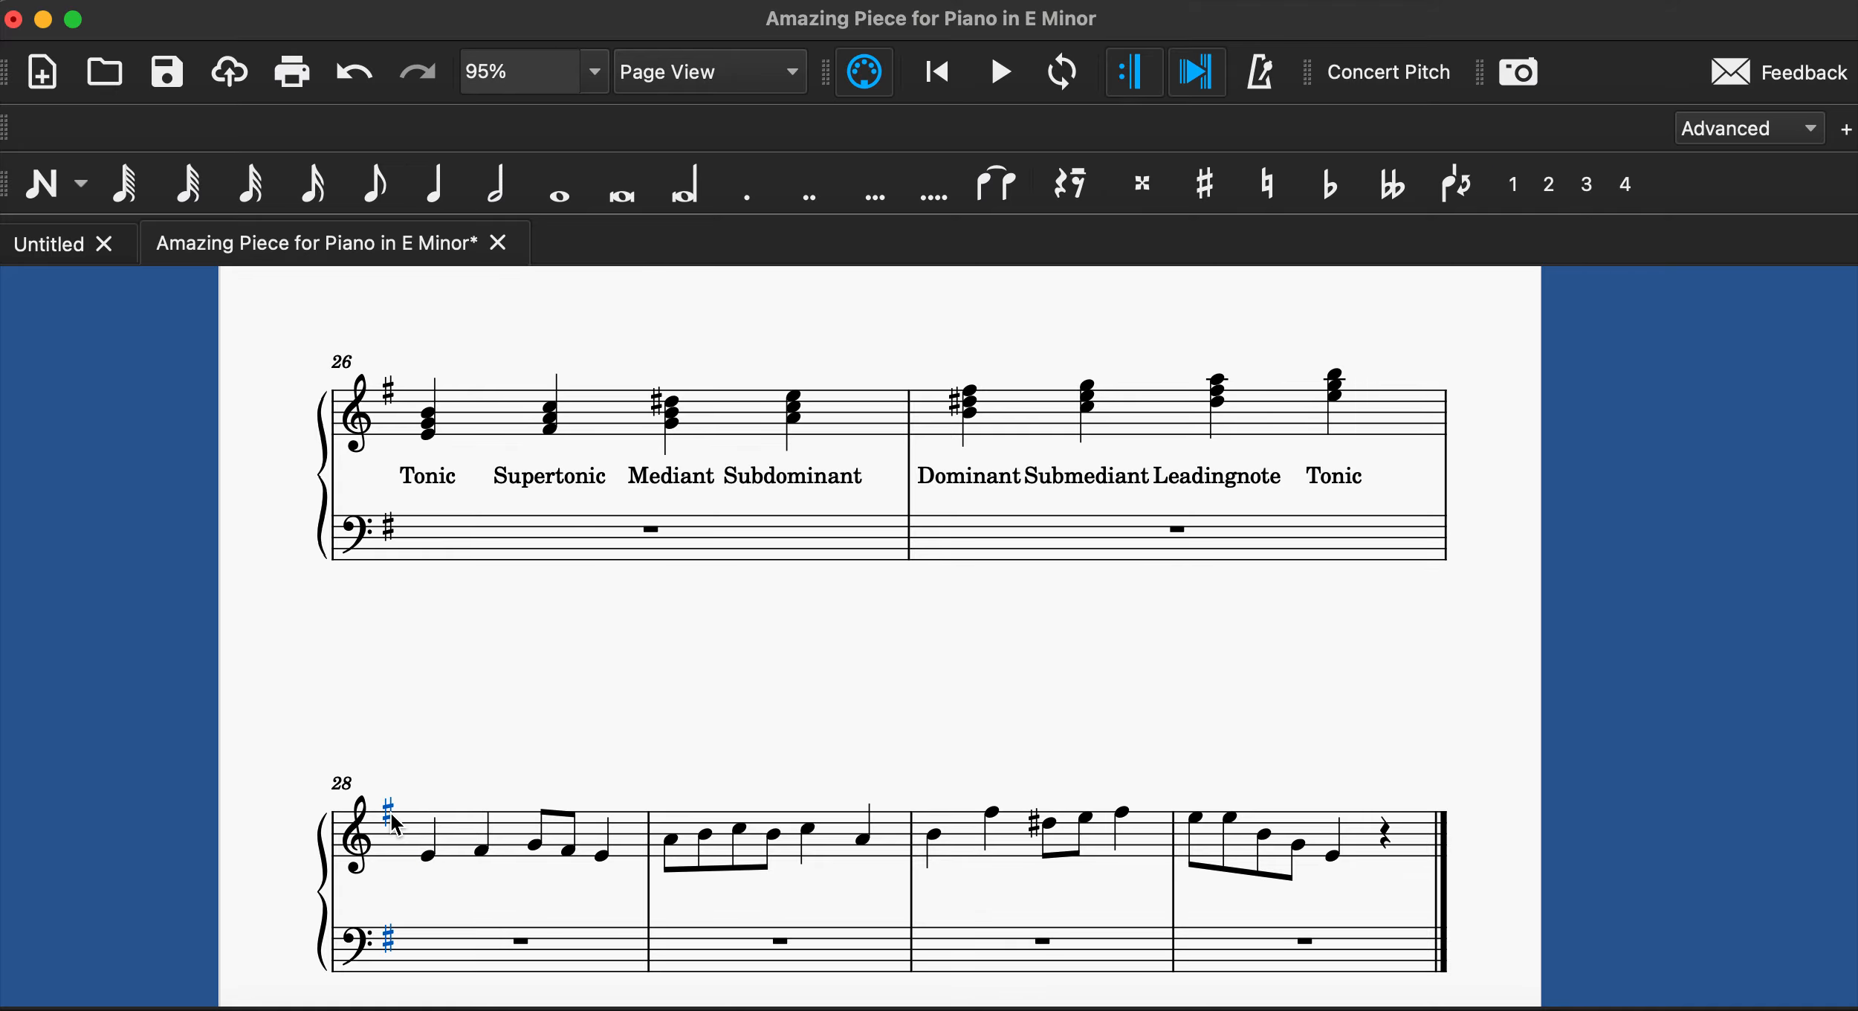
{"action": "left_click", "coordinate": [481, 852]}
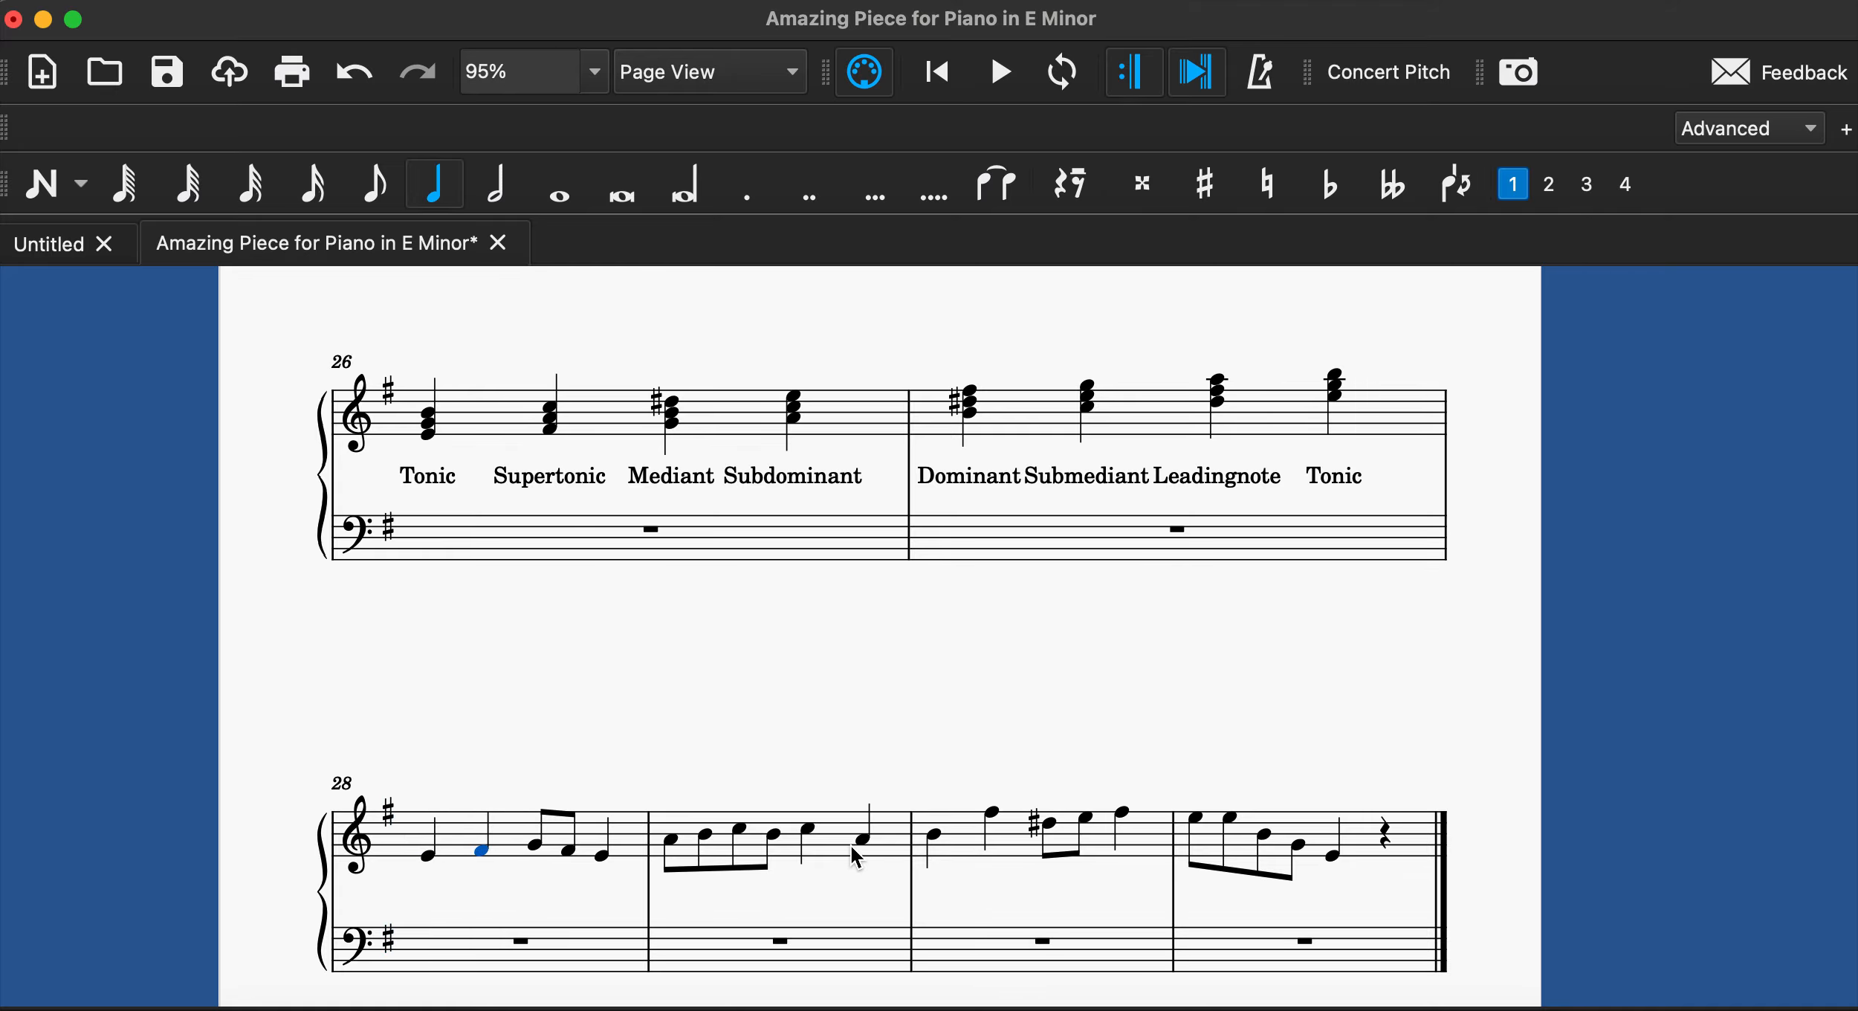
{"action": "left_click", "coordinate": [993, 813]}
{"action": "left_click", "coordinate": [485, 851]}
{"action": "left_click", "coordinate": [994, 809]}
{"action": "left_click", "coordinate": [1049, 822]}
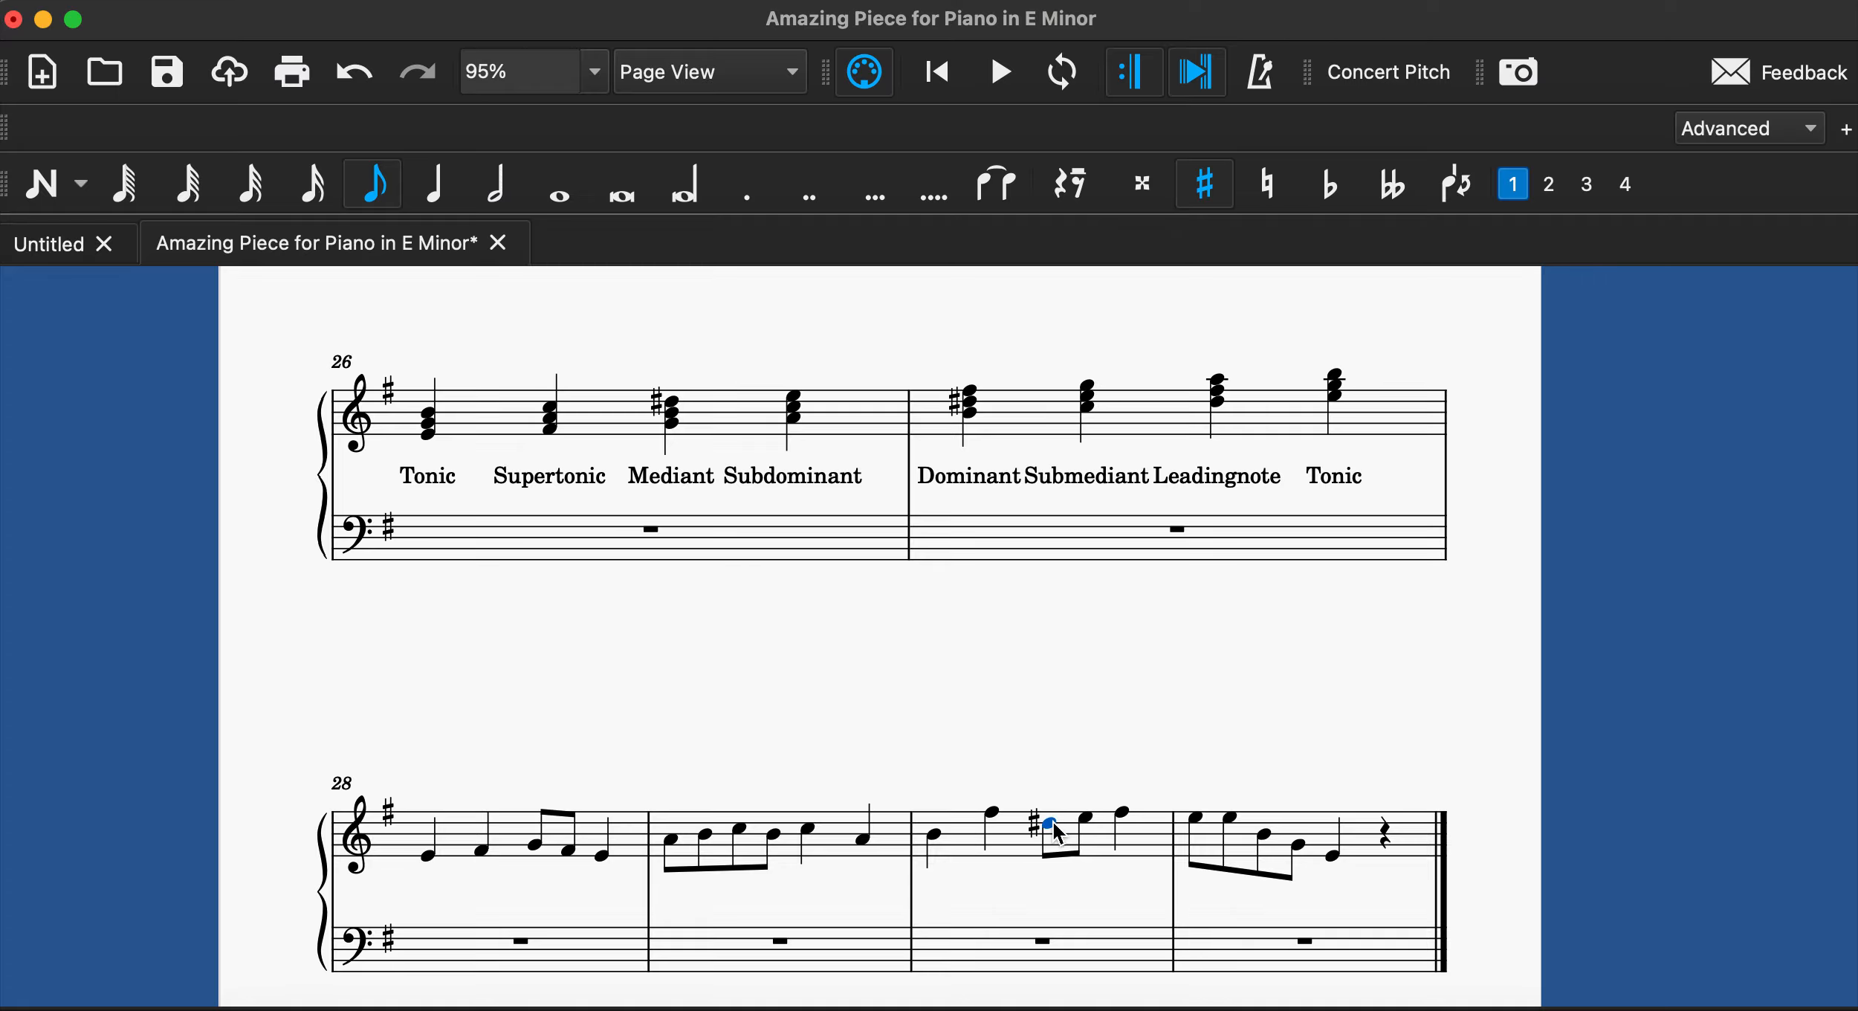
{"action": "left_click", "coordinate": [429, 854]}
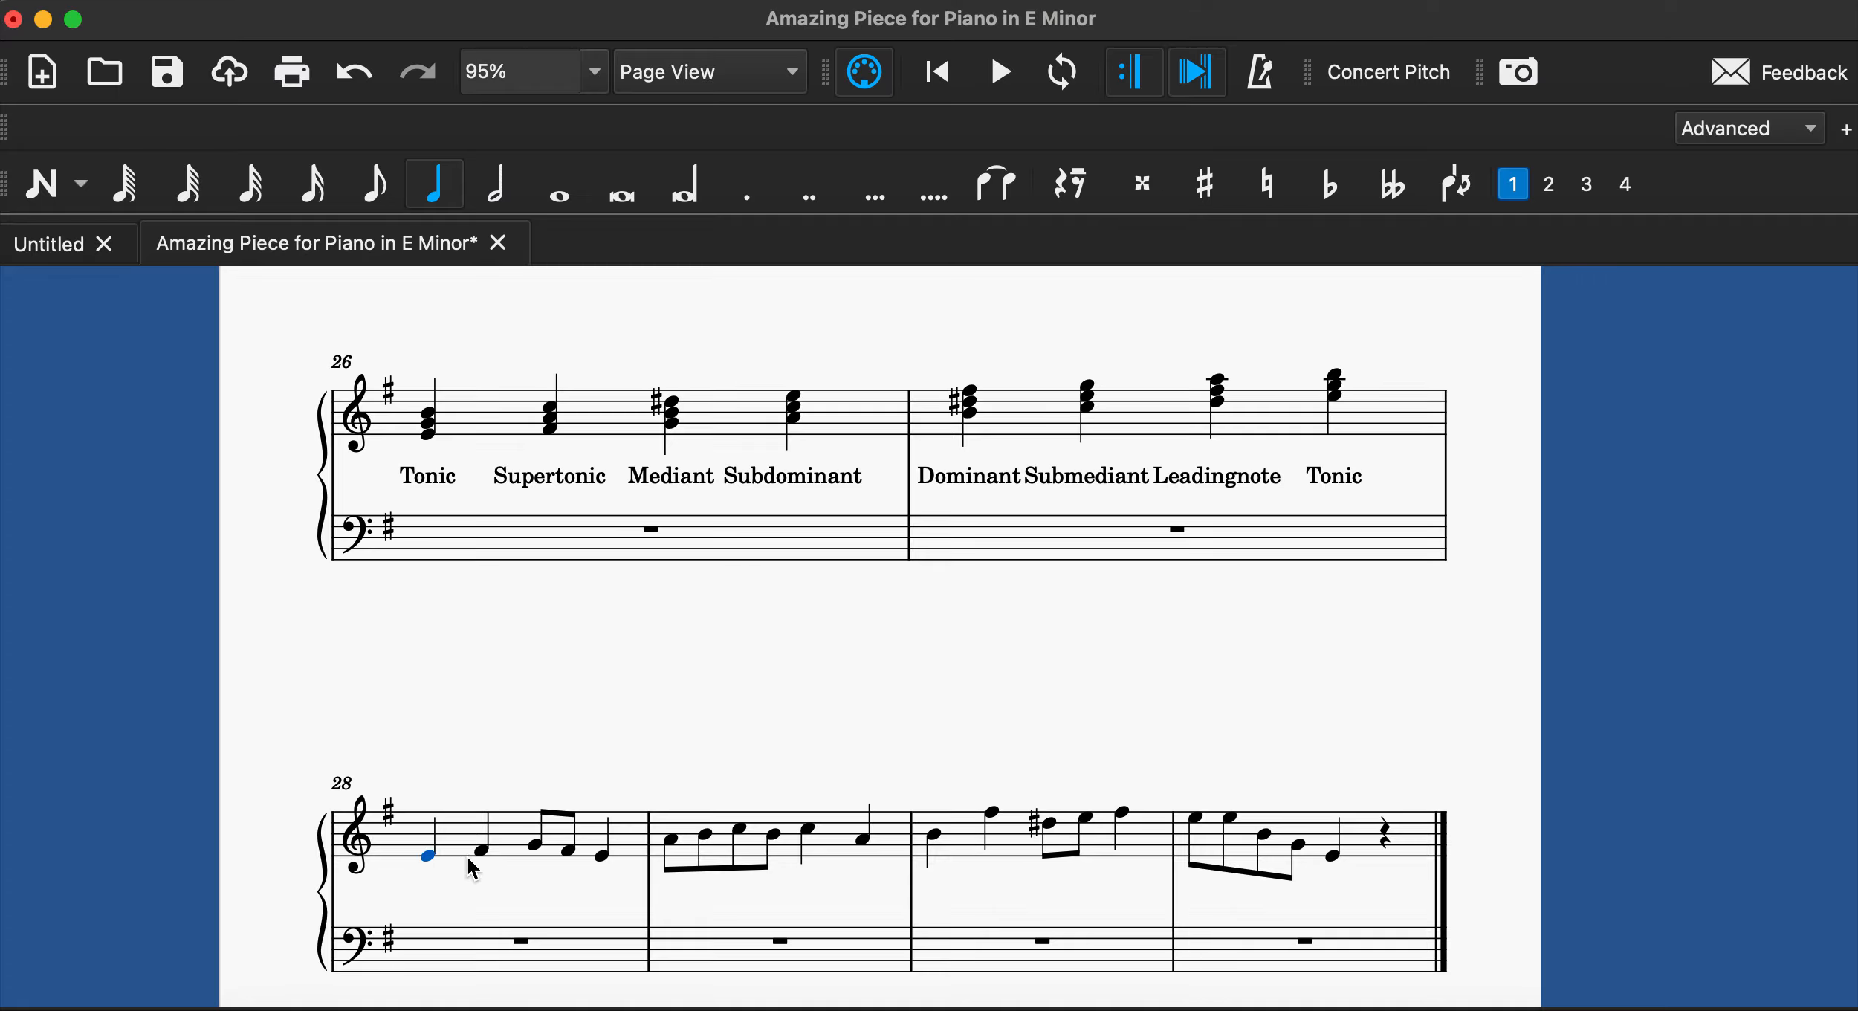
Check the lowest note of each chord in bars 26 and 27, Tonic to Leadingnote, against the melody notes in bars 30 and 31.
{"action": "left_click", "coordinate": [428, 434]}
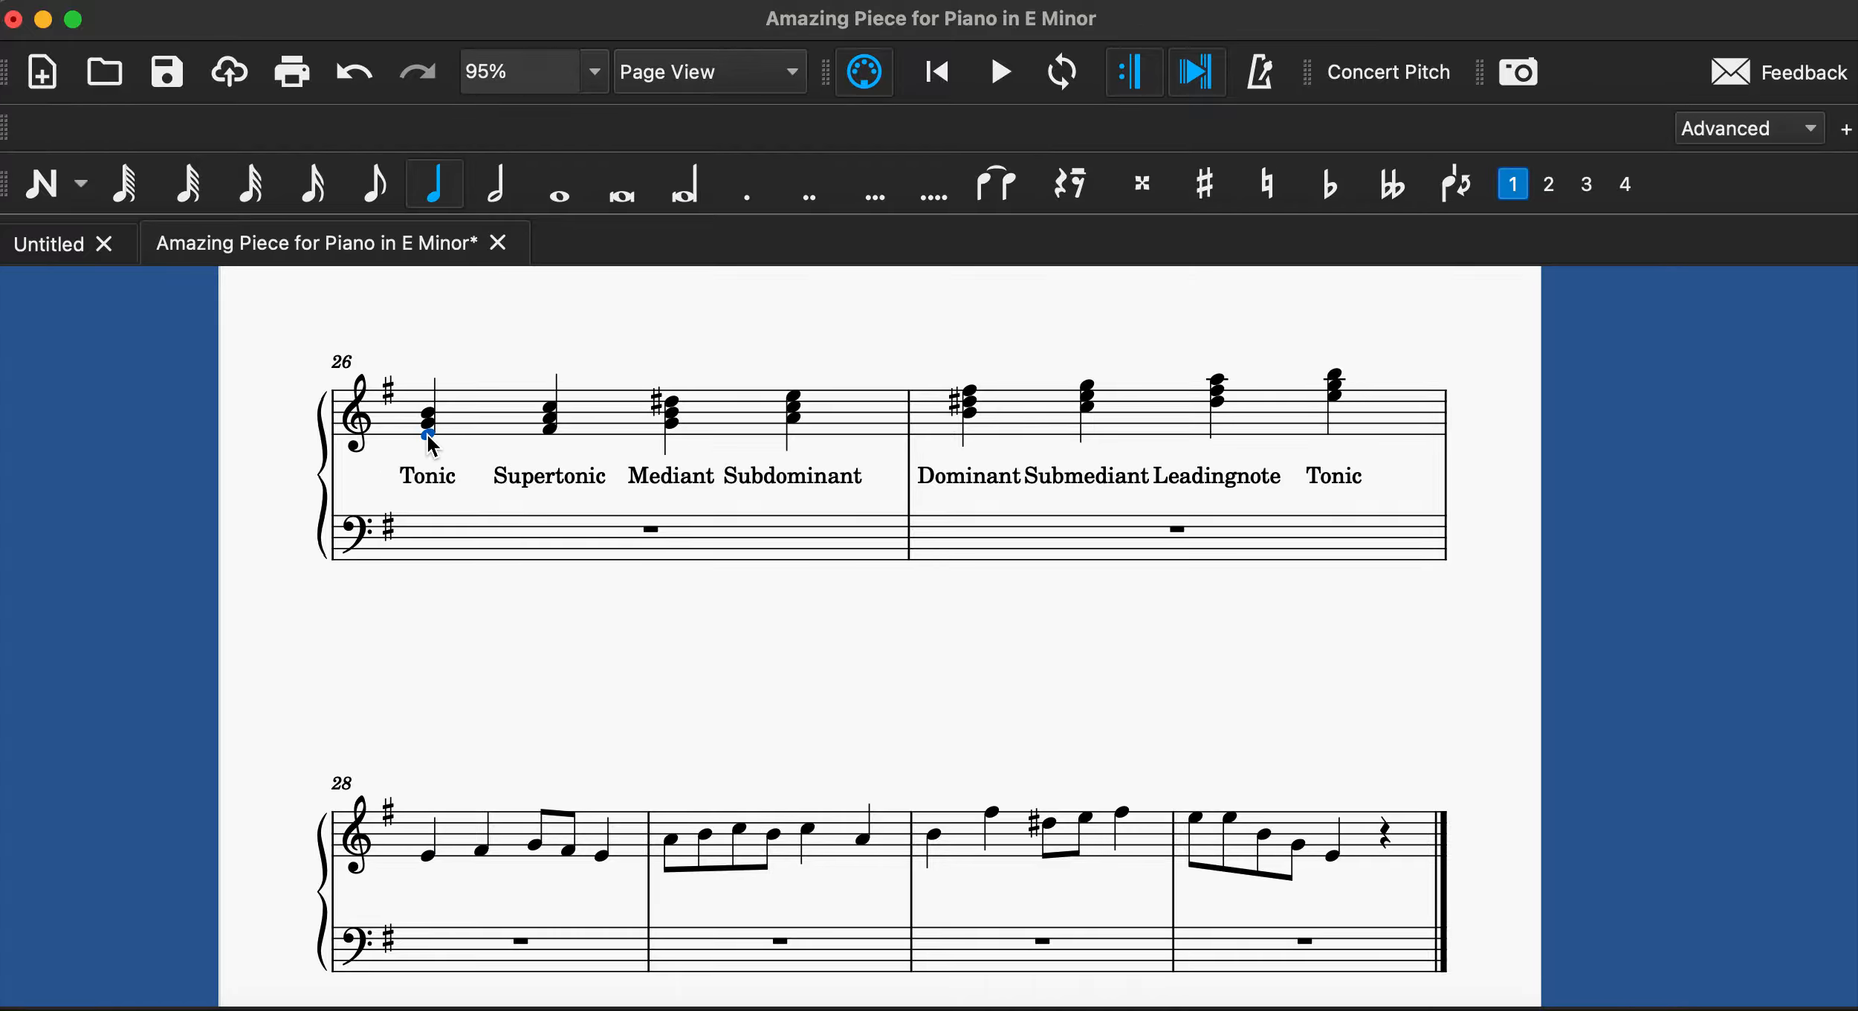
{"action": "left_click", "coordinate": [550, 428]}
{"action": "left_click", "coordinate": [672, 422]}
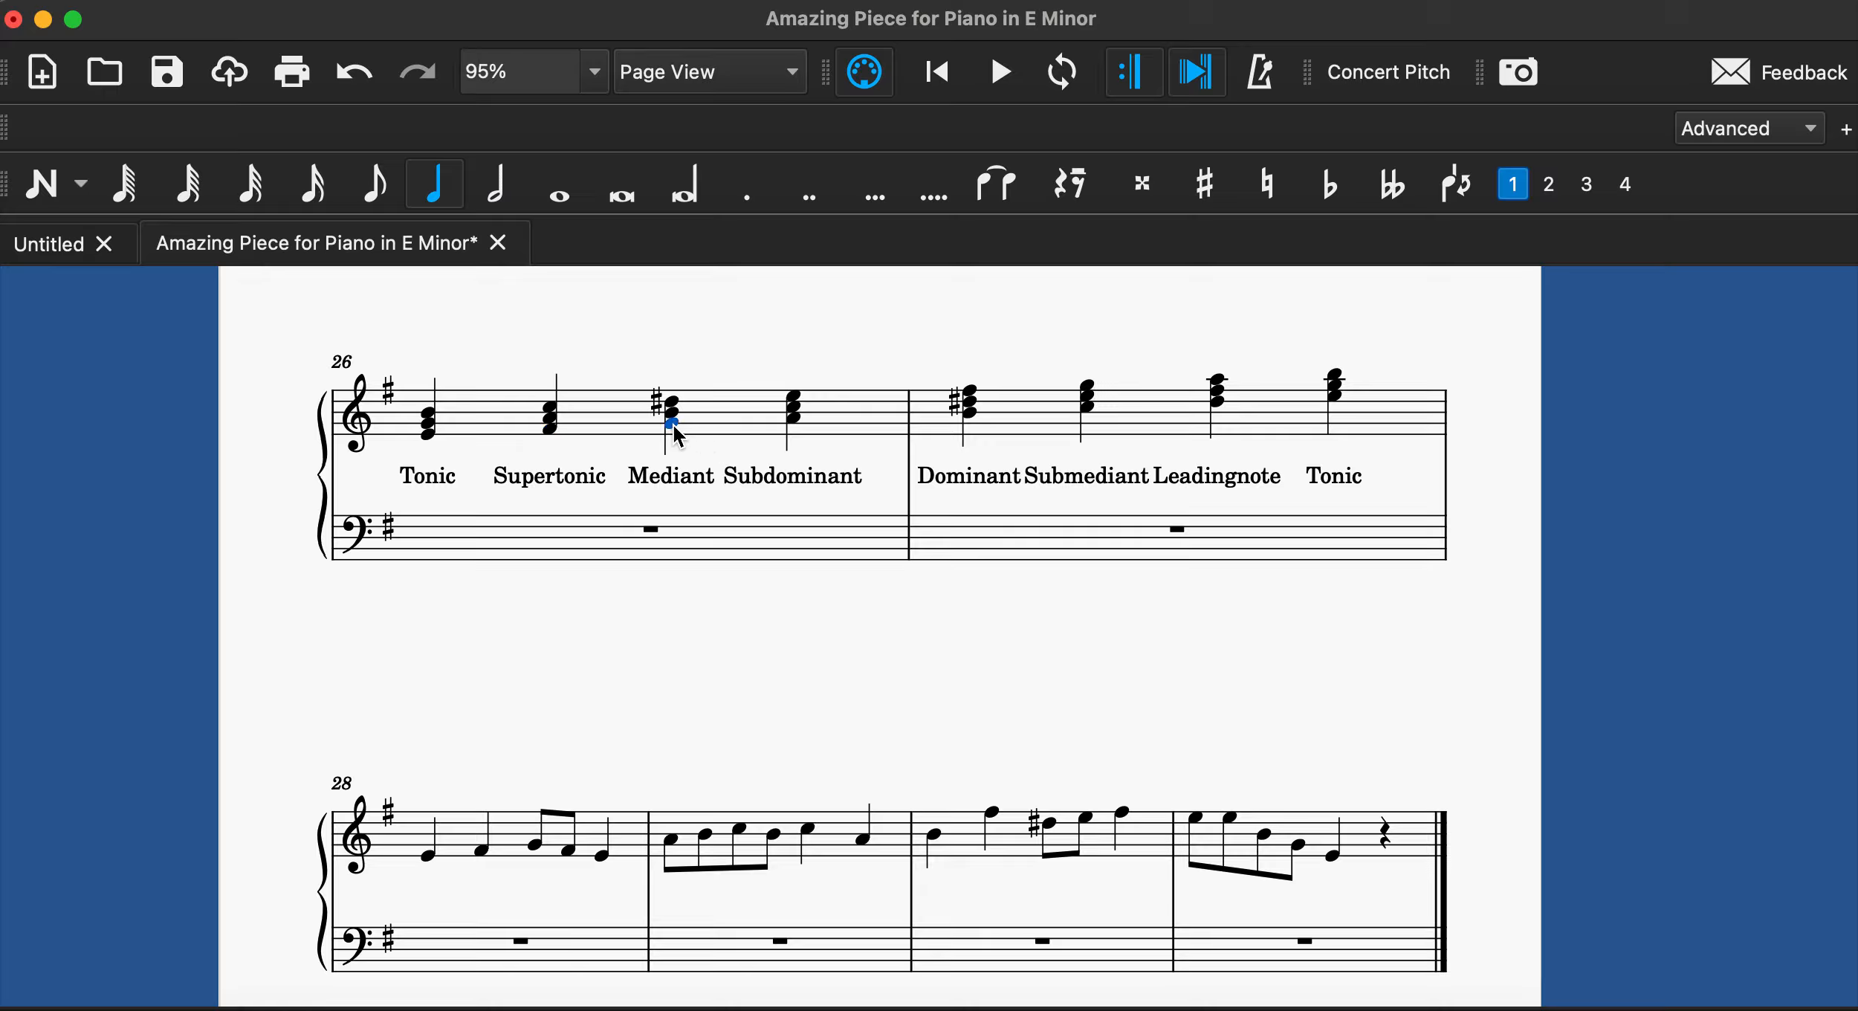
{"action": "left_click", "coordinate": [793, 418]}
{"action": "left_click", "coordinate": [969, 413]}
{"action": "left_click", "coordinate": [1086, 407]}
{"action": "left_click", "coordinate": [1218, 404]}
{"action": "left_click", "coordinate": [1051, 822]}
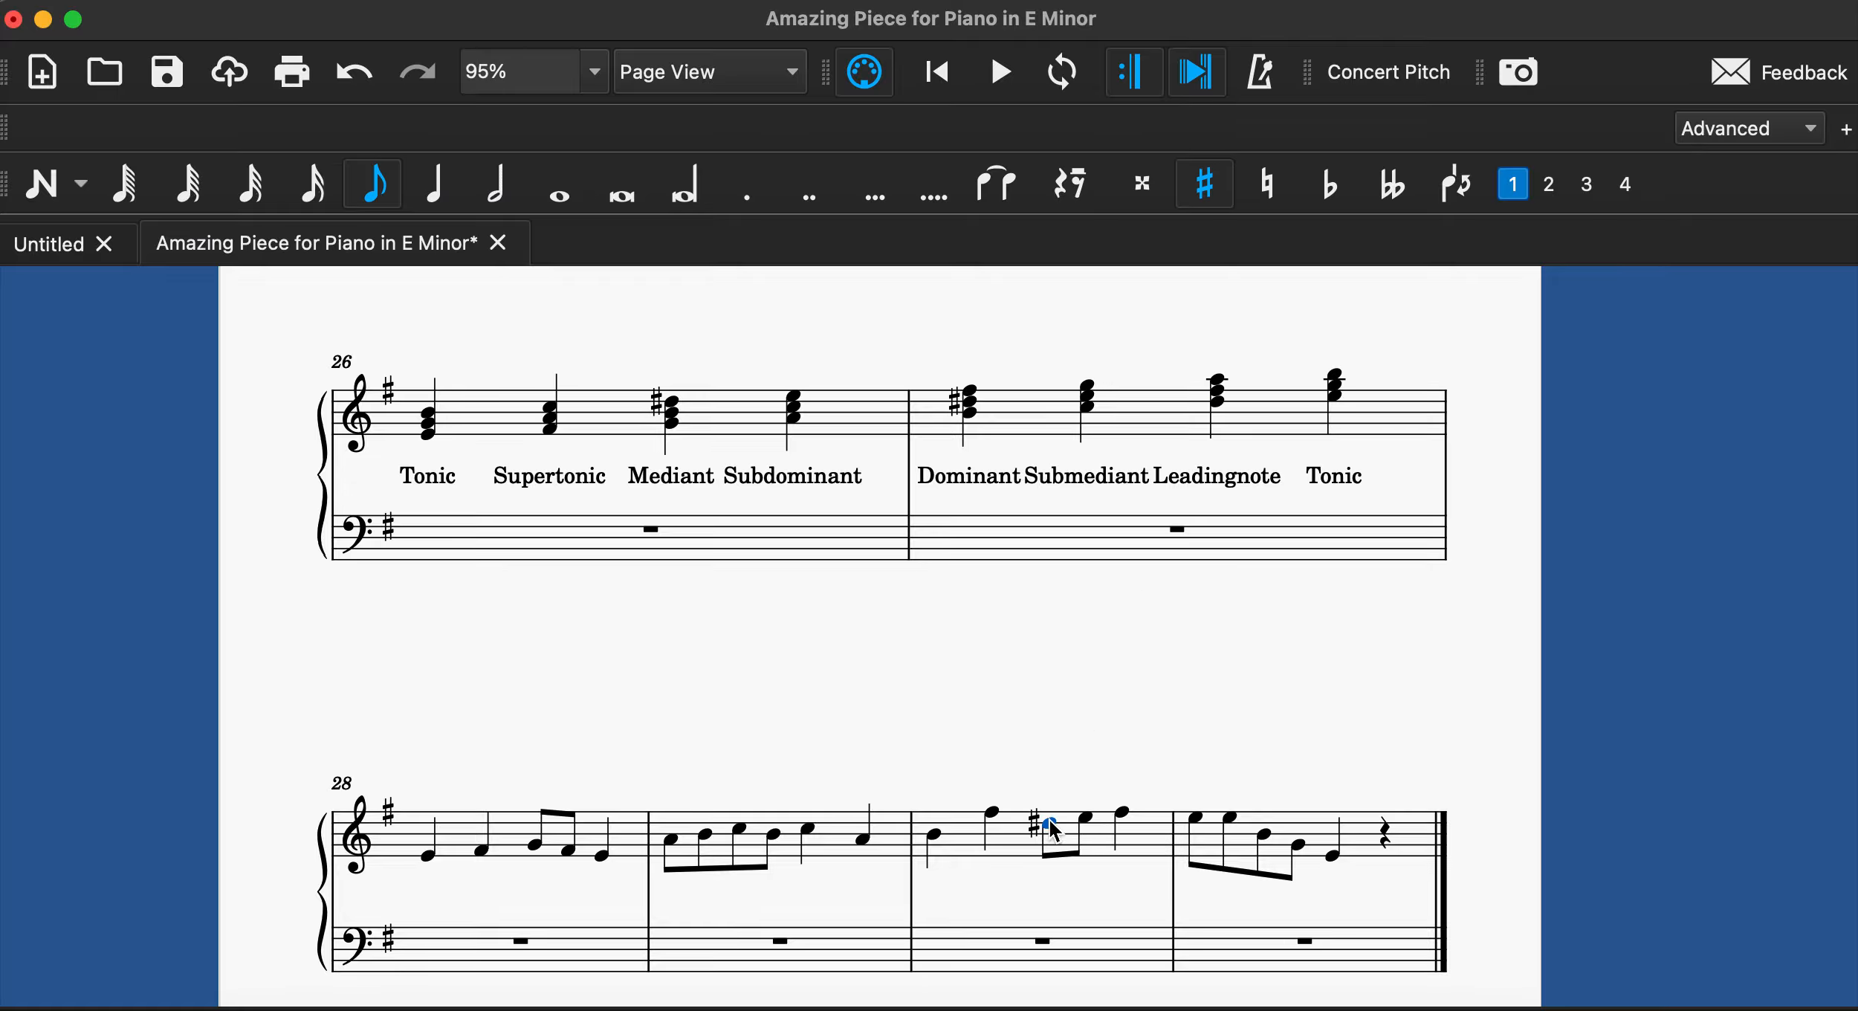
{"action": "left_click", "coordinate": [1196, 819]}
{"action": "left_click", "coordinate": [1230, 819]}
Enter eighth notes E5, B4, E5, B5, E5, A4, E5, B5 in treble bar 1.
{"action": "scroll", "coordinate": [1131, 756], "scroll_direction": "up", "scroll_amount": 10}
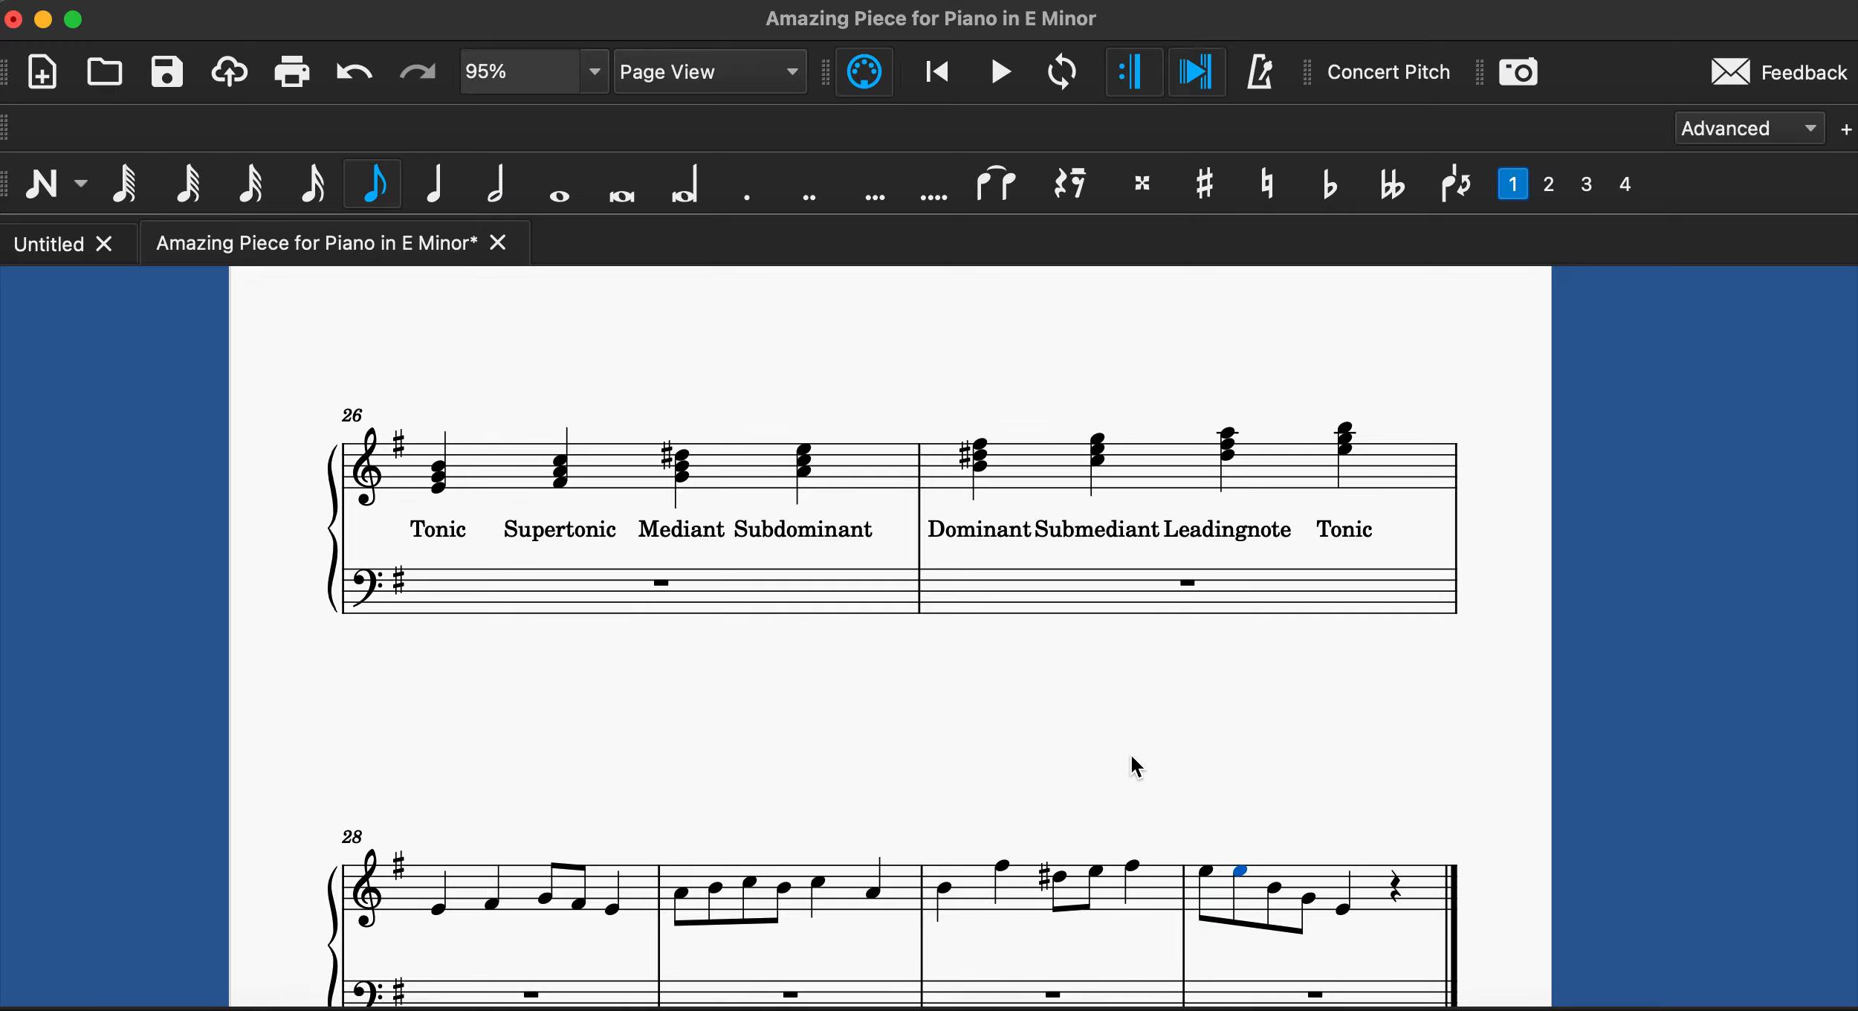
{"action": "scroll", "coordinate": [1130, 754], "scroll_direction": "up", "scroll_amount": 5}
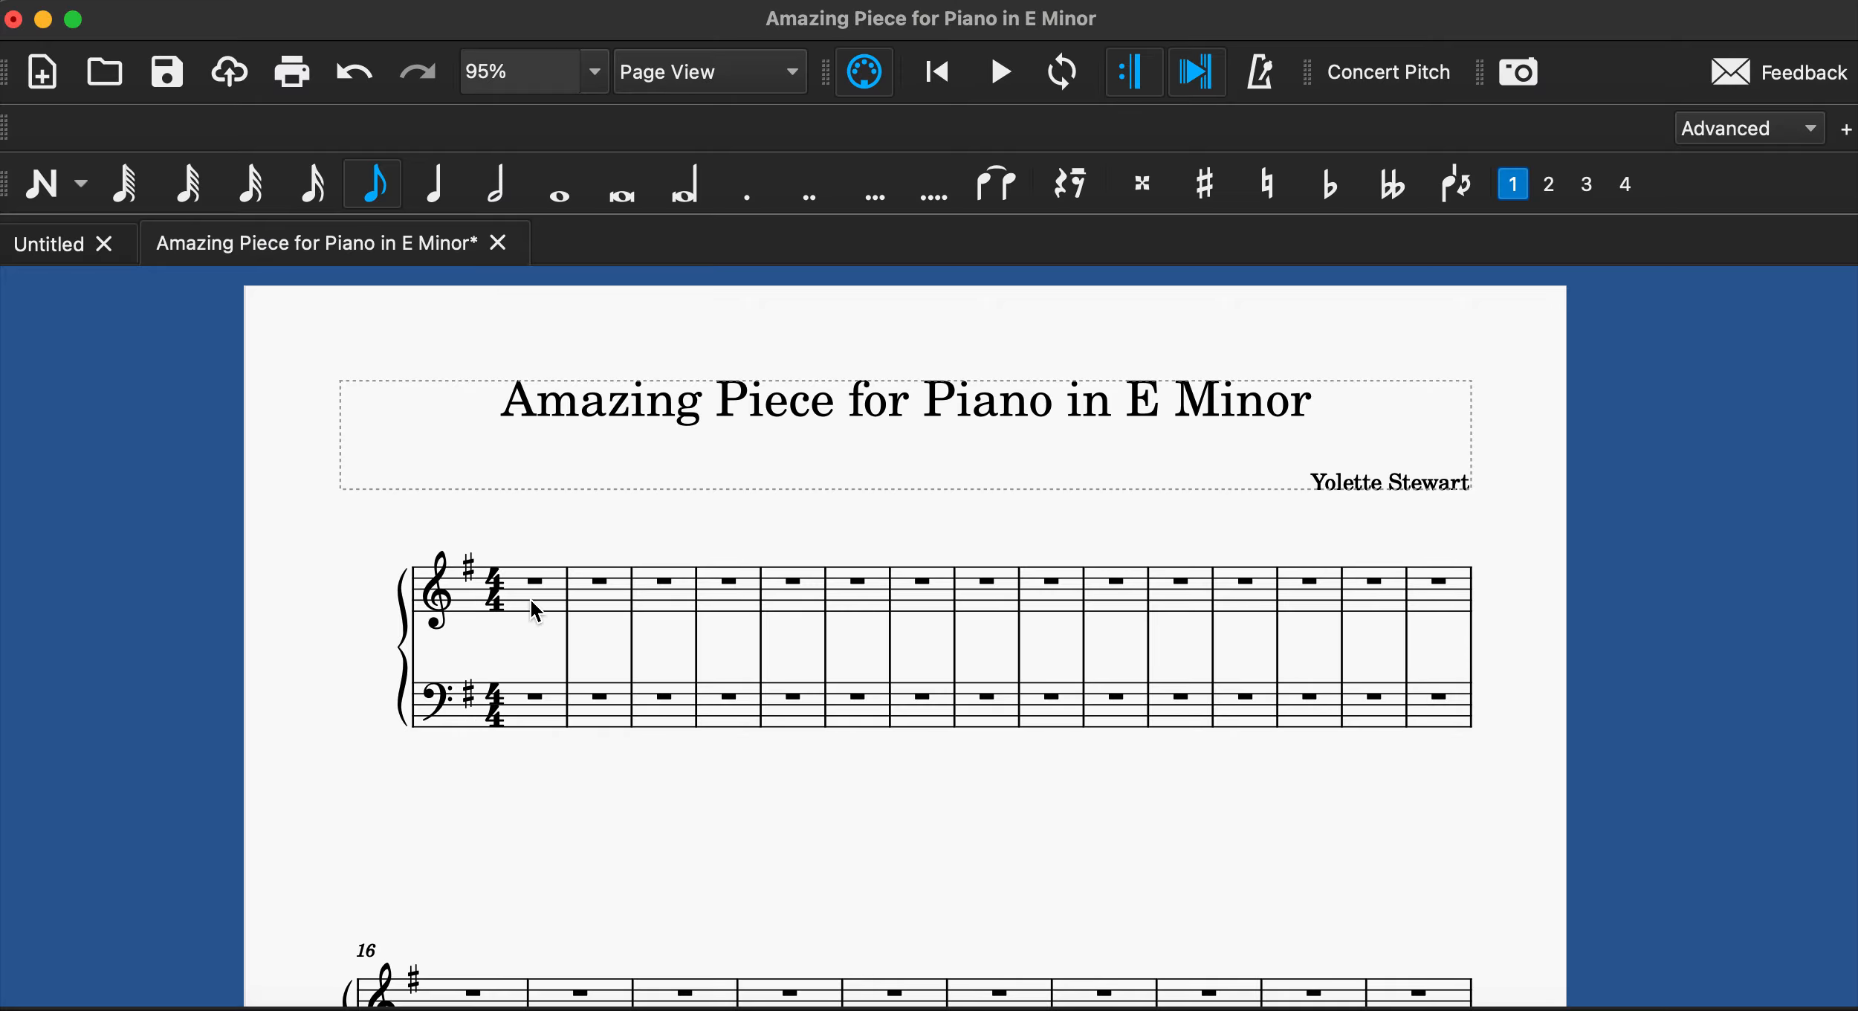
{"action": "left_click", "coordinate": [531, 600]}
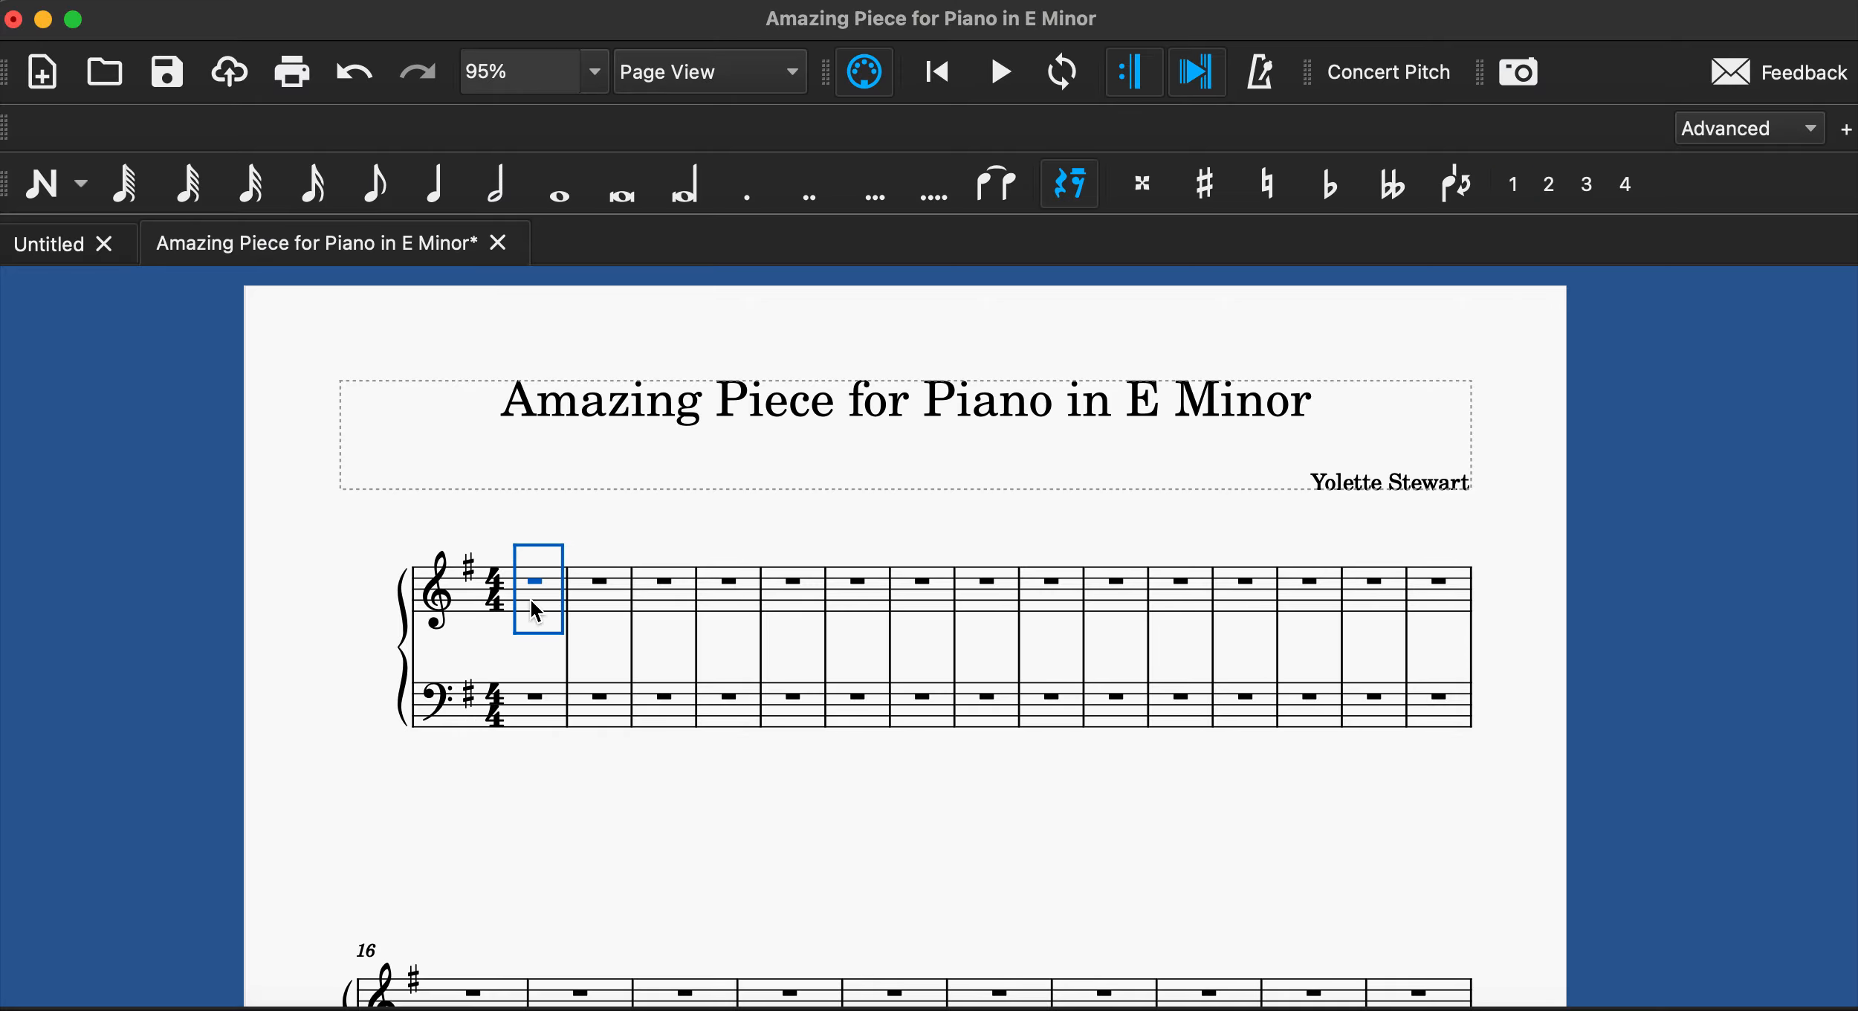
{"action": "left_click", "coordinate": [40, 184]}
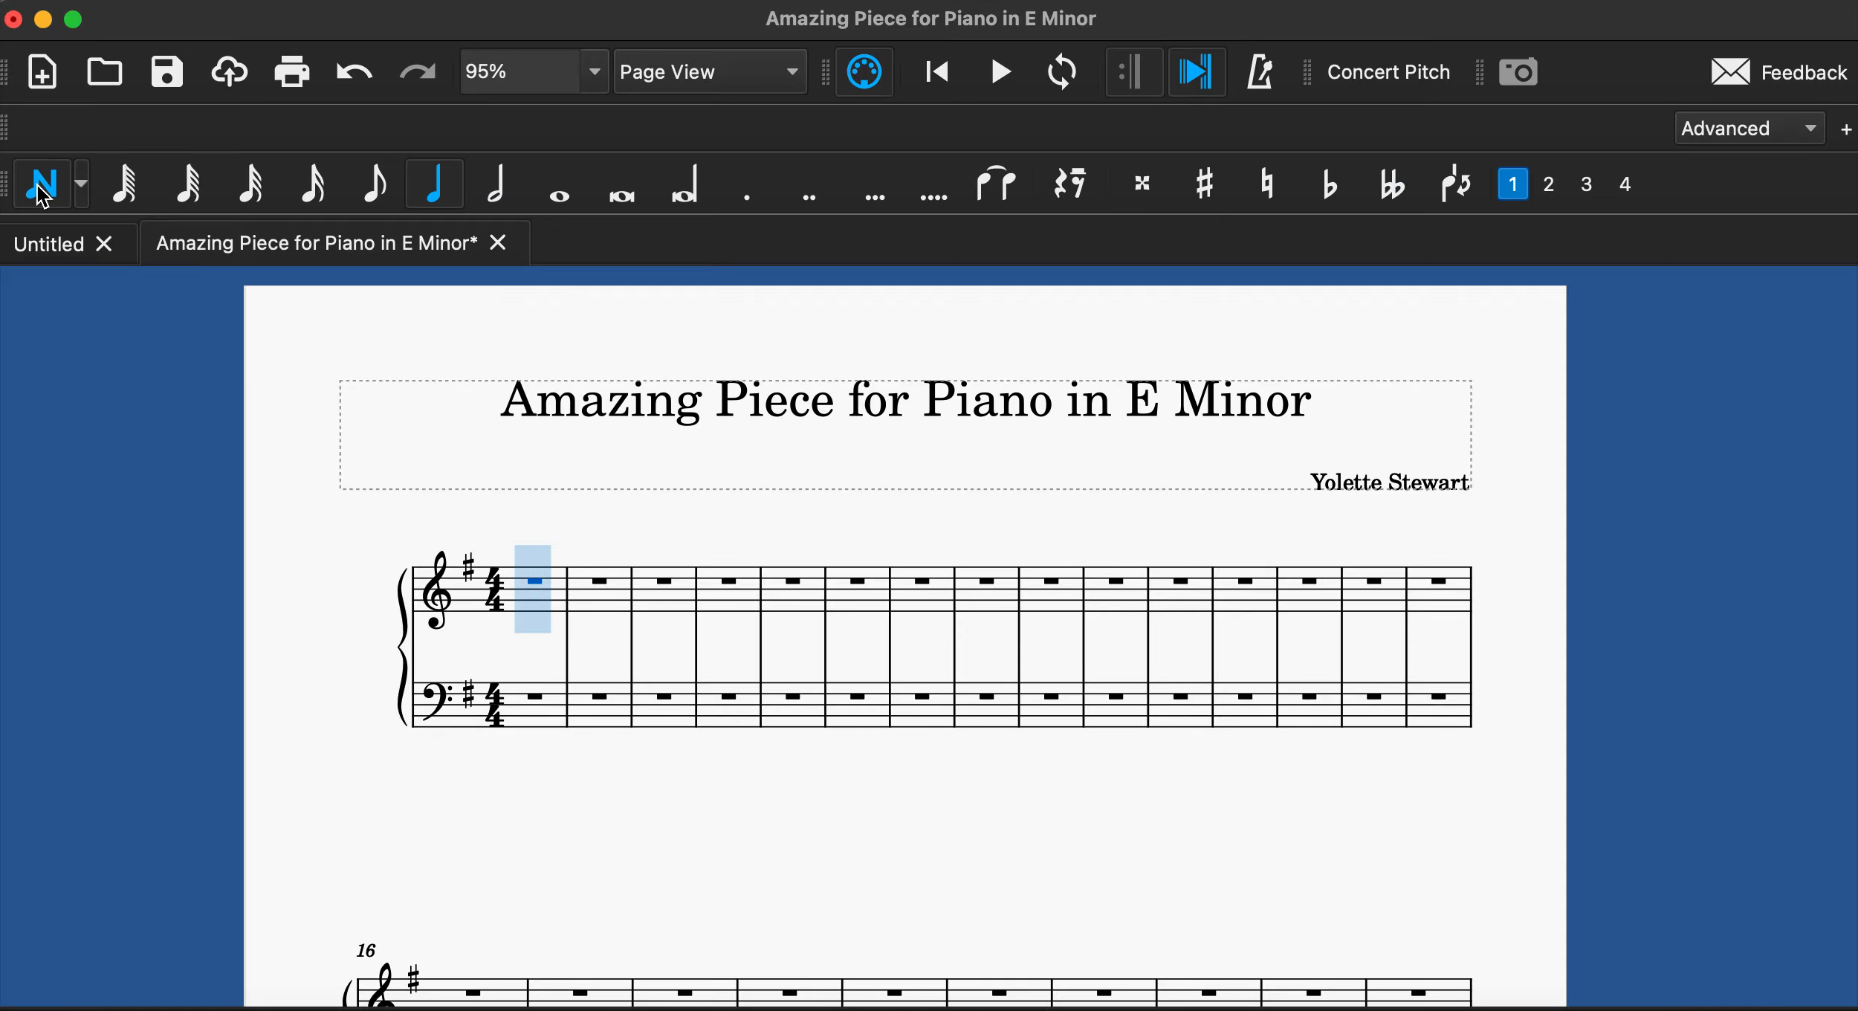
{"action": "left_click", "coordinate": [379, 192]}
{"action": "key", "text": "e"}
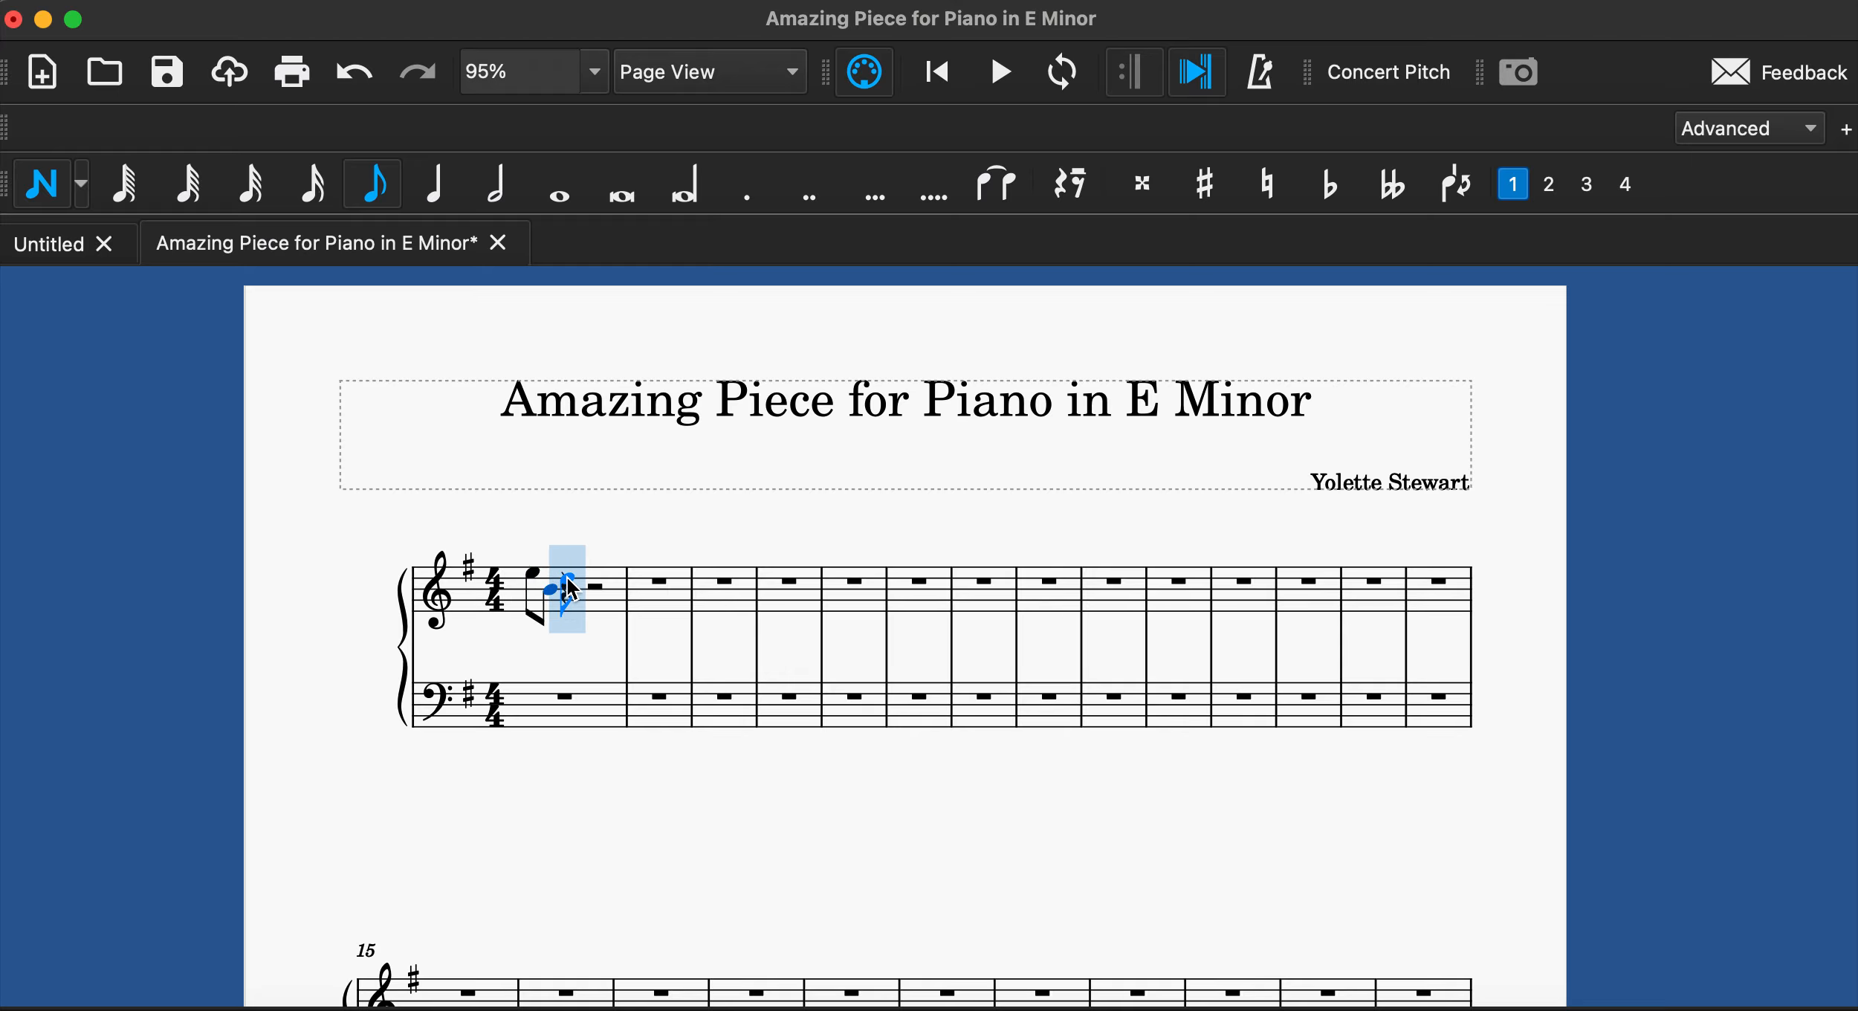
{"action": "left_click", "coordinate": [566, 587]}
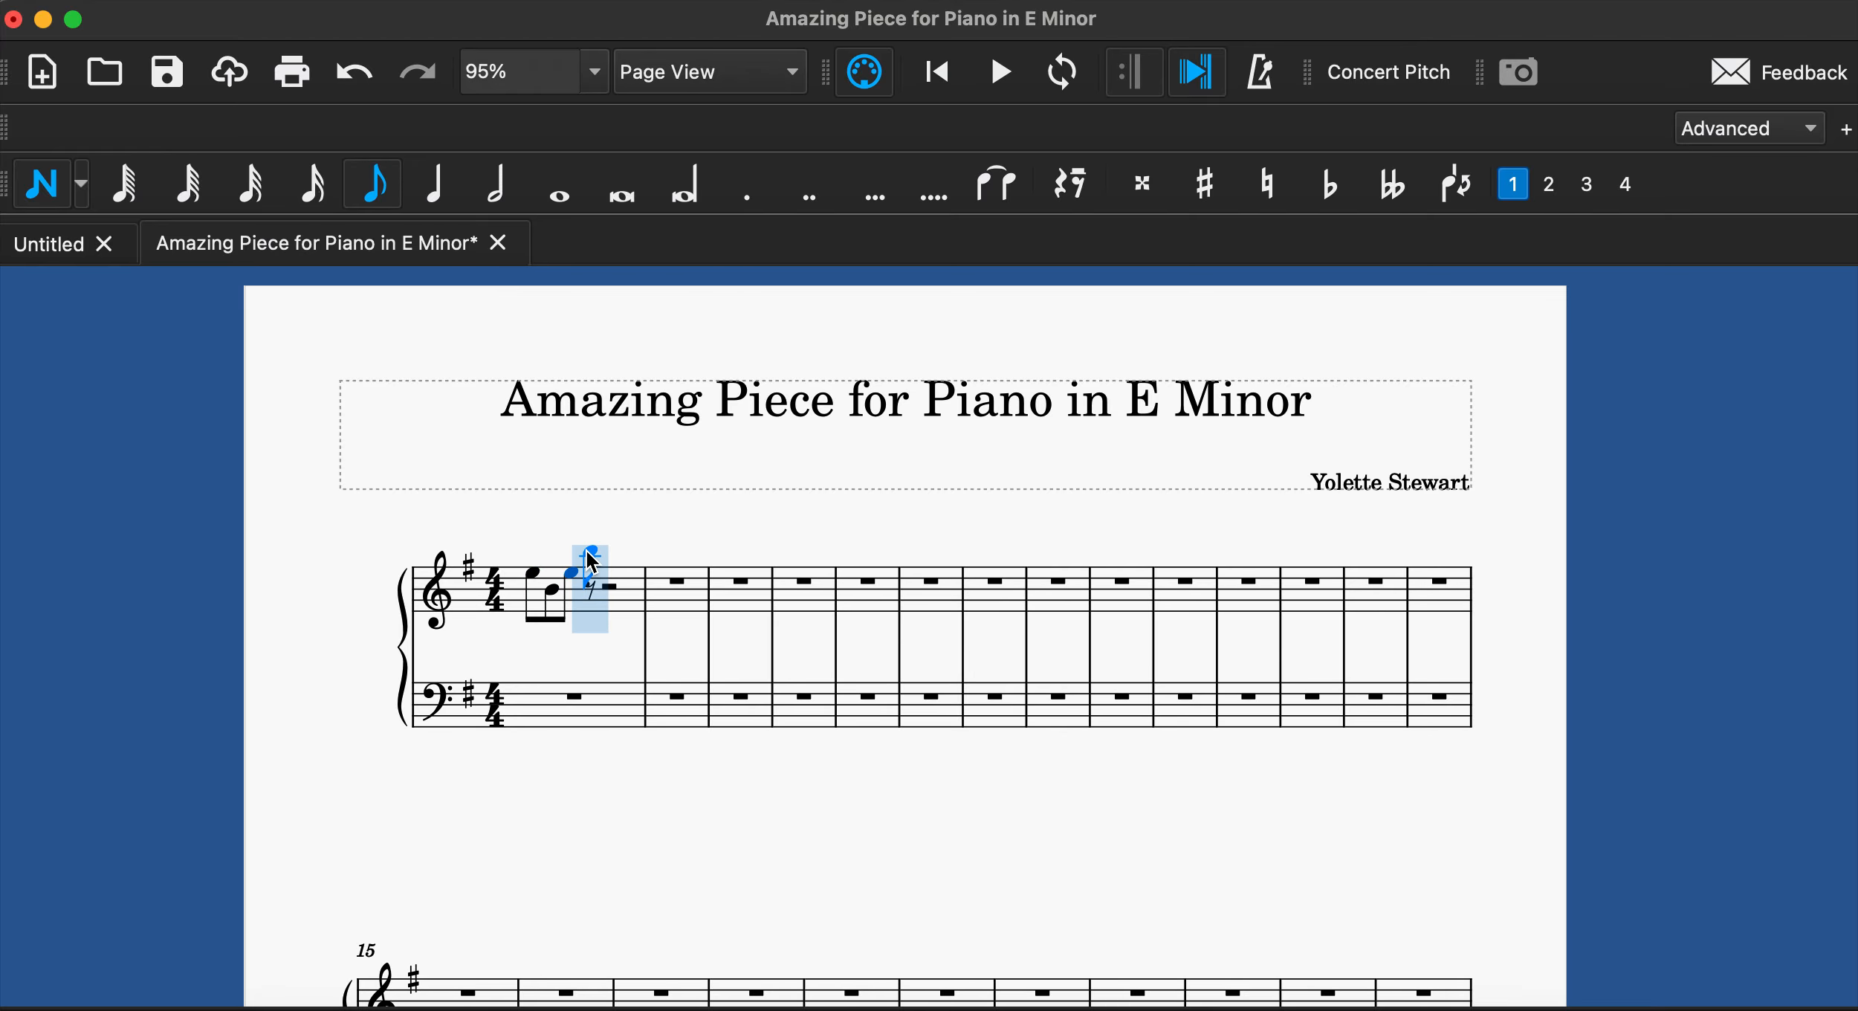
{"action": "left_click", "coordinate": [588, 552]}
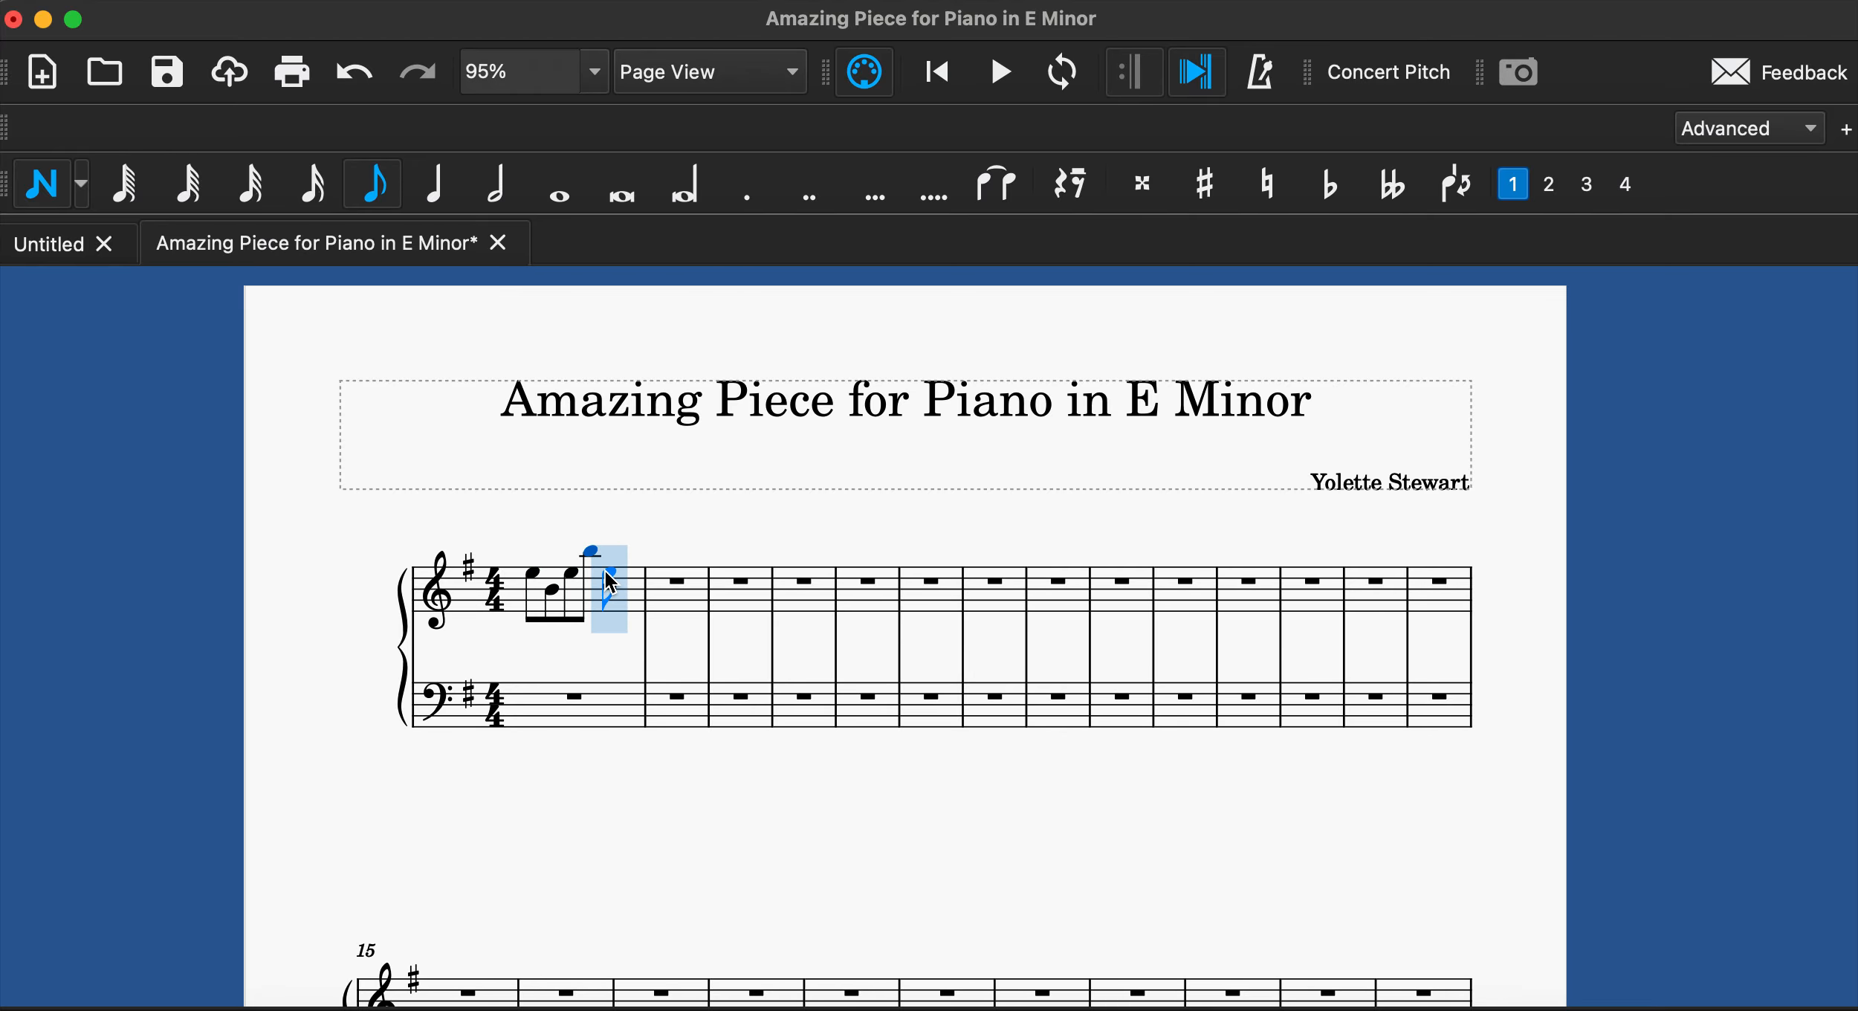
{"action": "left_click", "coordinate": [606, 574]}
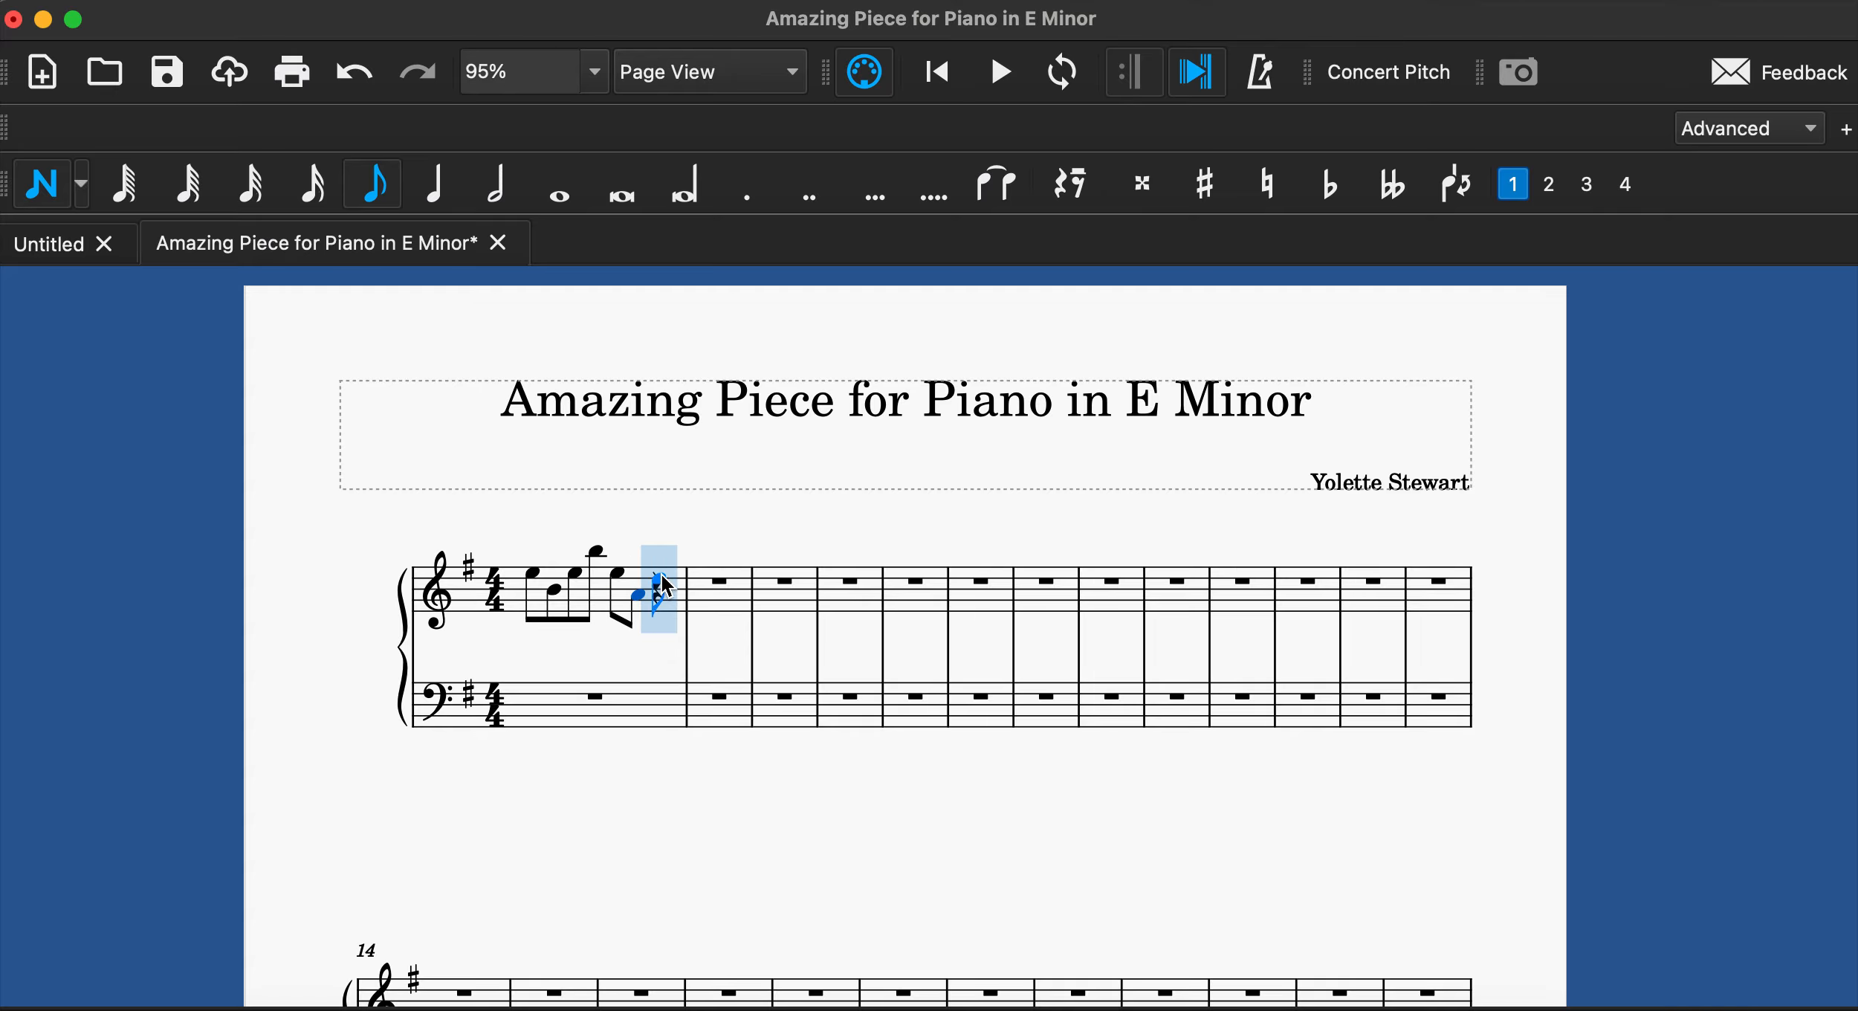
{"action": "left_click", "coordinate": [662, 574]}
{"action": "left_click", "coordinate": [703, 553]}
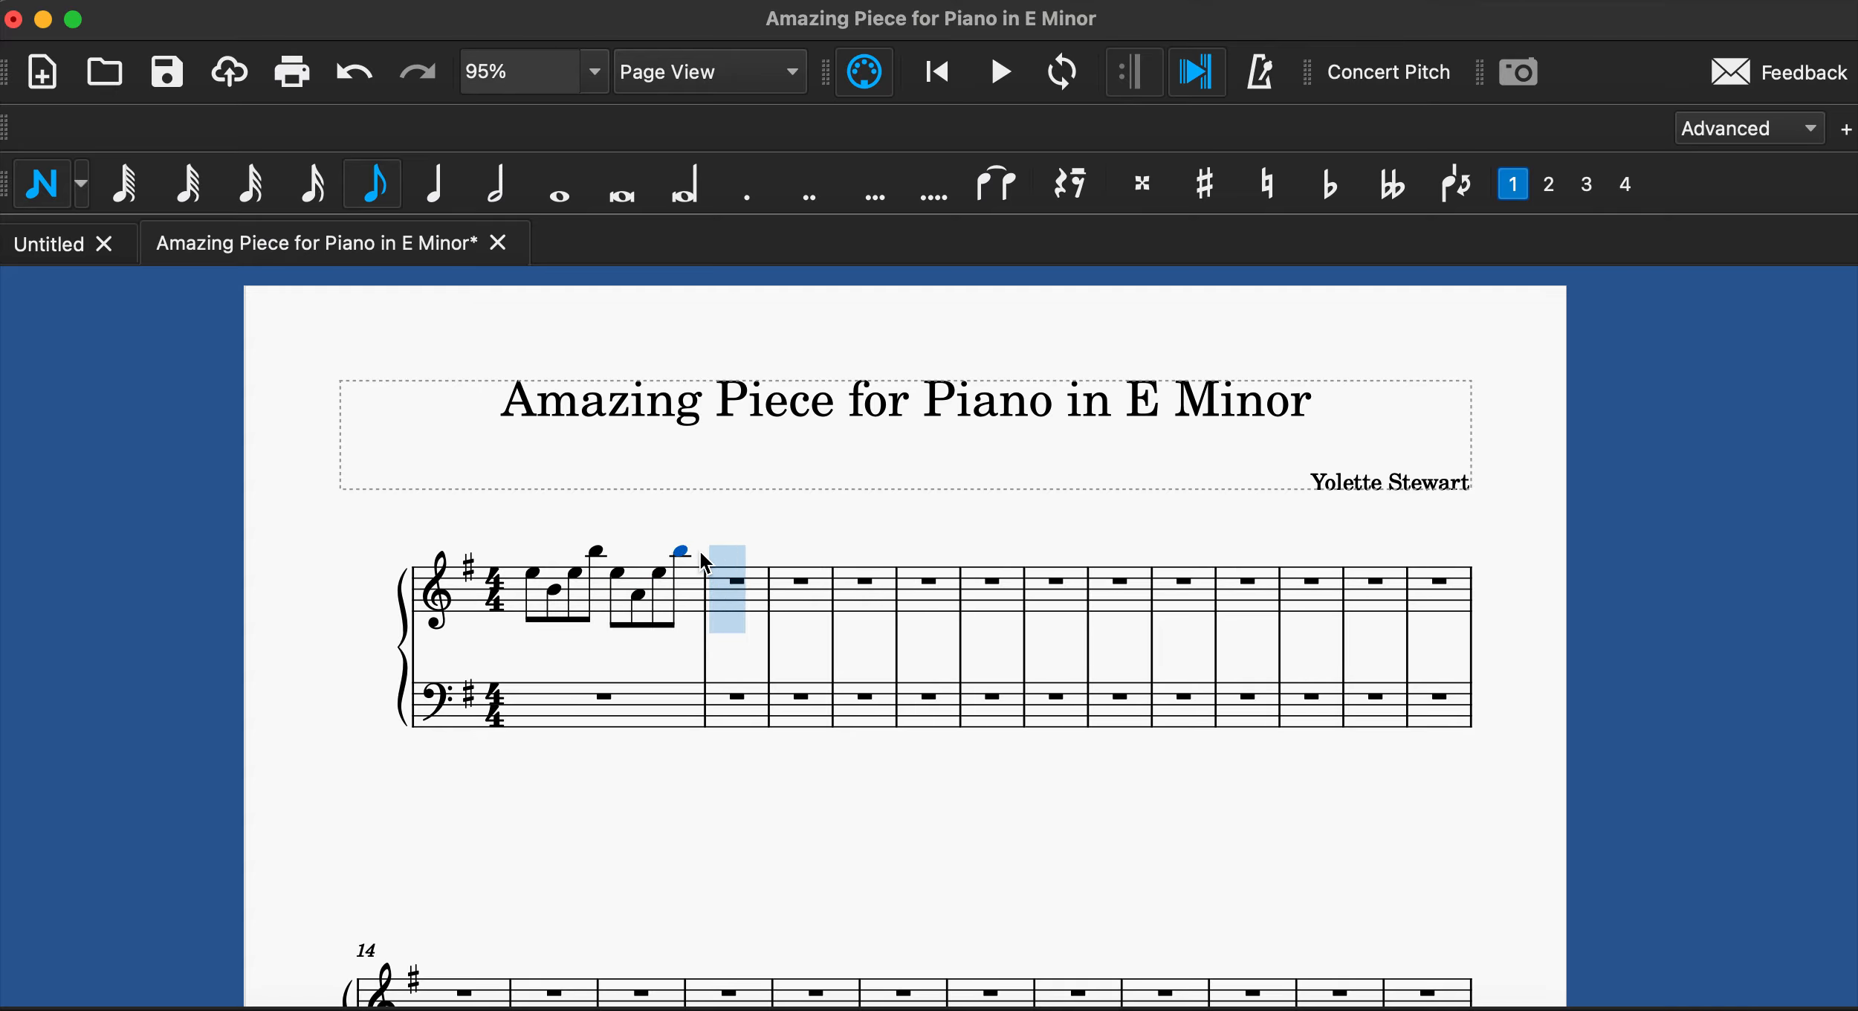
{"action": "key", "text": "Escape"}
{"action": "key", "text": "Escape"}
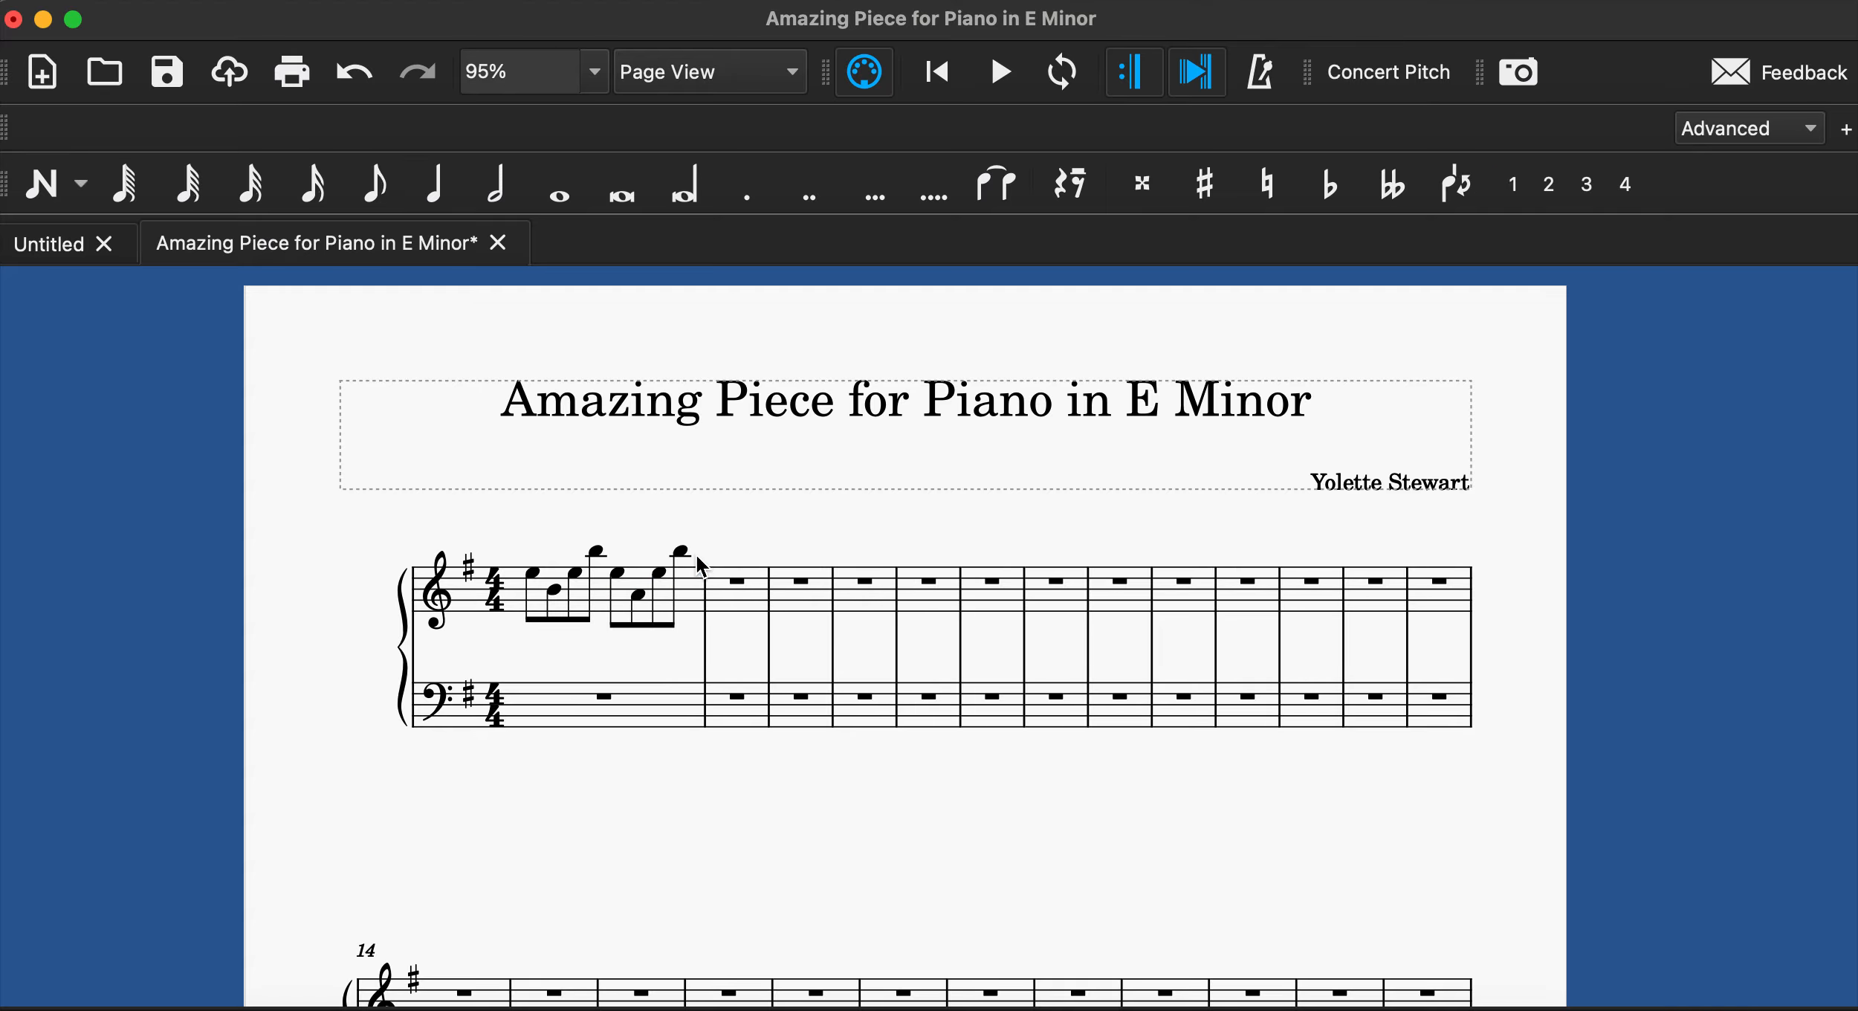
Copy the eighth-note pattern from treble bar 1 and paste it into treble bars 2, 3 and 4.
{"action": "left_click", "coordinate": [685, 599]}
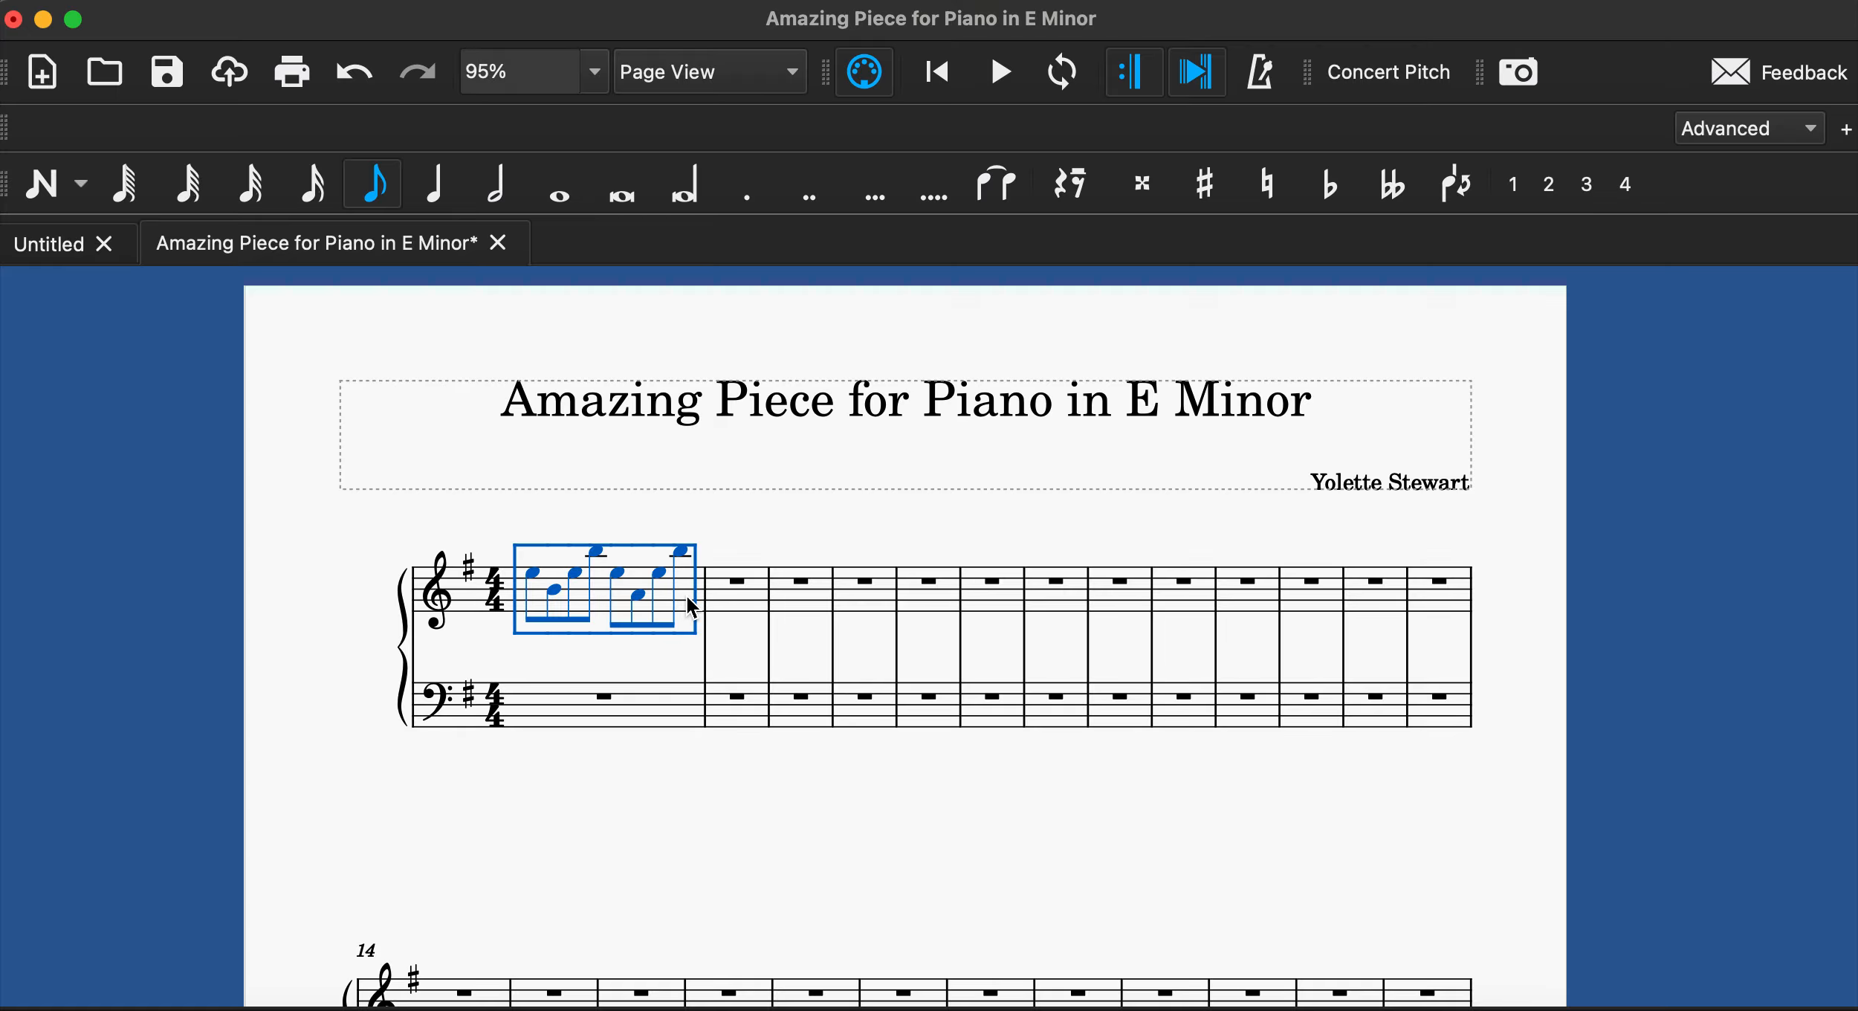
{"action": "key", "text": "ctrl+c"}
{"action": "left_click", "coordinate": [728, 561]}
{"action": "key", "text": "ctrl+v"}
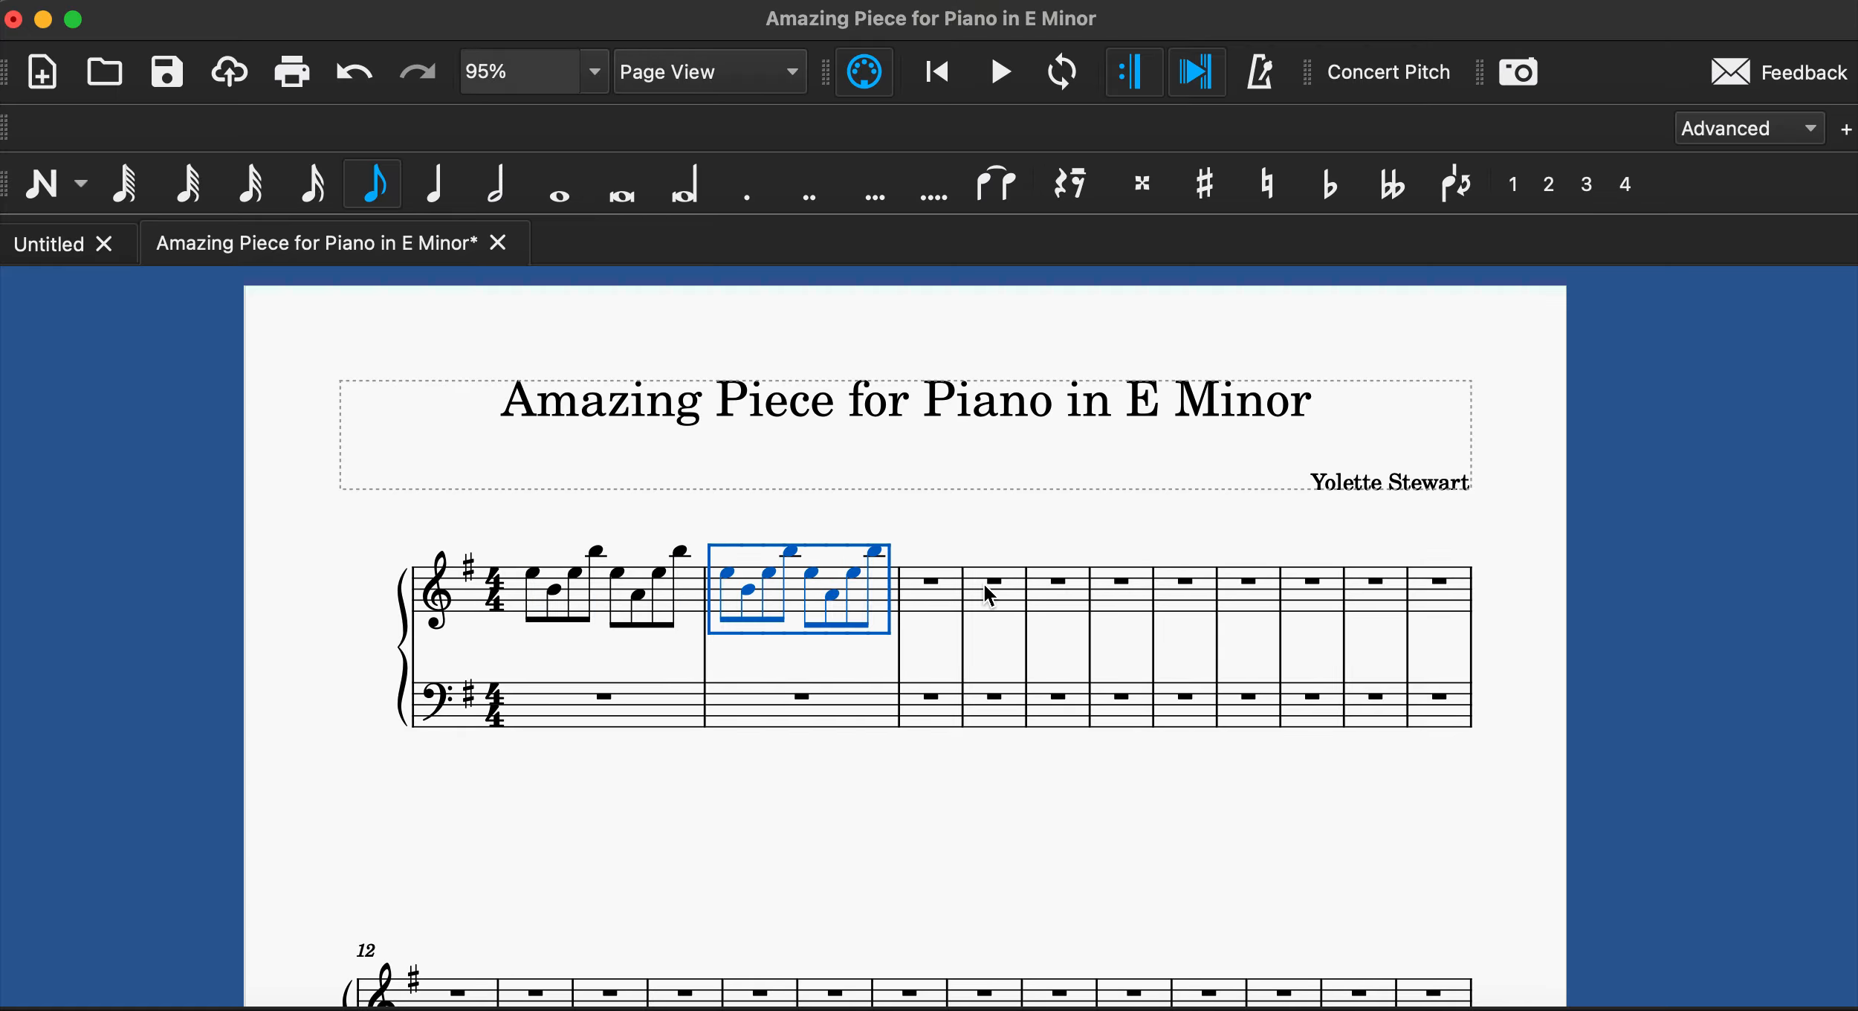
{"action": "left_click", "coordinate": [945, 600]}
{"action": "key", "text": "ctrl+v"}
{"action": "left_click", "coordinate": [1122, 611]}
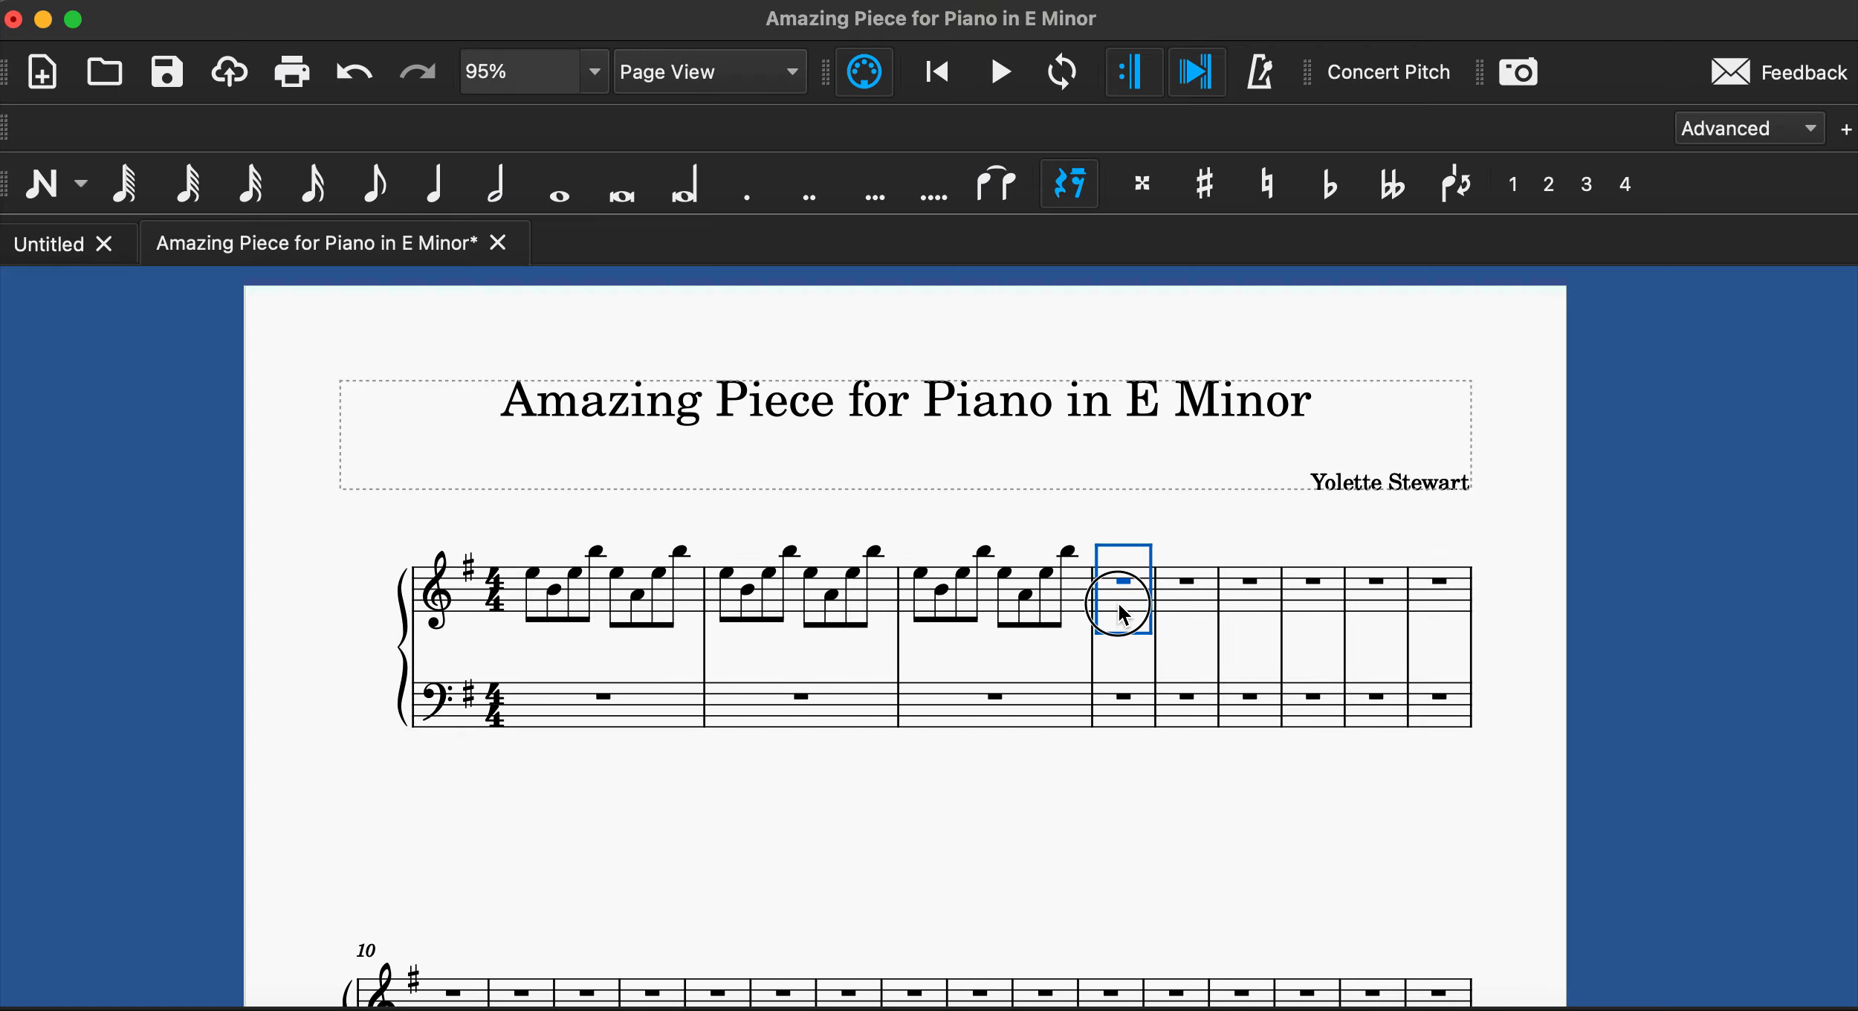
{"action": "key", "text": "ctrl+v"}
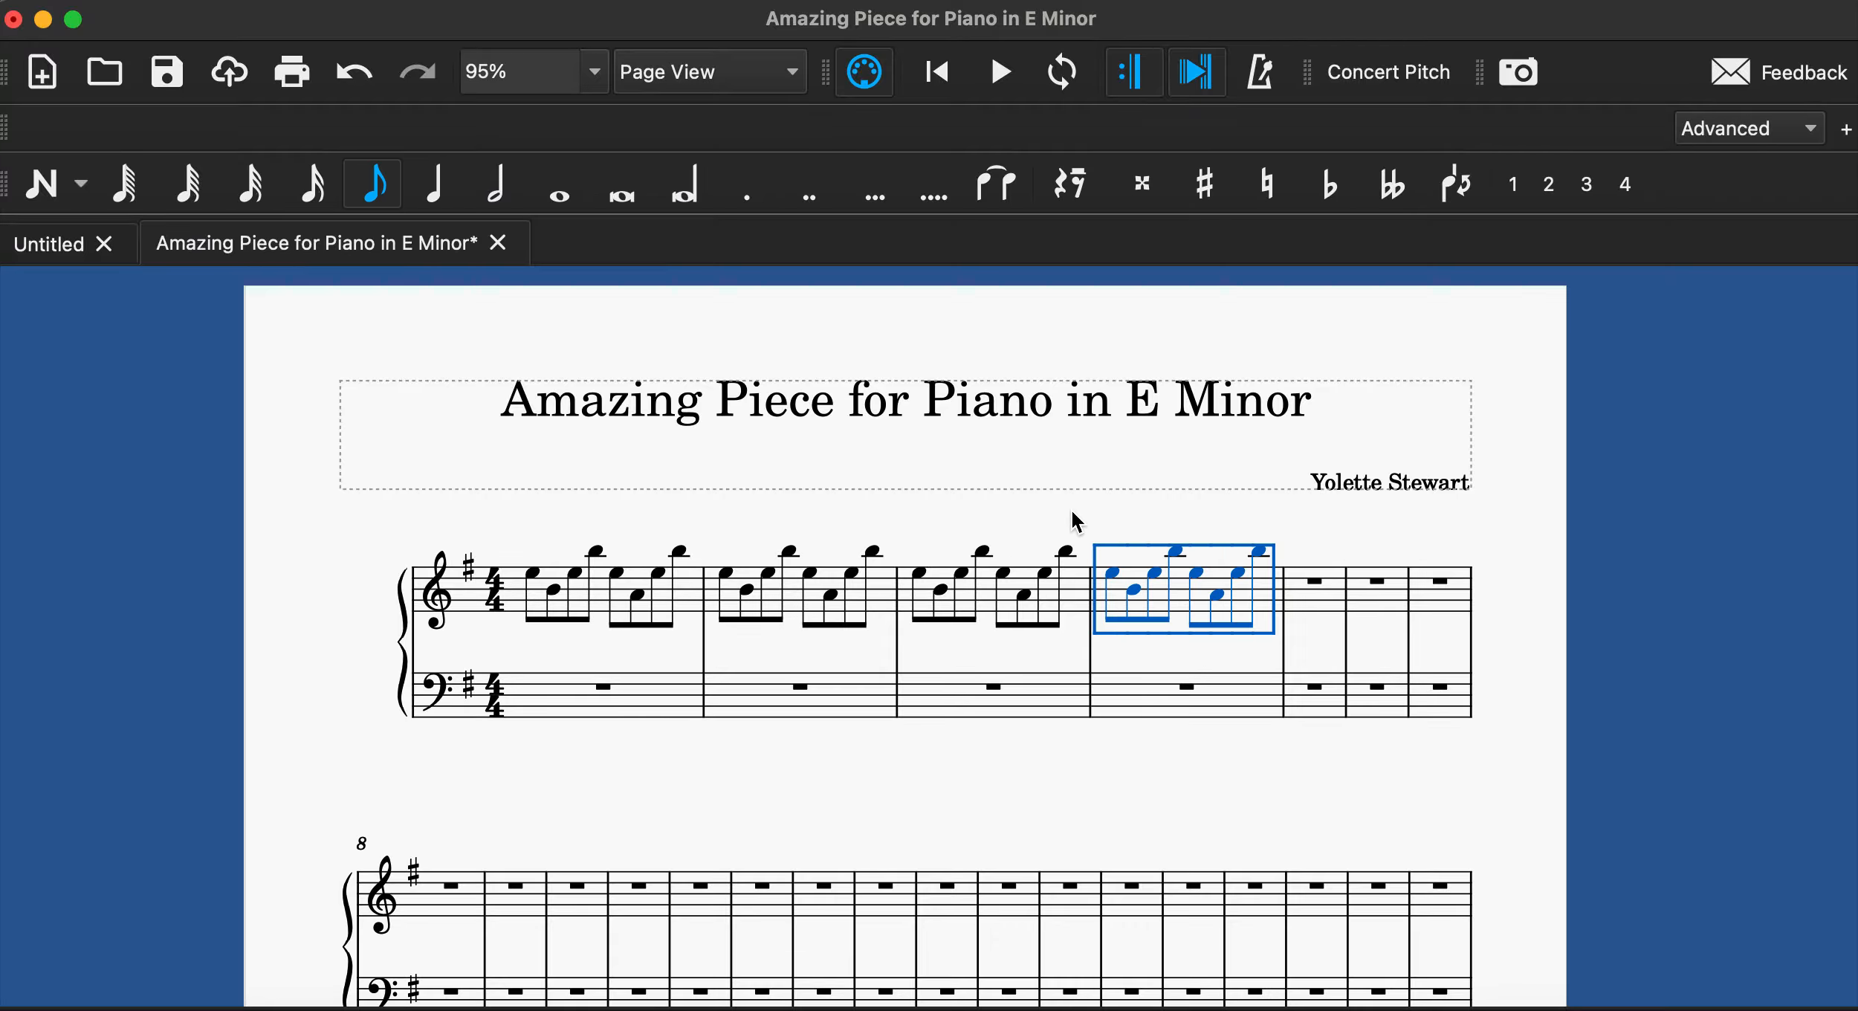
{"action": "key", "text": "Escape"}
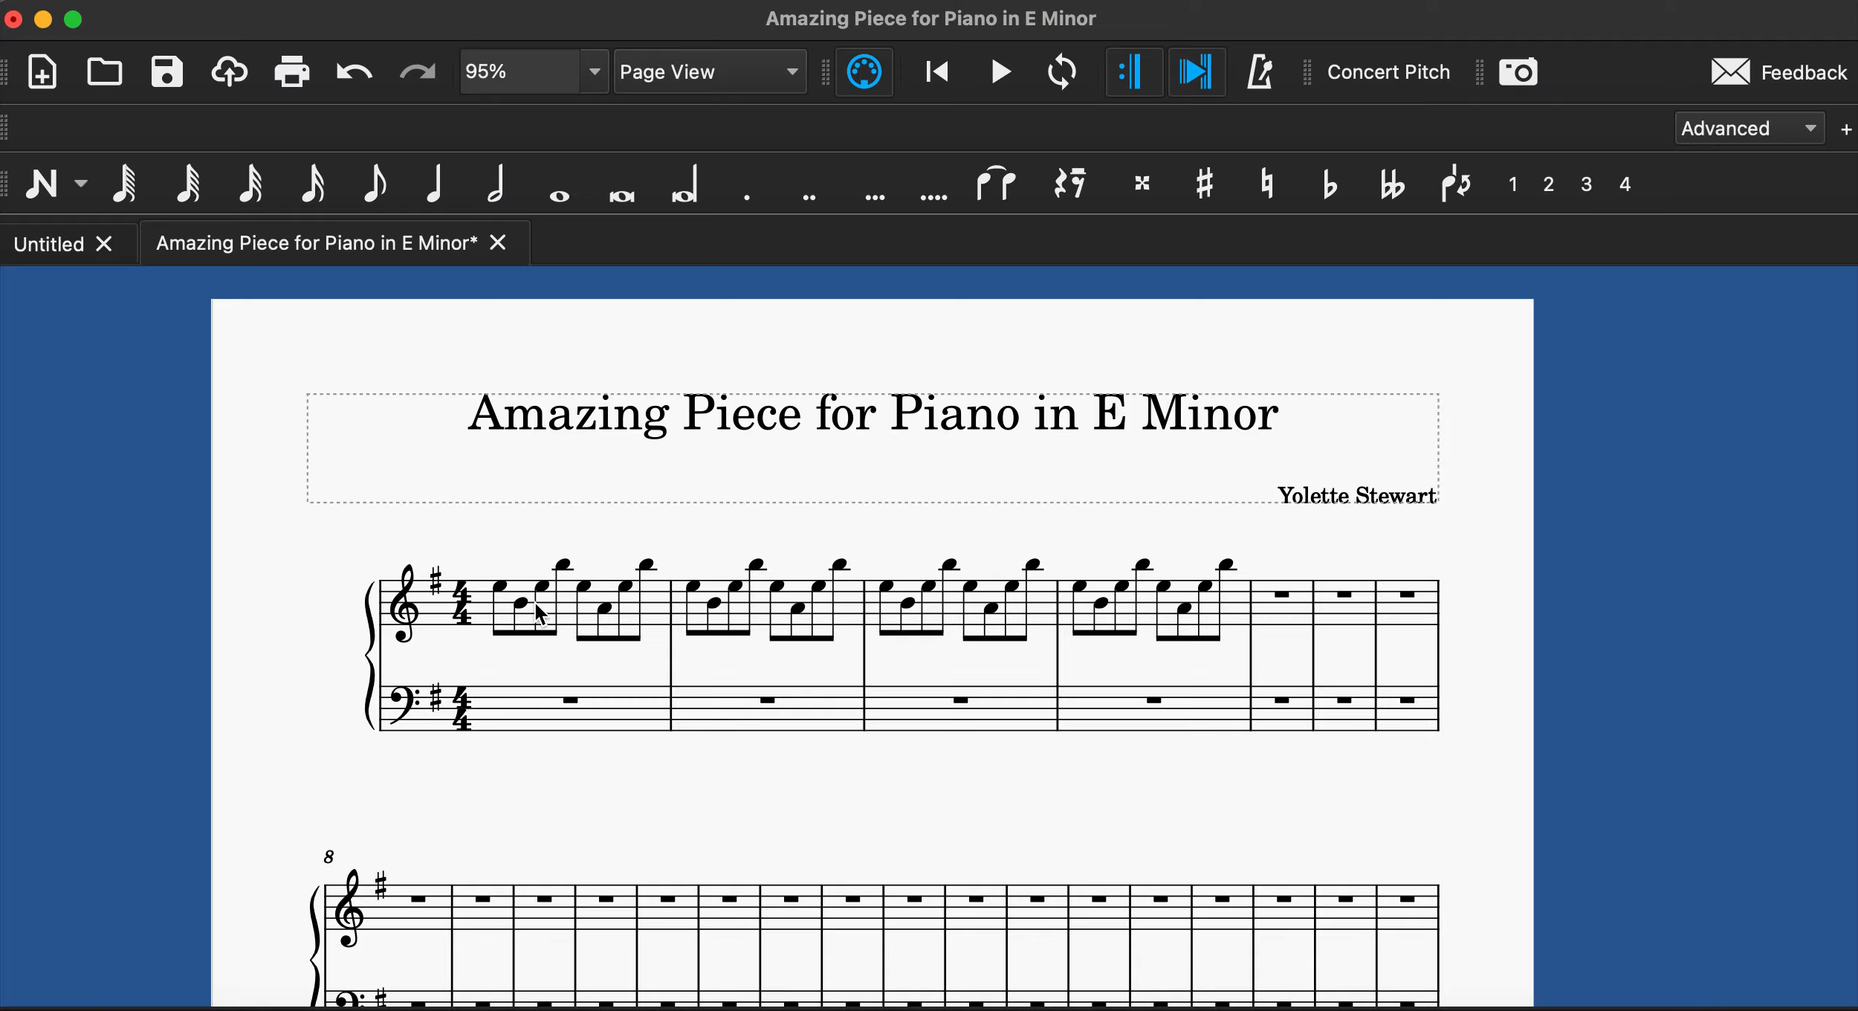
Review the notes in the second half of treble bar 1's eighth-note pattern.
{"action": "left_click", "coordinate": [599, 604]}
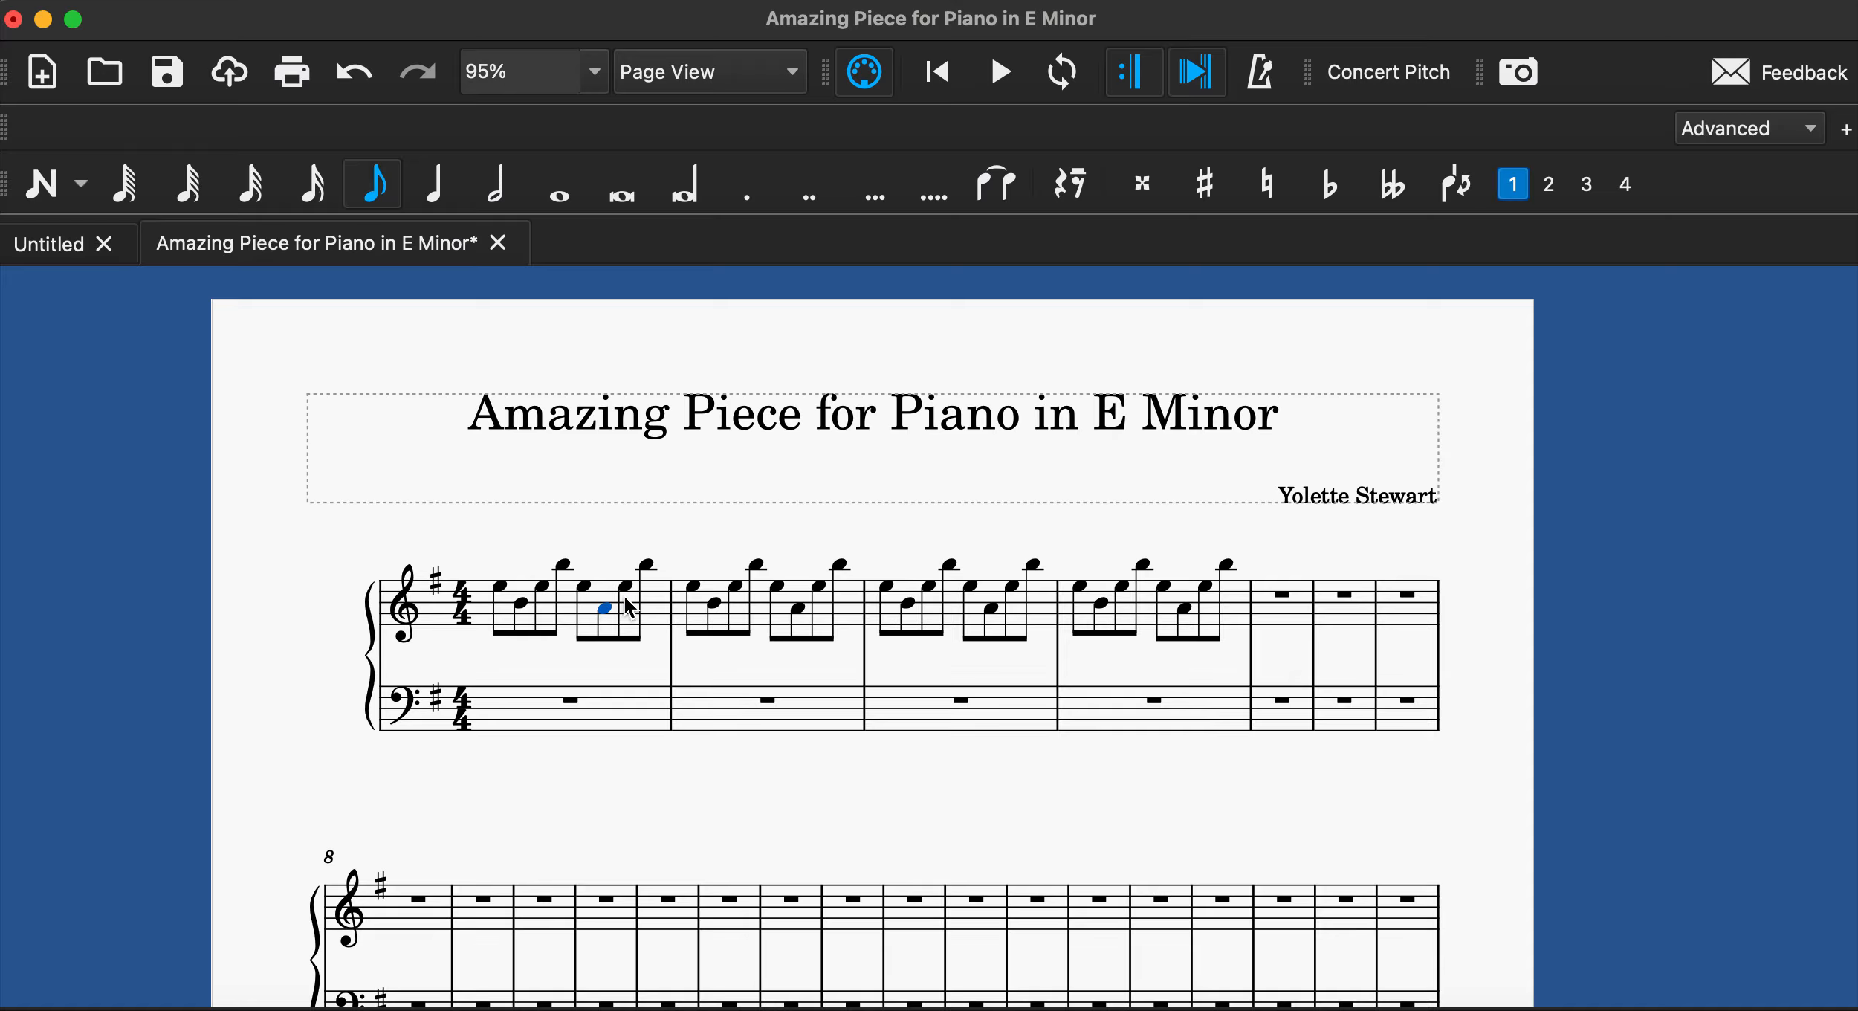
{"action": "left_click", "coordinate": [627, 587]}
{"action": "left_click", "coordinate": [647, 565]}
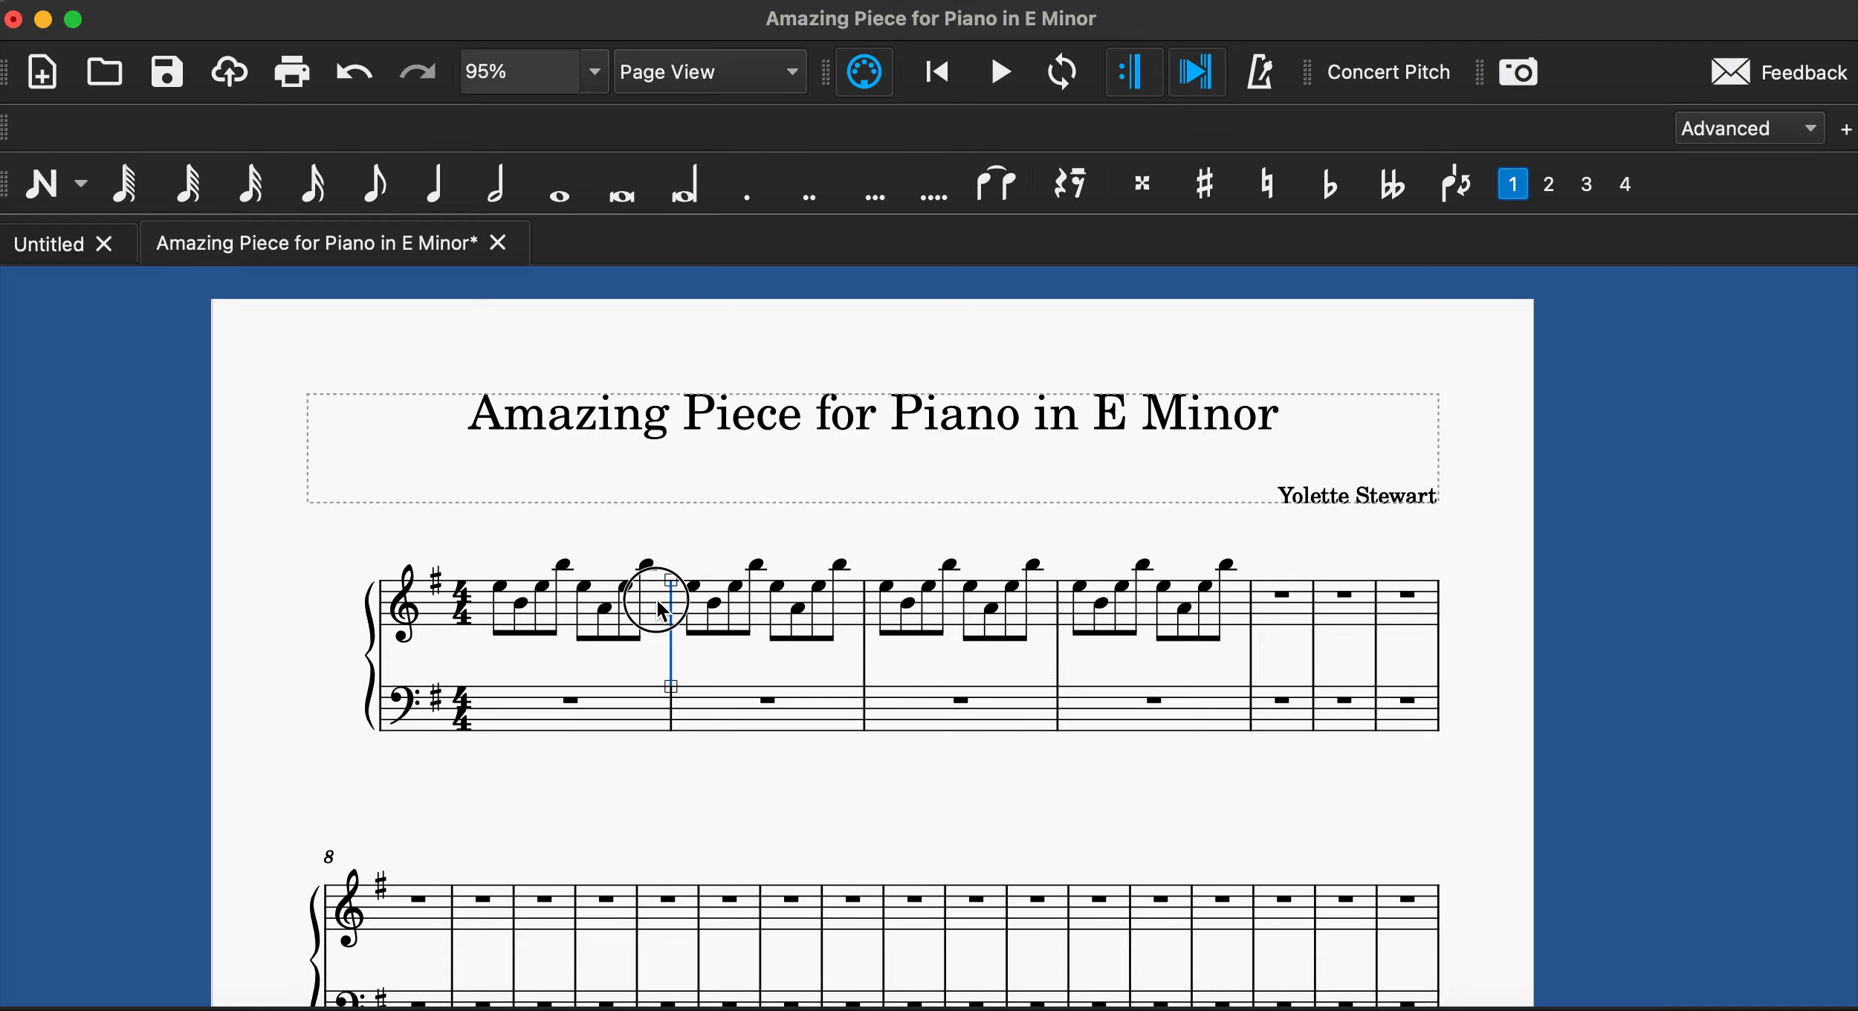
{"action": "left_click", "coordinate": [660, 605]}
{"action": "left_click", "coordinate": [1301, 623]}
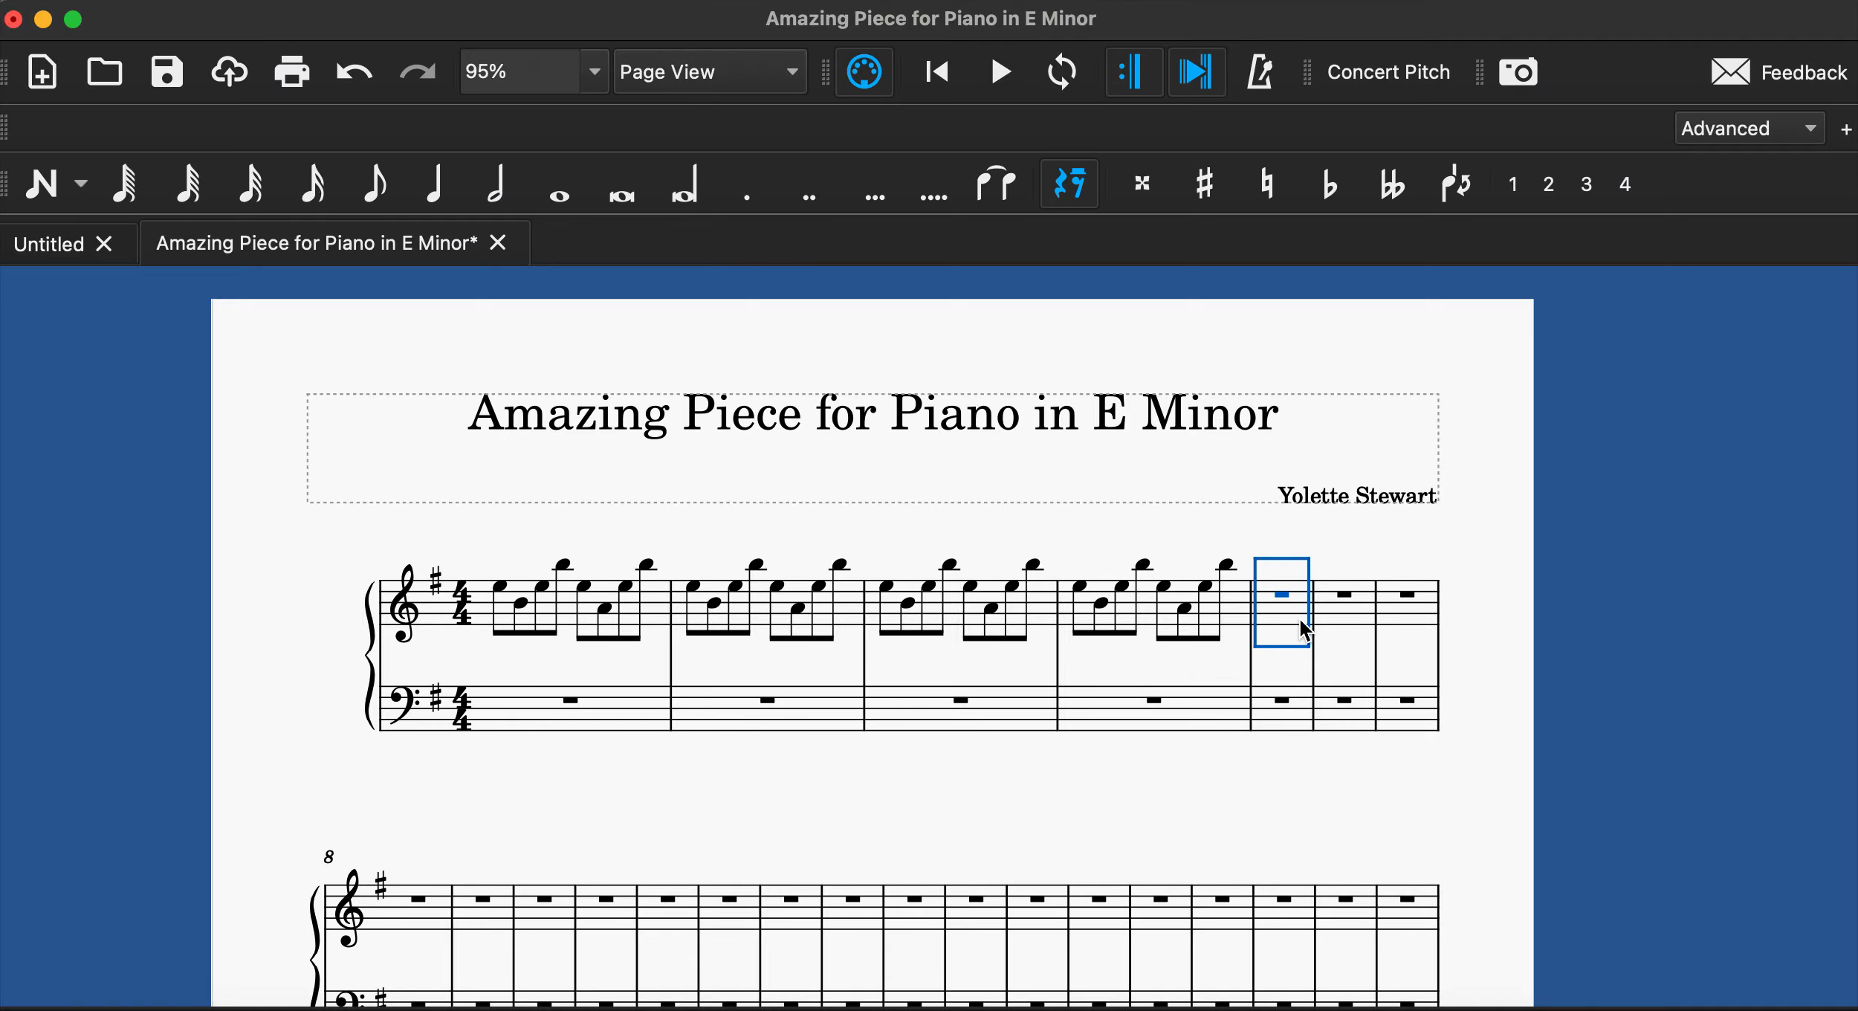
Play the score back from the beginning and stop in bar 4.
{"action": "left_click", "coordinate": [944, 78]}
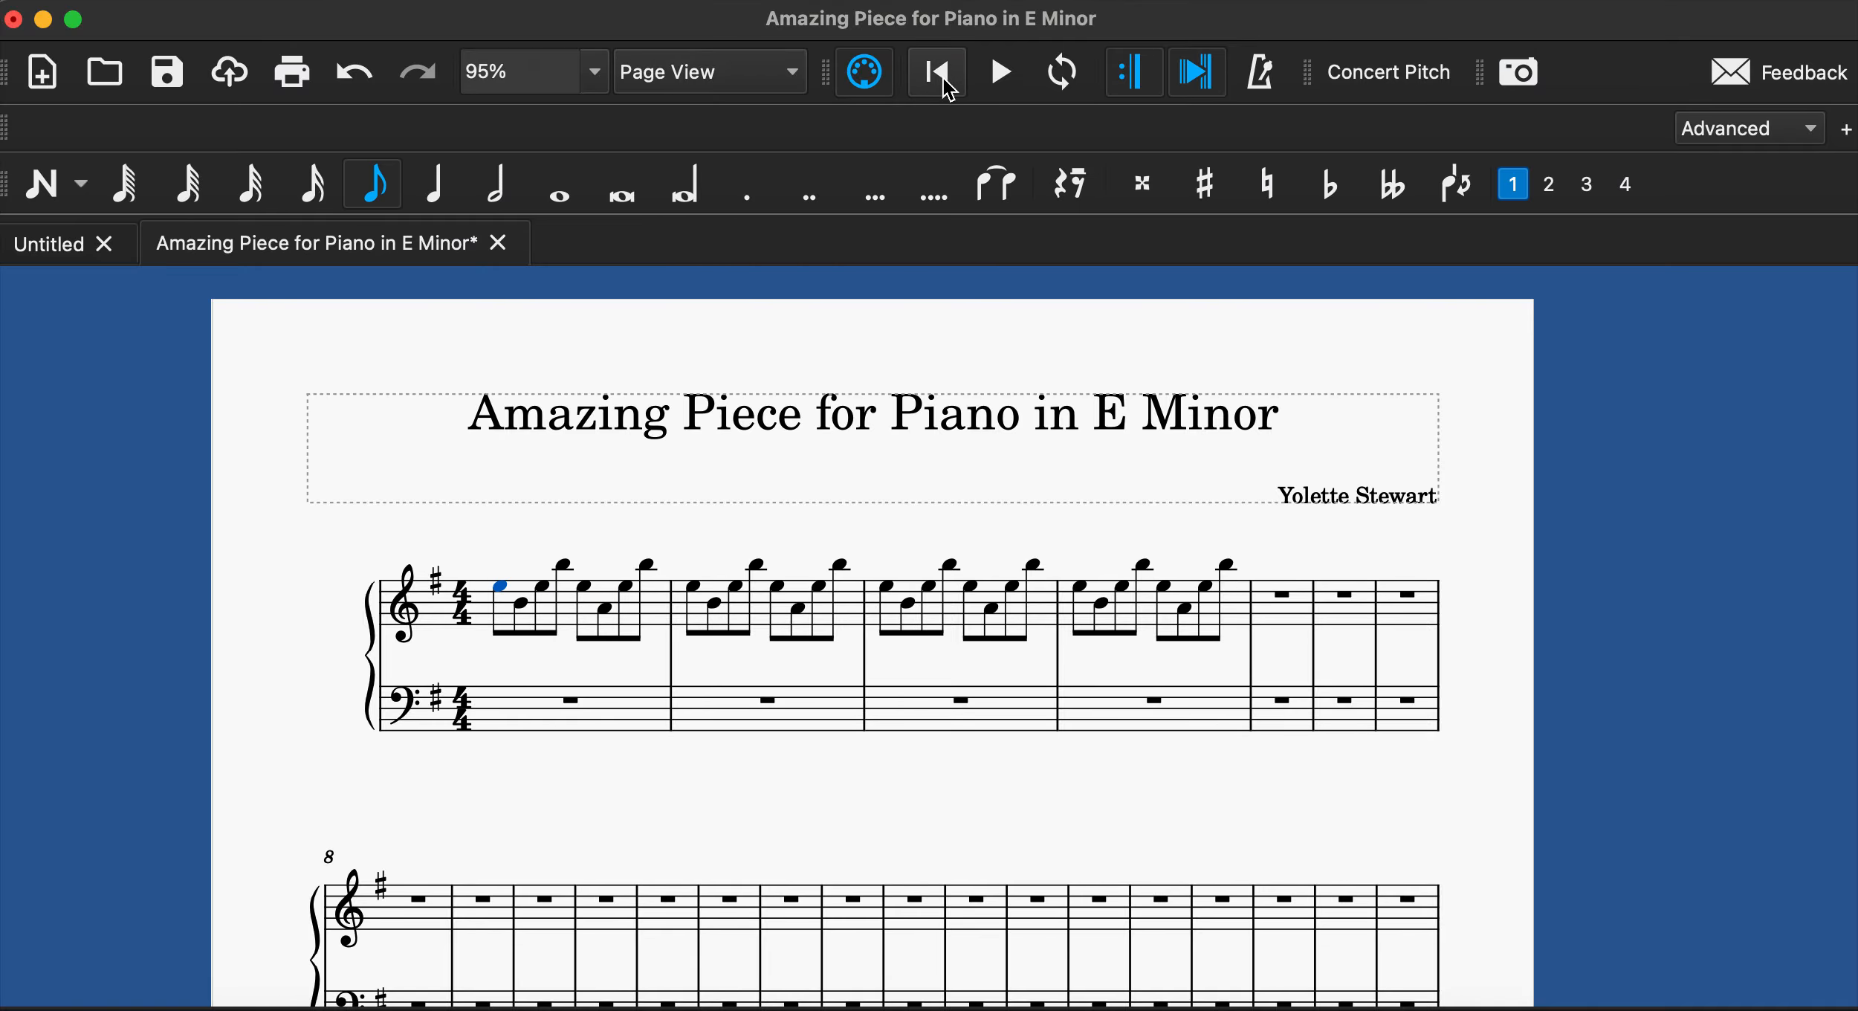
{"action": "left_click", "coordinate": [991, 82]}
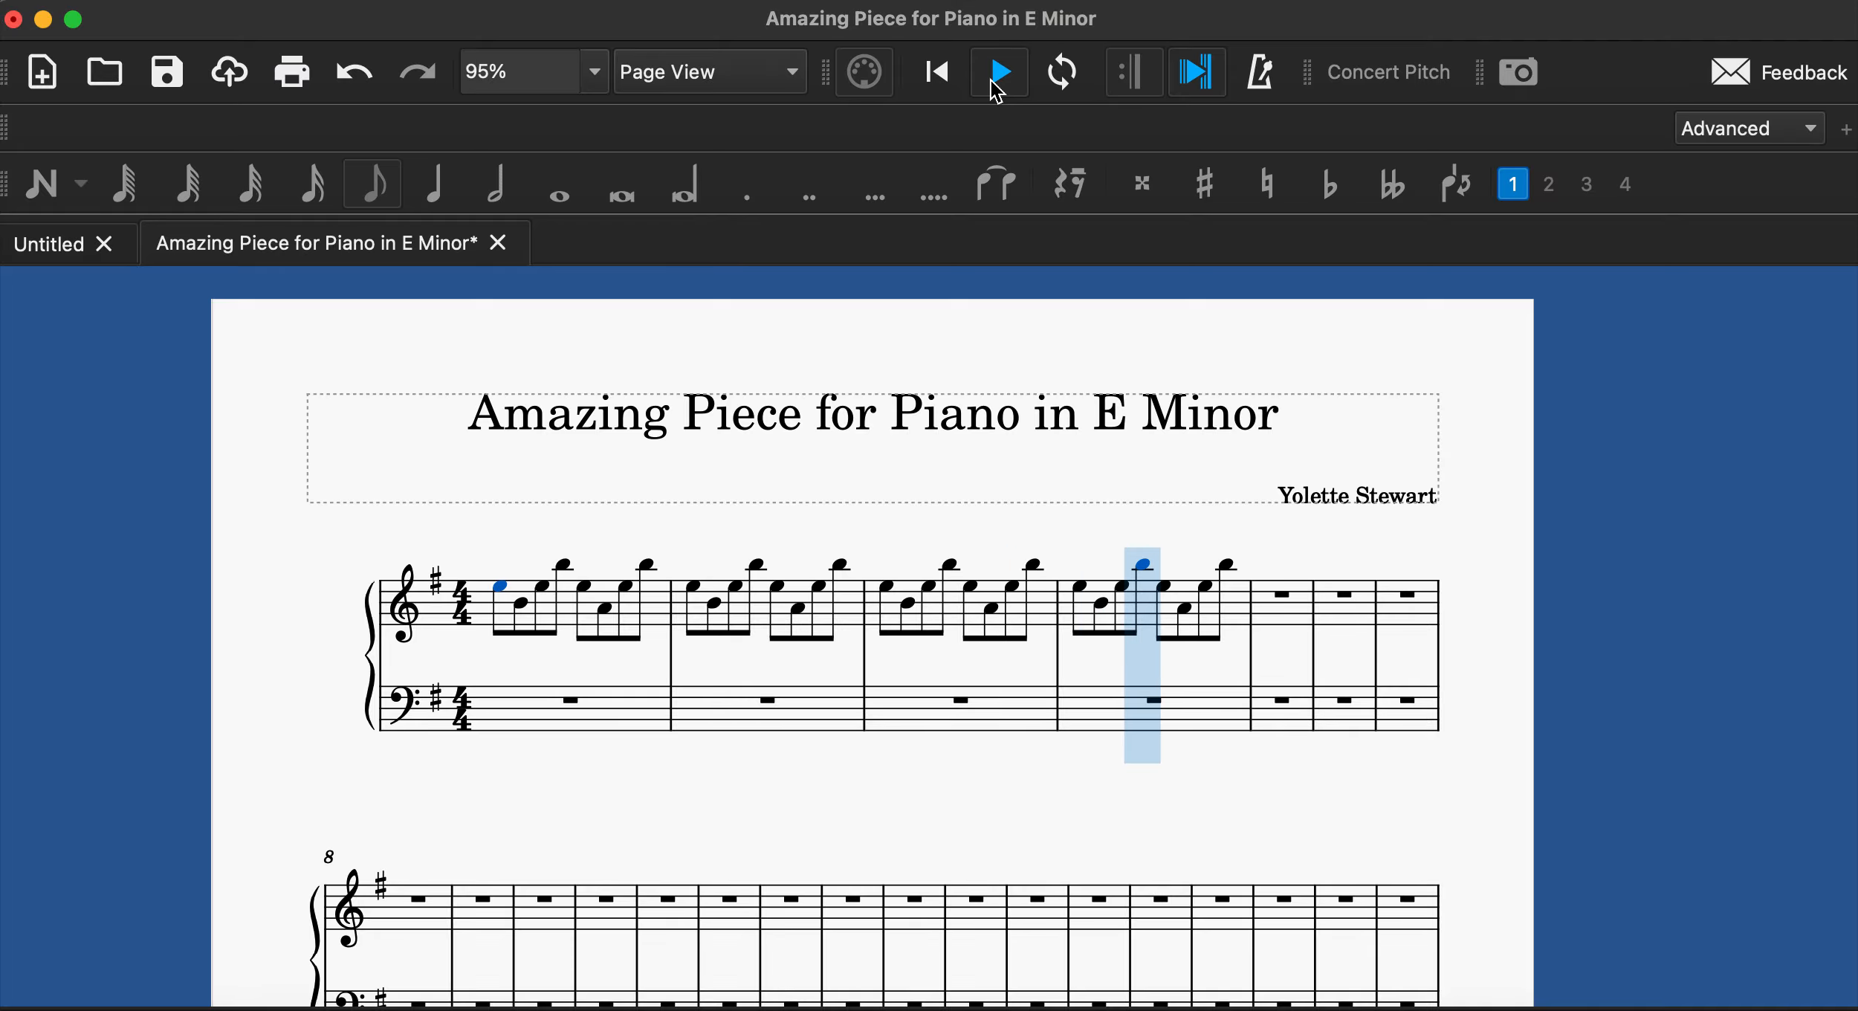
{"action": "left_click", "coordinate": [1001, 81]}
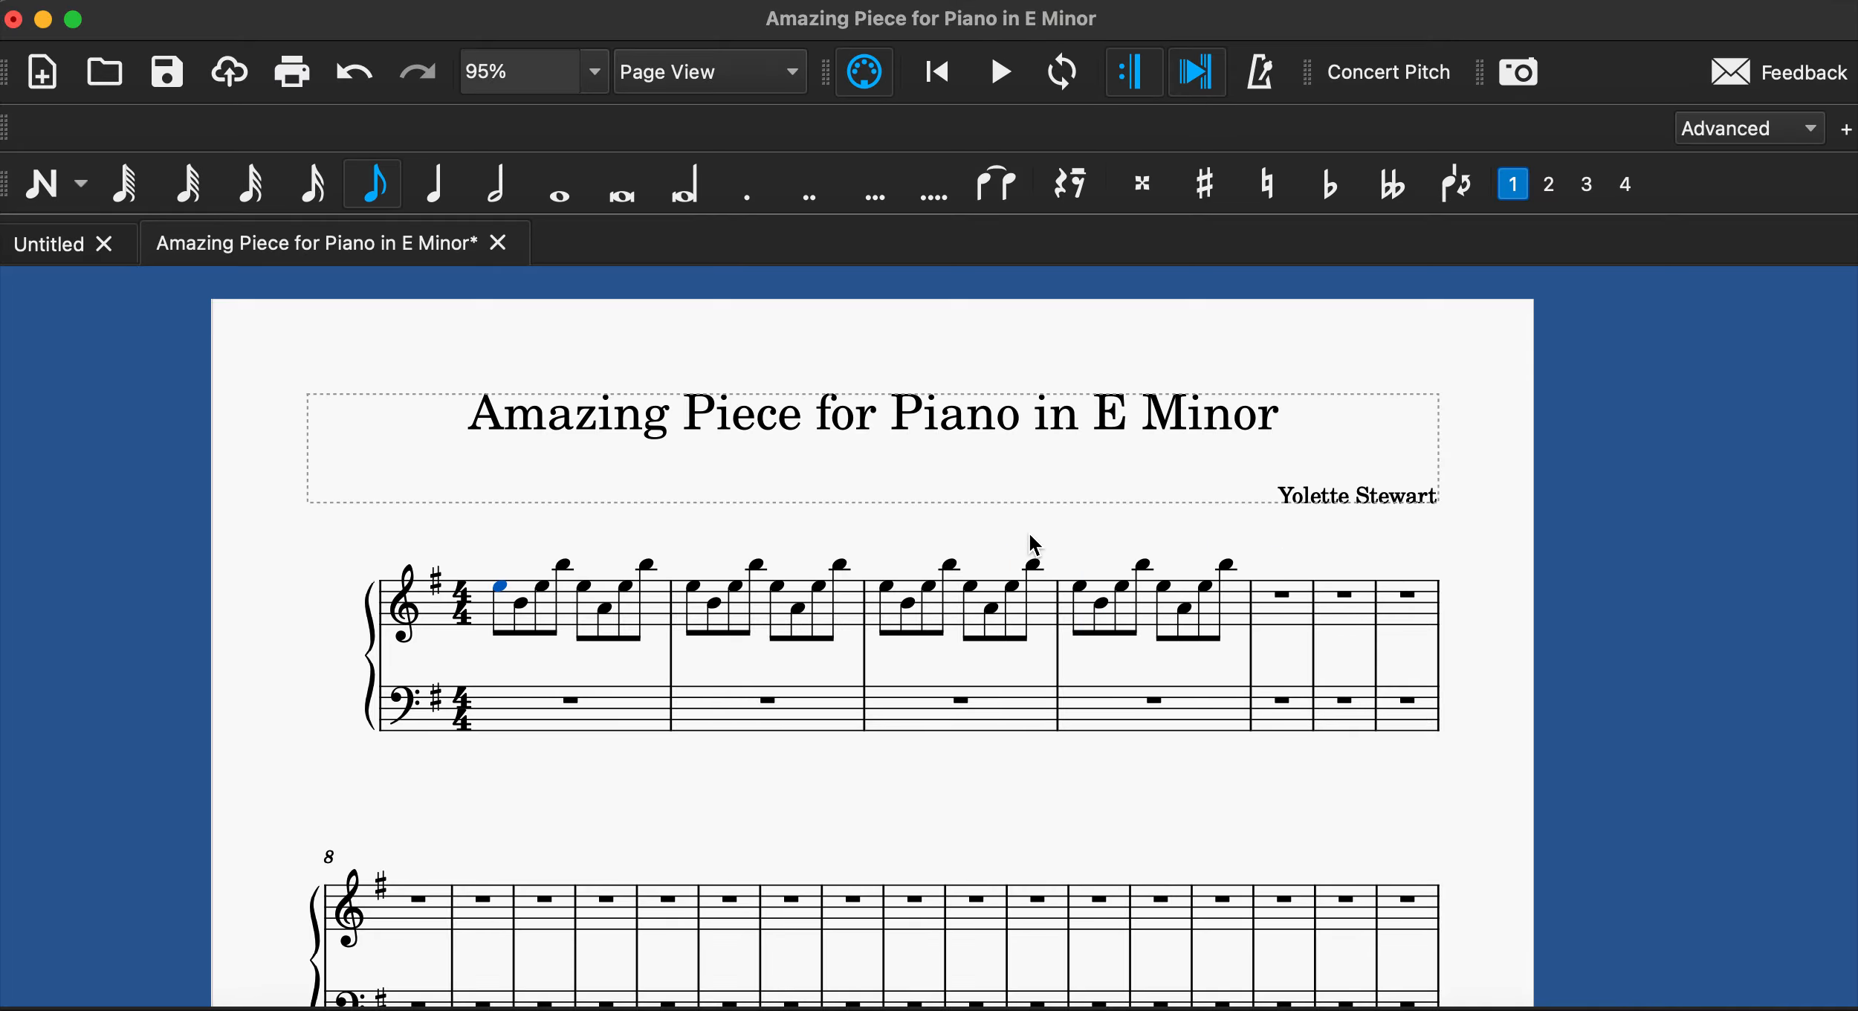
Examine the pitches of the first four eighth notes in treble bar 1 up close.
{"action": "scroll", "coordinate": [1029, 531], "scroll_direction": "up", "scroll_amount": 8}
{"action": "key", "text": "ctrl+Home"}
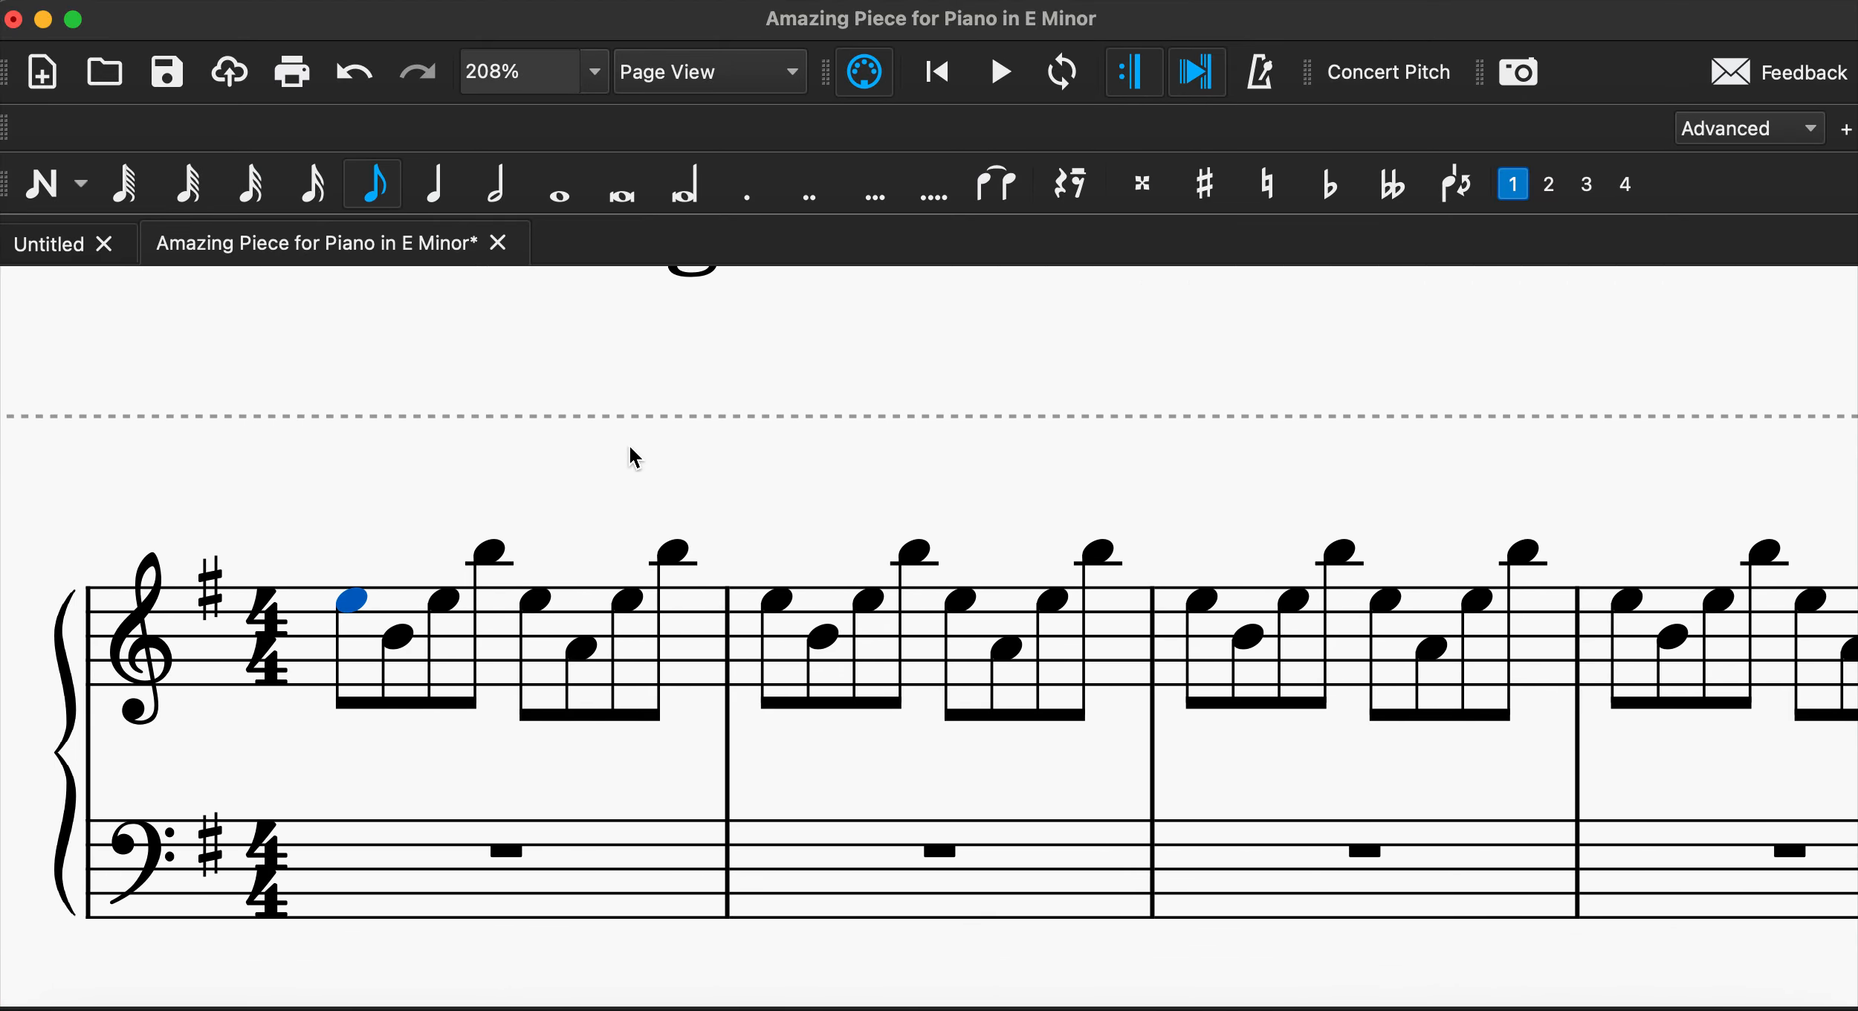
{"action": "left_click", "coordinate": [617, 467]}
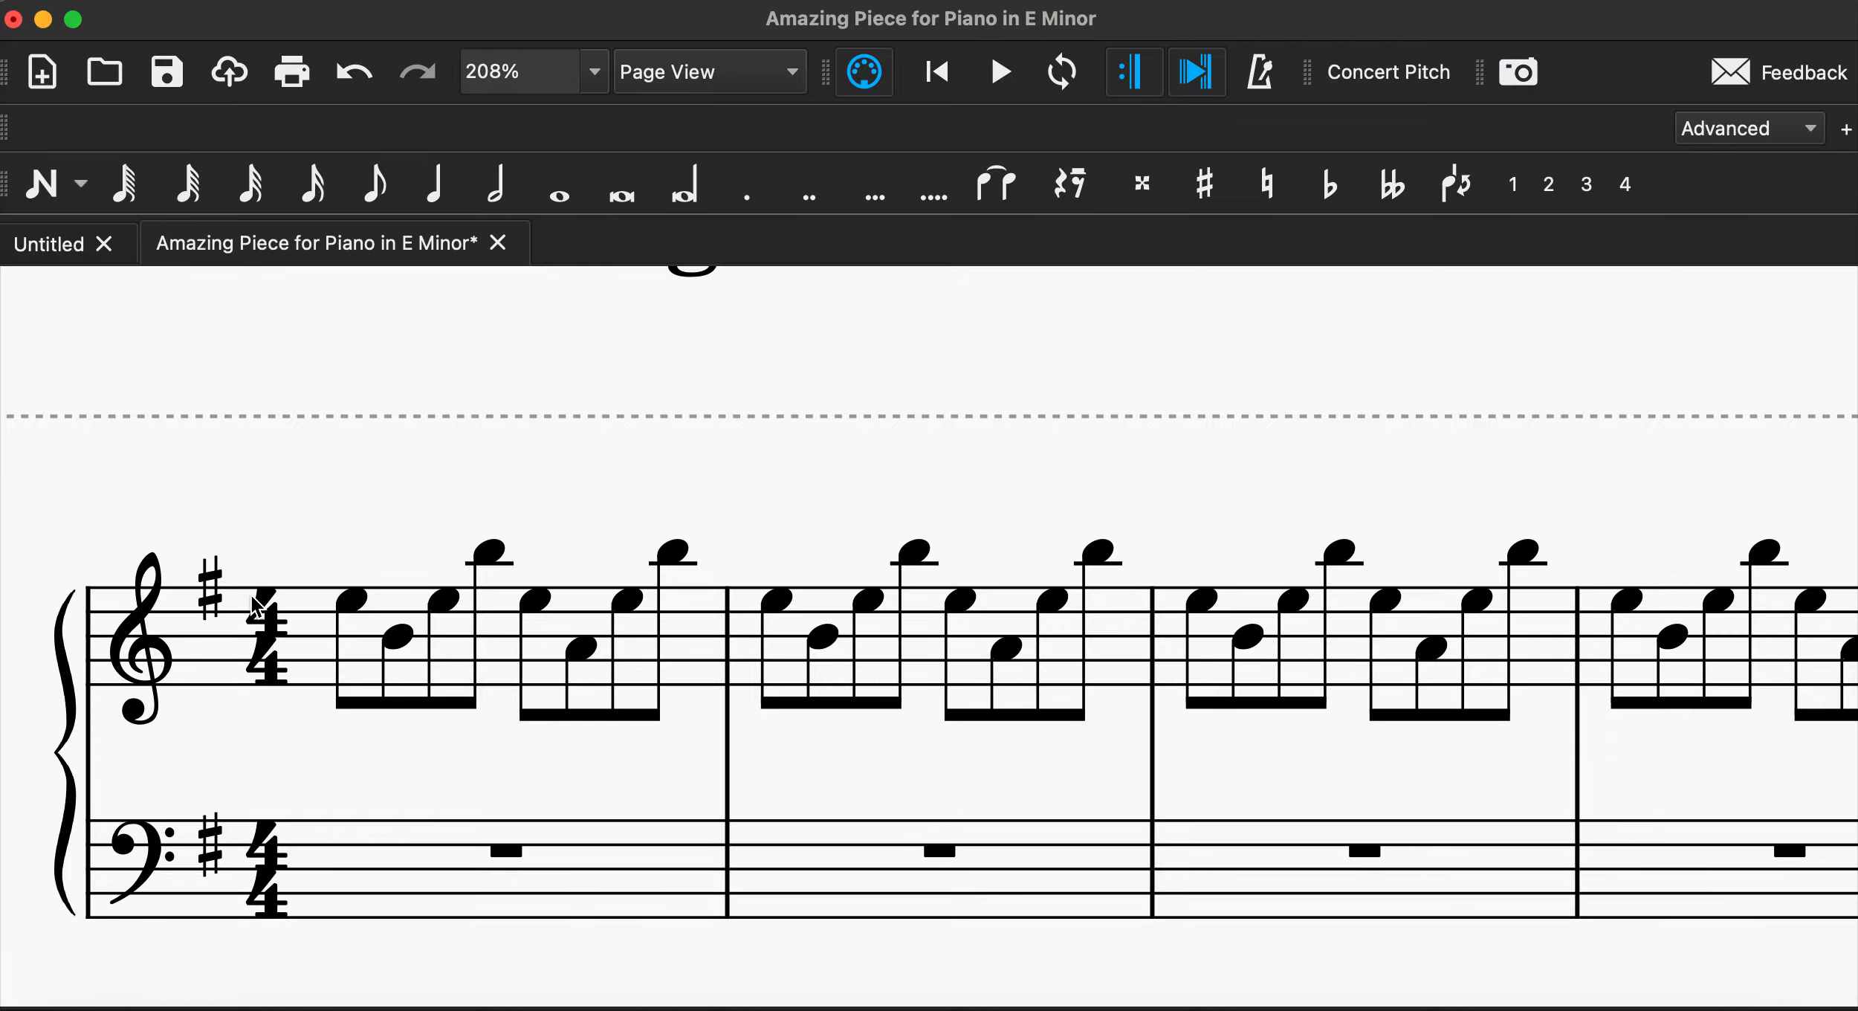
{"action": "left_click", "coordinate": [352, 601]}
{"action": "left_click", "coordinate": [396, 638]}
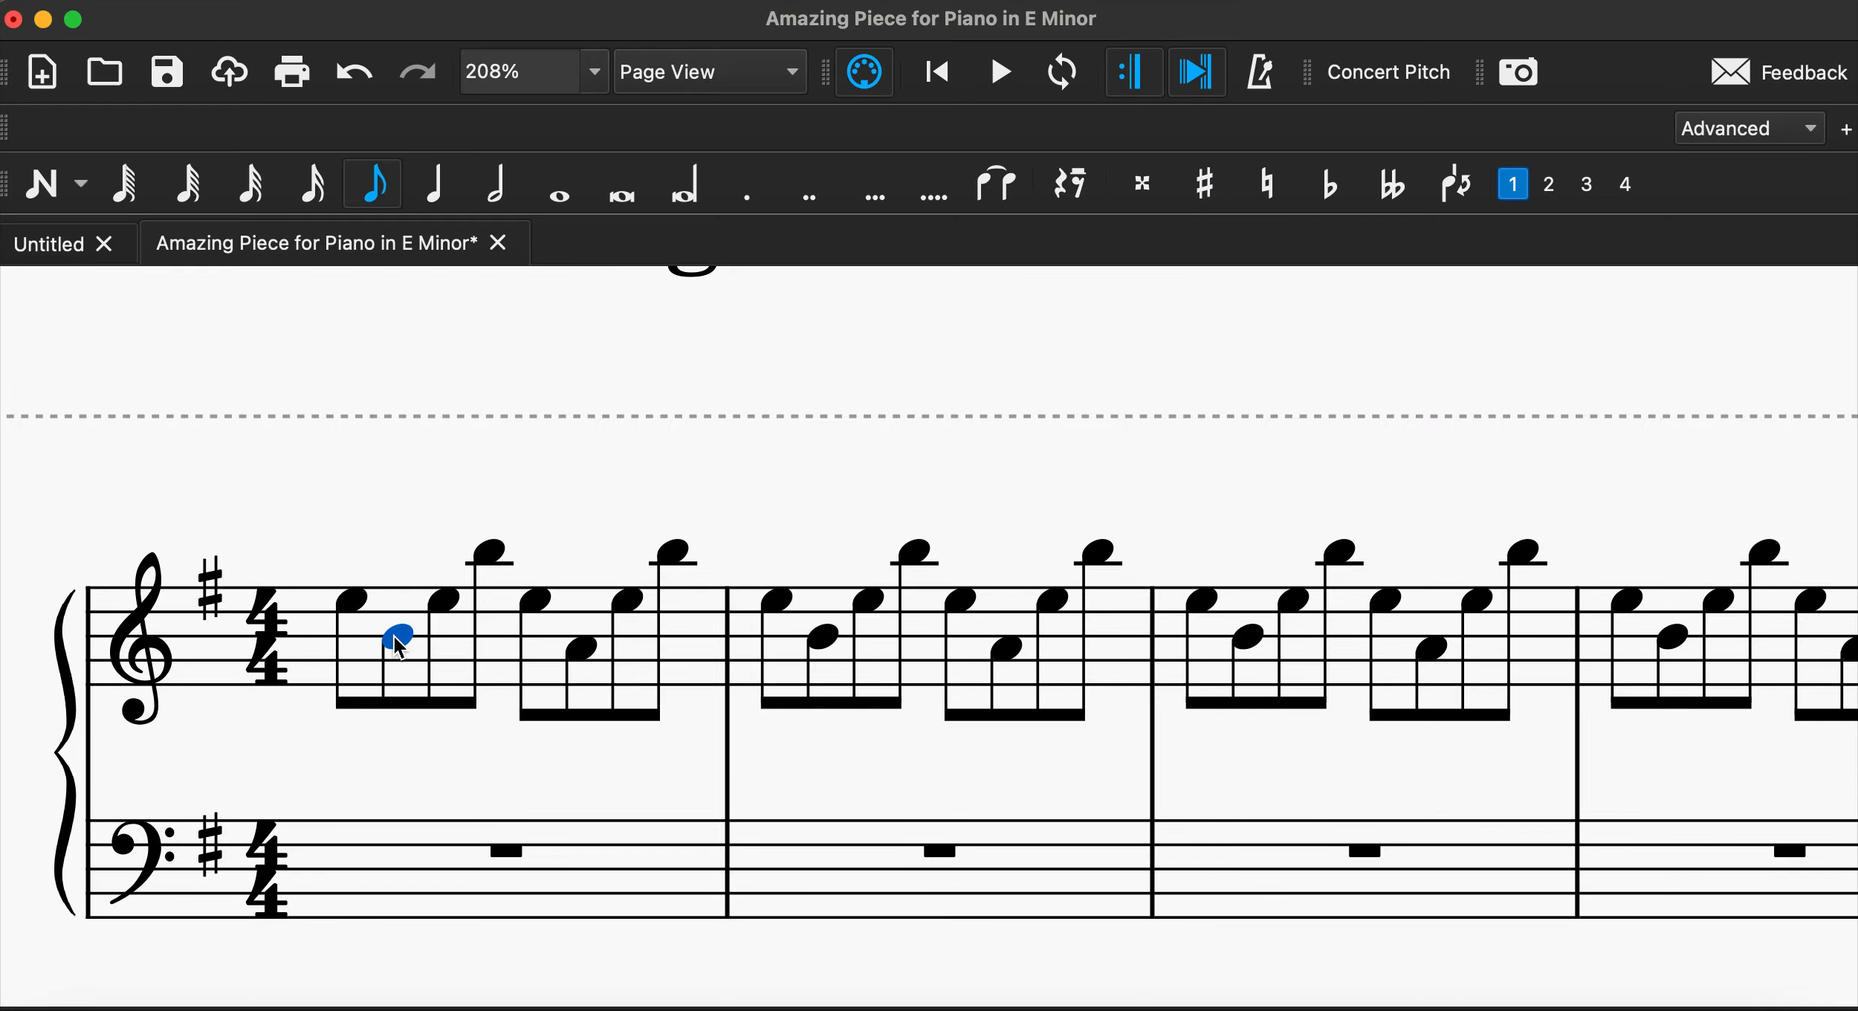
{"action": "left_click", "coordinate": [350, 607]}
{"action": "left_click", "coordinate": [371, 613]}
{"action": "left_click", "coordinate": [348, 604]}
{"action": "left_click", "coordinate": [399, 640]}
{"action": "left_click", "coordinate": [448, 602]}
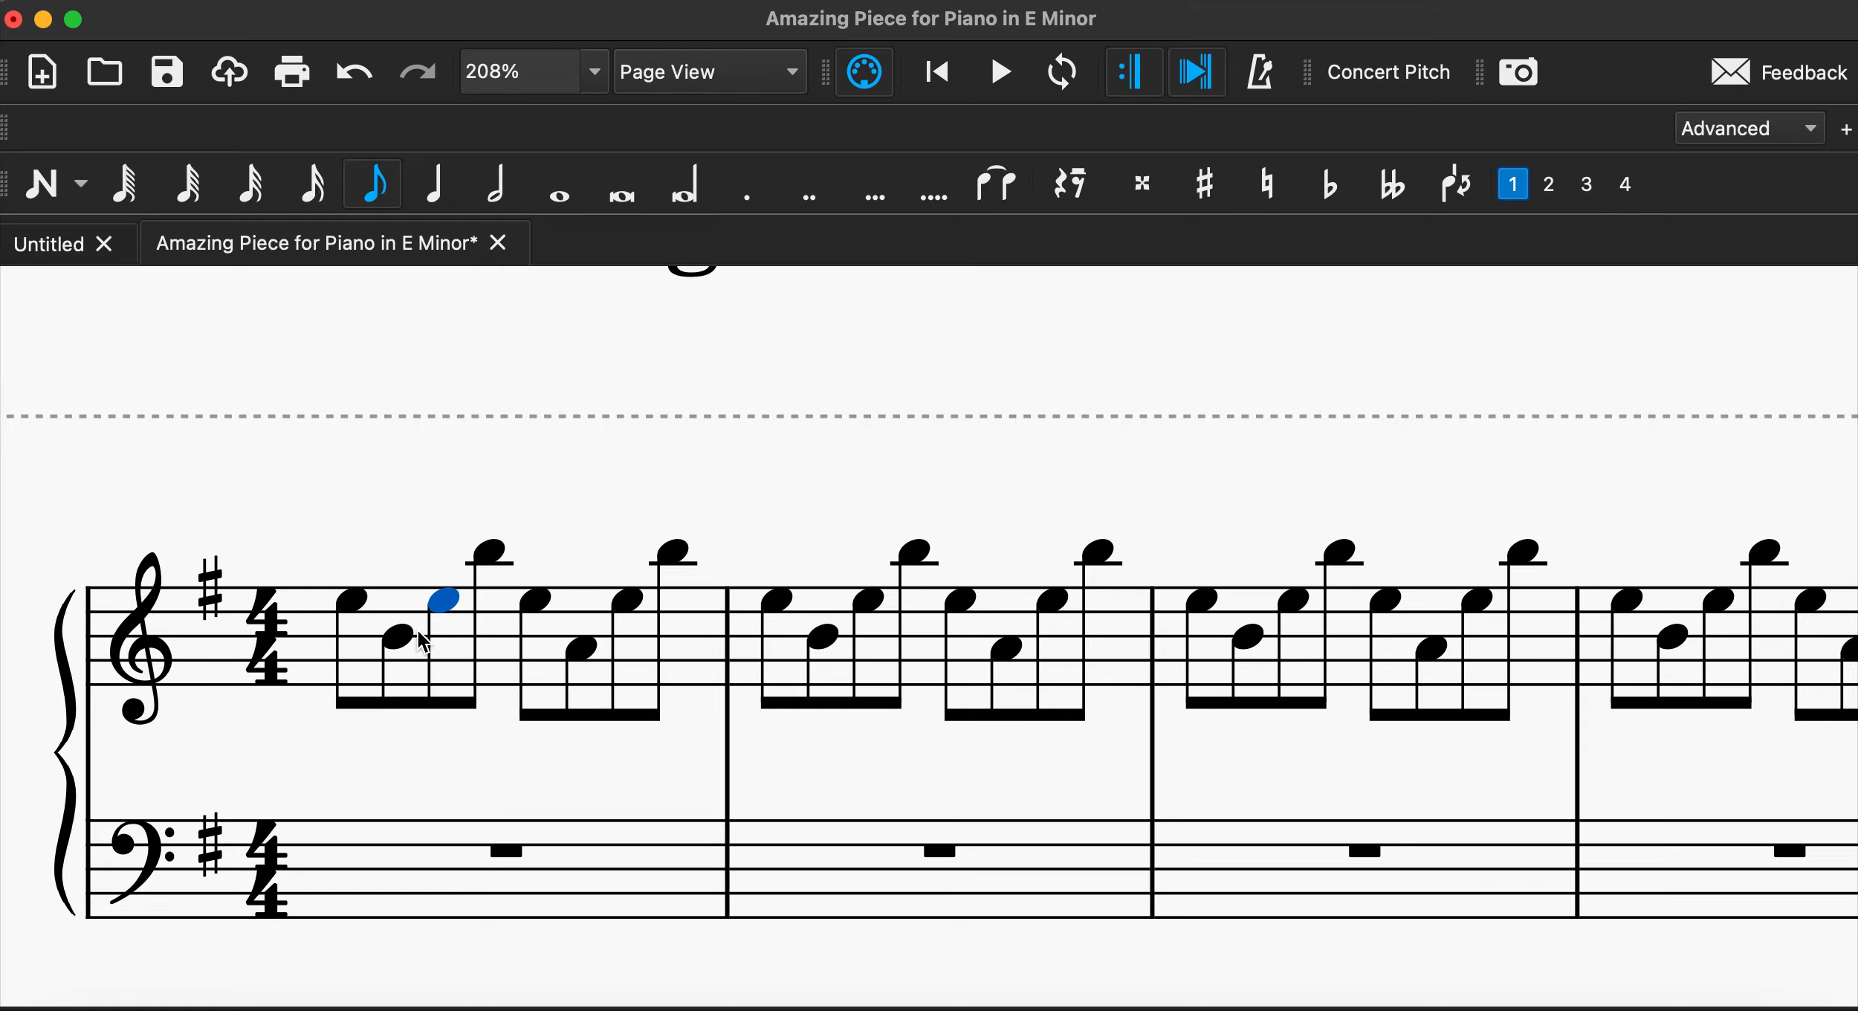
{"action": "left_click", "coordinate": [443, 600]}
{"action": "left_click", "coordinate": [443, 605]}
{"action": "left_click", "coordinate": [492, 554]}
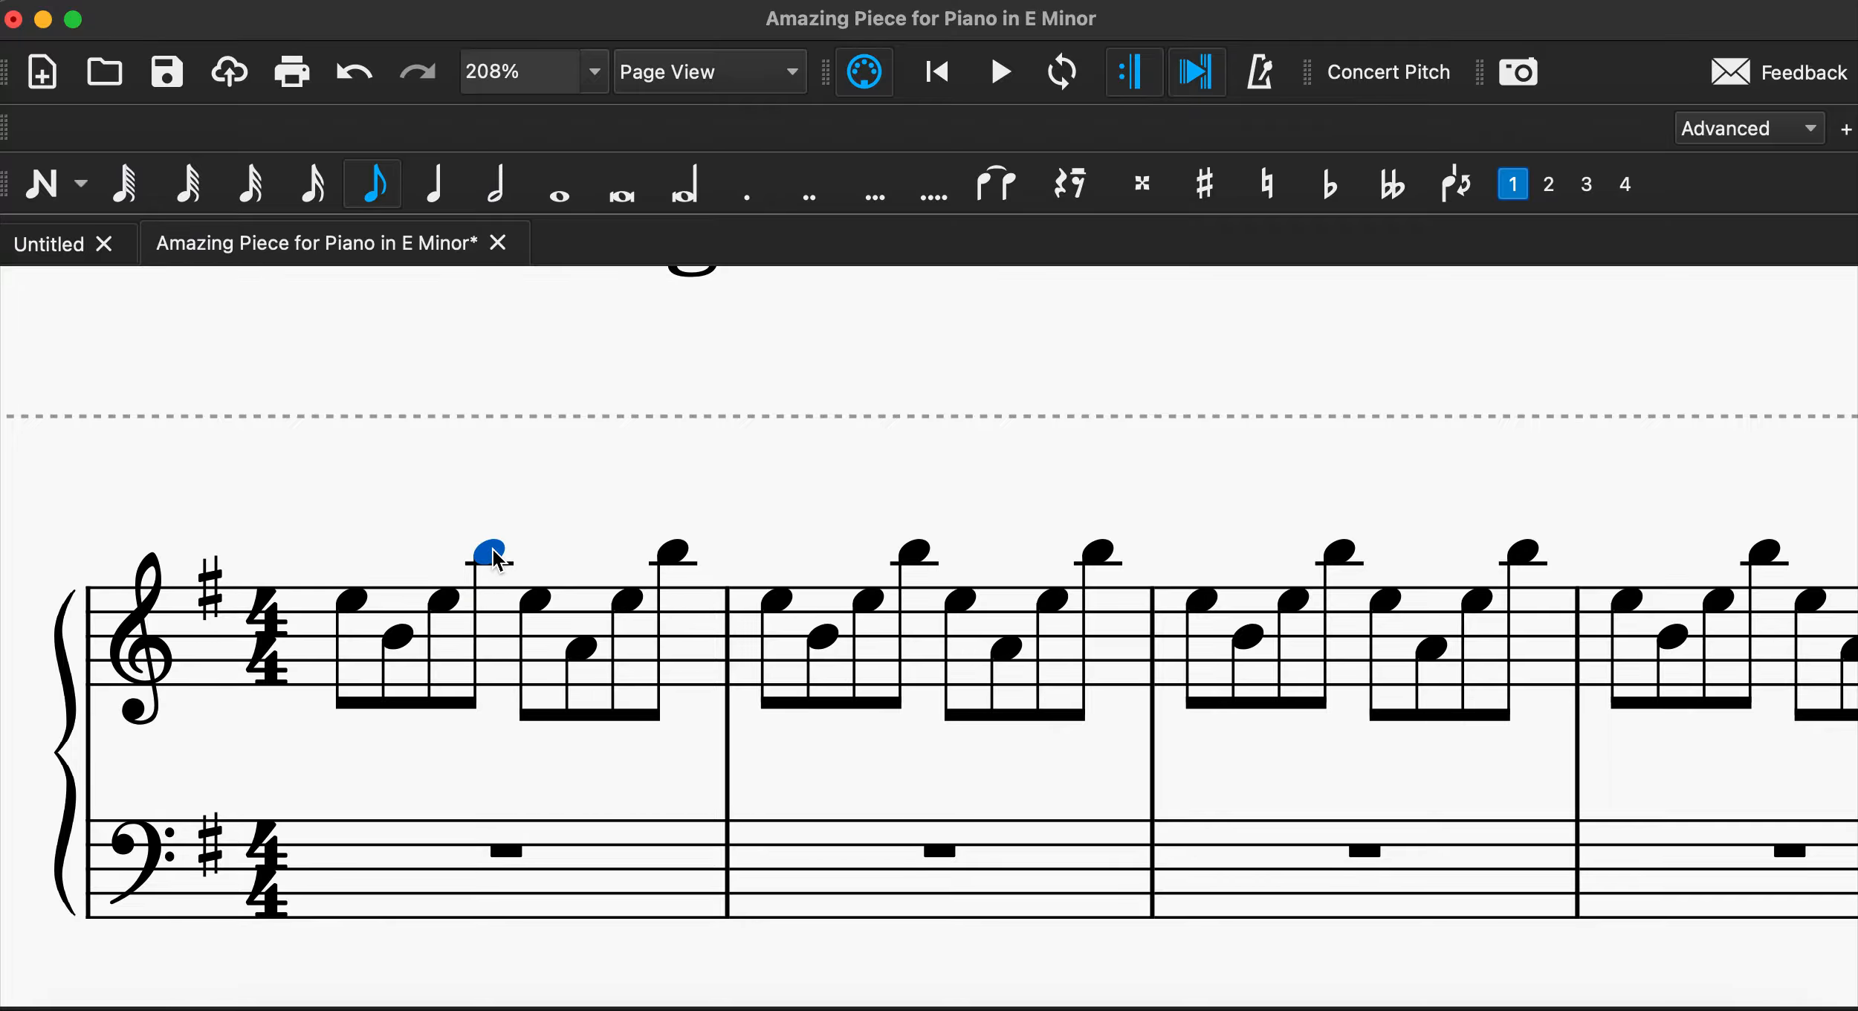
{"action": "left_click", "coordinate": [446, 600]}
{"action": "left_click", "coordinate": [356, 600]}
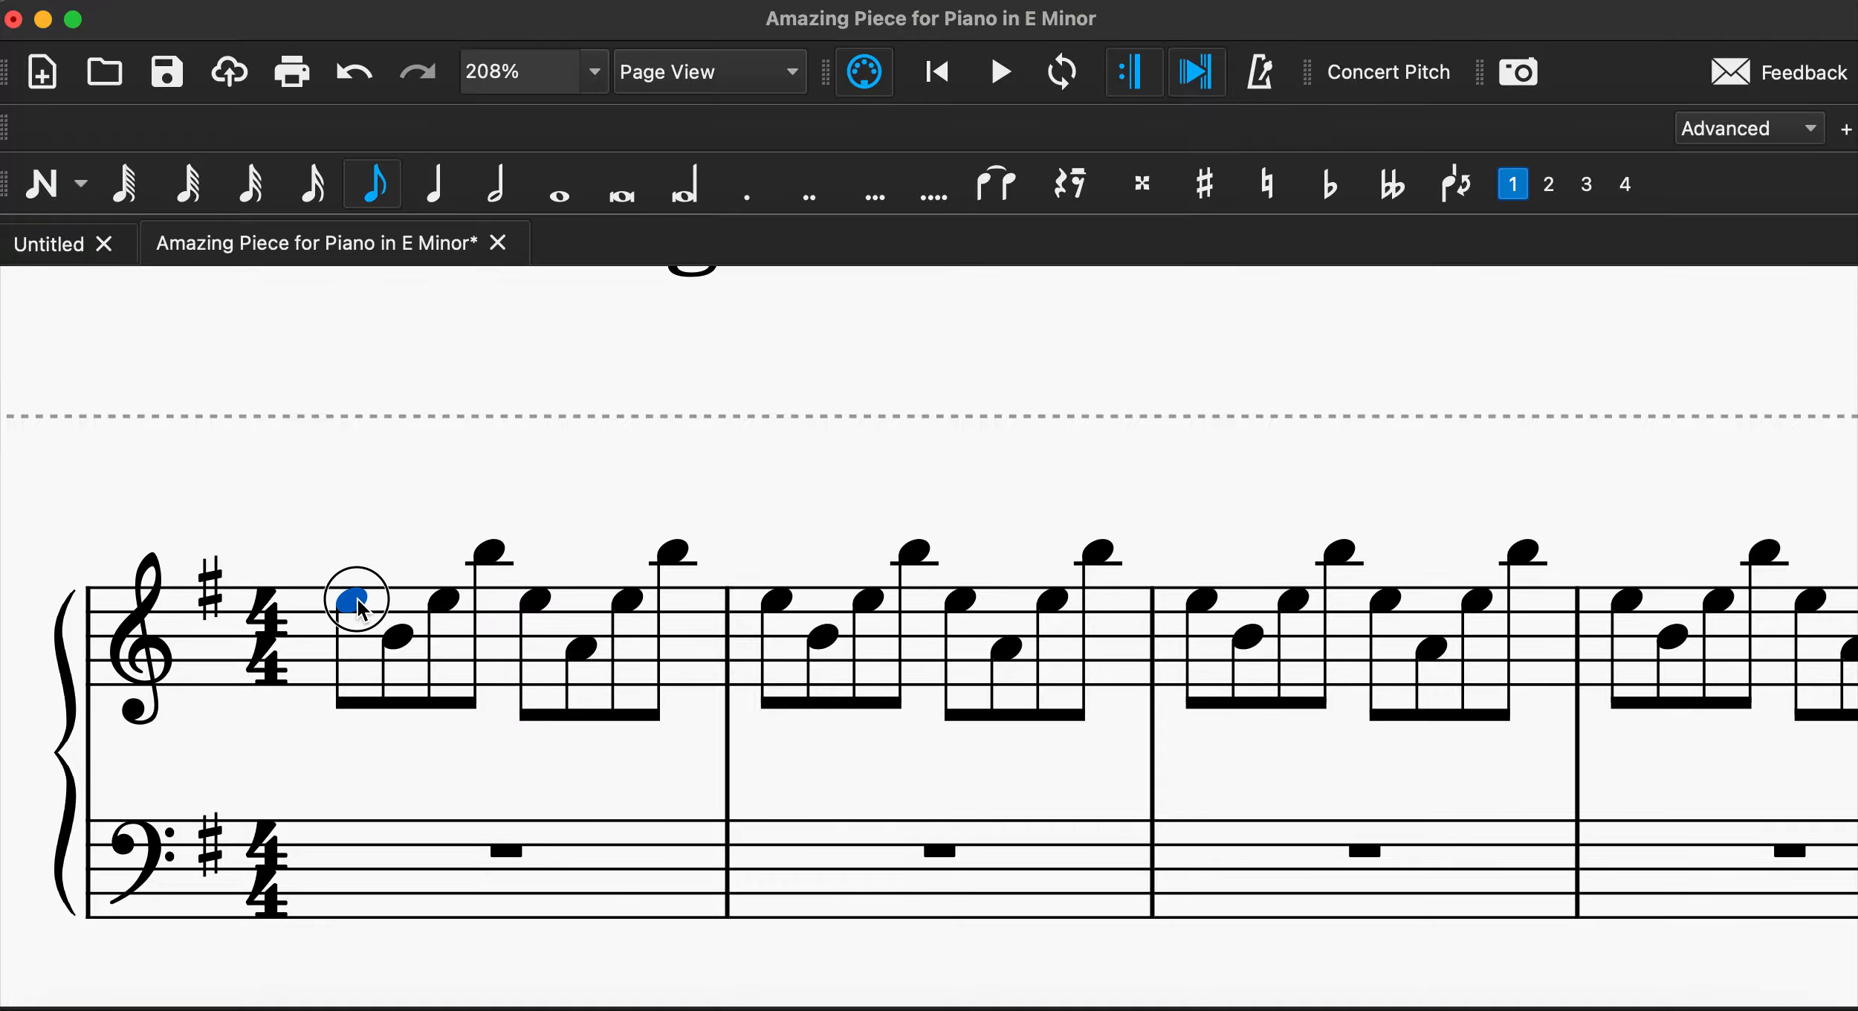
Review the pitches of the second, third and fourth eighth notes in treble bar 1.
{"action": "left_click", "coordinate": [396, 635]}
{"action": "left_click", "coordinate": [444, 603]}
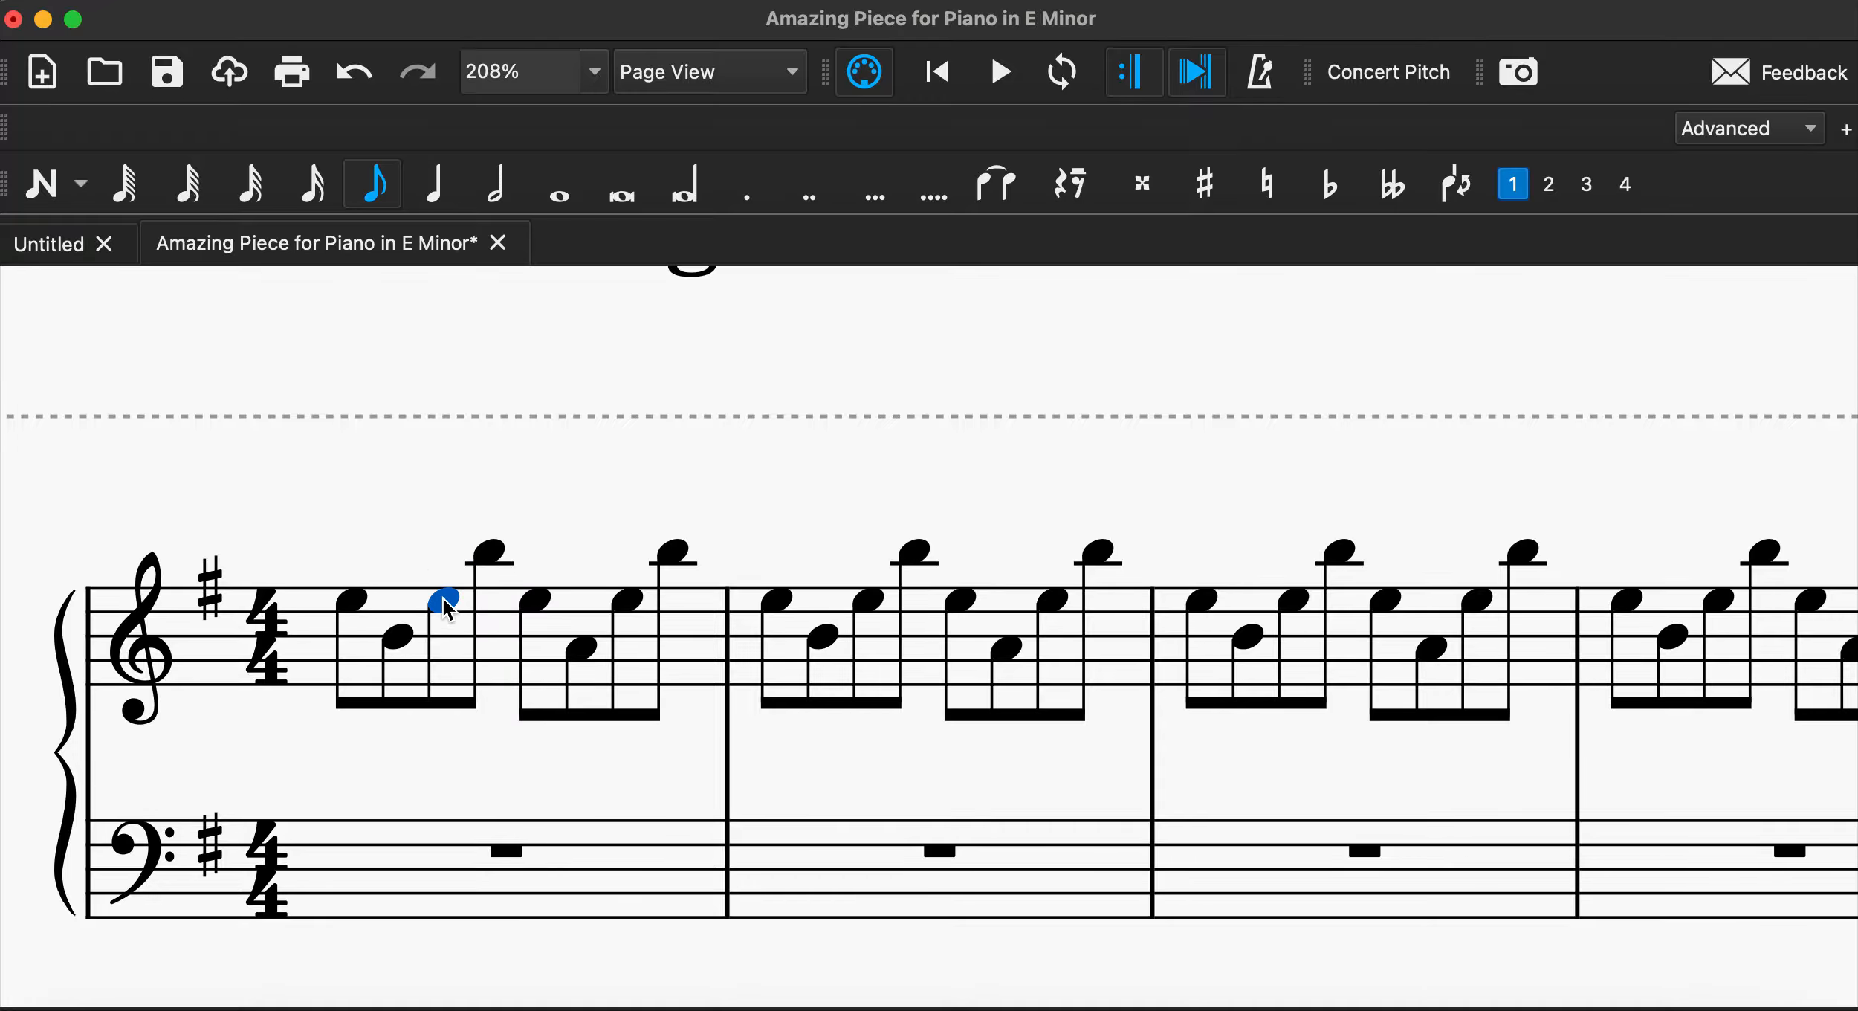
{"action": "left_click", "coordinate": [492, 553]}
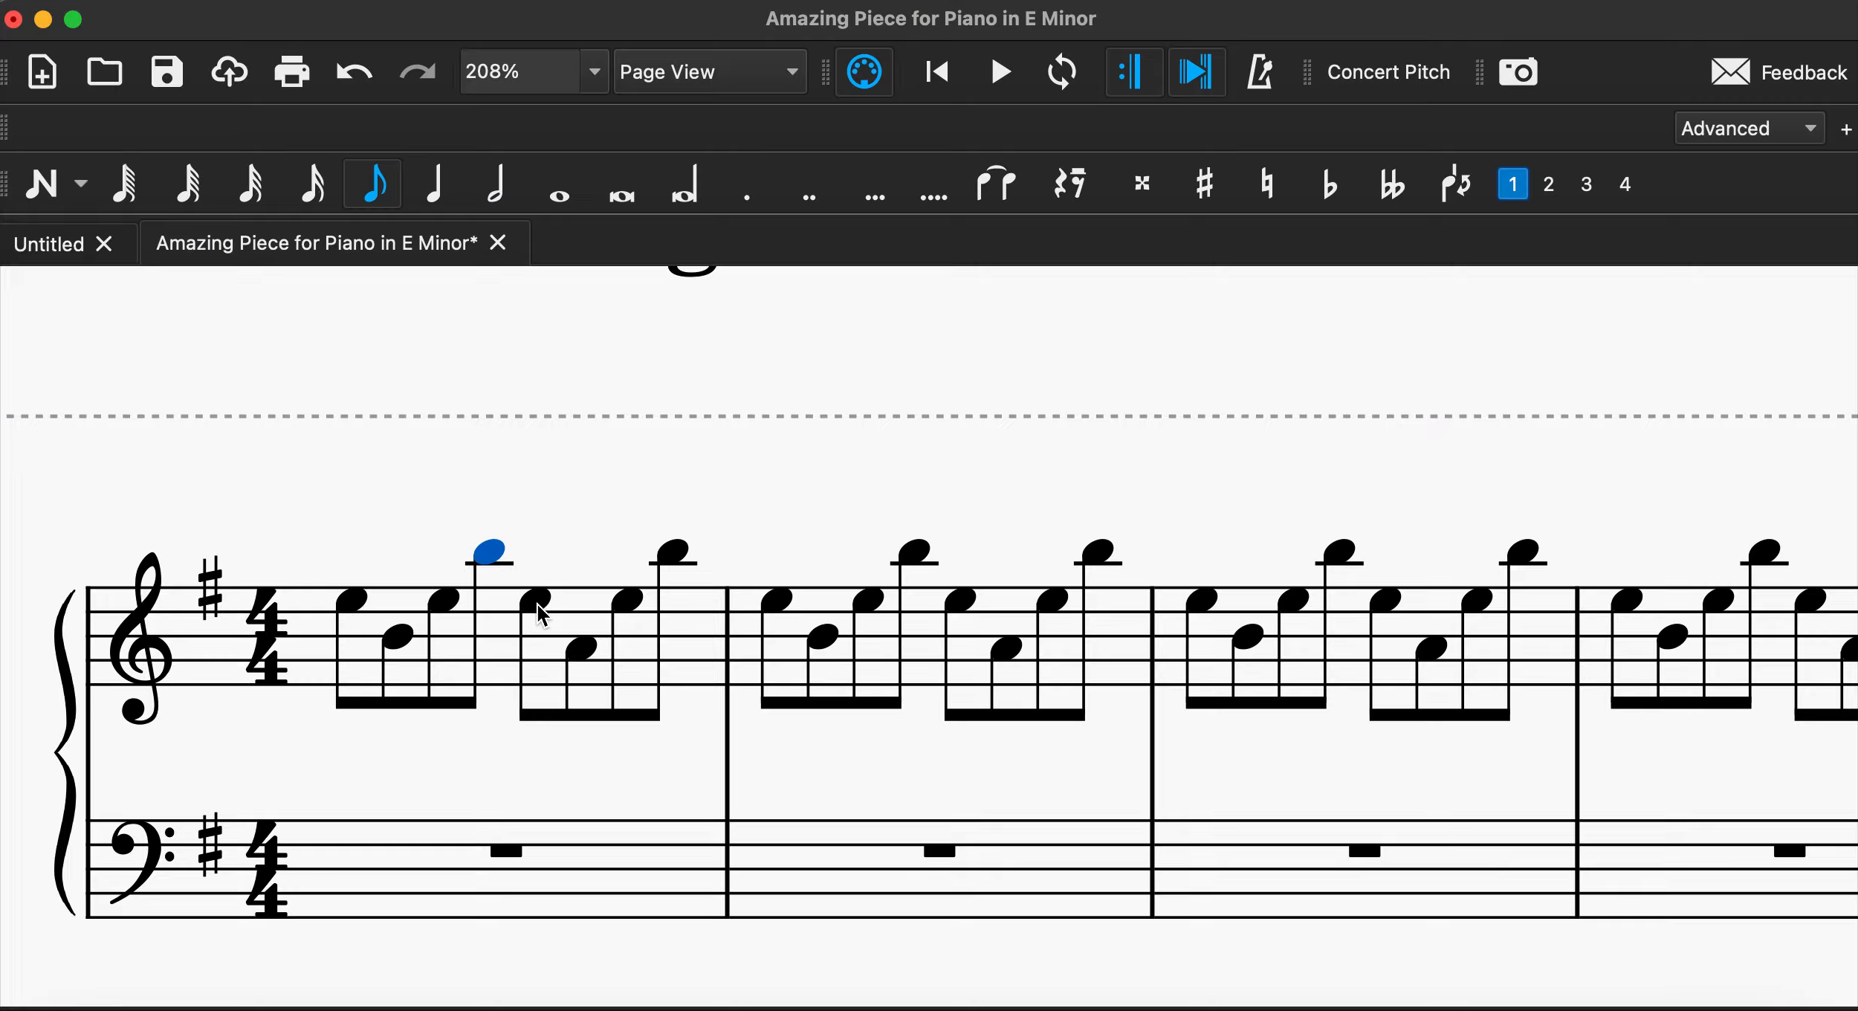
Enter whole-note octaves in the bass staff: E1–E2 in bar 1 and G1–G2 in bar 2.
{"action": "scroll", "coordinate": [616, 706], "scroll_direction": "down", "scroll_amount": 3}
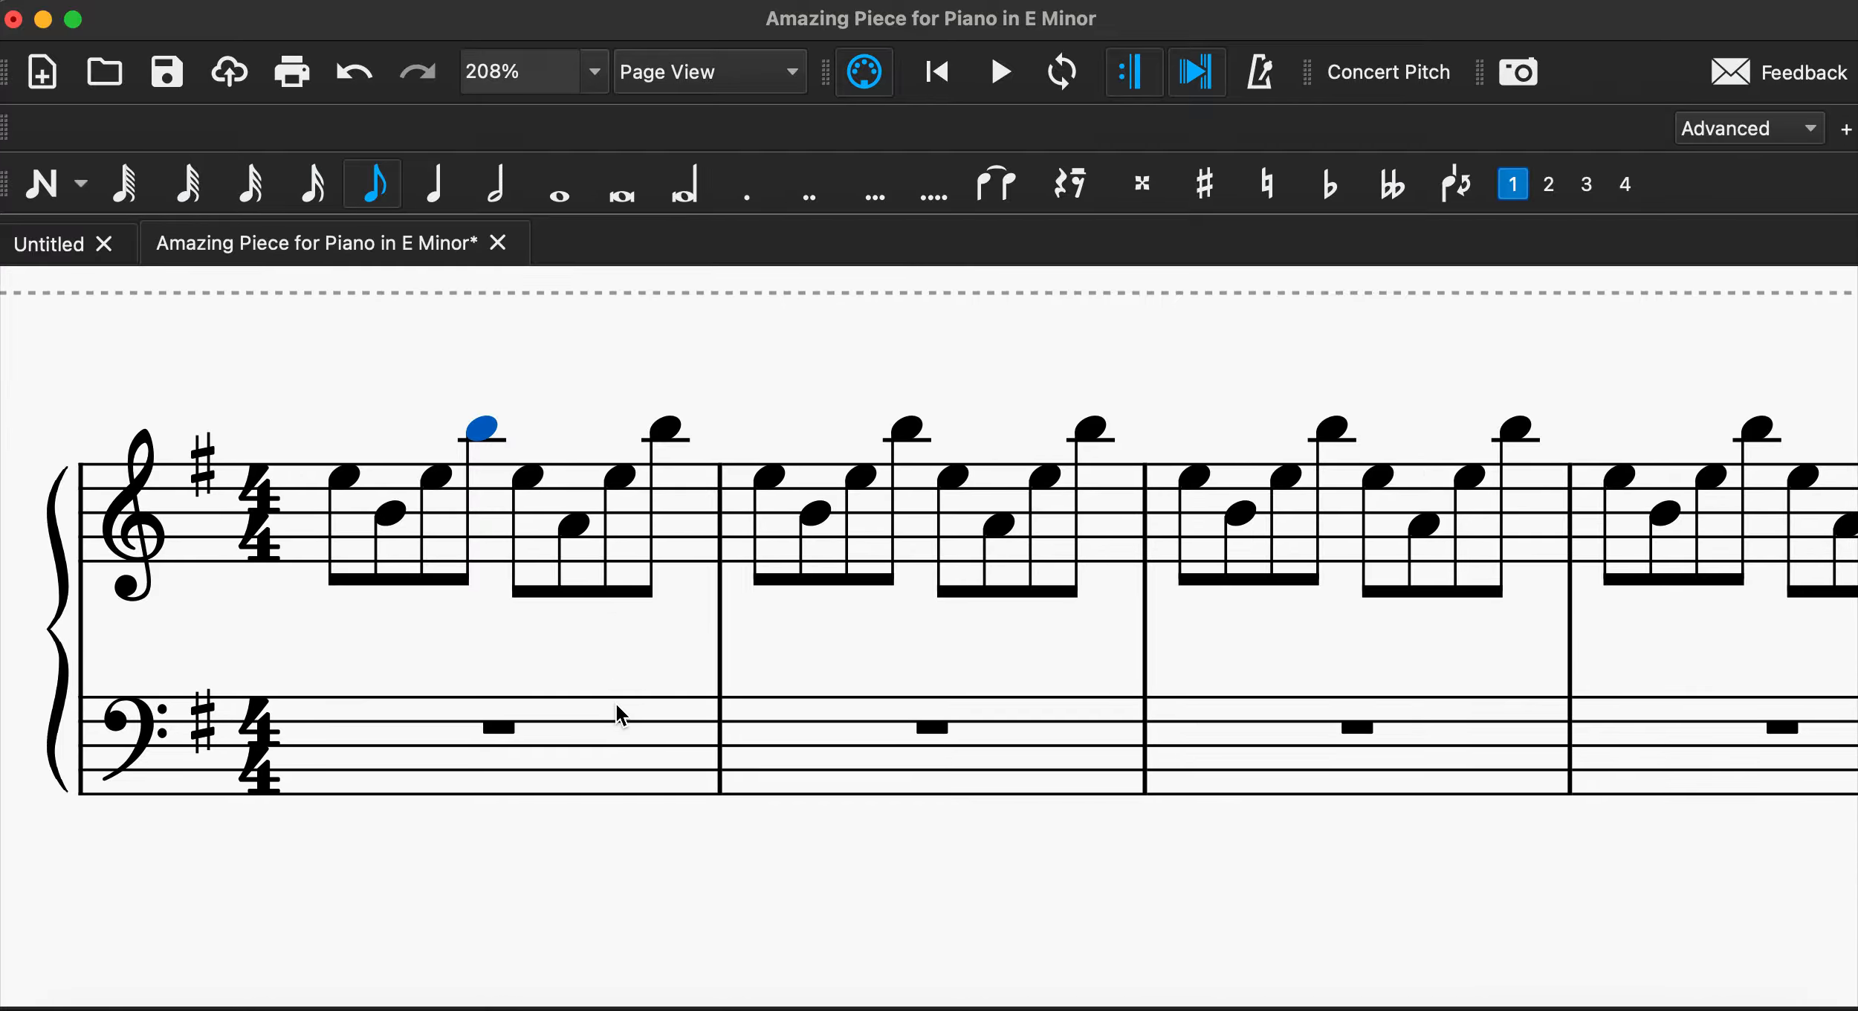
{"action": "left_click", "coordinate": [338, 726]}
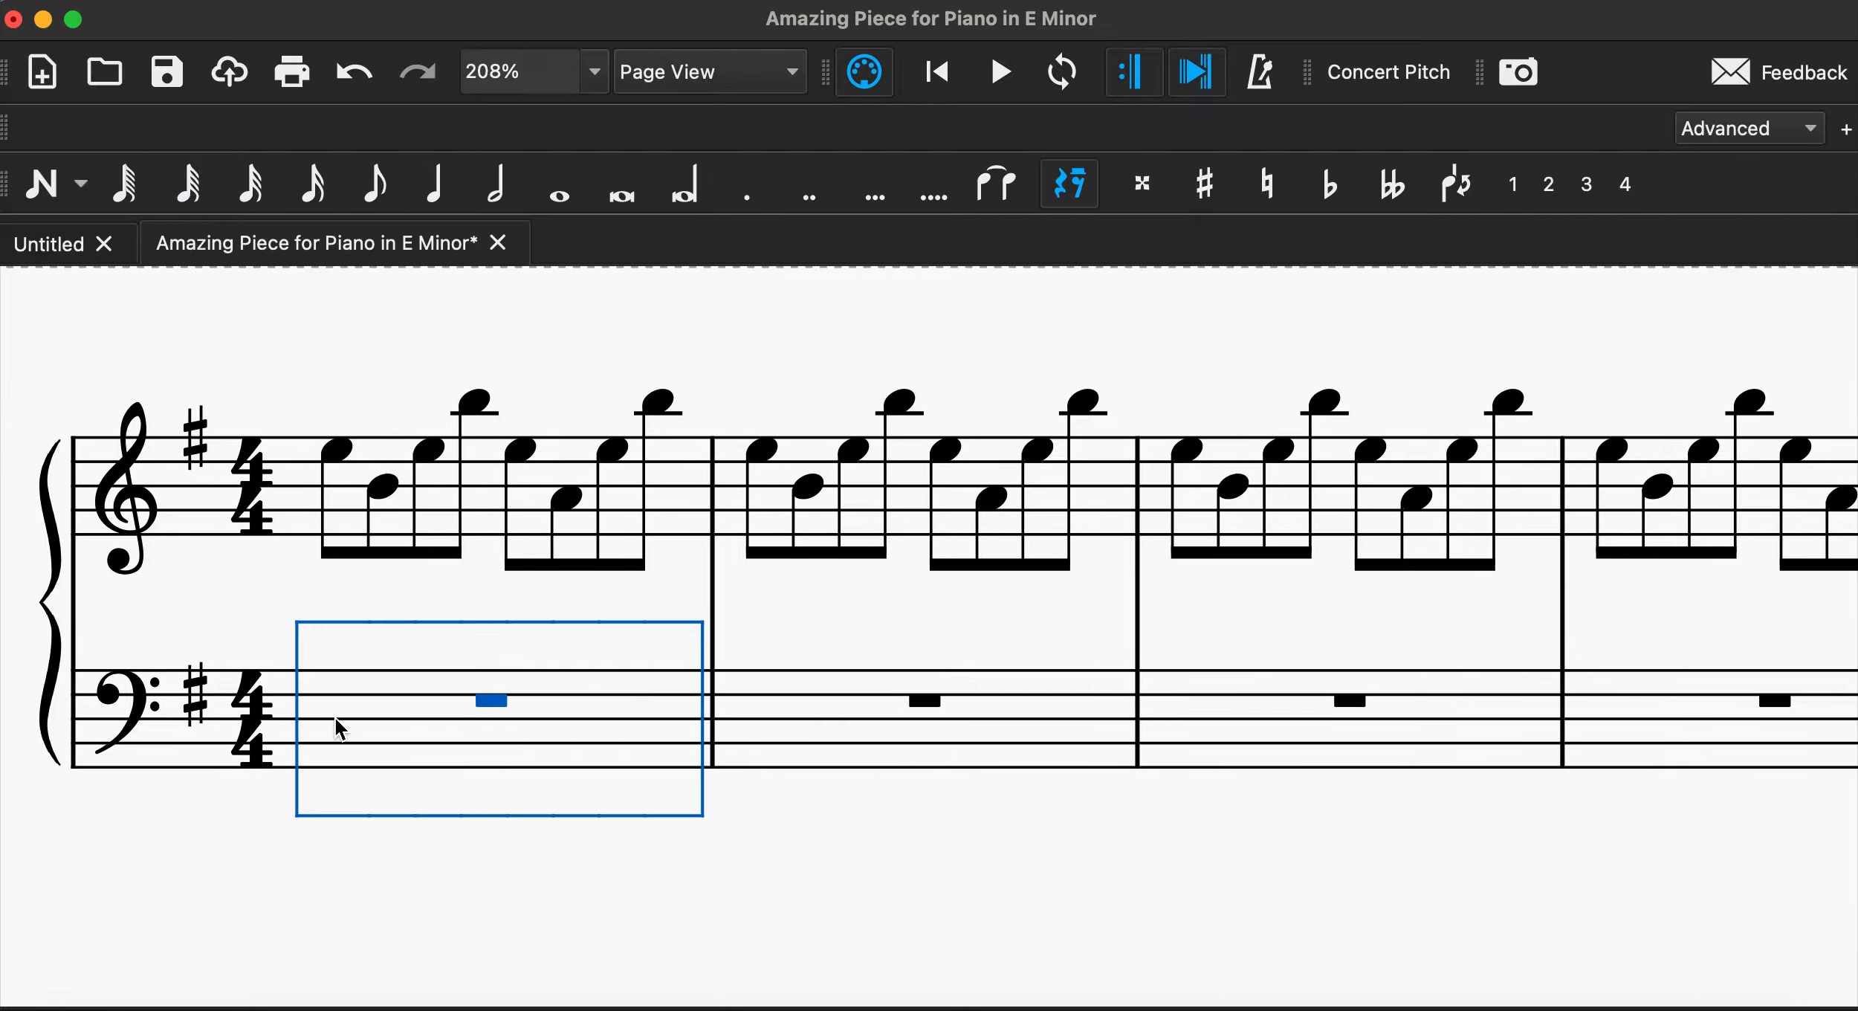
{"action": "left_click", "coordinate": [42, 186]}
{"action": "left_click", "coordinate": [556, 189]}
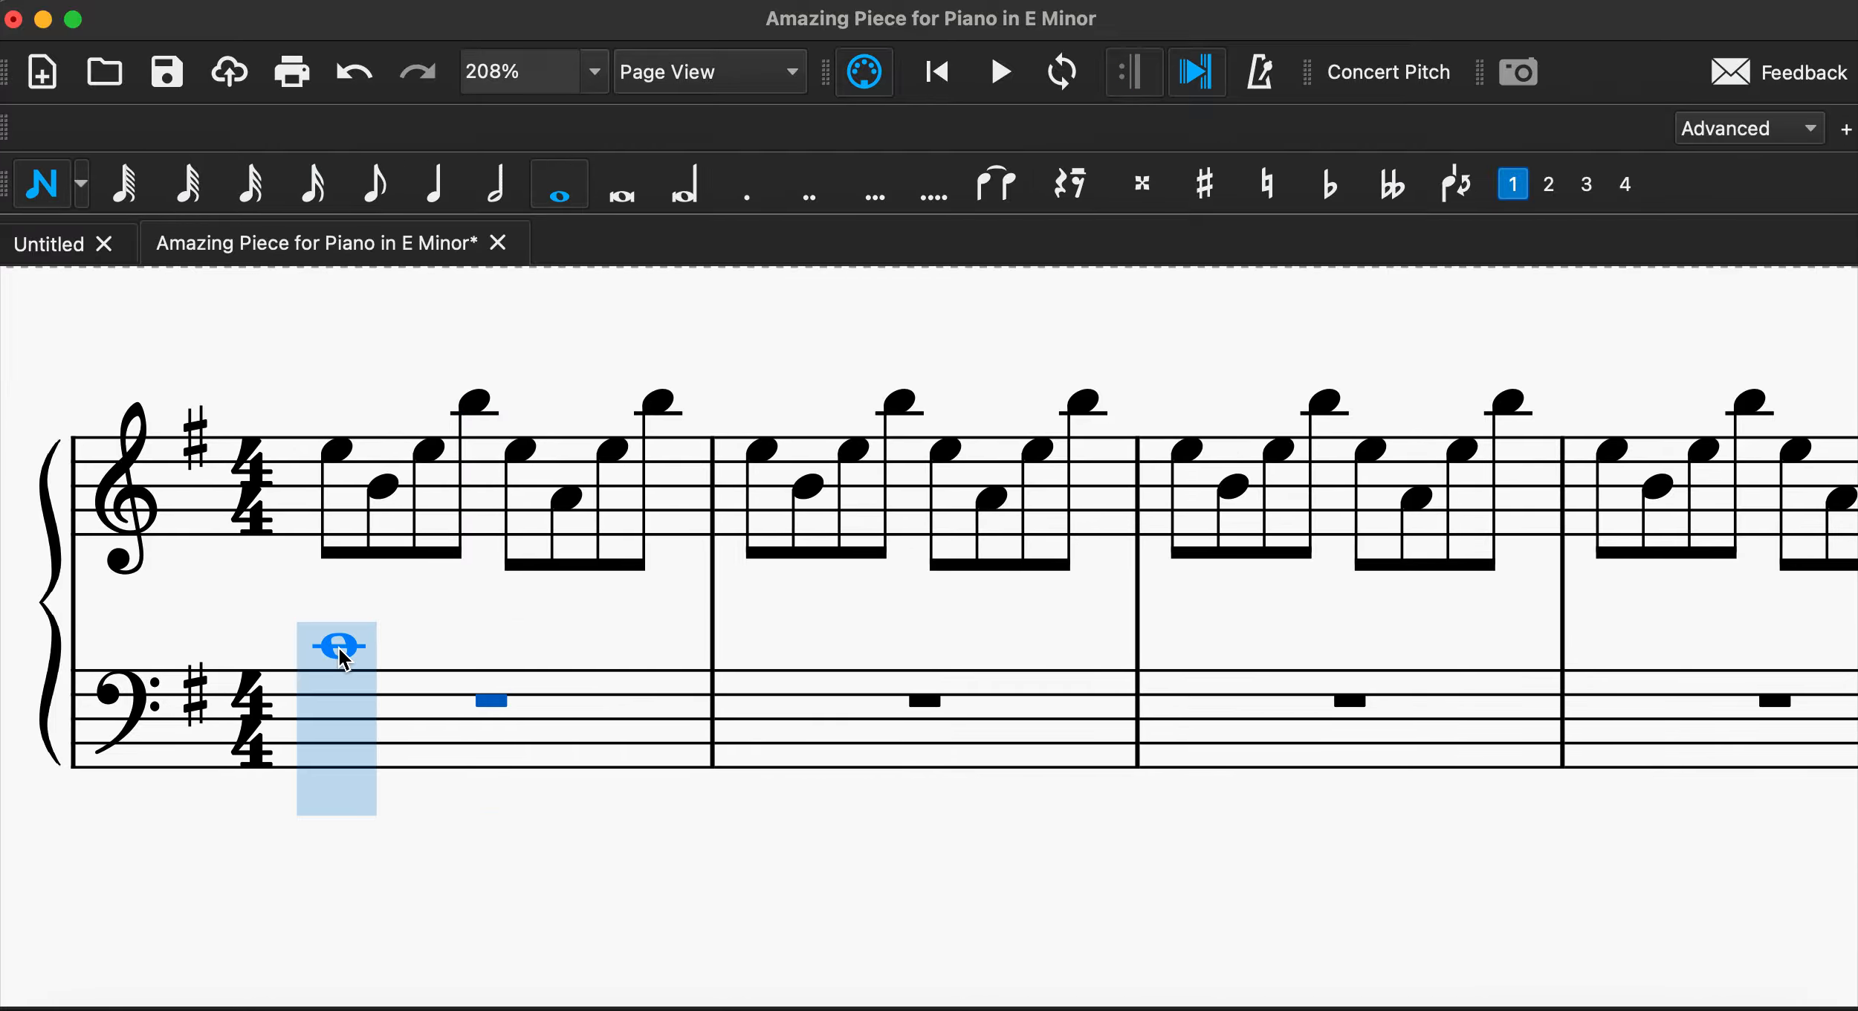
{"action": "left_click", "coordinate": [338, 791]}
{"action": "left_click", "coordinate": [341, 872], "text": "shift"}
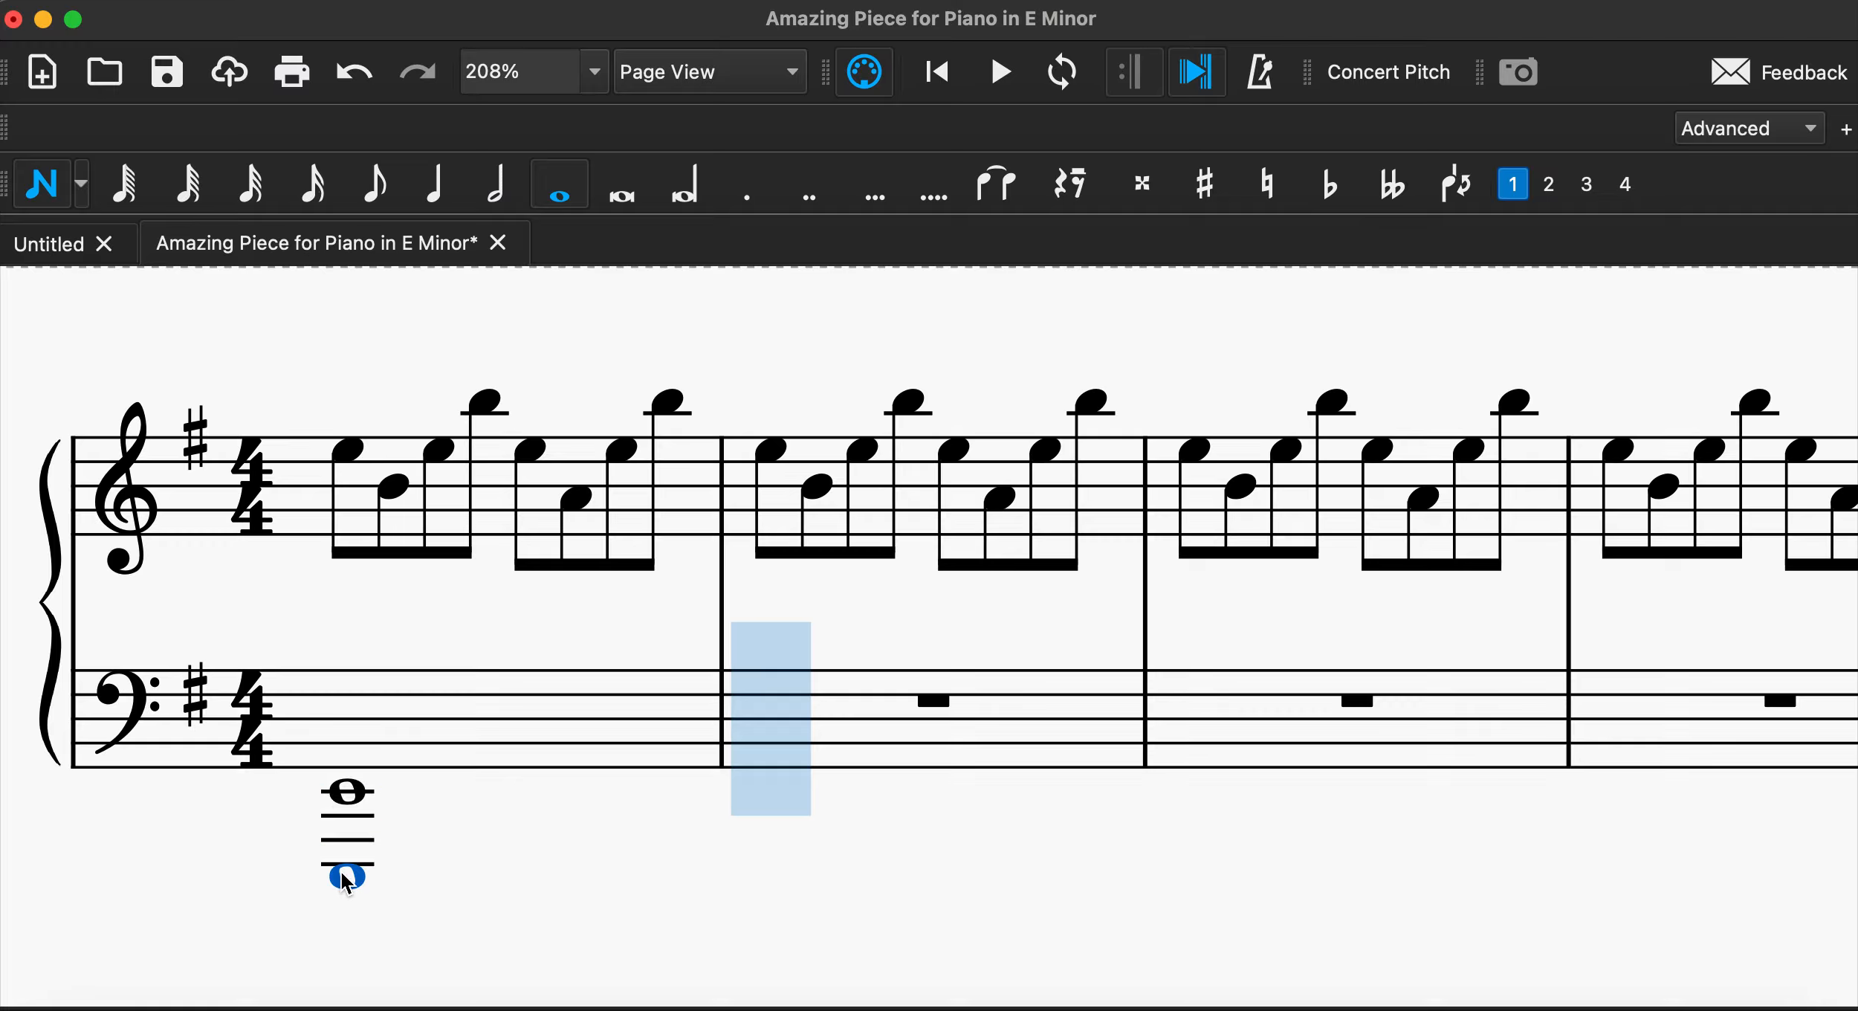
{"action": "left_click", "coordinate": [827, 766]}
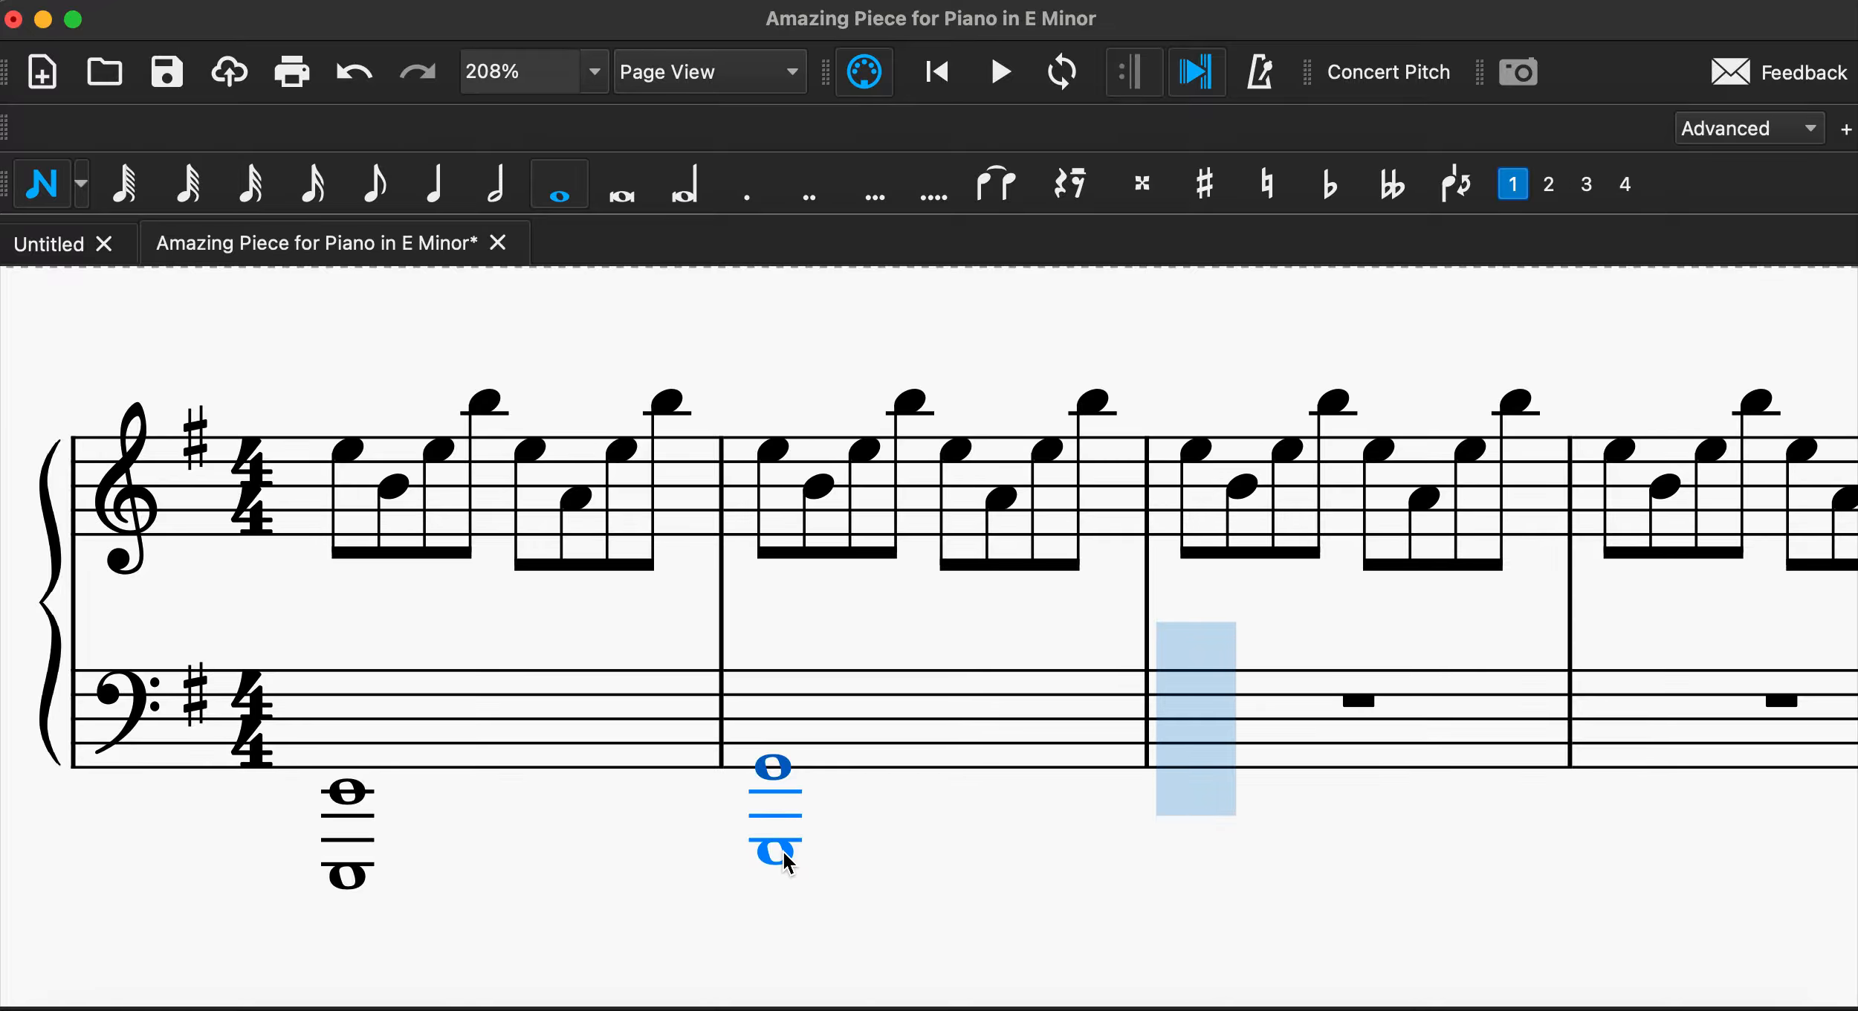
{"action": "left_click", "coordinate": [786, 862], "text": "shift"}
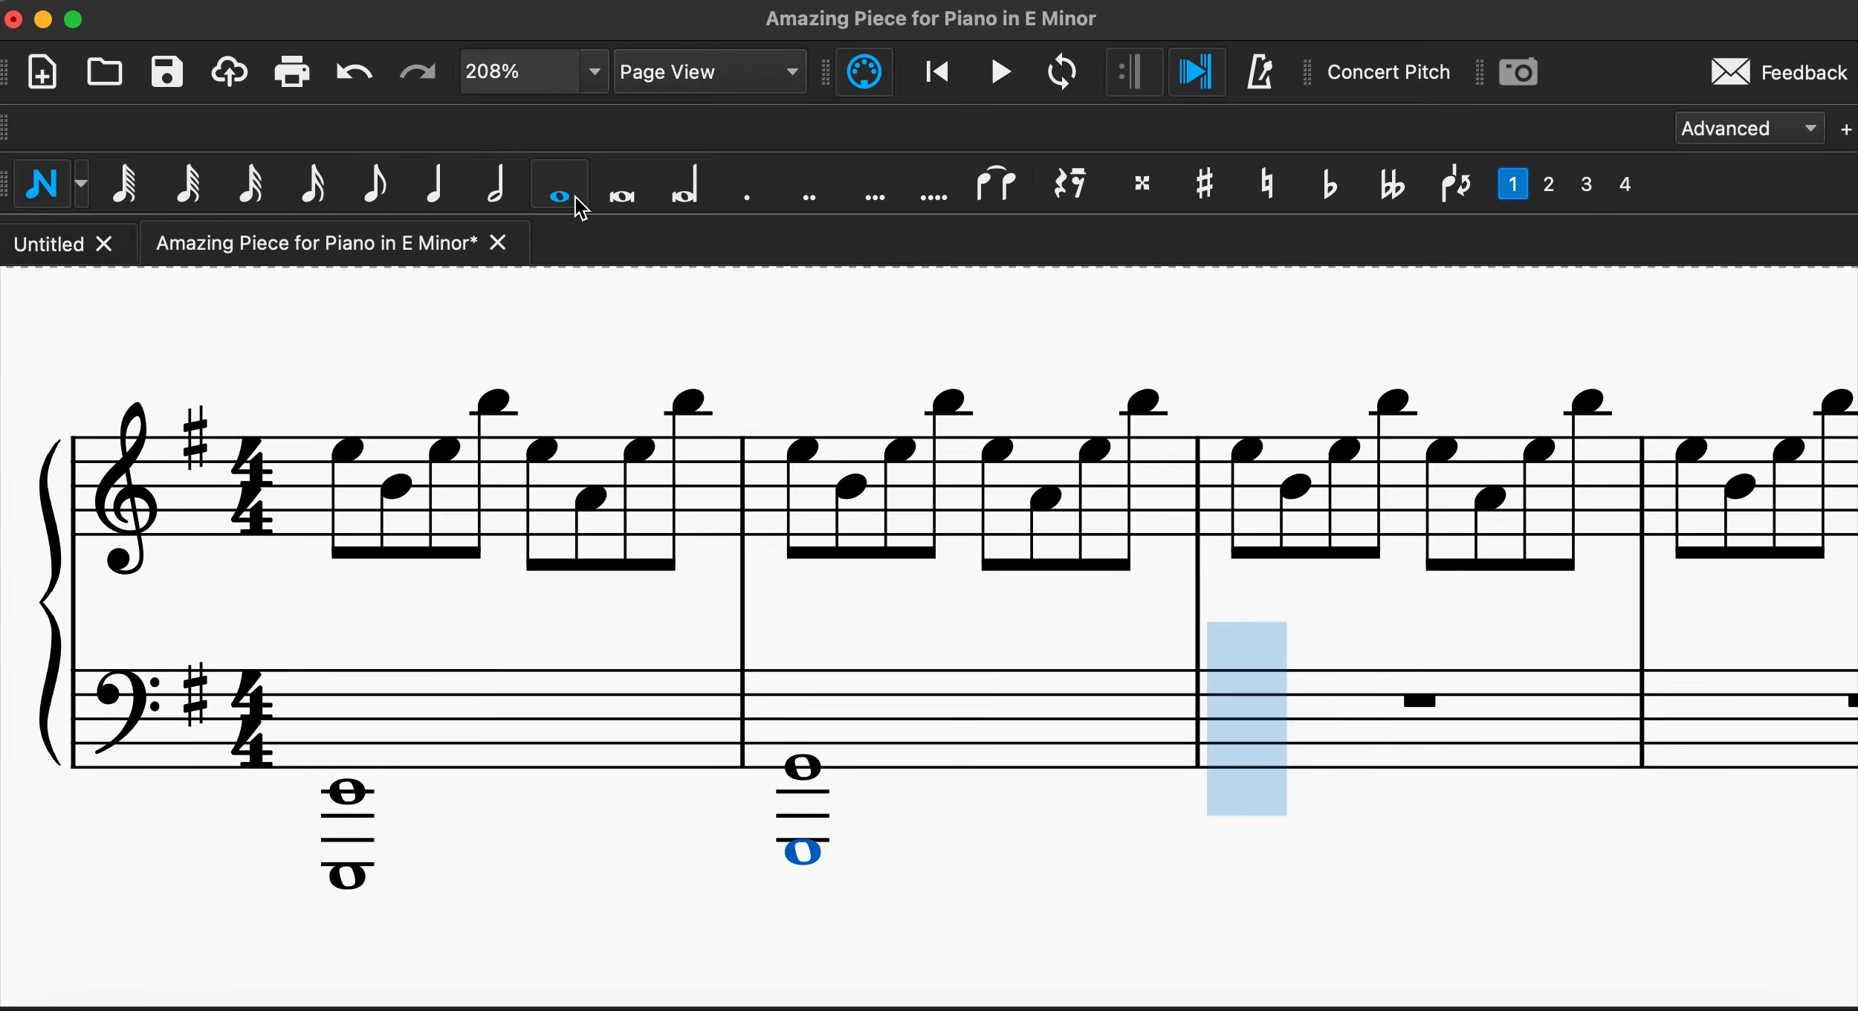
Fill bass bar 3 with two half-note octaves, A1–A2 followed by C2–C3.
{"action": "left_click", "coordinate": [497, 186]}
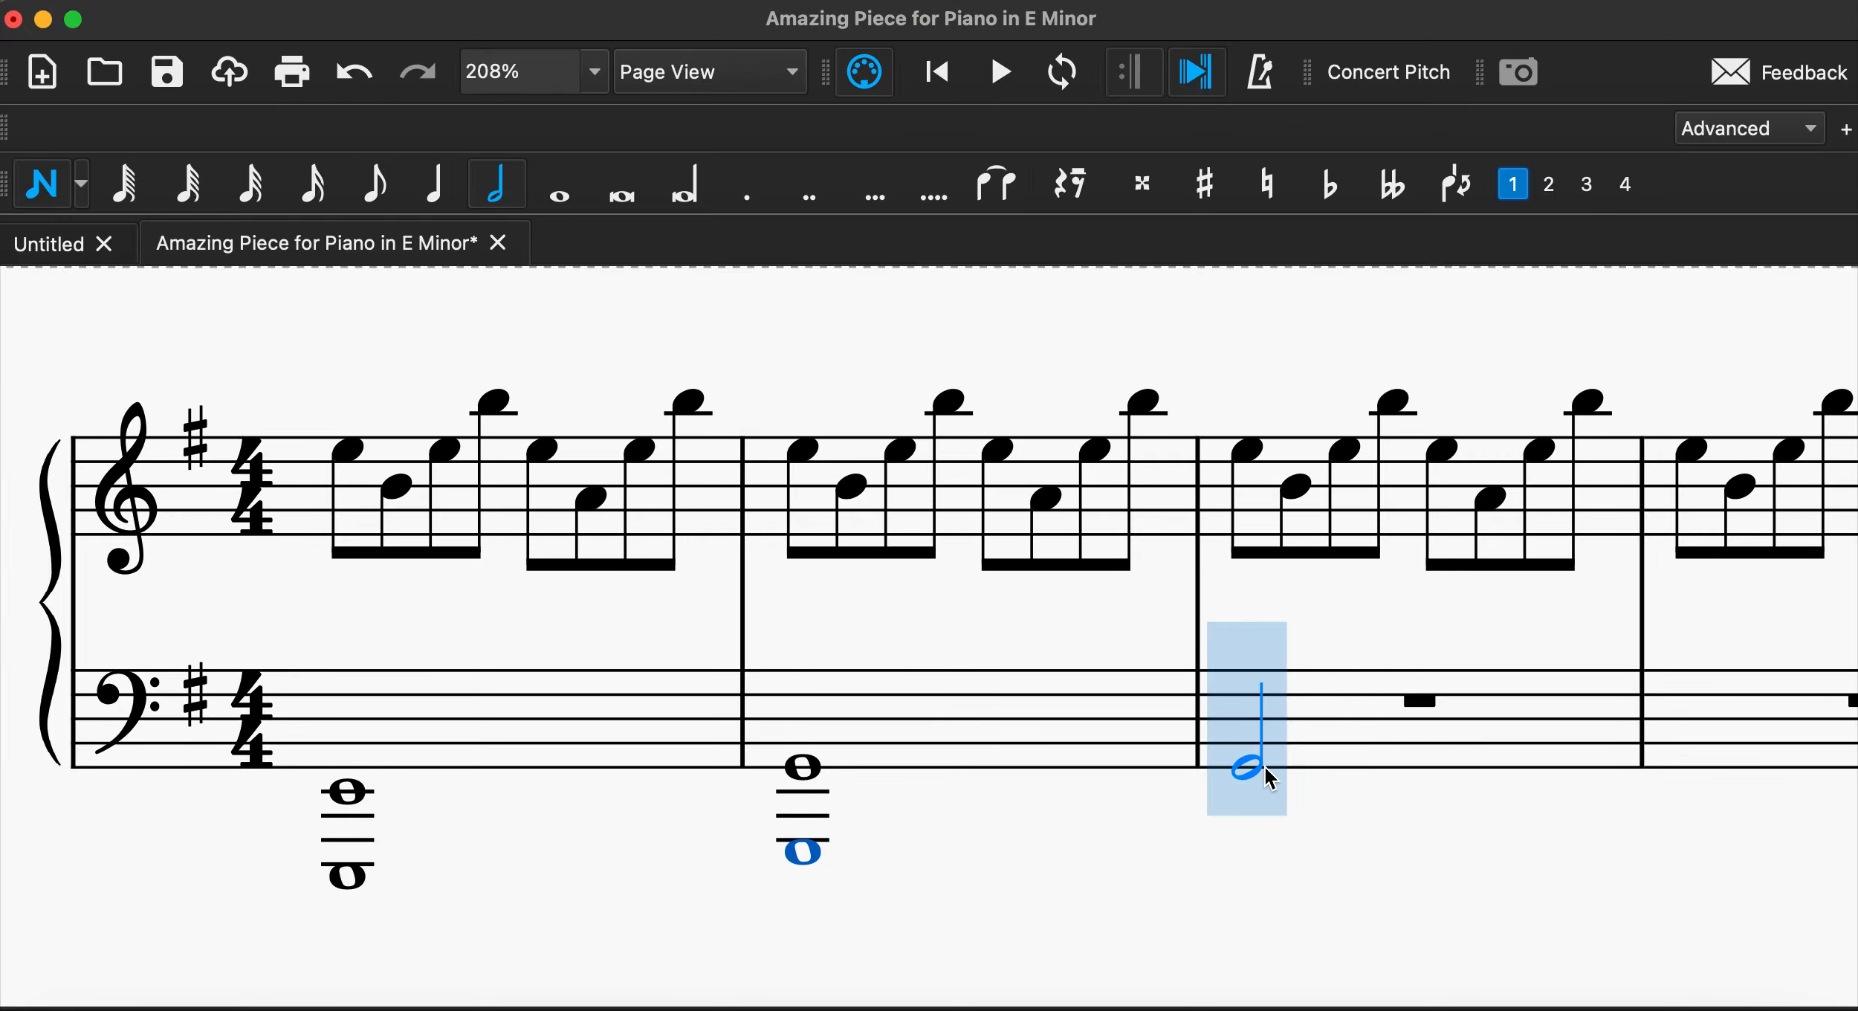
{"action": "left_click", "coordinate": [1269, 765]}
{"action": "left_click", "coordinate": [1251, 840], "text": "shift"}
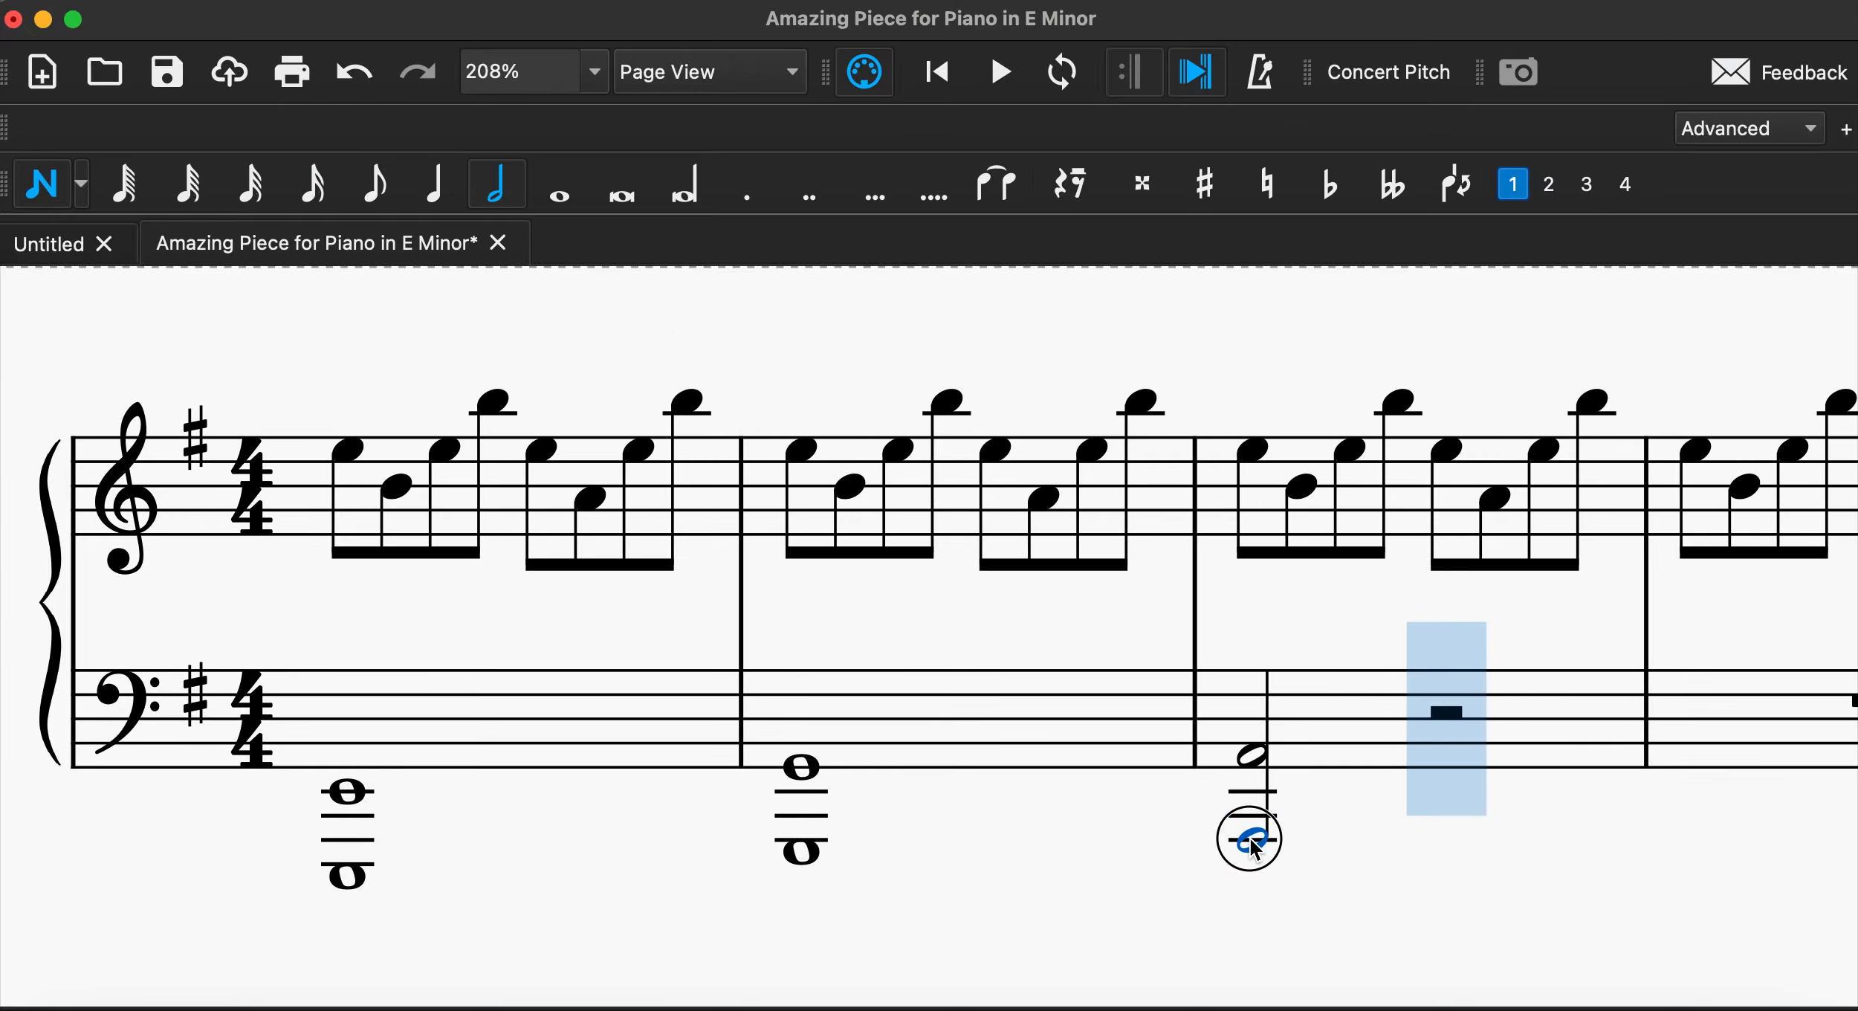
{"action": "left_click", "coordinate": [1452, 732]}
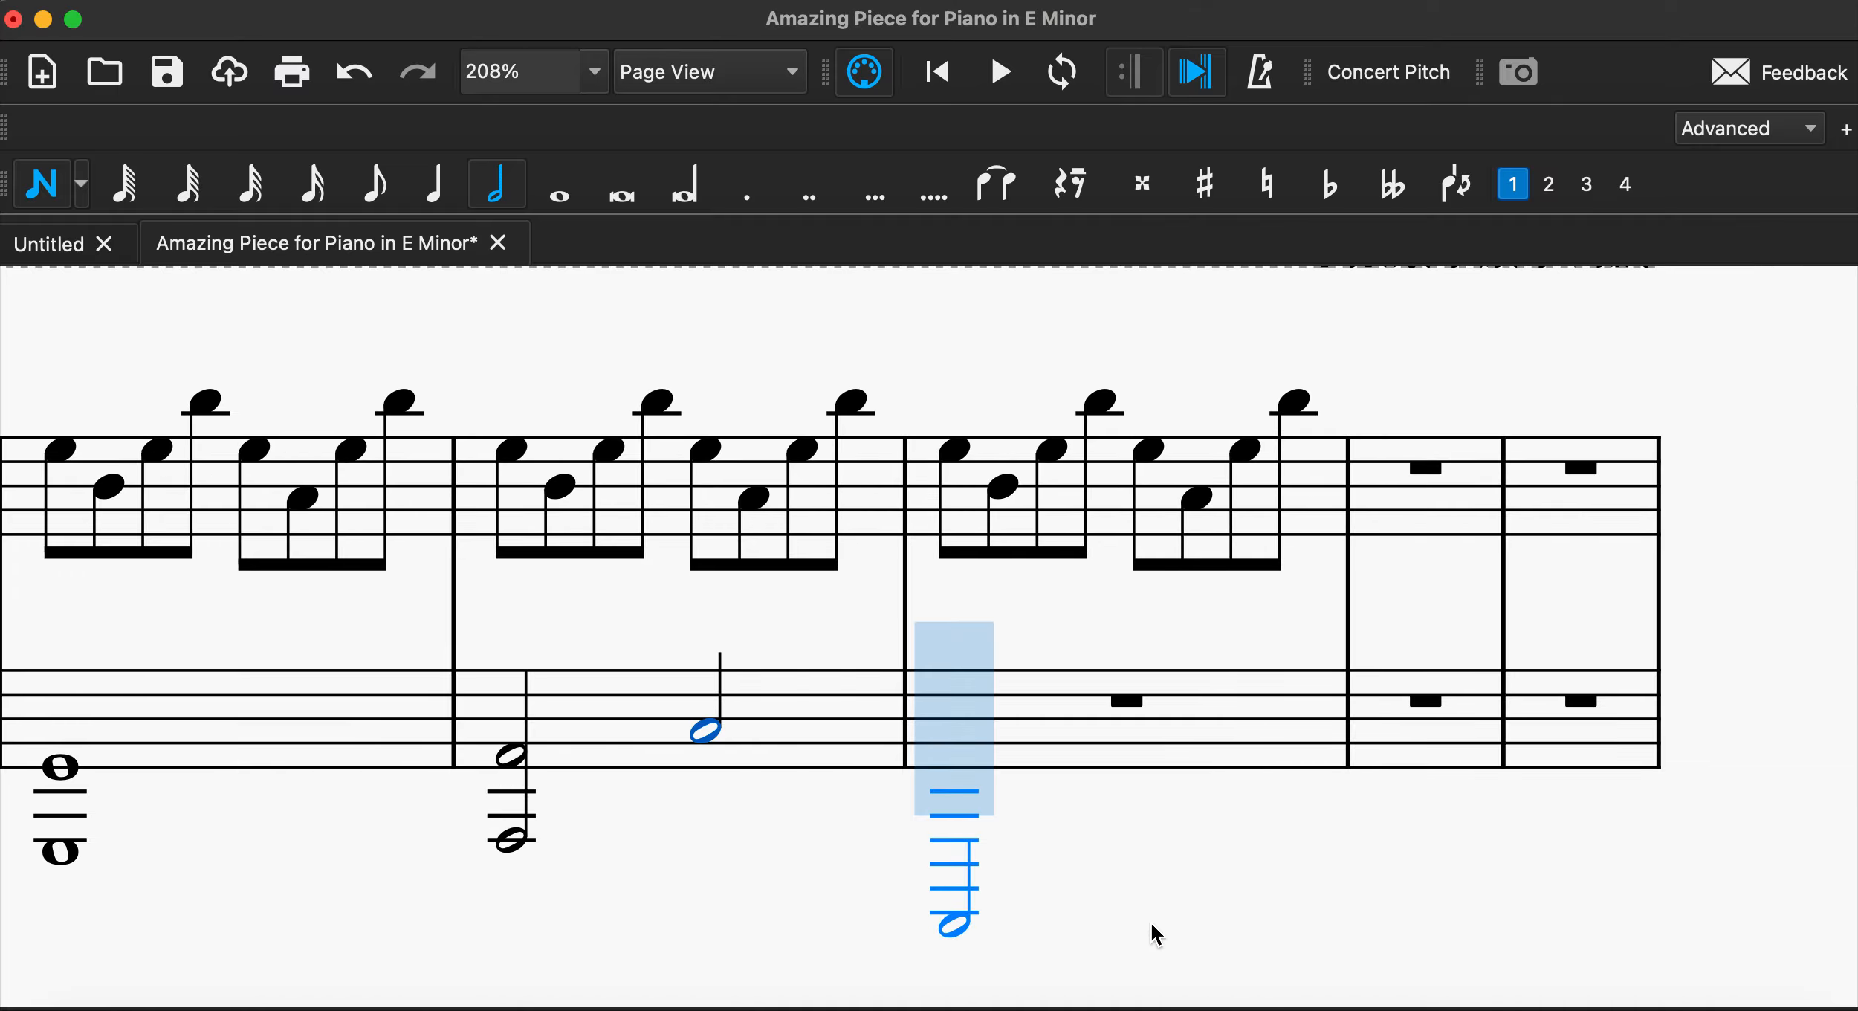
{"action": "left_click", "coordinate": [767, 815], "text": "shift"}
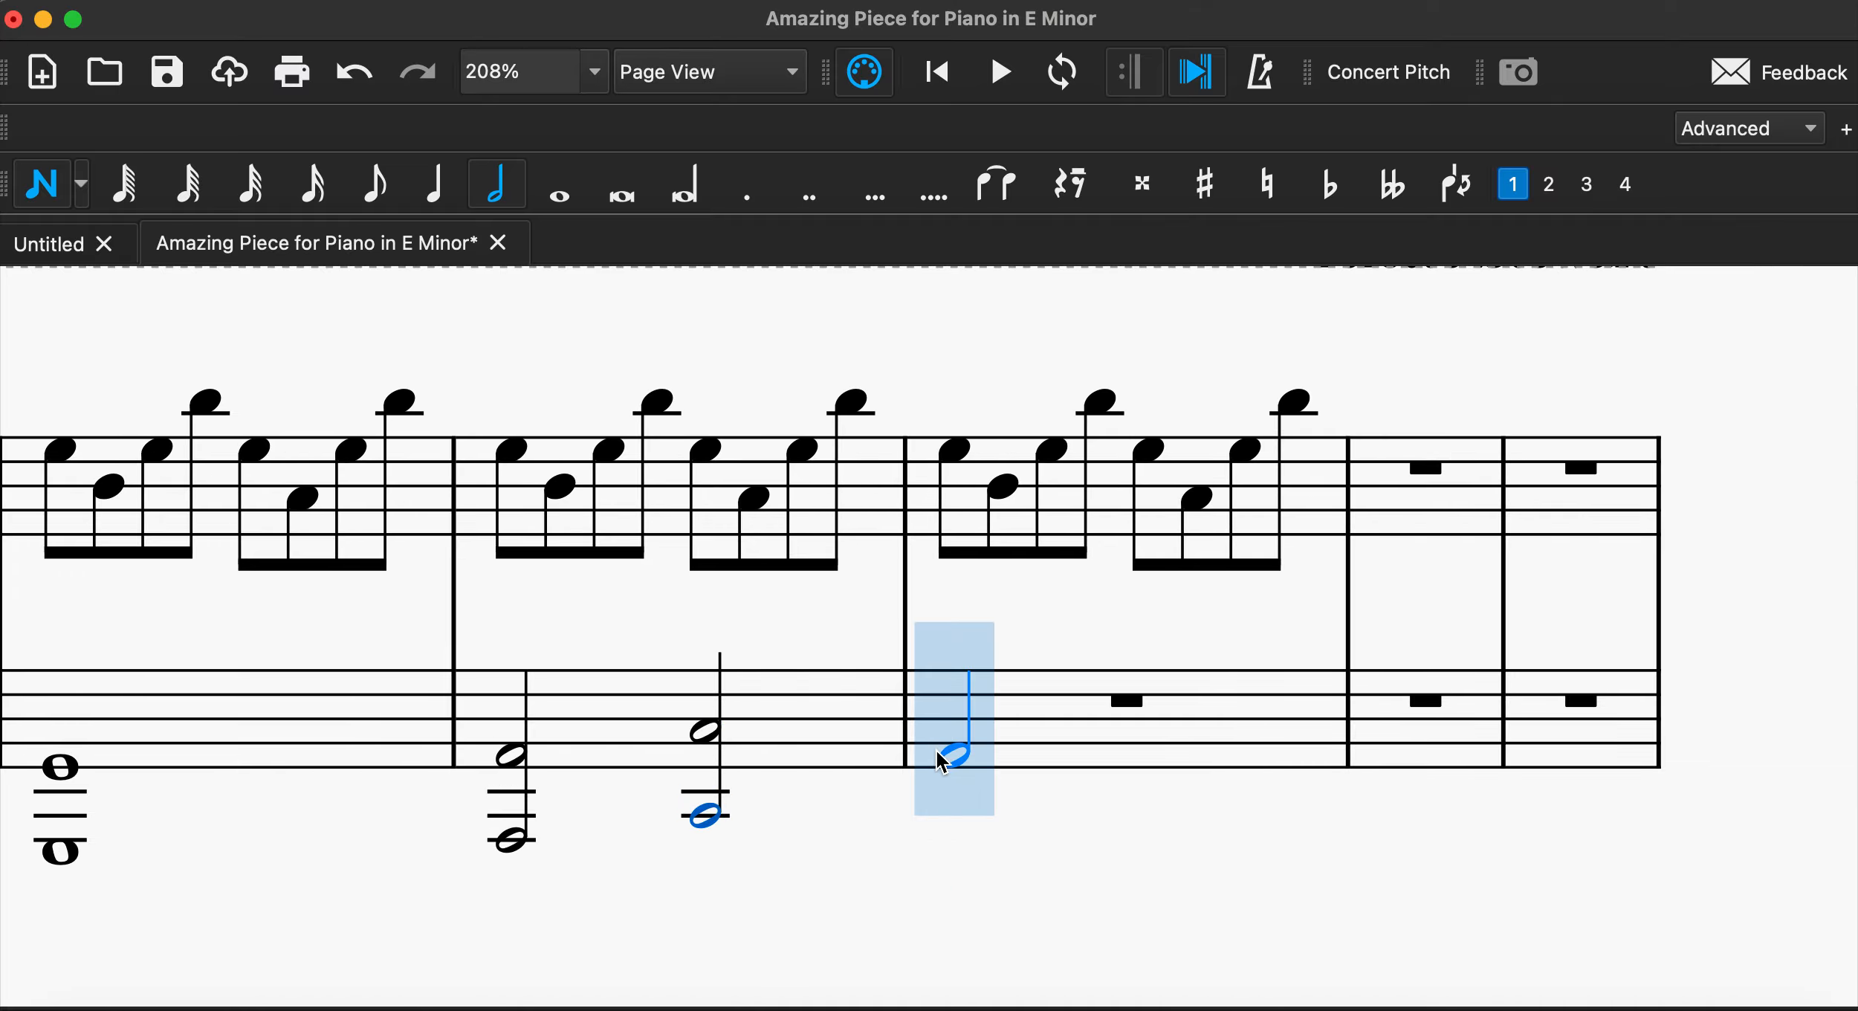
Fill bass bar 4 with two B1–B2 half-note octaves and leave note input.
{"action": "left_click", "coordinate": [952, 743]}
{"action": "left_click", "coordinate": [954, 816], "text": "shift"}
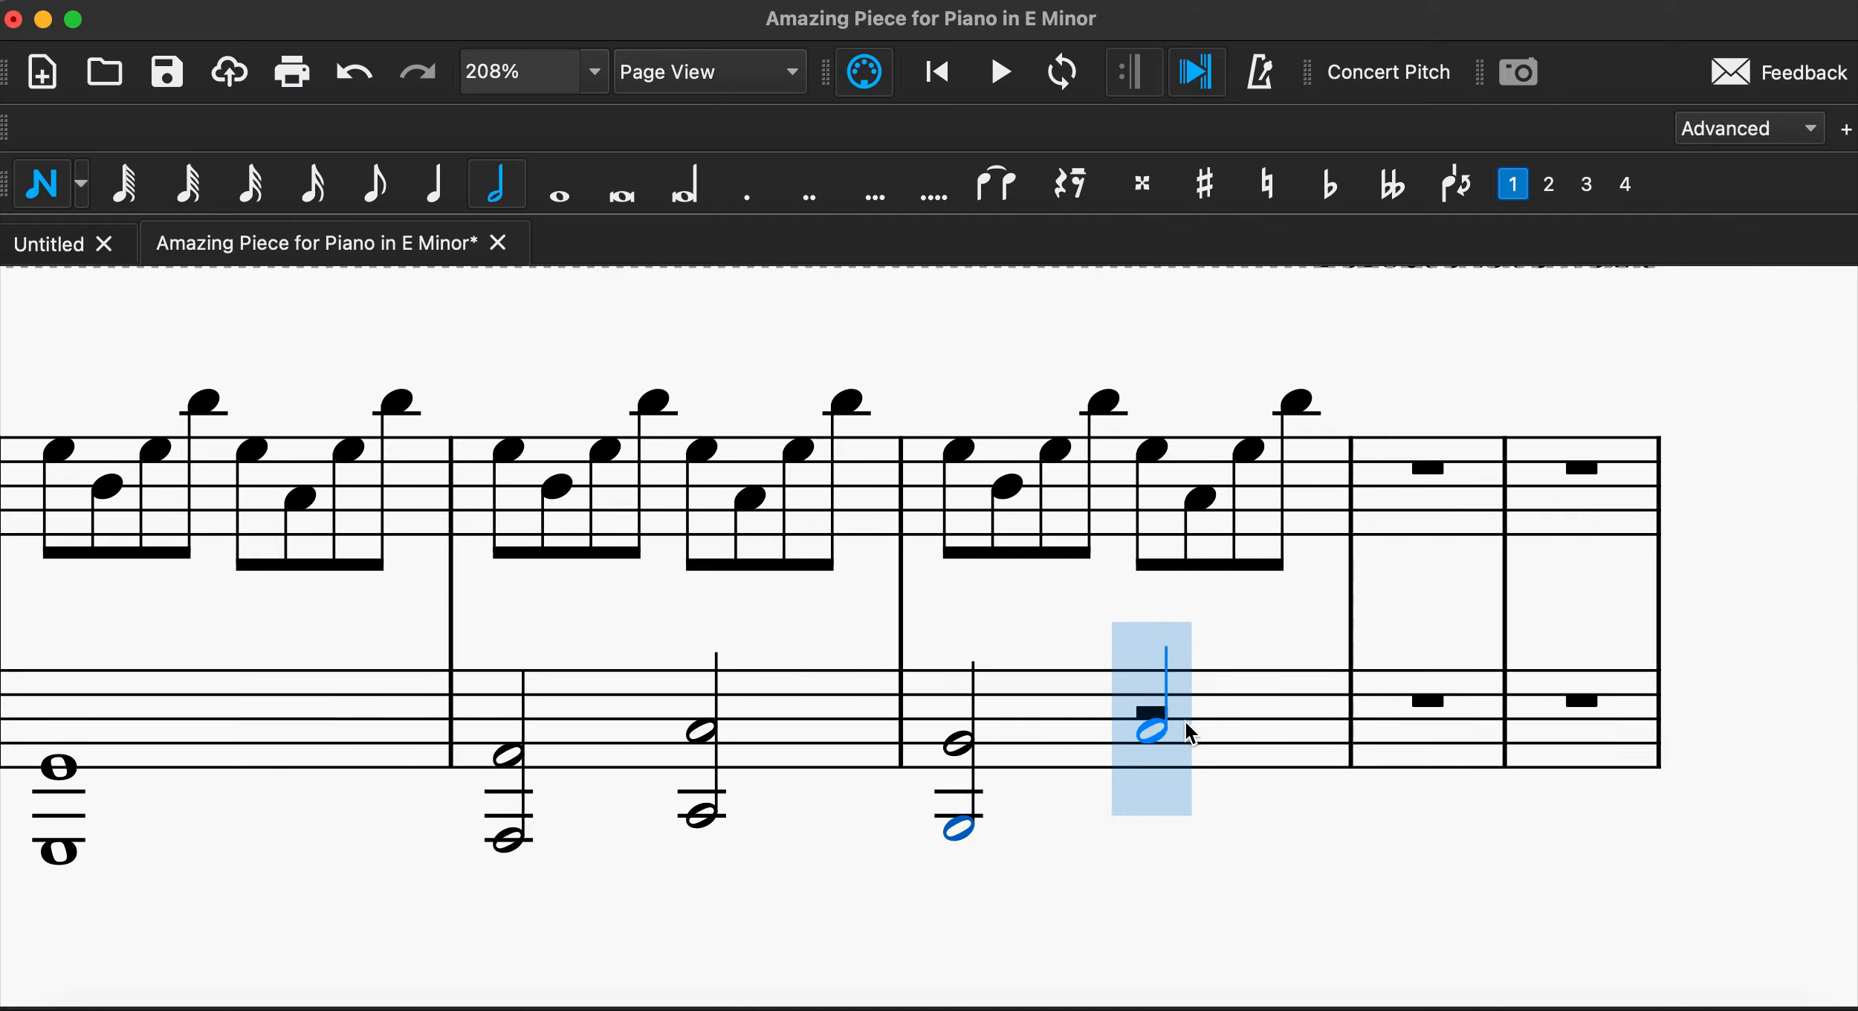
{"action": "left_click", "coordinate": [1159, 743]}
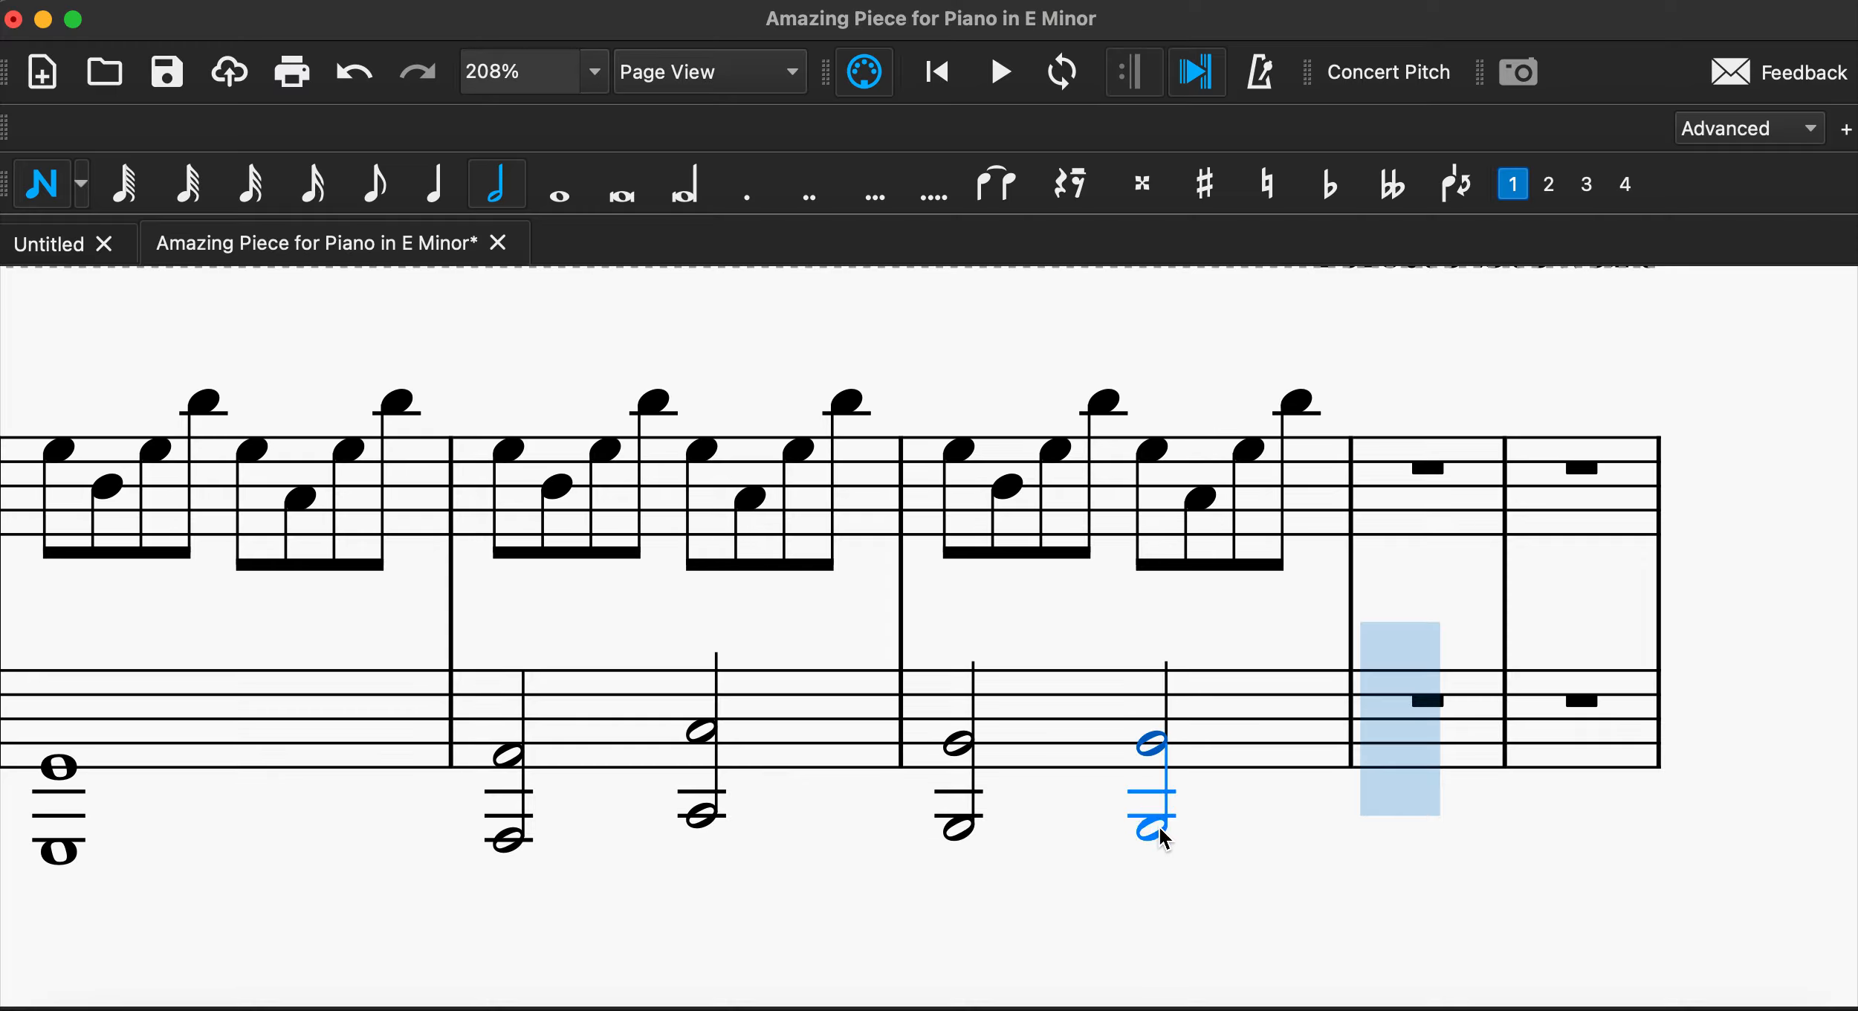
{"action": "left_click", "coordinate": [1163, 834], "text": "shift"}
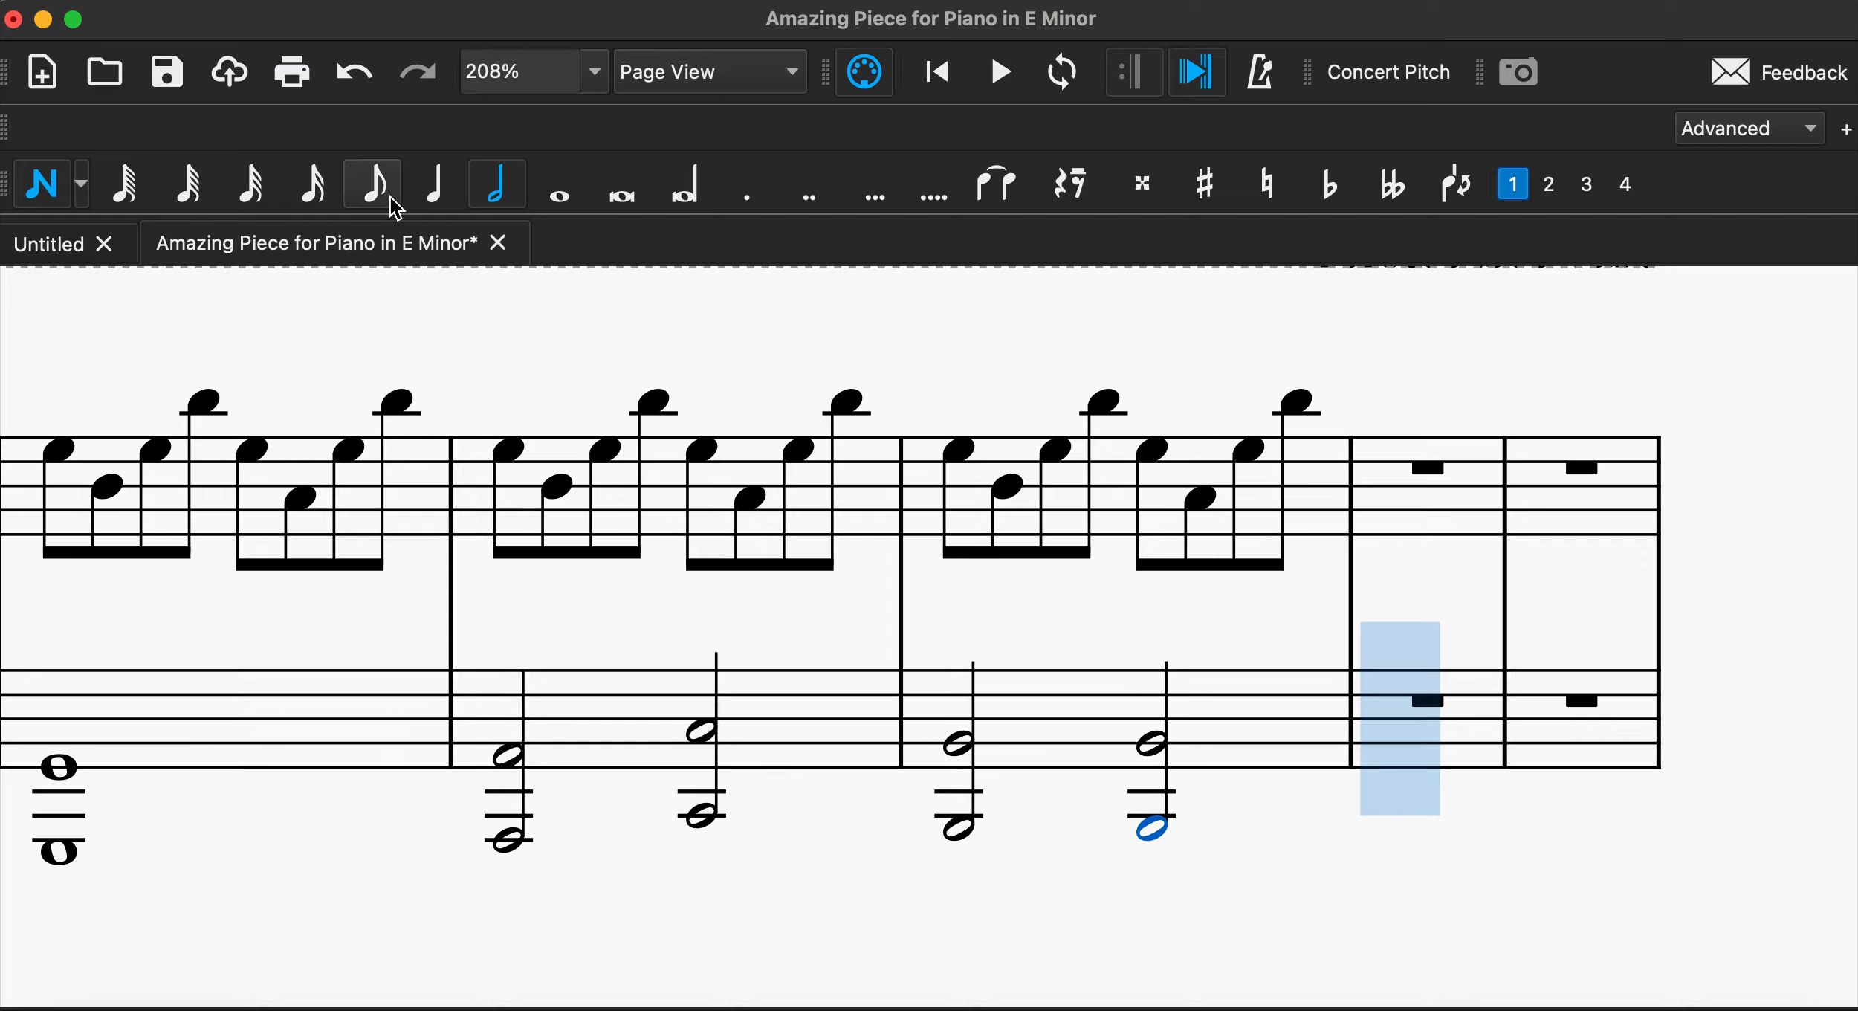
{"action": "key", "text": "Escape"}
{"action": "key", "text": "Escape"}
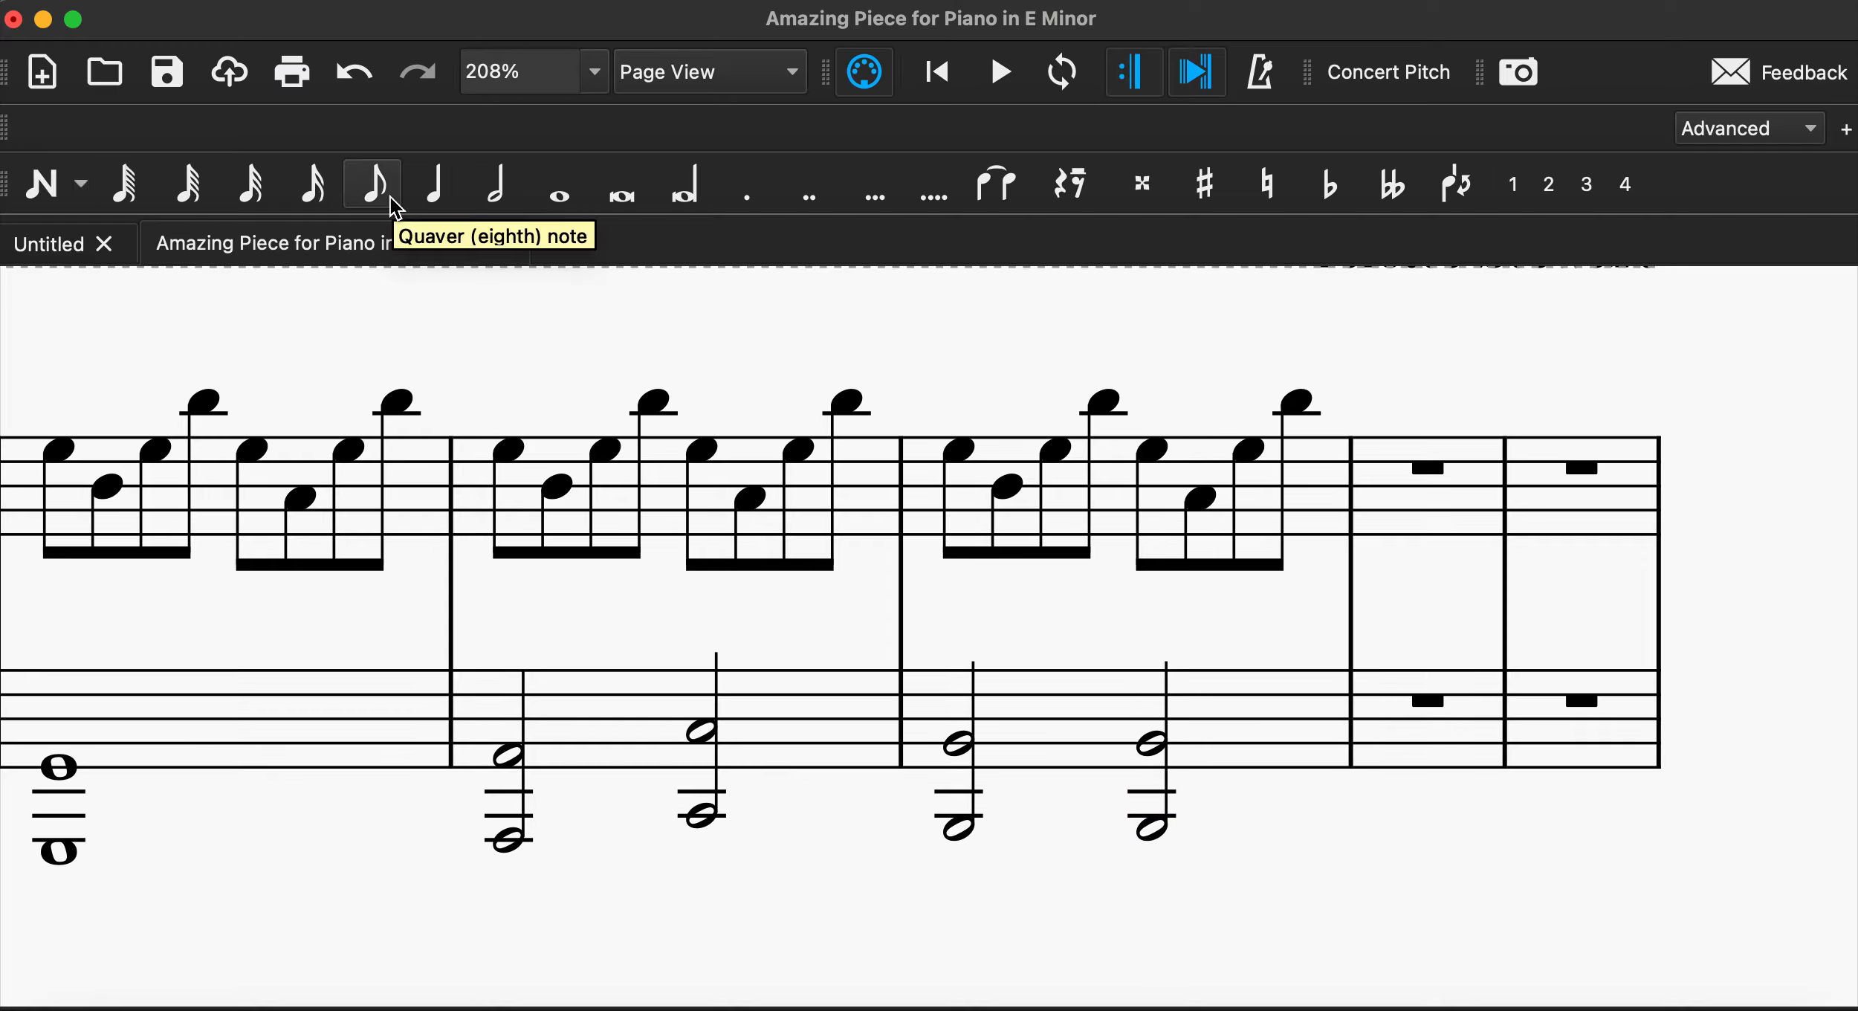
Add an octave-below (8vb) line from the Master Palette to the second half-note octave in bass bar 4.
{"action": "left_click", "coordinate": [1154, 743]}
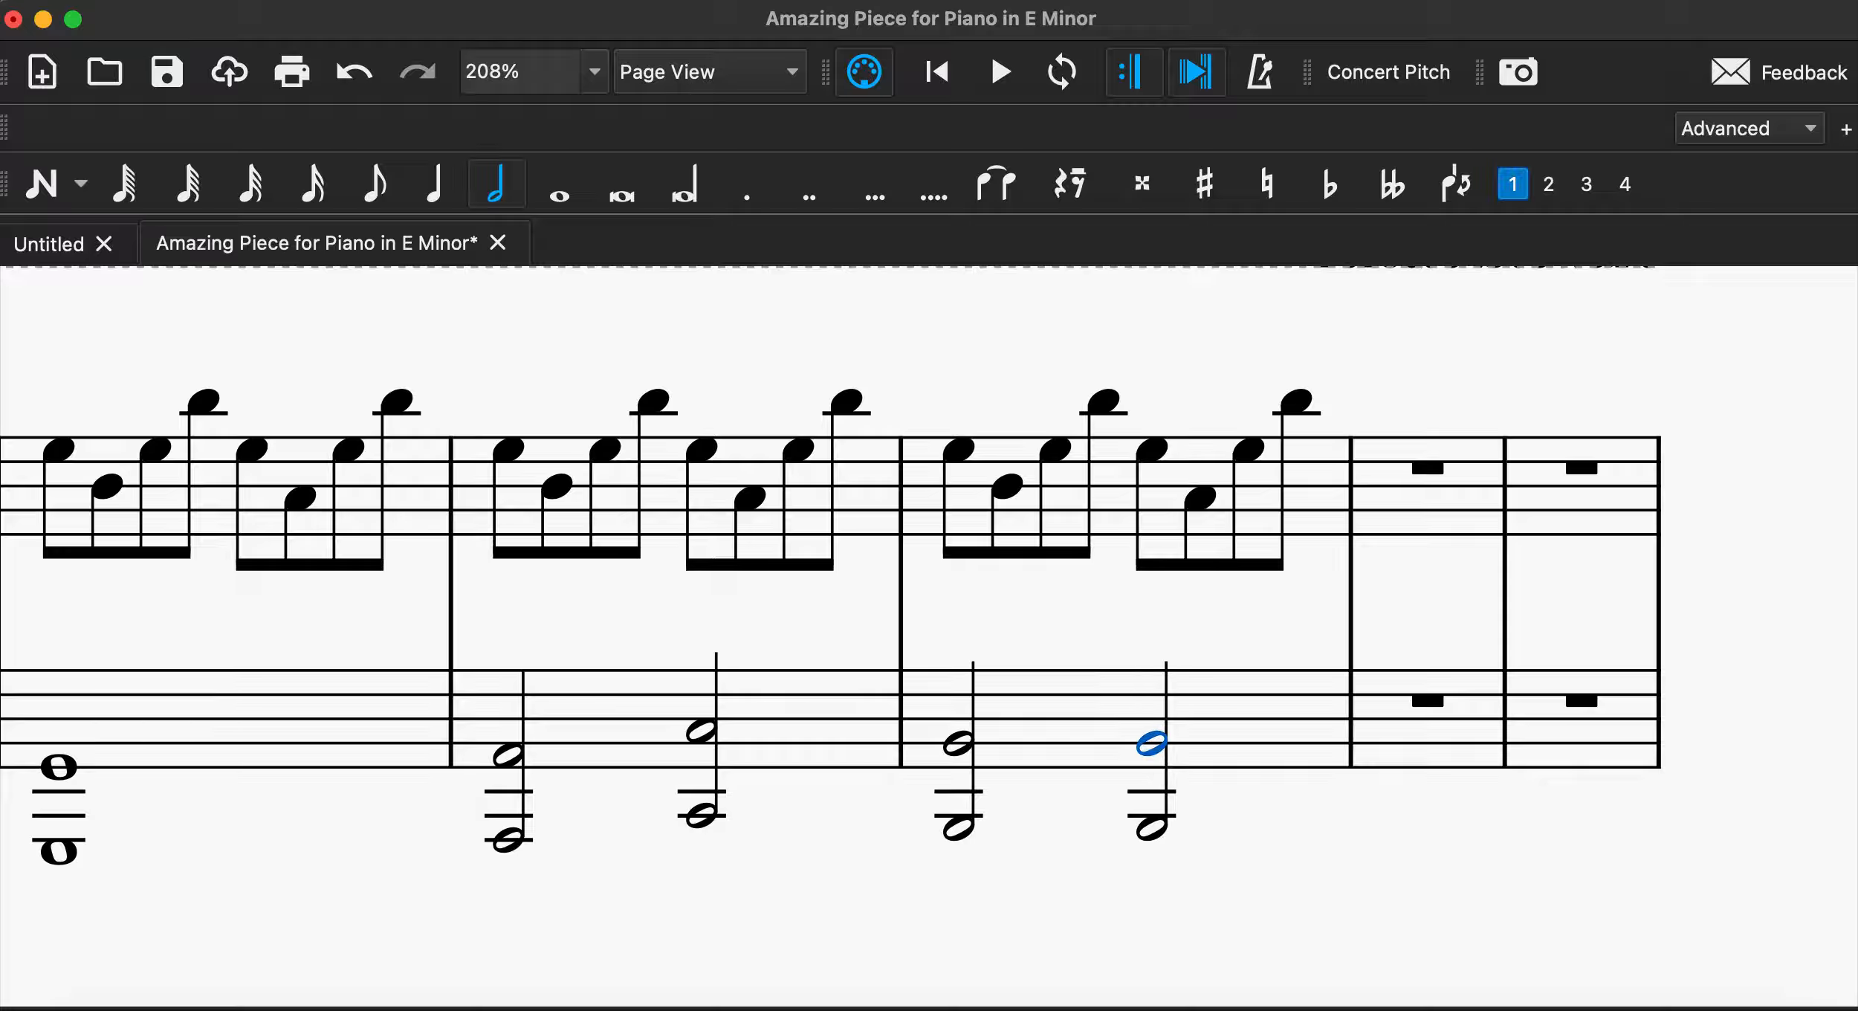
{"action": "left_click", "coordinate": [324, 2]}
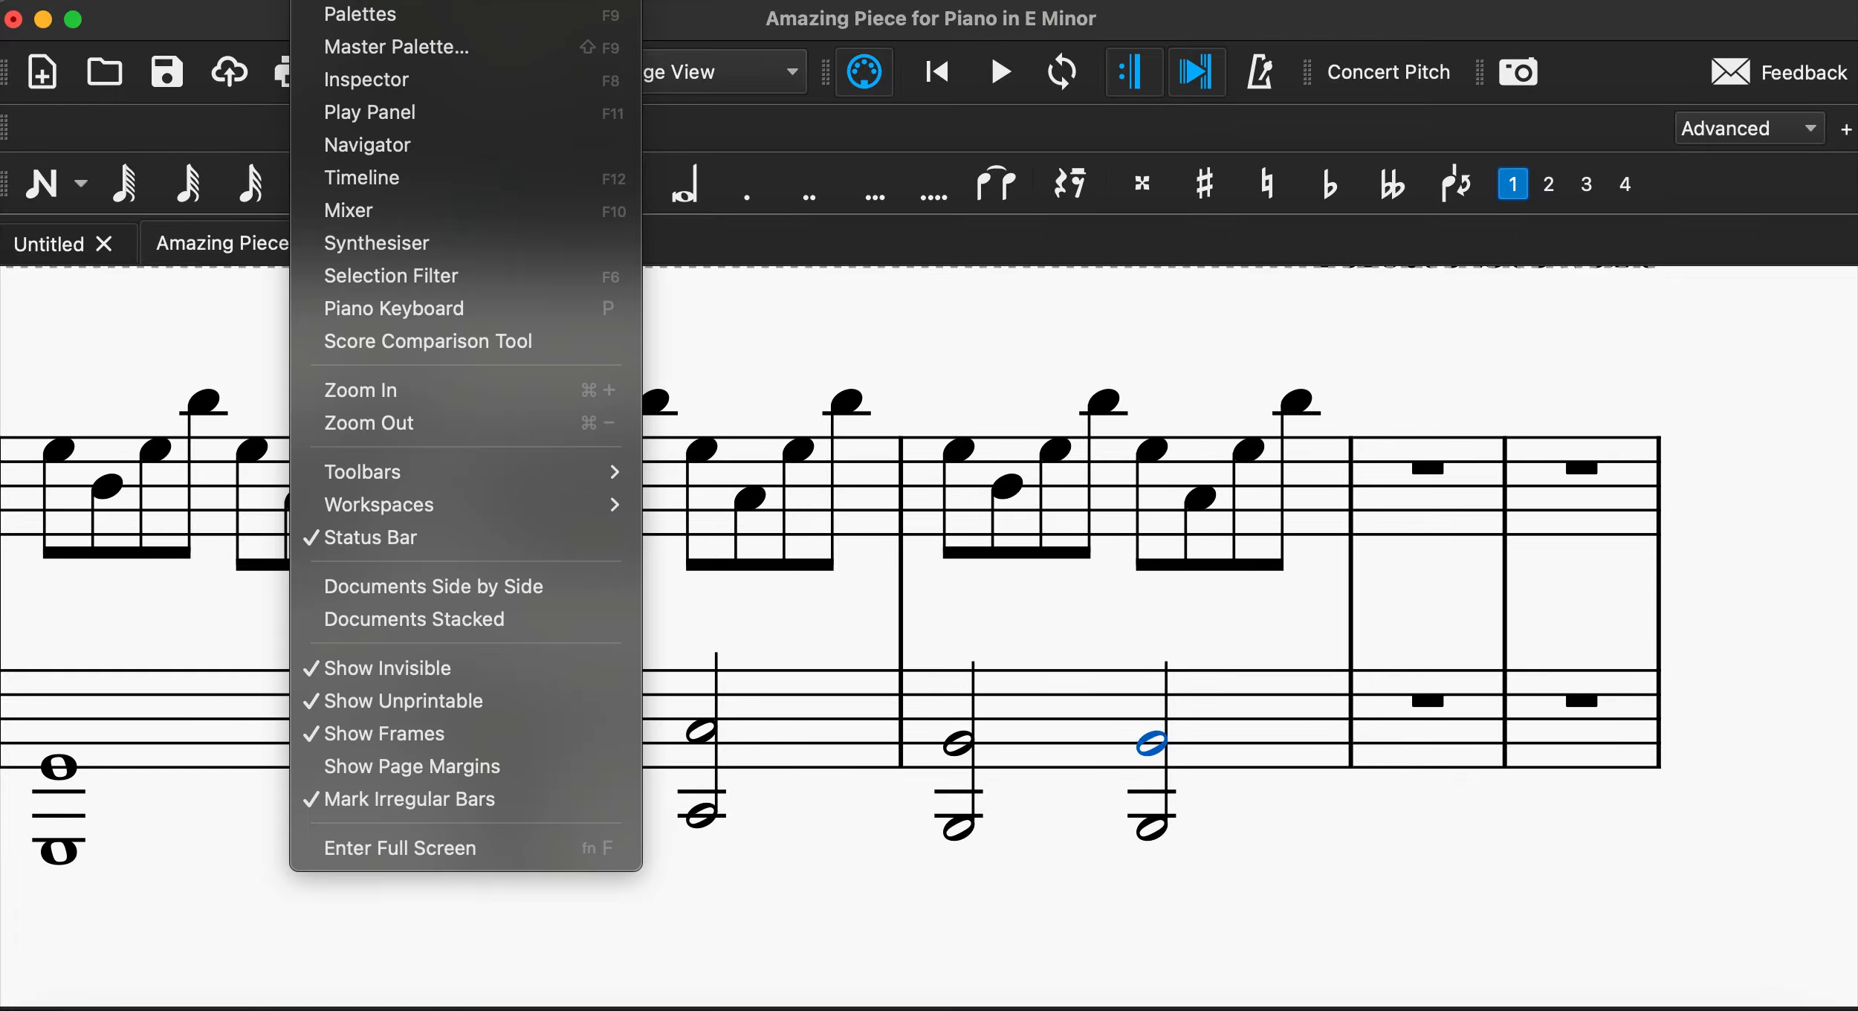
{"action": "left_click", "coordinate": [368, 46]}
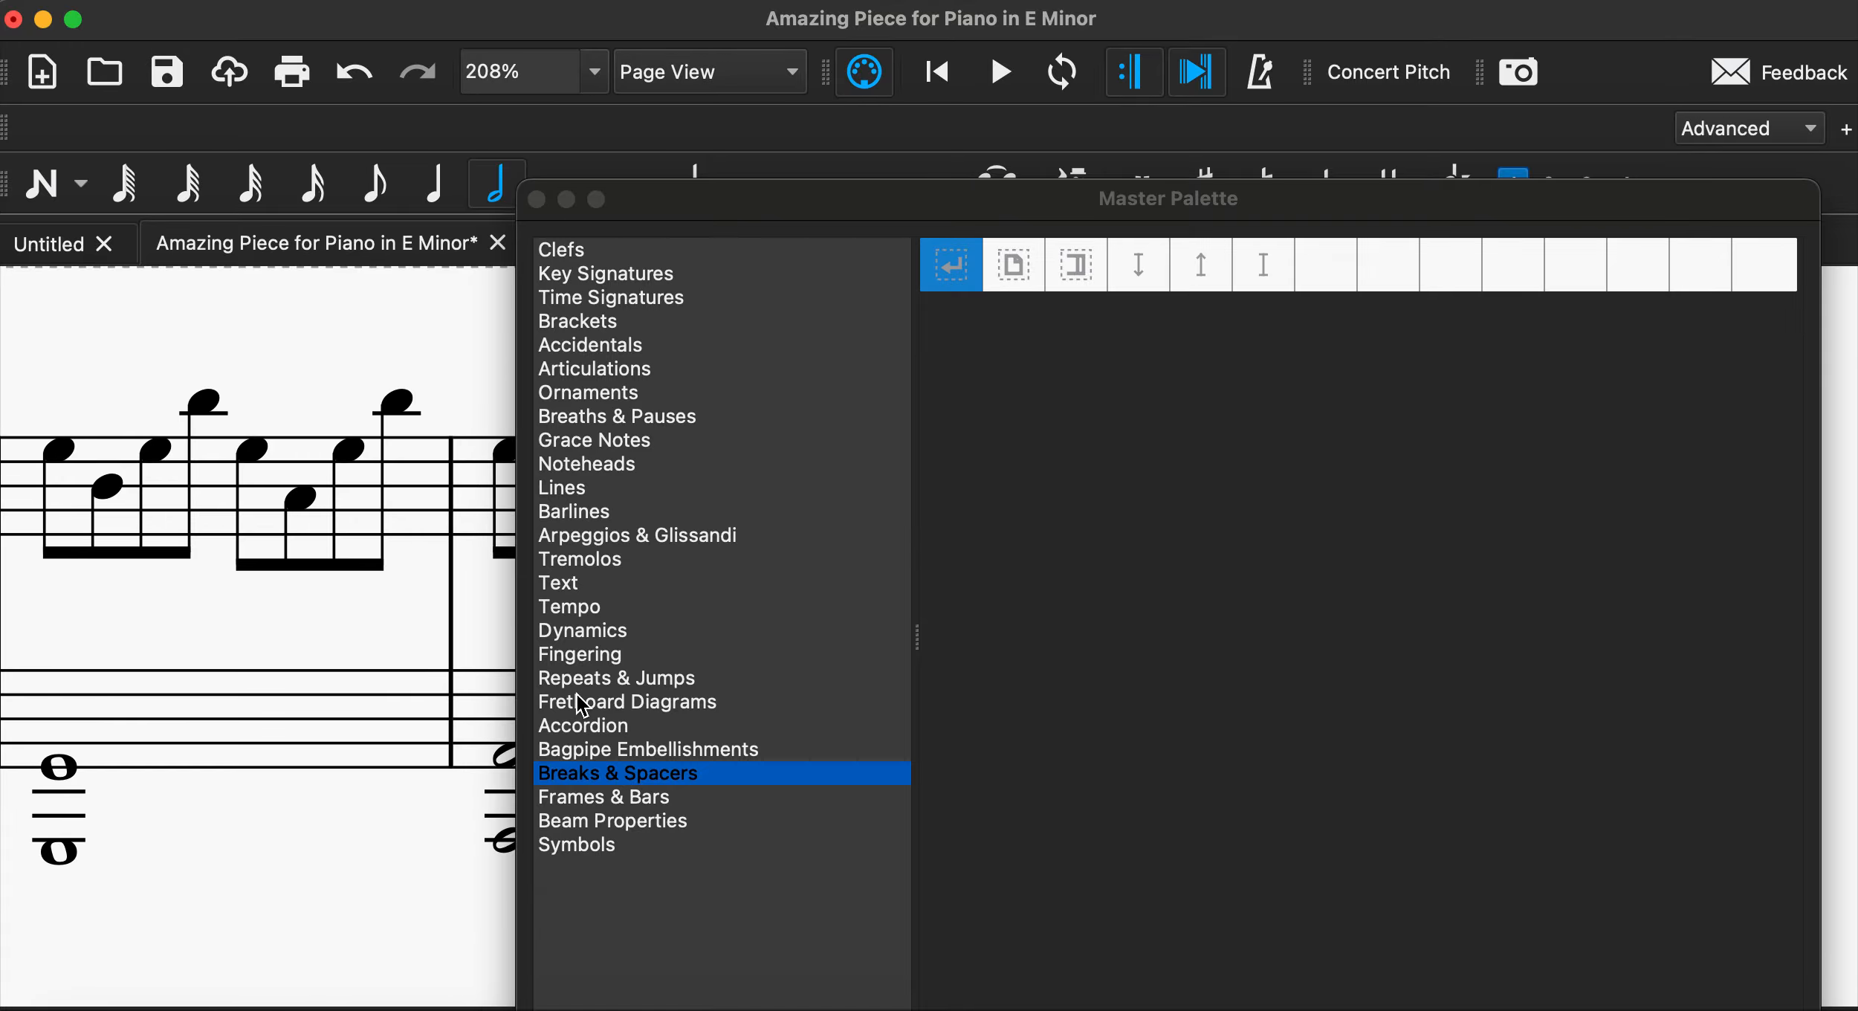
{"action": "left_click", "coordinate": [583, 486]}
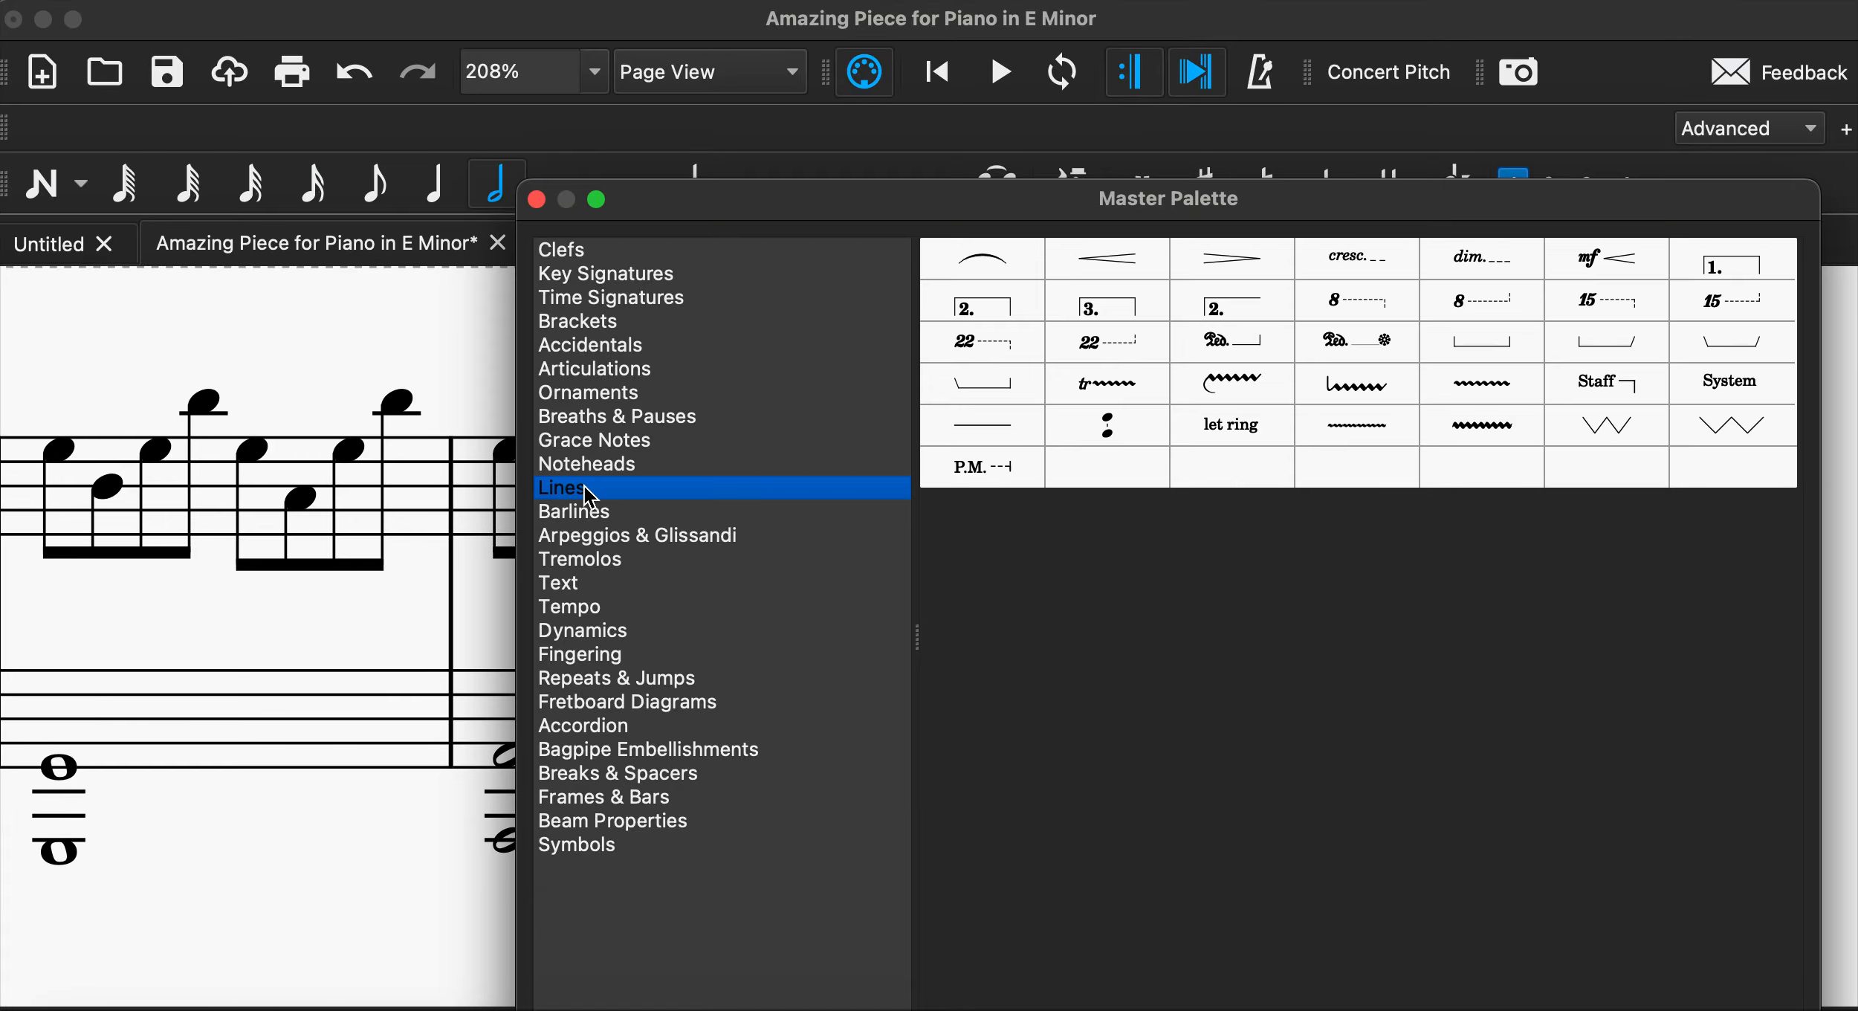
{"action": "double_click", "coordinate": [1461, 321]}
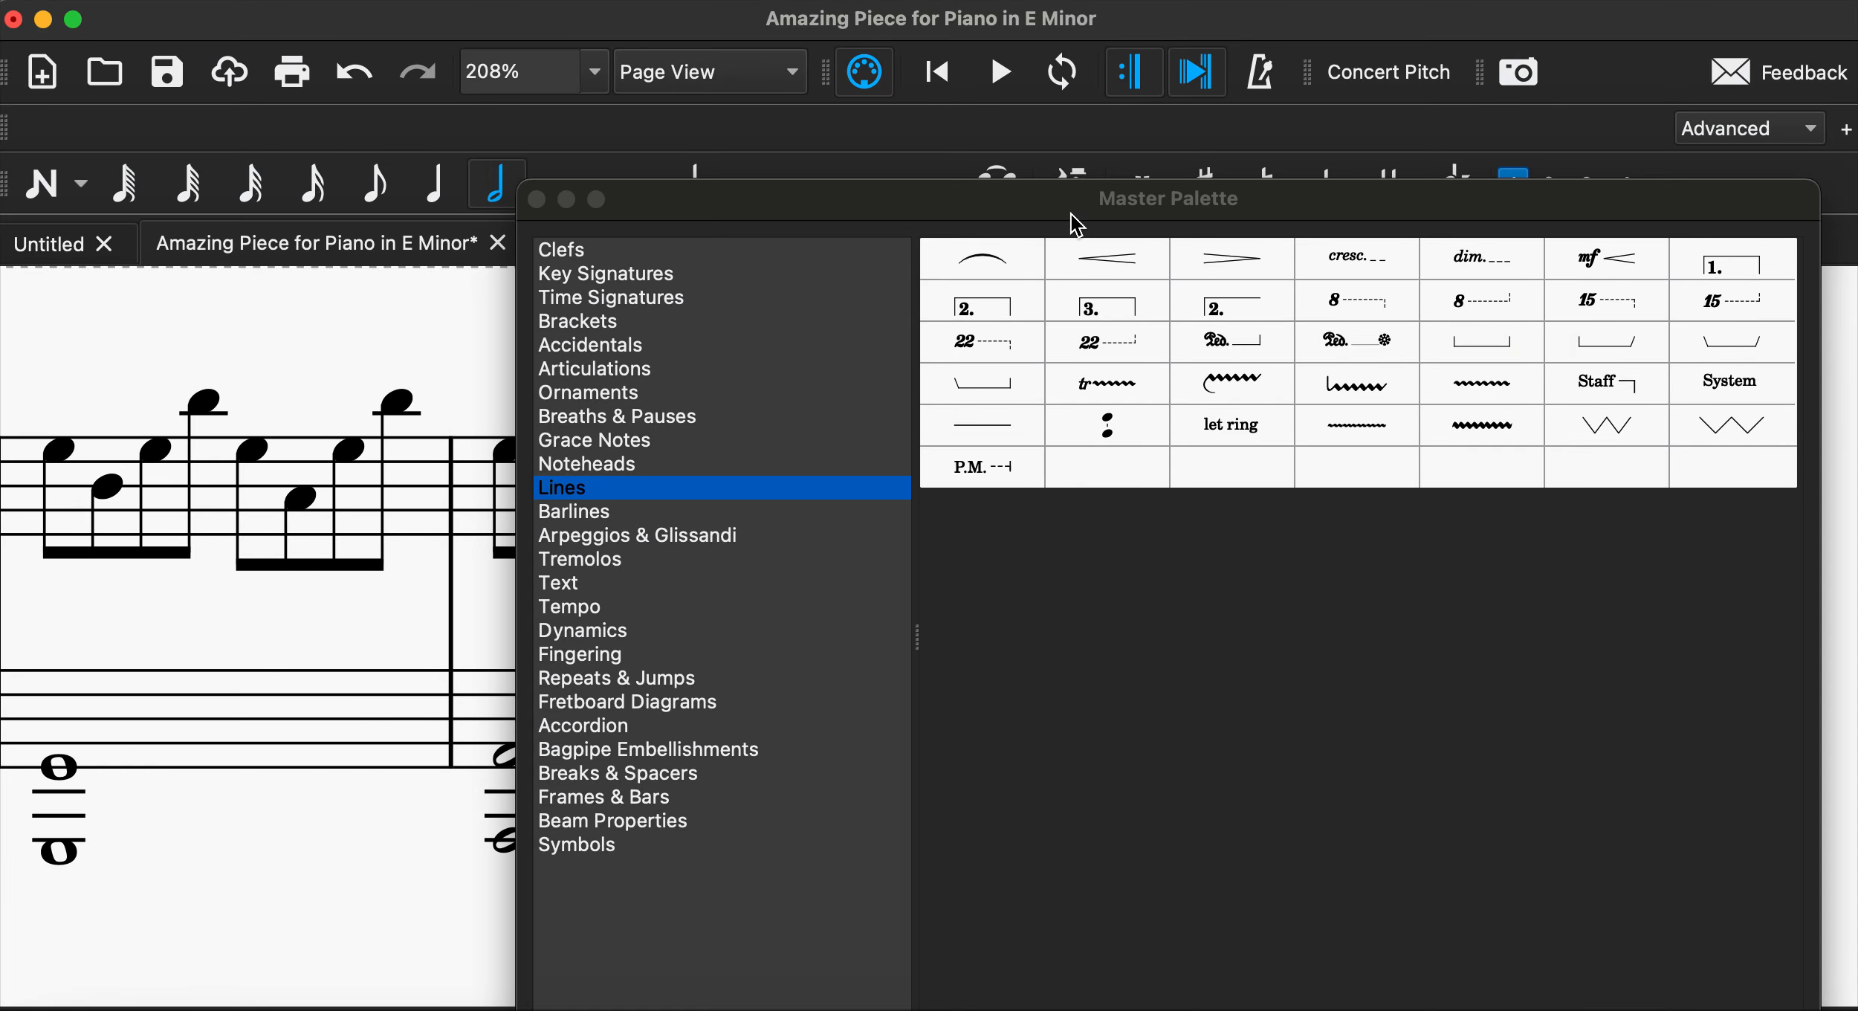
{"action": "left_click_drag", "start_coordinate": [1070, 216], "coordinate": [743, 1007]}
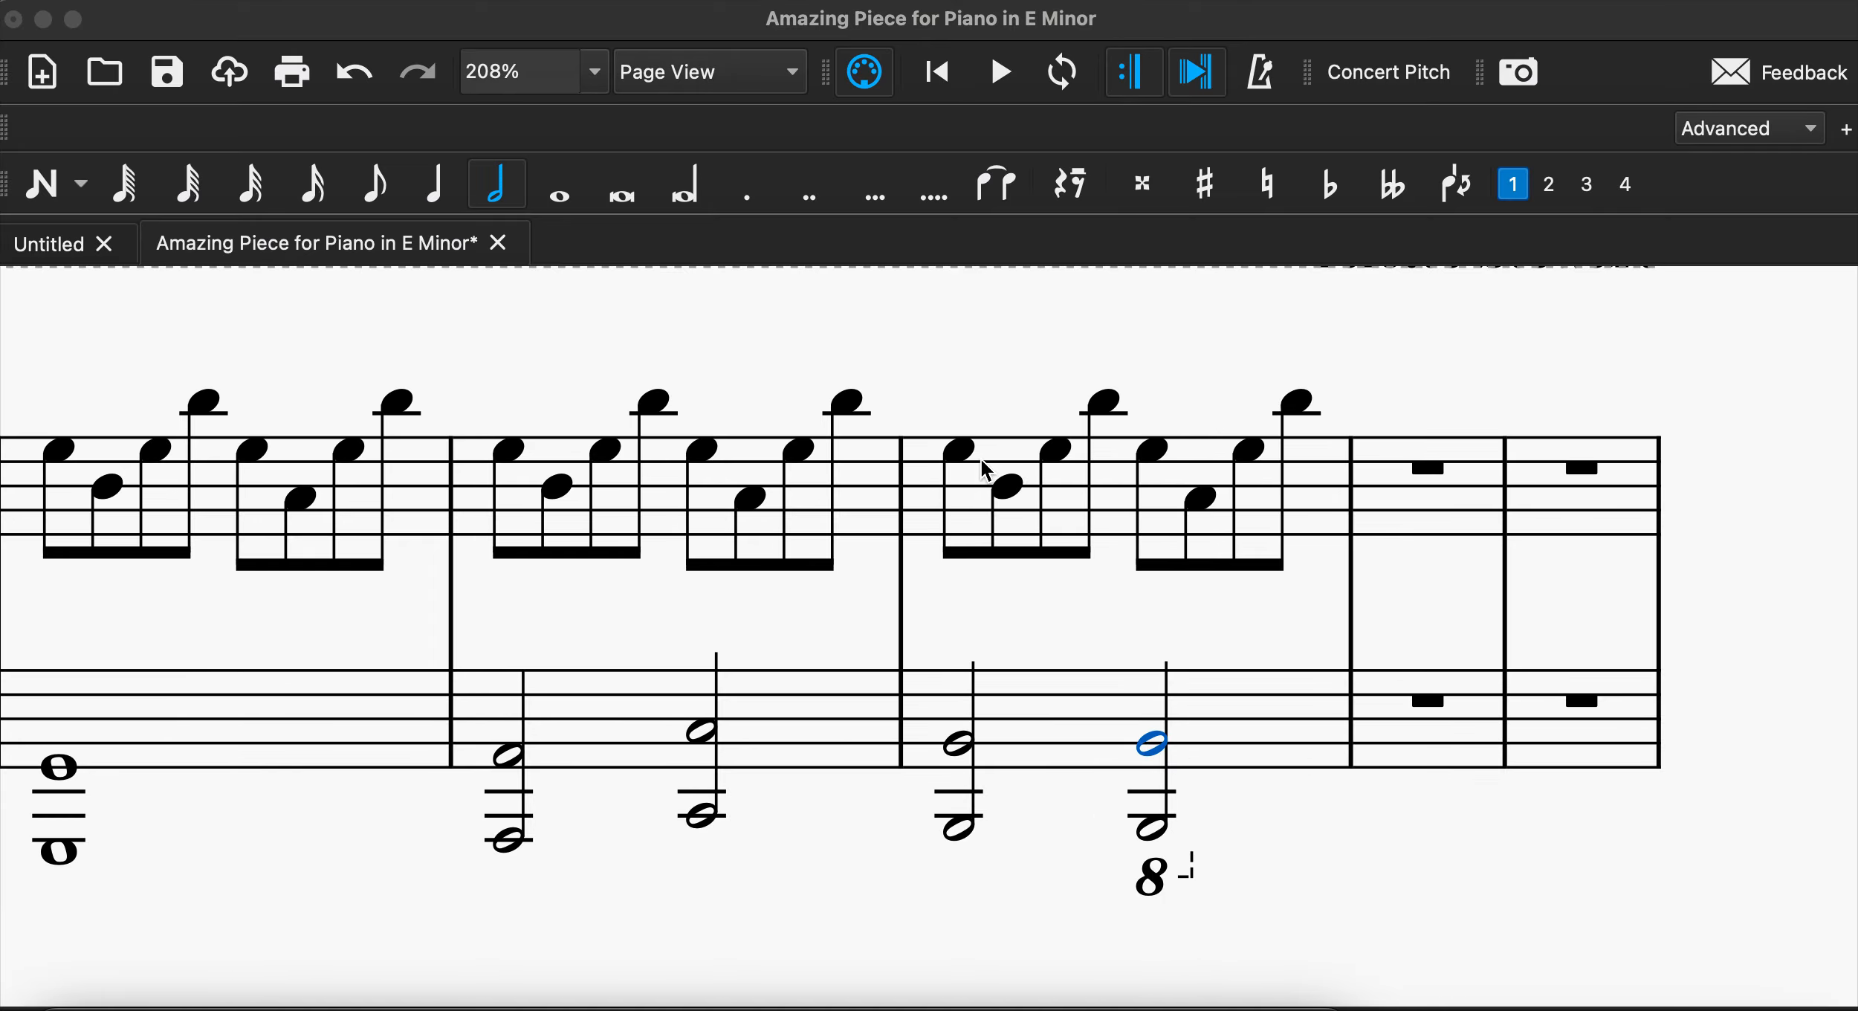
{"action": "left_click", "coordinate": [1339, 812]}
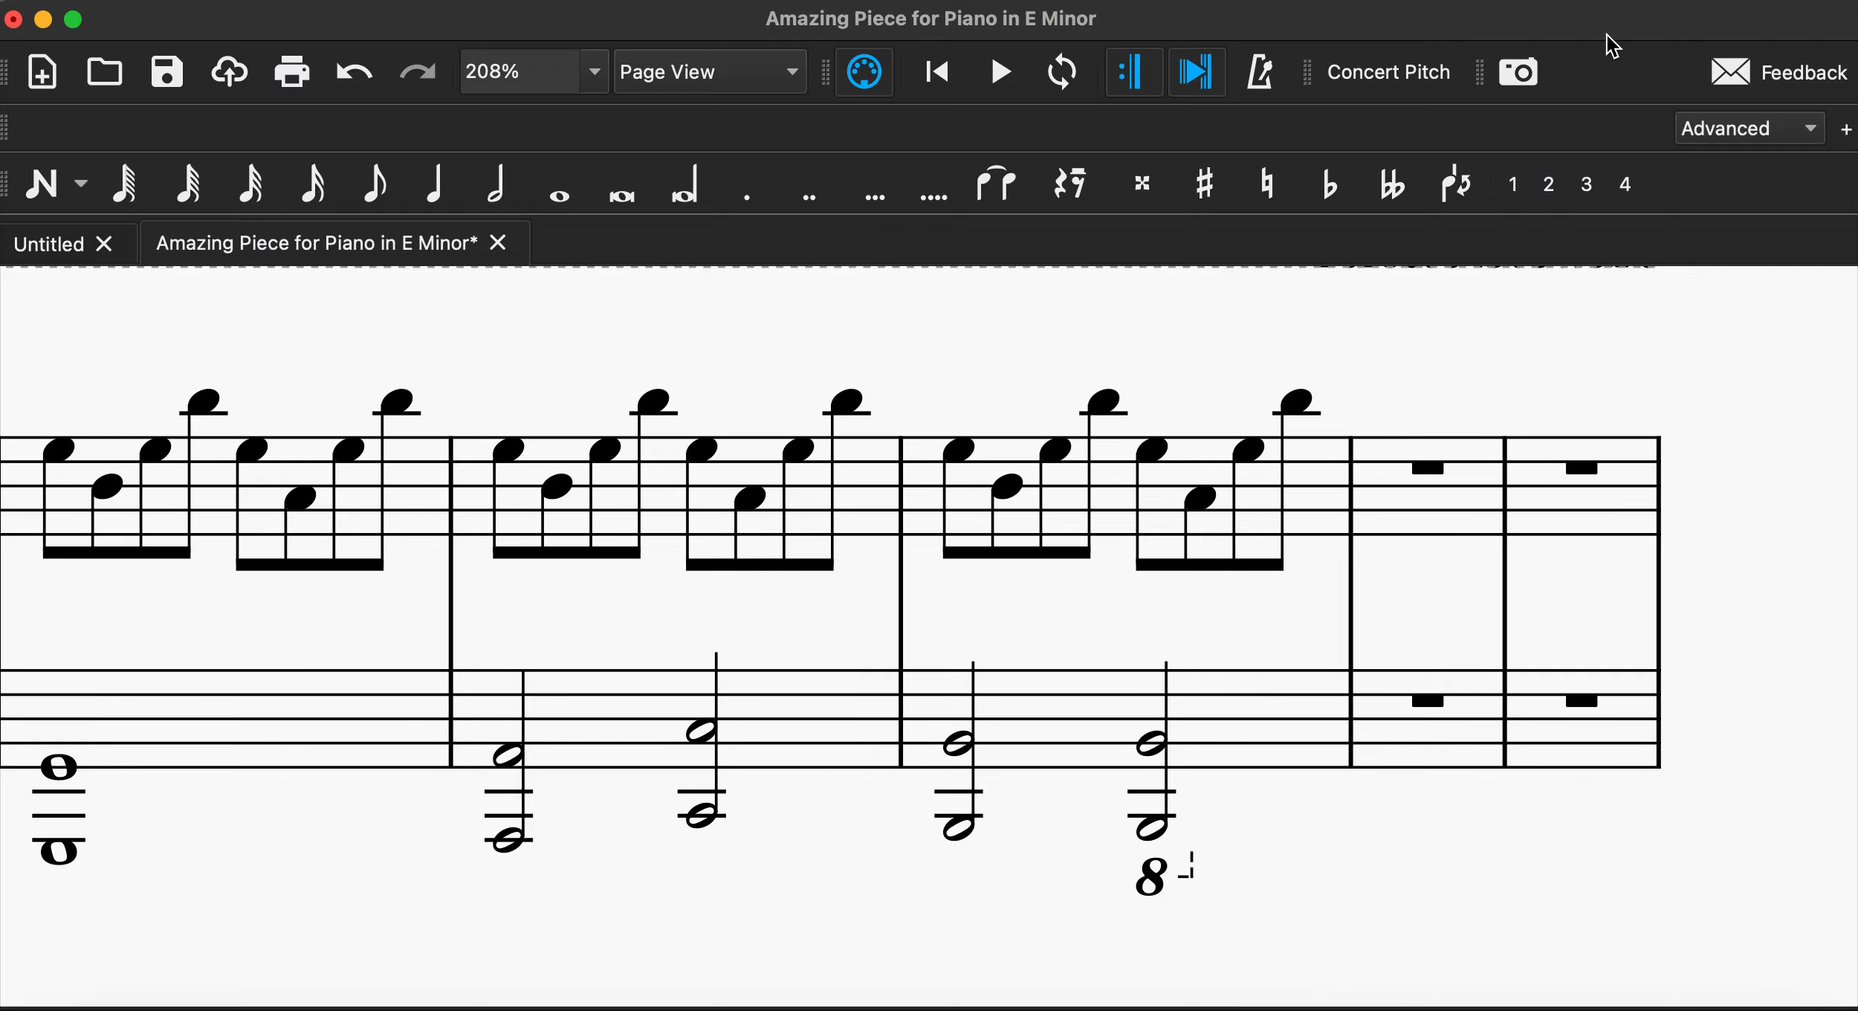
Play the score back from the beginning through the first four bars and stop in bar 5.
{"action": "scroll", "coordinate": [938, 490], "scroll_direction": "left", "scroll_amount": 5}
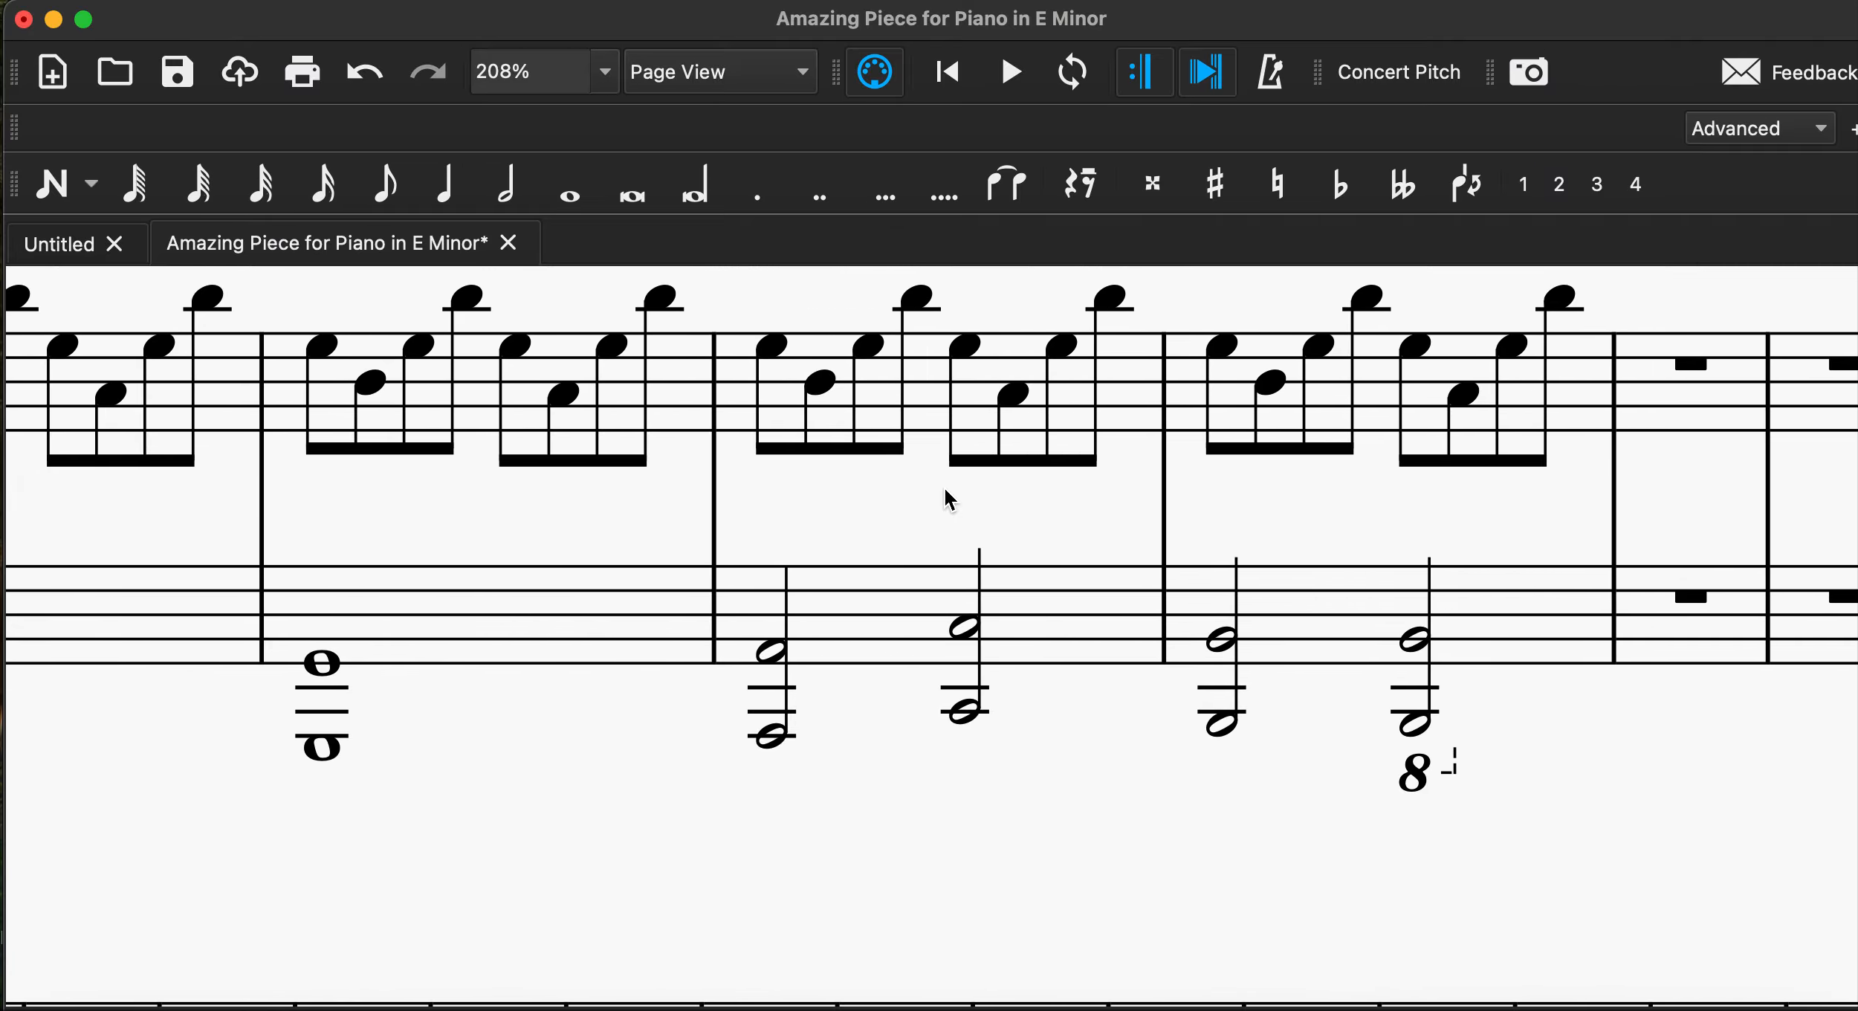
{"action": "scroll", "coordinate": [944, 486], "scroll_direction": "down", "scroll_amount": 3}
{"action": "scroll", "coordinate": [943, 486], "scroll_direction": "up", "scroll_amount": 2}
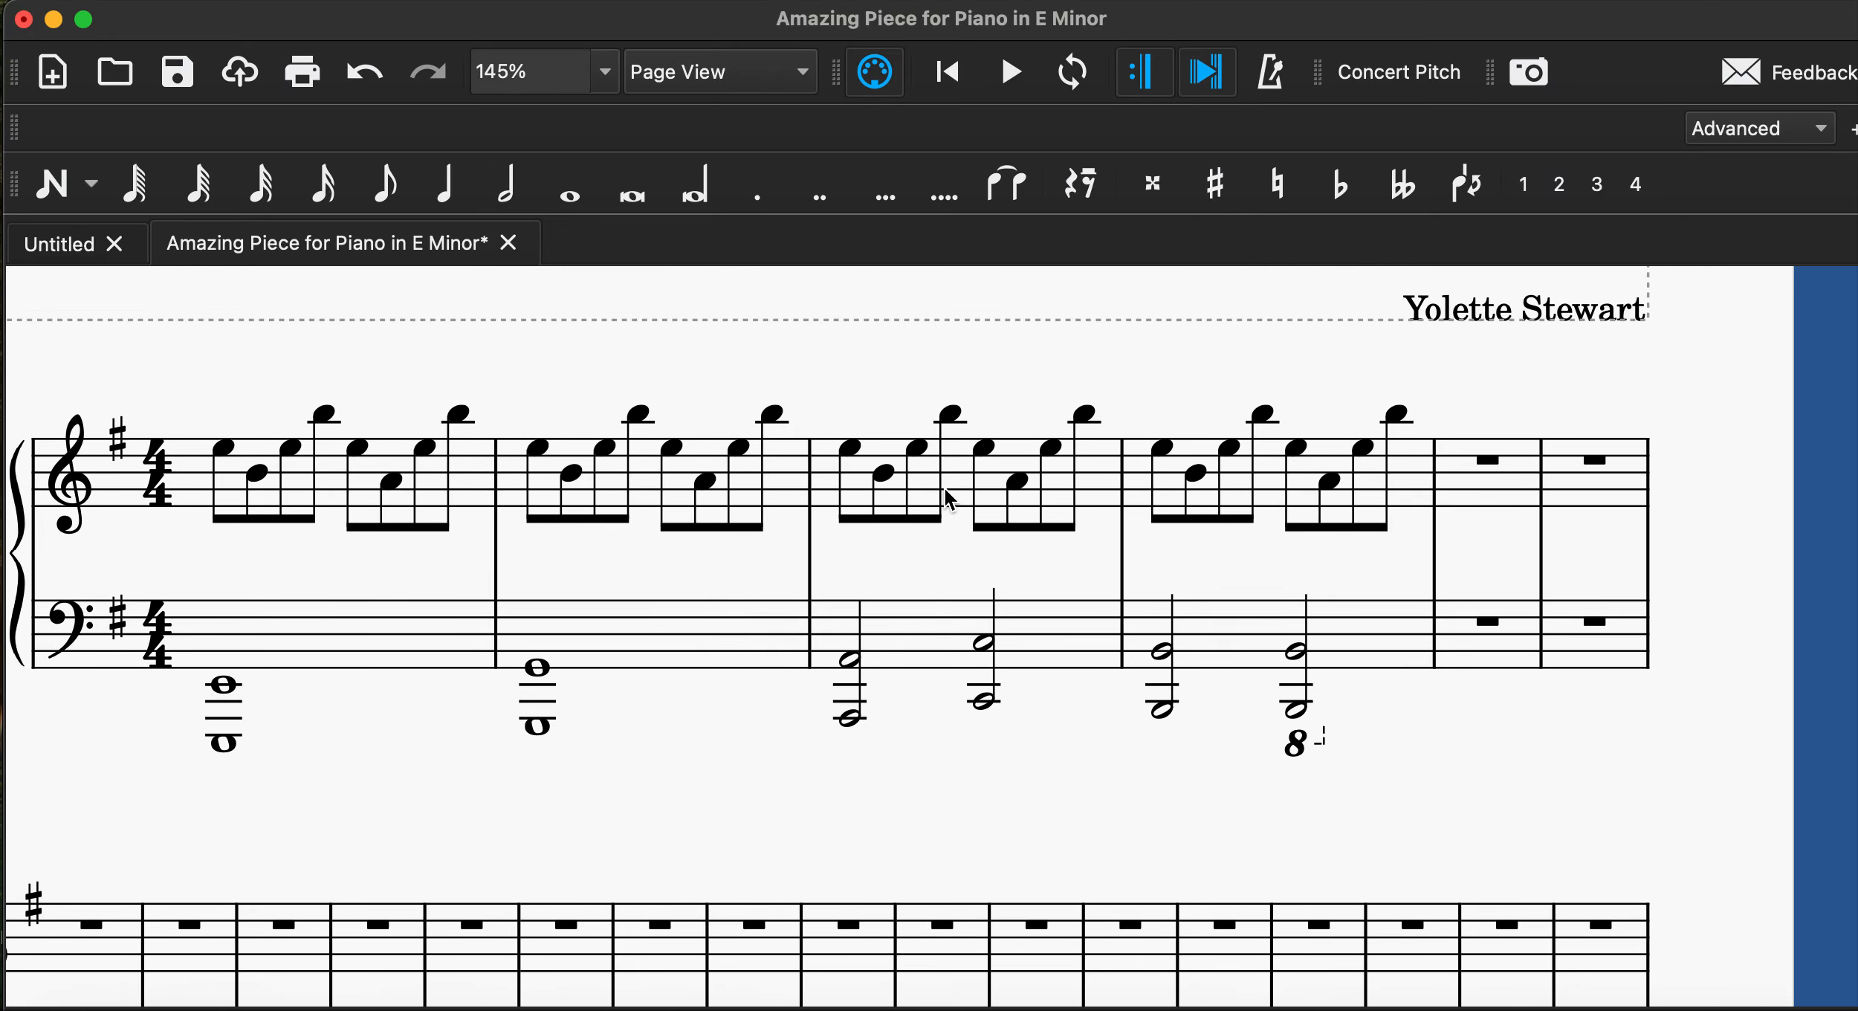
{"action": "left_click", "coordinate": [951, 75]}
{"action": "left_click", "coordinate": [1011, 74]}
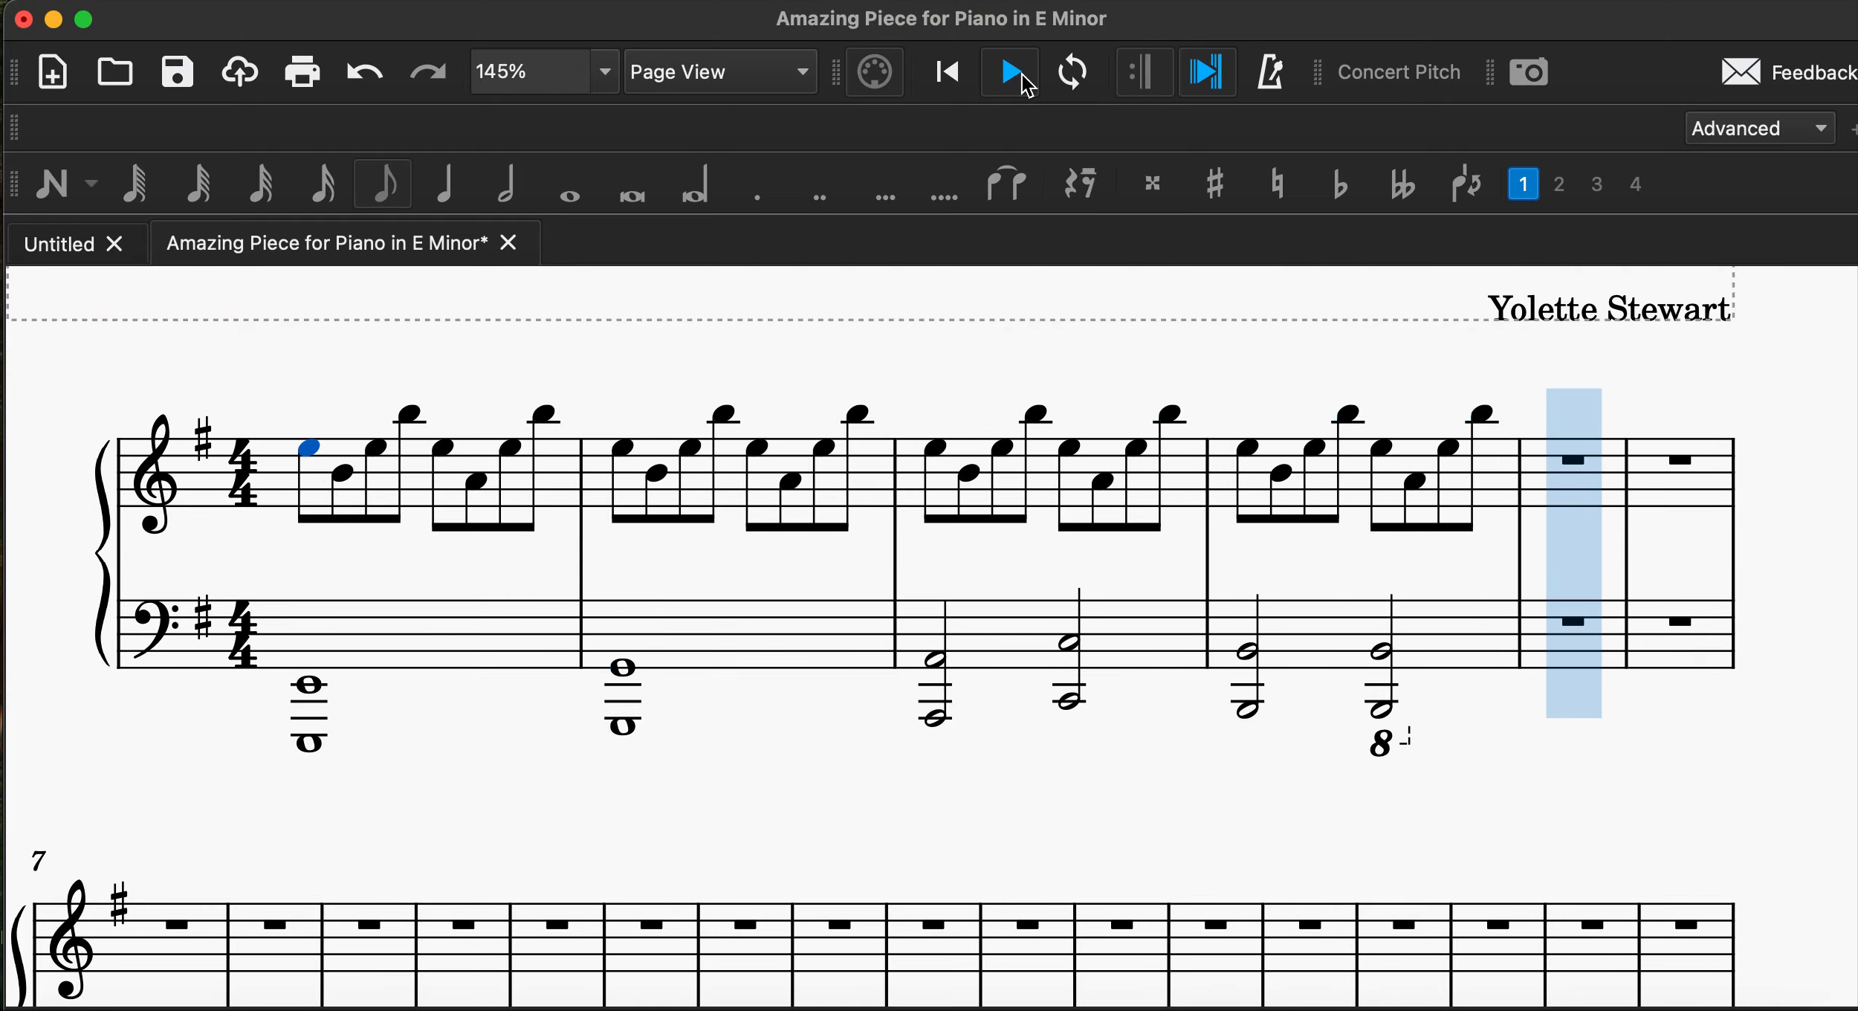
{"action": "left_click", "coordinate": [1024, 77]}
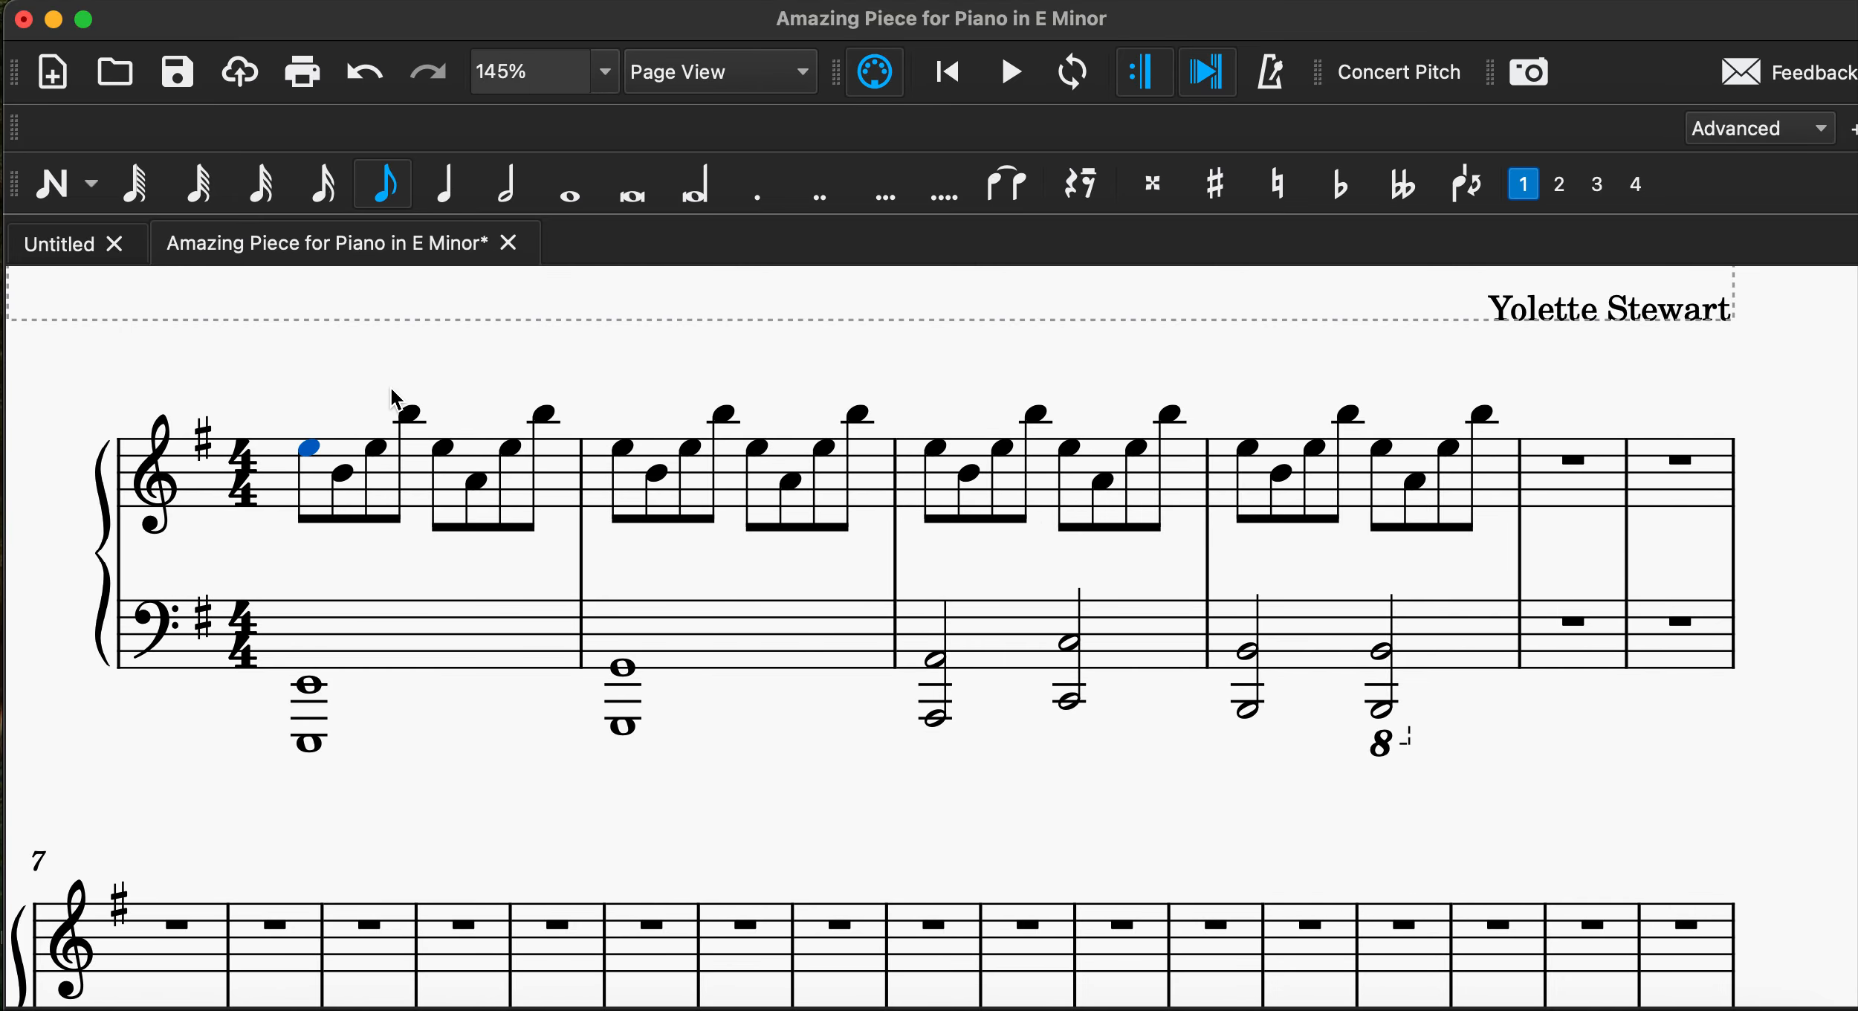
{"action": "left_click", "coordinate": [360, 396]}
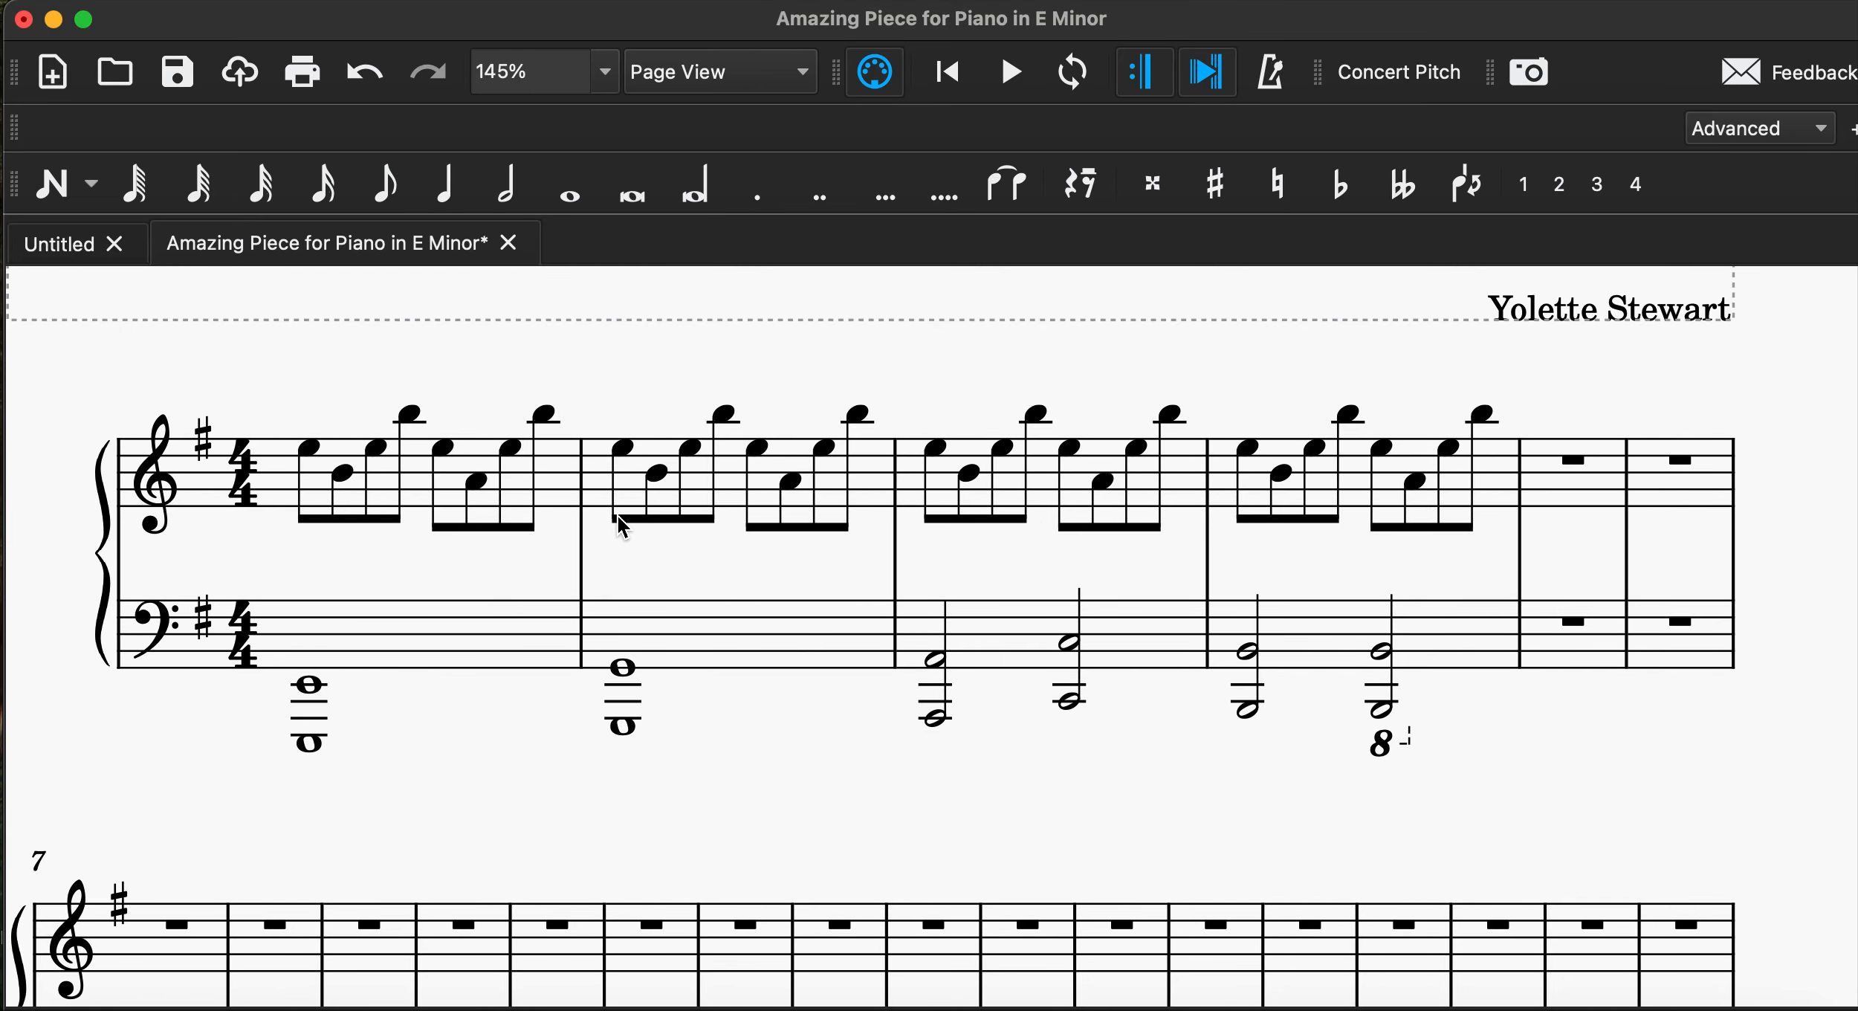
Copy bars 1 to 4 of both staves and paste them starting at bar 5.
{"action": "left_click", "coordinate": [282, 446]}
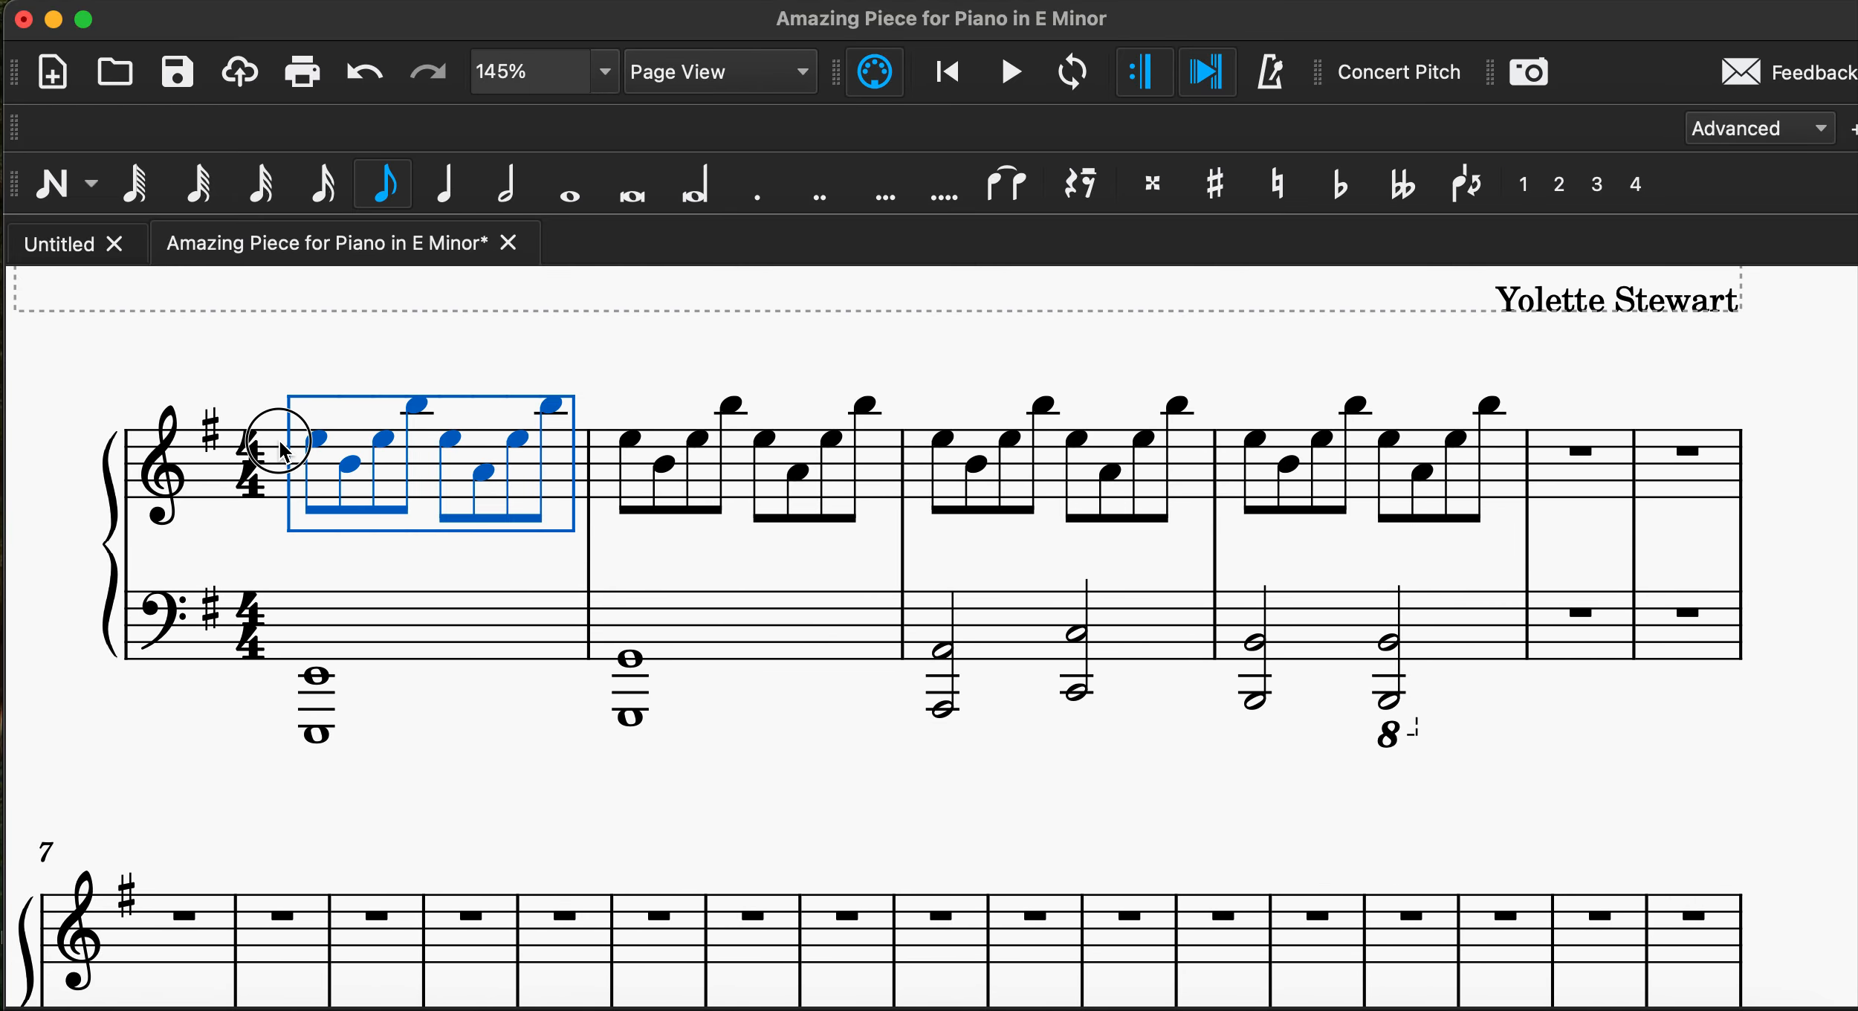
{"action": "left_click", "coordinate": [1452, 642], "text": "shift"}
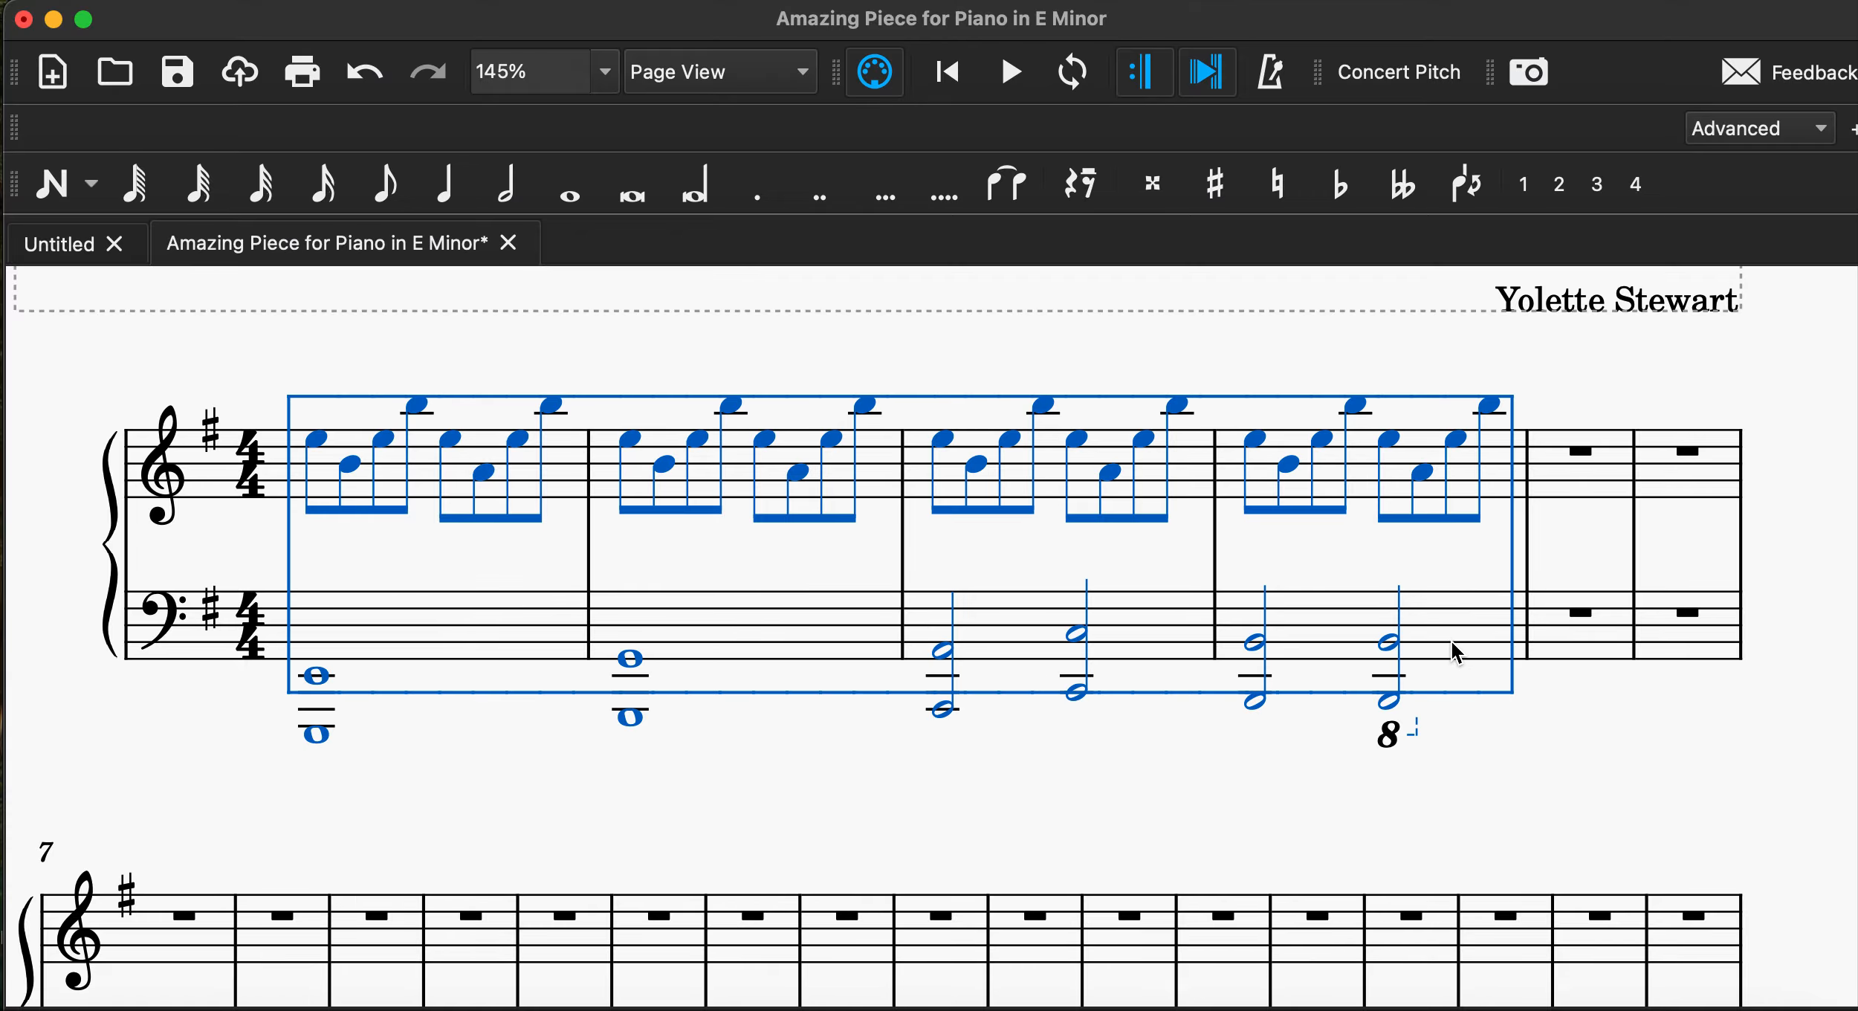
{"action": "left_click", "coordinate": [1566, 482]}
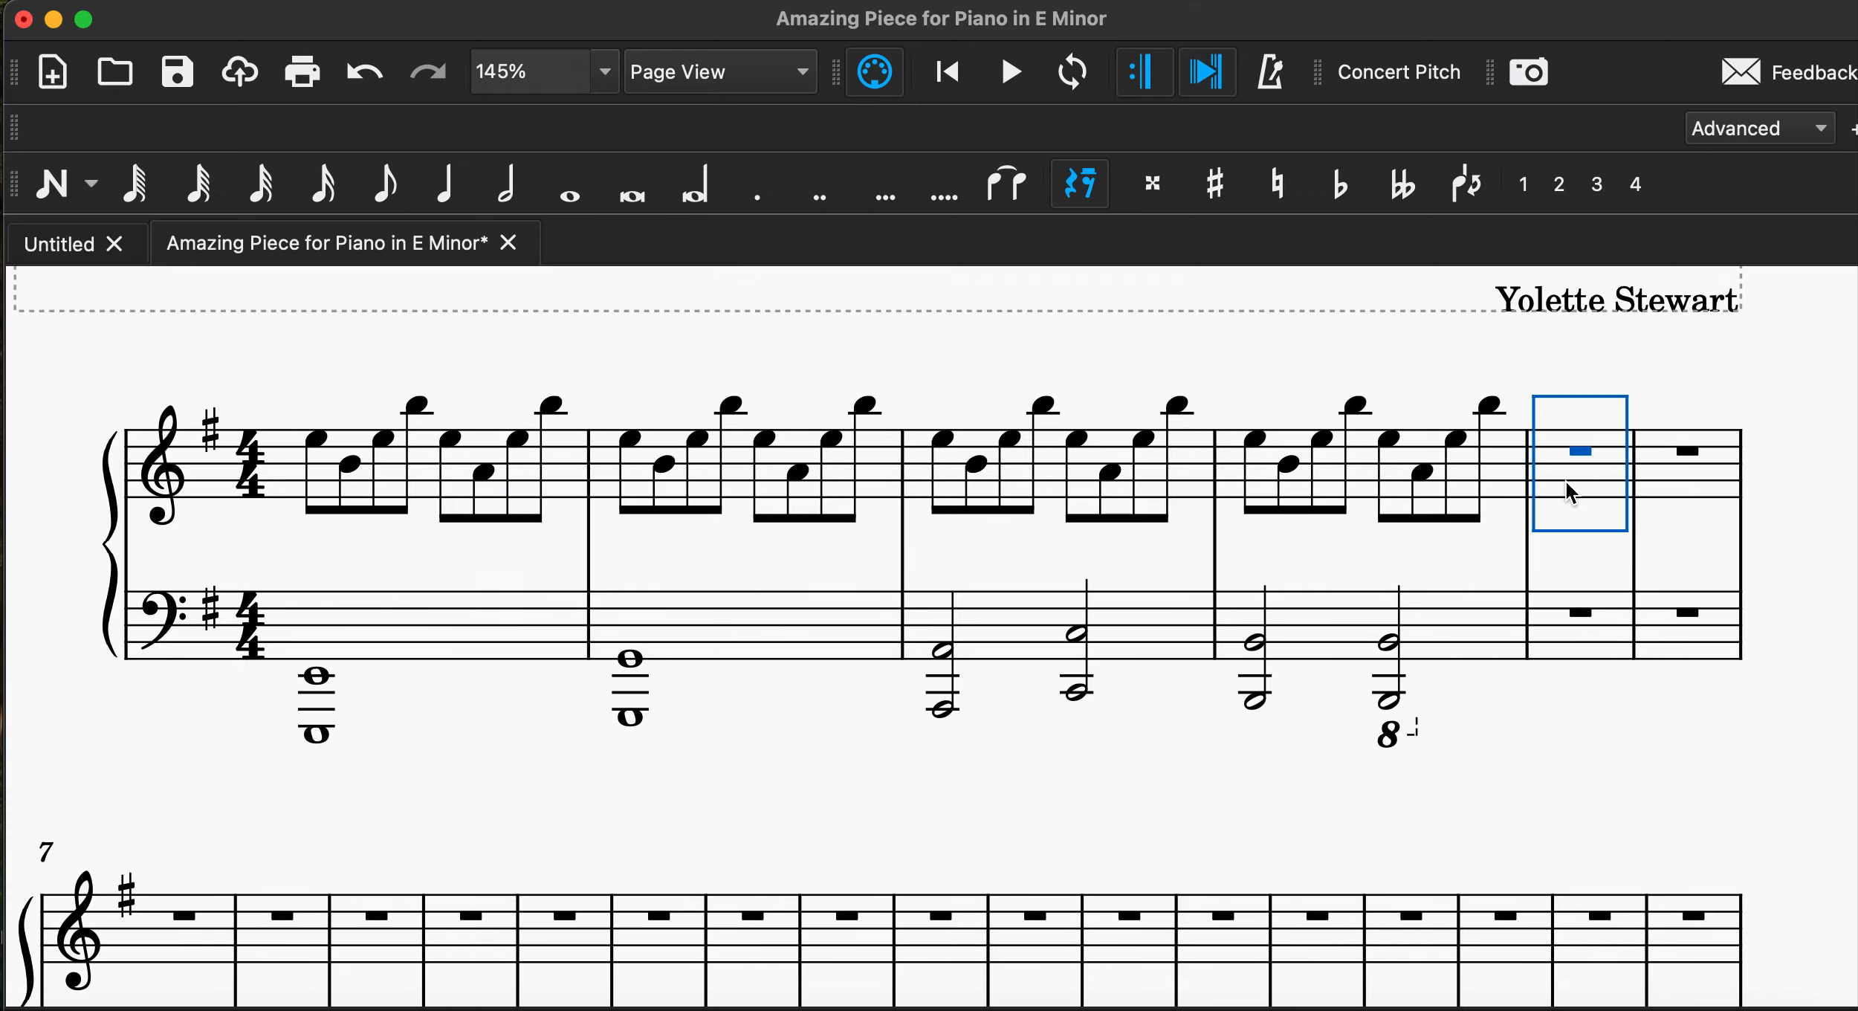
{"action": "key", "text": "super+v"}
{"action": "key", "text": "Escape"}
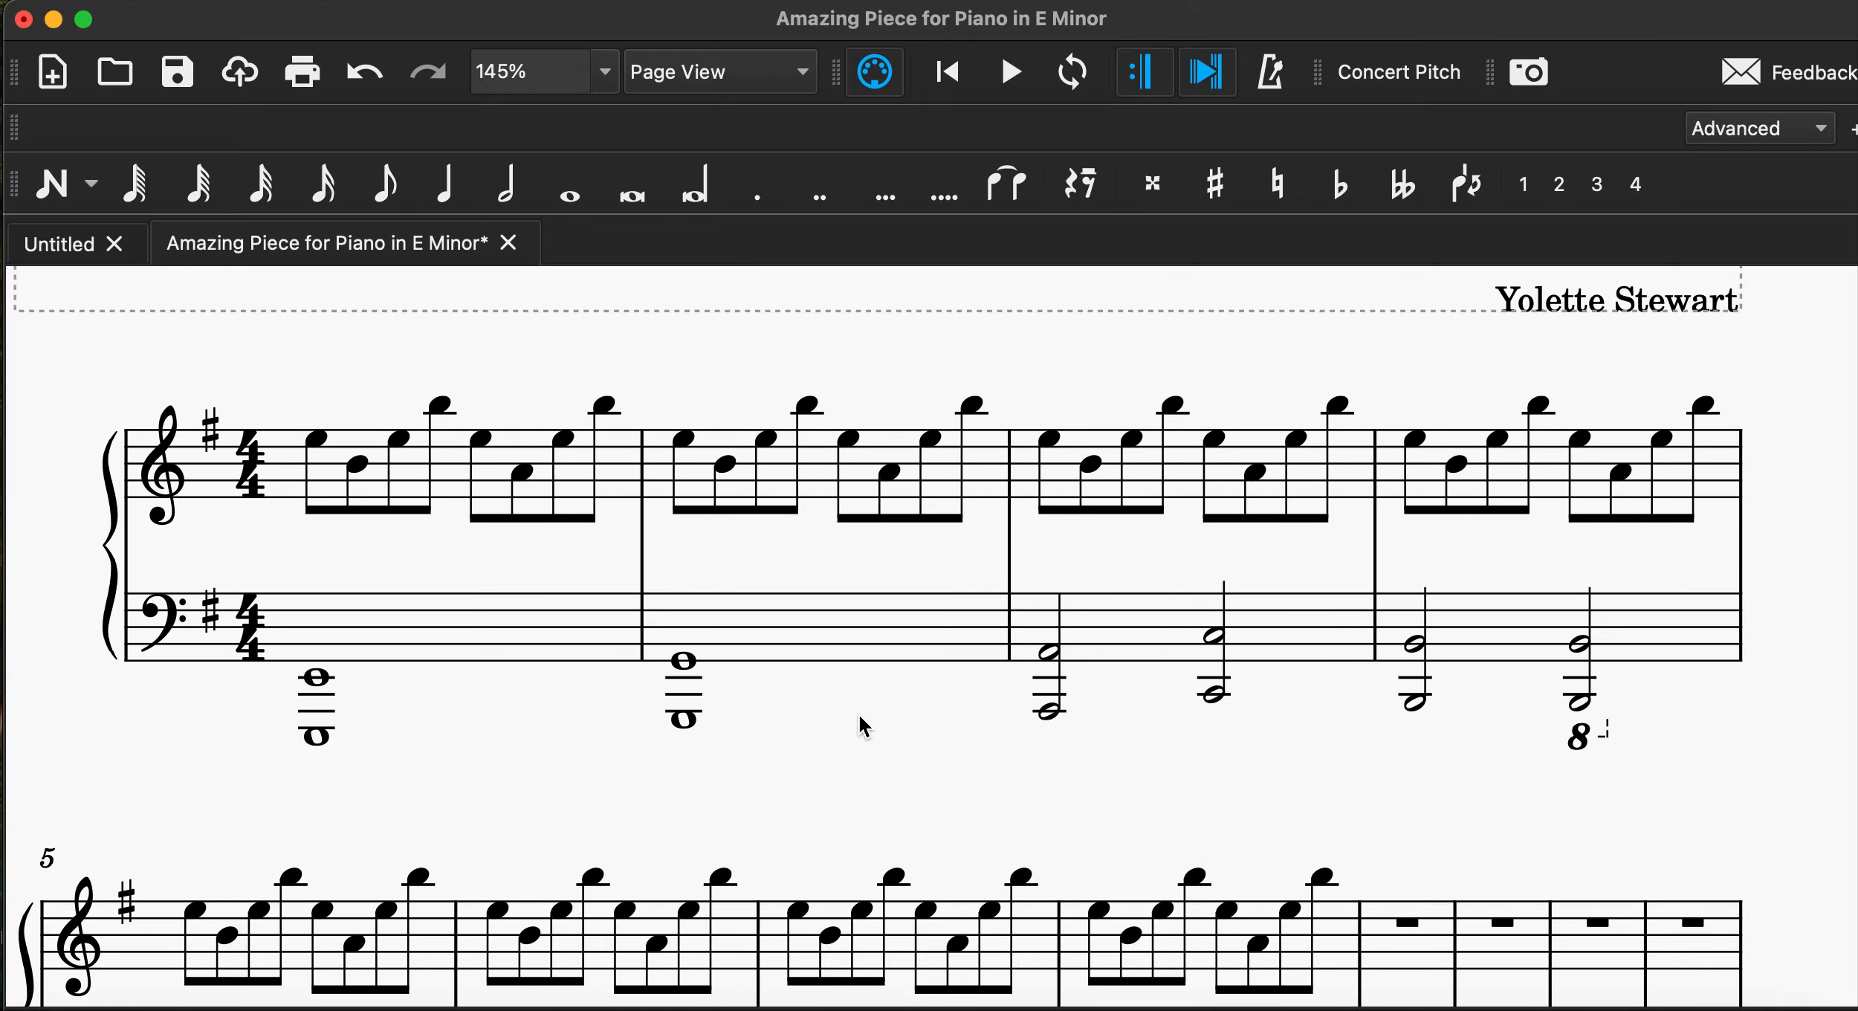
Add a tempo marking of quarter note = 80 above the first treble note of bar 1.
{"action": "scroll", "coordinate": [850, 721], "scroll_direction": "up", "scroll_amount": 3}
{"action": "scroll", "coordinate": [851, 720], "scroll_direction": "left", "scroll_amount": 2}
{"action": "left_click", "coordinate": [402, 537]}
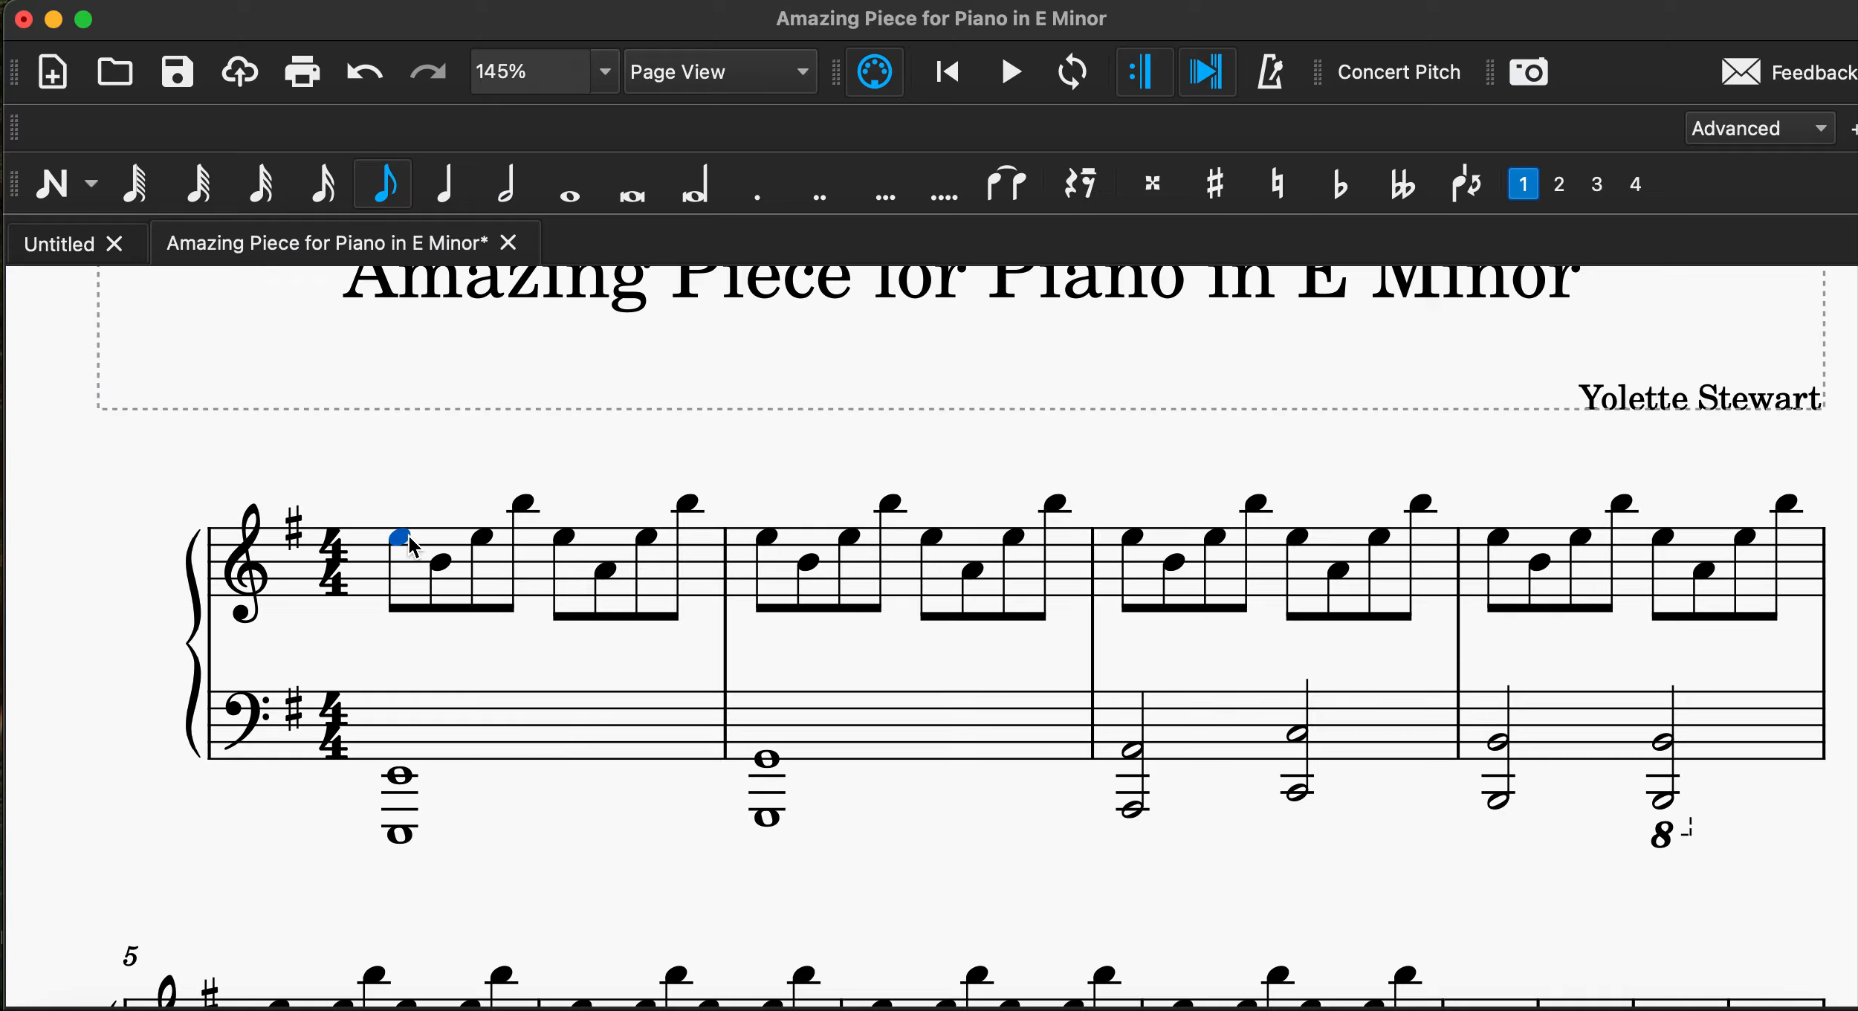
{"action": "left_click", "coordinate": [429, 2]}
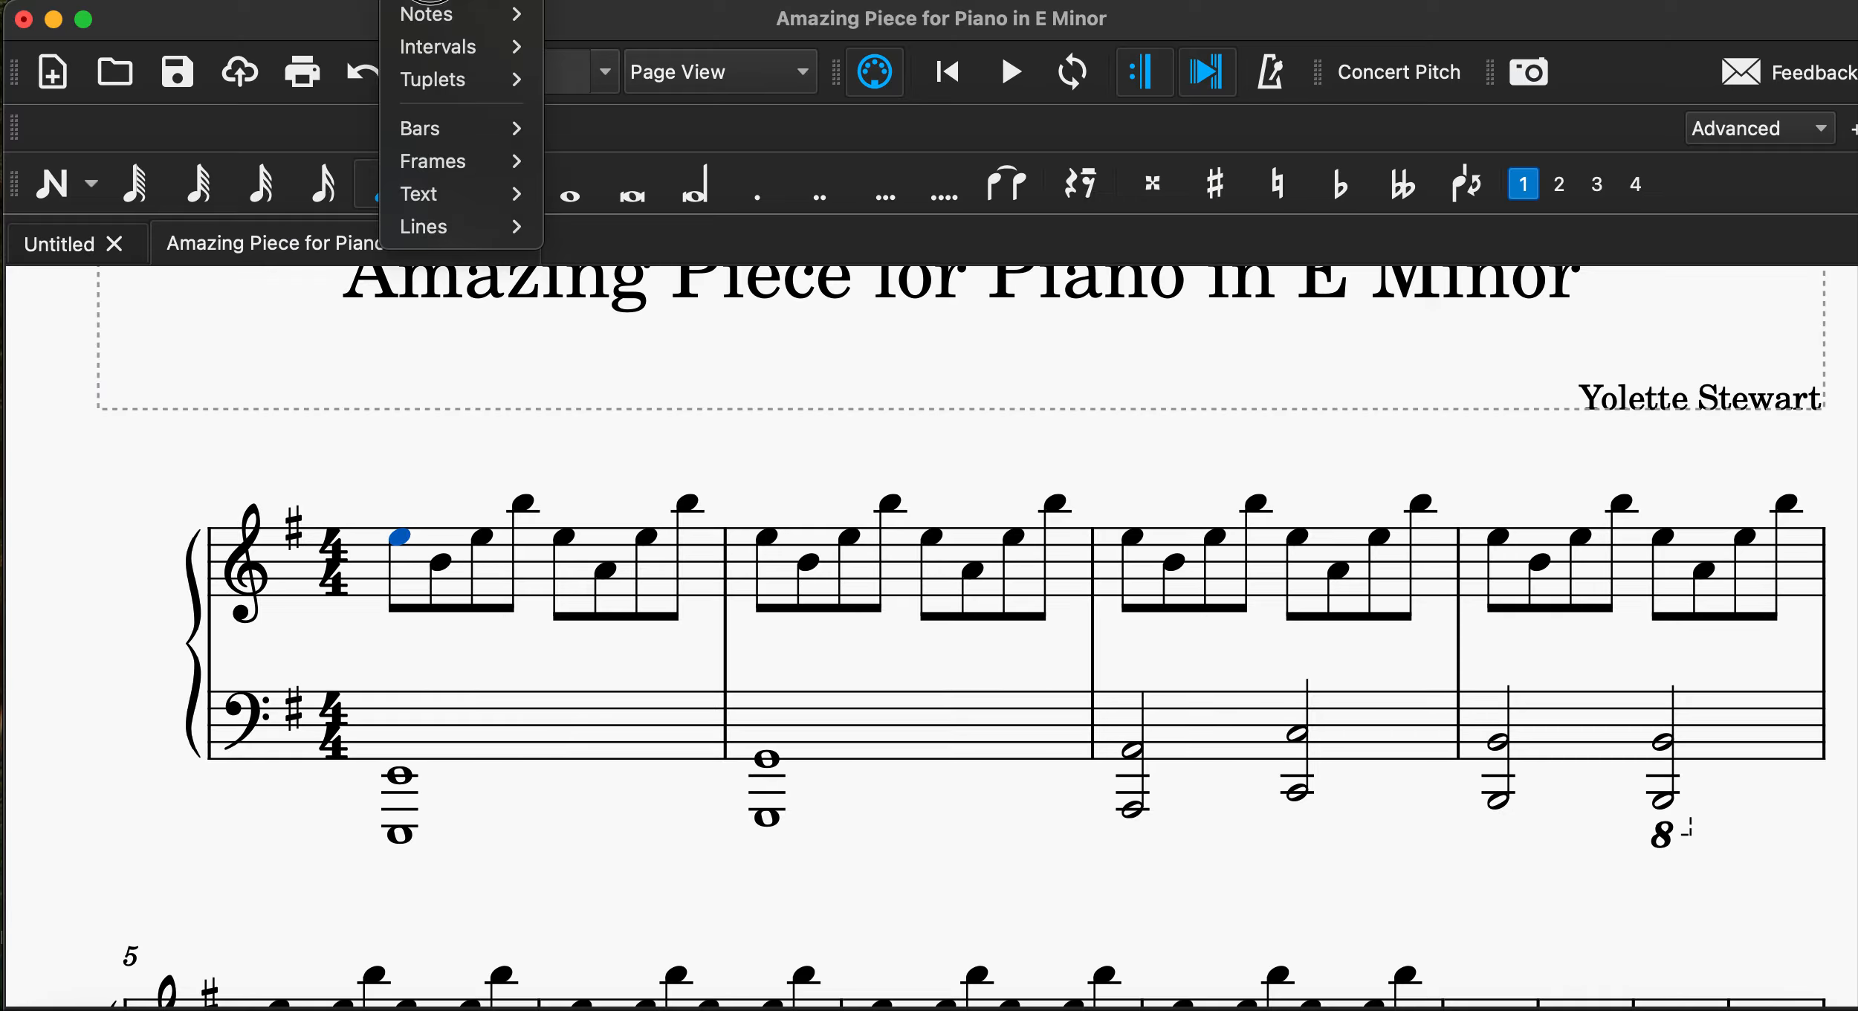
{"action": "mouse_move", "coordinate": [417, 214]}
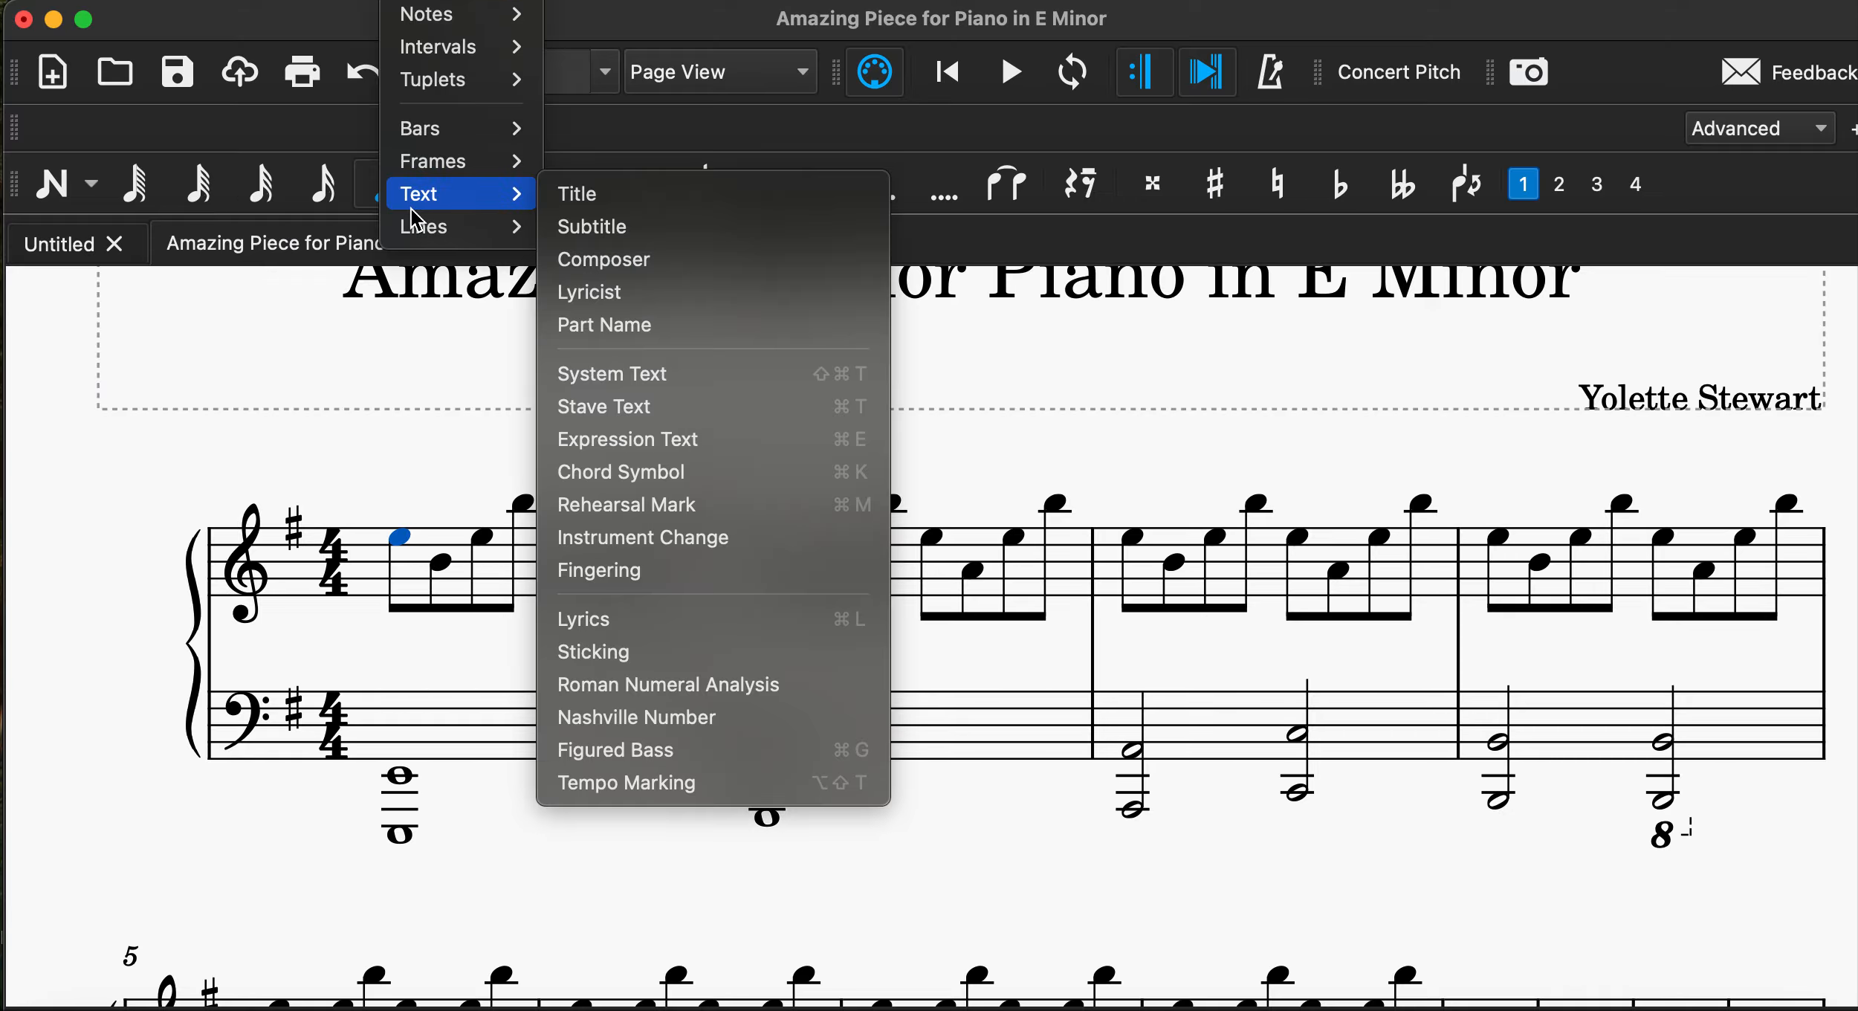
{"action": "left_click", "coordinate": [779, 786]}
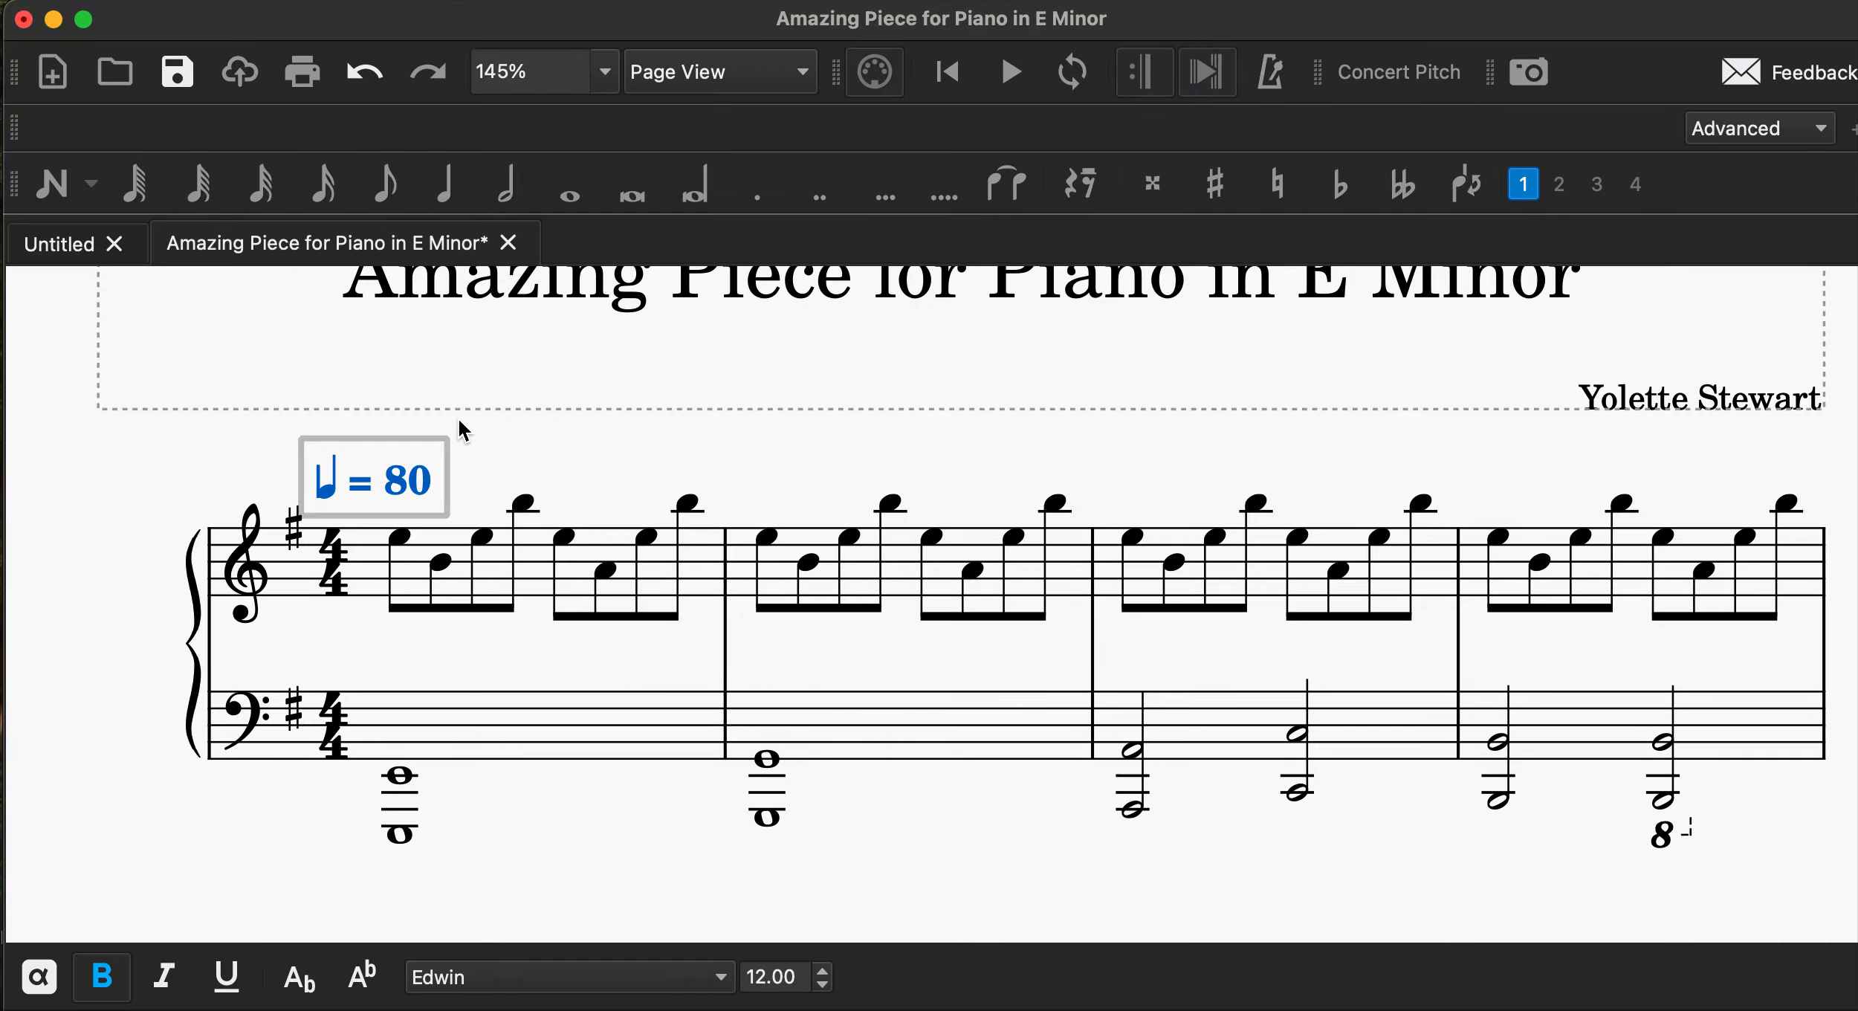
{"action": "left_click", "coordinate": [499, 439]}
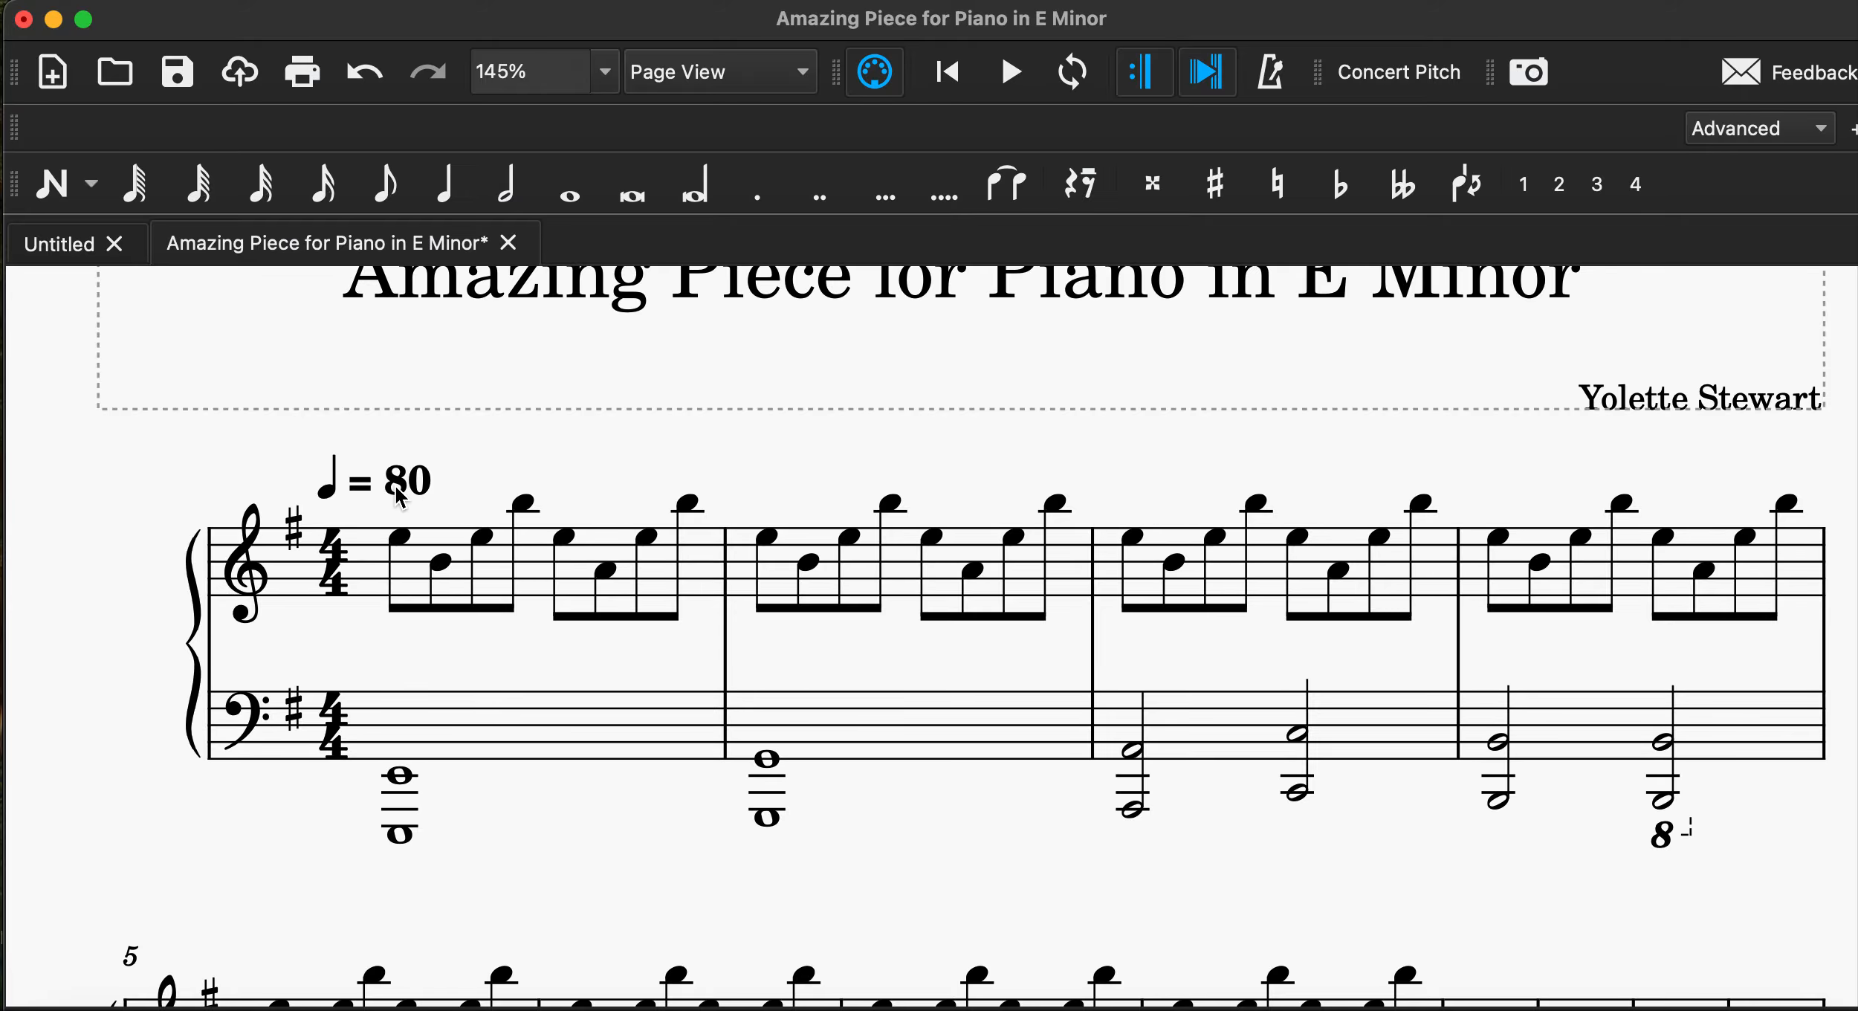
Play the opening bars briefly and set the tempo marking to 130.
{"action": "left_click", "coordinate": [1012, 72]}
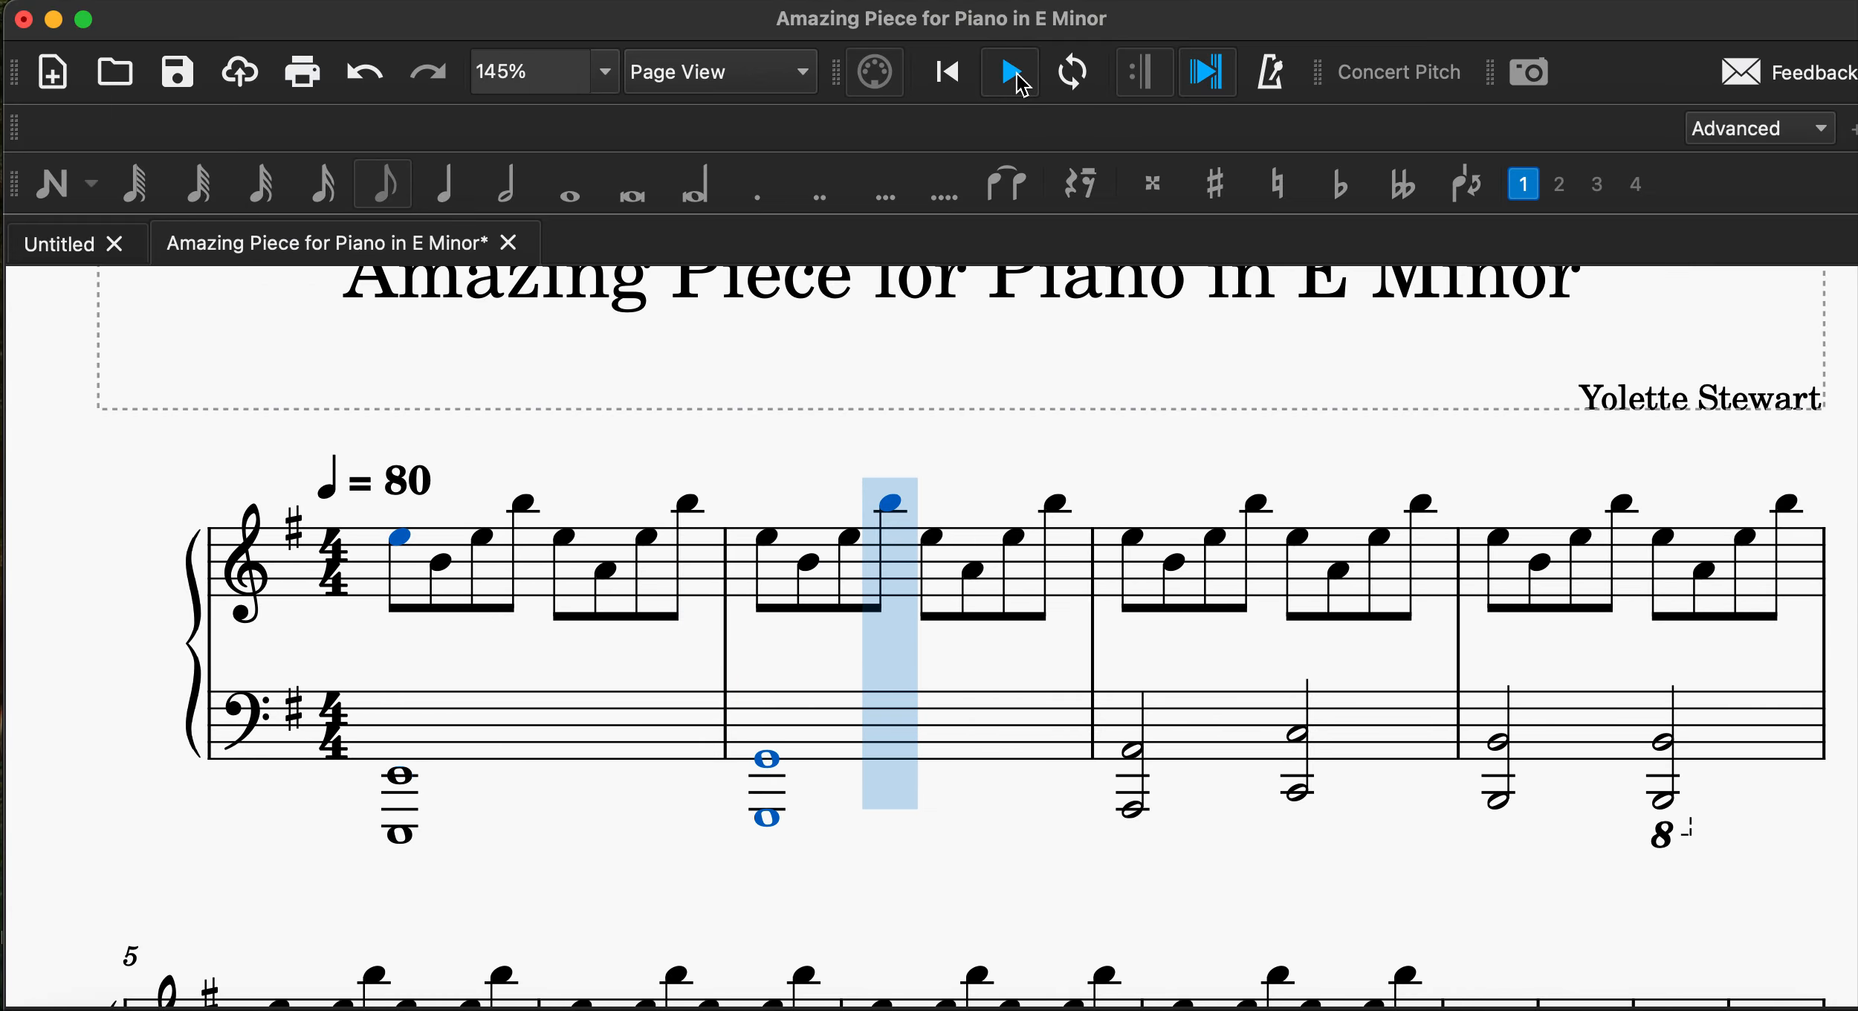
{"action": "left_click", "coordinate": [1024, 85]}
{"action": "left_click", "coordinate": [403, 489]}
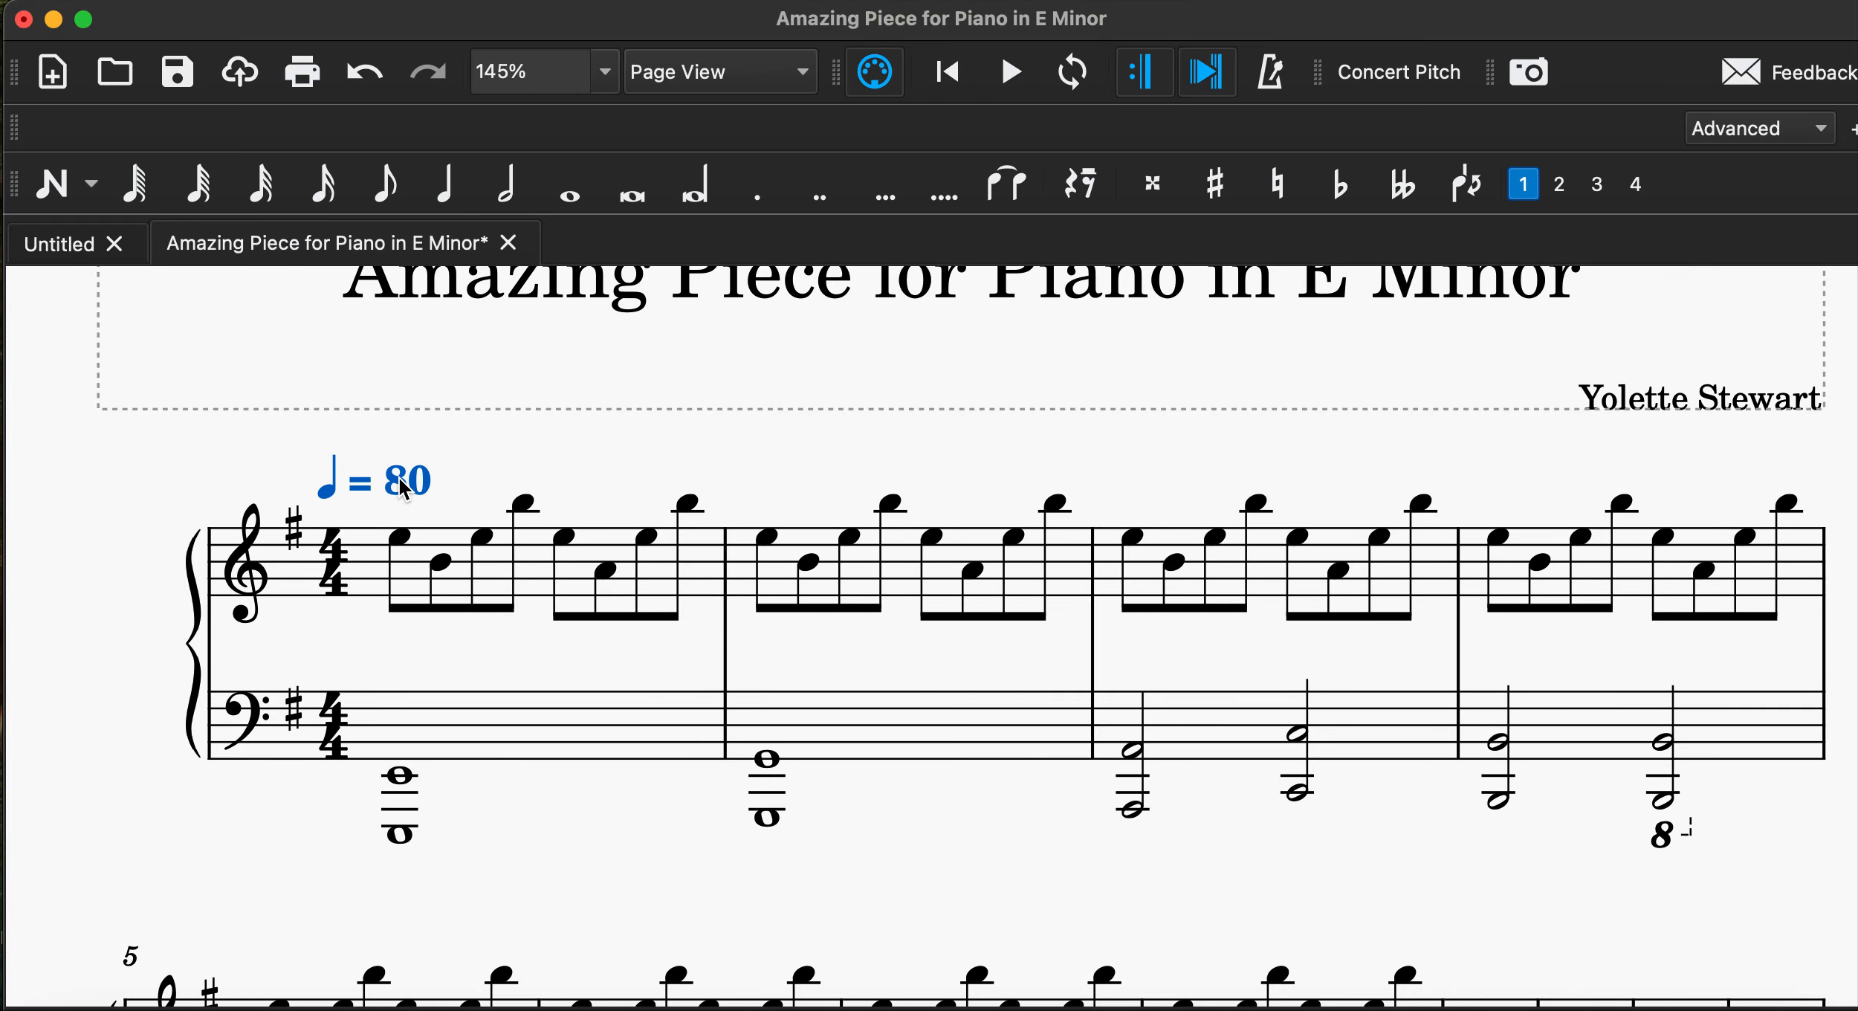
{"action": "double_click", "coordinate": [402, 483]}
{"action": "key", "text": "BackSpace"}
{"action": "type", "text": "13"}
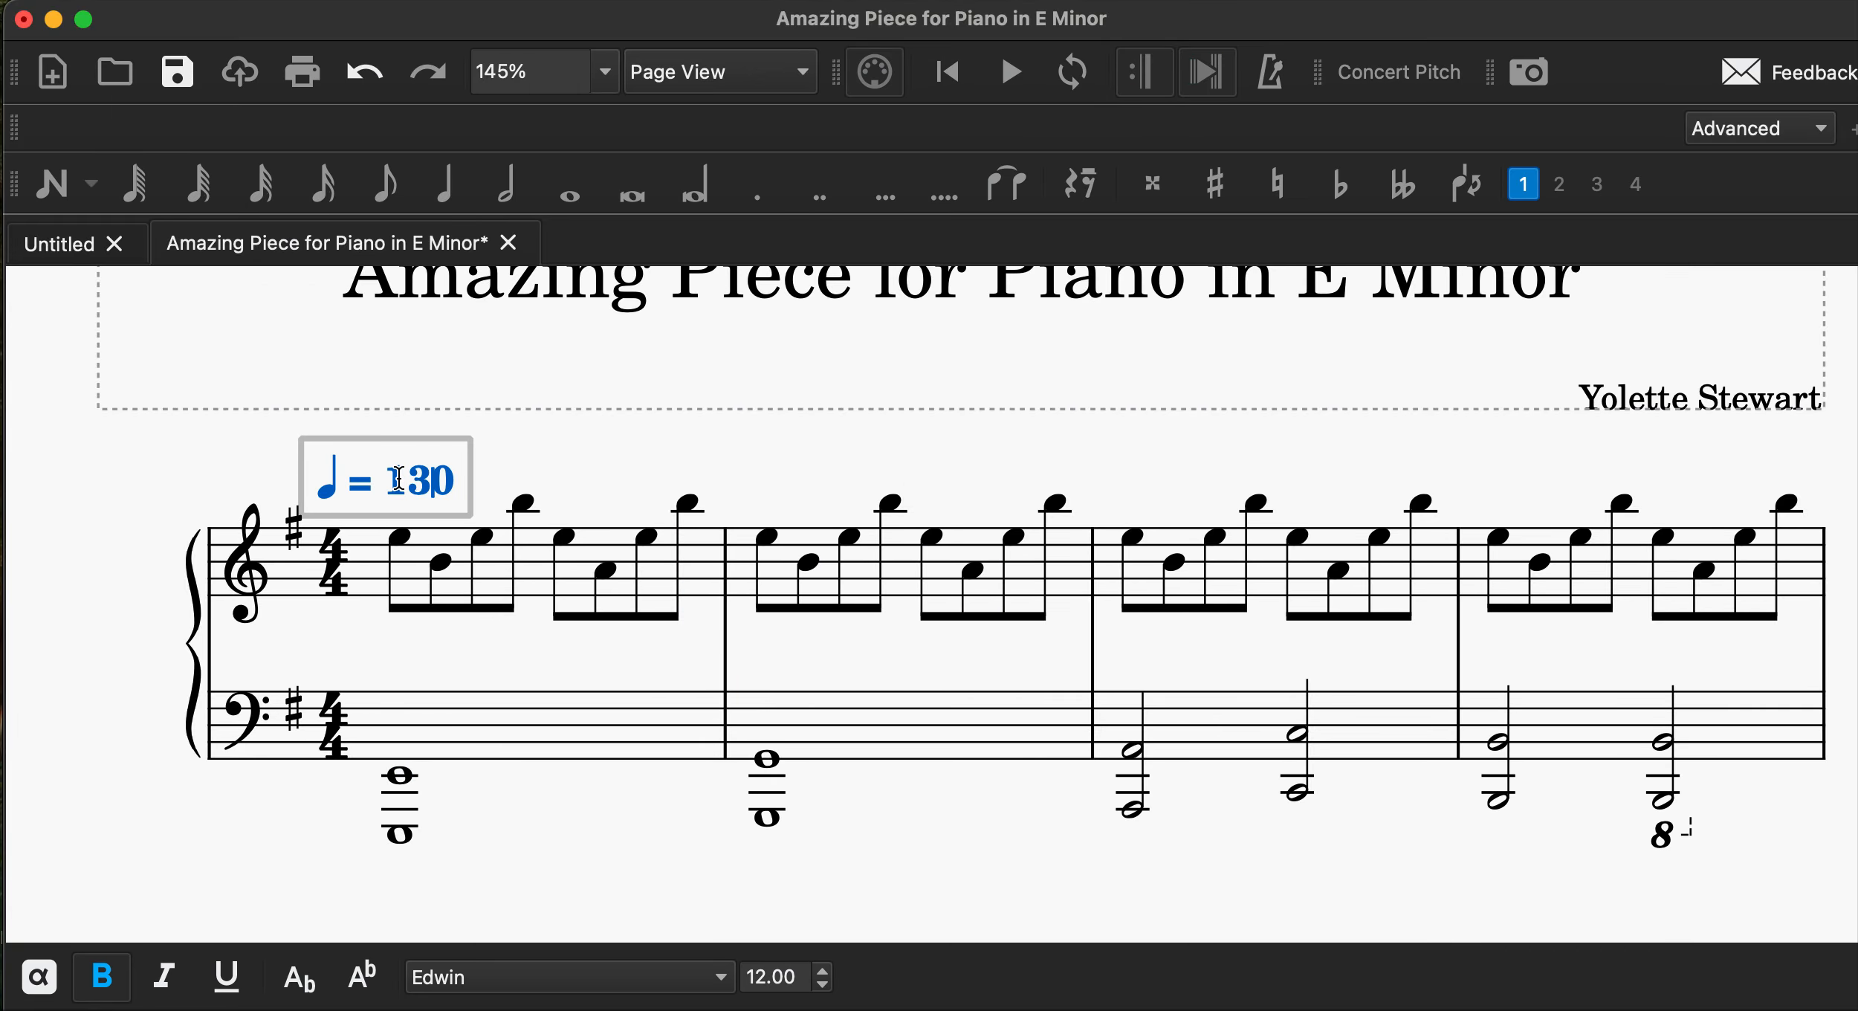
{"action": "left_click", "coordinate": [565, 492]}
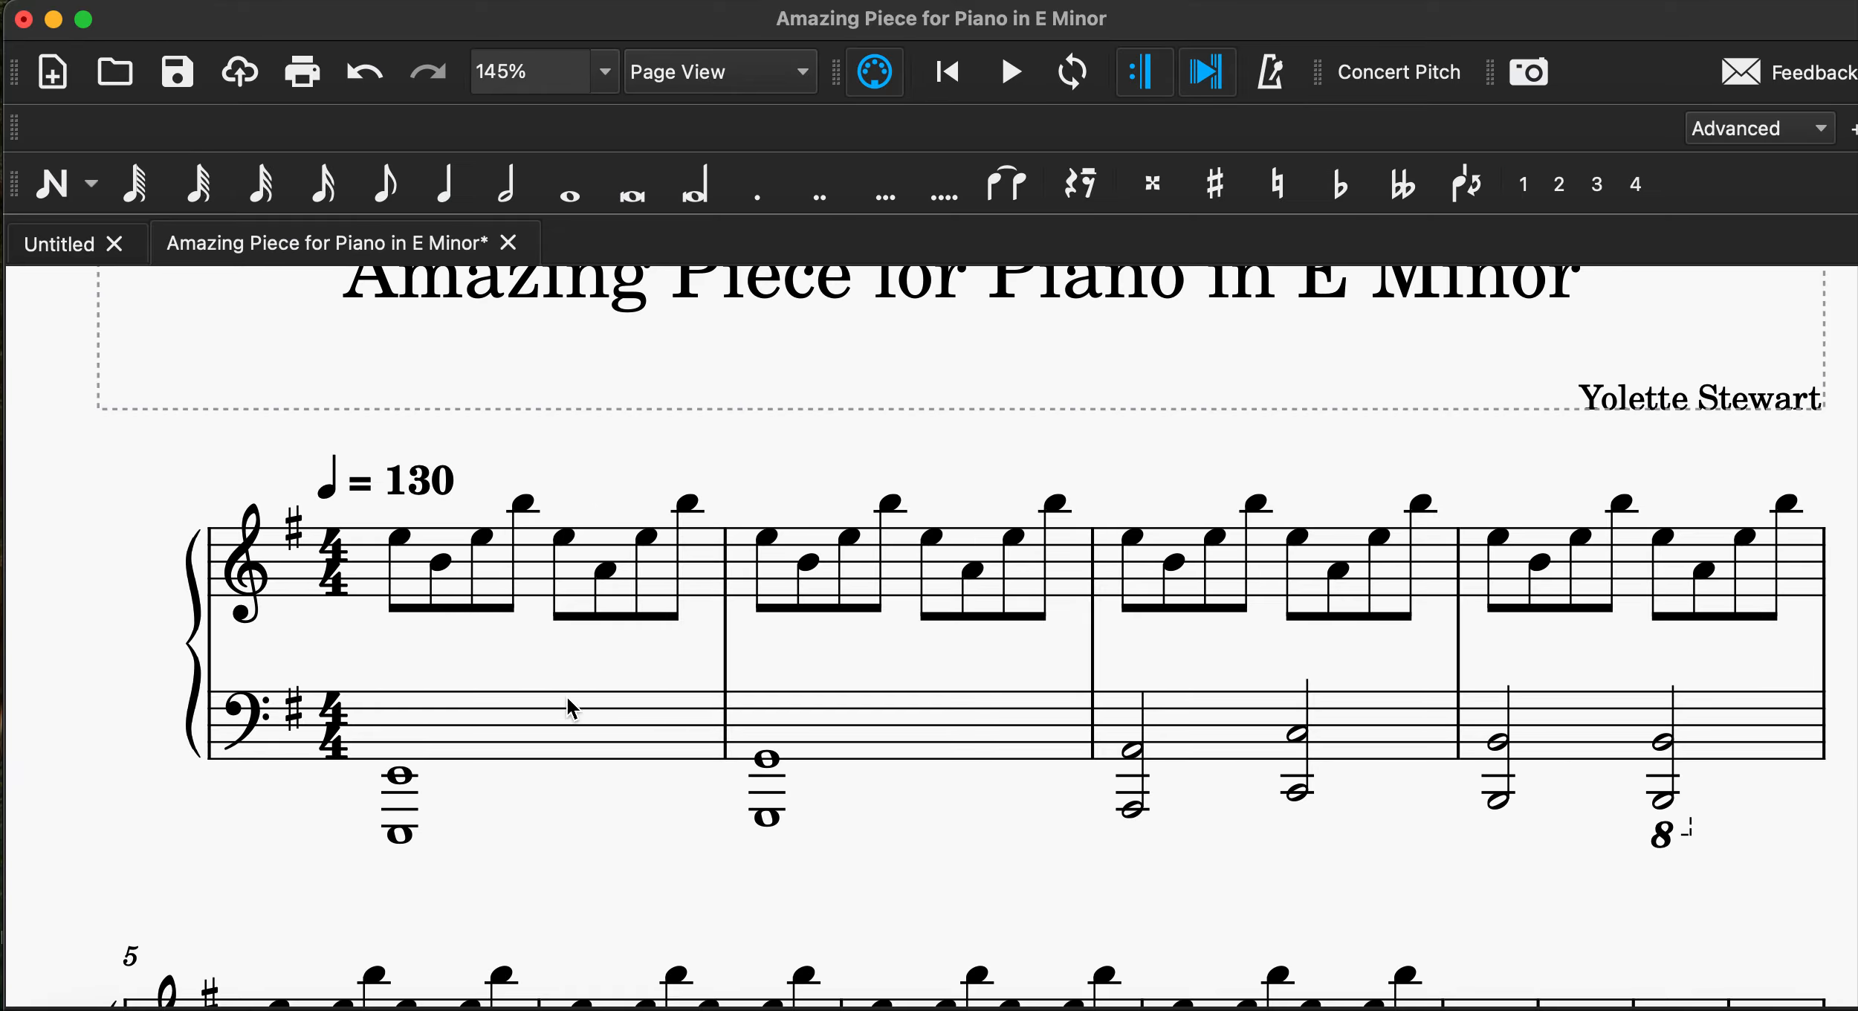
Play the score back from the beginning through bar 8 and stop in bar 9.
{"action": "left_click", "coordinate": [949, 71]}
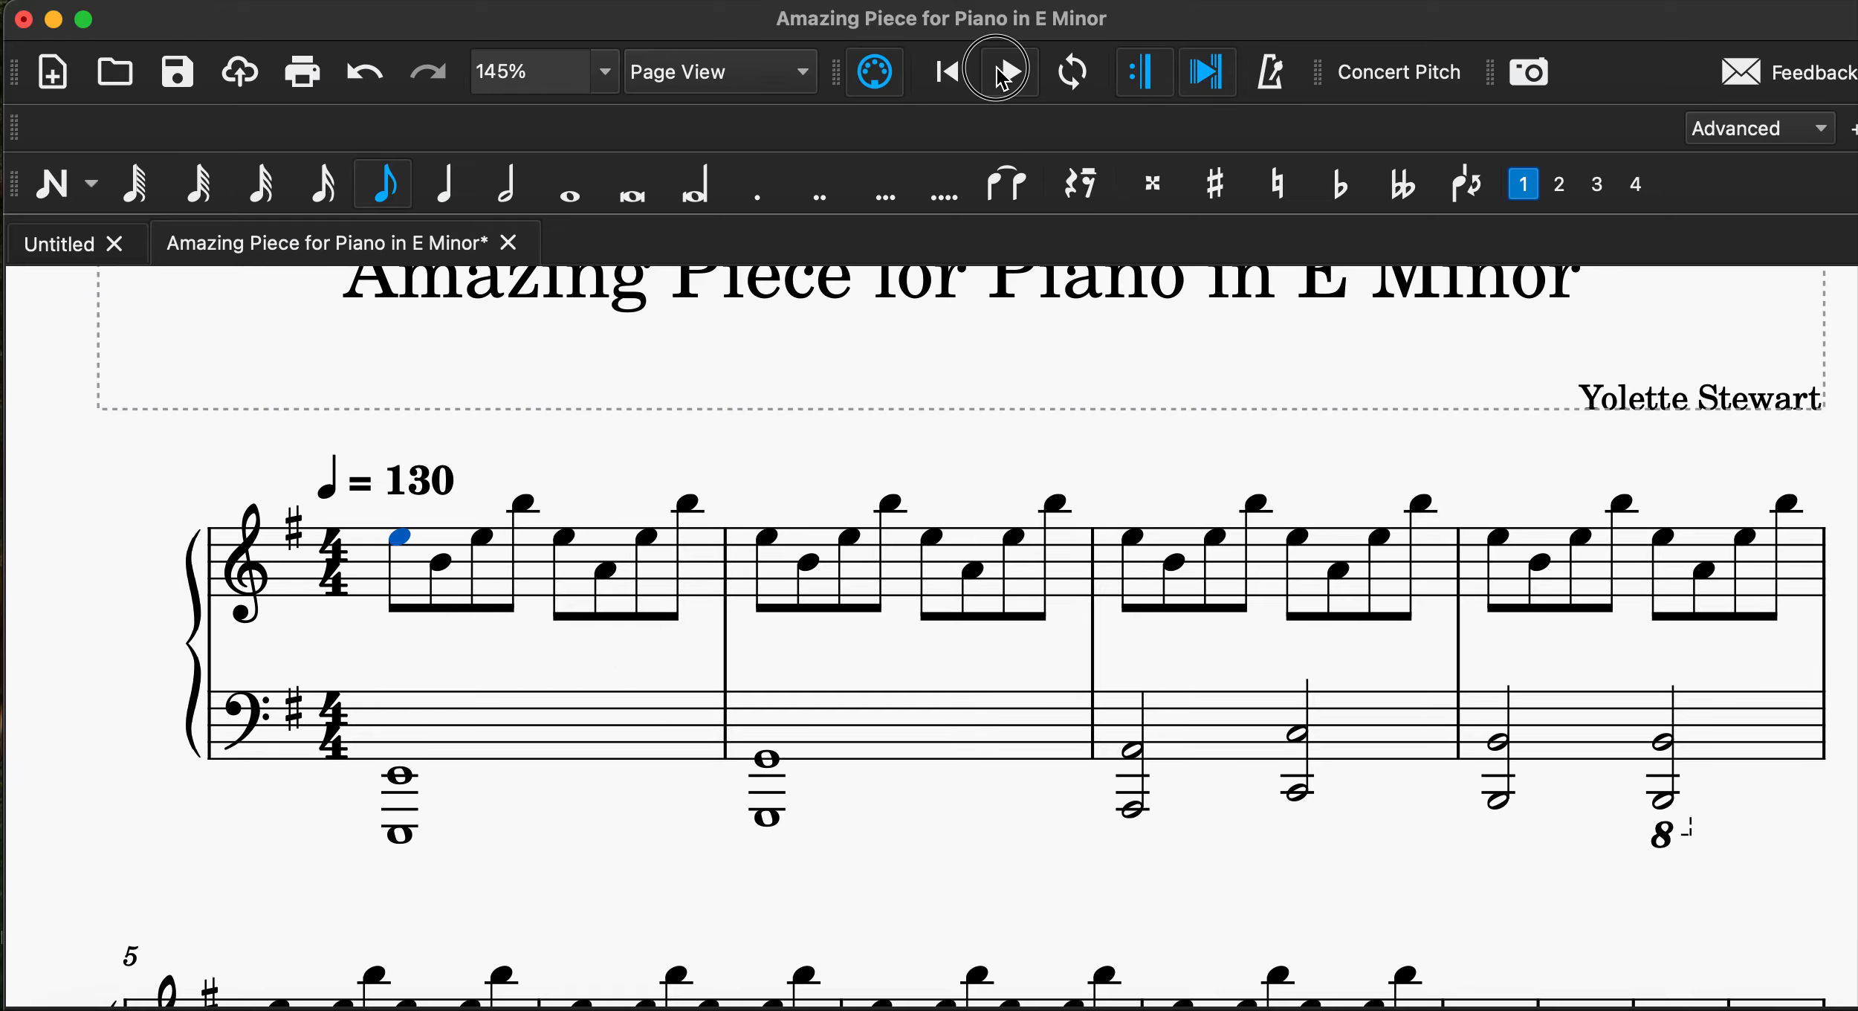
{"action": "left_click", "coordinate": [1004, 74]}
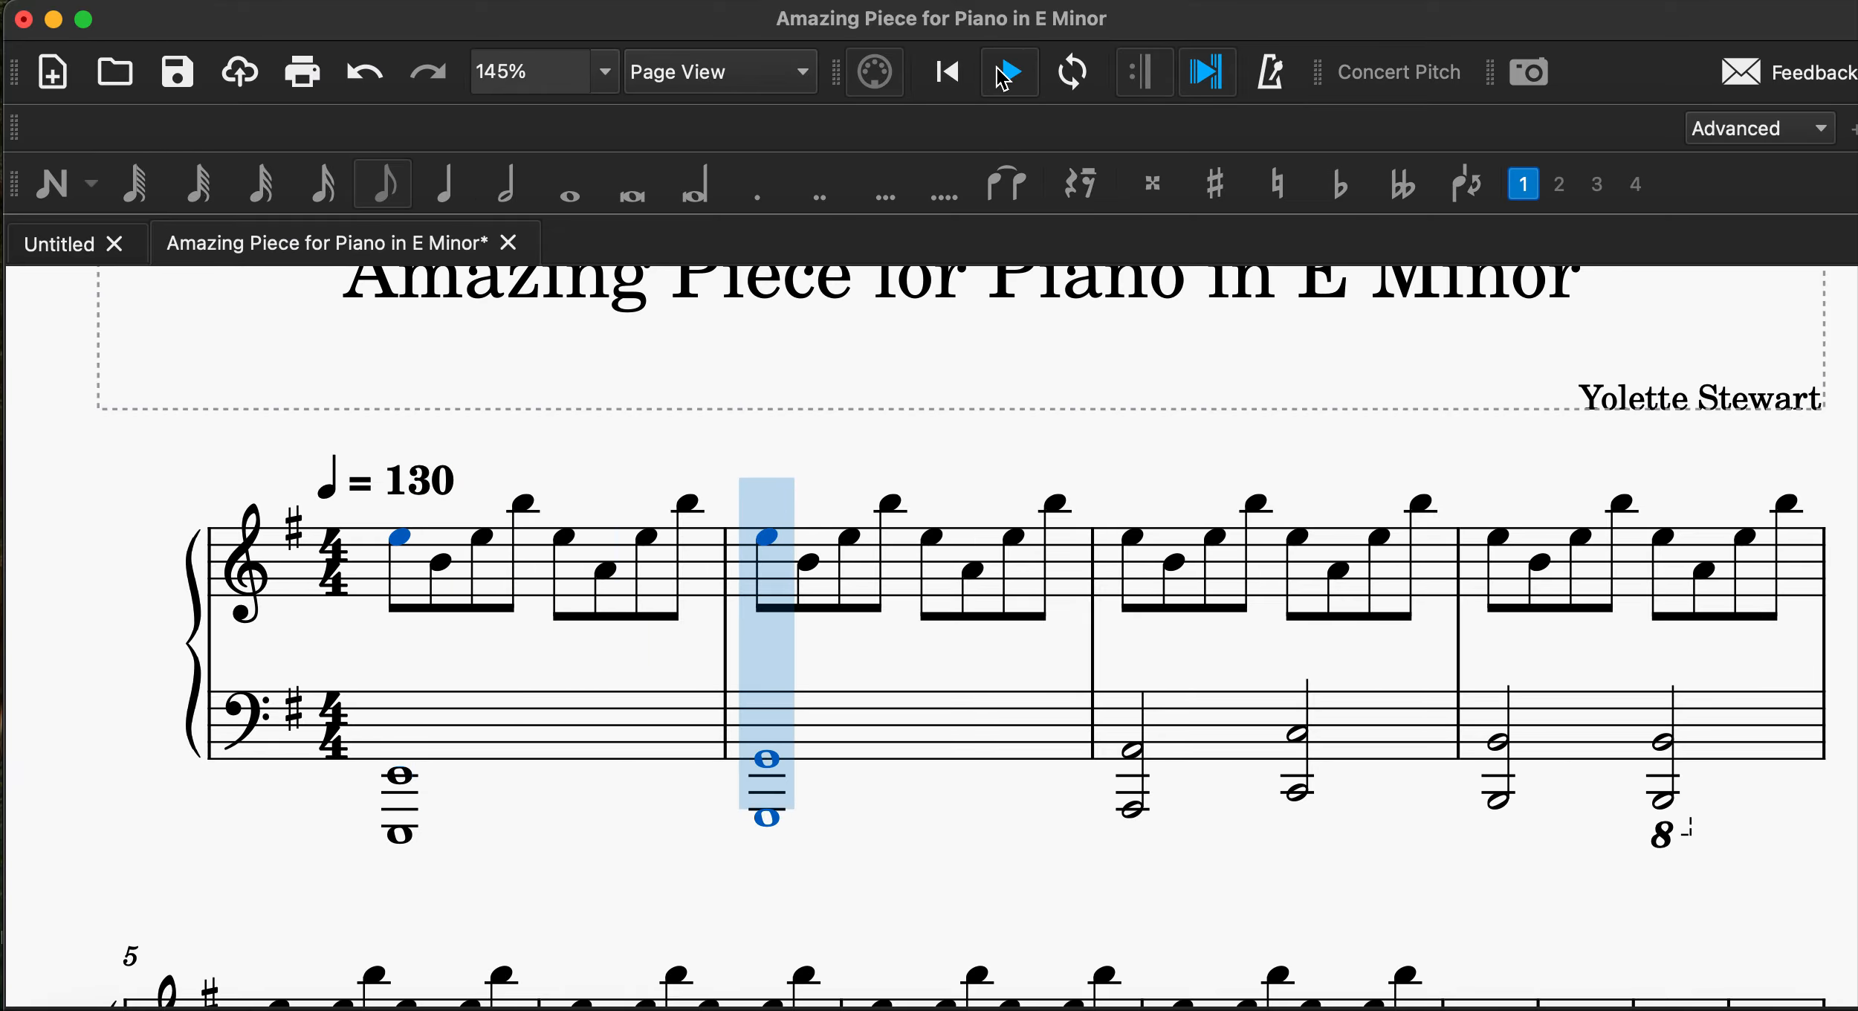
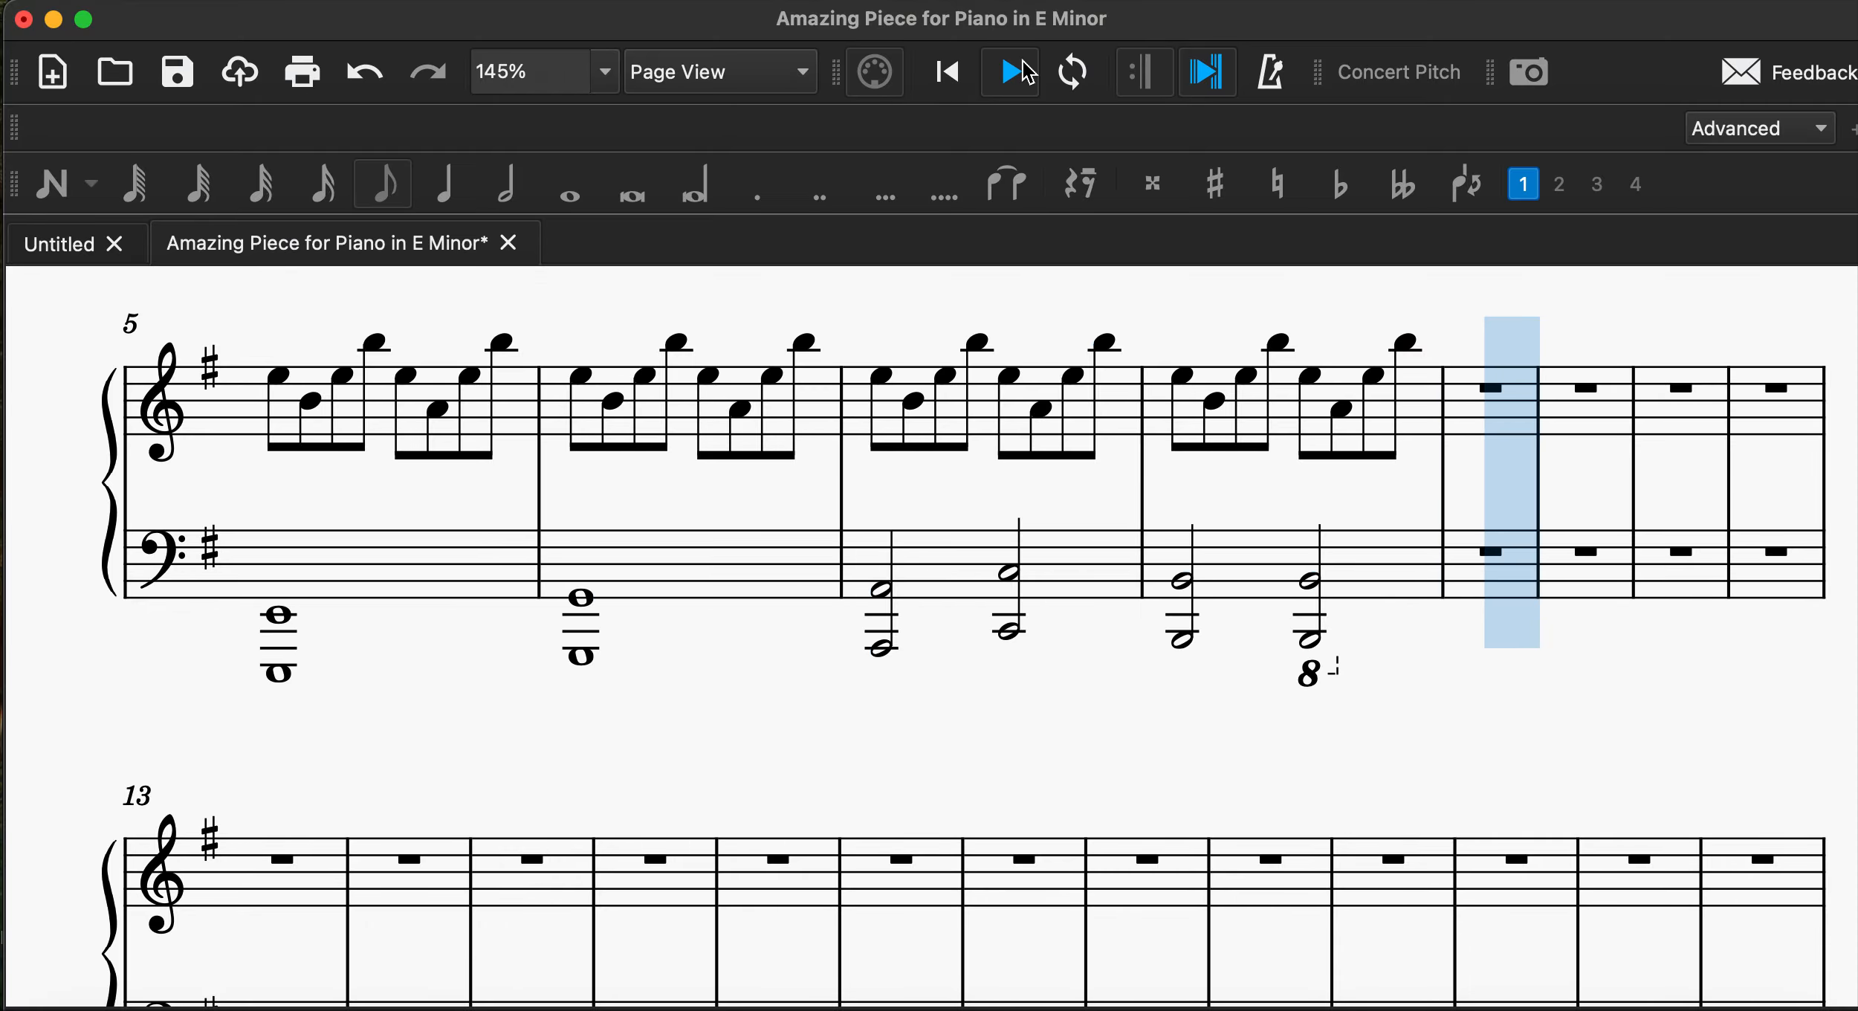
{"action": "left_click", "coordinate": [1019, 74]}
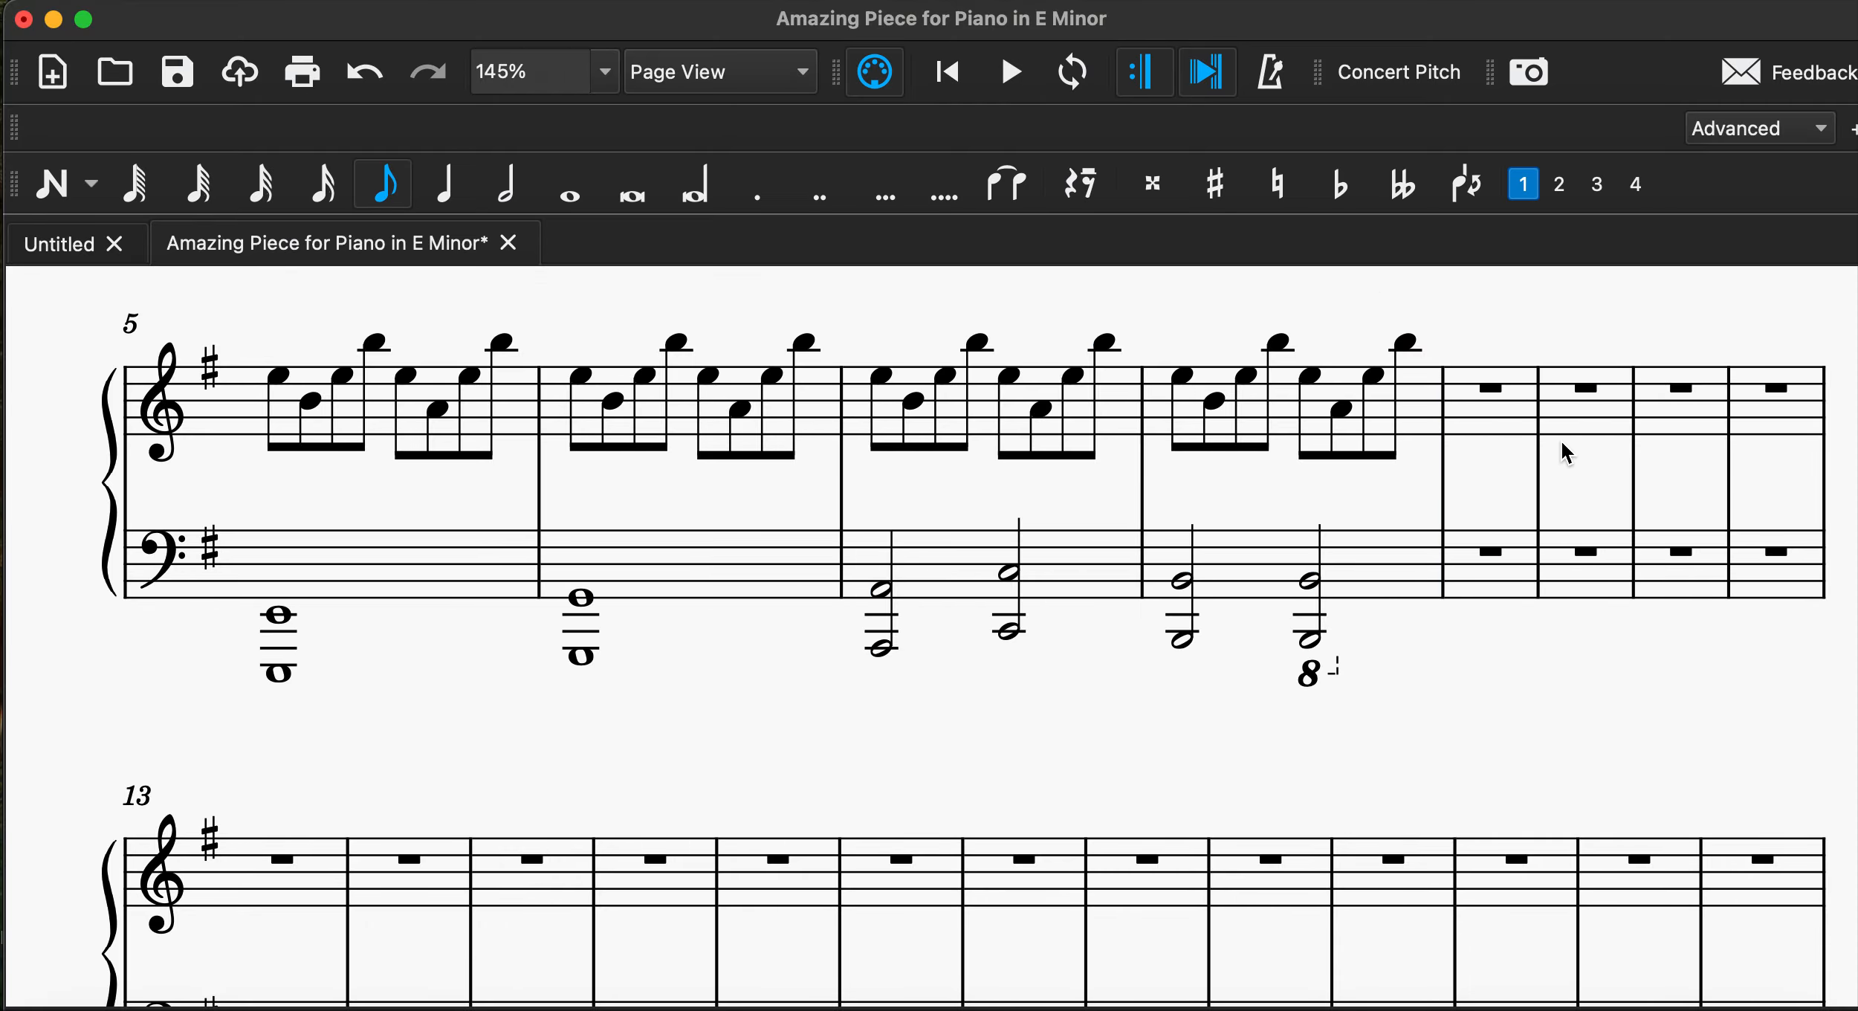
Fill treble bar 9 with two B4 quarter notes, eighth notes A4 and G4, and an A4 quarter note.
{"action": "left_click", "coordinate": [1479, 431]}
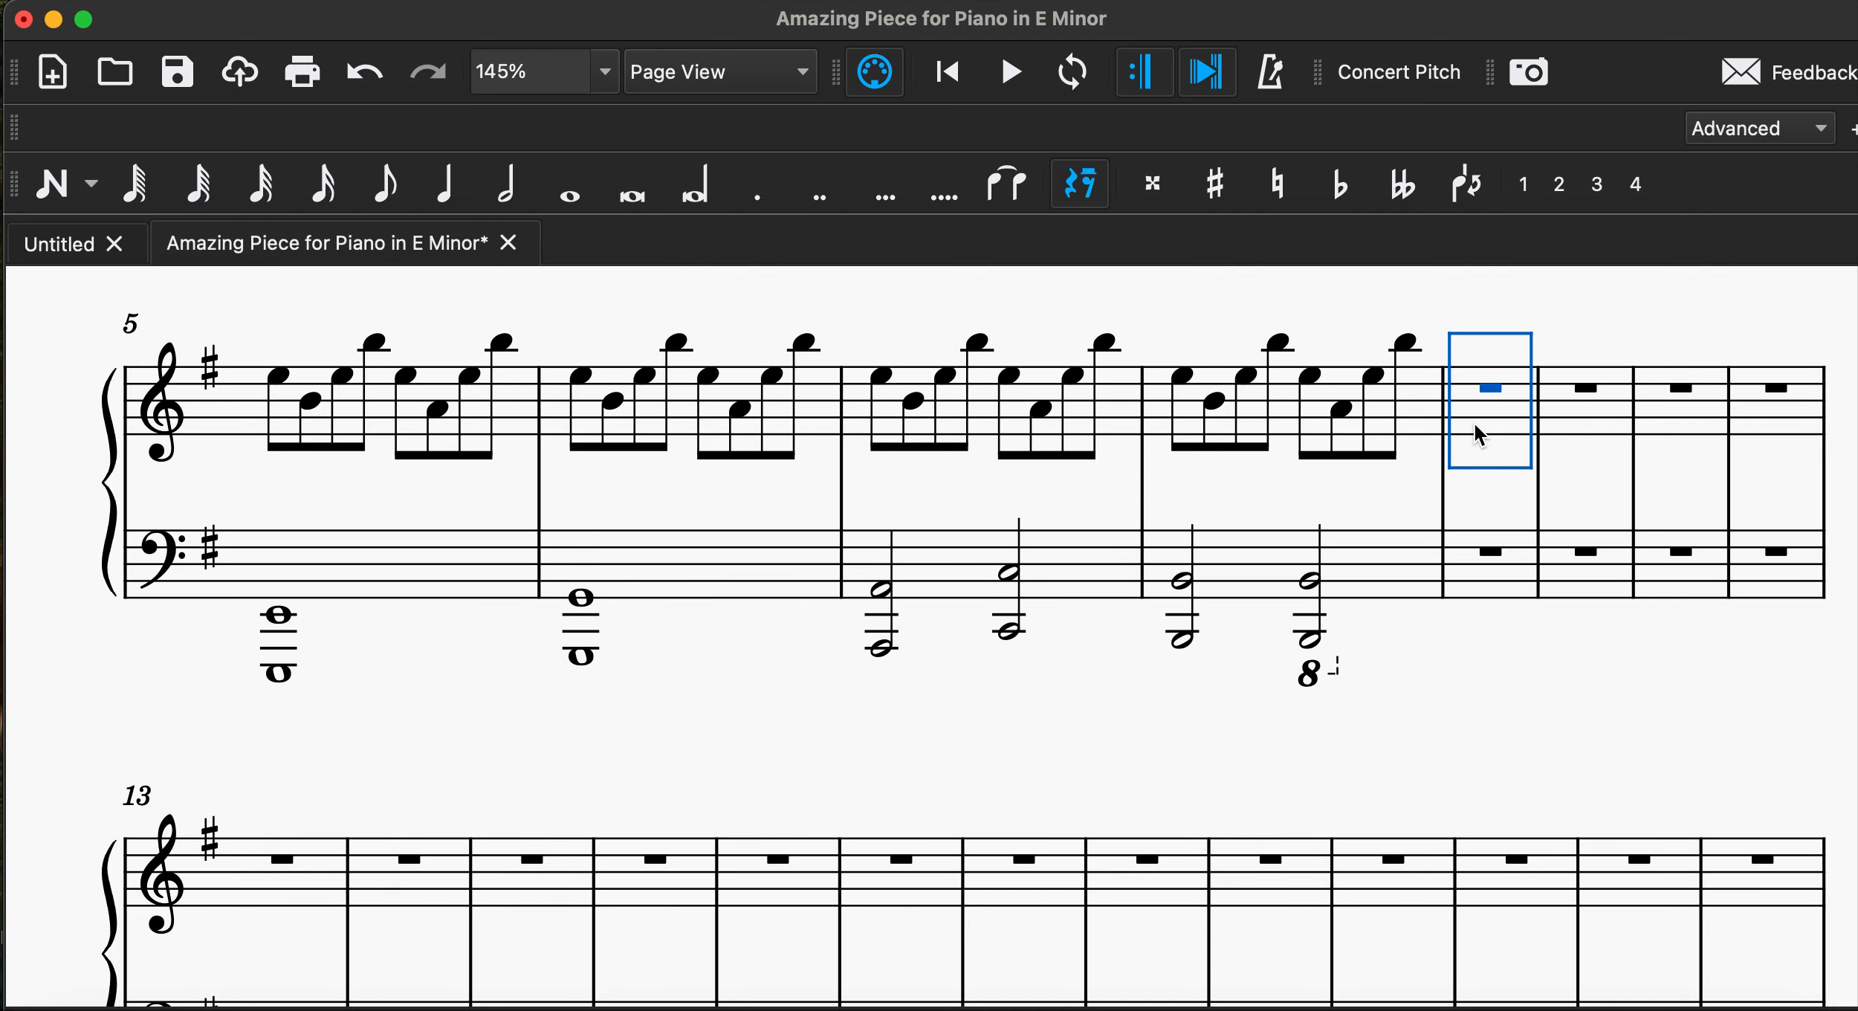
{"action": "left_click", "coordinate": [49, 194]}
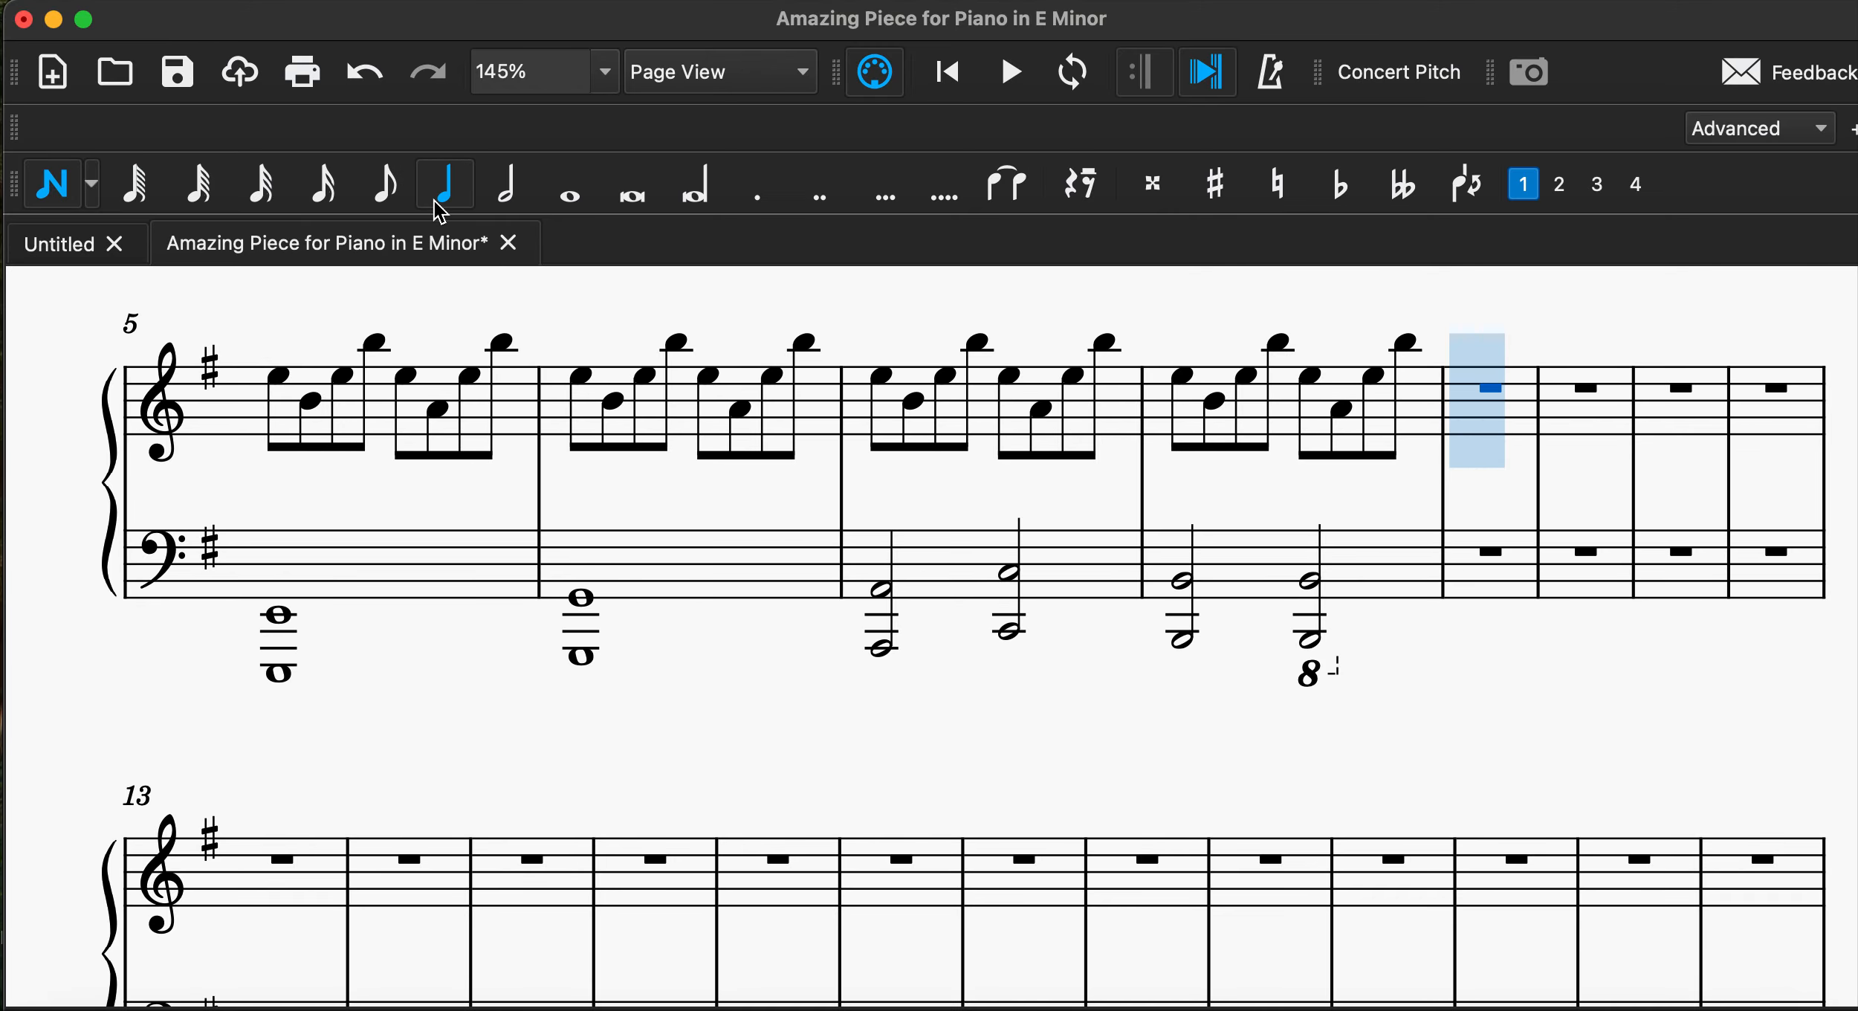
{"action": "left_click", "coordinate": [1460, 401]}
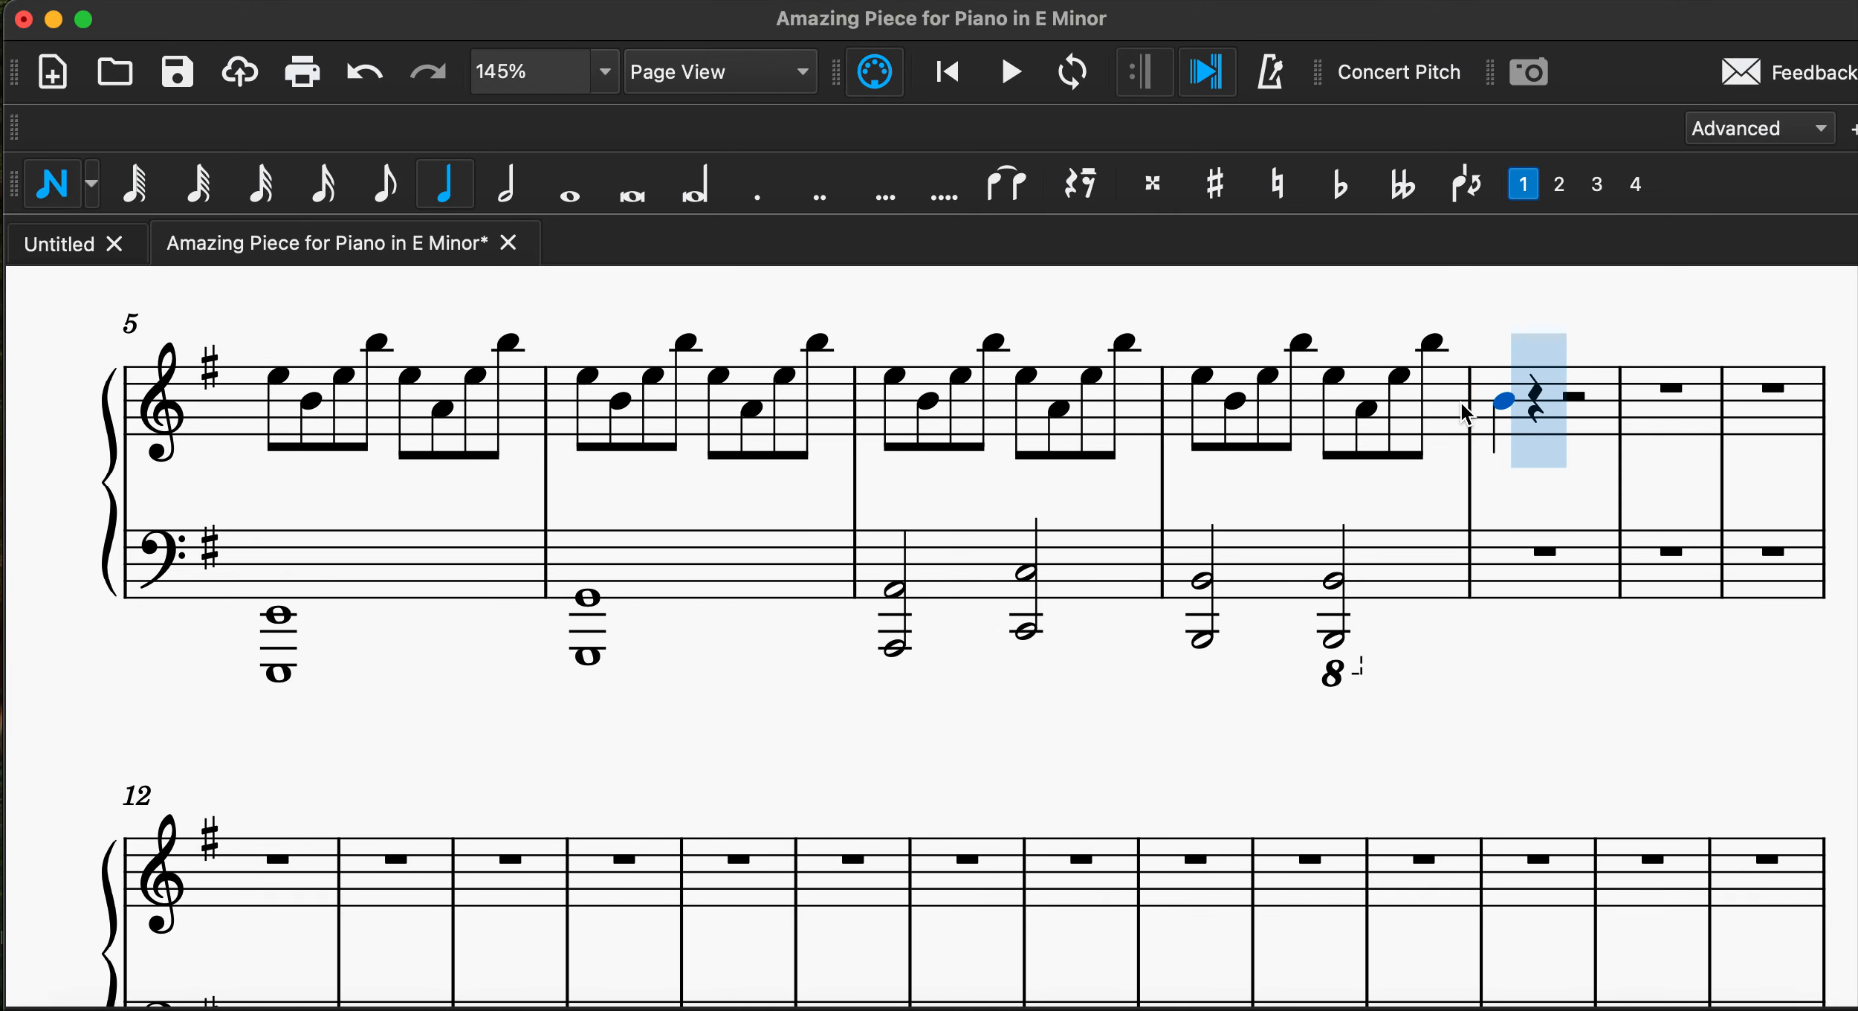
{"action": "key", "text": "b"}
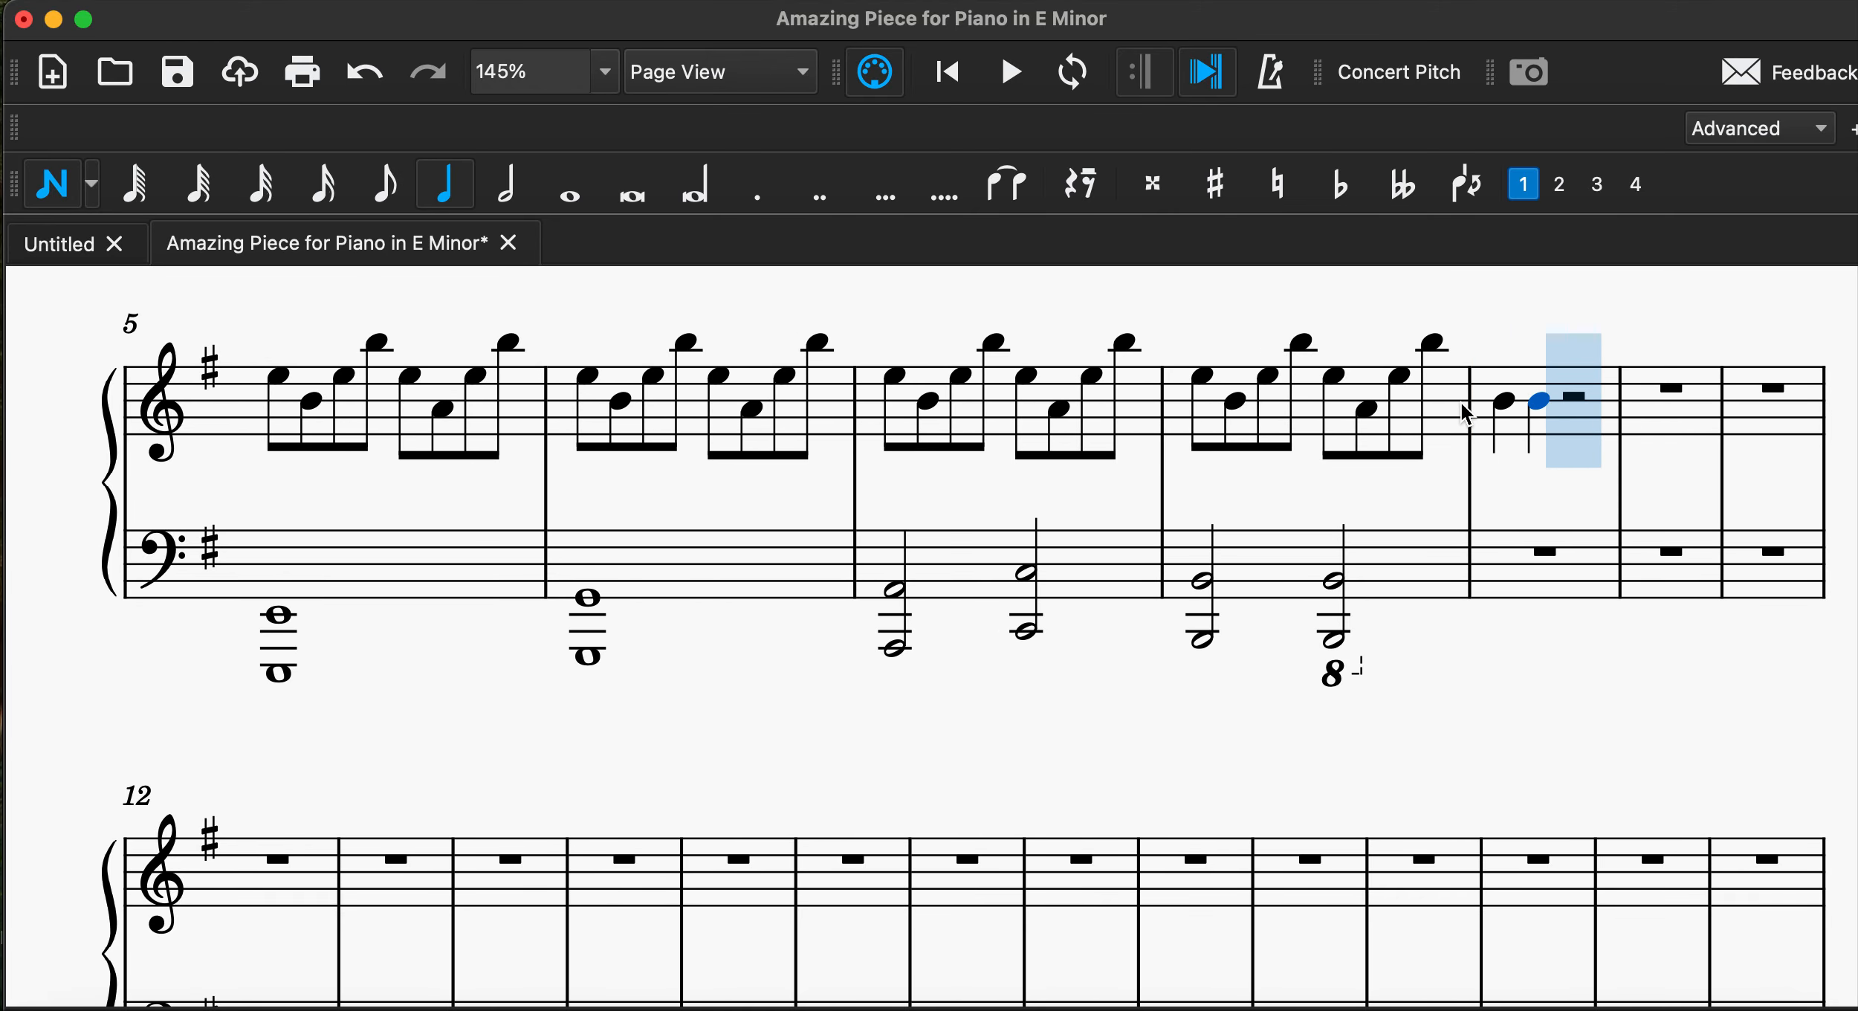
{"action": "left_click", "coordinate": [387, 185]}
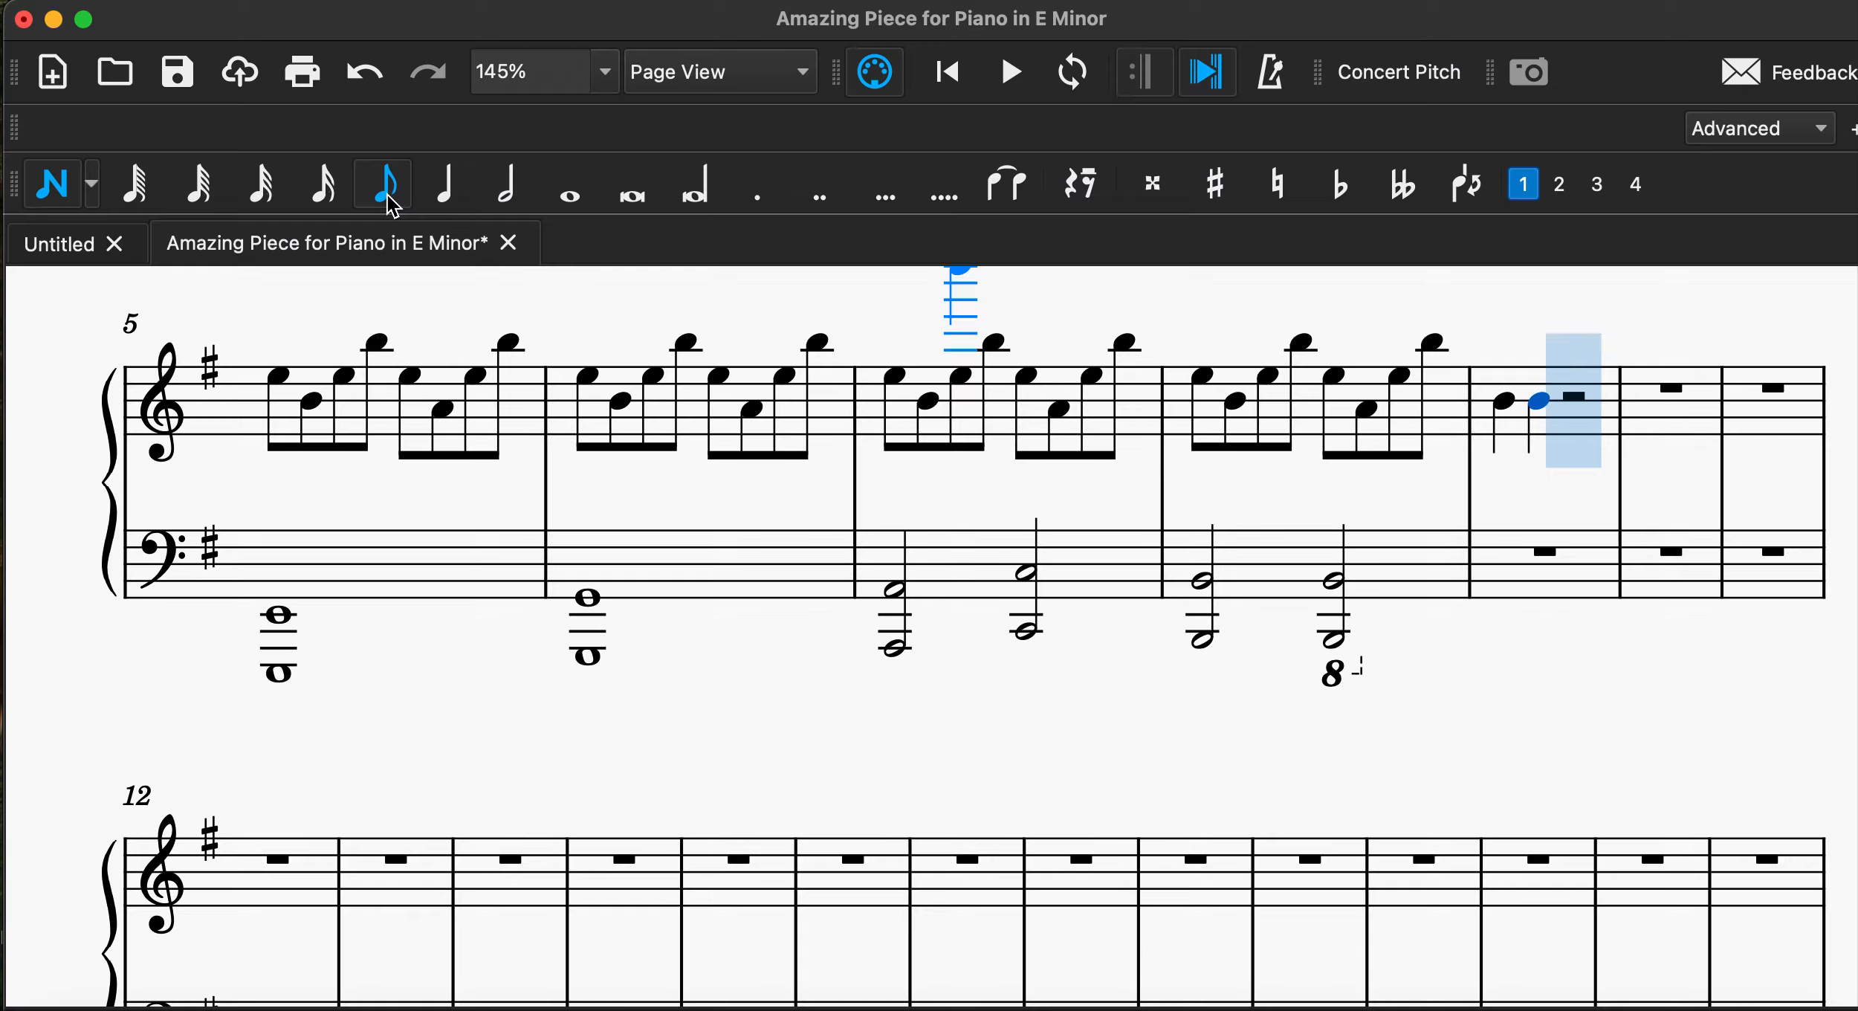
{"action": "key", "text": "a"}
{"action": "key", "text": "g"}
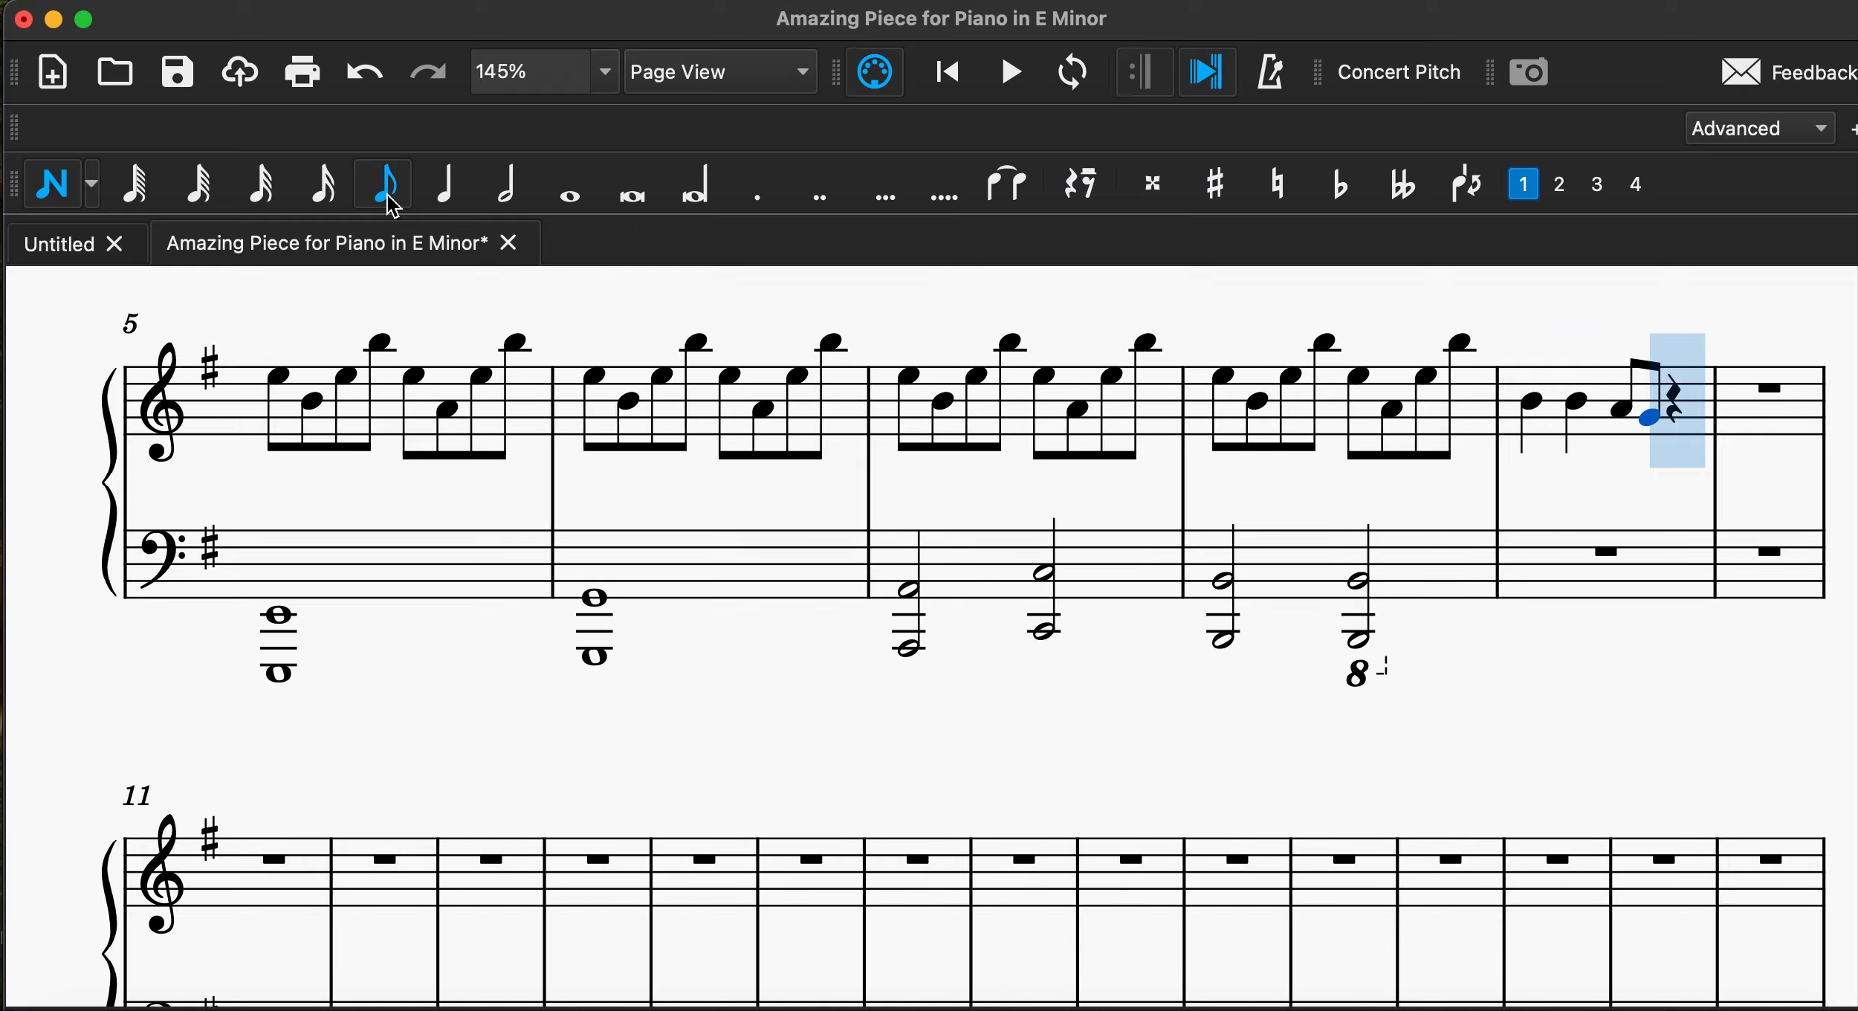
{"action": "left_click", "coordinate": [435, 189]}
{"action": "key", "text": "a"}
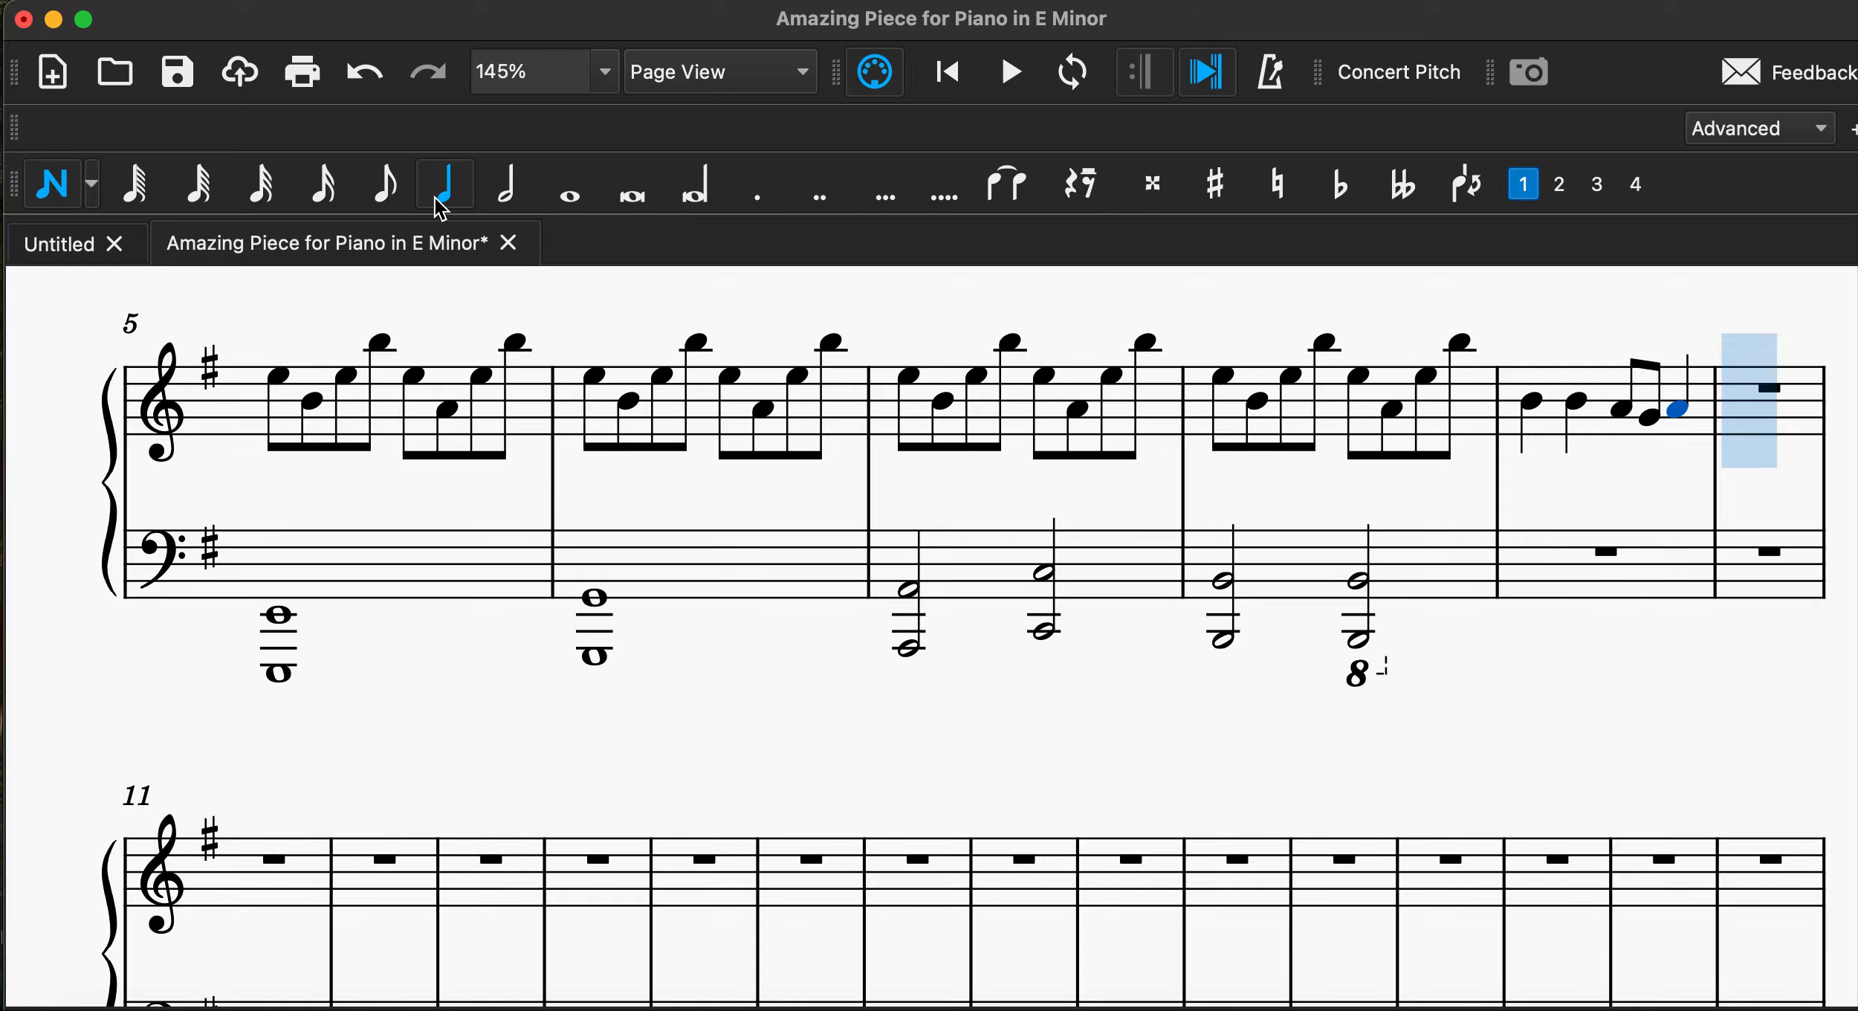
Enter two B4 quarter notes in treble bar 10, followed by an eighth note lowered an octave to E4.
{"action": "left_click", "coordinate": [1730, 406]}
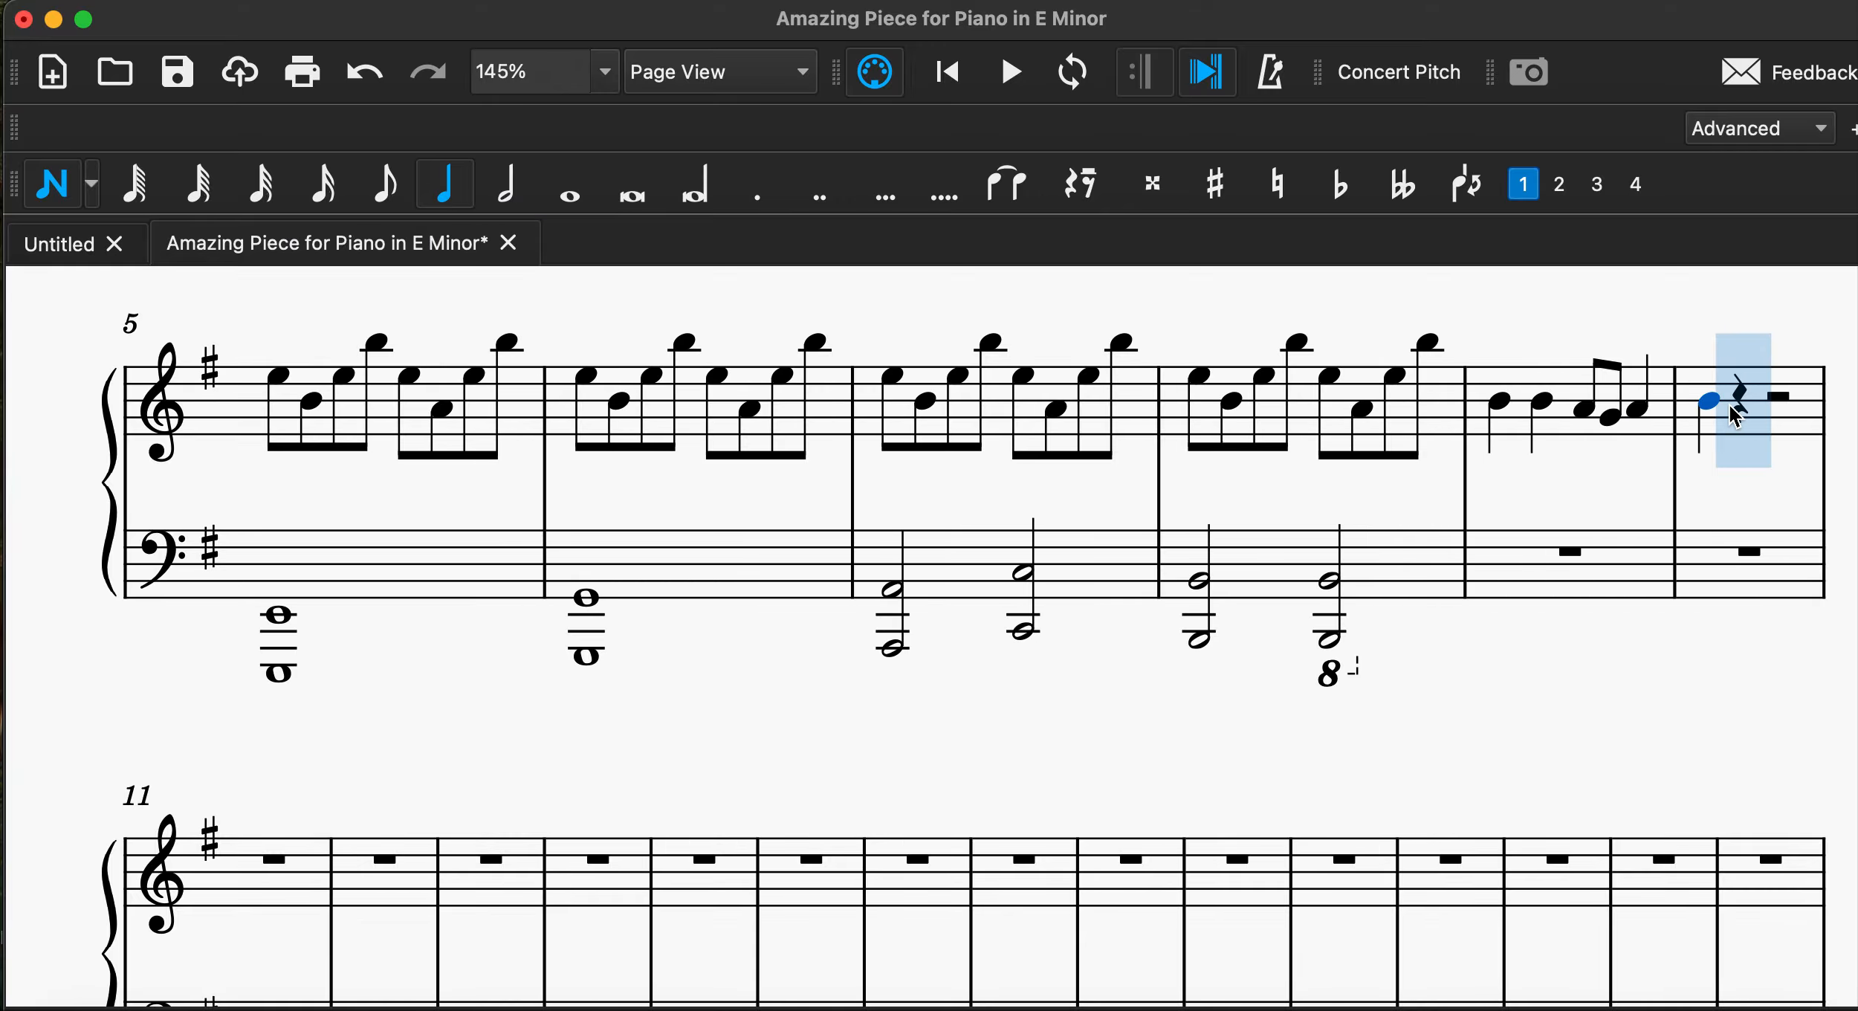
{"action": "left_click", "coordinate": [1745, 404]}
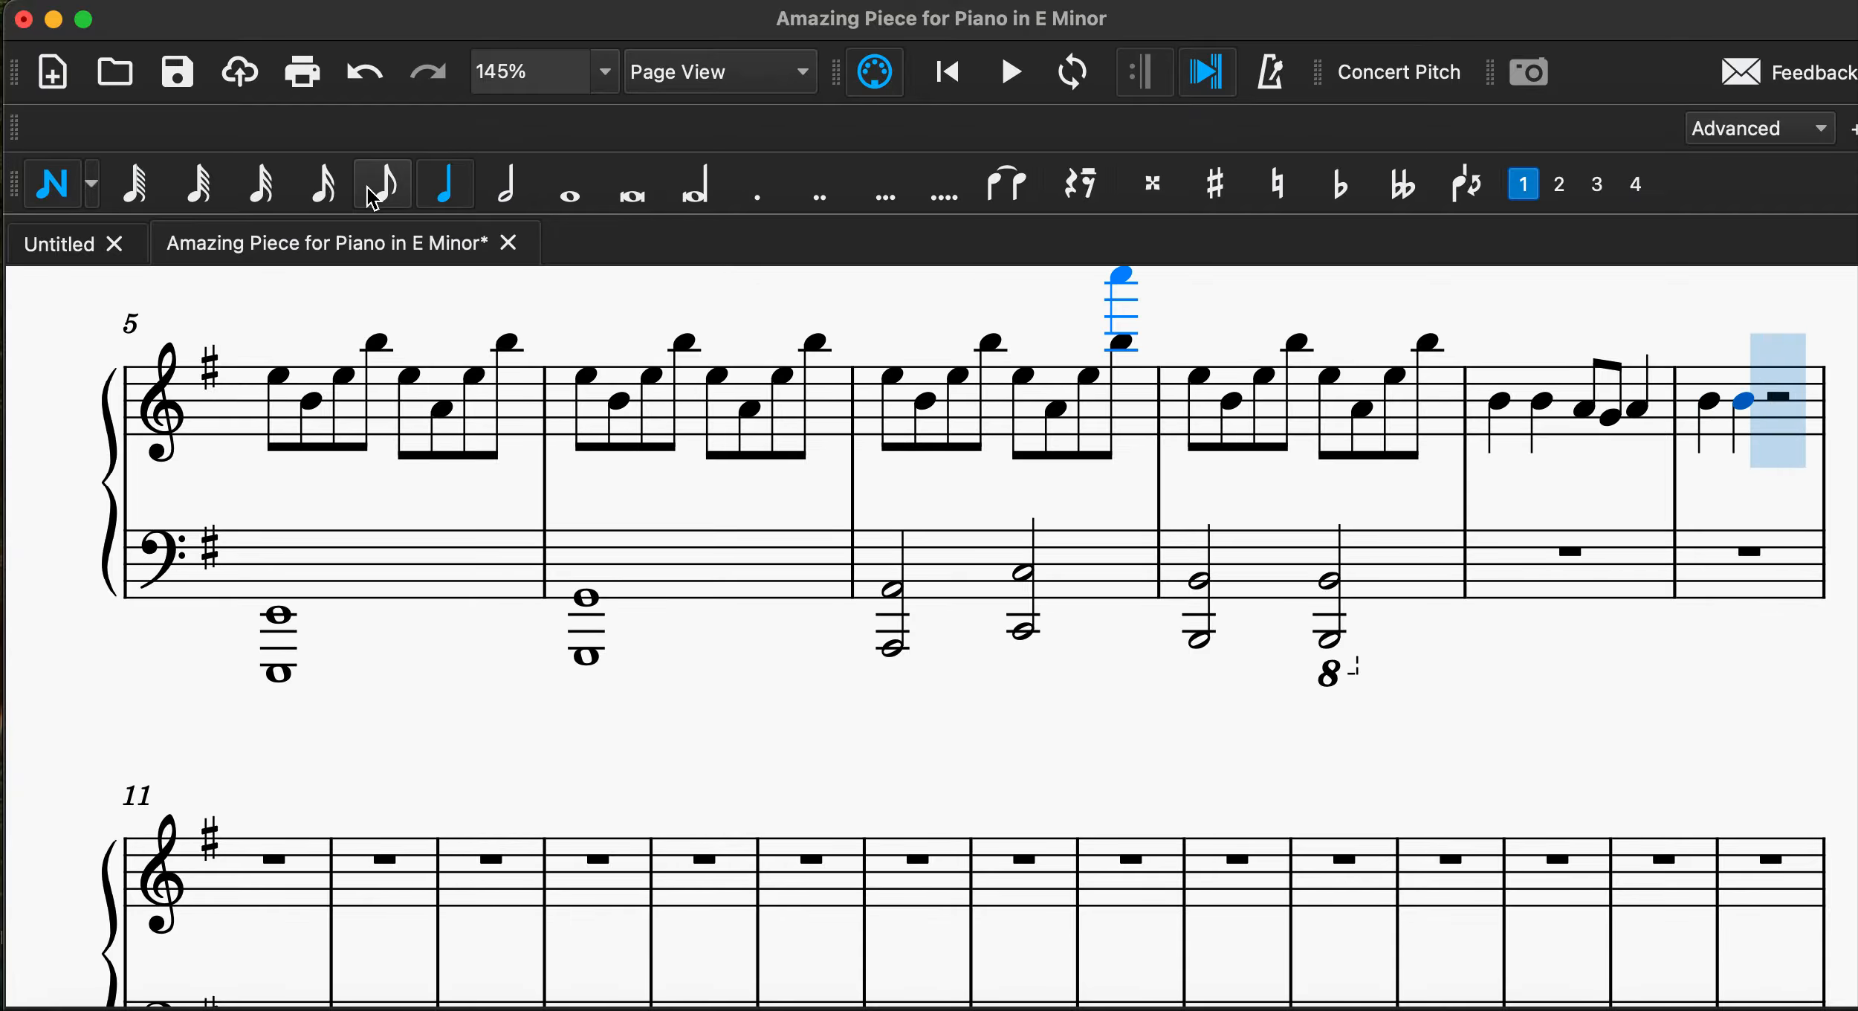
{"action": "left_click", "coordinate": [394, 195]}
{"action": "key", "text": "e"}
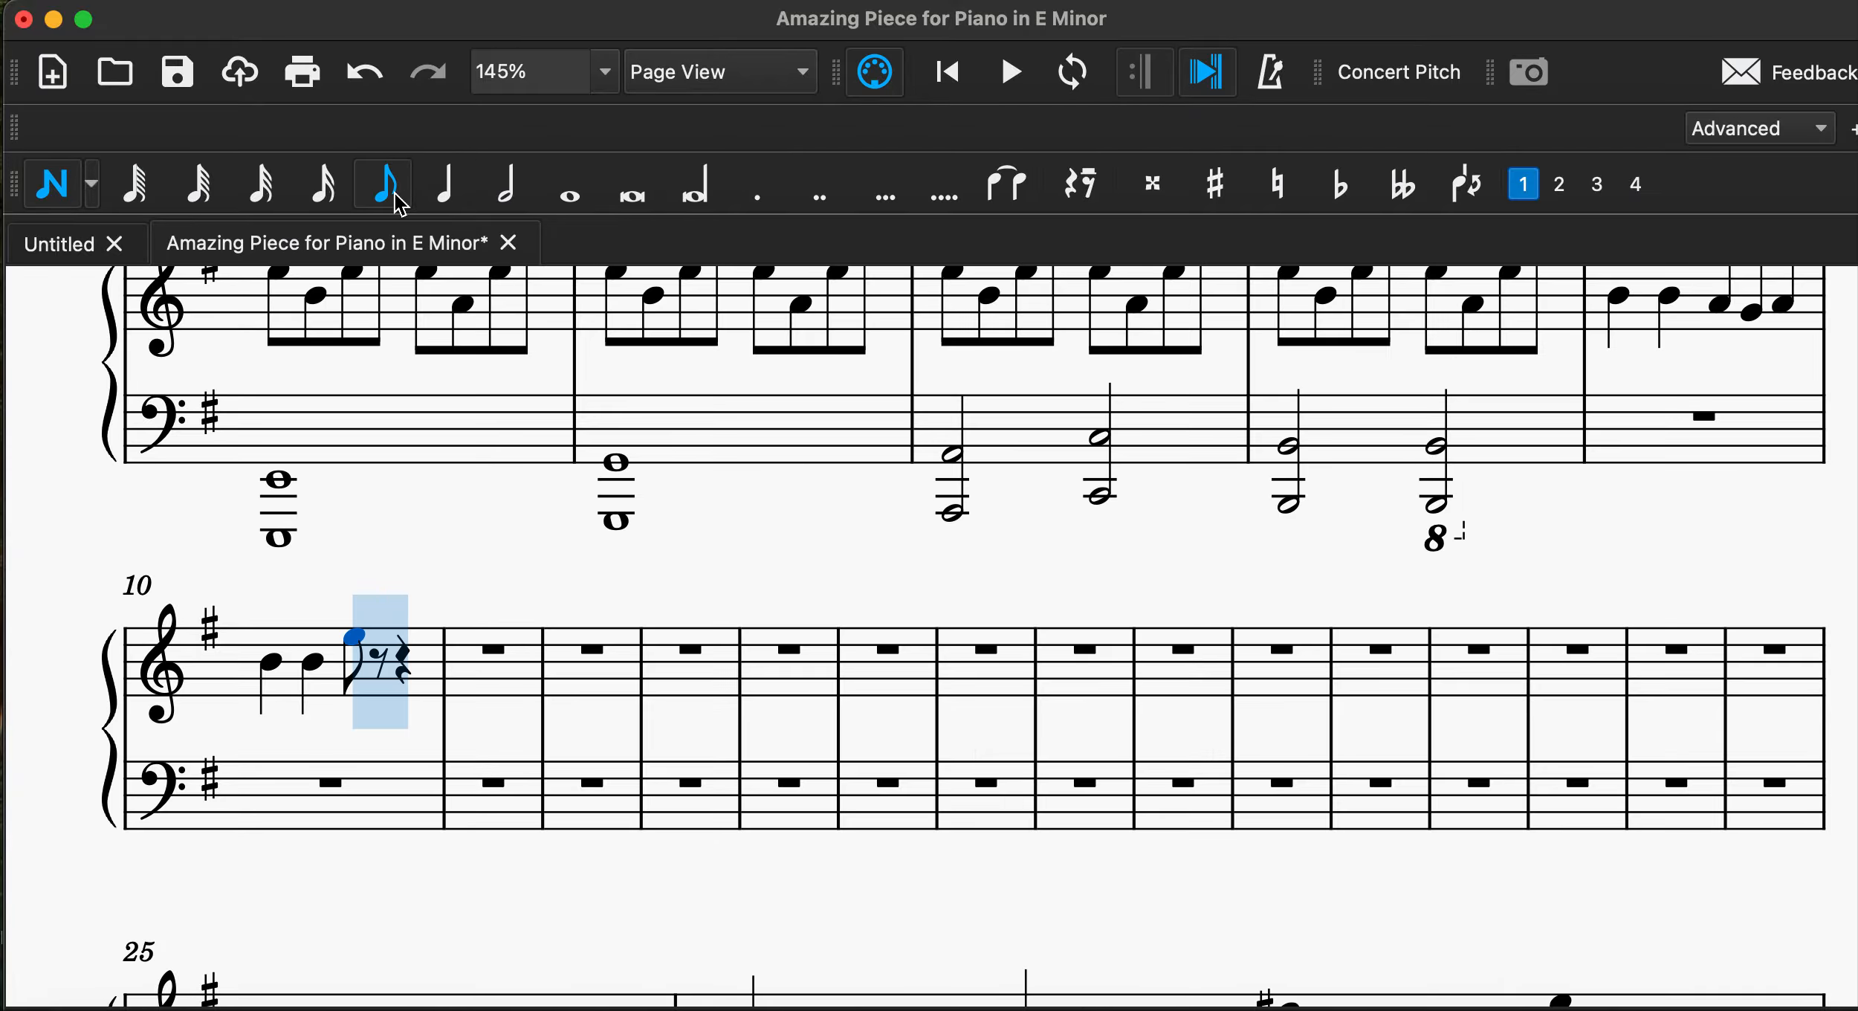
{"action": "key", "text": "Down"}
{"action": "key", "text": "Down"}
{"action": "key", "text": "Down"}
{"action": "key", "text": "Down"}
{"action": "key", "text": "Down"}
{"action": "key", "text": "Down"}
{"action": "key", "text": "Down"}
{"action": "key", "text": "Down"}
{"action": "key", "text": "Down"}
{"action": "key", "text": "Down"}
{"action": "key", "text": "Down"}
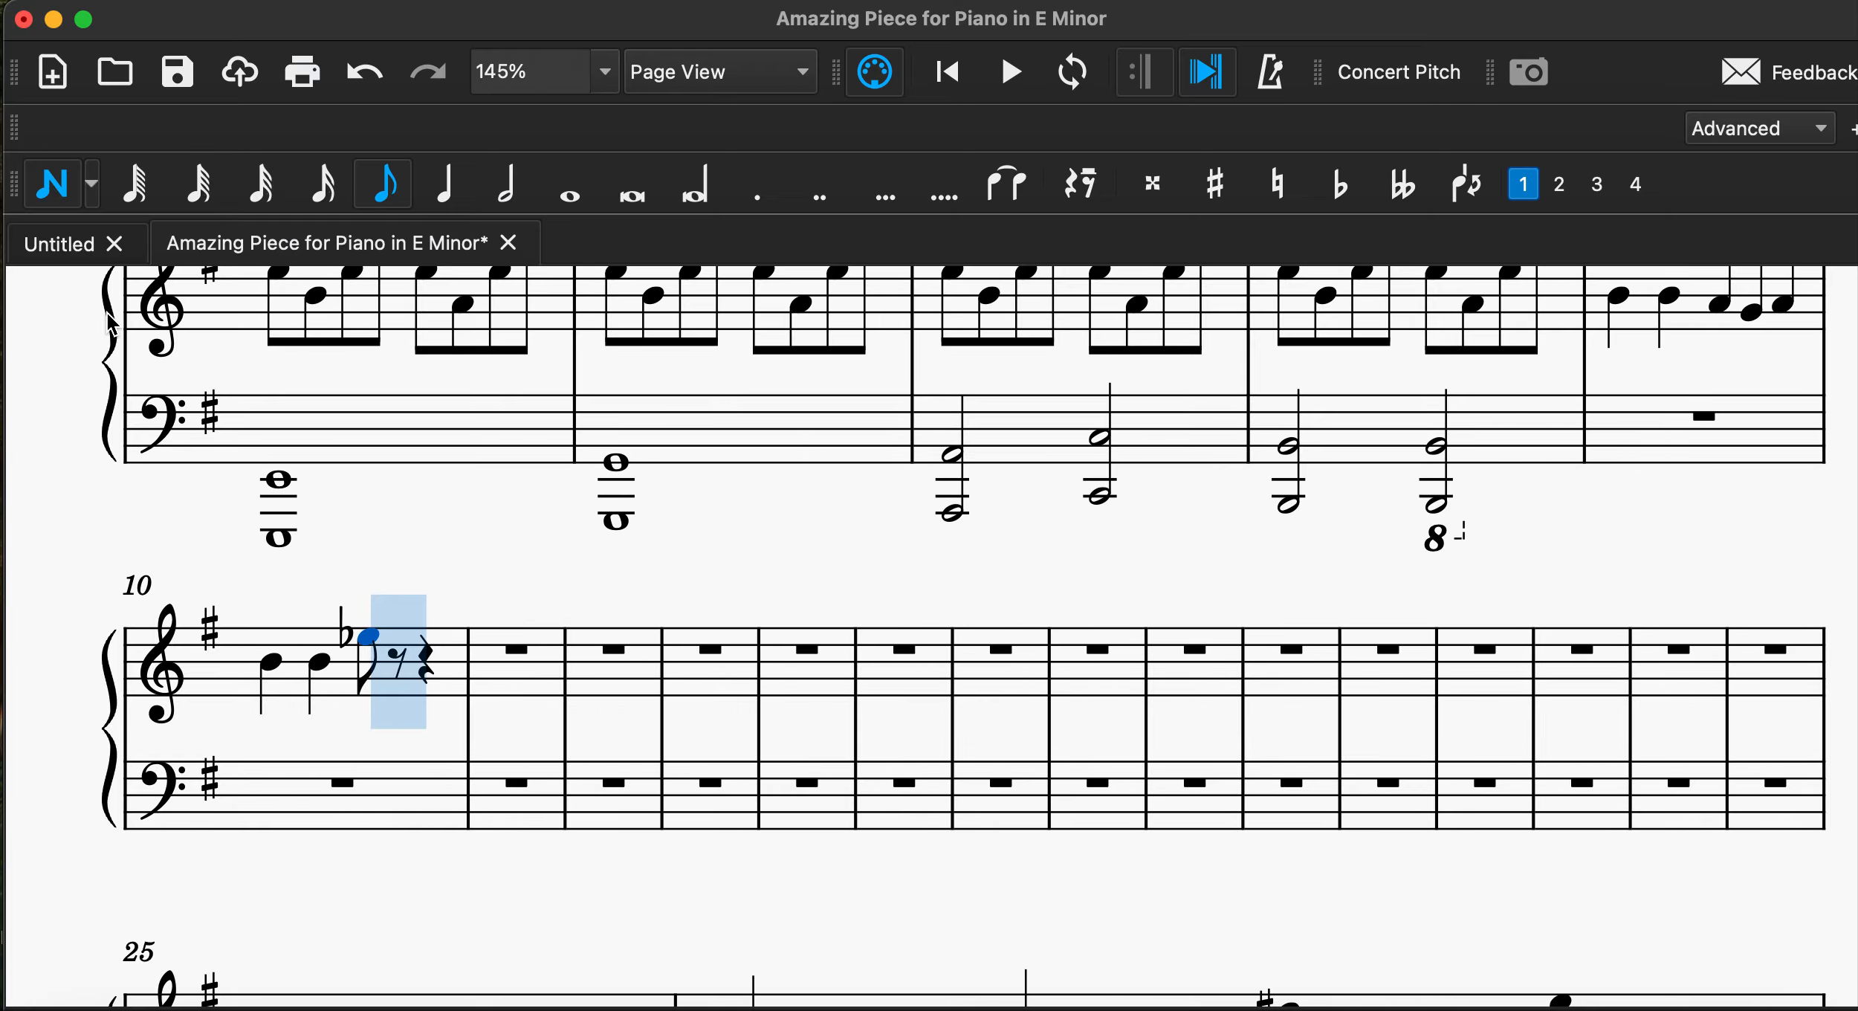
{"action": "key", "text": "Down"}
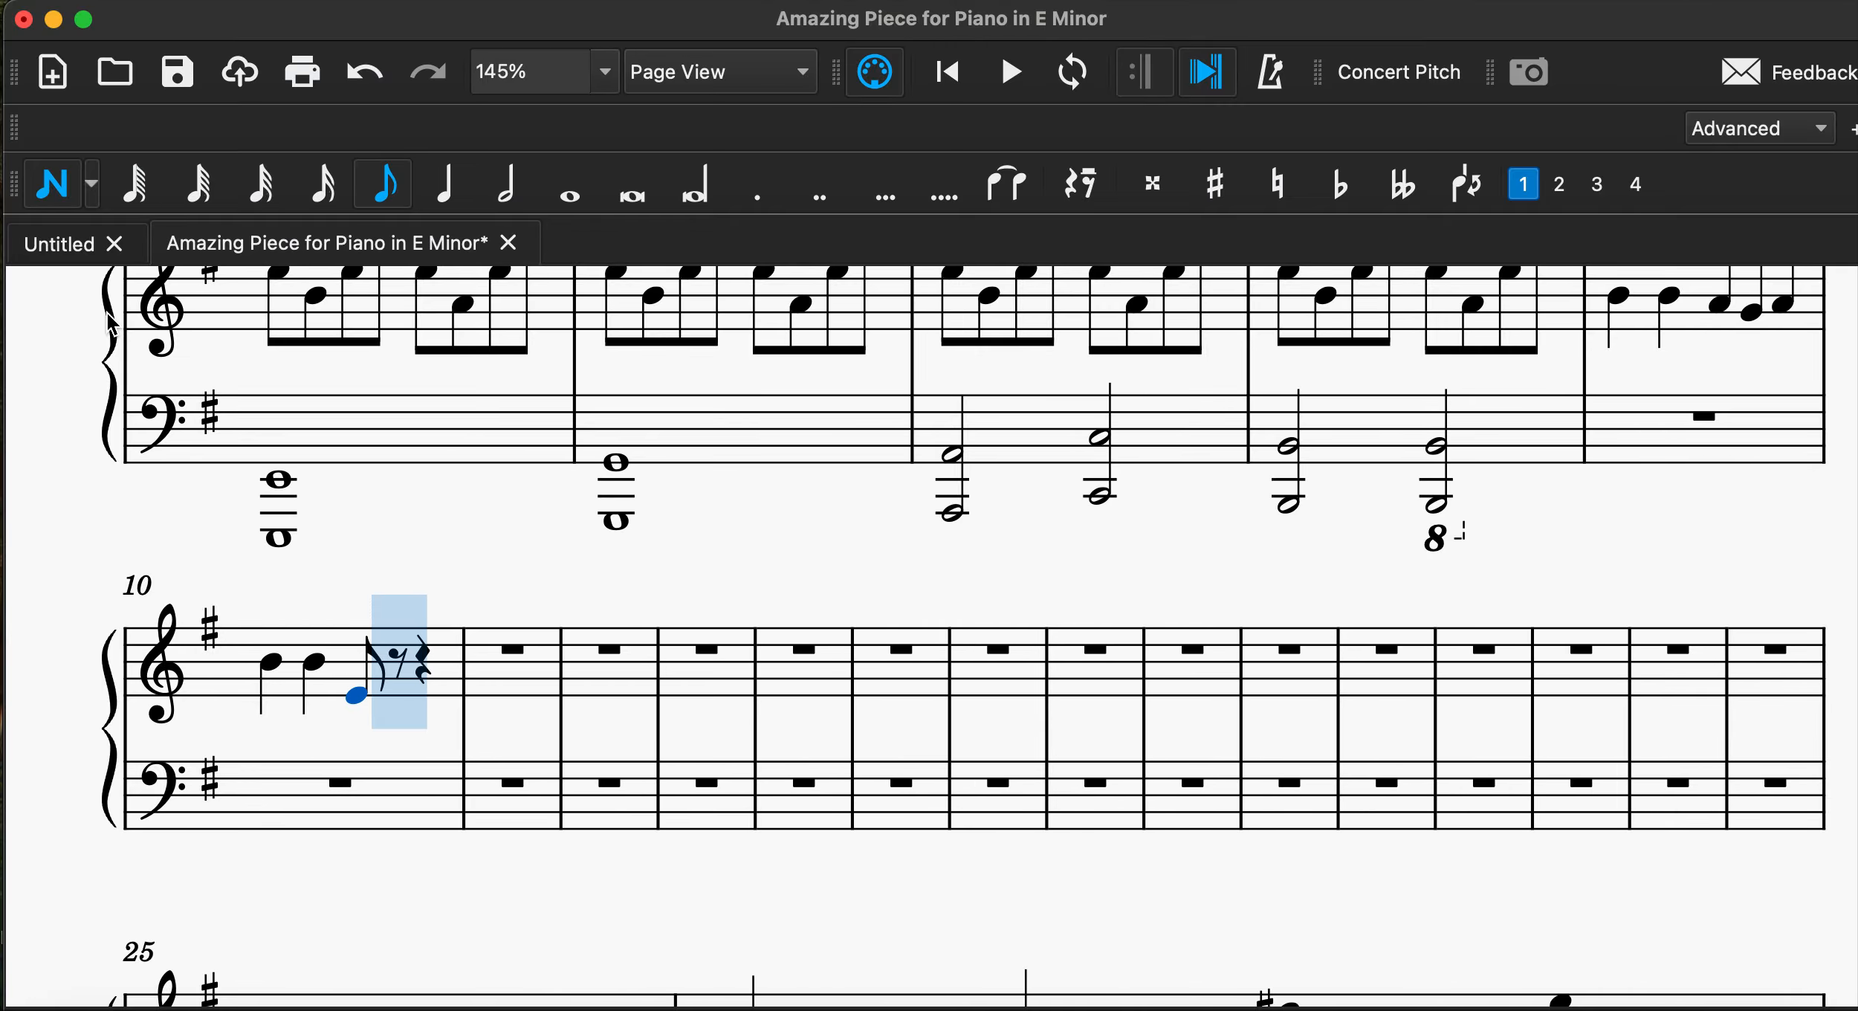
Complete treble bar 10 with a G4 eighth note and an E4 quarter note, and leave note input.
{"action": "key", "text": "g"}
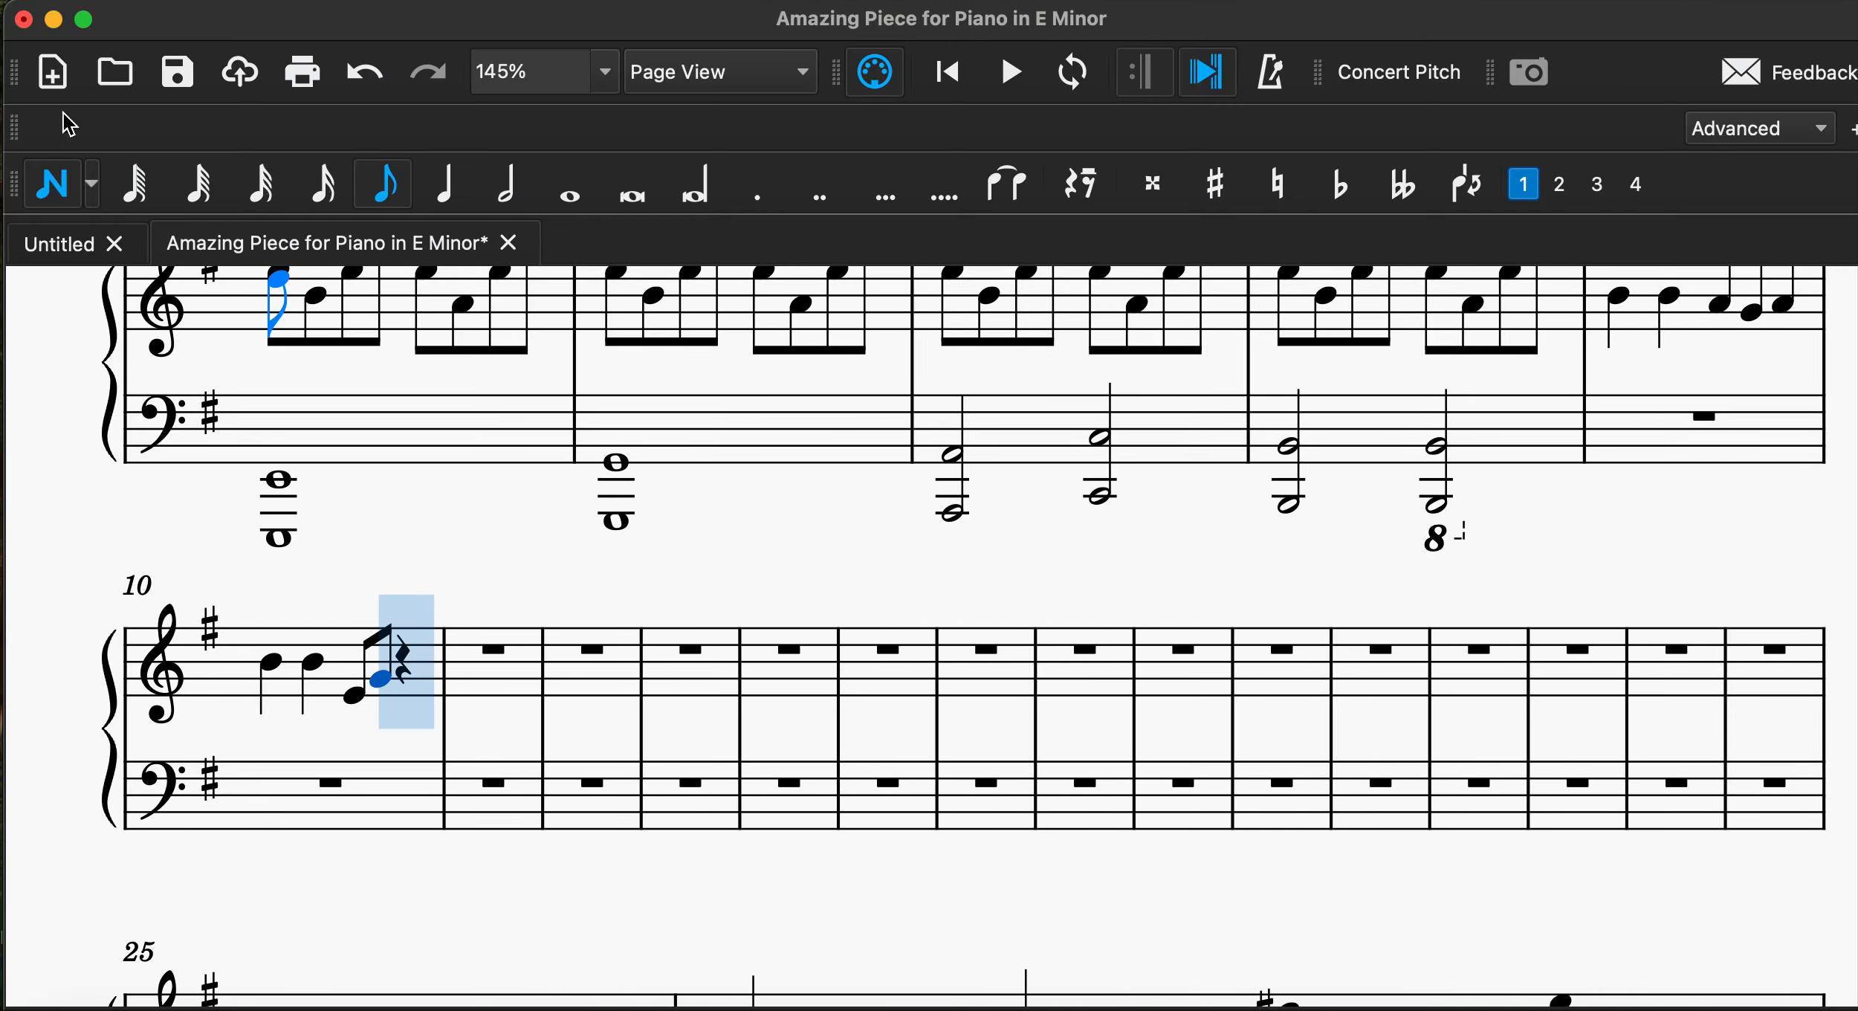
{"action": "left_click", "coordinate": [446, 194]}
{"action": "key", "text": "e"}
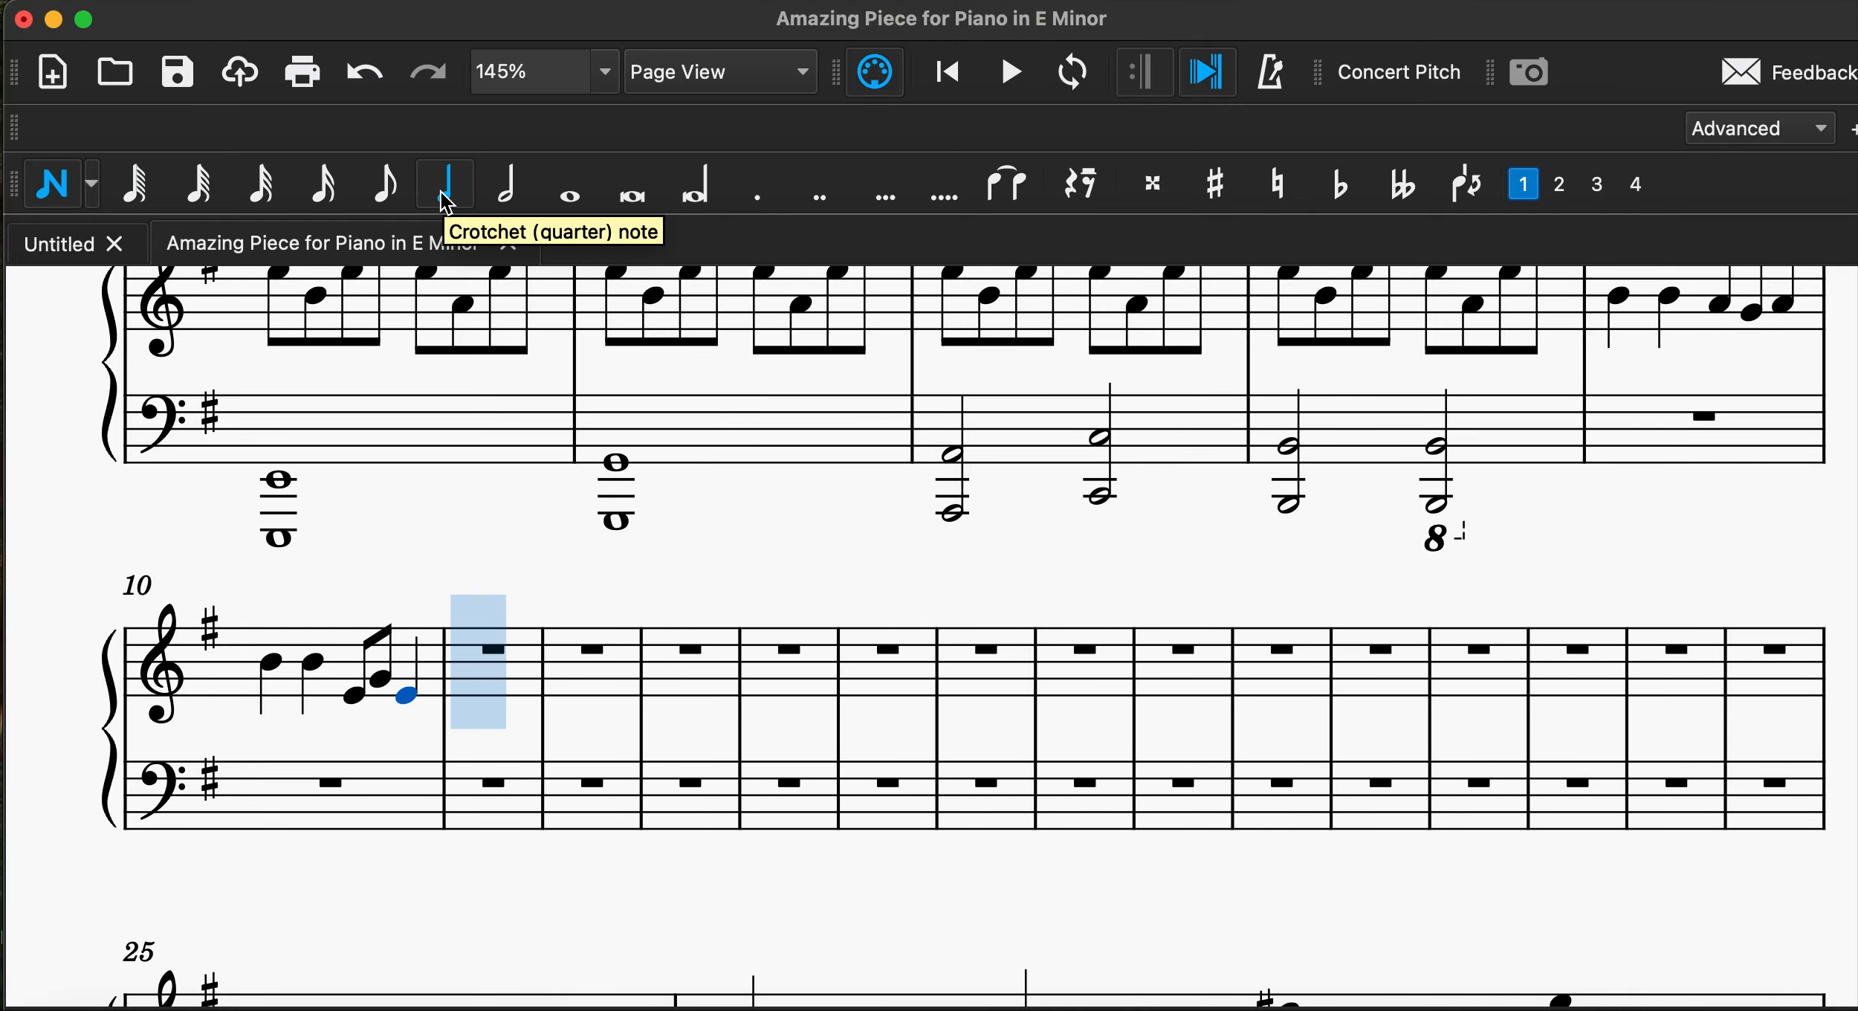
{"action": "scroll", "coordinate": [1381, 413], "scroll_direction": "right", "scroll_amount": 5}
{"action": "key", "text": "Escape"}
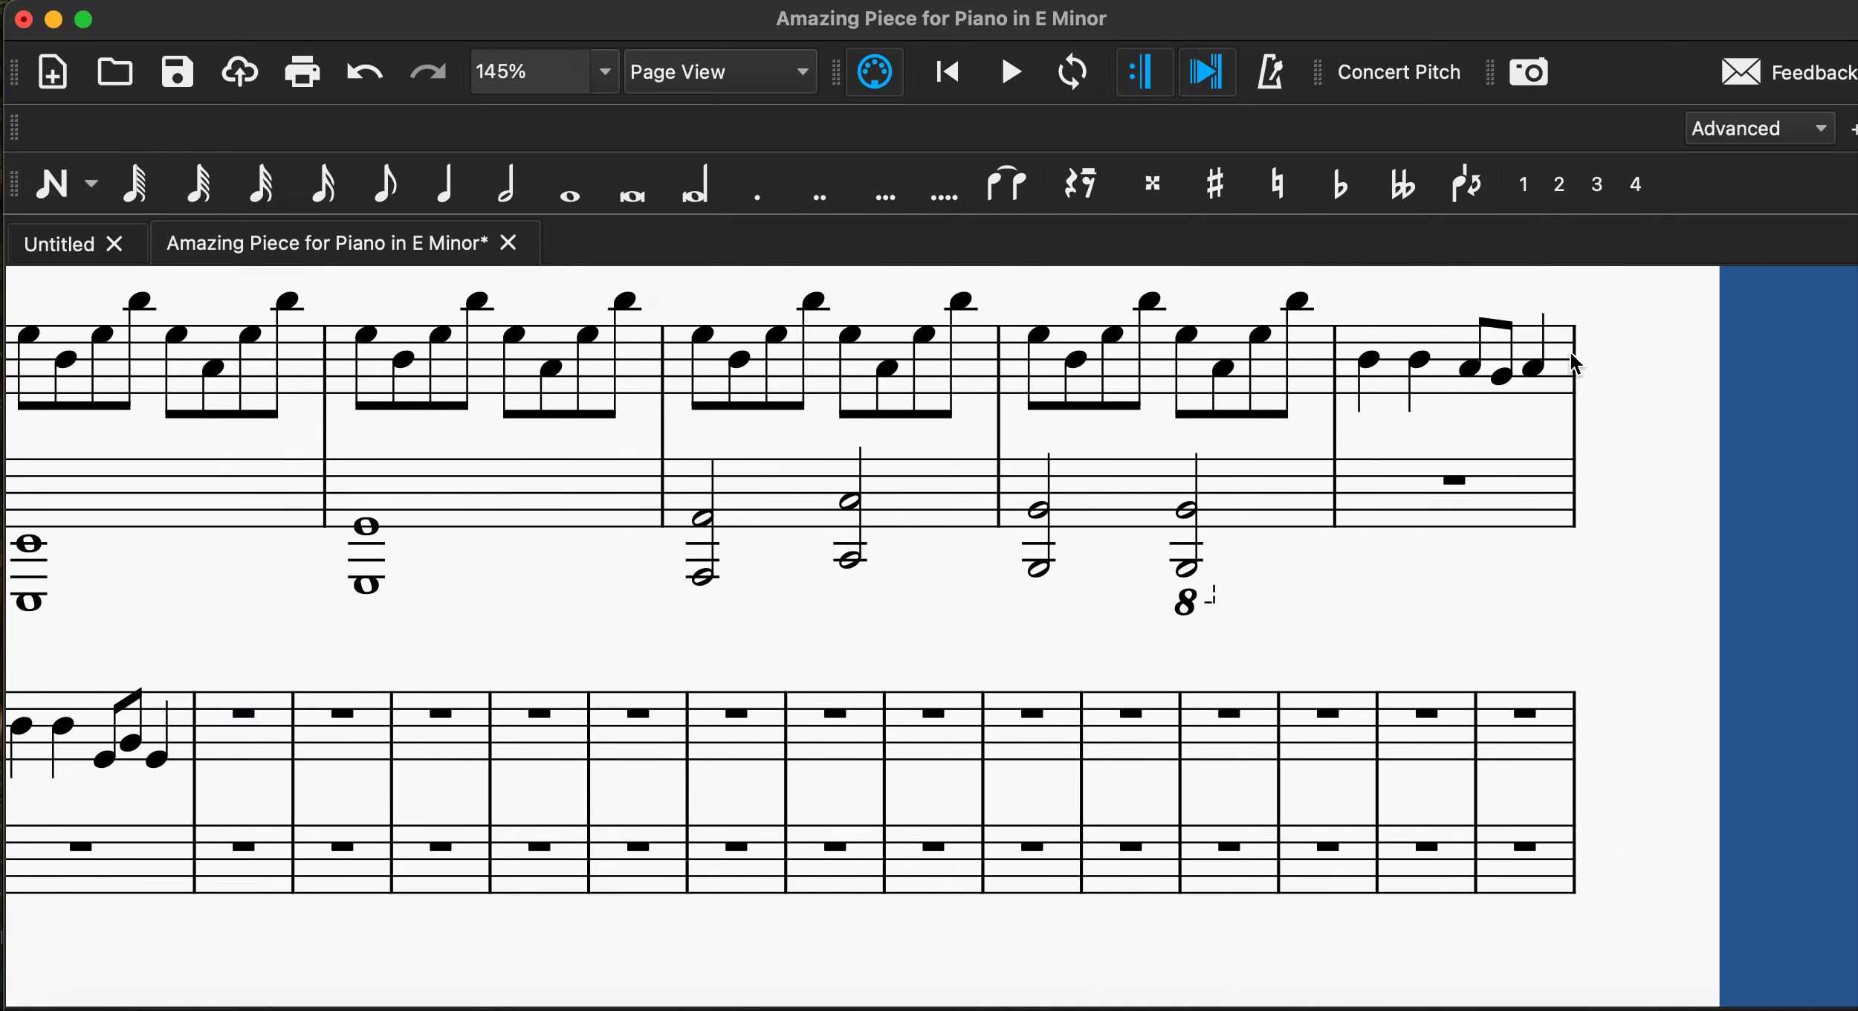
Copy the treble melody of bar 9 and paste it into treble bar 11.
{"action": "left_click", "coordinate": [1453, 349]}
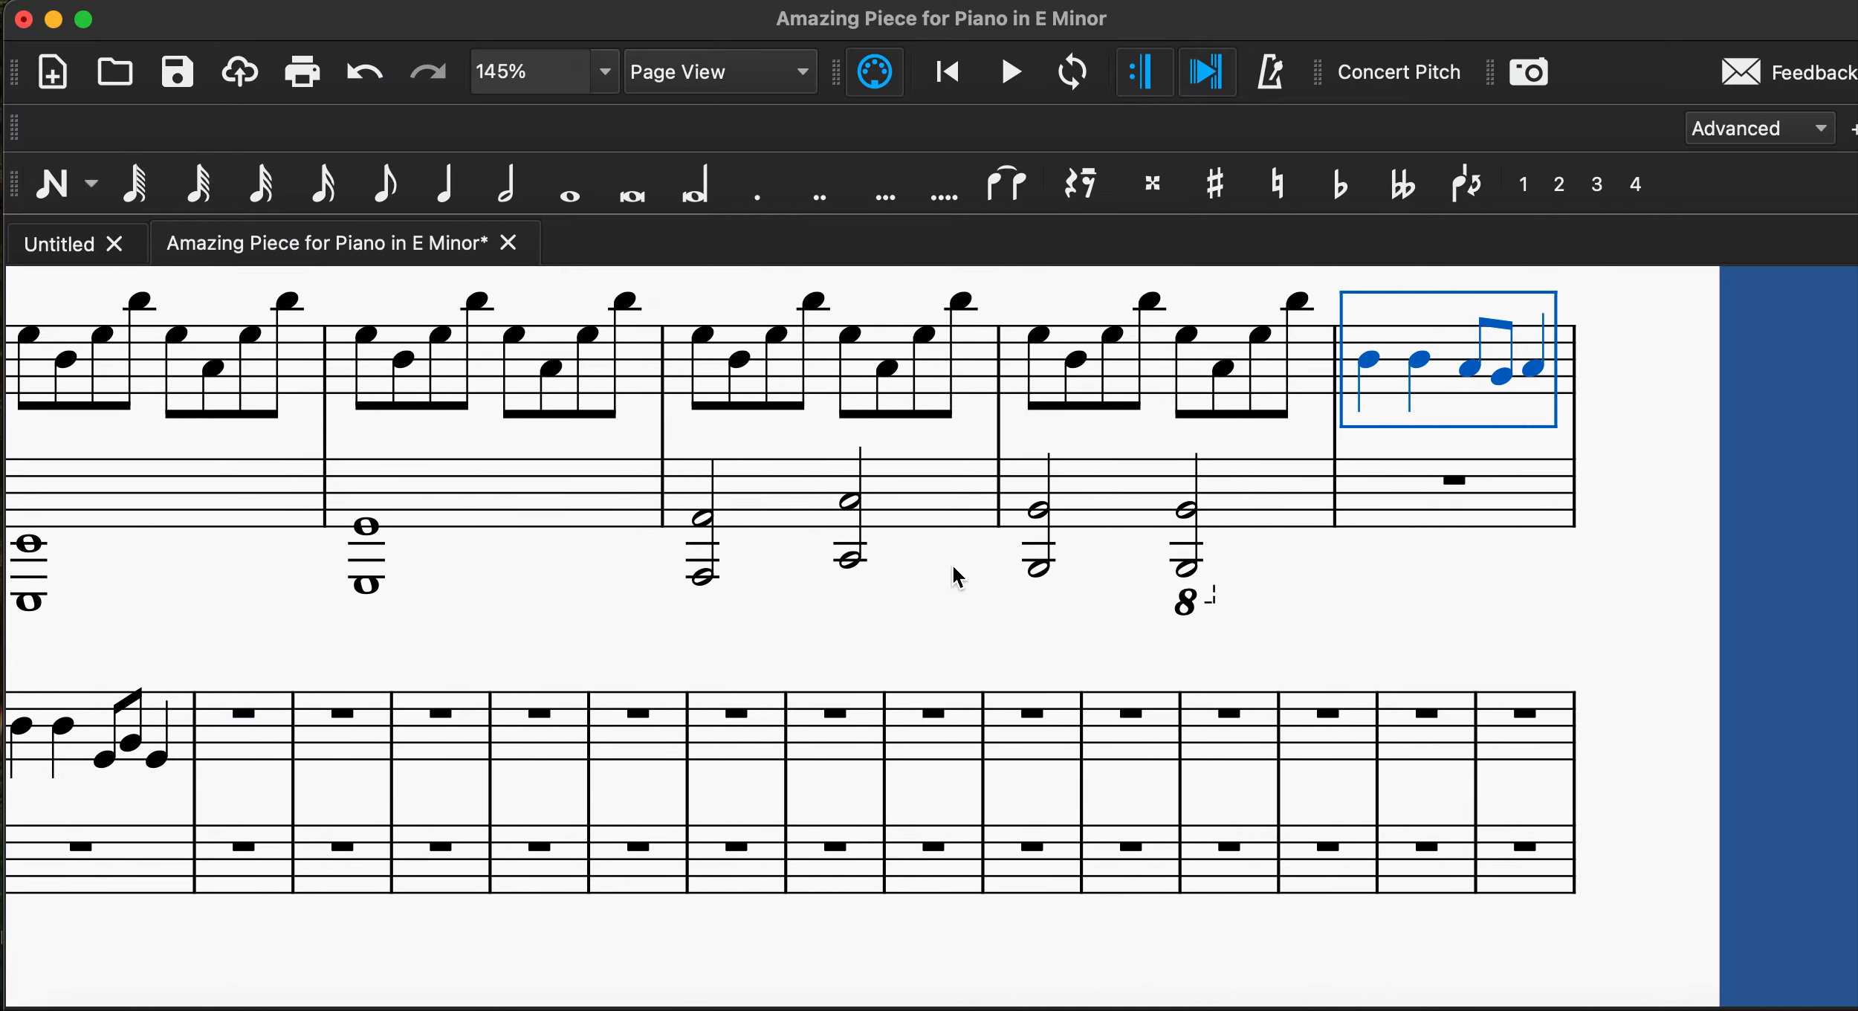
{"action": "scroll", "coordinate": [952, 563], "scroll_direction": "down", "scroll_amount": 2}
{"action": "scroll", "coordinate": [952, 564], "scroll_direction": "left", "scroll_amount": 5}
{"action": "left_click", "coordinate": [675, 573]}
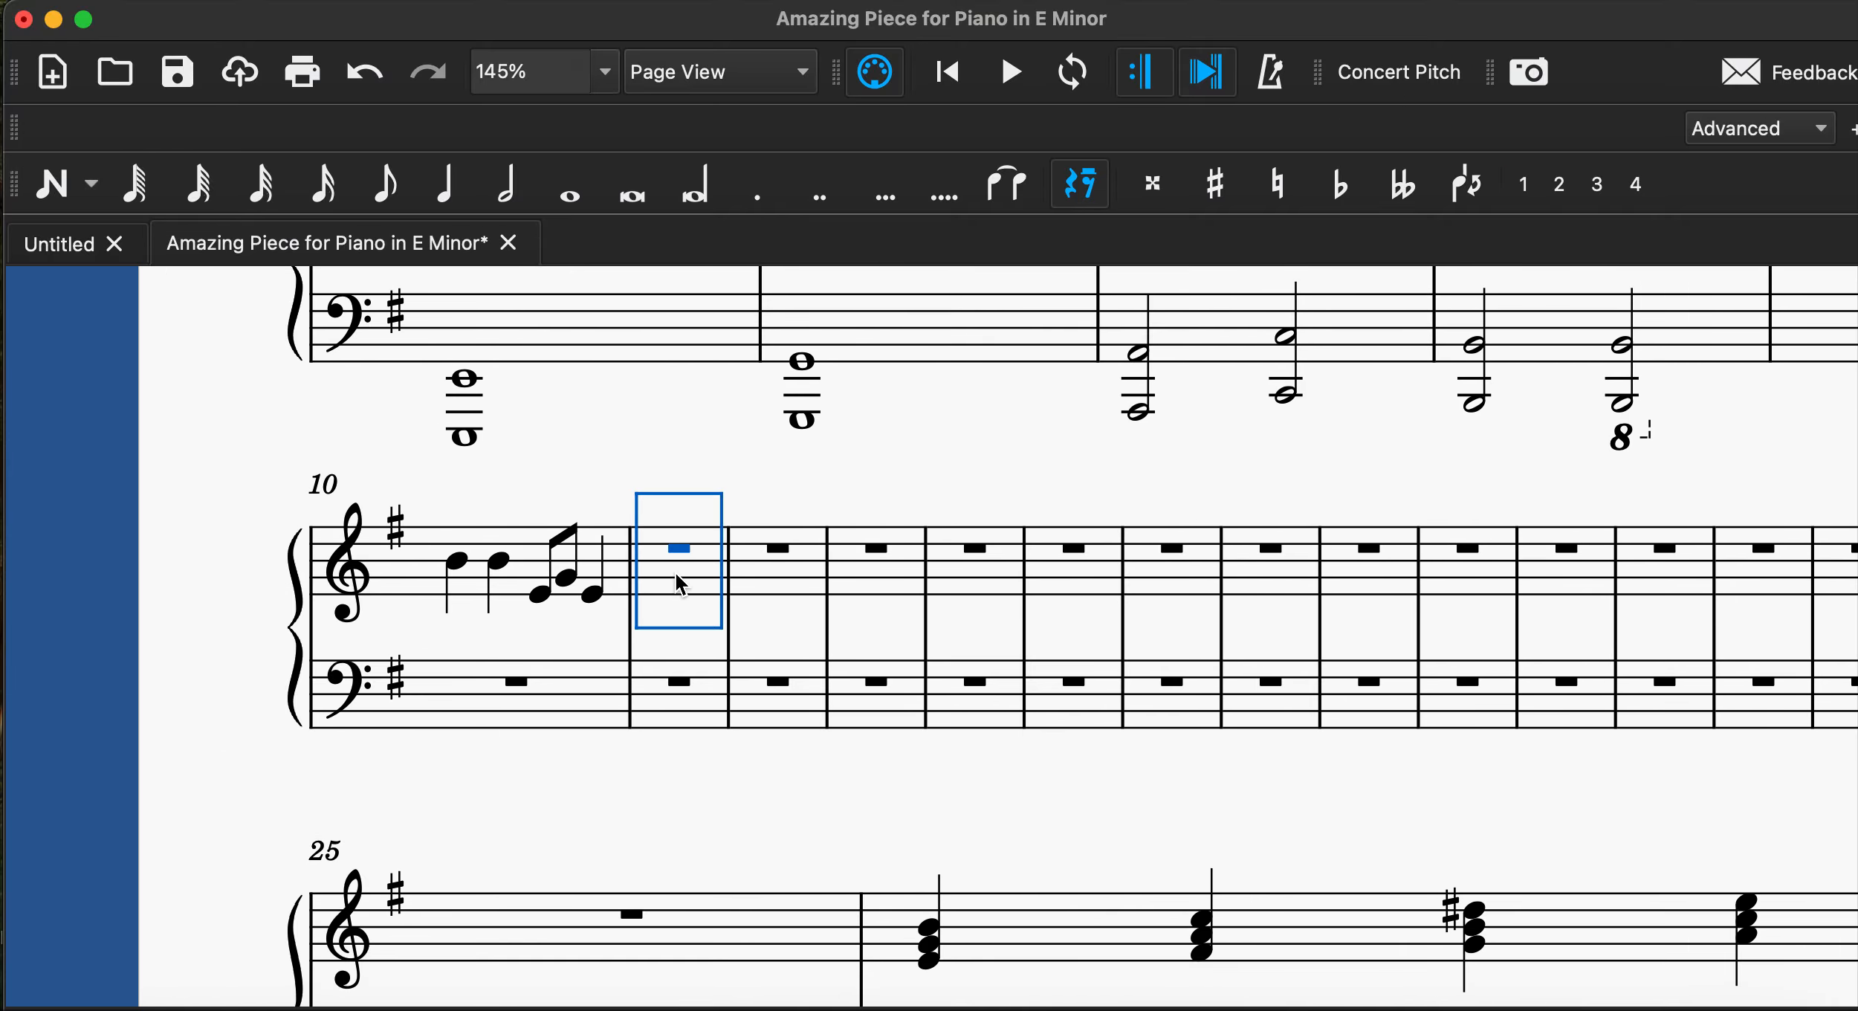
{"action": "key", "text": "super+v"}
{"action": "scroll", "coordinate": [935, 684], "scroll_direction": "right", "scroll_amount": 2}
{"action": "scroll", "coordinate": [933, 678], "scroll_direction": "up", "scroll_amount": 3}
{"action": "scroll", "coordinate": [932, 677], "scroll_direction": "right", "scroll_amount": 3}
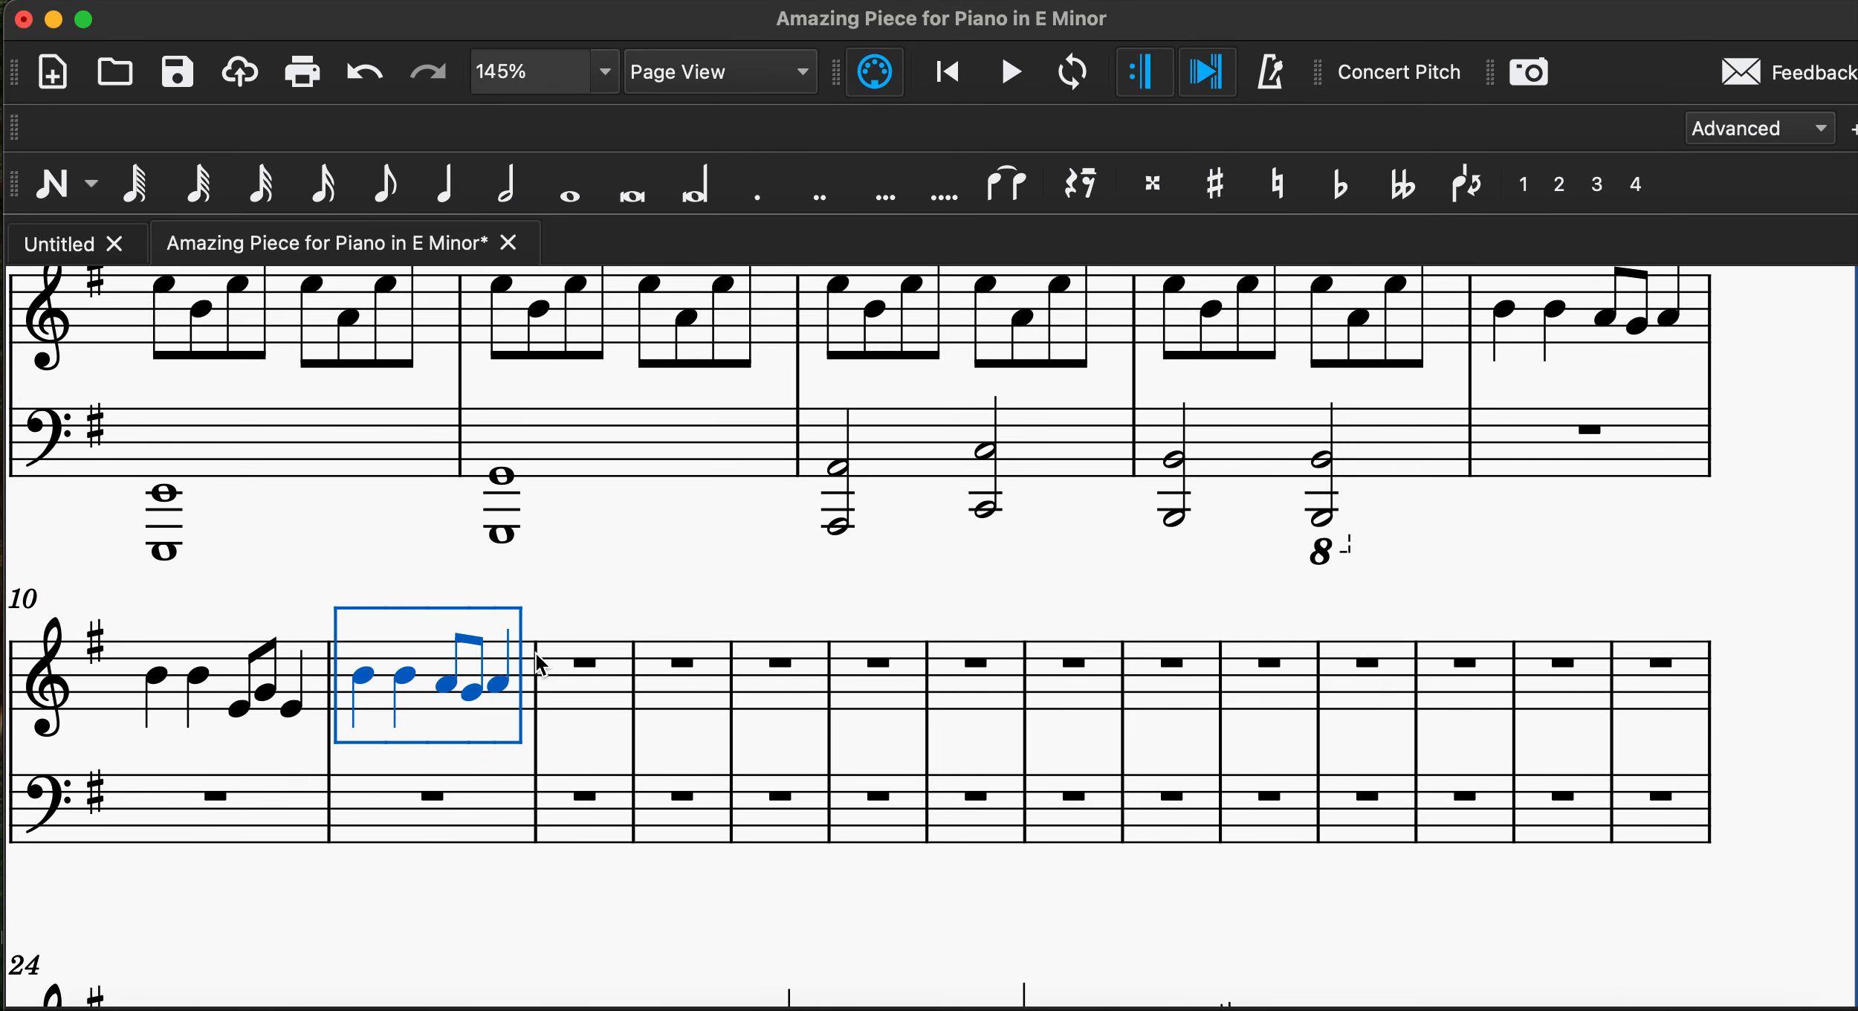
Fill treble bar 12 with eighth notes C5, B4, A4 and G4 and an F#4 half note, and leave note input.
{"action": "left_click", "coordinate": [552, 671]}
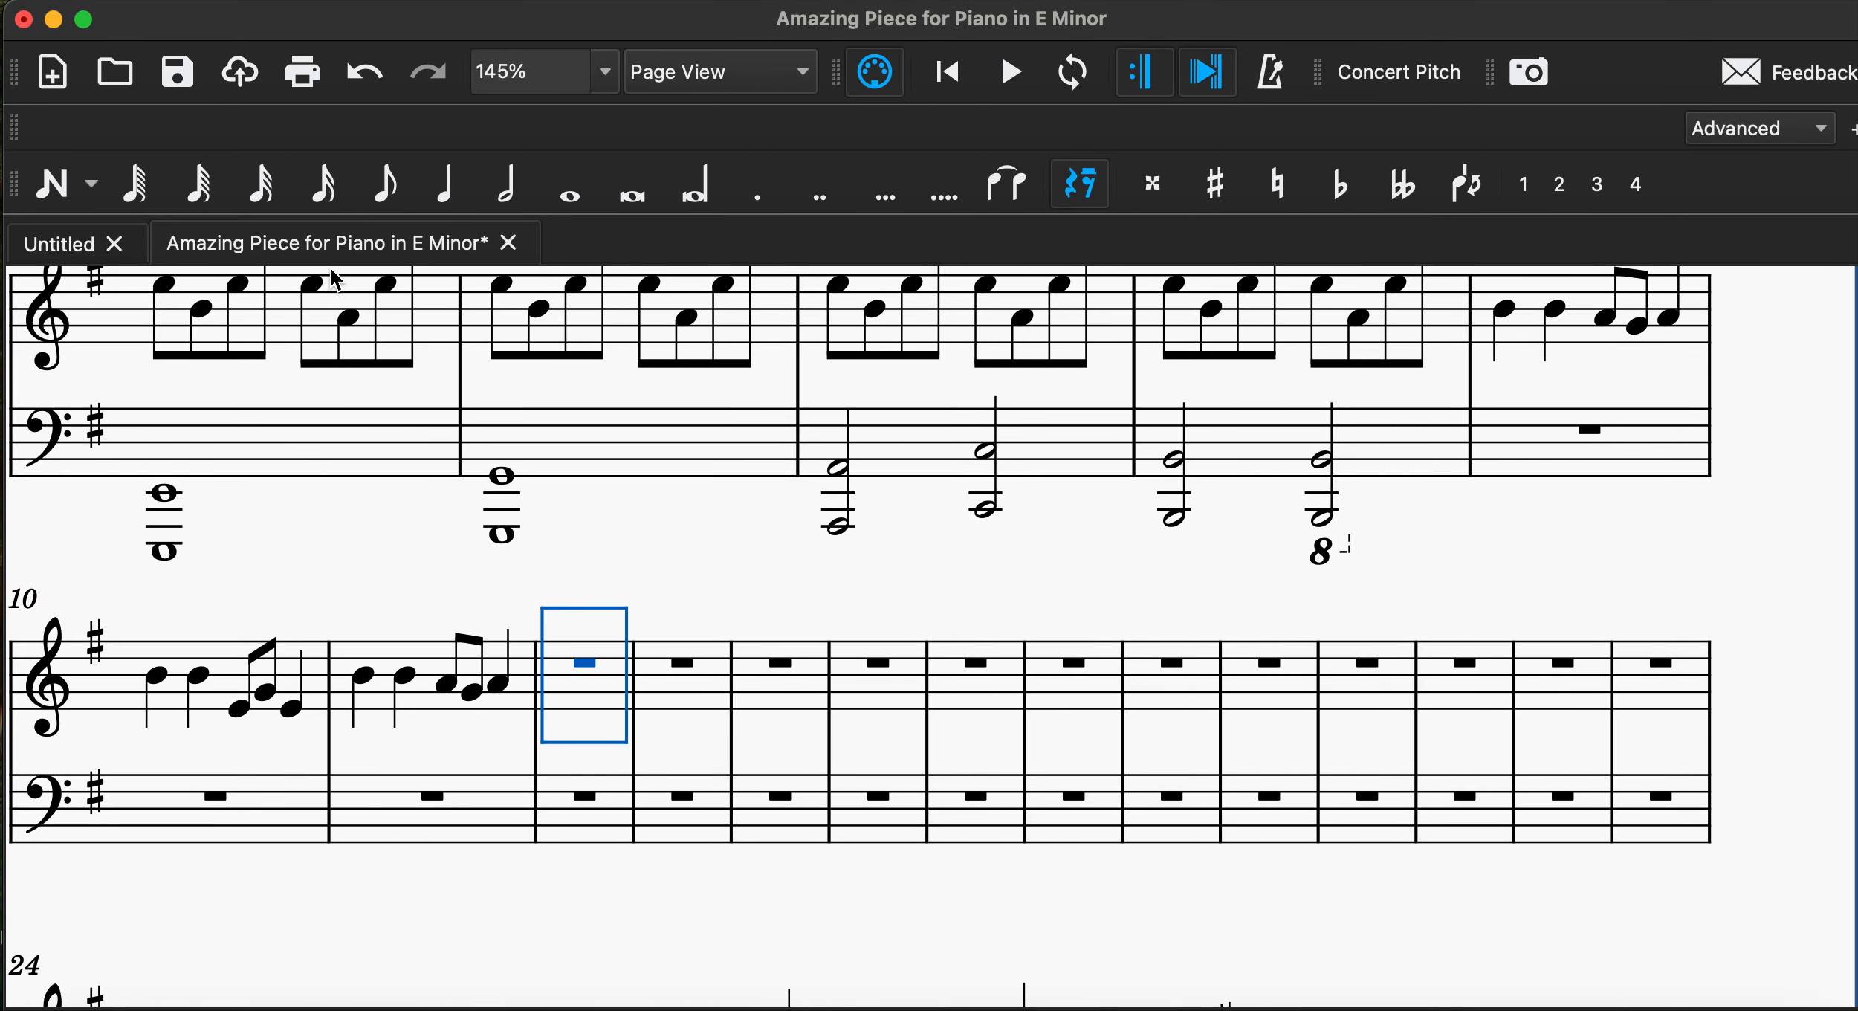
{"action": "left_click", "coordinate": [59, 192]}
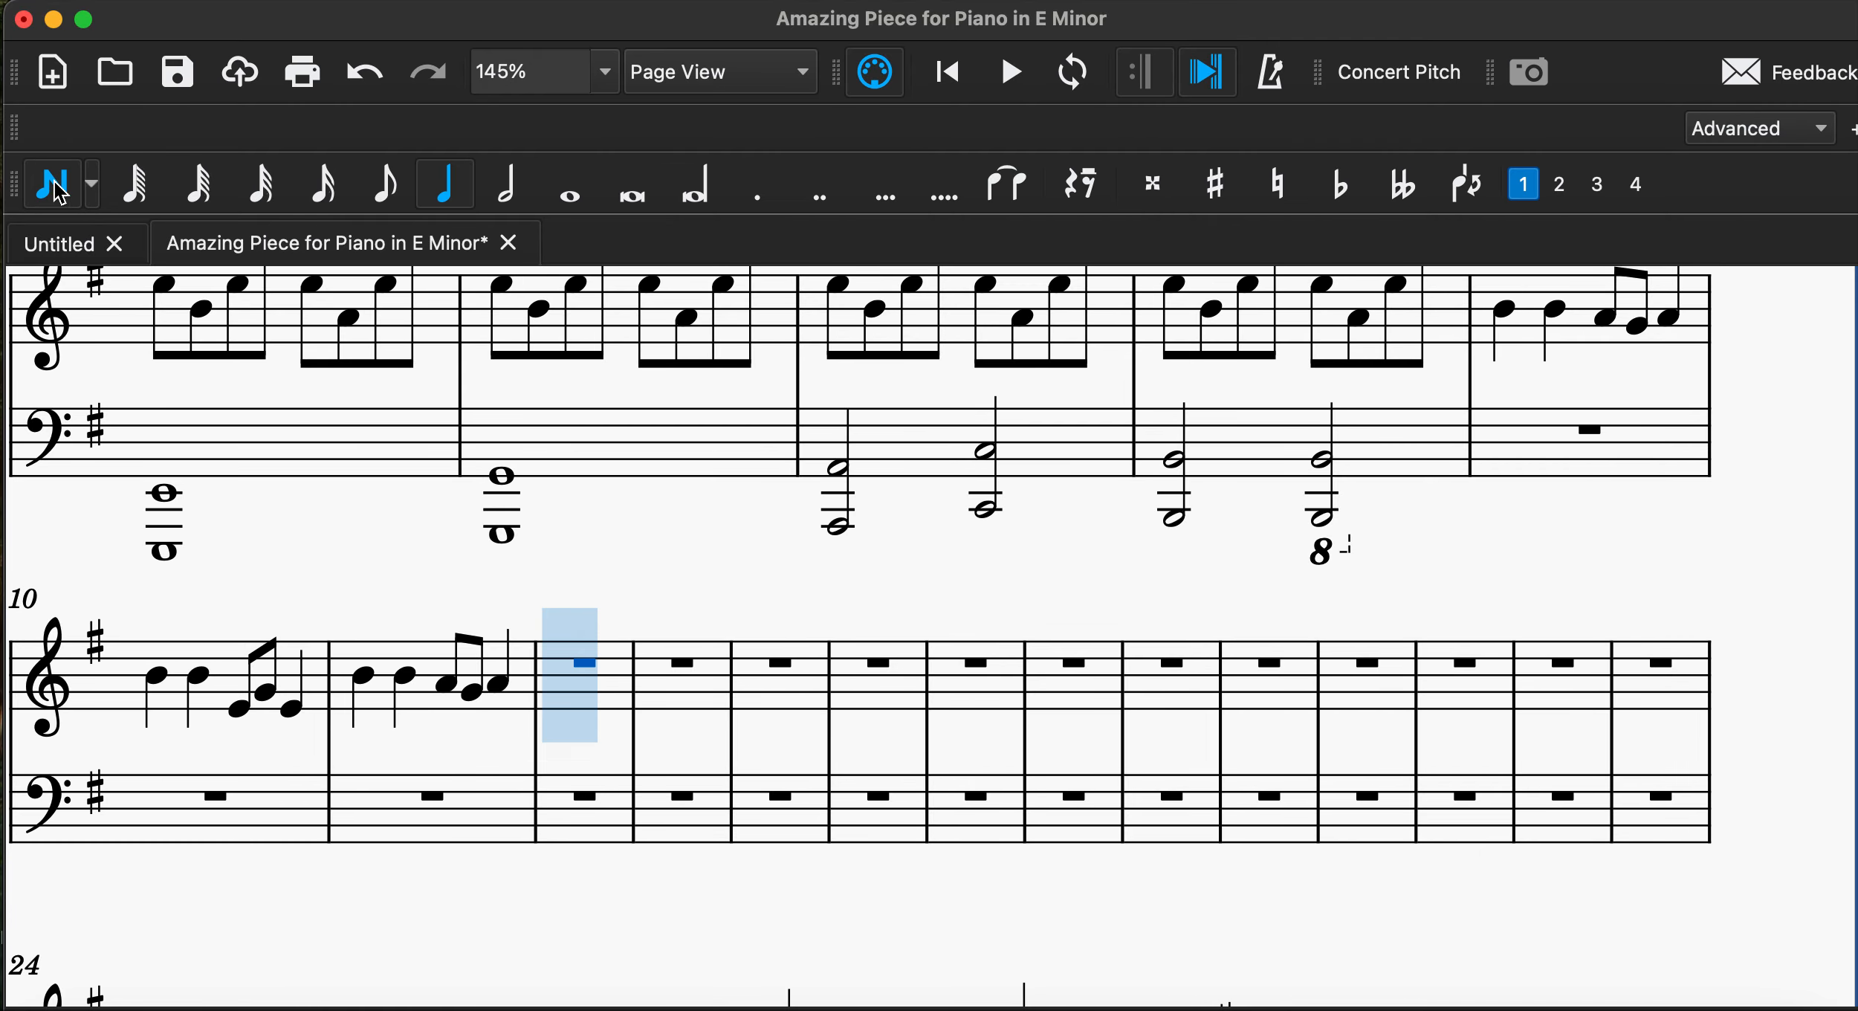
{"action": "left_click", "coordinate": [390, 195]}
{"action": "key", "text": "c"}
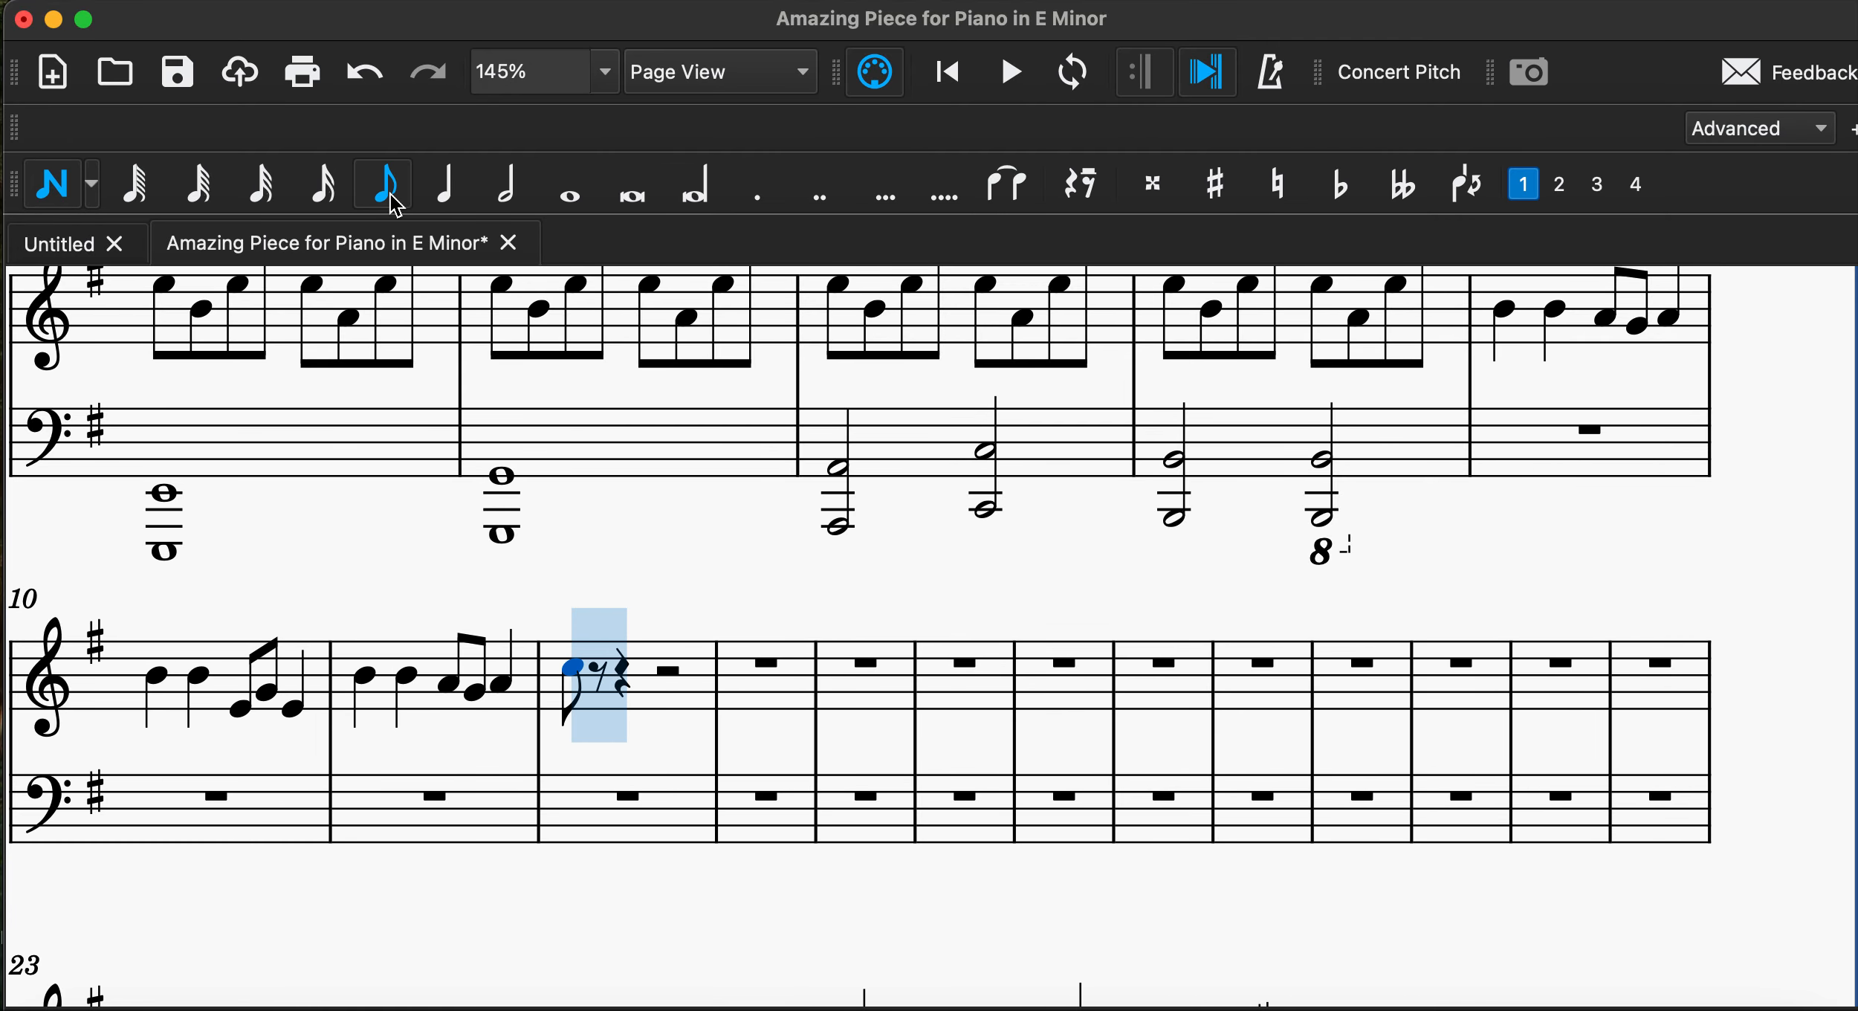
{"action": "key", "text": "b"}
{"action": "key", "text": "a"}
{"action": "key", "text": "g"}
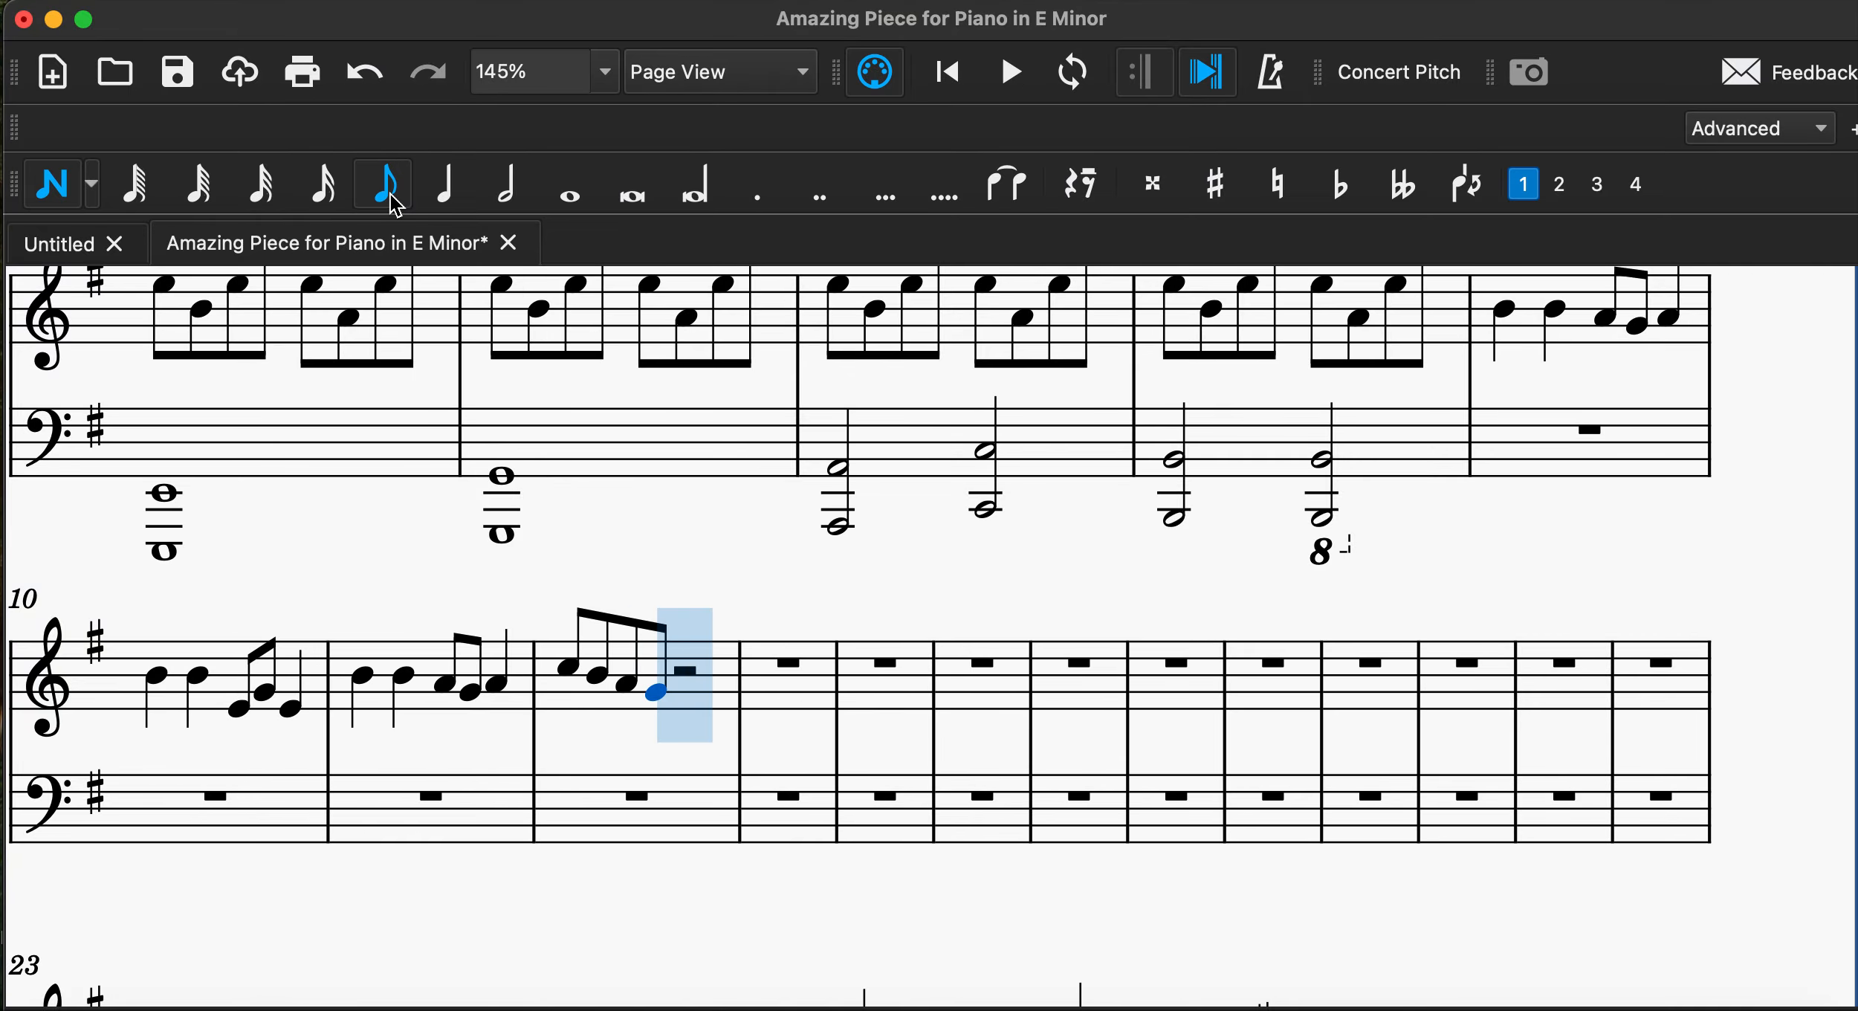
{"action": "left_click", "coordinate": [511, 195]}
{"action": "key", "text": "f"}
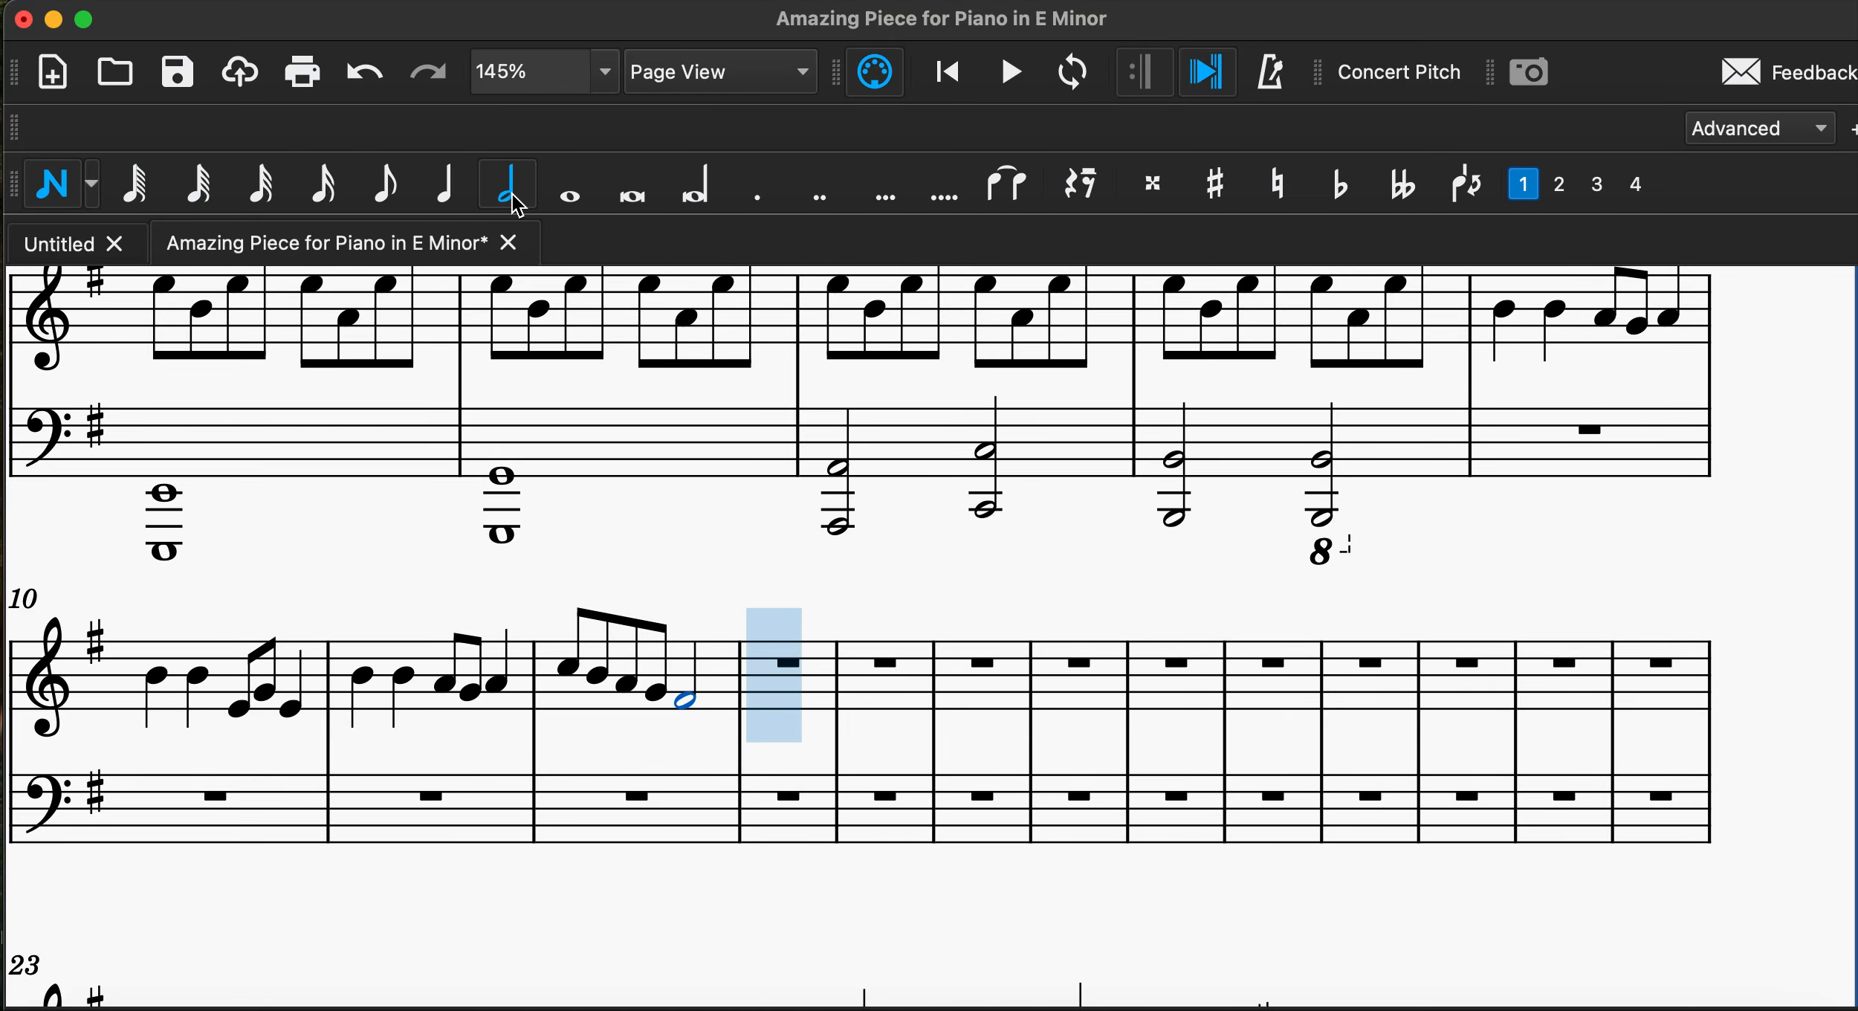
{"action": "scroll", "coordinate": [912, 669], "scroll_direction": "up", "scroll_amount": 1}
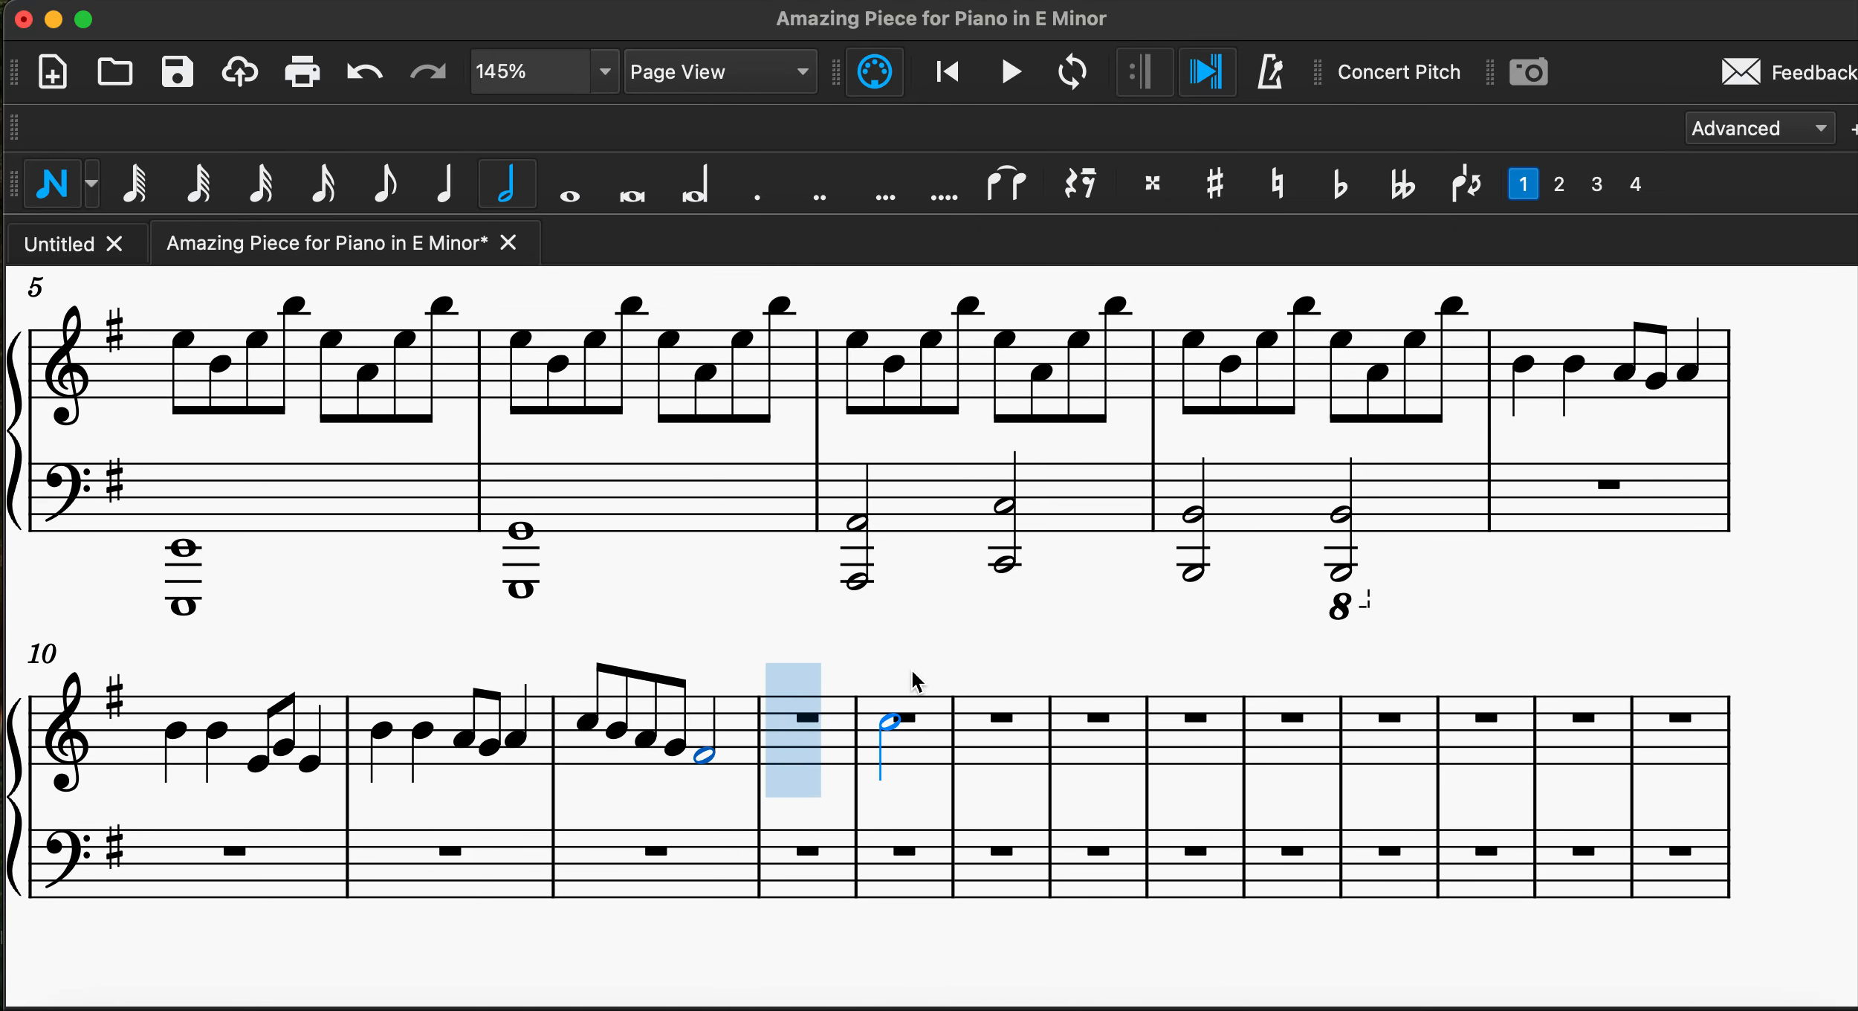
{"action": "key", "text": "Escape"}
Play the score from bar 1 through the end of the treble melody in bar 12, and stop playback.
{"action": "scroll", "coordinate": [1028, 680], "scroll_direction": "up", "scroll_amount": 5}
{"action": "scroll", "coordinate": [1029, 682], "scroll_direction": "up", "scroll_amount": 3}
{"action": "scroll", "coordinate": [1030, 682], "scroll_direction": "down", "scroll_amount": 1}
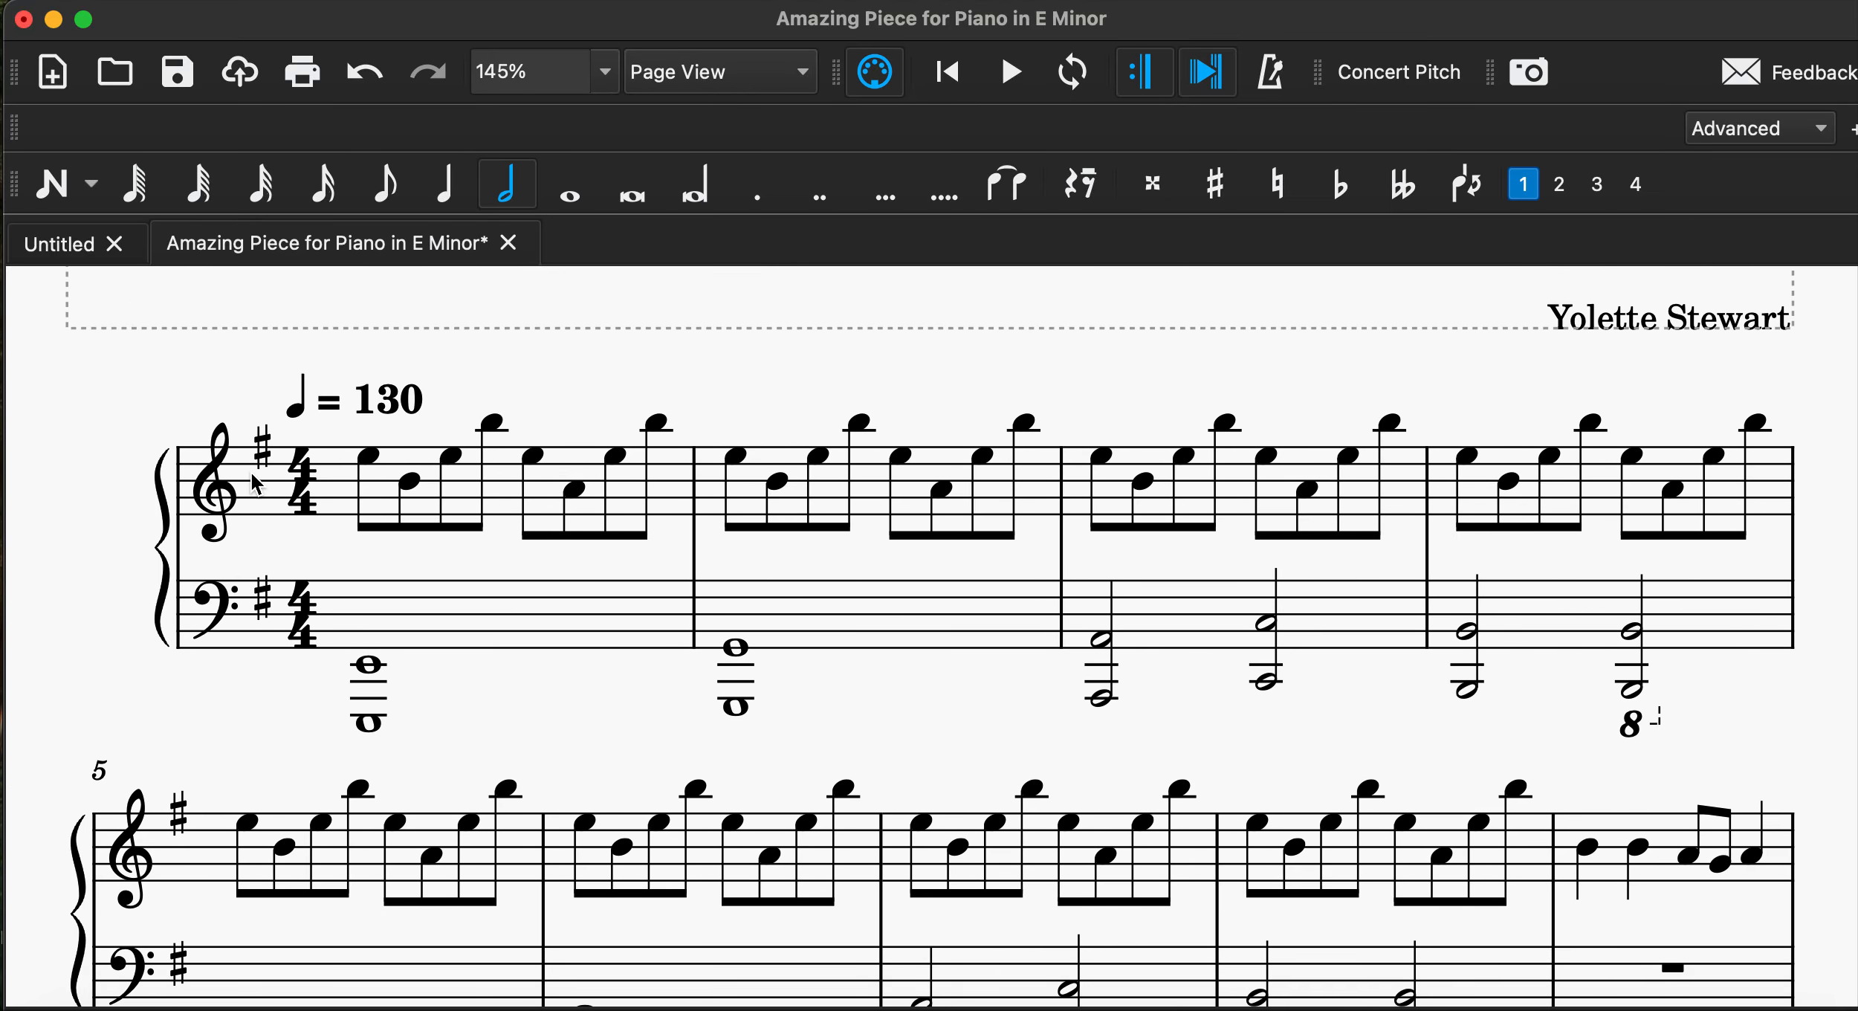
{"action": "left_click", "coordinate": [234, 380]}
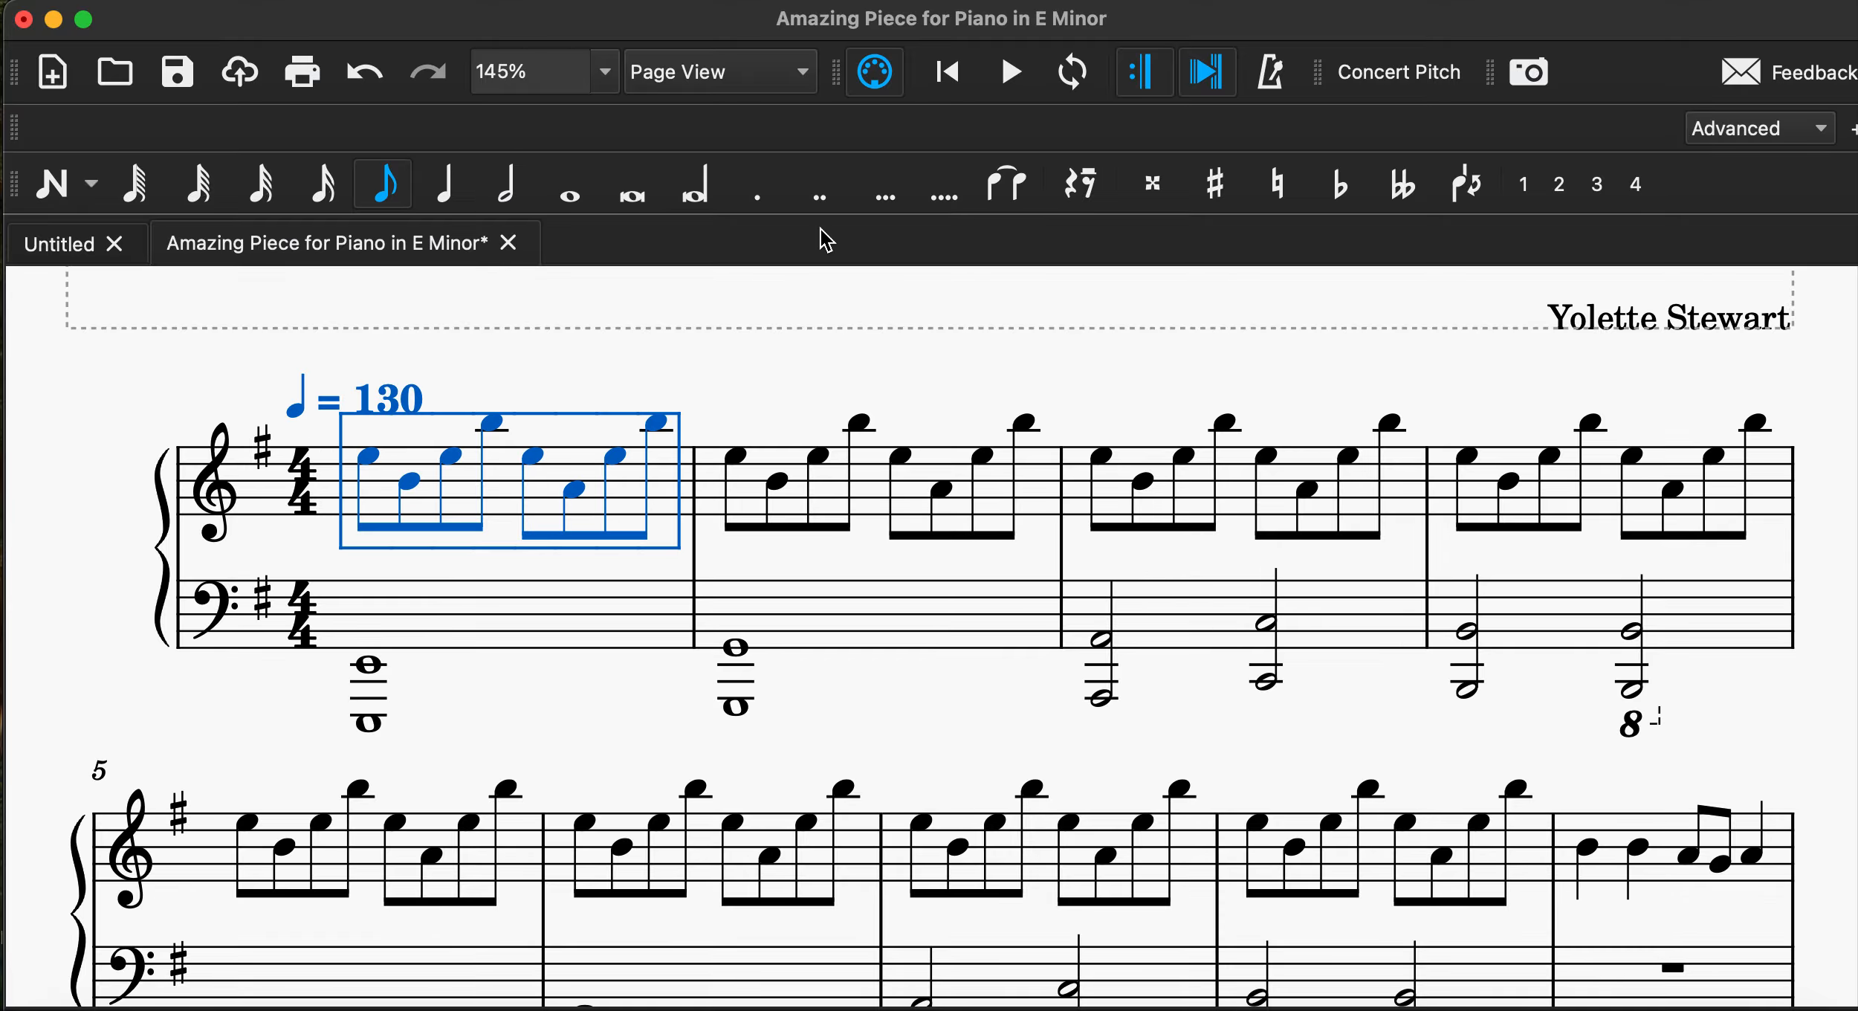
{"action": "left_click", "coordinate": [1014, 72]}
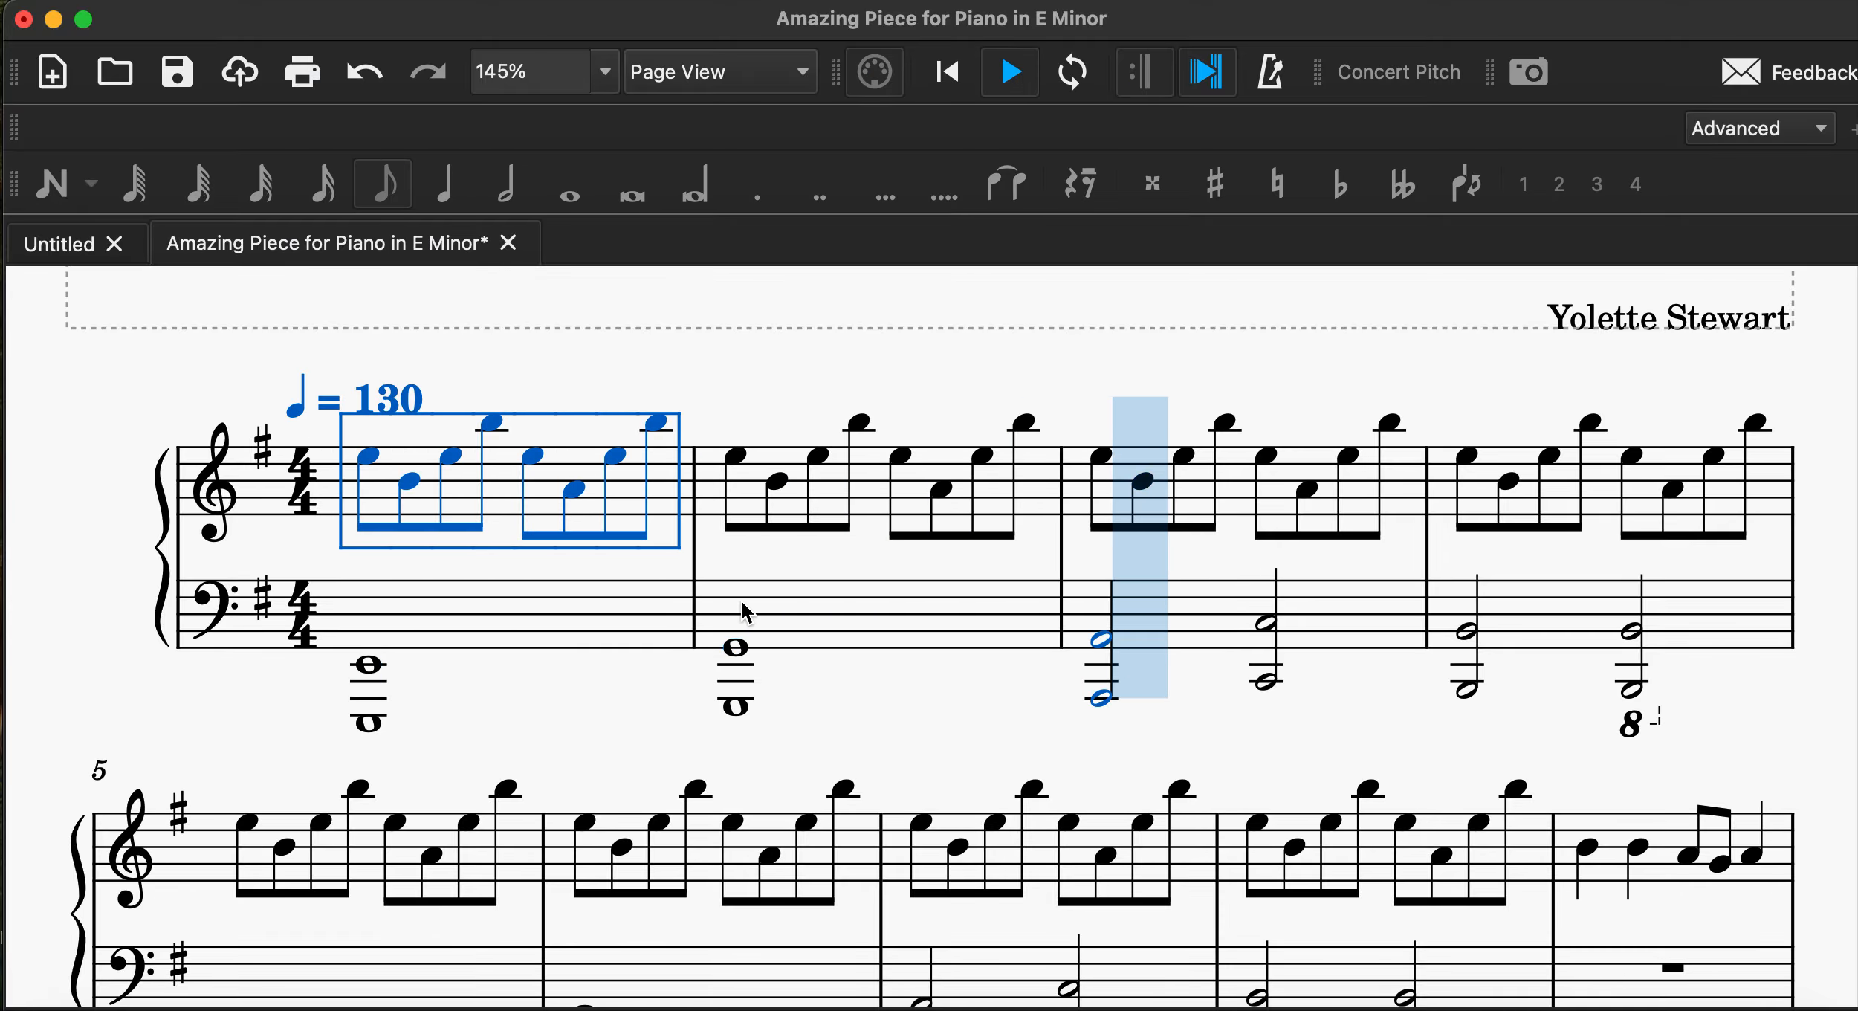
{"action": "scroll", "coordinate": [747, 612], "scroll_direction": "down", "scroll_amount": 3}
{"action": "scroll", "coordinate": [742, 603], "scroll_direction": "down", "scroll_amount": 1}
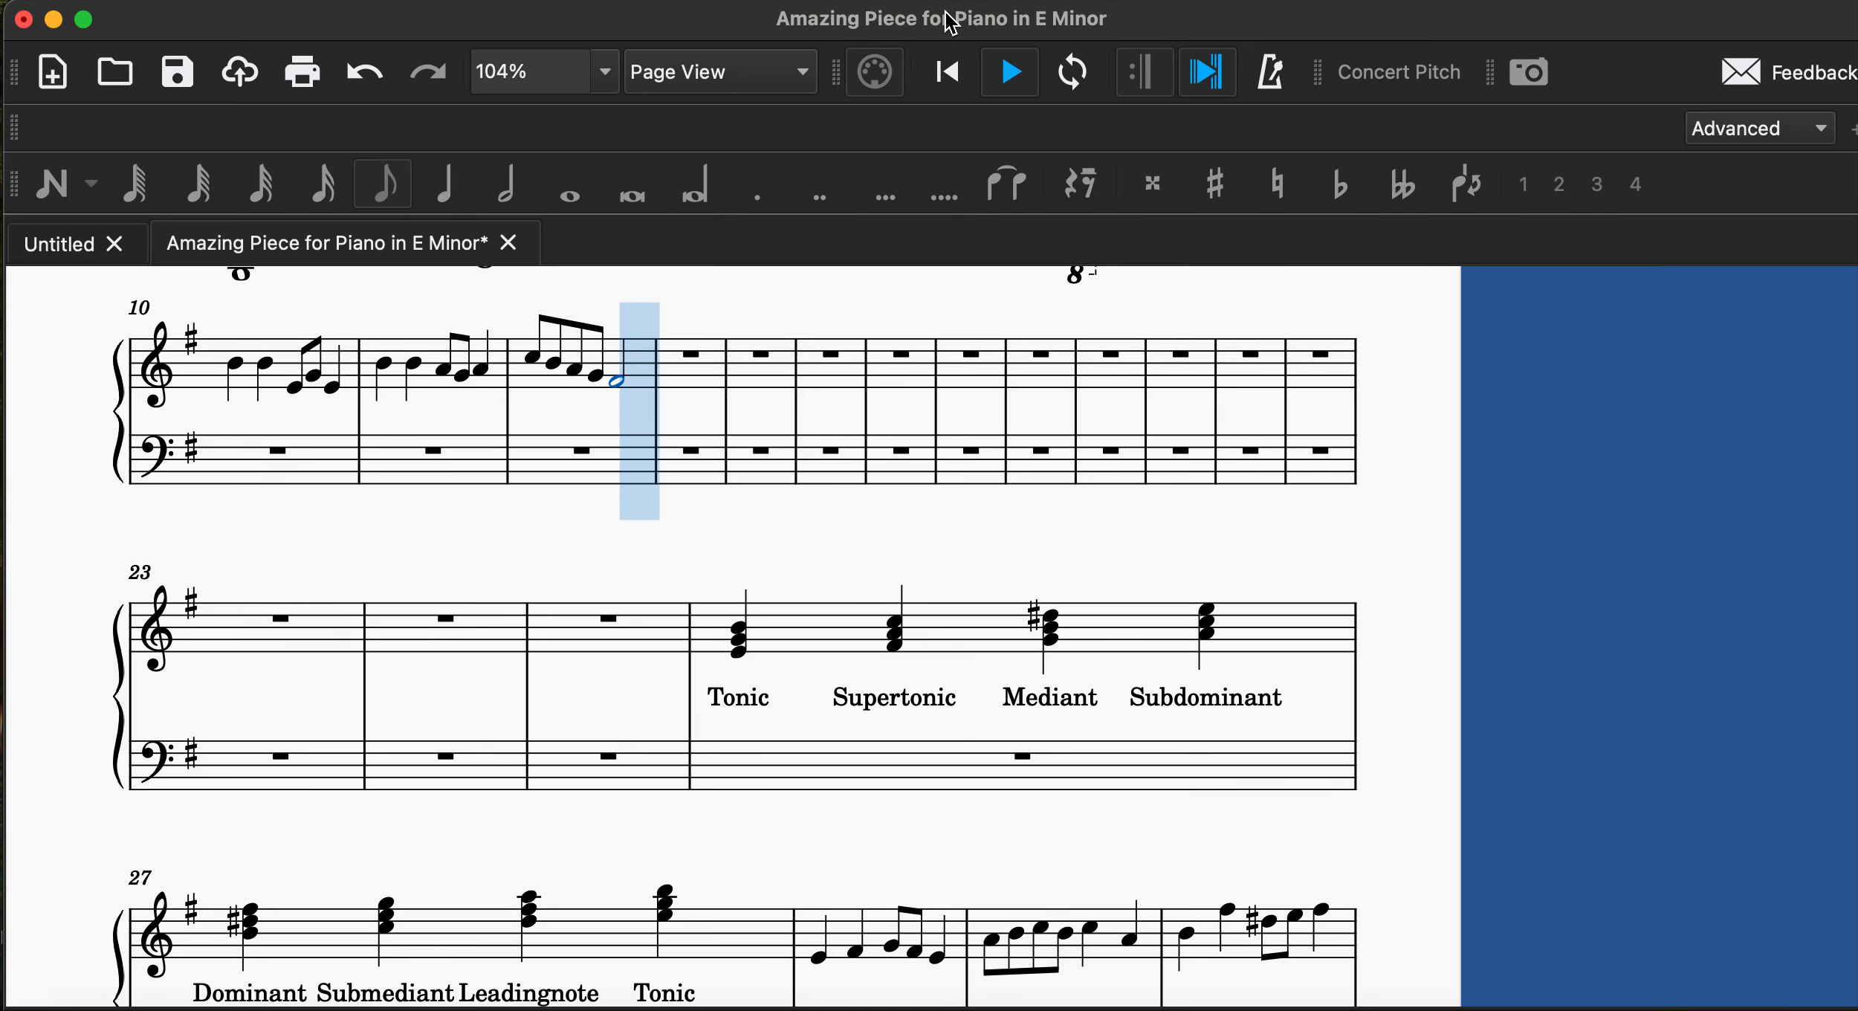
{"action": "left_click", "coordinate": [1011, 71]}
{"action": "scroll", "coordinate": [993, 304], "scroll_direction": "up", "scroll_amount": 6}
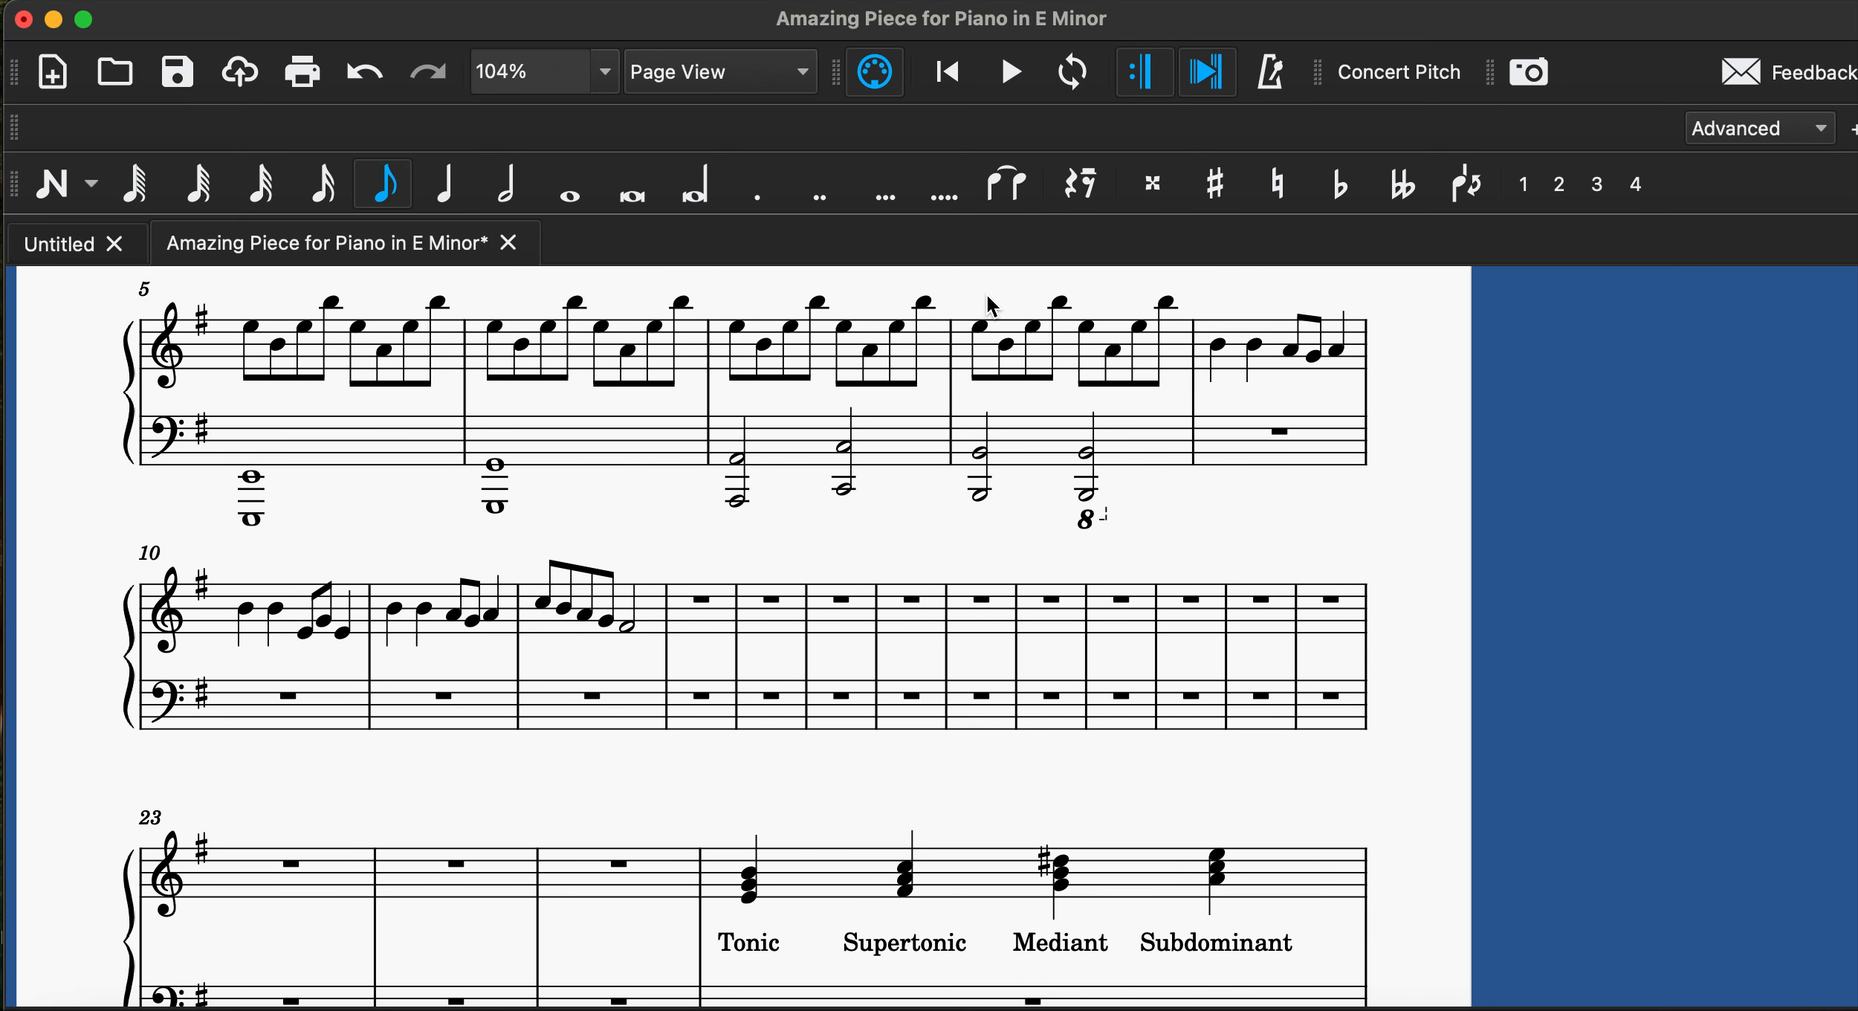
Enter a half-note chord of C2, G2 and E3 at the start of bass bar 9.
{"action": "scroll", "coordinate": [992, 305], "scroll_direction": "down", "scroll_amount": 2}
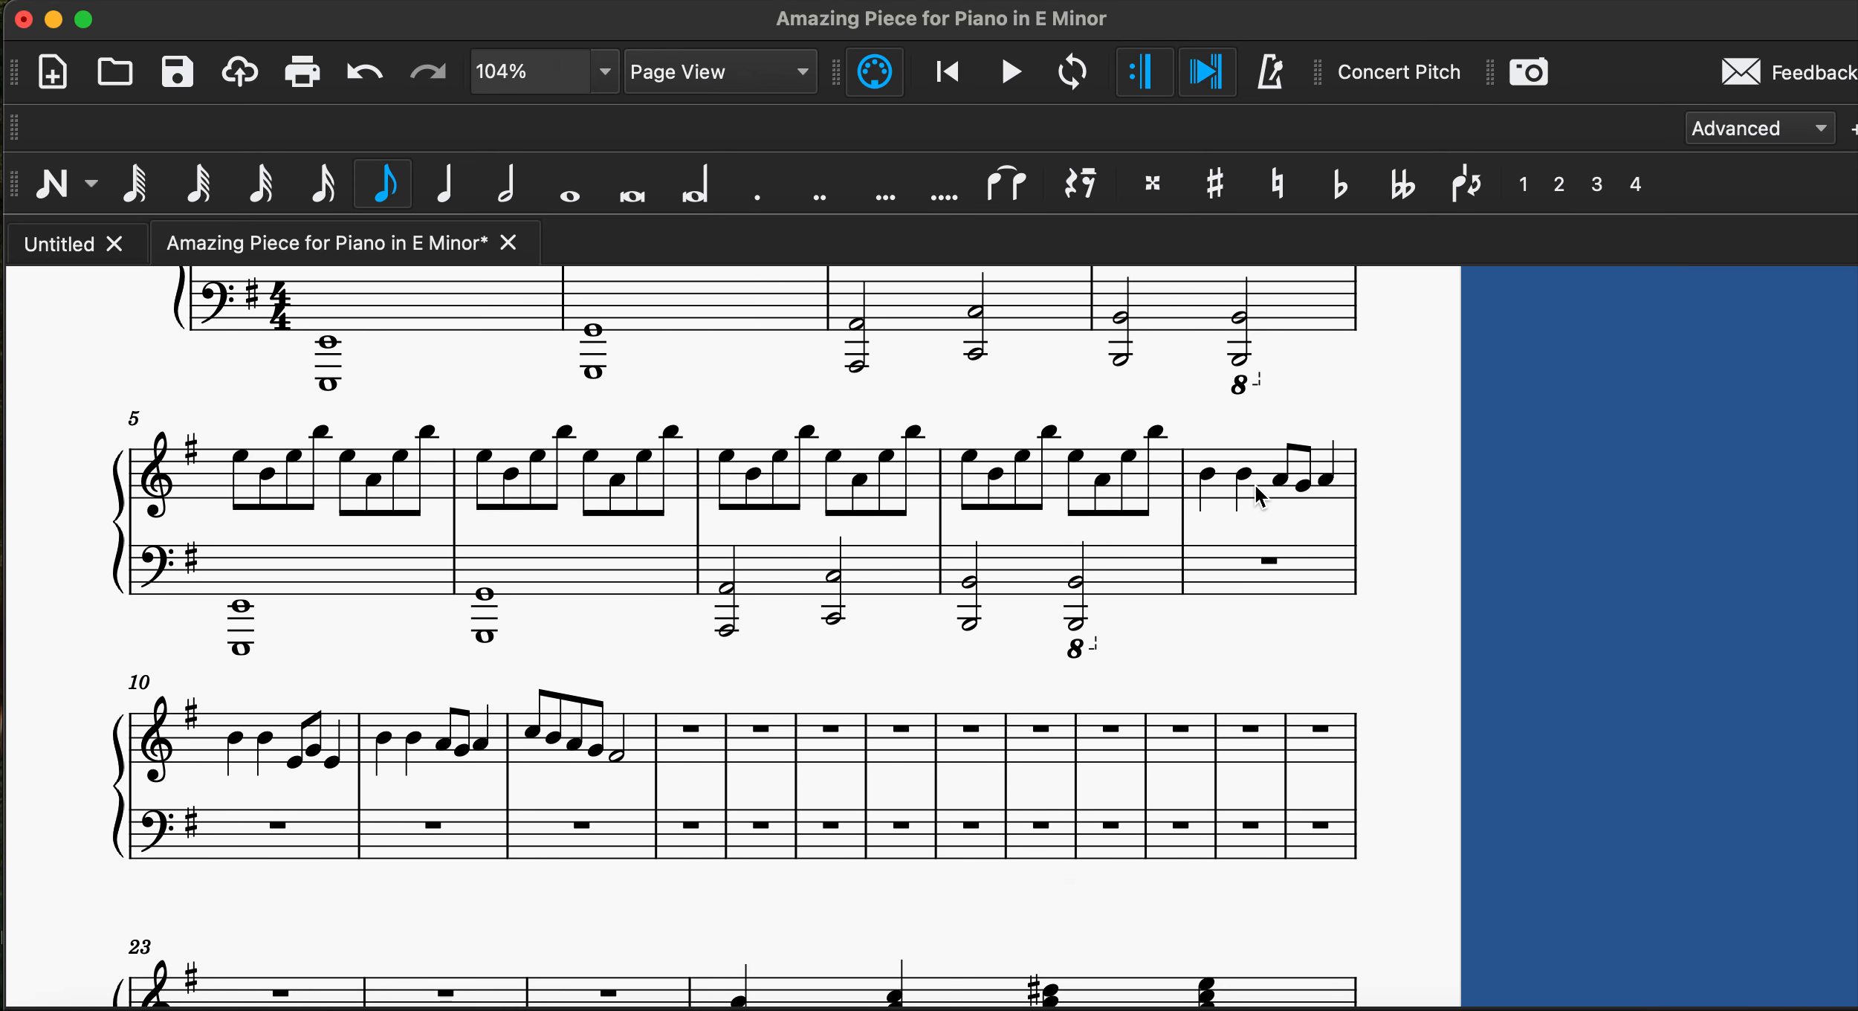
{"action": "left_click", "coordinate": [1228, 487]}
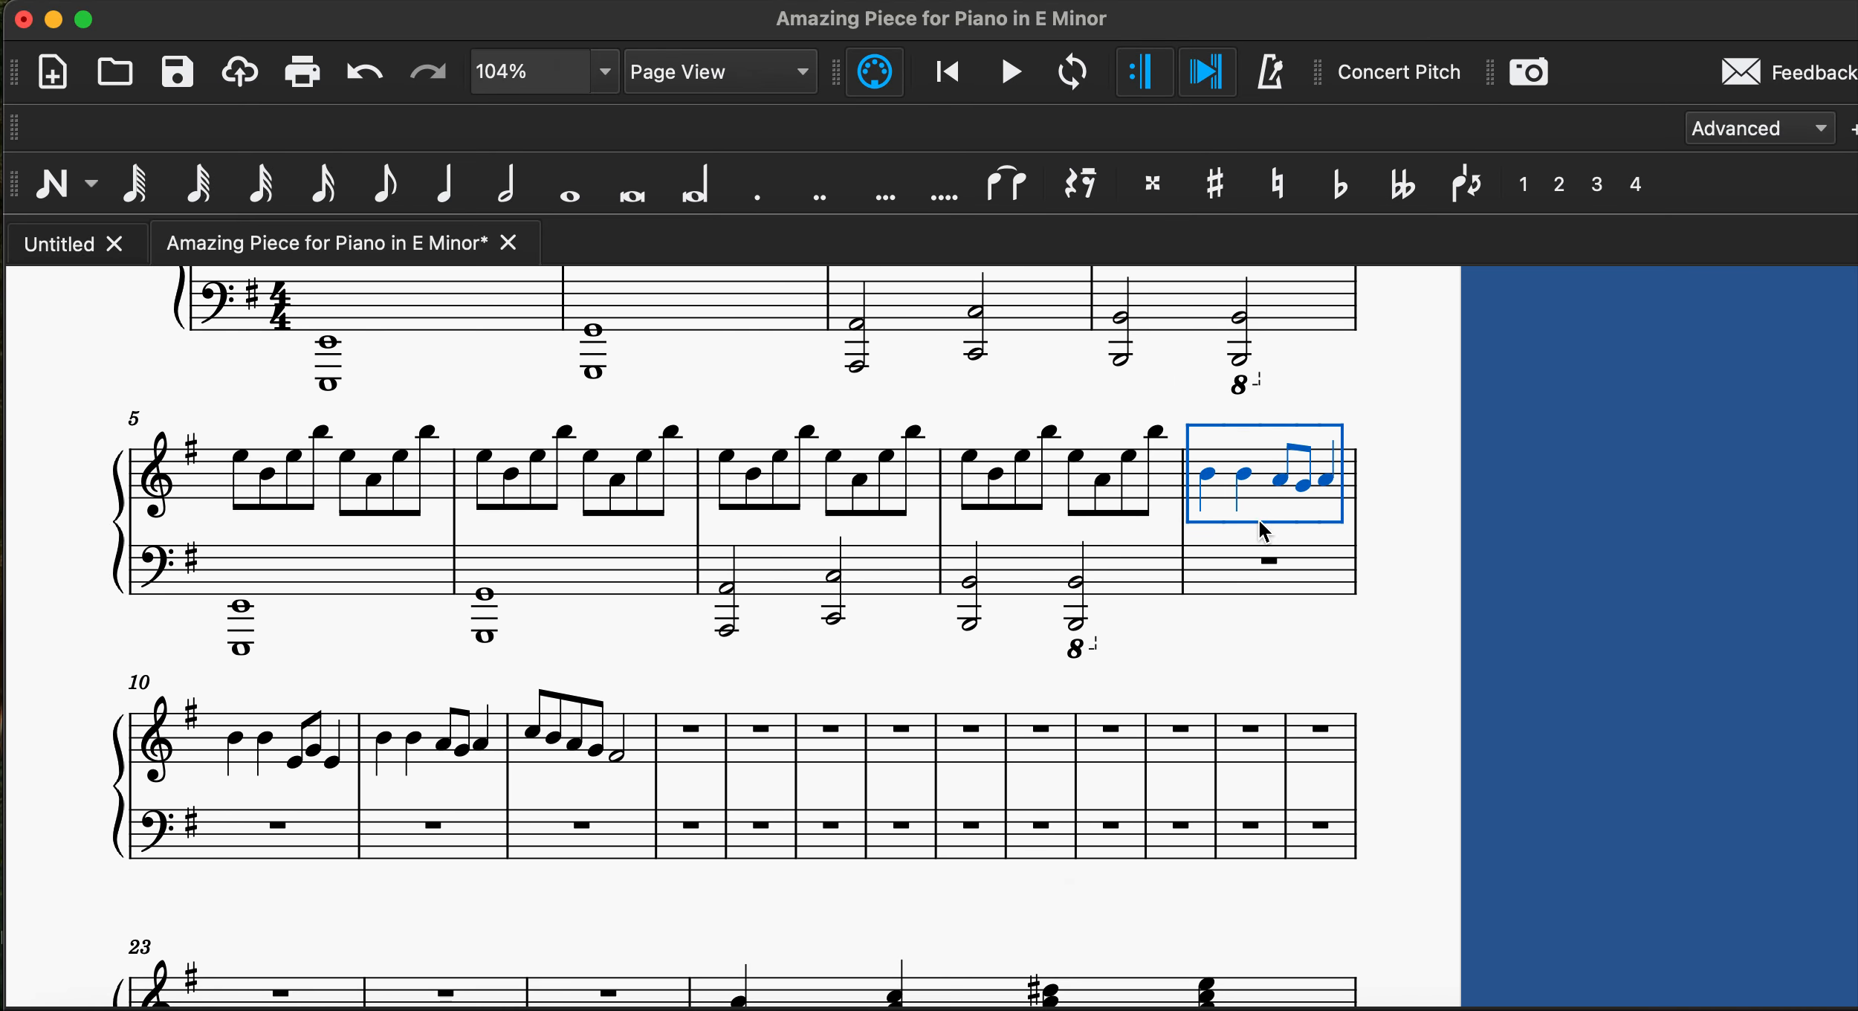
{"action": "left_click", "coordinate": [1223, 579]}
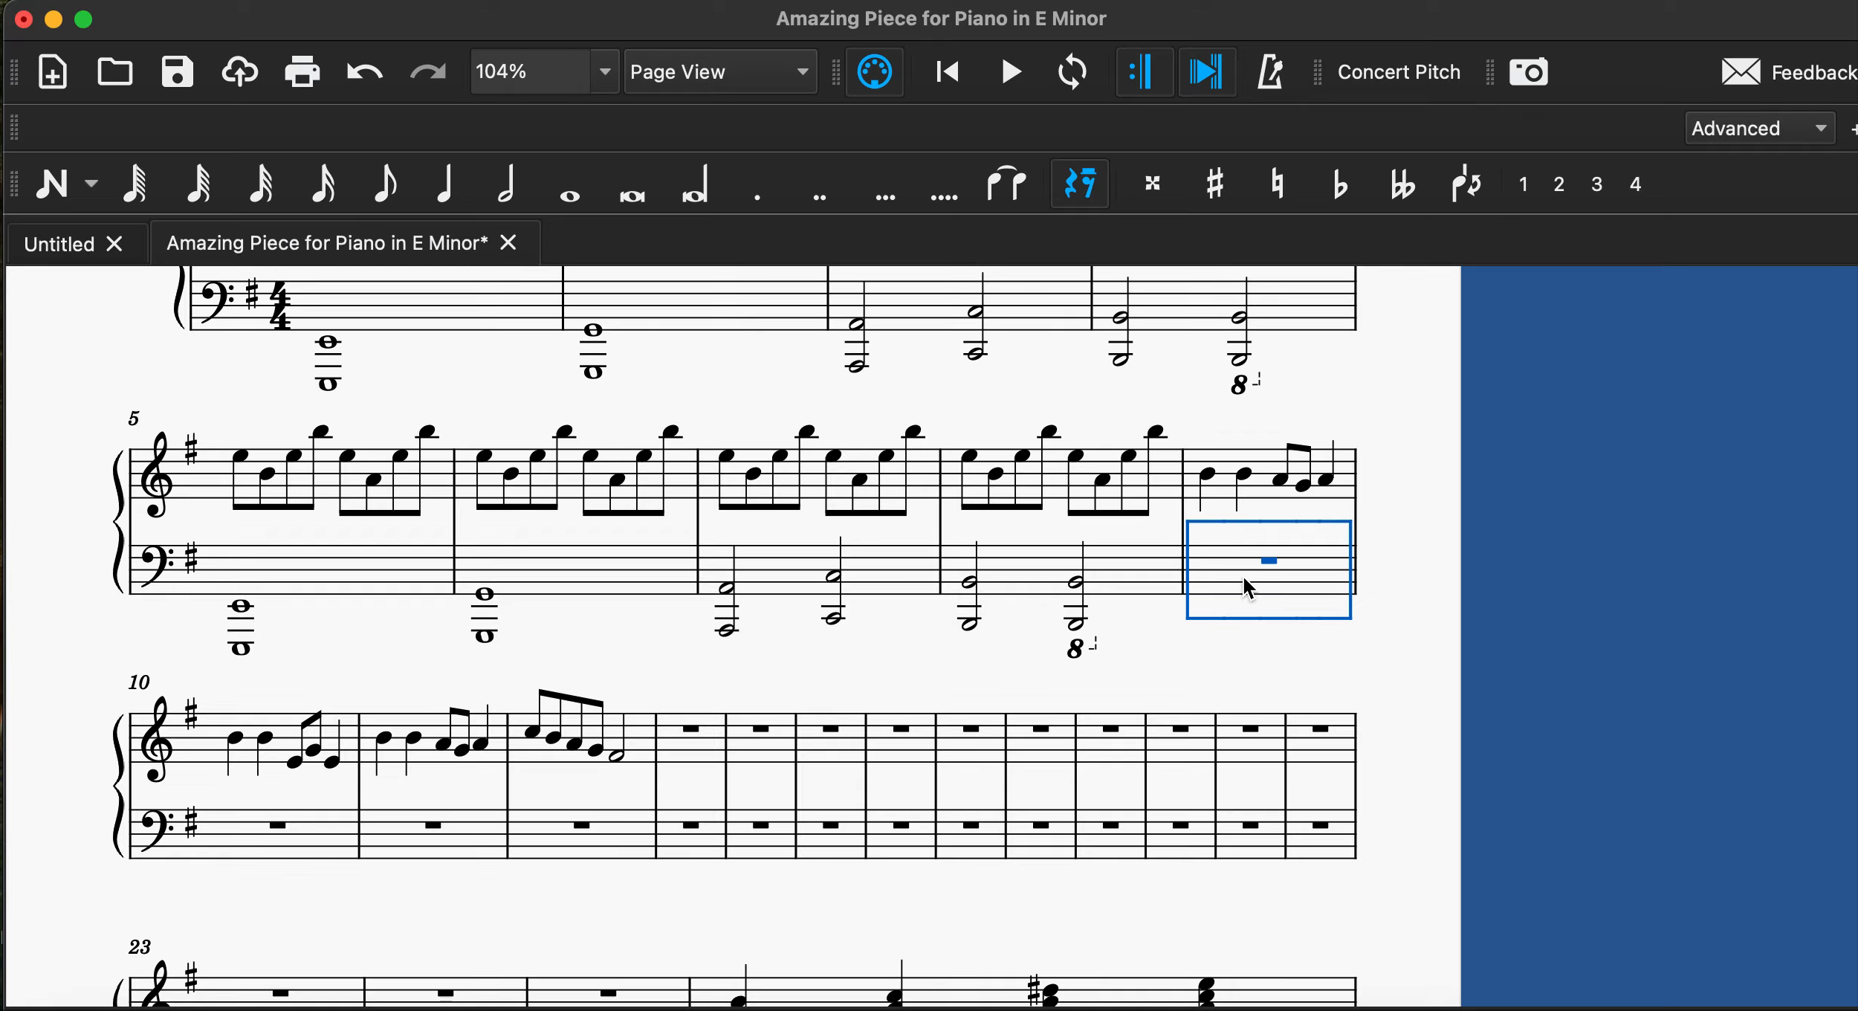
{"action": "scroll", "coordinate": [1244, 576], "scroll_direction": "left", "scroll_amount": 1}
{"action": "scroll", "coordinate": [1244, 576], "scroll_direction": "down", "scroll_amount": 1}
{"action": "left_click", "coordinate": [52, 184]}
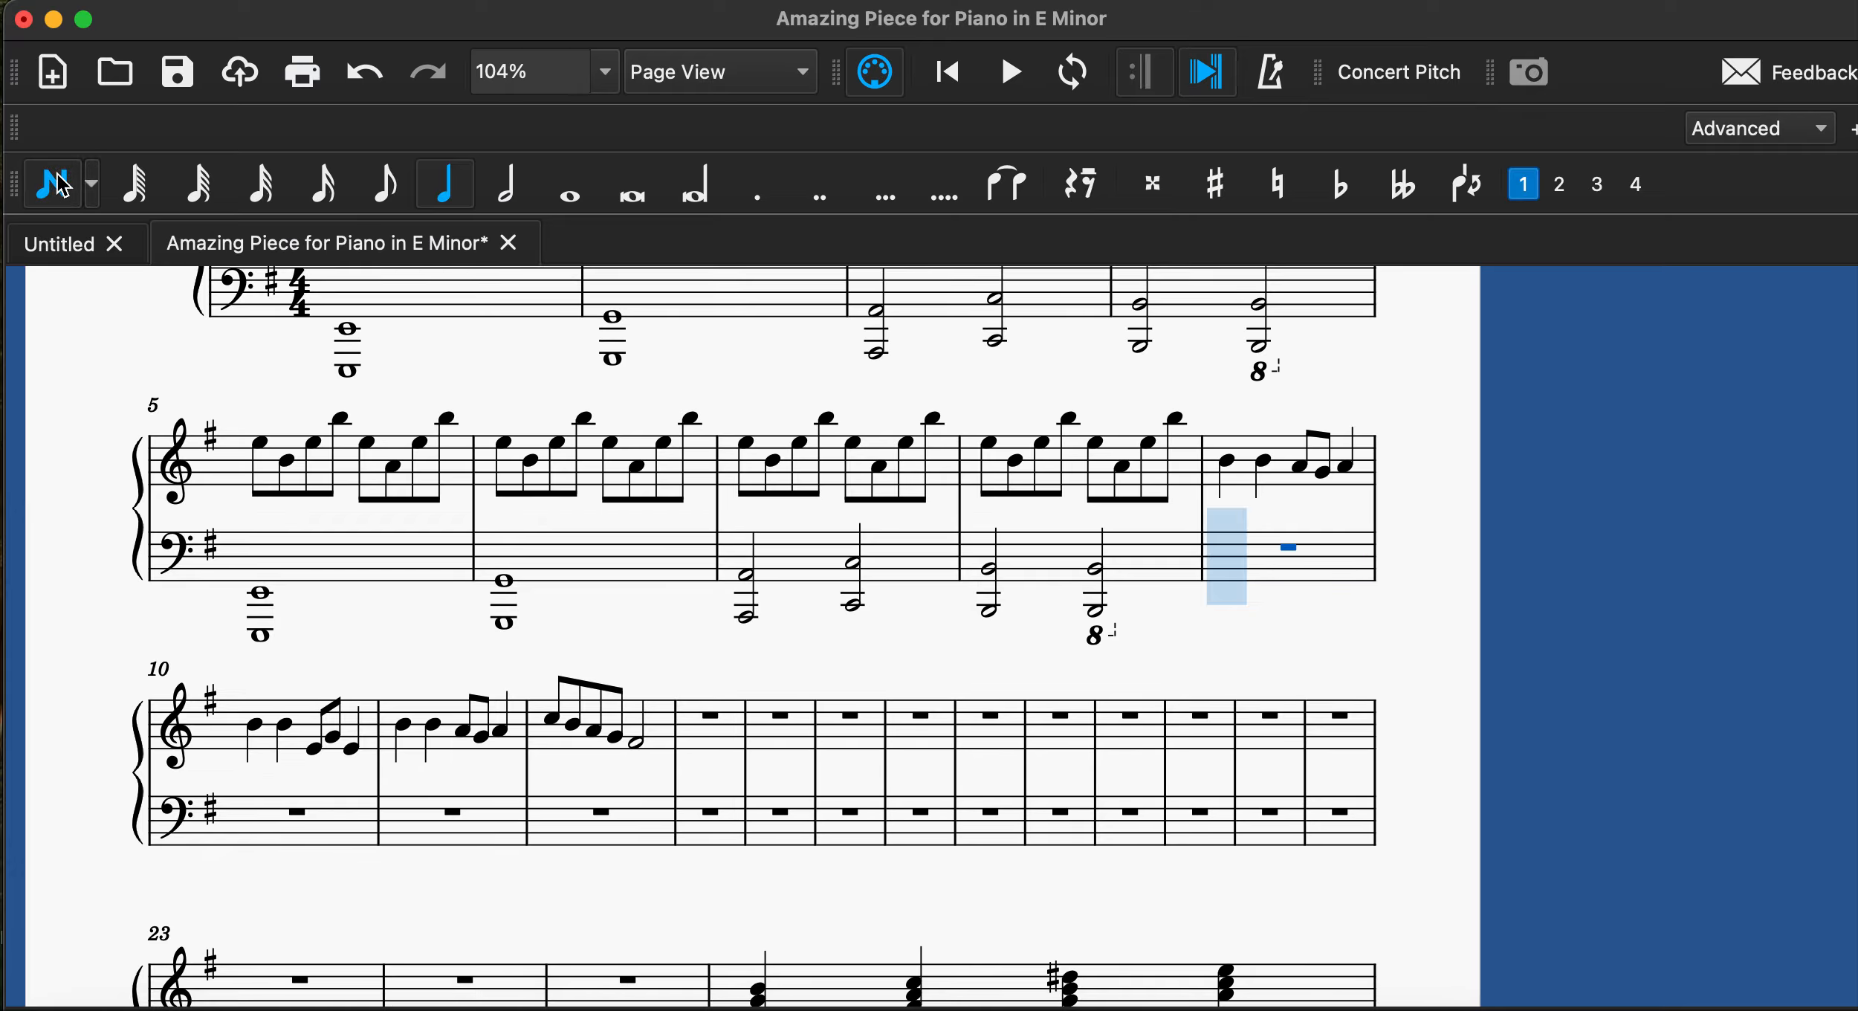
{"action": "left_click", "coordinate": [504, 196]}
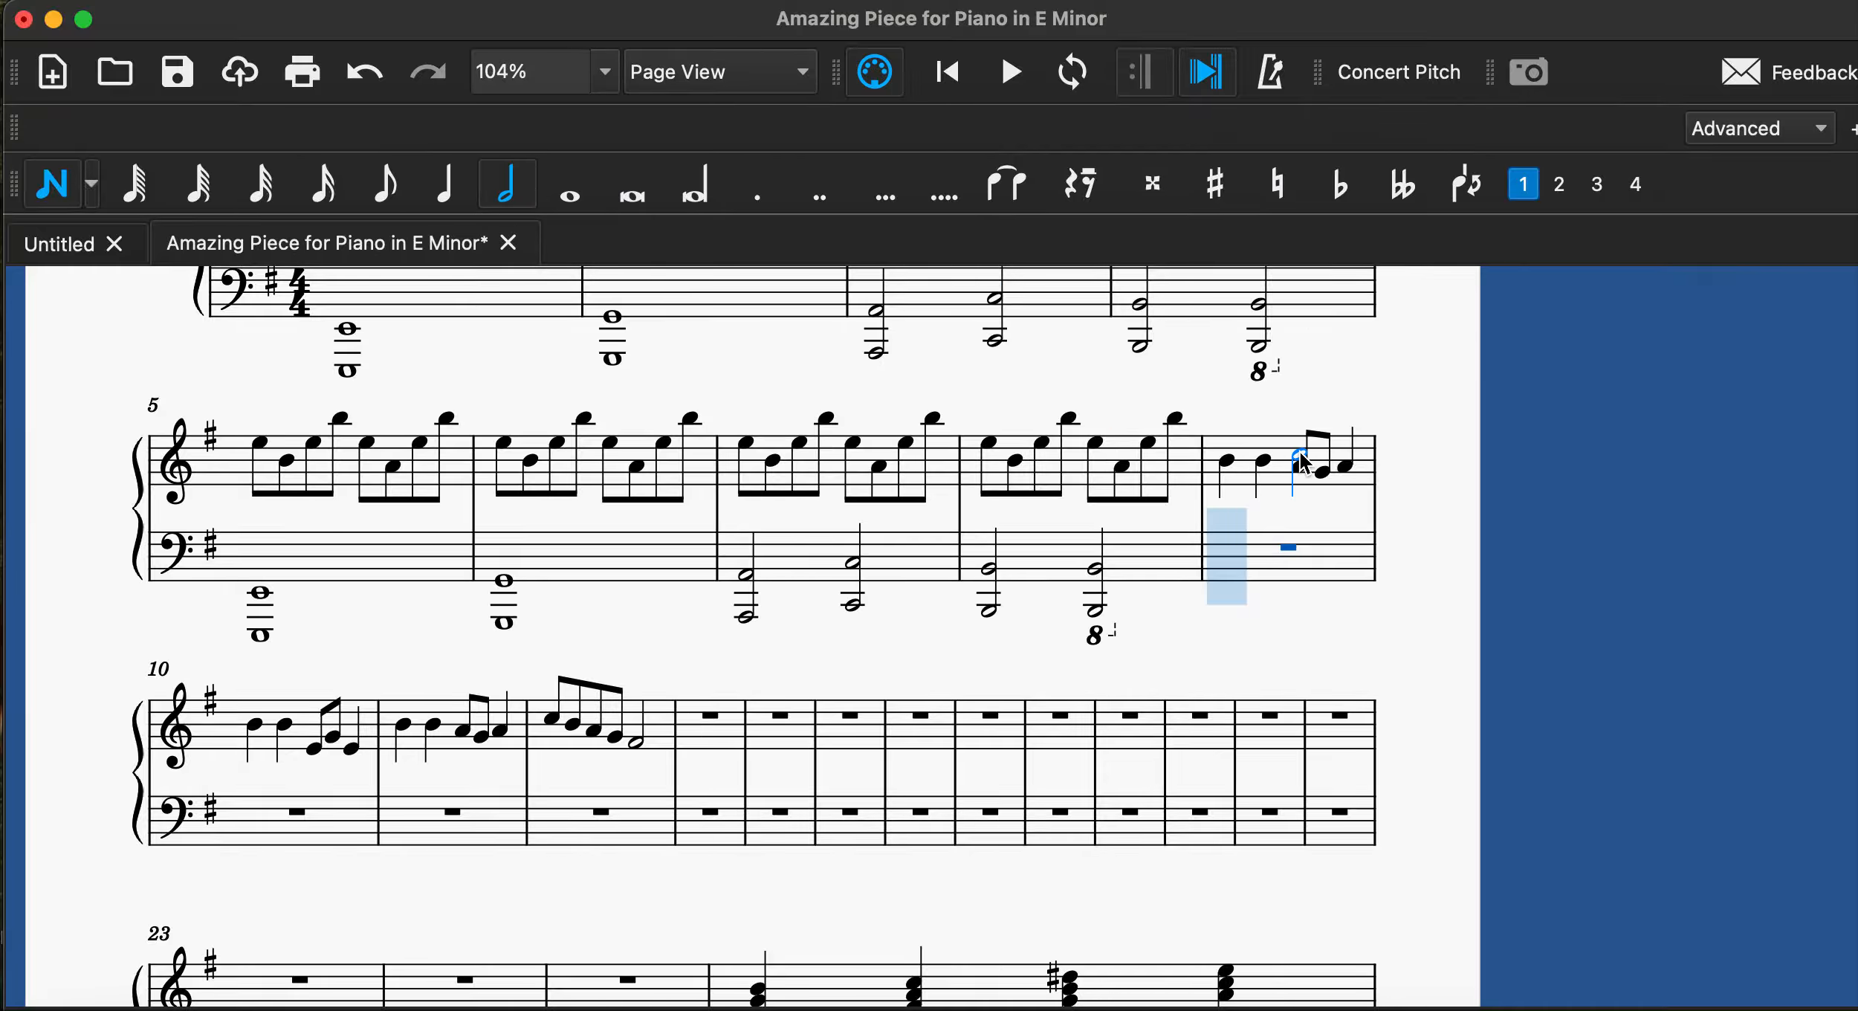
{"action": "left_click", "coordinate": [1227, 606]}
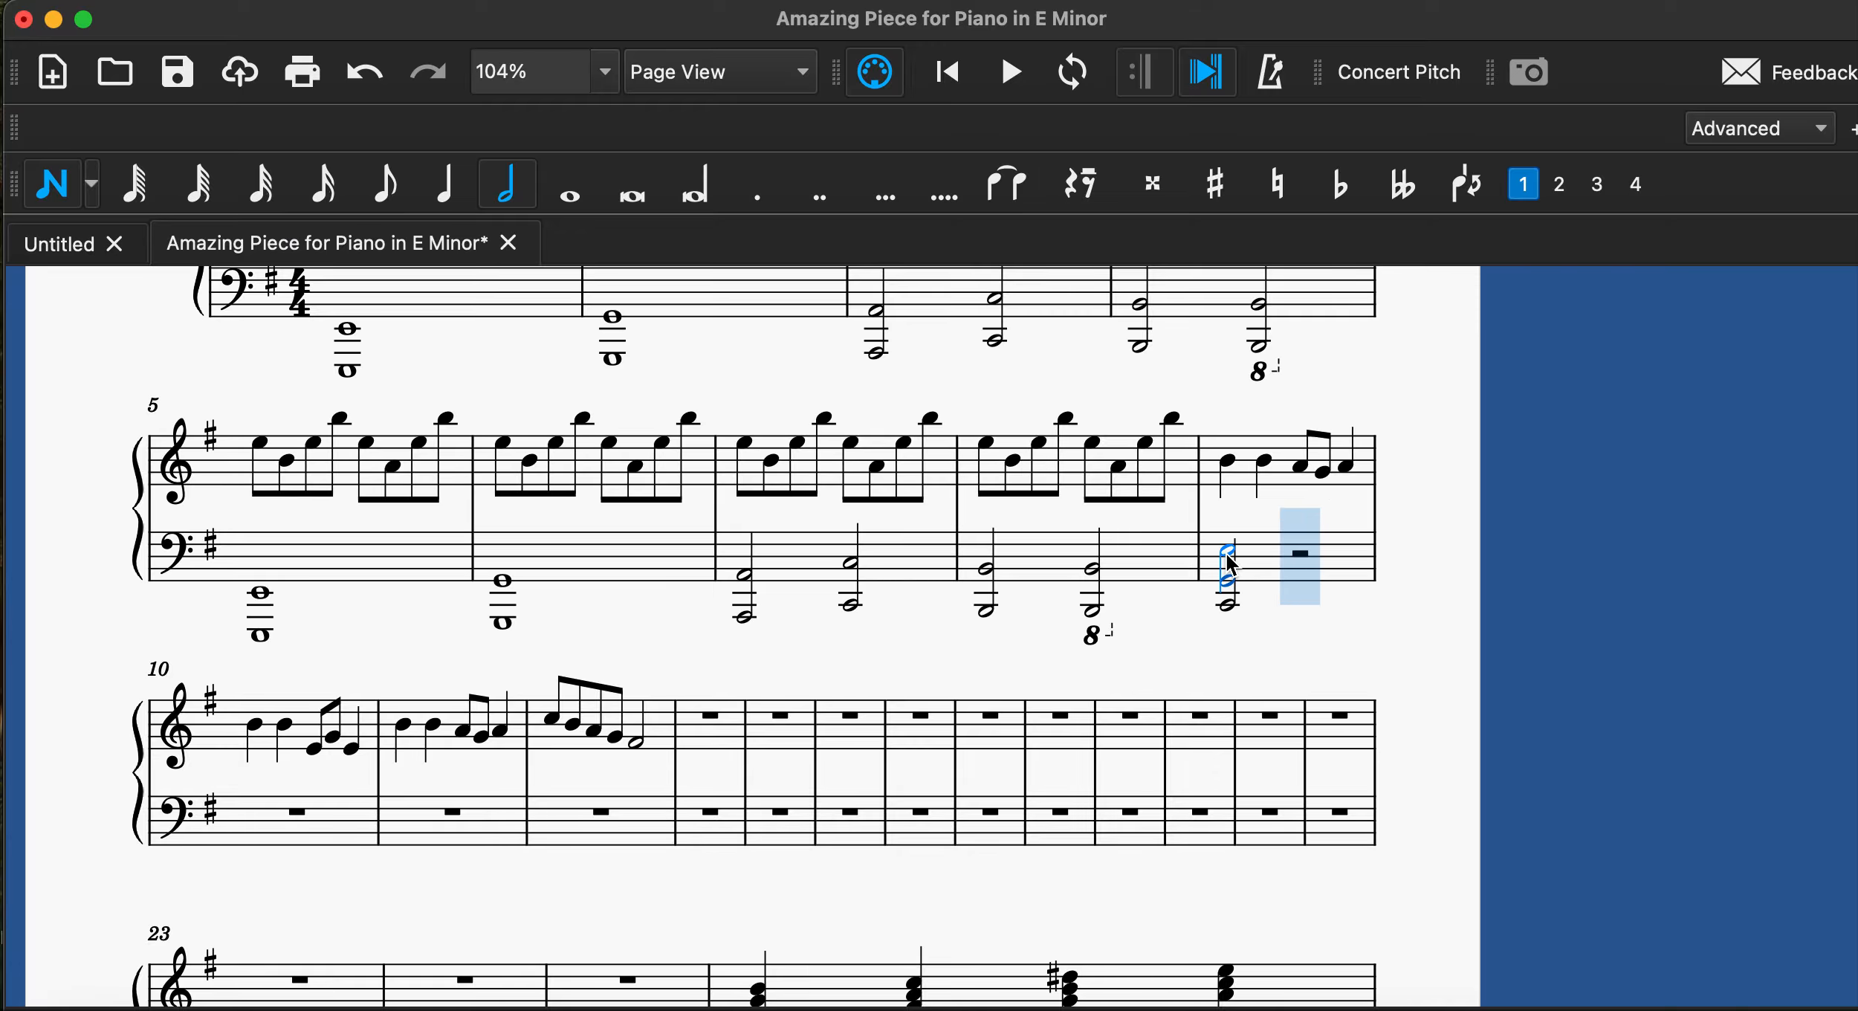
{"action": "left_click", "coordinate": [1227, 556]}
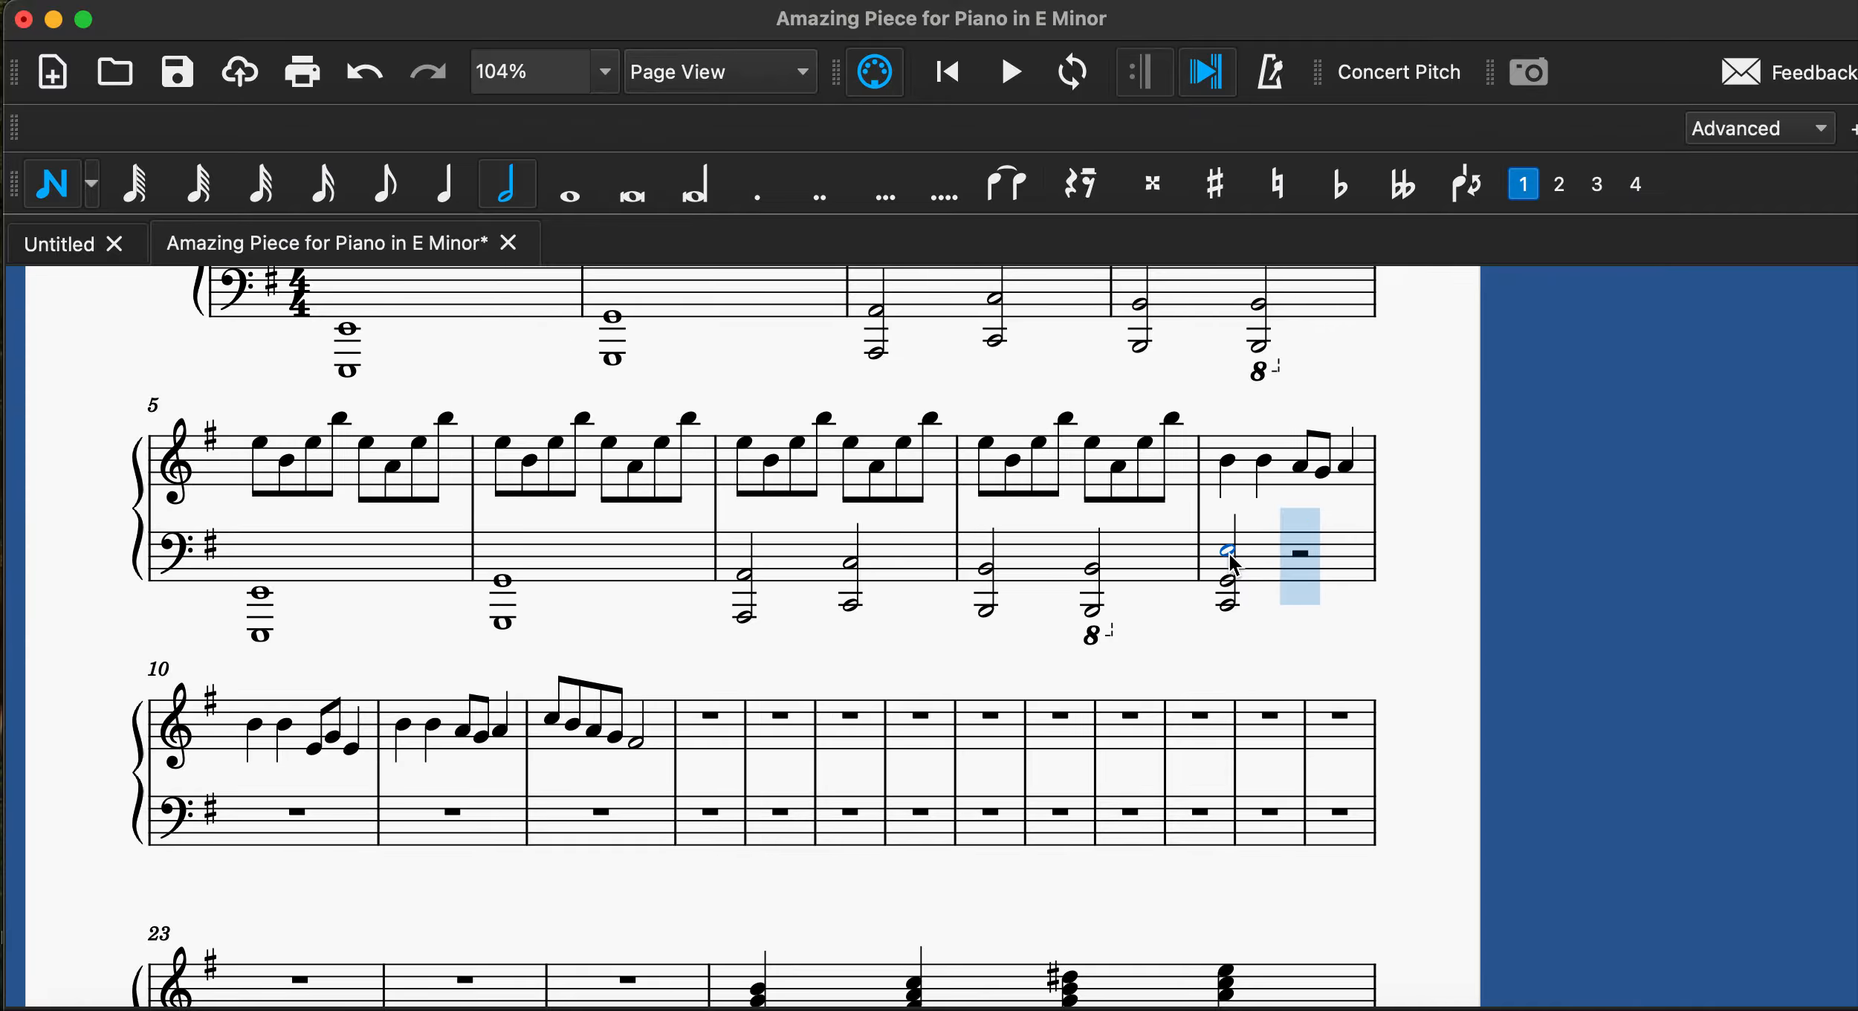
Complete bass bar 9 with a half-note chord of G2, E3 and G3.
{"action": "left_click", "coordinate": [1314, 541]}
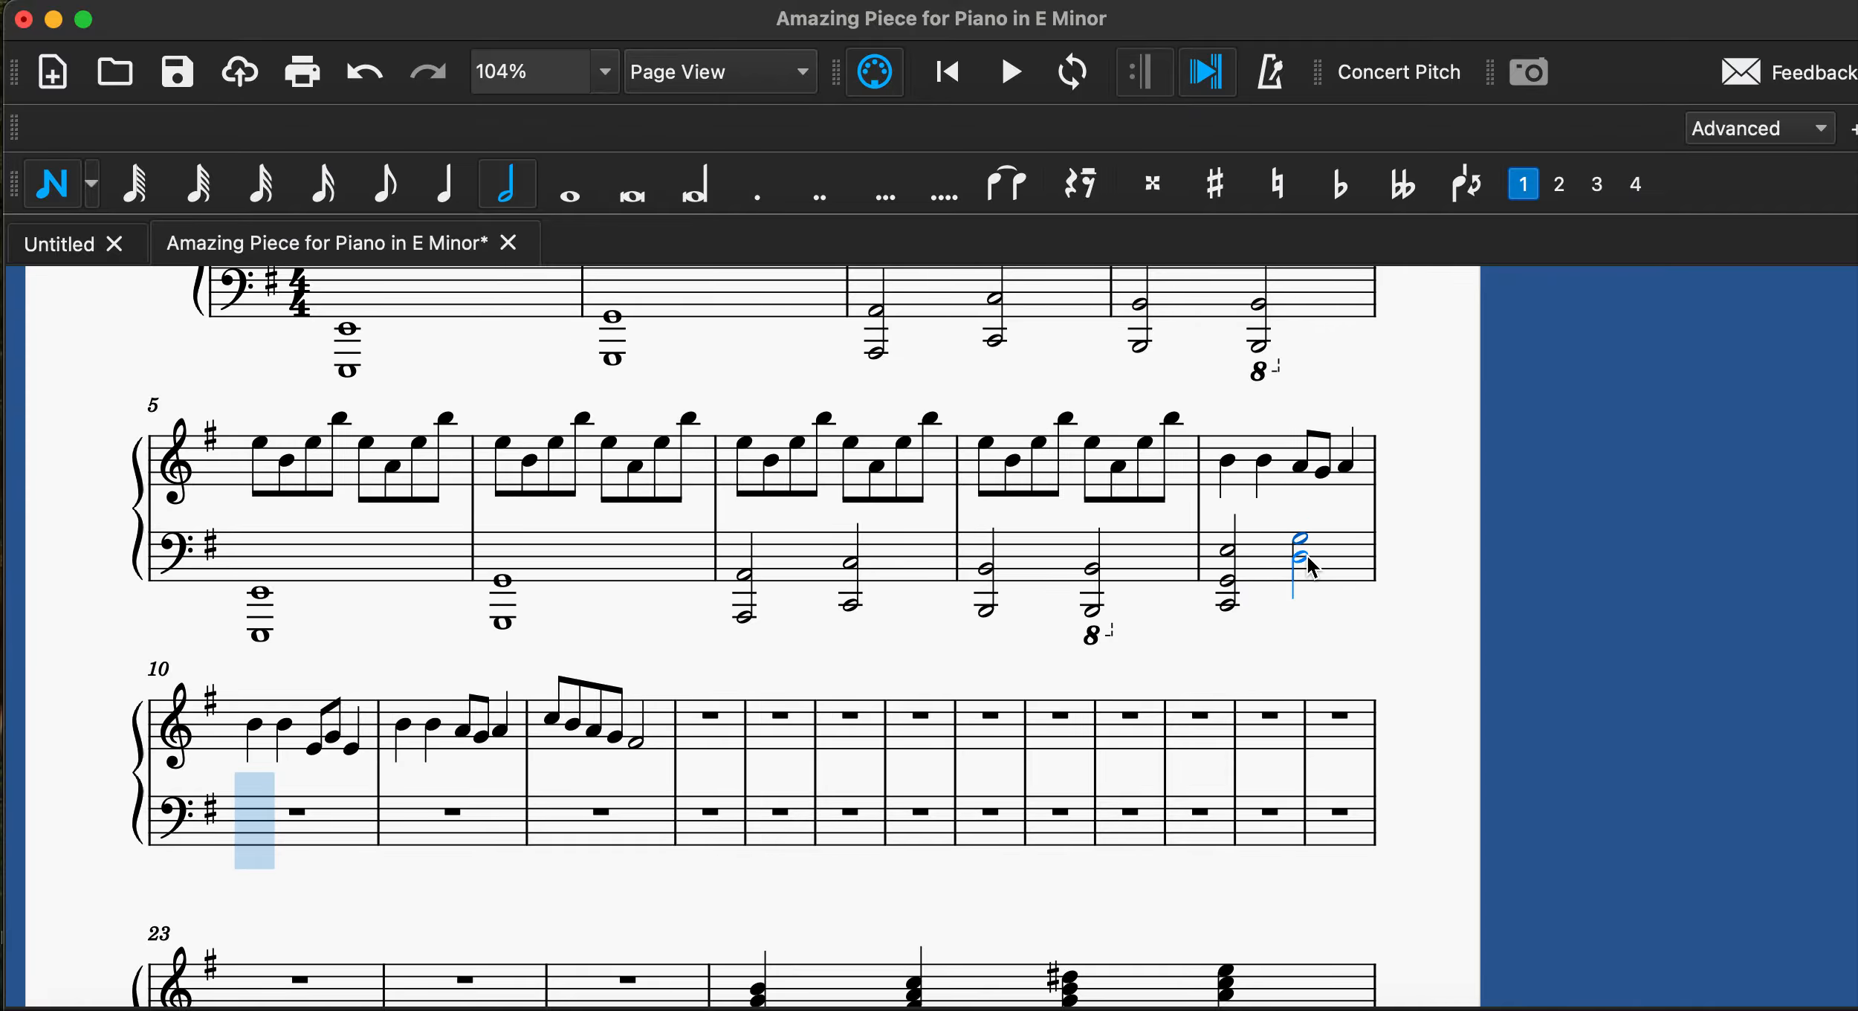
{"action": "left_click", "coordinate": [1310, 557]}
{"action": "left_click", "coordinate": [1309, 581]}
Build a half-note chord of C2, G2, E3 and G3 at the start of bass bar 10 and delete its C2.
{"action": "left_click", "coordinate": [235, 868]}
{"action": "left_click", "coordinate": [262, 833]}
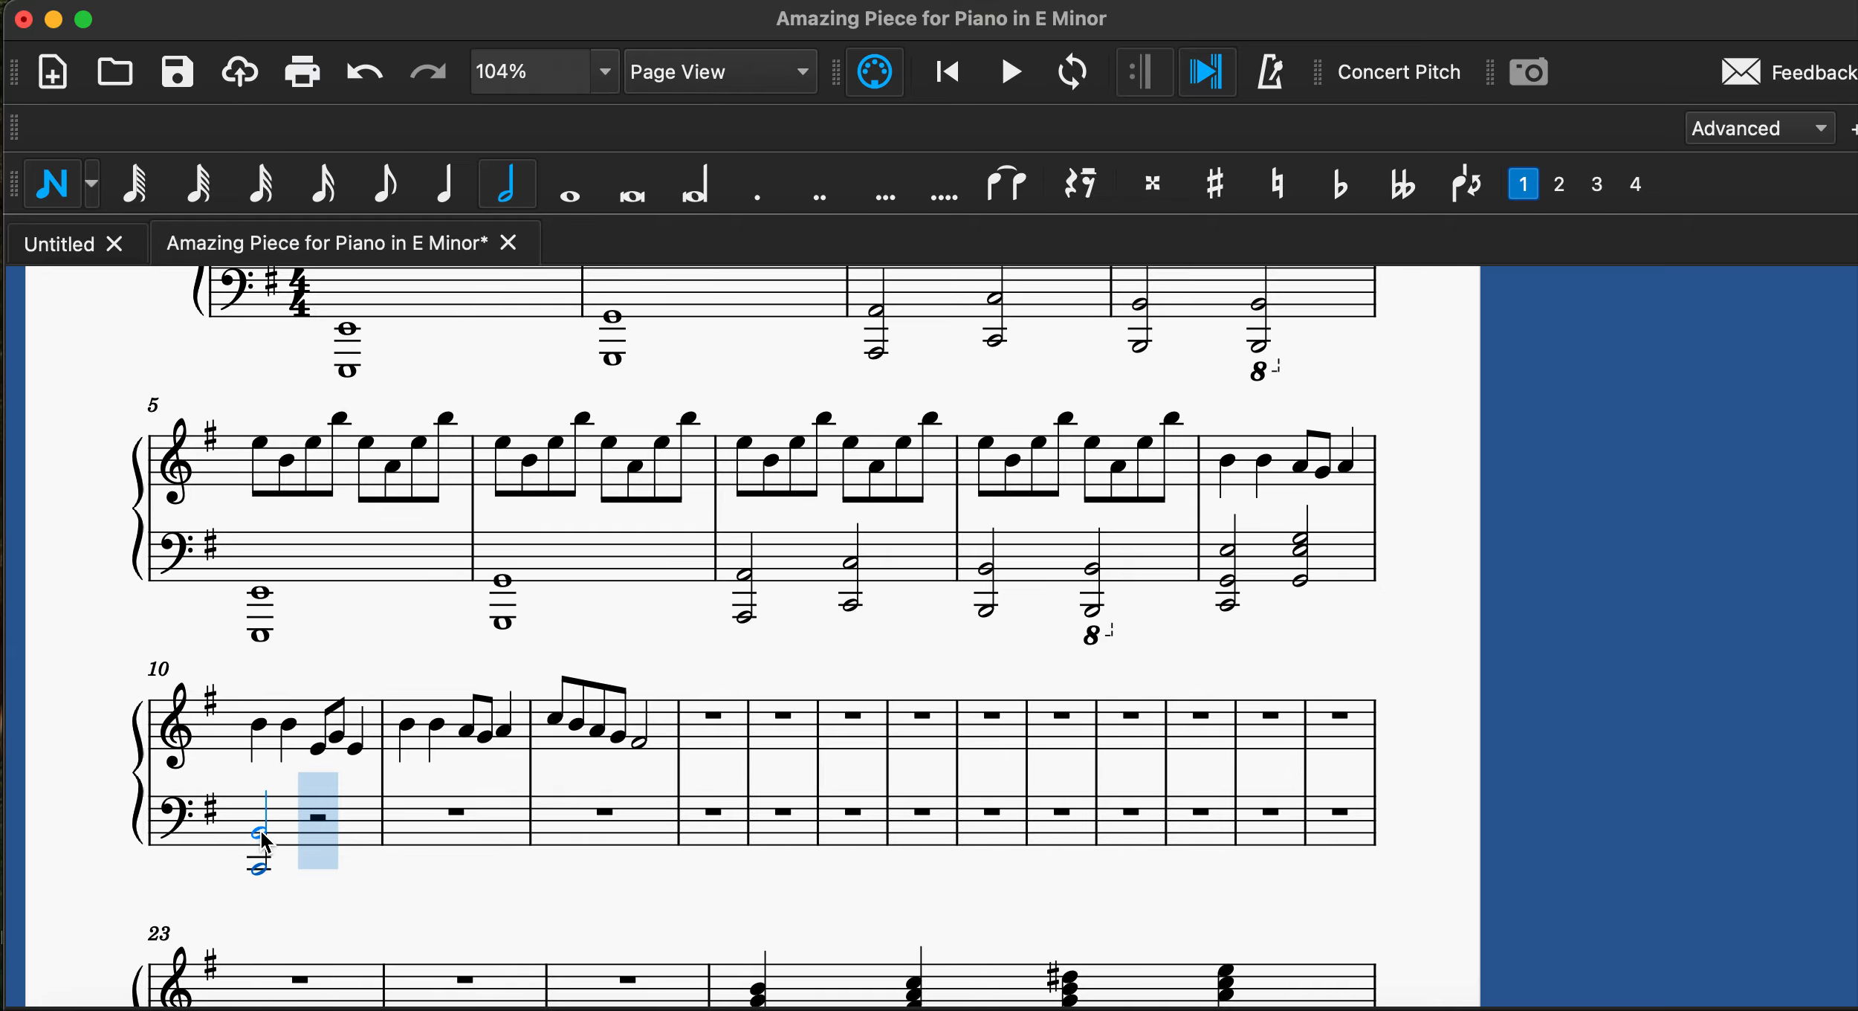
{"action": "left_click_drag", "start_coordinate": [264, 841], "coordinate": [266, 812]}
{"action": "left_click", "coordinate": [265, 820]}
{"action": "left_click", "coordinate": [261, 845]}
{"action": "key", "text": "Escape"}
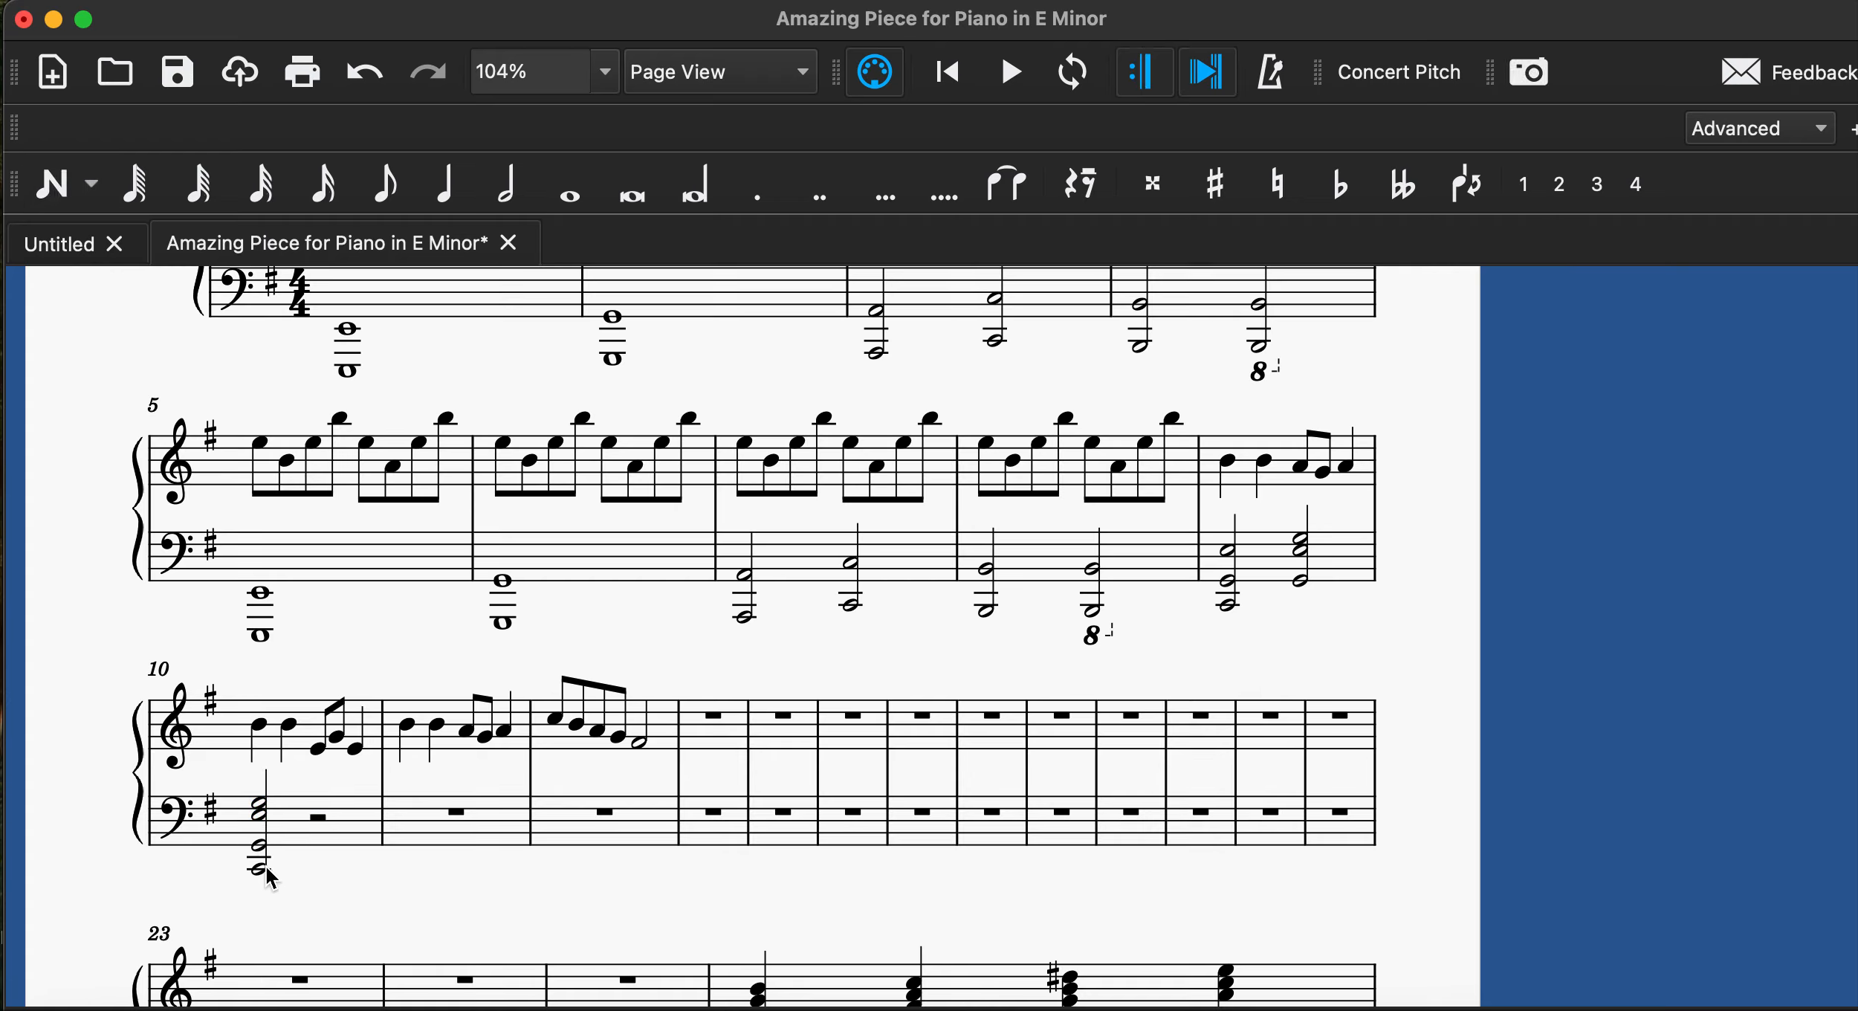
{"action": "left_click", "coordinate": [260, 868]}
{"action": "key", "text": "ctrl+Up"}
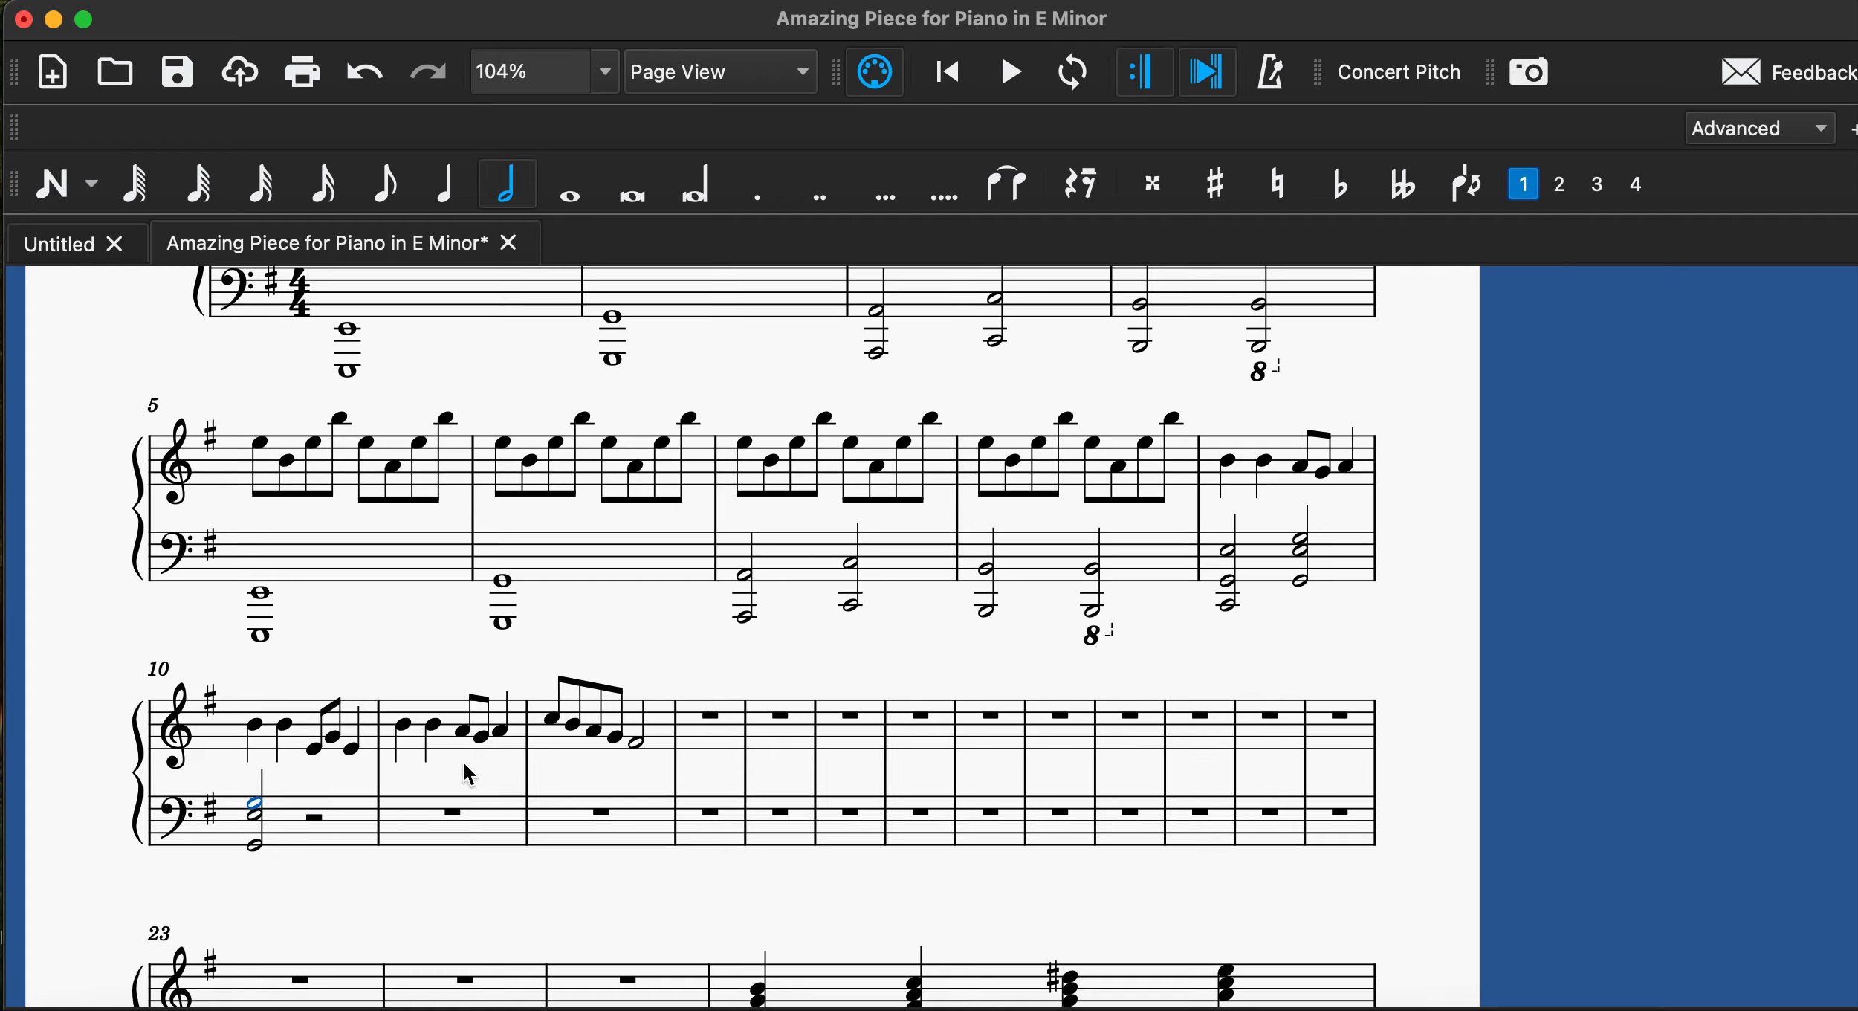
Complete bass bar 10 with a half-note chord of C3, F#3 and G3, and leave note input.
{"action": "left_click", "coordinate": [321, 827]}
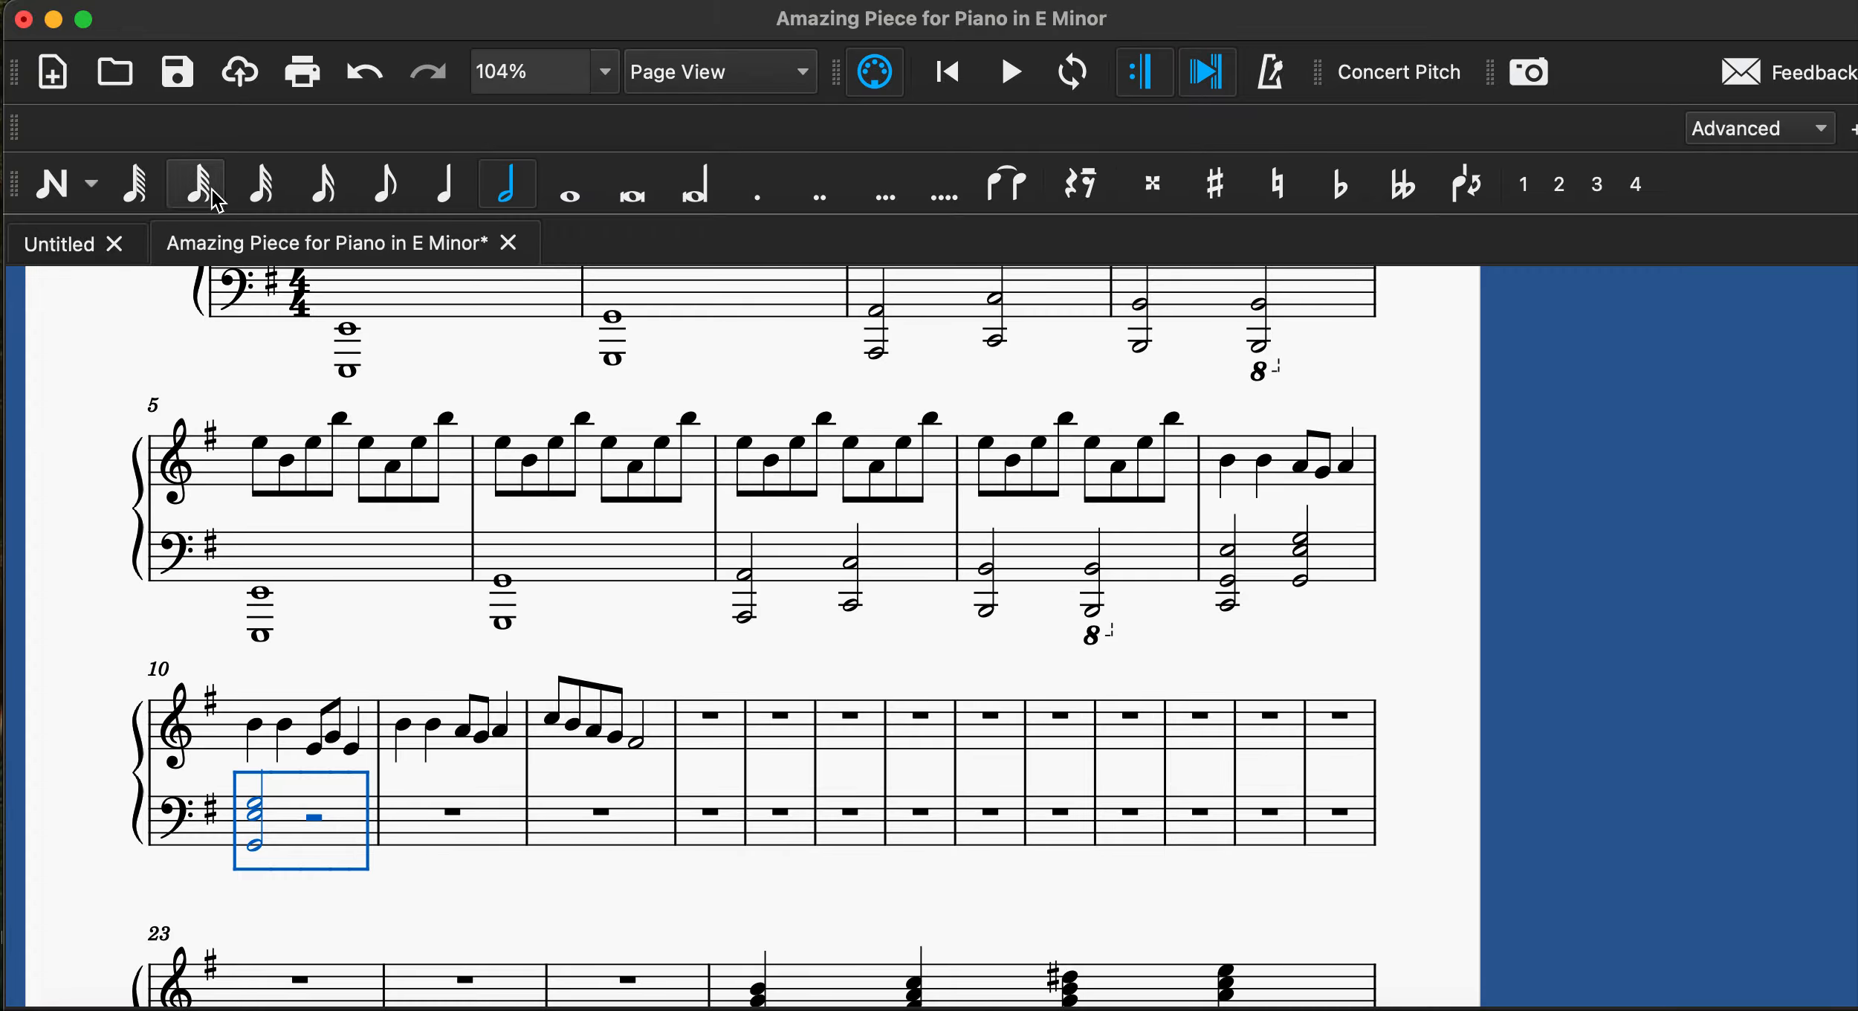
{"action": "left_click", "coordinate": [49, 186]}
{"action": "left_click", "coordinate": [317, 823]}
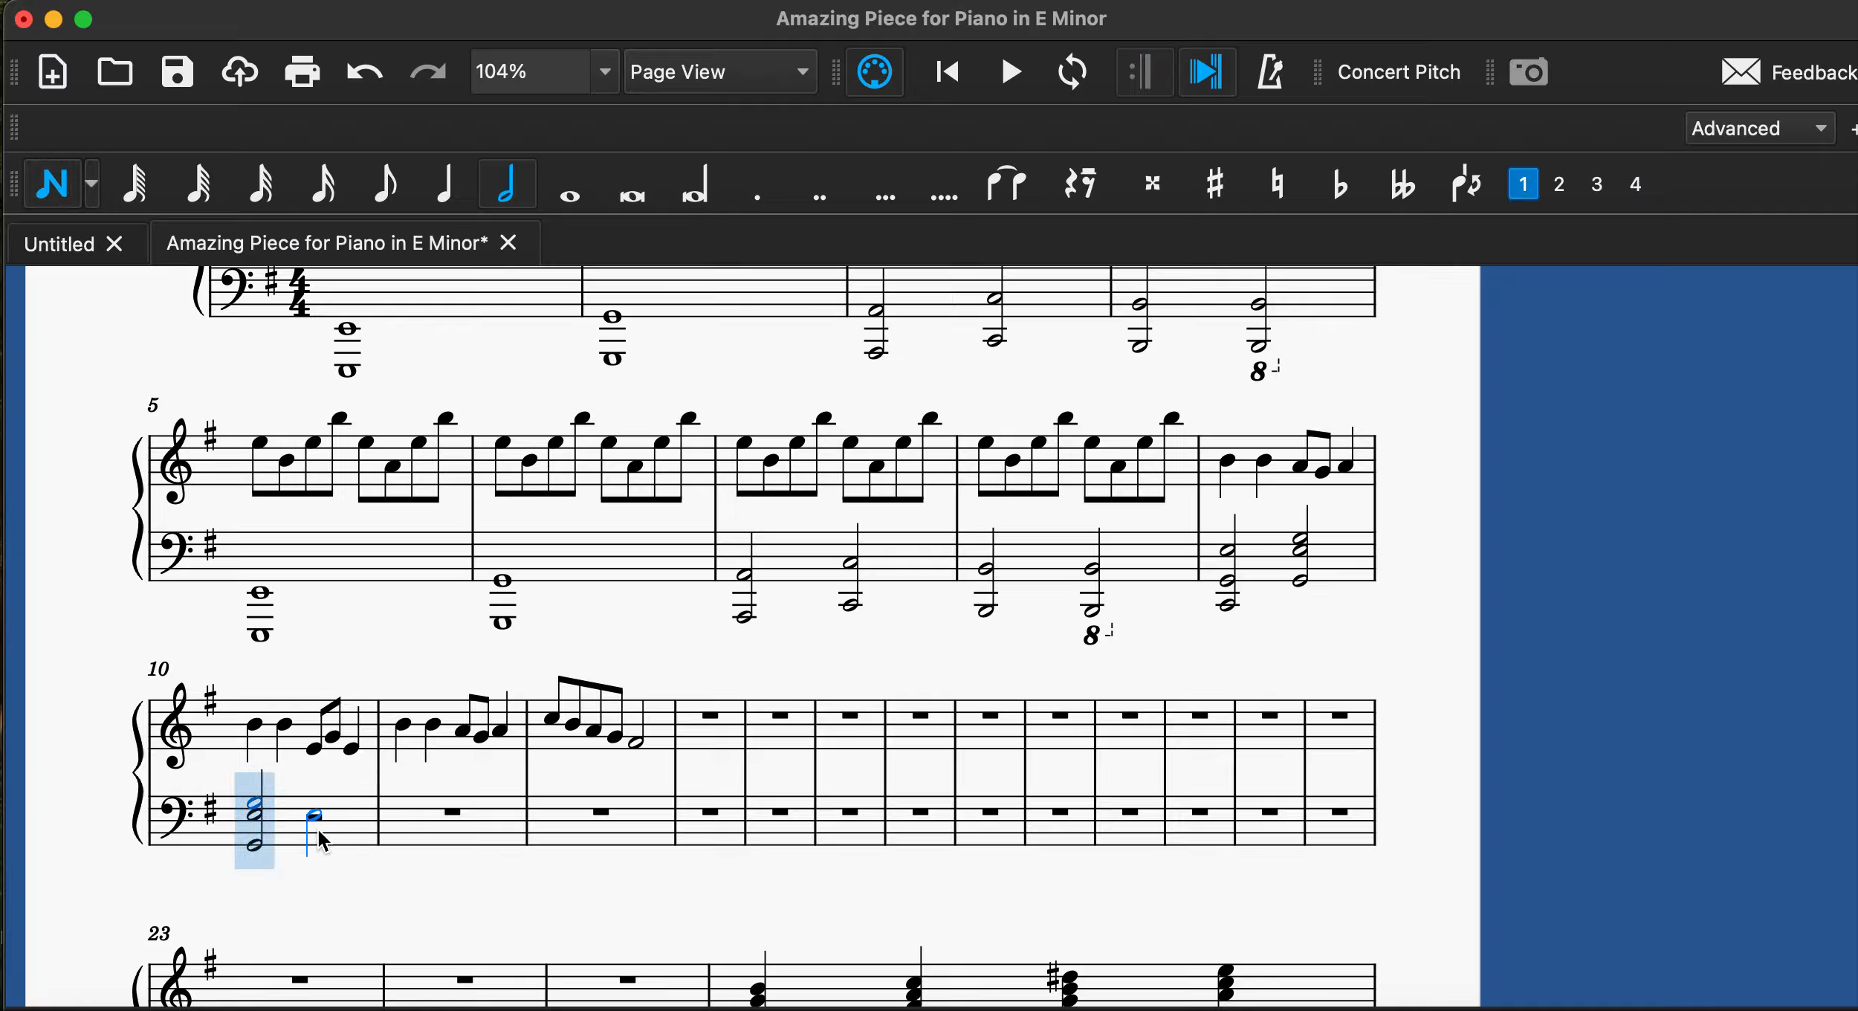
{"action": "left_click", "coordinate": [318, 827]}
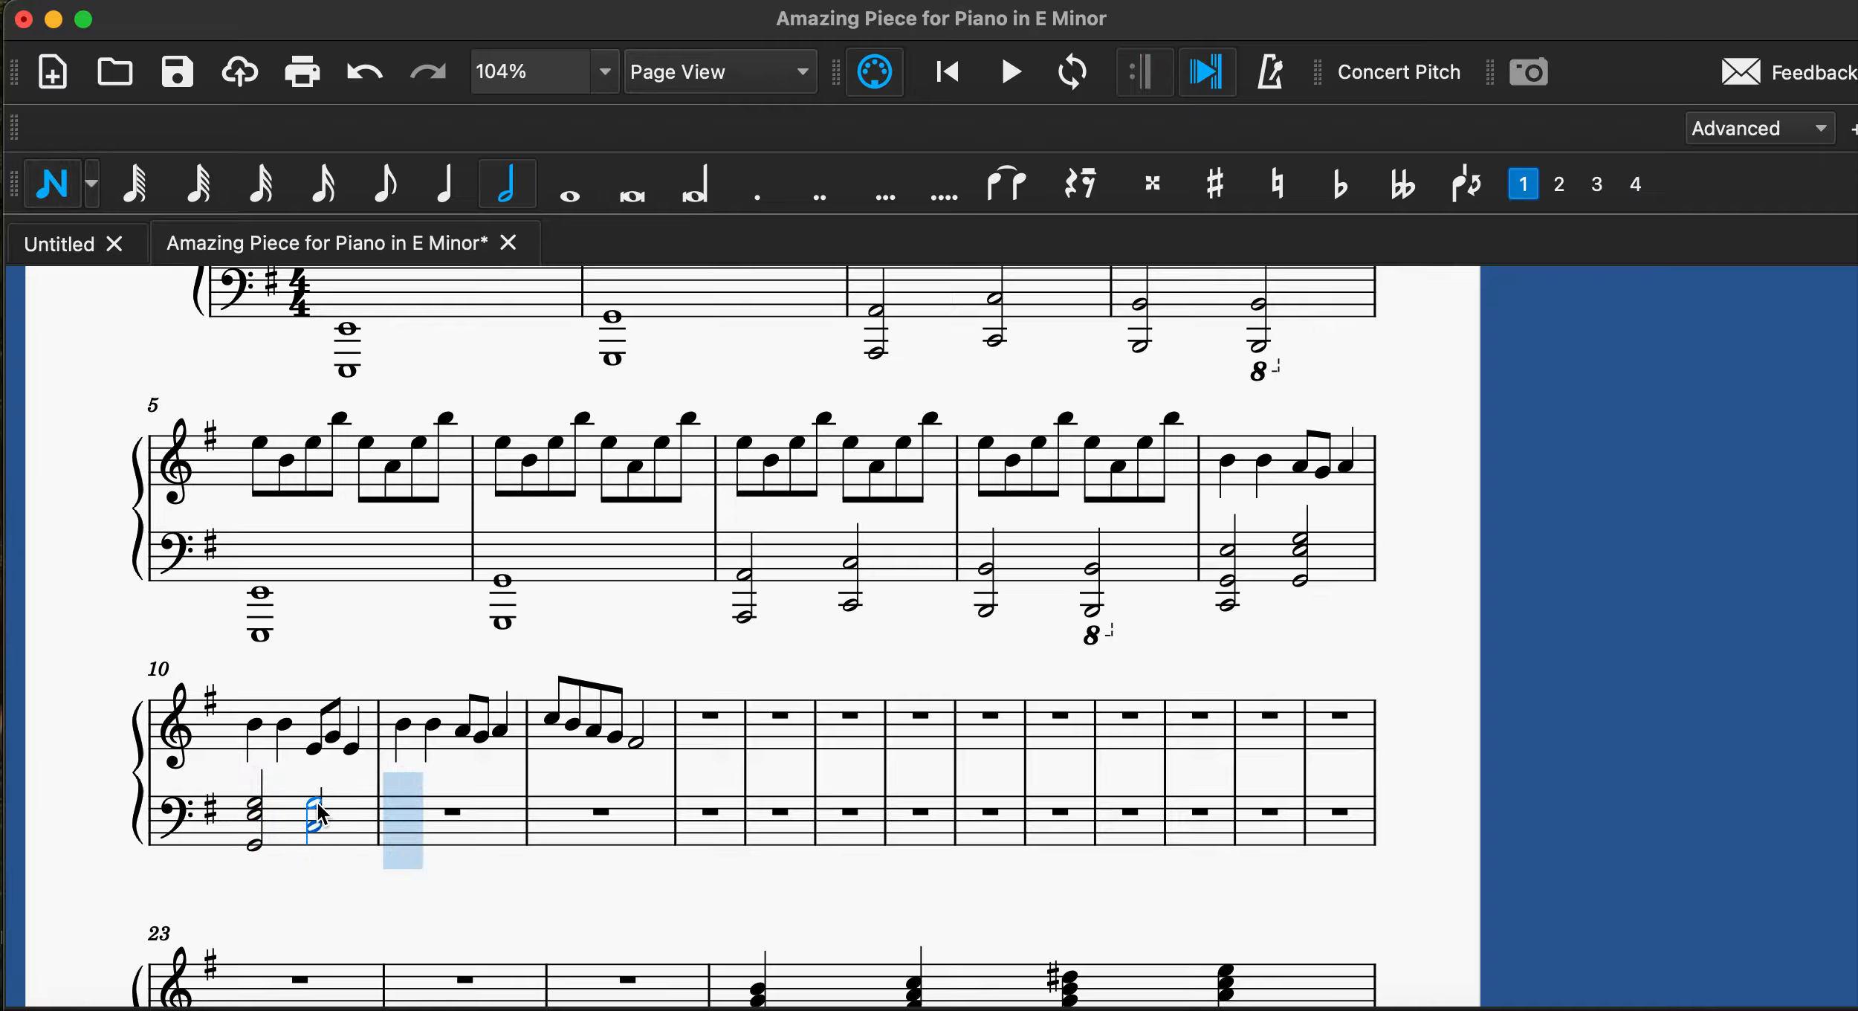
{"action": "left_click", "coordinate": [318, 805]}
{"action": "left_click", "coordinate": [306, 809]}
{"action": "key", "text": "Escape"}
Play the score from bar 9 to hear the melody with the bass chords, and stop in bar 11.
{"action": "left_click", "coordinate": [1213, 446]}
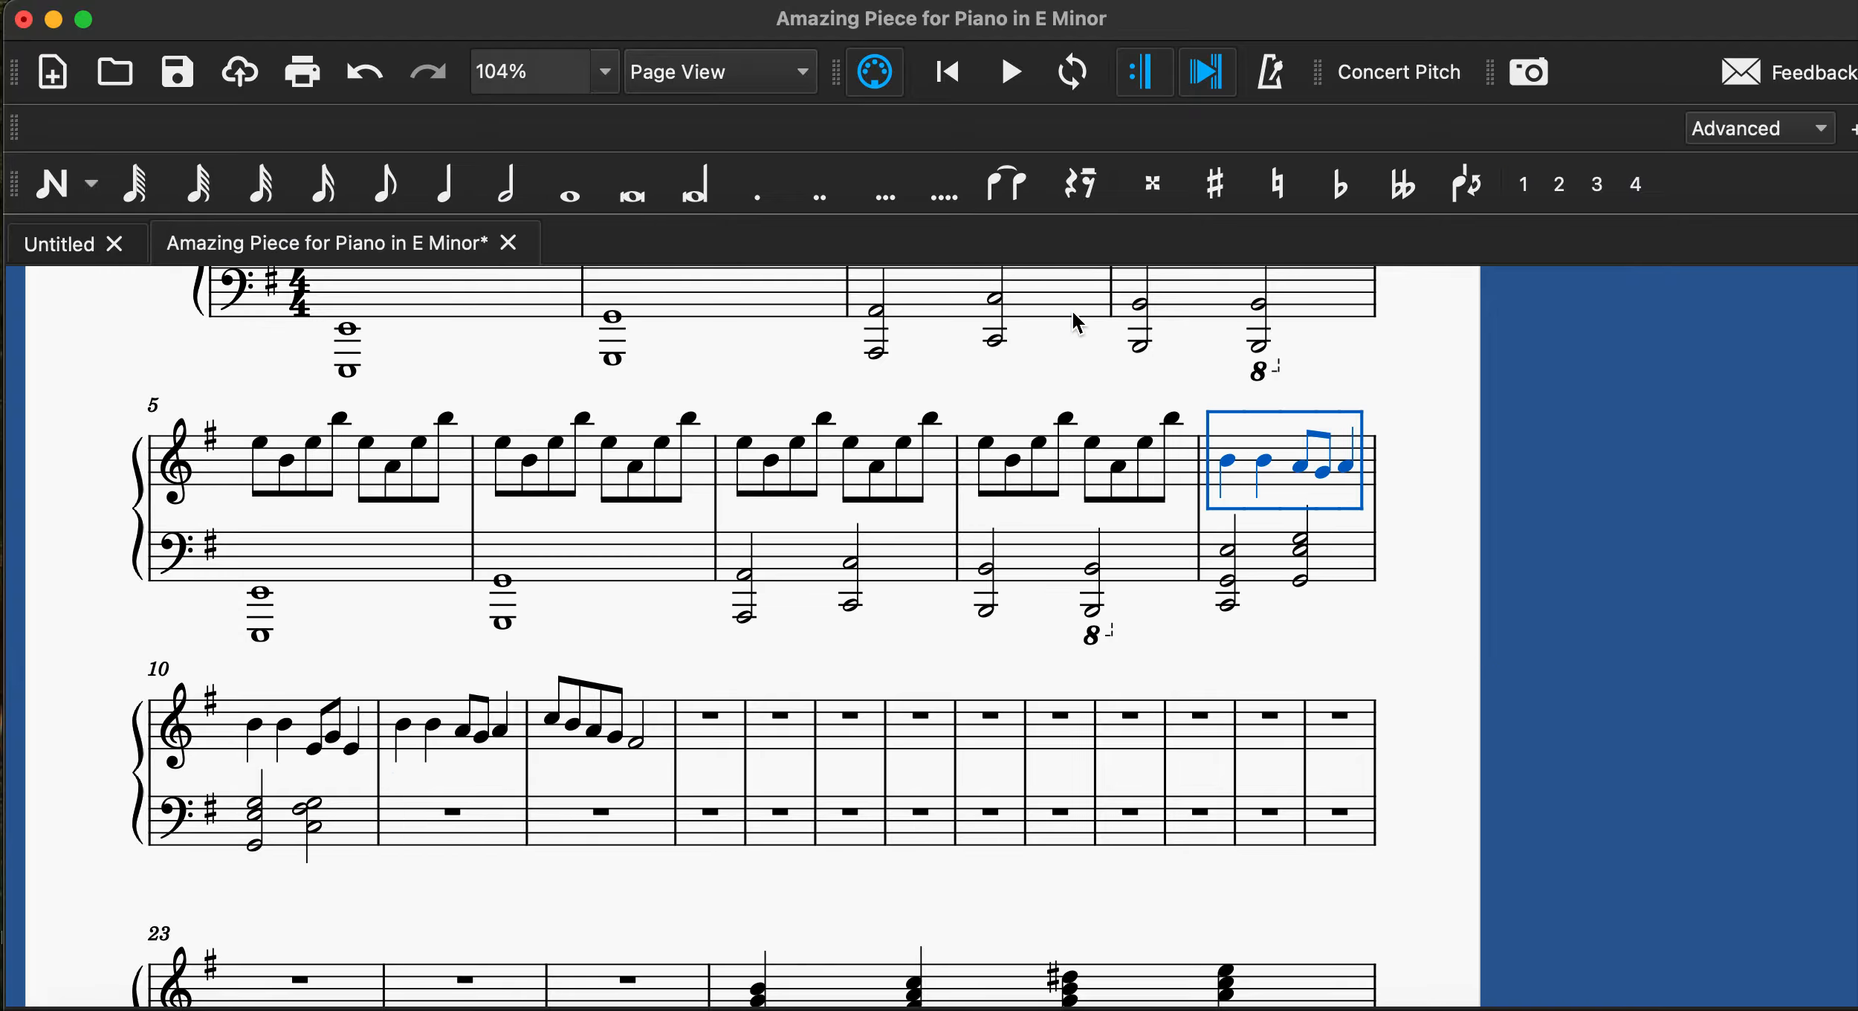
{"action": "left_click", "coordinate": [1010, 84]}
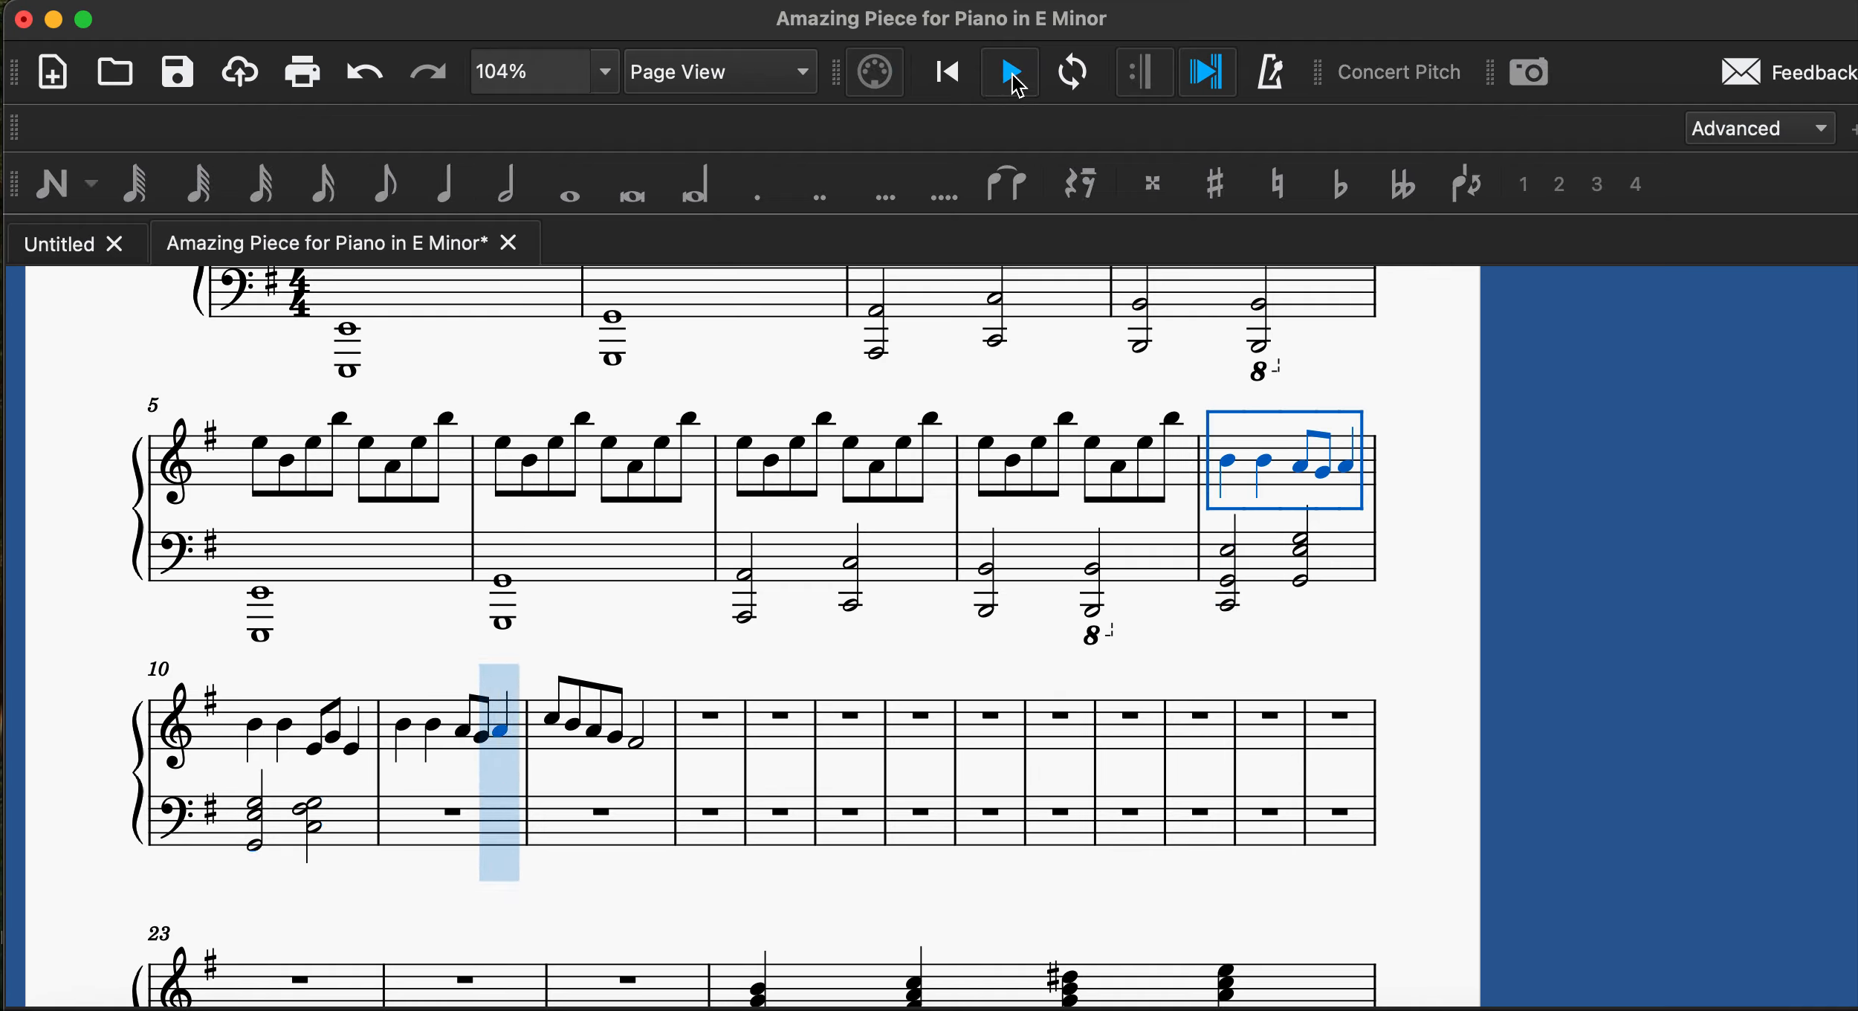
{"action": "left_click", "coordinate": [1012, 74]}
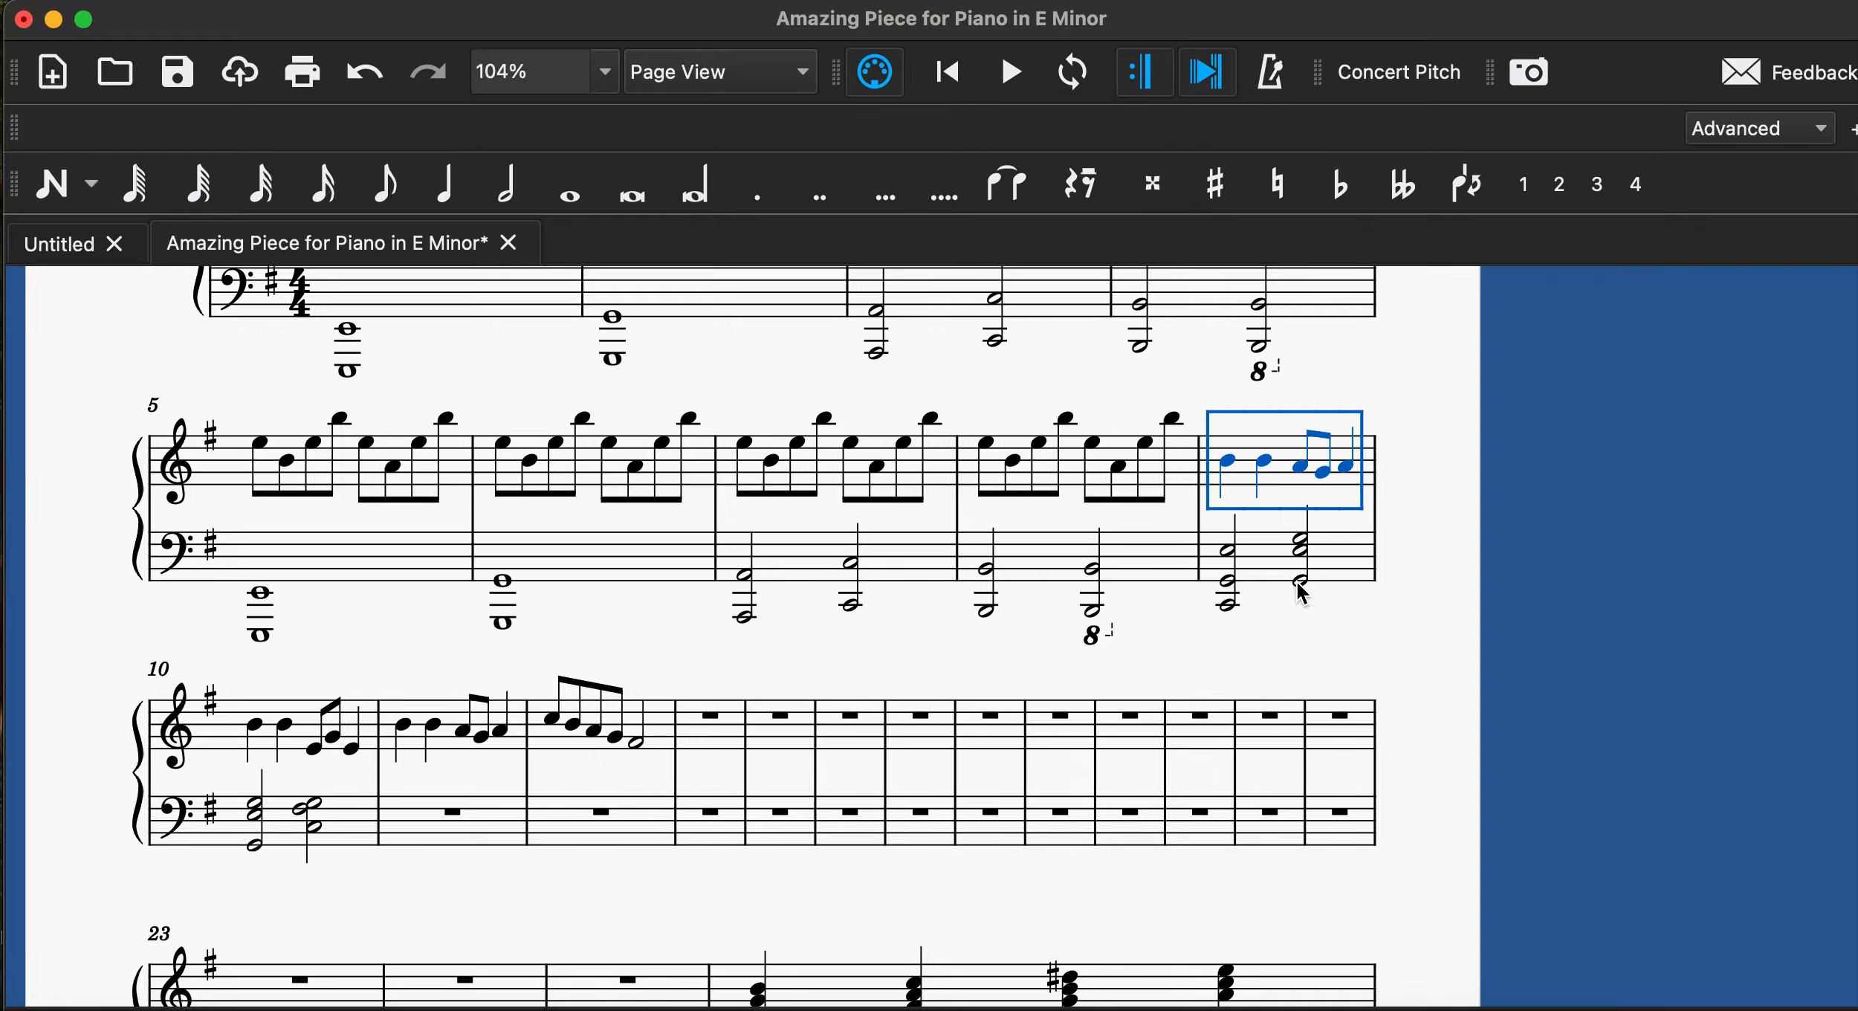
Copy the bass chords of bar 9 and paste them into bass bar 11.
{"action": "left_click", "coordinate": [1267, 583]}
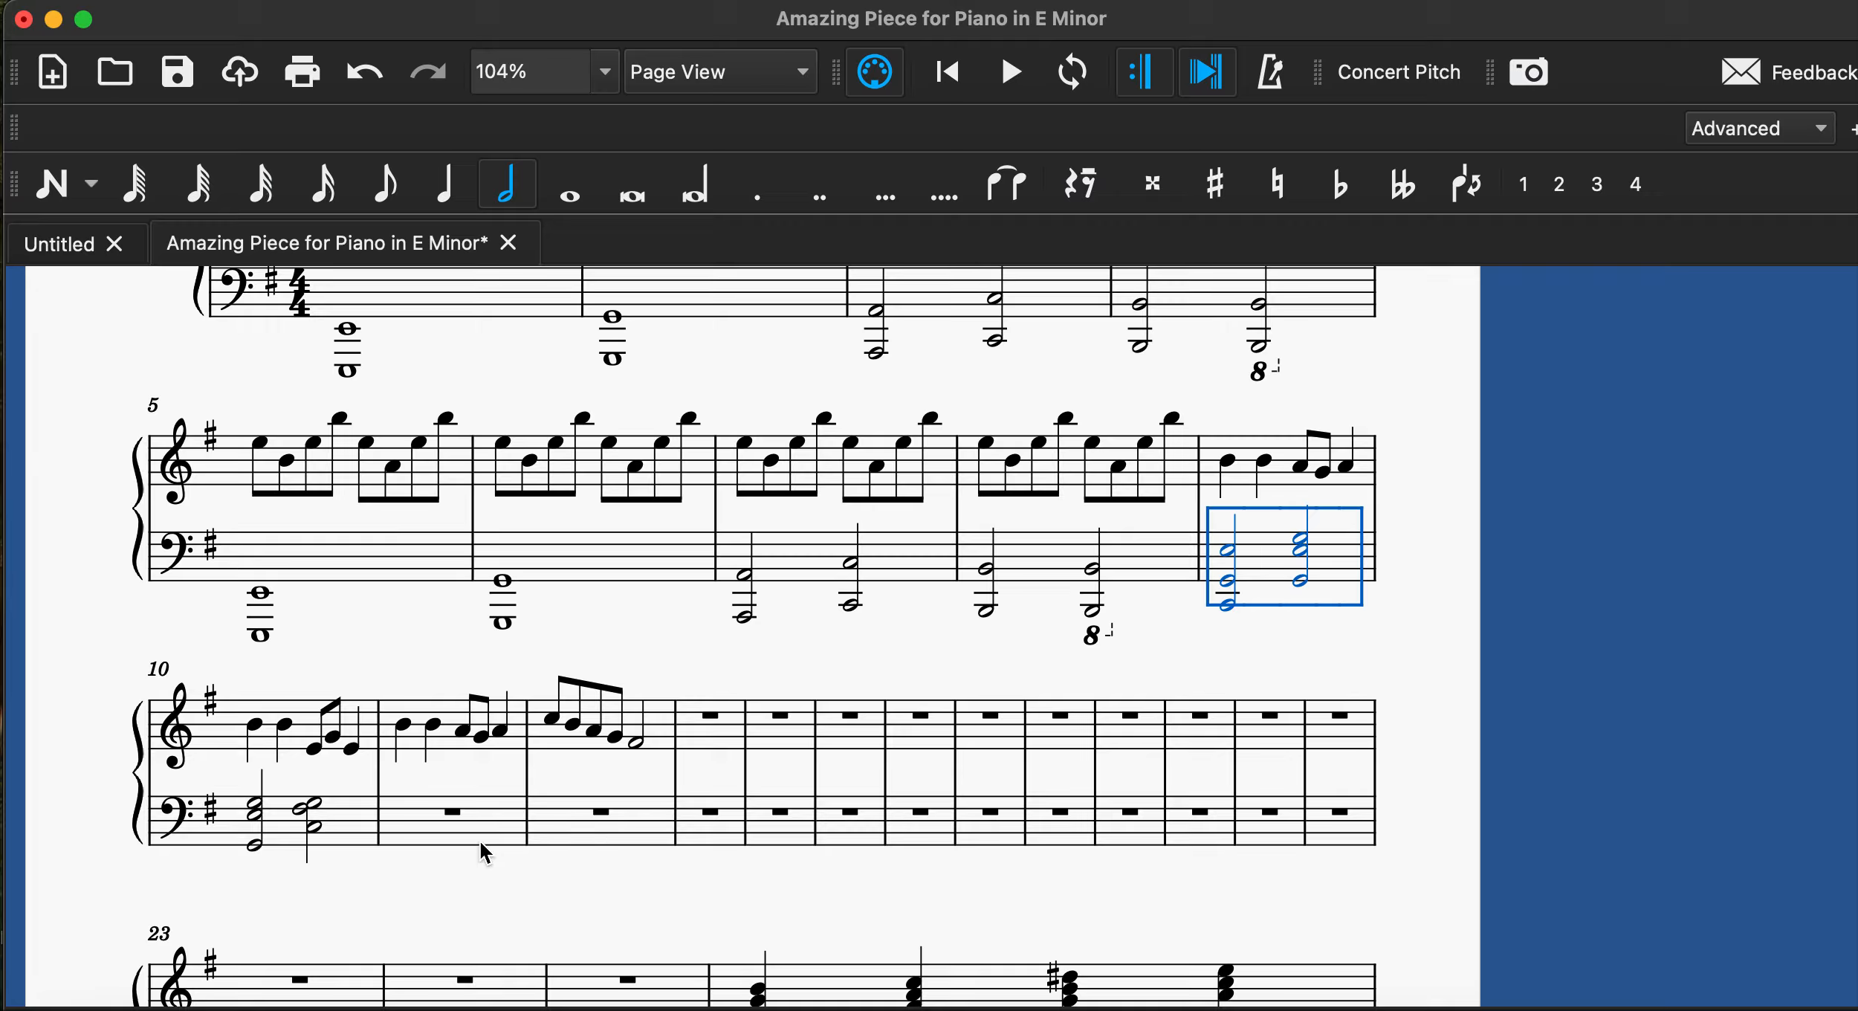
{"action": "left_click", "coordinate": [410, 828]}
{"action": "key", "text": "super+v"}
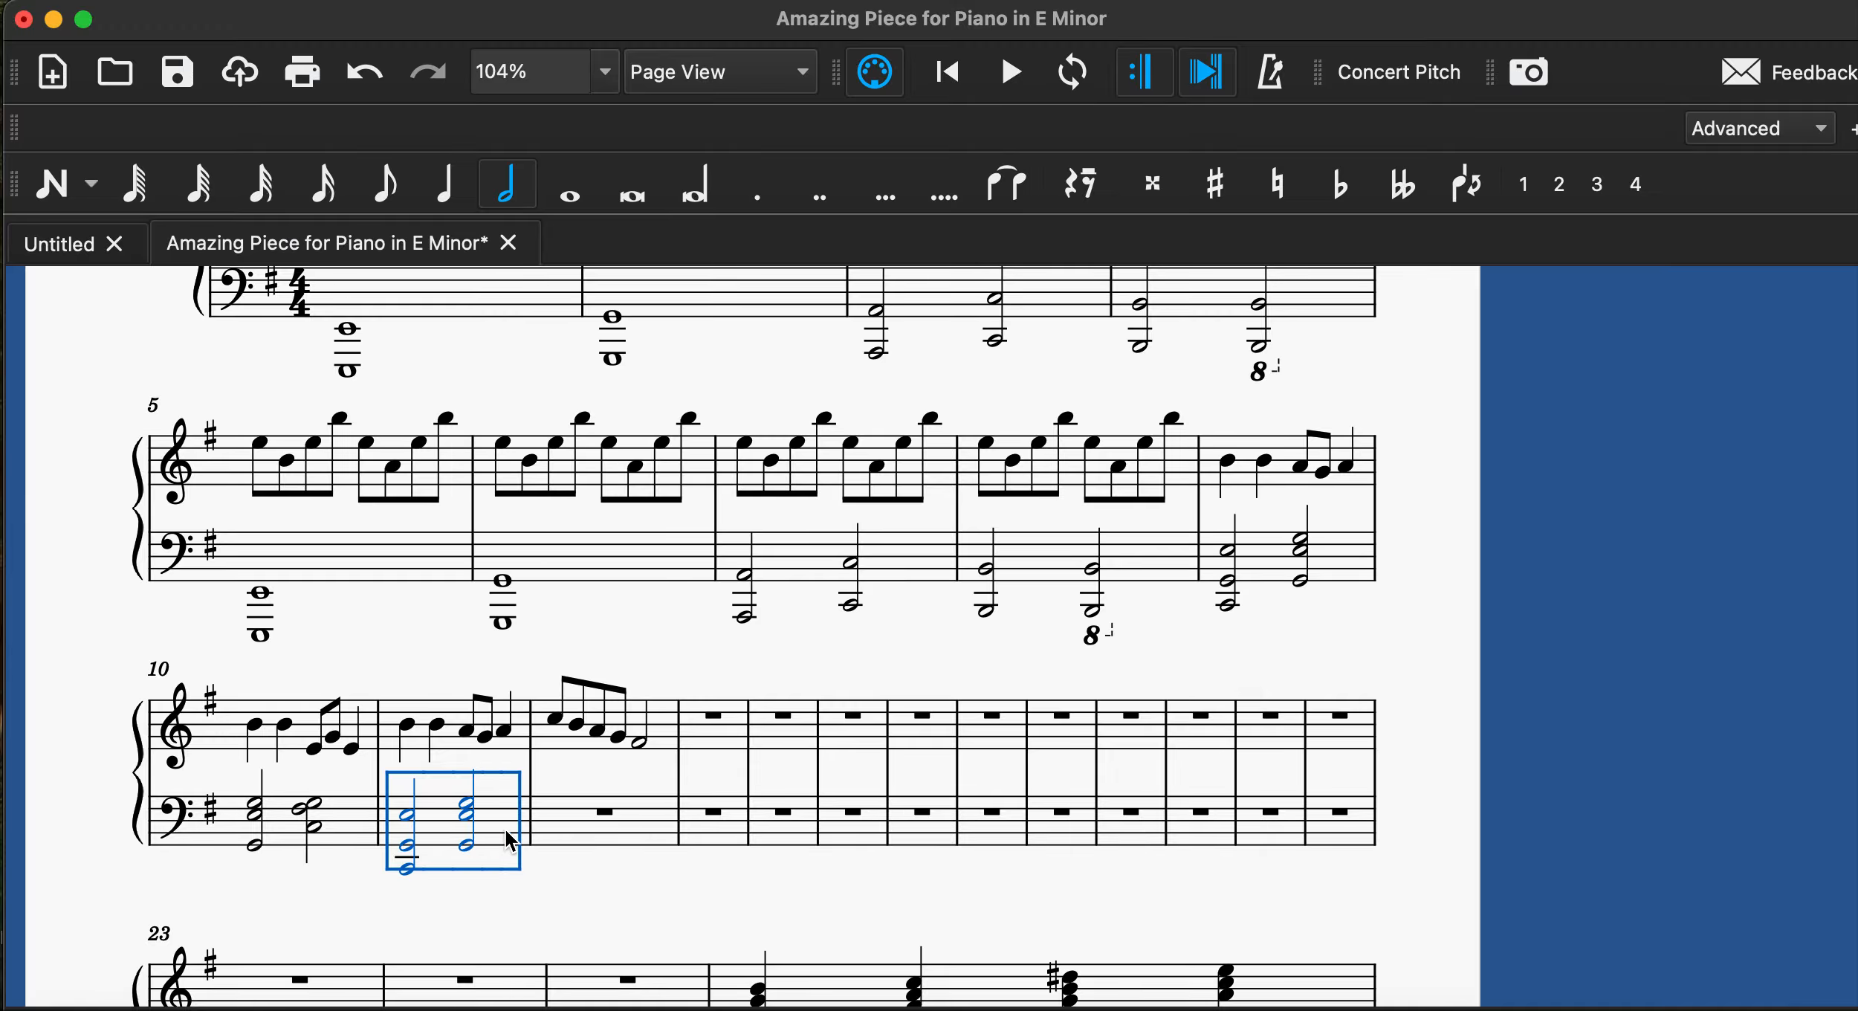
Copy the bass chords of bar 10 and paste them into bass bar 12.
{"action": "left_click", "coordinate": [559, 828]}
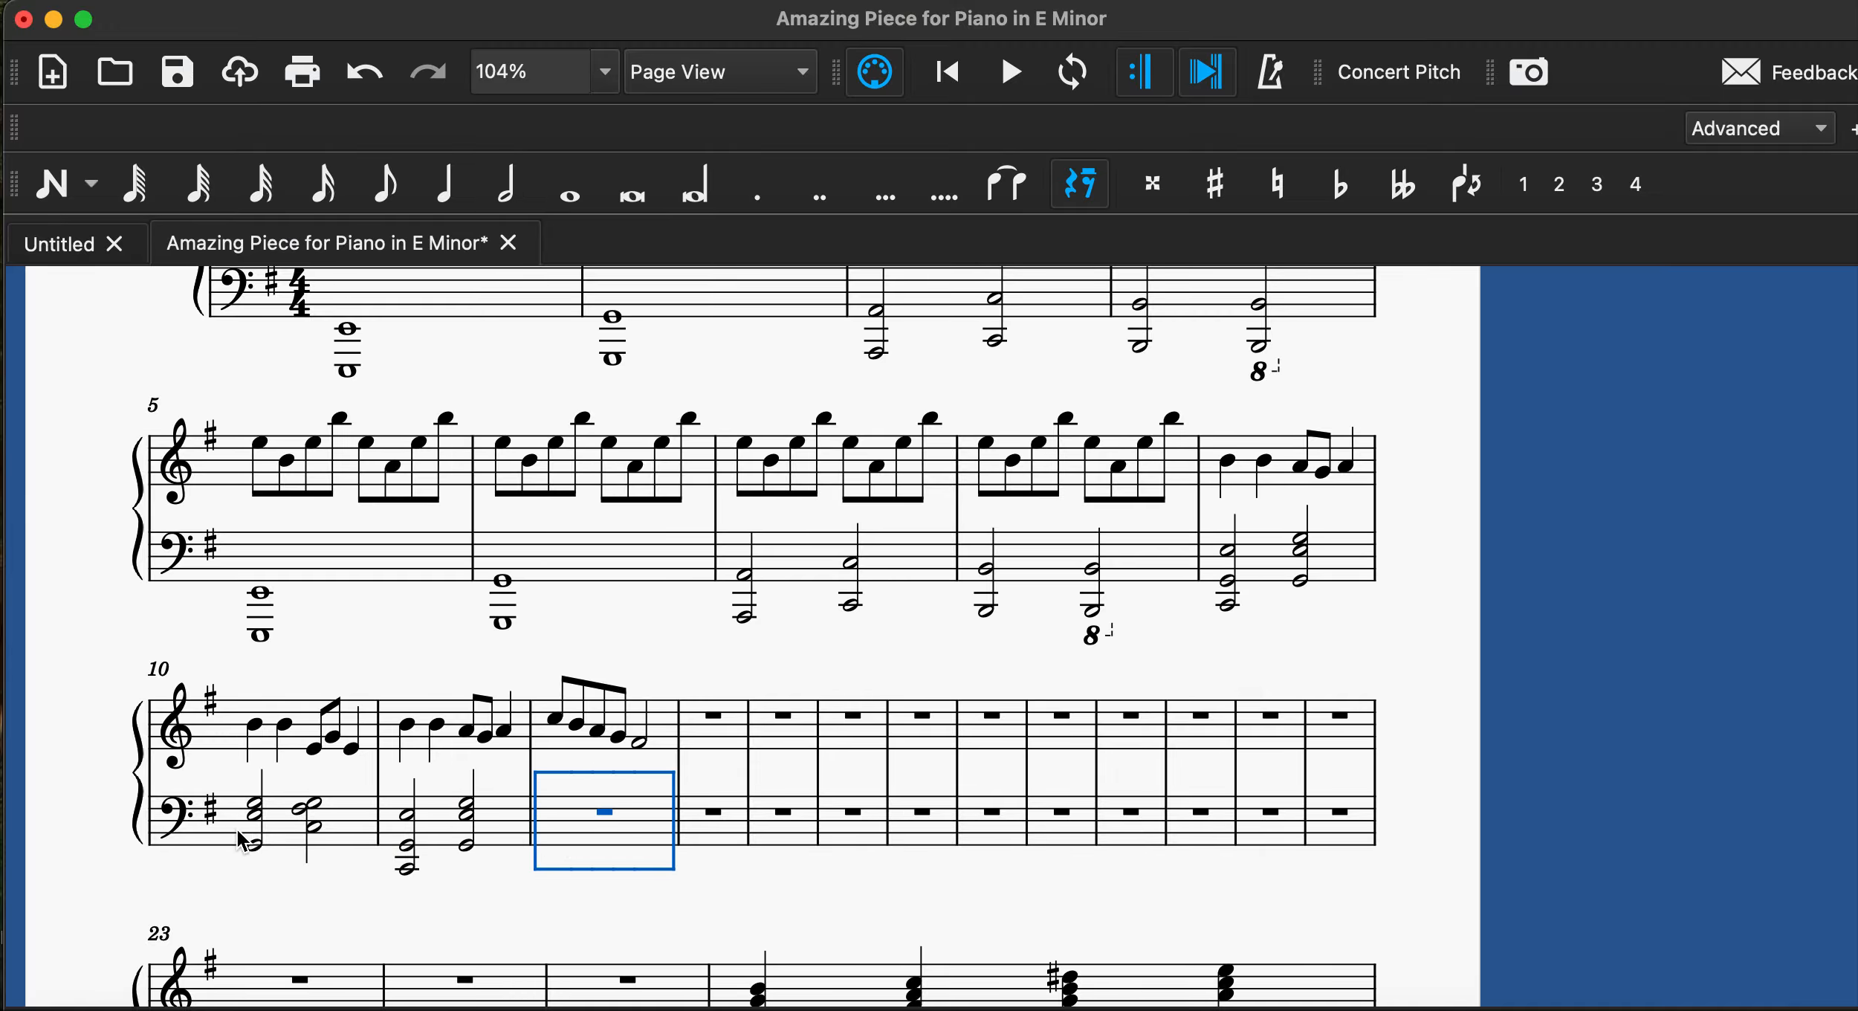
{"action": "left_click", "coordinate": [286, 846]}
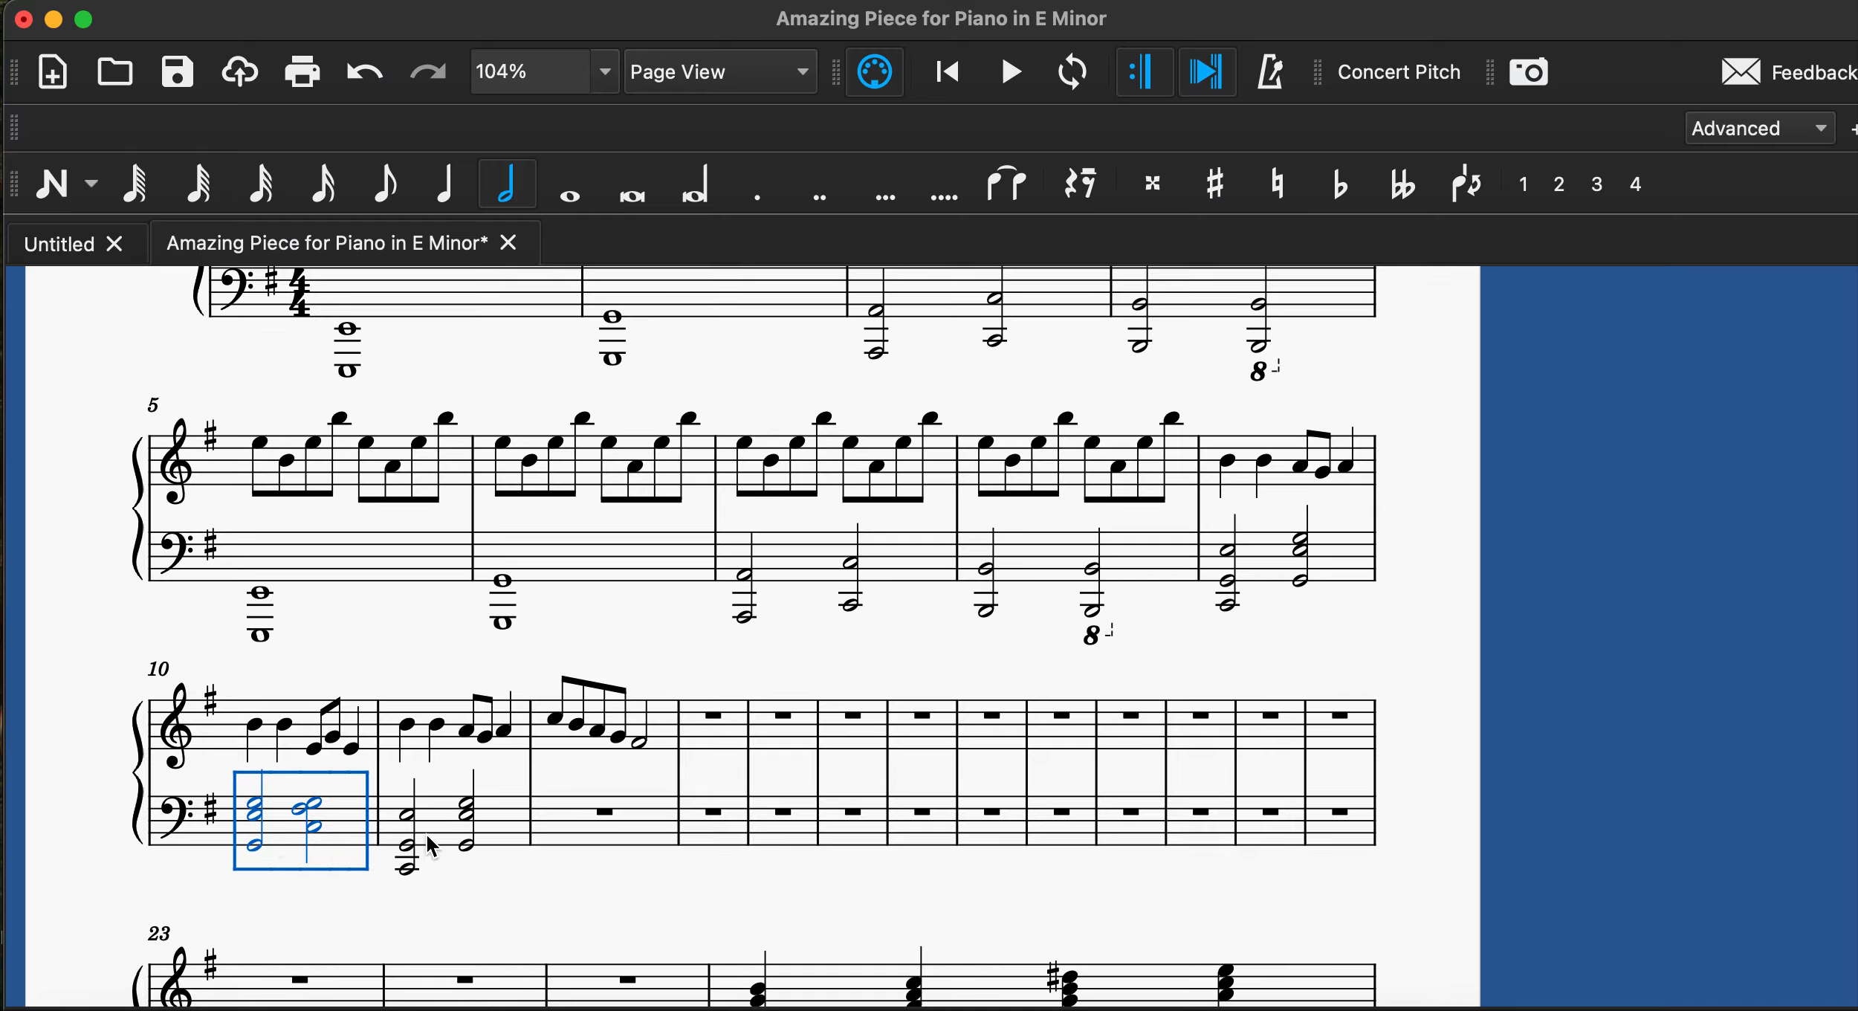
{"action": "left_click", "coordinate": [566, 817]}
{"action": "key", "text": "super+v"}
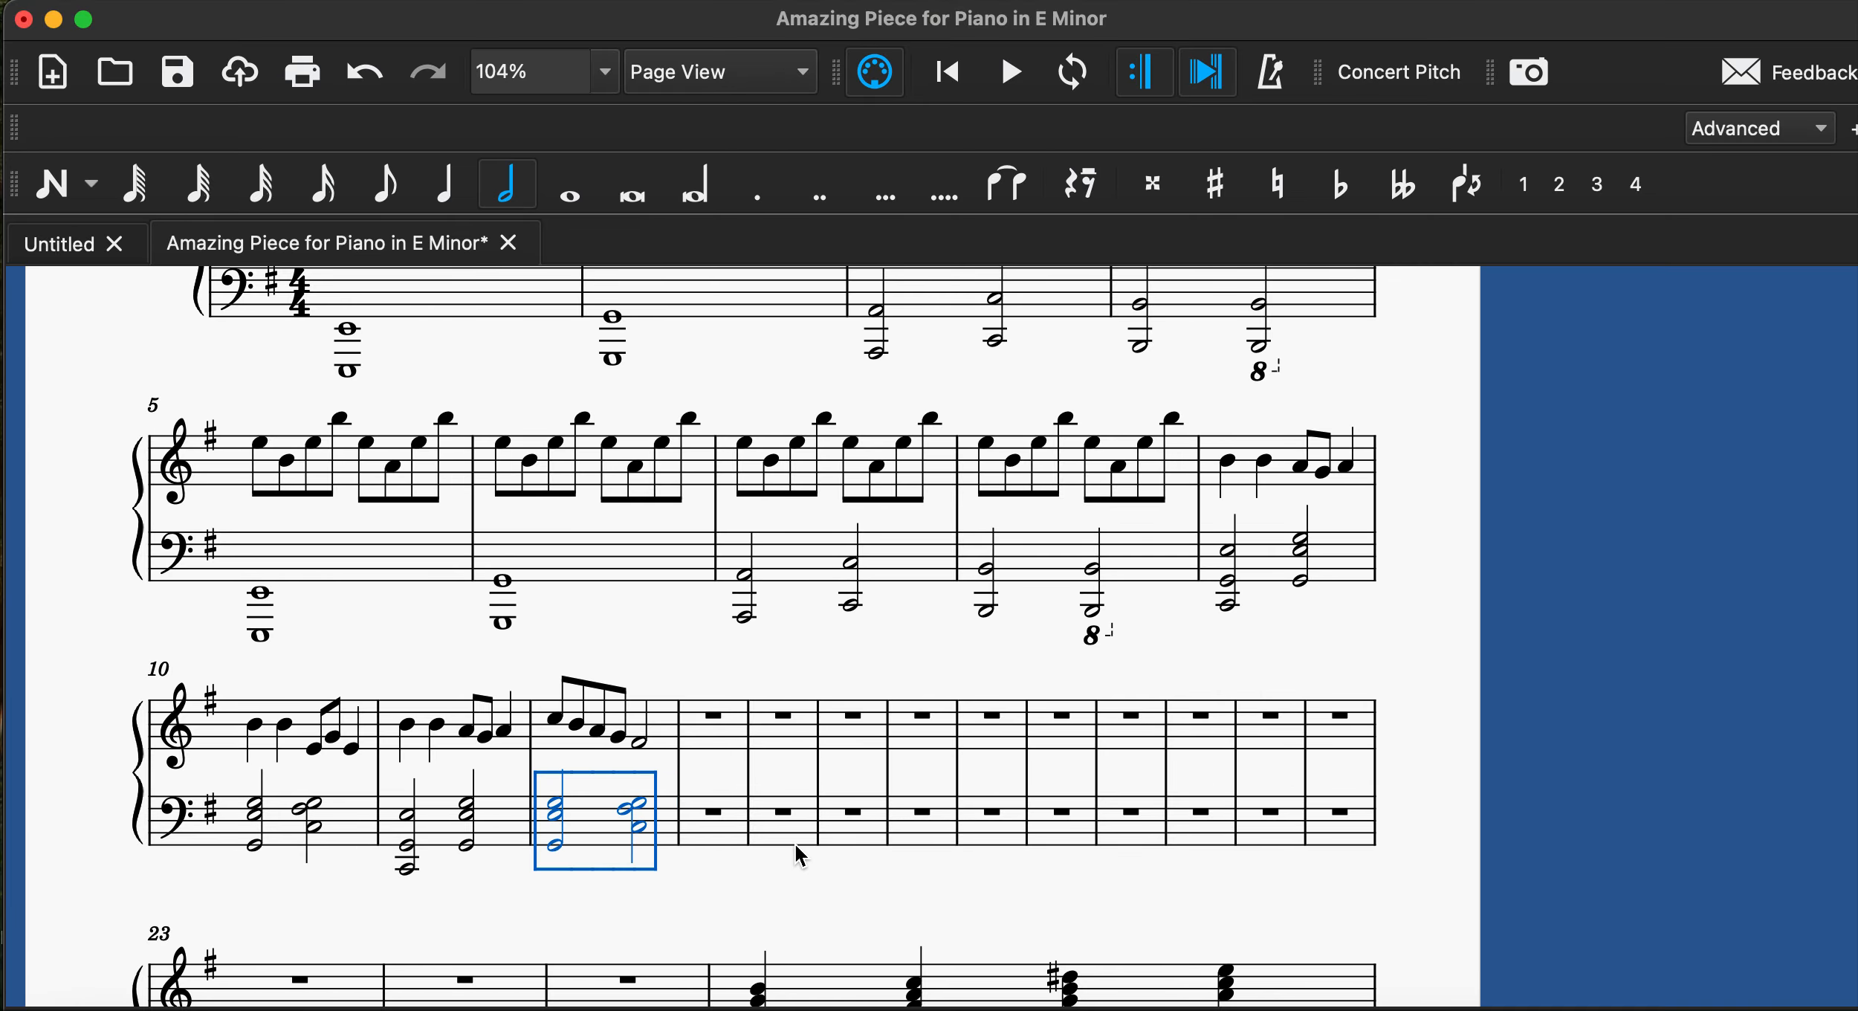
Change the second half-note chord of bass bar 12 to B2, F#3 and A3.
{"action": "scroll", "coordinate": [793, 842], "scroll_direction": "down", "scroll_amount": 2}
{"action": "scroll", "coordinate": [794, 842], "scroll_direction": "down", "scroll_amount": 1}
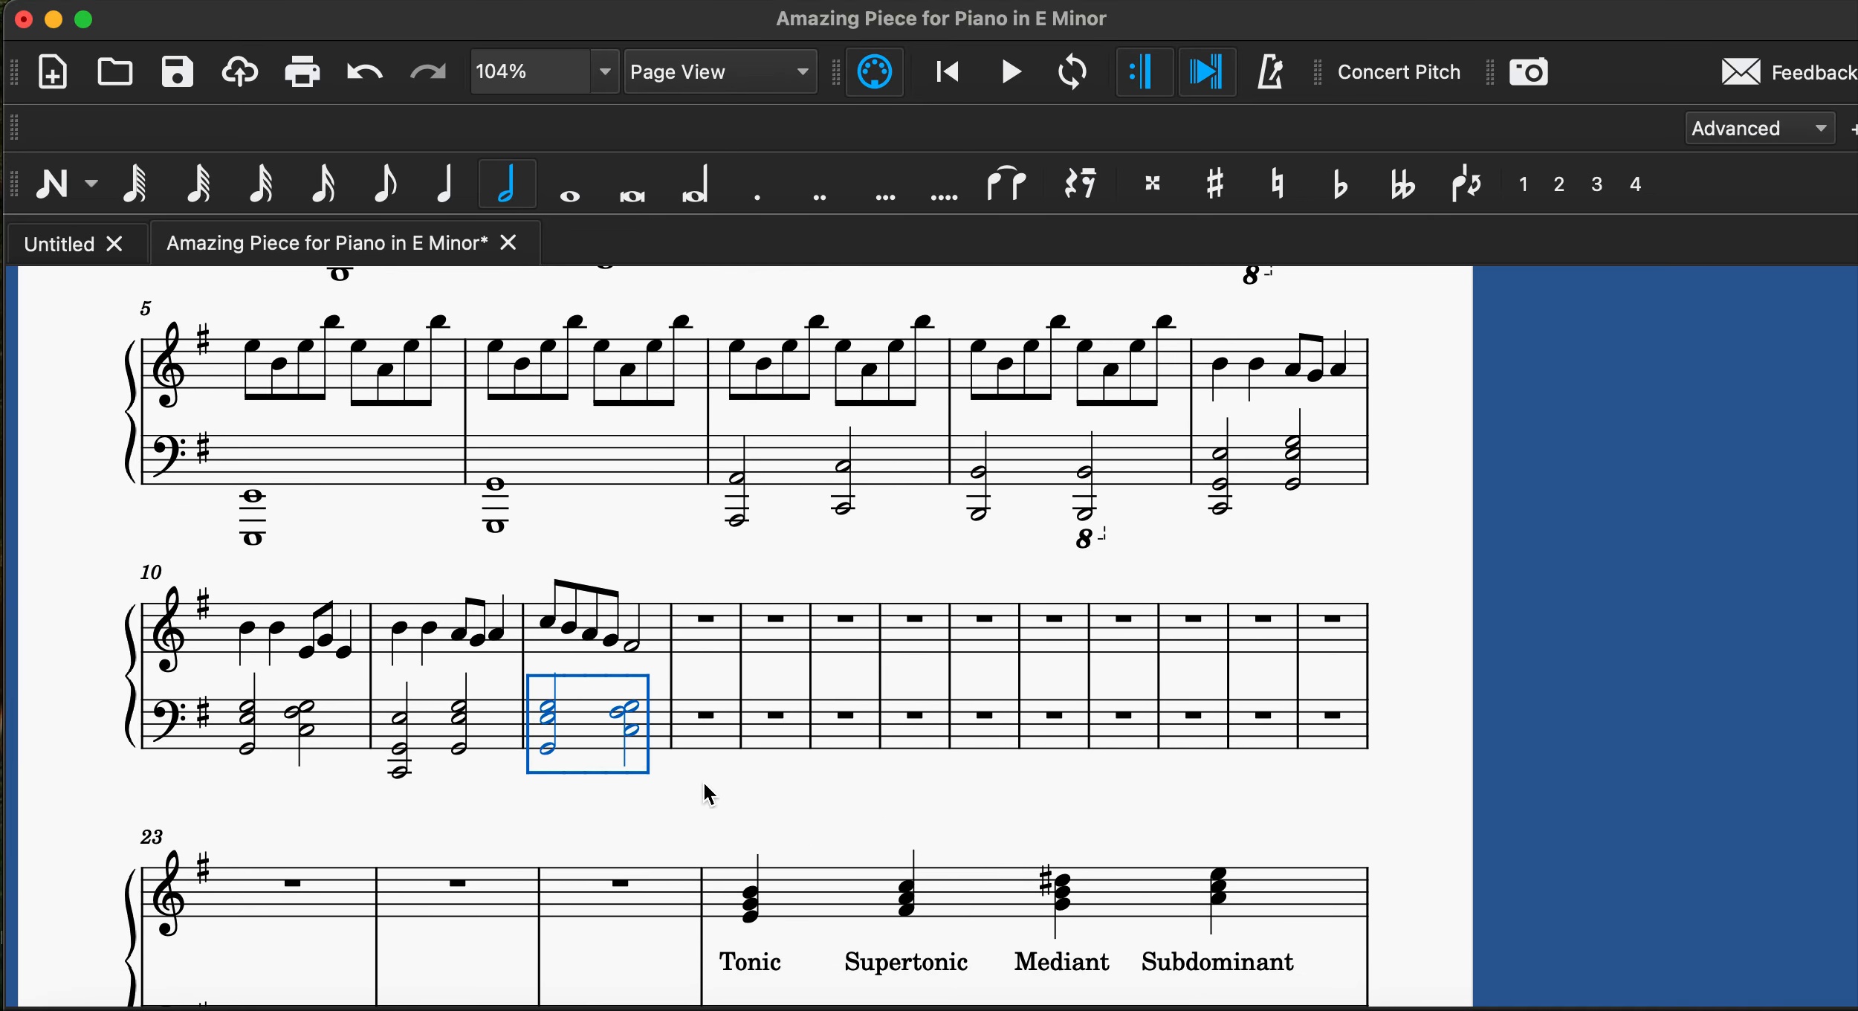
{"action": "left_click", "coordinate": [633, 731]}
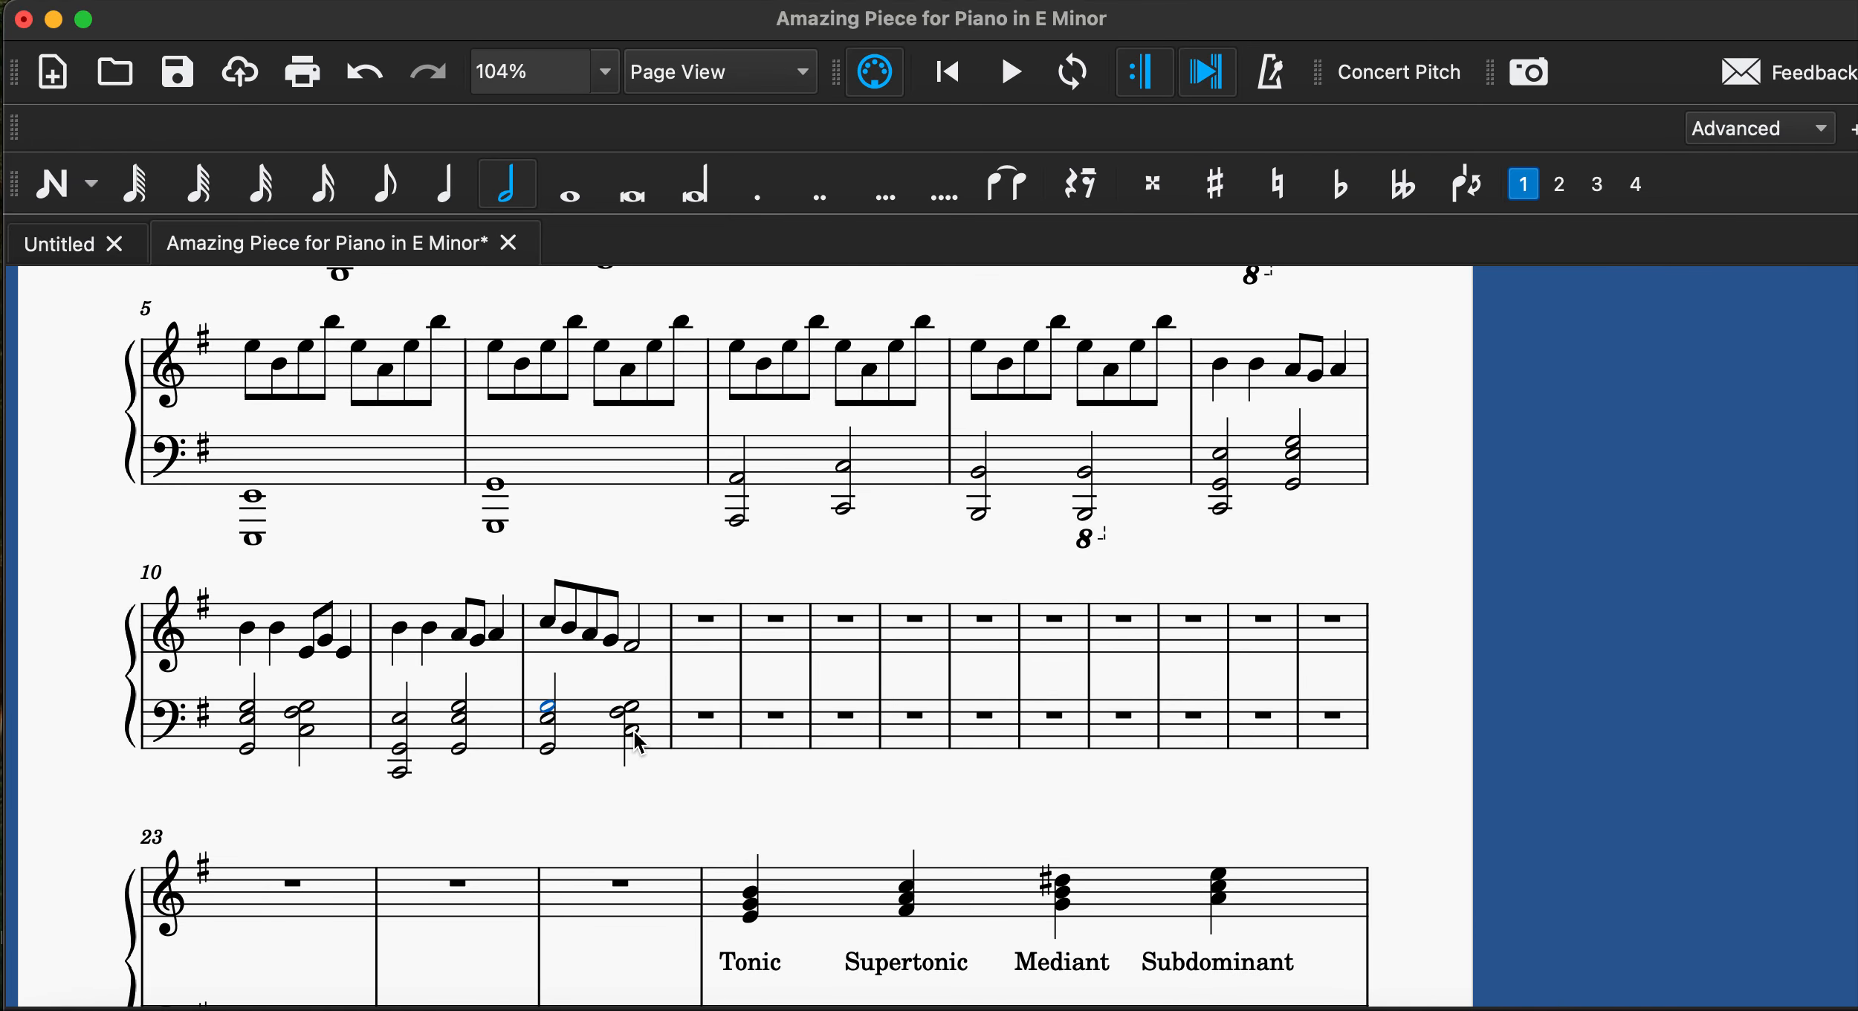
{"action": "left_click", "coordinate": [583, 736]}
{"action": "left_click", "coordinate": [631, 729]}
{"action": "left_click", "coordinate": [632, 730]}
{"action": "left_click", "coordinate": [632, 730]}
{"action": "key", "text": "Up"}
{"action": "left_click", "coordinate": [715, 674]}
{"action": "scroll", "coordinate": [847, 531], "scroll_direction": "up", "scroll_amount": 1}
{"action": "scroll", "coordinate": [848, 531], "scroll_direction": "right", "scroll_amount": 1}
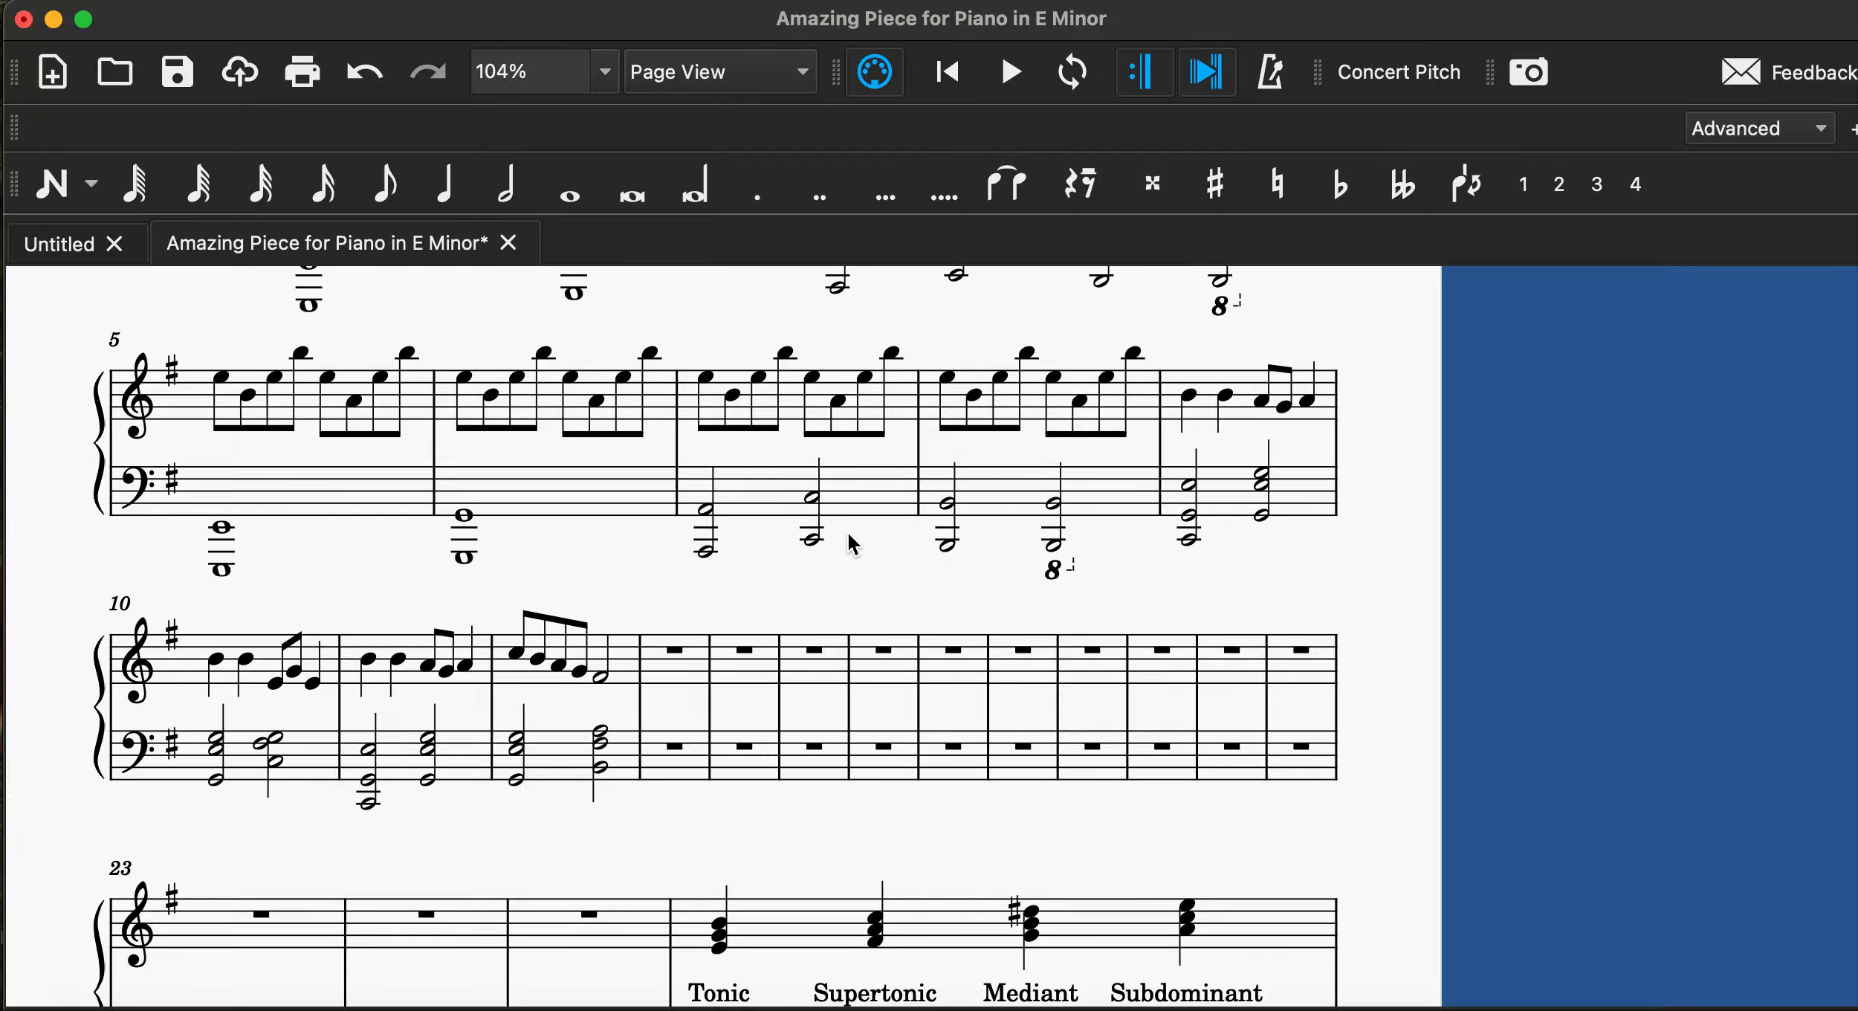
Play the score from bar 9 to hear the melody with the bass chords, and stop after bar 12.
{"action": "left_click", "coordinate": [1167, 388]}
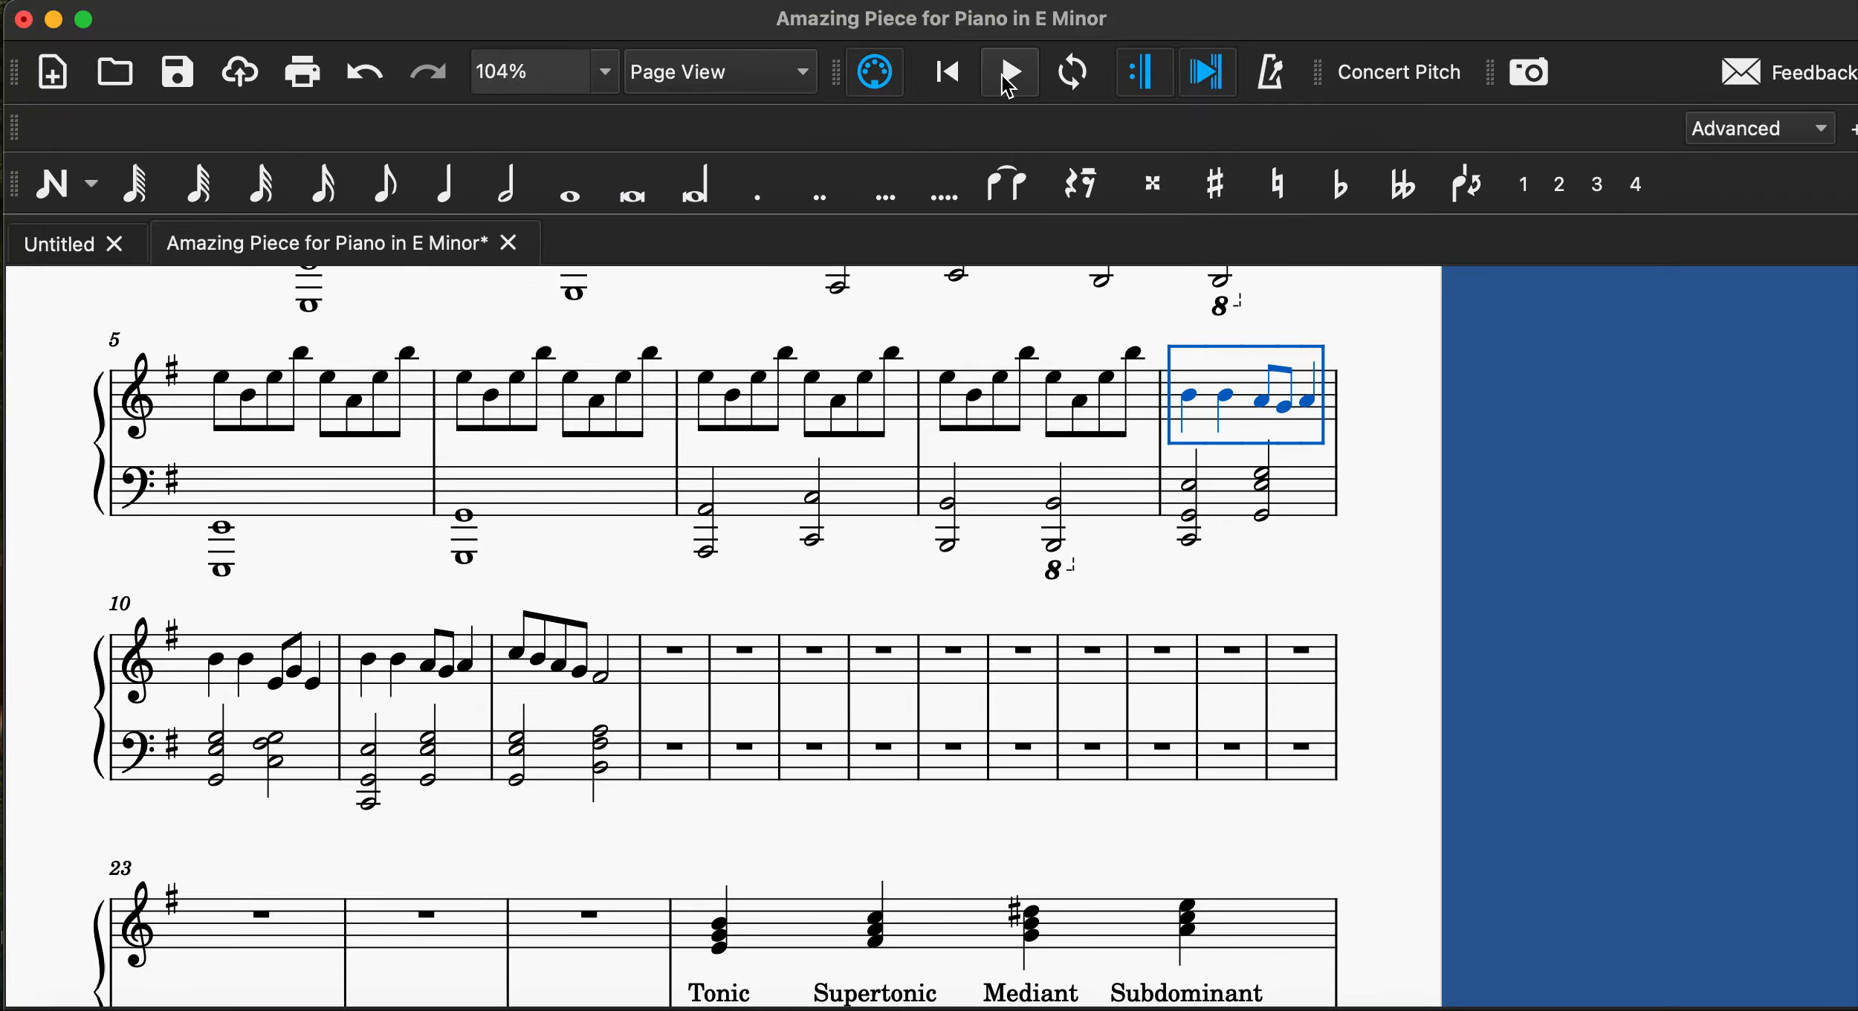
{"action": "left_click", "coordinate": [1009, 75]}
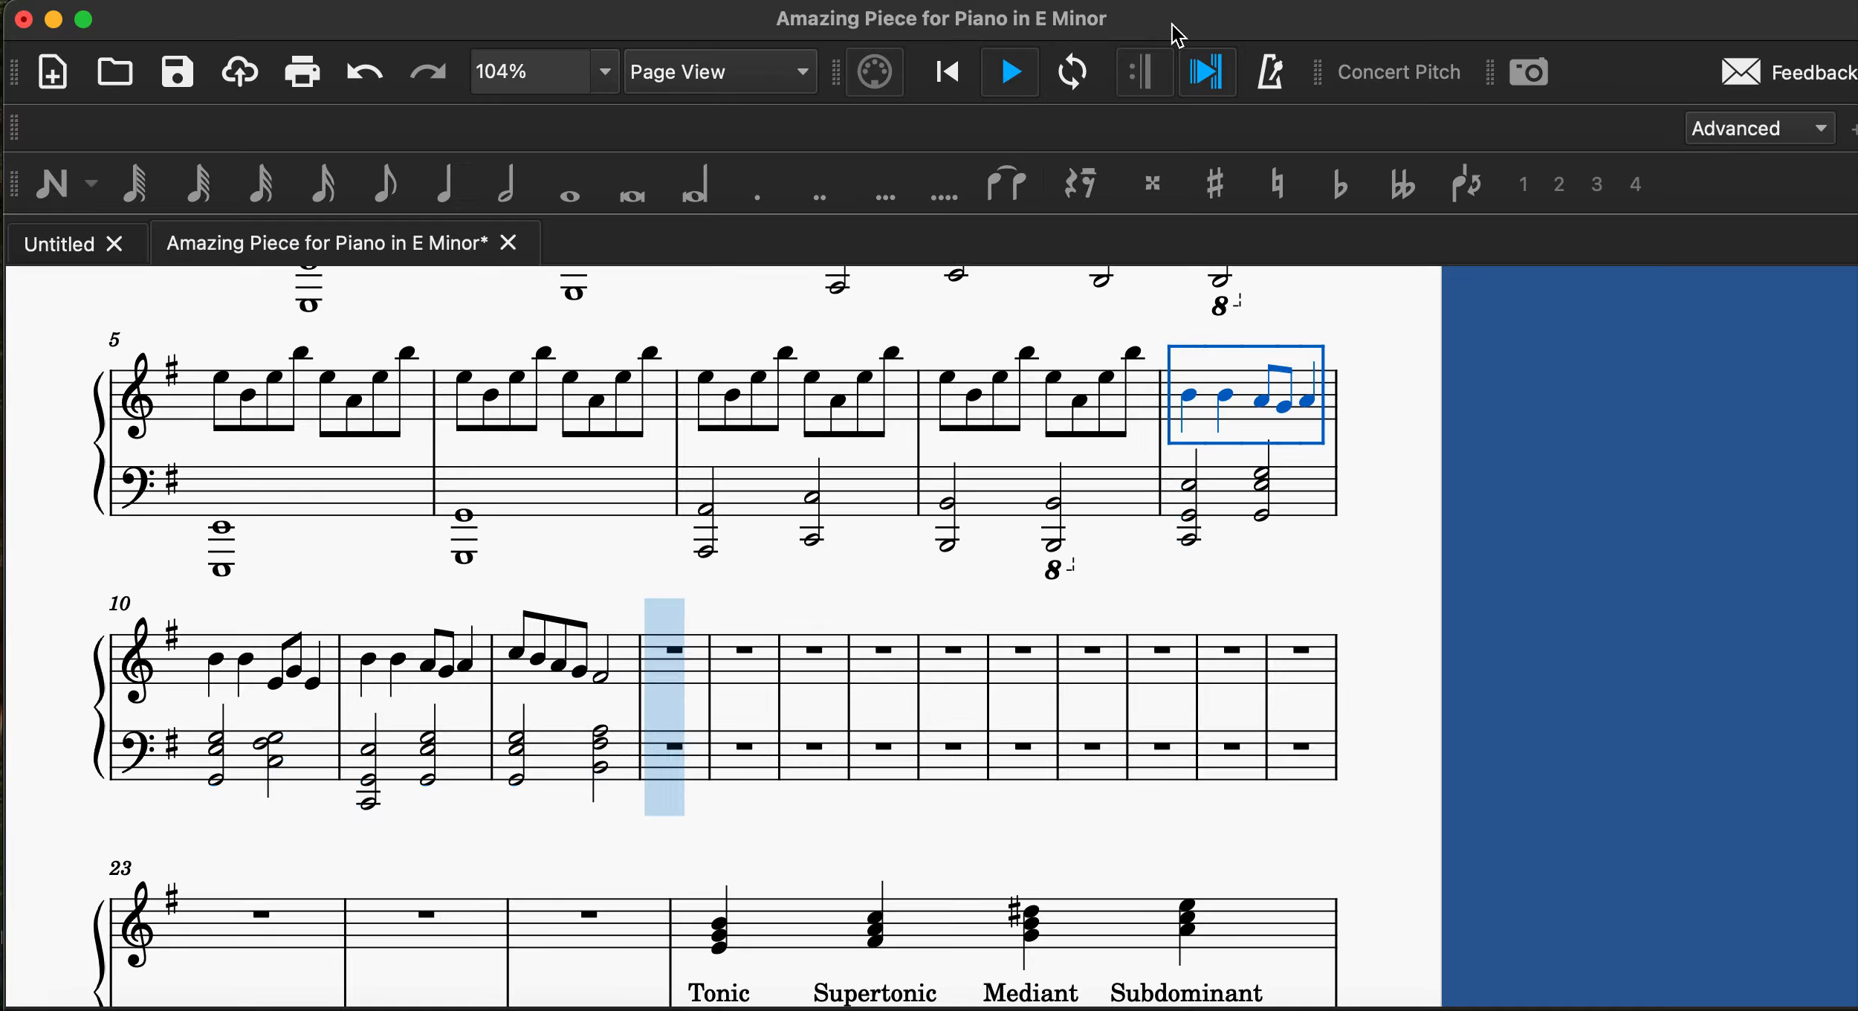
{"action": "left_click", "coordinate": [1014, 83]}
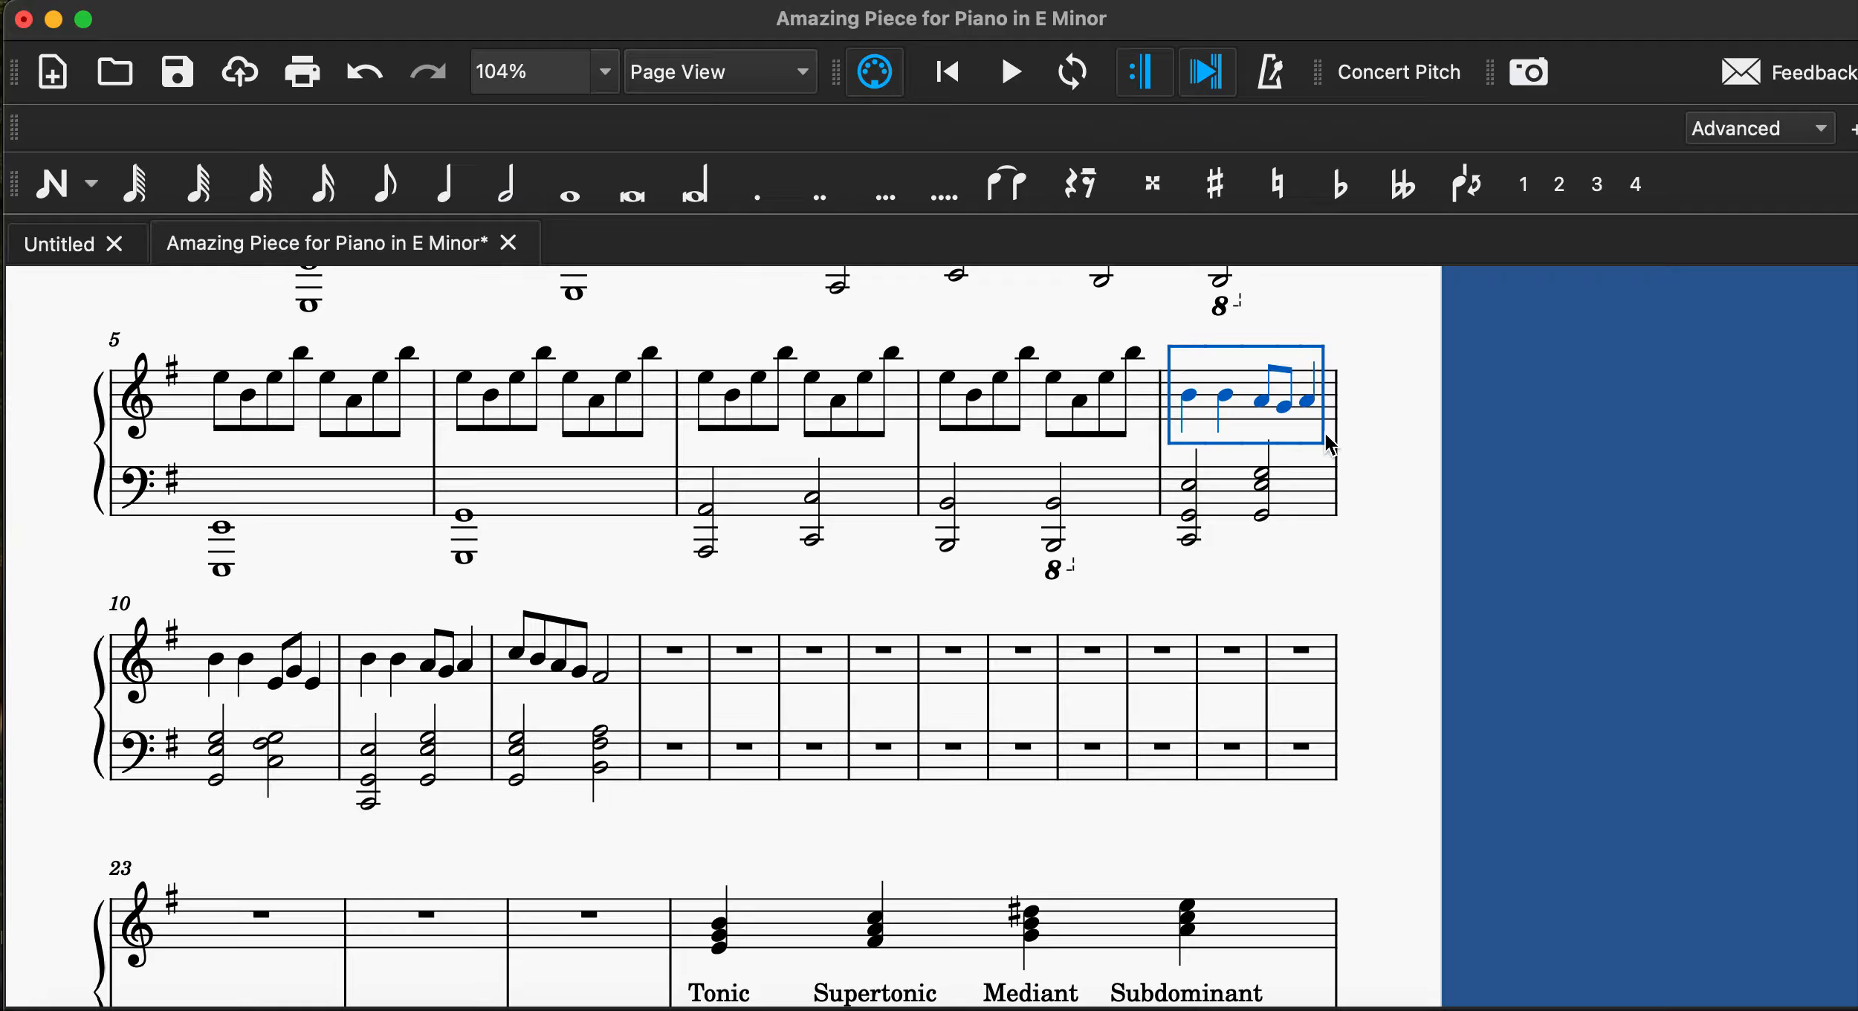
{"action": "left_click", "coordinate": [1360, 581]}
Copy the treble melody of bars 9 to 12 and paste it into treble bars 13 to 16.
{"action": "left_click", "coordinate": [1172, 381]}
{"action": "left_click", "coordinate": [623, 655], "text": "shift"}
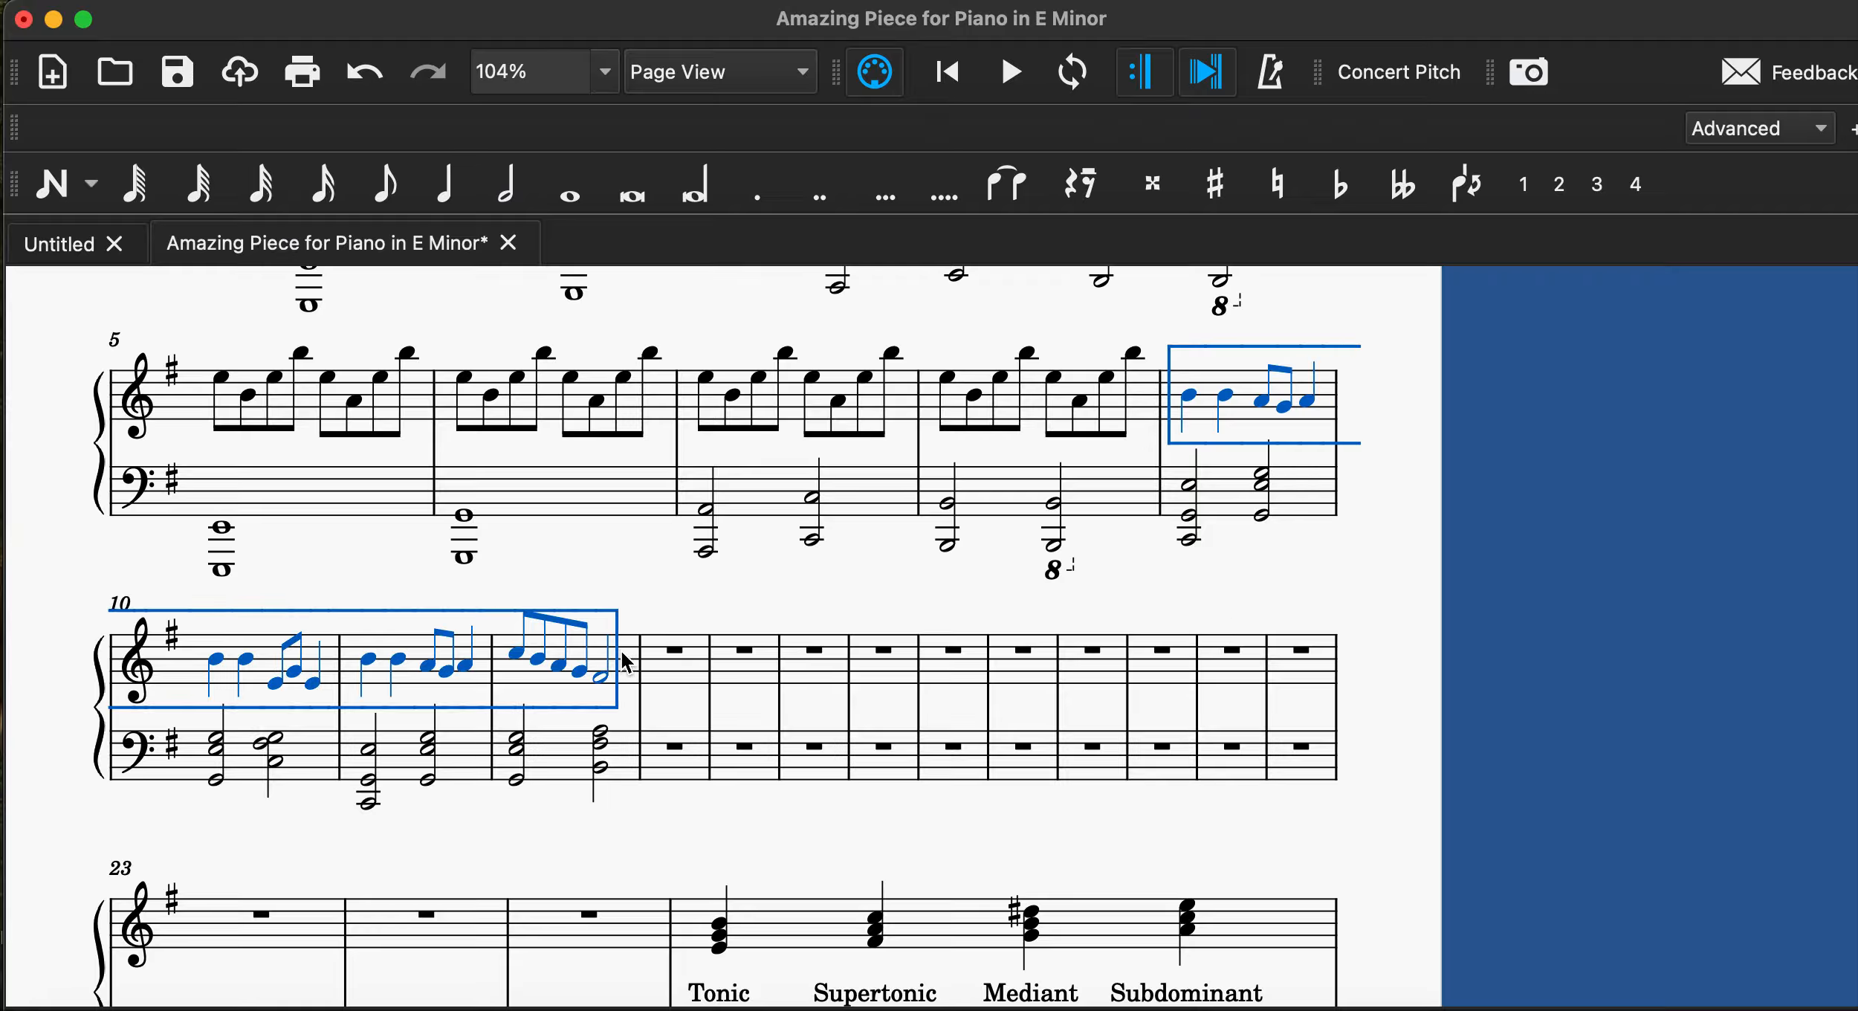
{"action": "left_click", "coordinate": [663, 678]}
{"action": "key", "text": "super+v"}
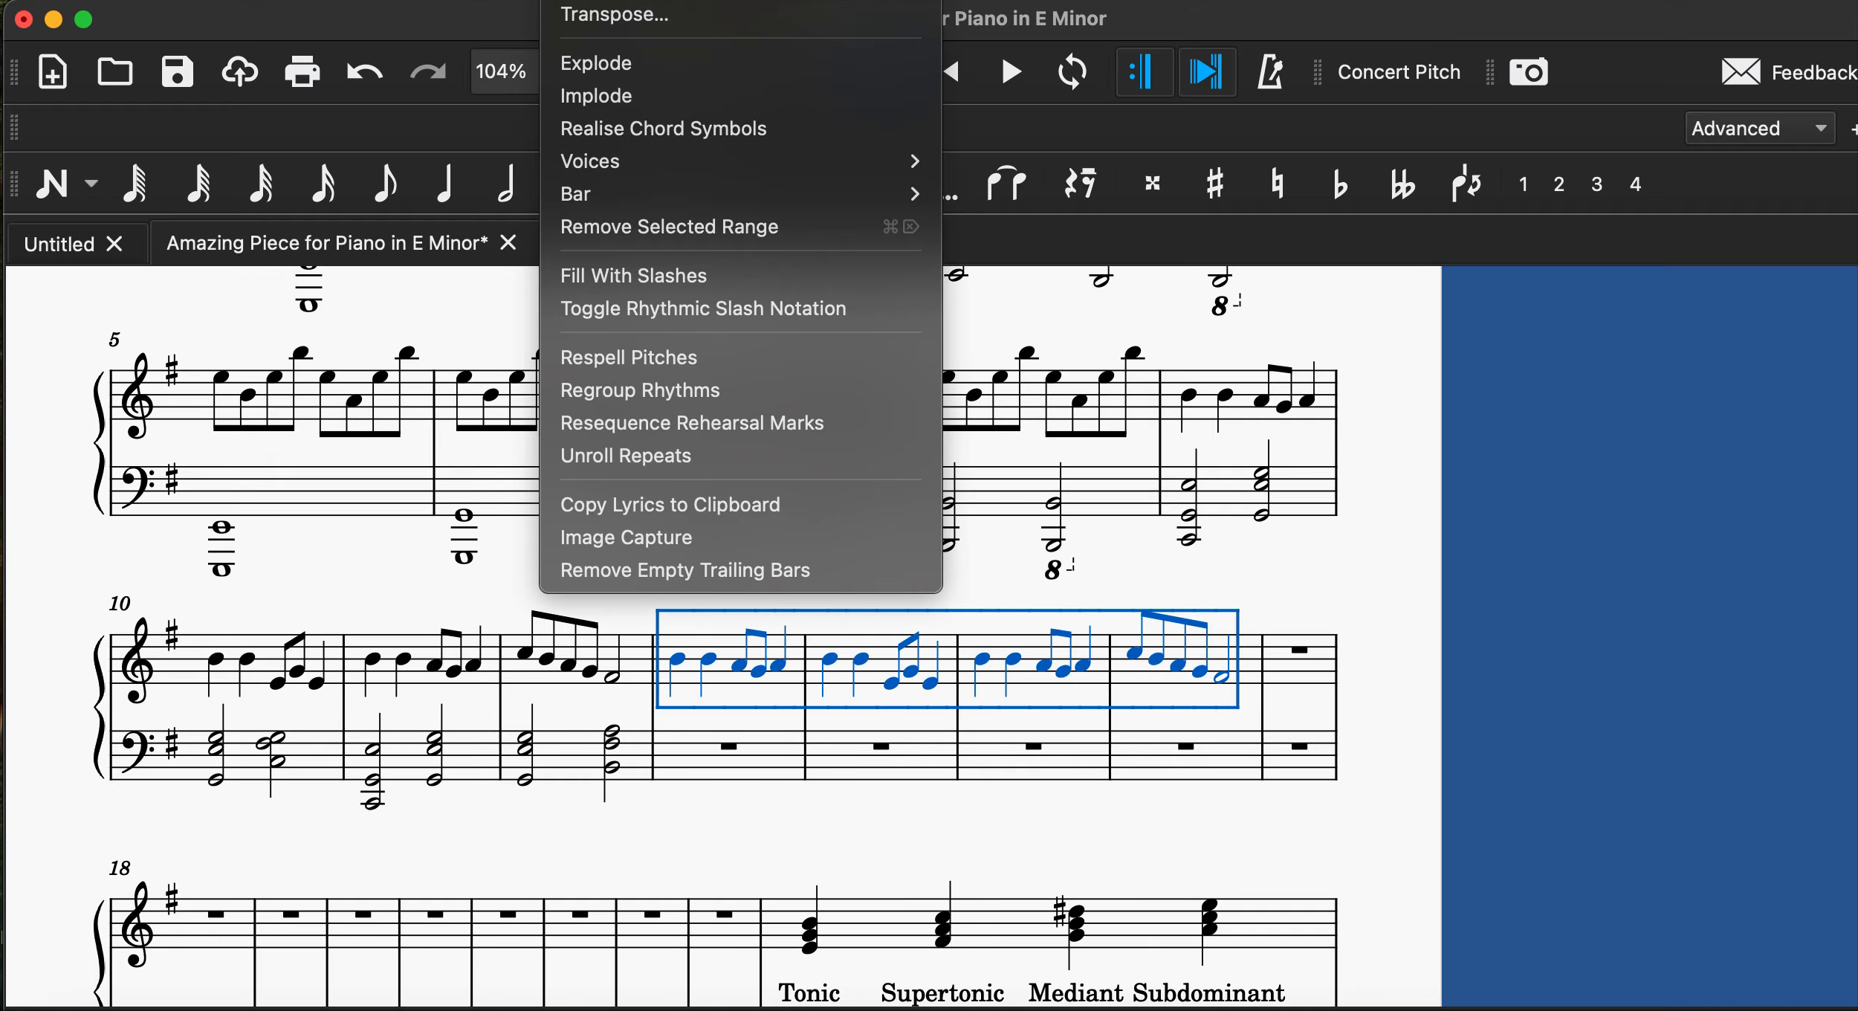
Transpose the pasted melody in bars 13 to 16 chromatically by interval, up a Perfect Octave.
{"action": "left_click", "coordinate": [630, 12]}
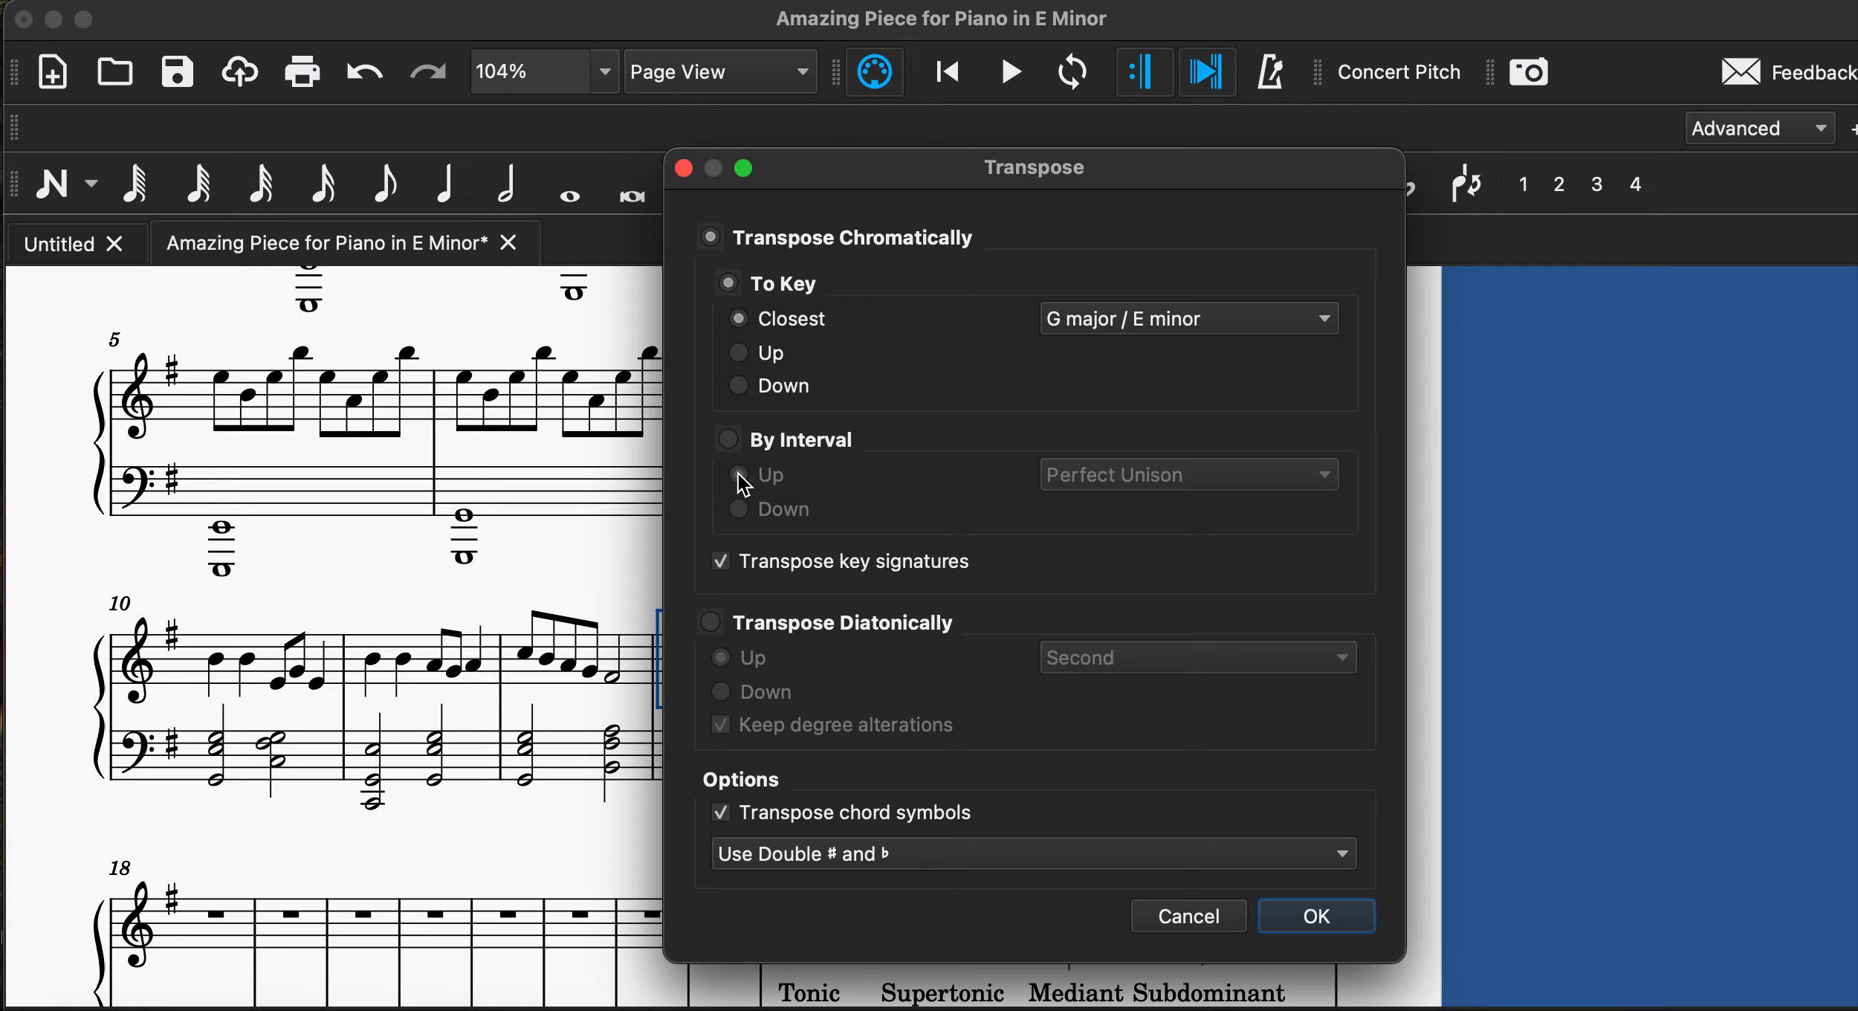
{"action": "left_click", "coordinate": [738, 442]}
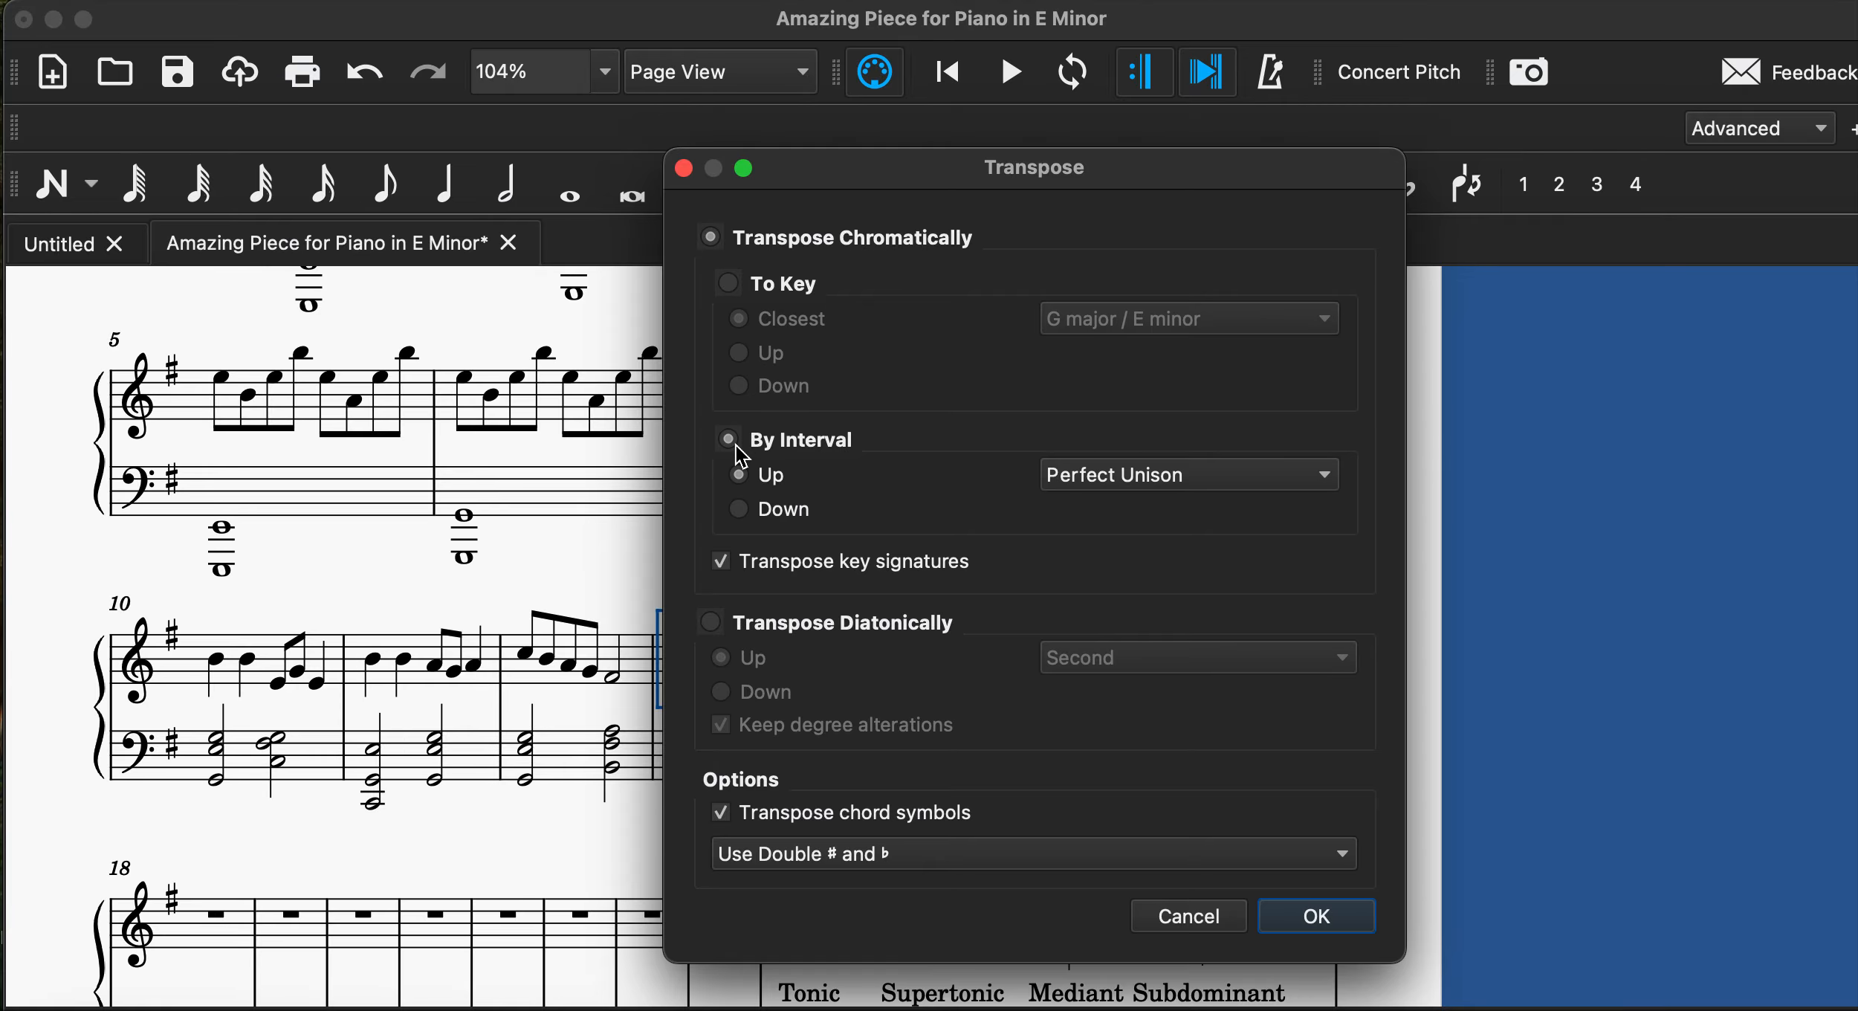
{"action": "left_click", "coordinate": [1297, 493]}
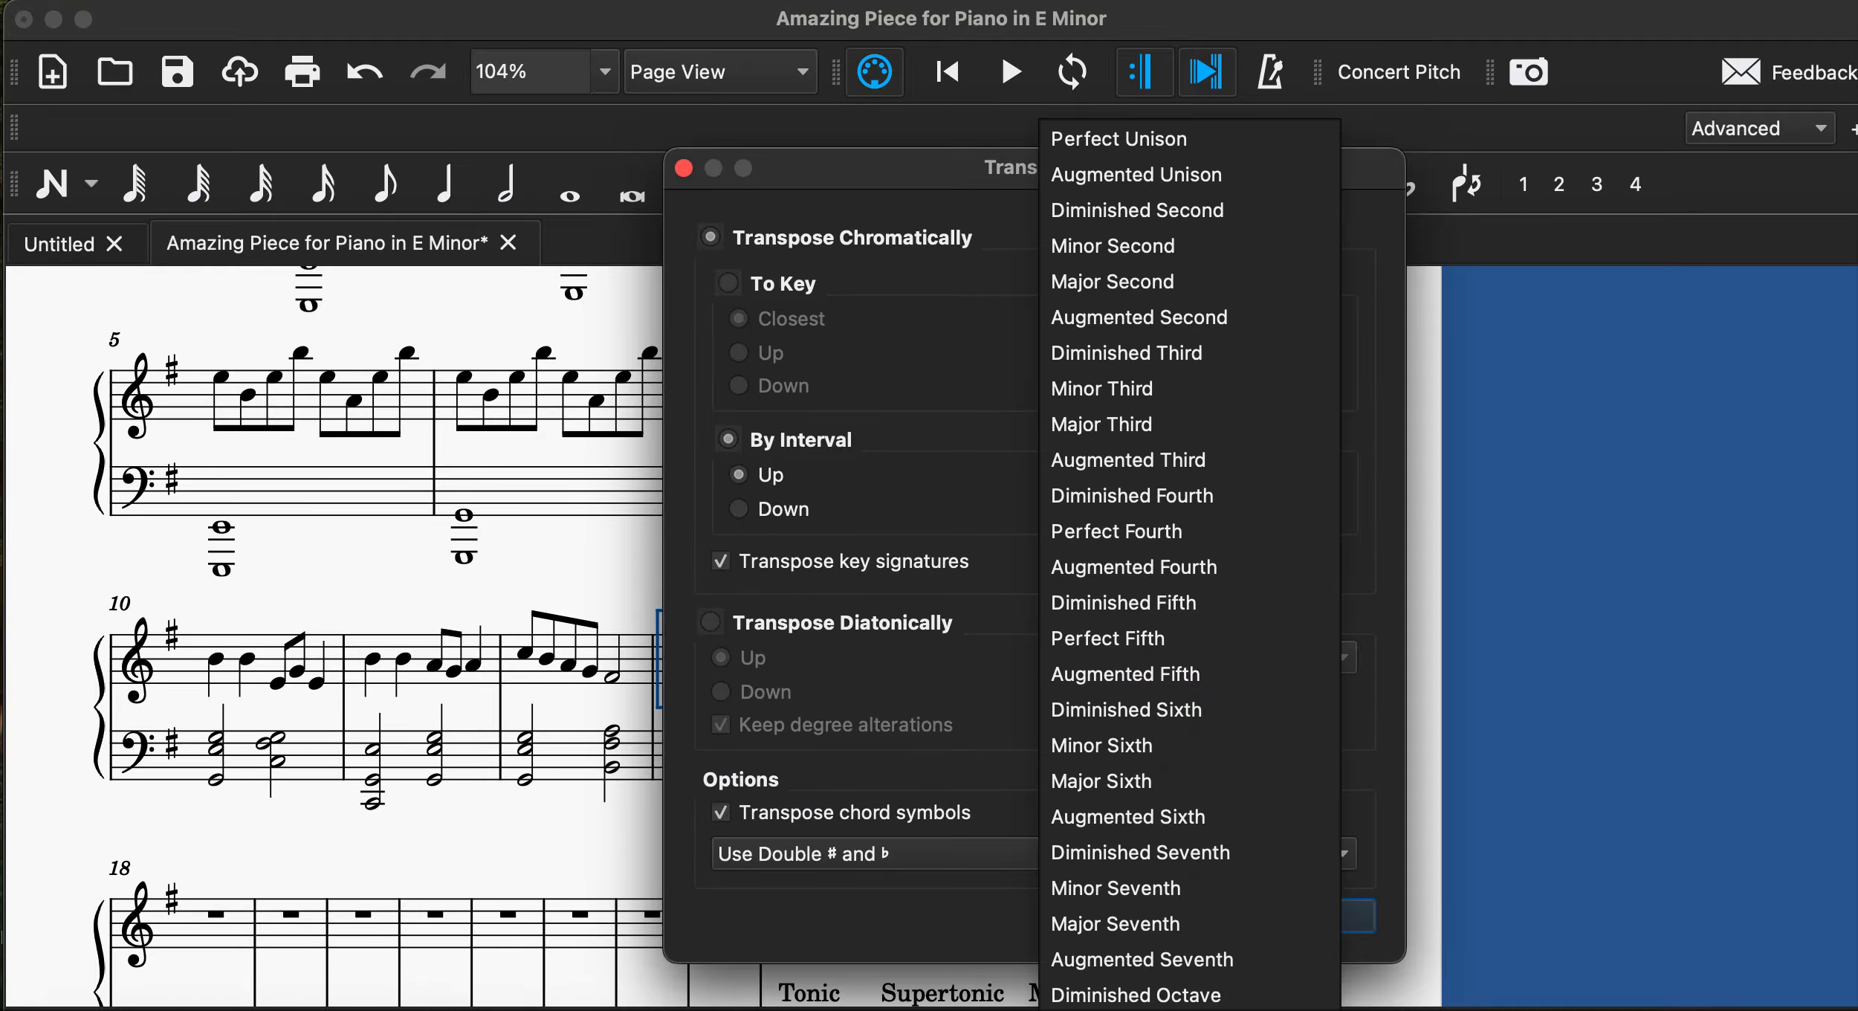
{"action": "left_click", "coordinate": [1115, 1010]}
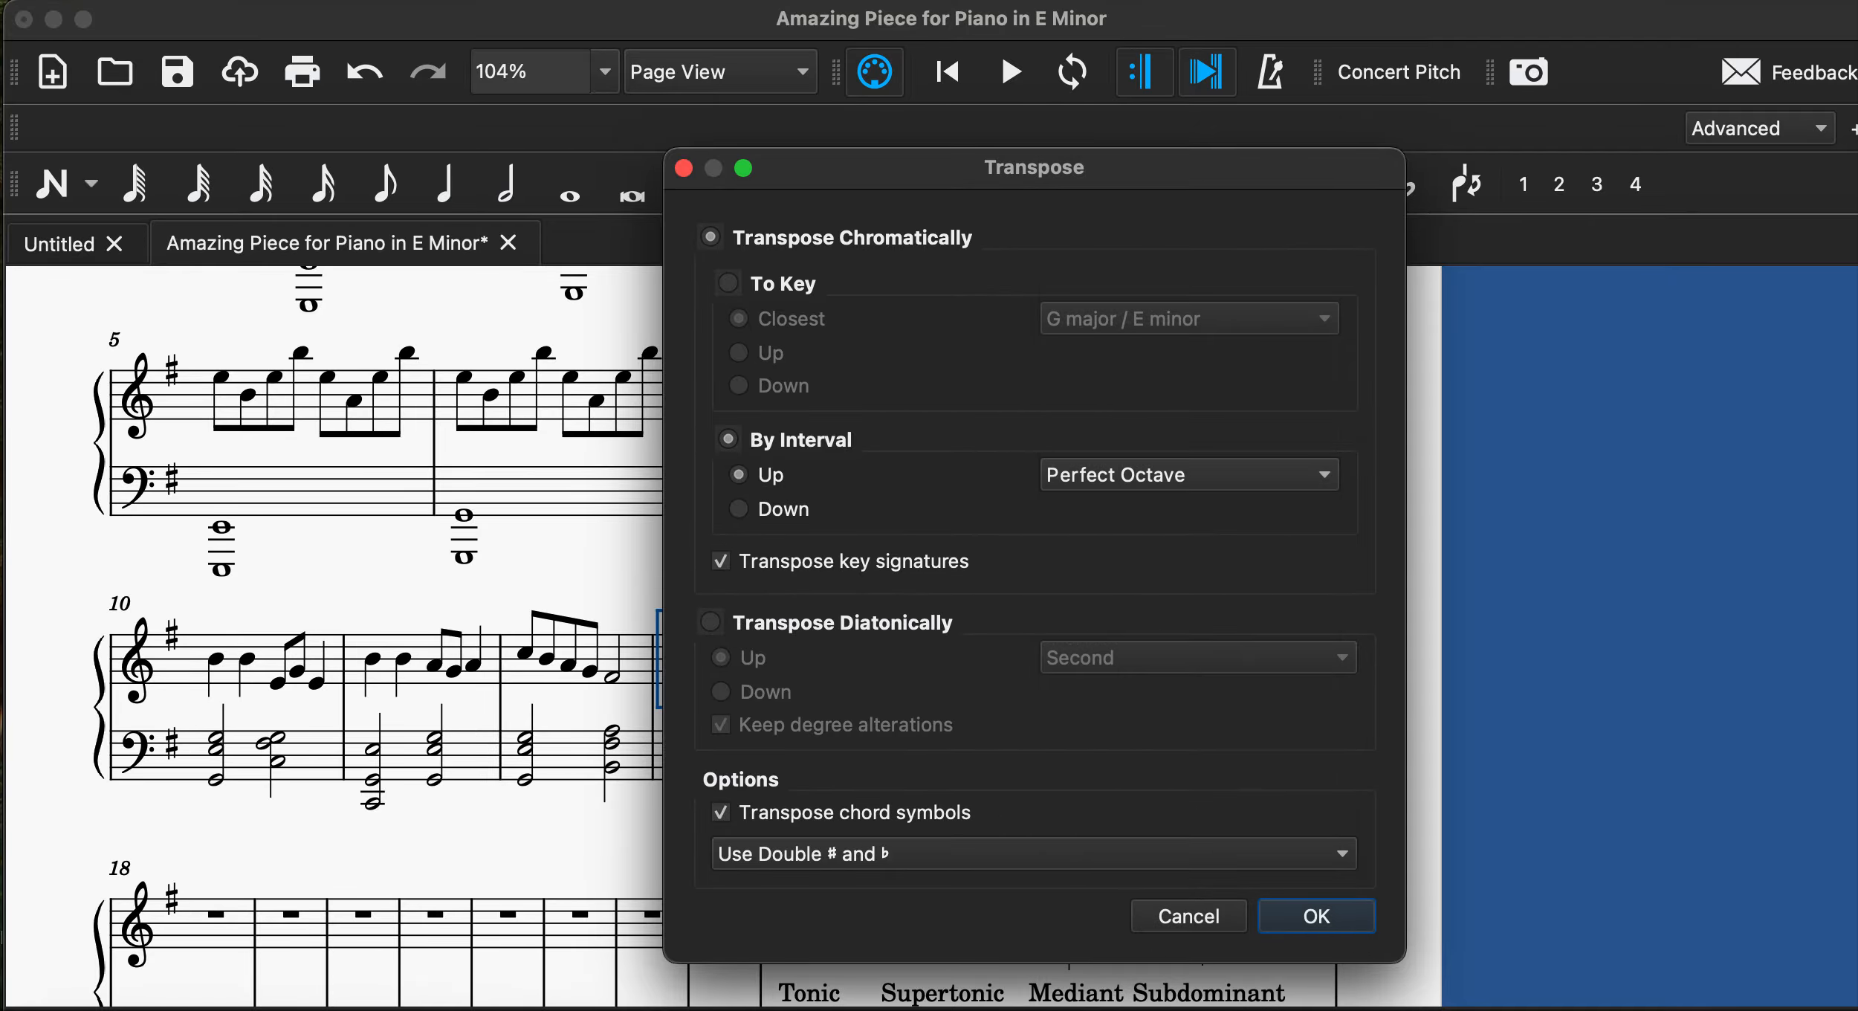
{"action": "left_click", "coordinate": [1296, 921]}
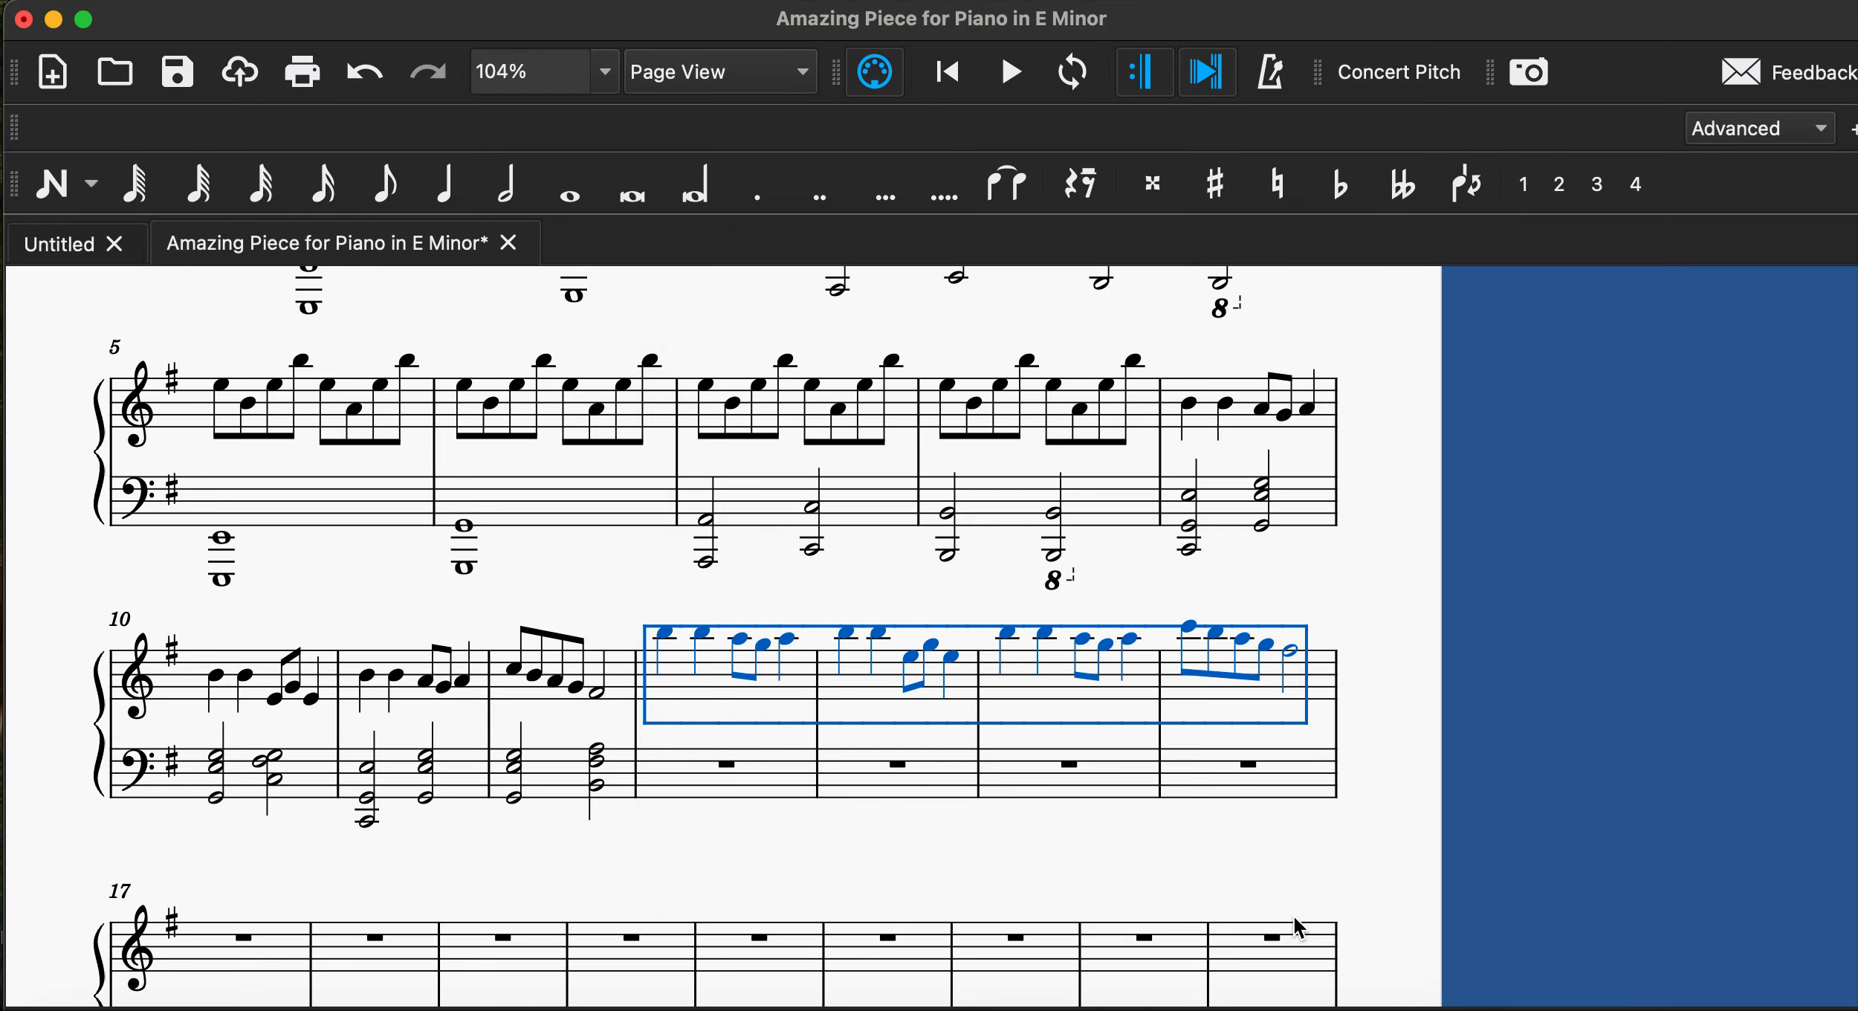
{"action": "left_click", "coordinate": [1053, 849]}
Copy the bass chords of bars 9 to 12 and paste them into bass bars 13 to 16.
{"action": "left_click", "coordinate": [1224, 532]}
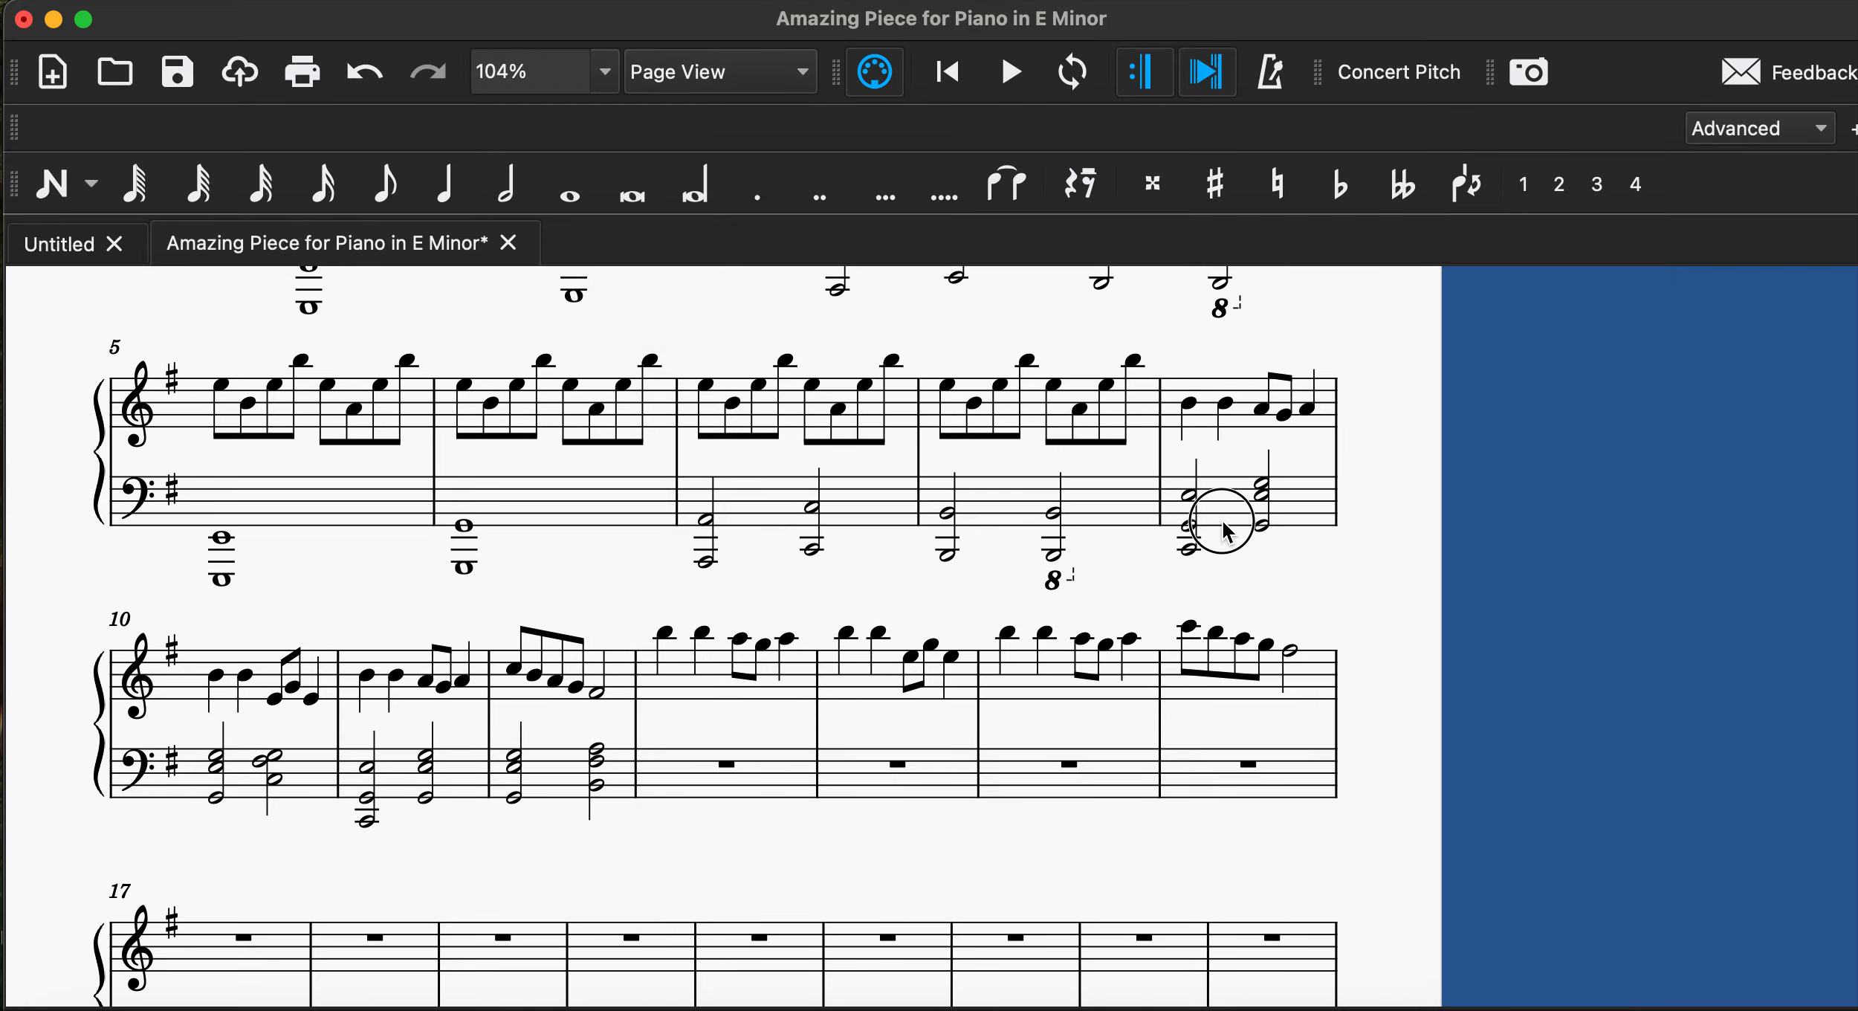
{"action": "left_click", "coordinate": [624, 803], "text": "shift"}
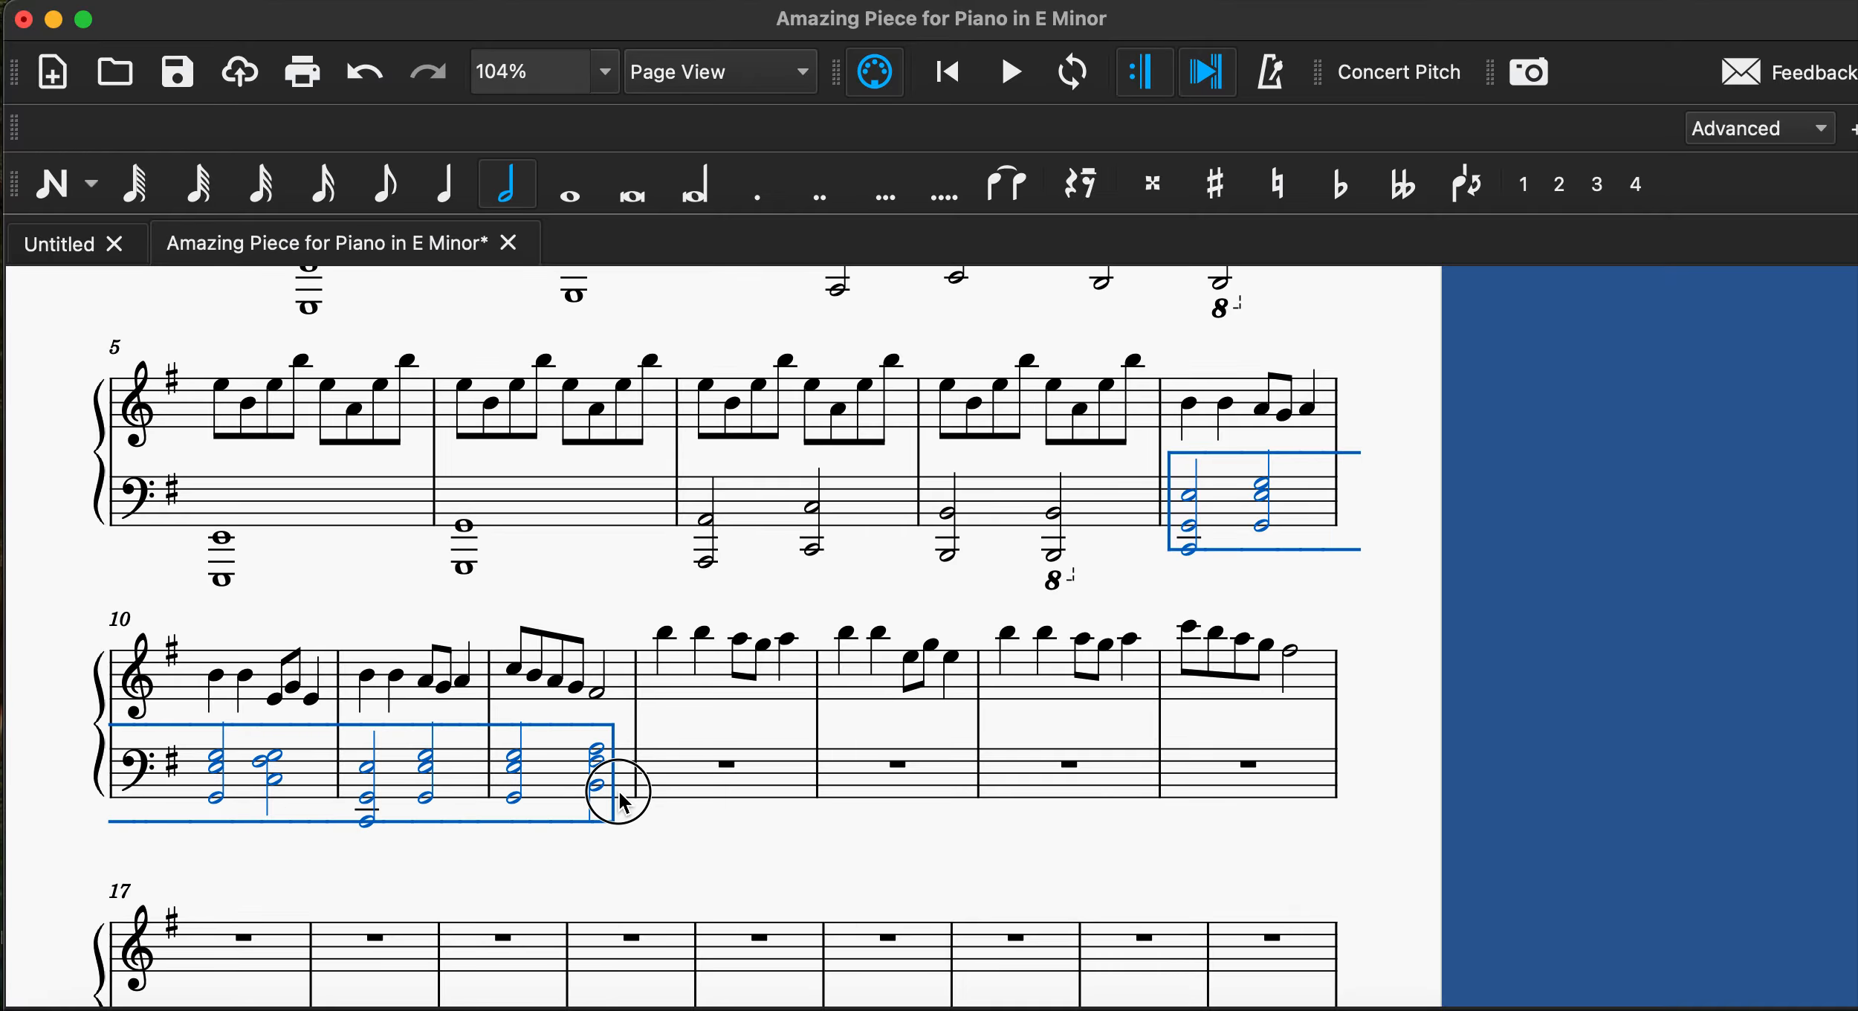
{"action": "left_click", "coordinate": [690, 776]}
{"action": "key", "text": "super+v"}
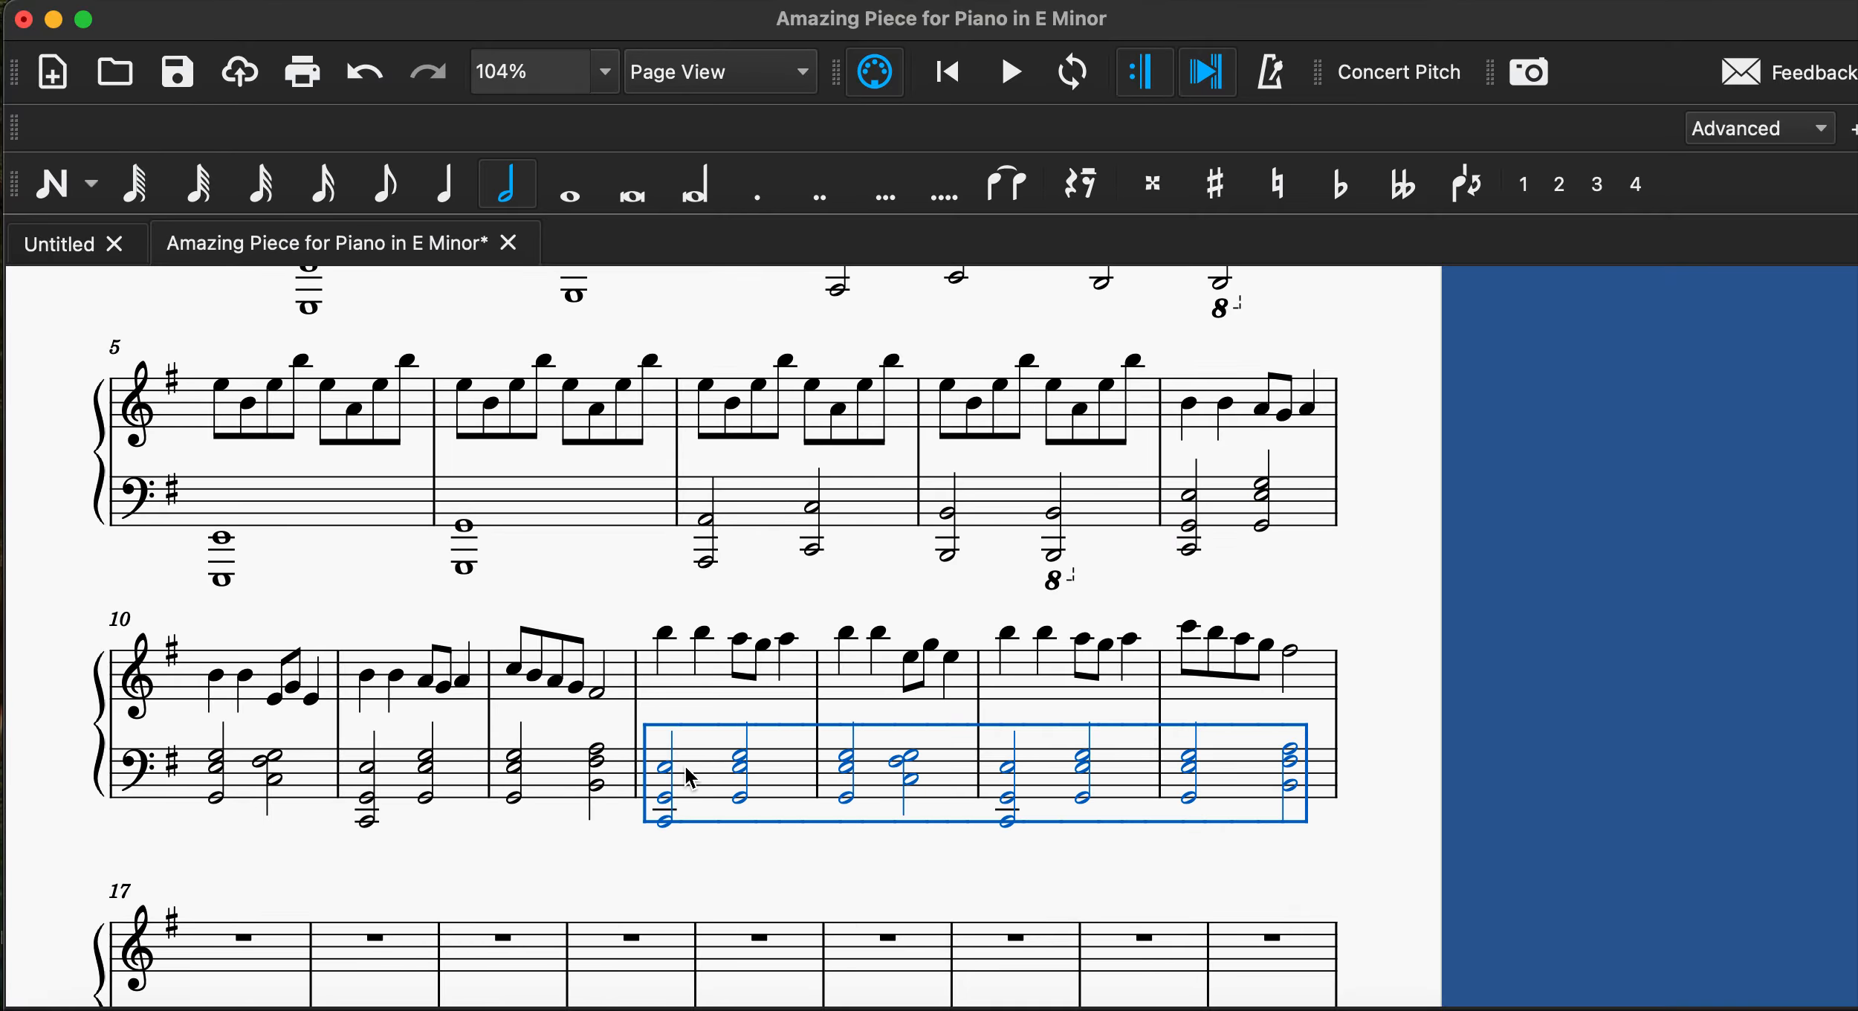
Harmonize treble bar 13 with F#5 under both B5 quarter notes and E5 under the first eighth note.
{"action": "left_click", "coordinate": [677, 665]}
{"action": "left_click", "coordinate": [51, 184]}
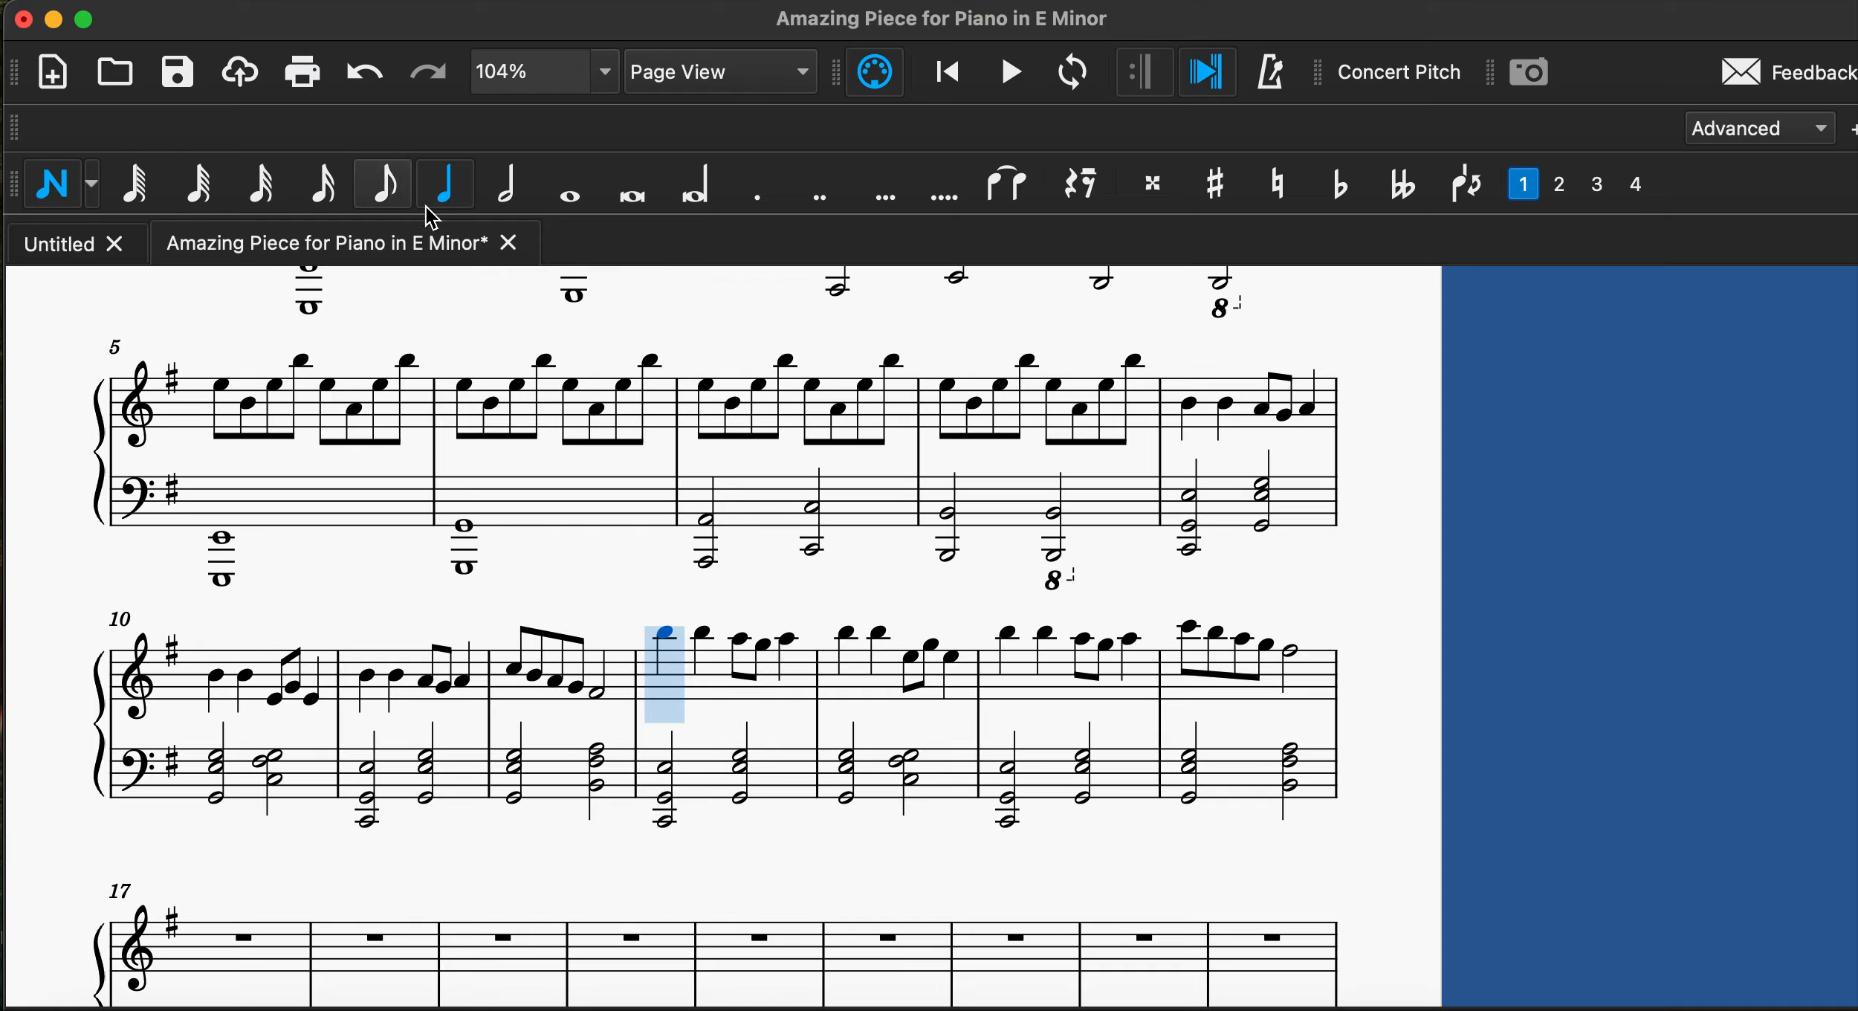
{"action": "left_click", "coordinate": [669, 652]}
{"action": "left_click", "coordinate": [708, 654]}
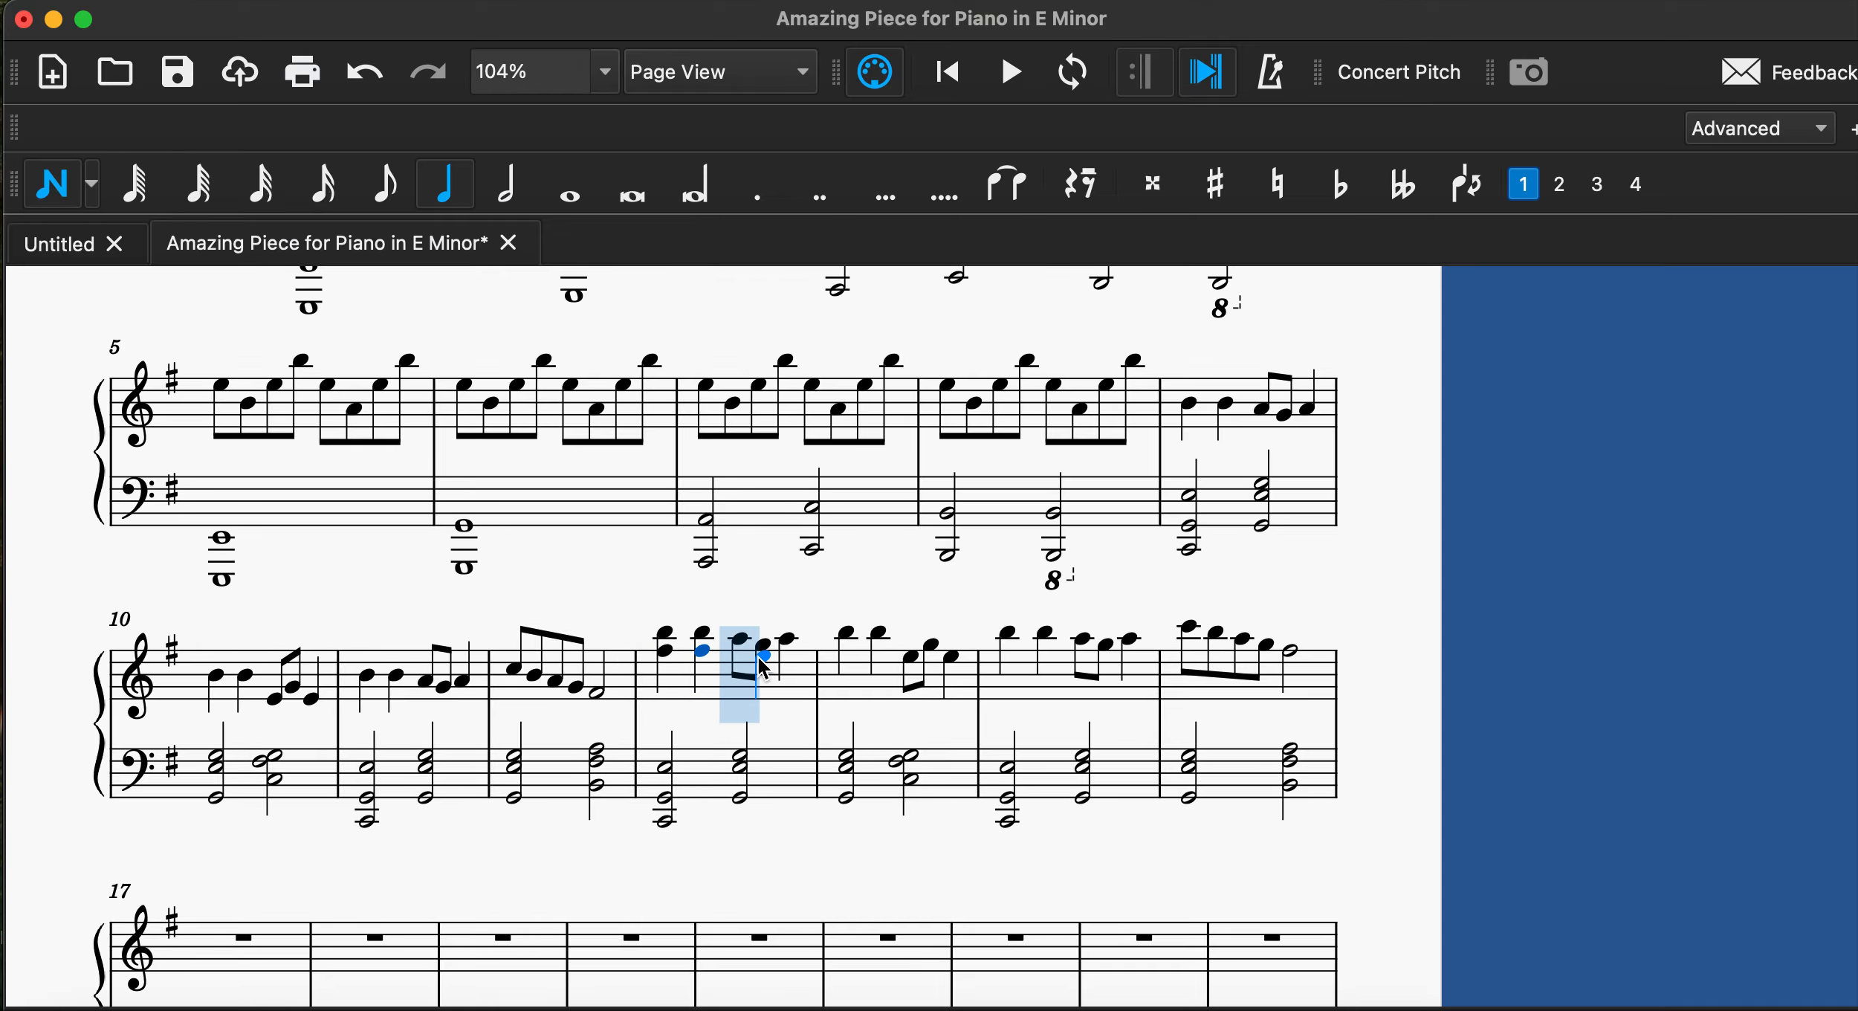
{"action": "left_click", "coordinate": [384, 184]}
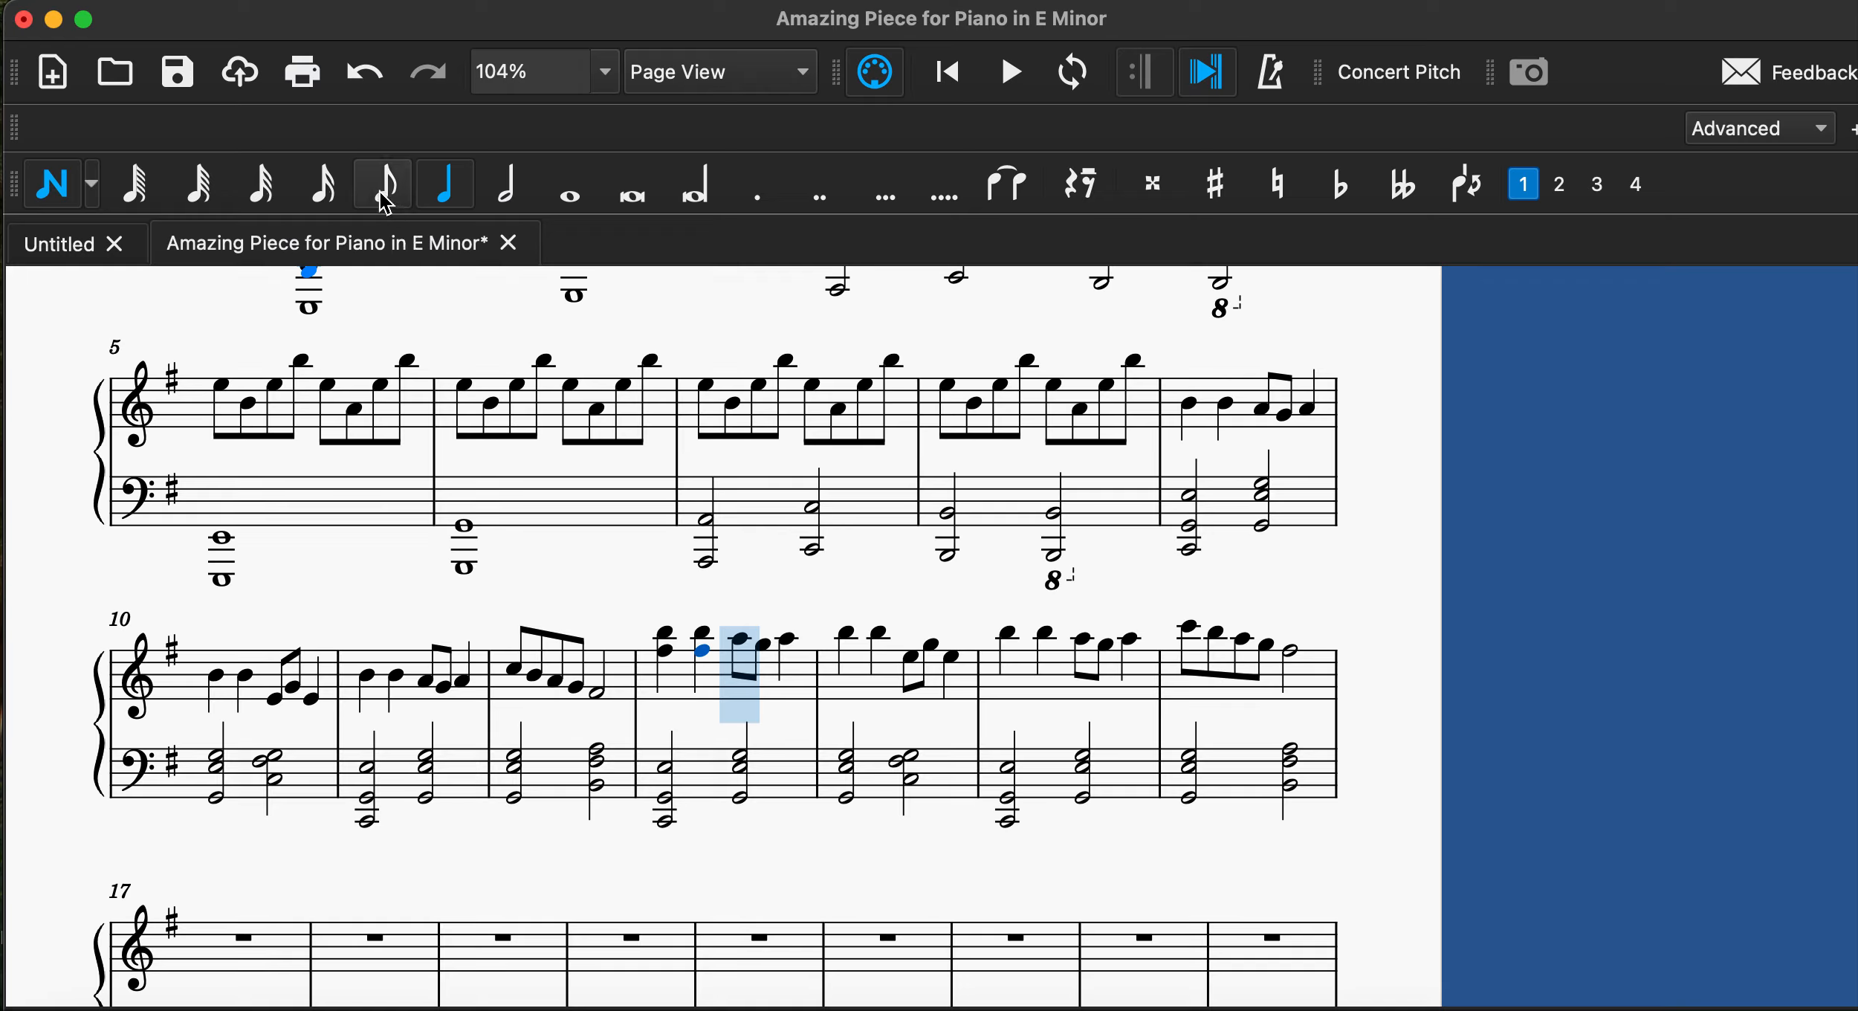
{"action": "left_click", "coordinate": [711, 625]}
{"action": "key", "text": "super+z"}
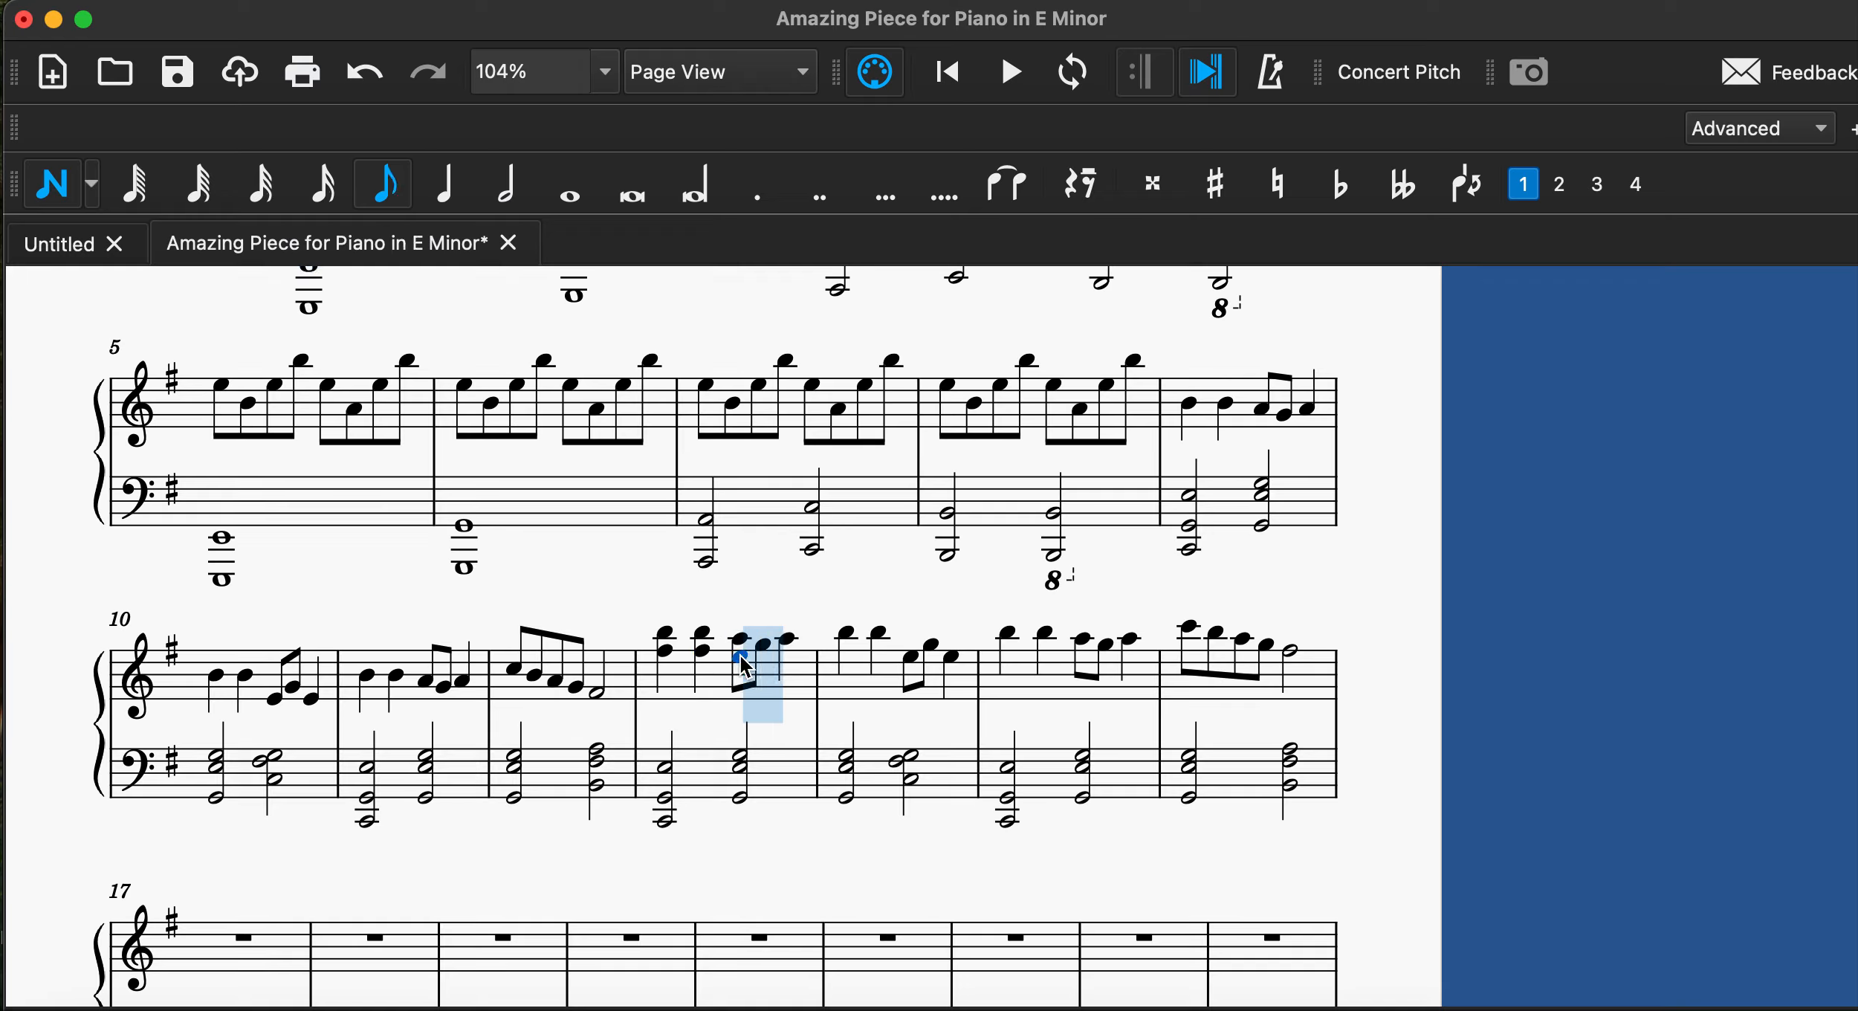
Add quarter-note harmony with E5 under the last note of treble bar 13 and F#5 under both B5 notes of bar 14.
{"action": "left_click", "coordinate": [445, 184]}
{"action": "left_click", "coordinate": [787, 656]}
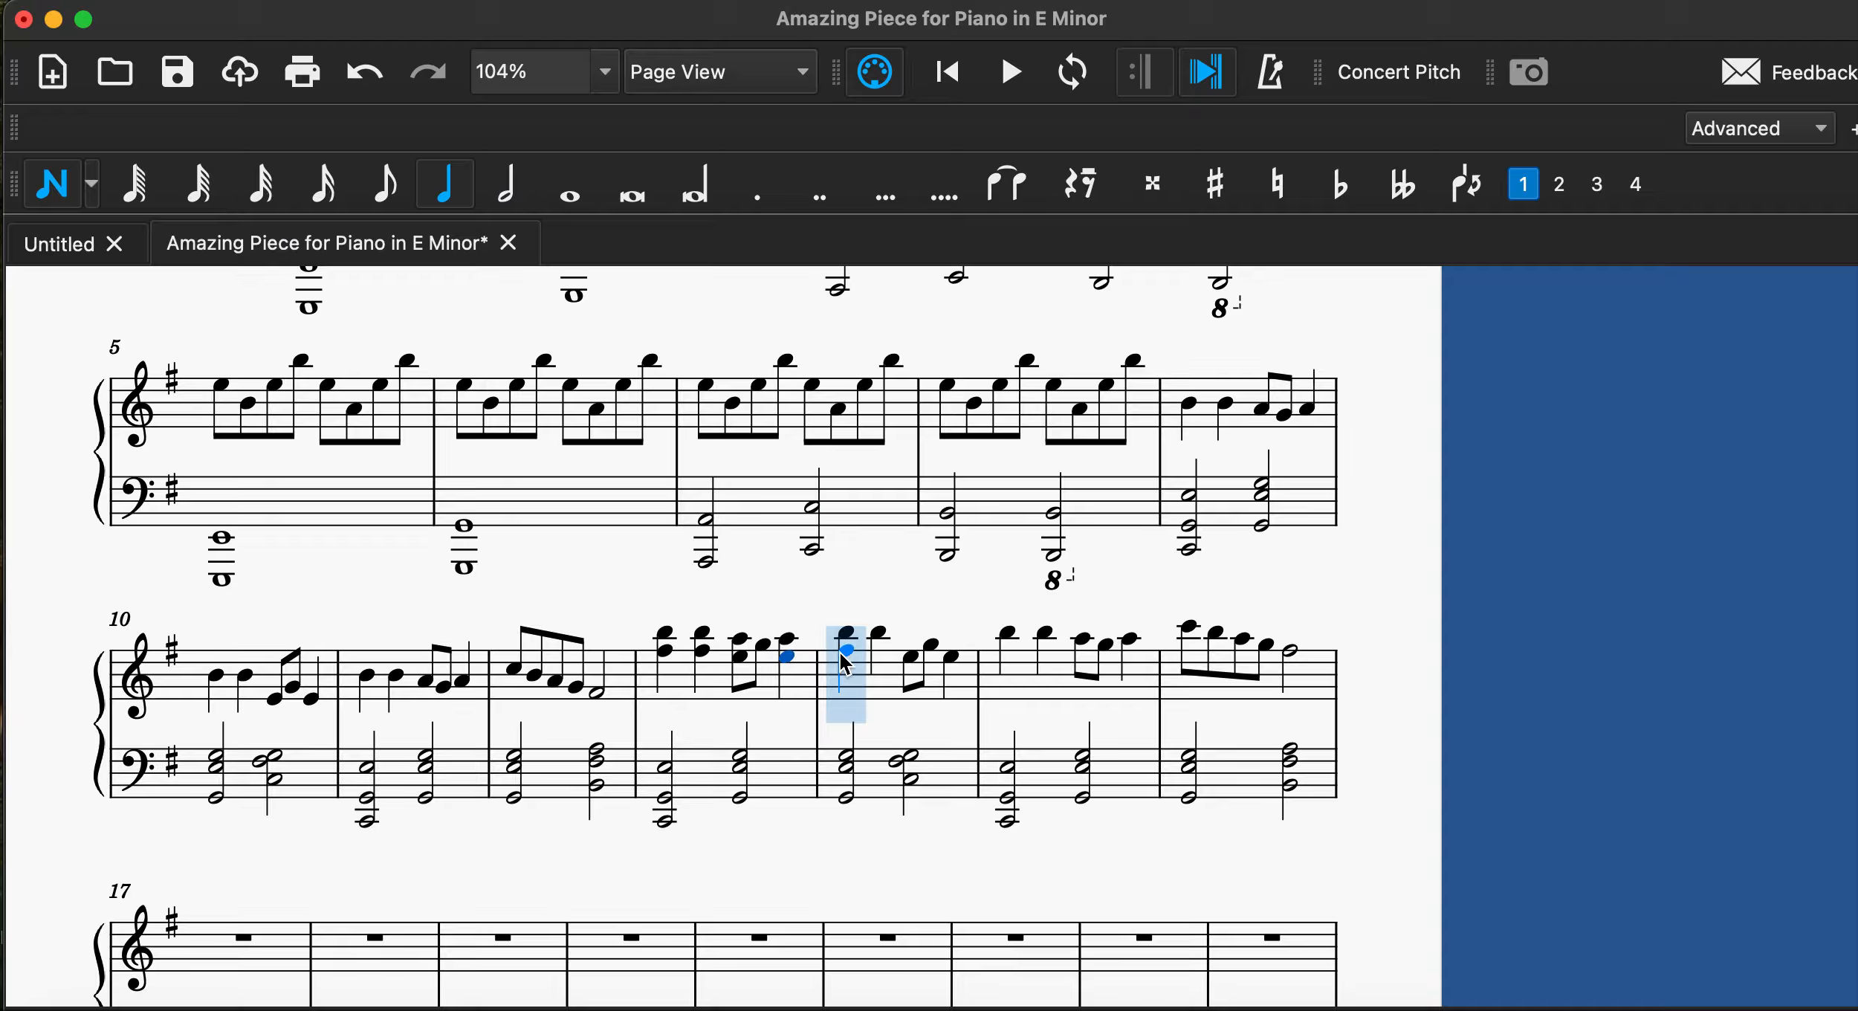
{"action": "left_click", "coordinate": [841, 653]}
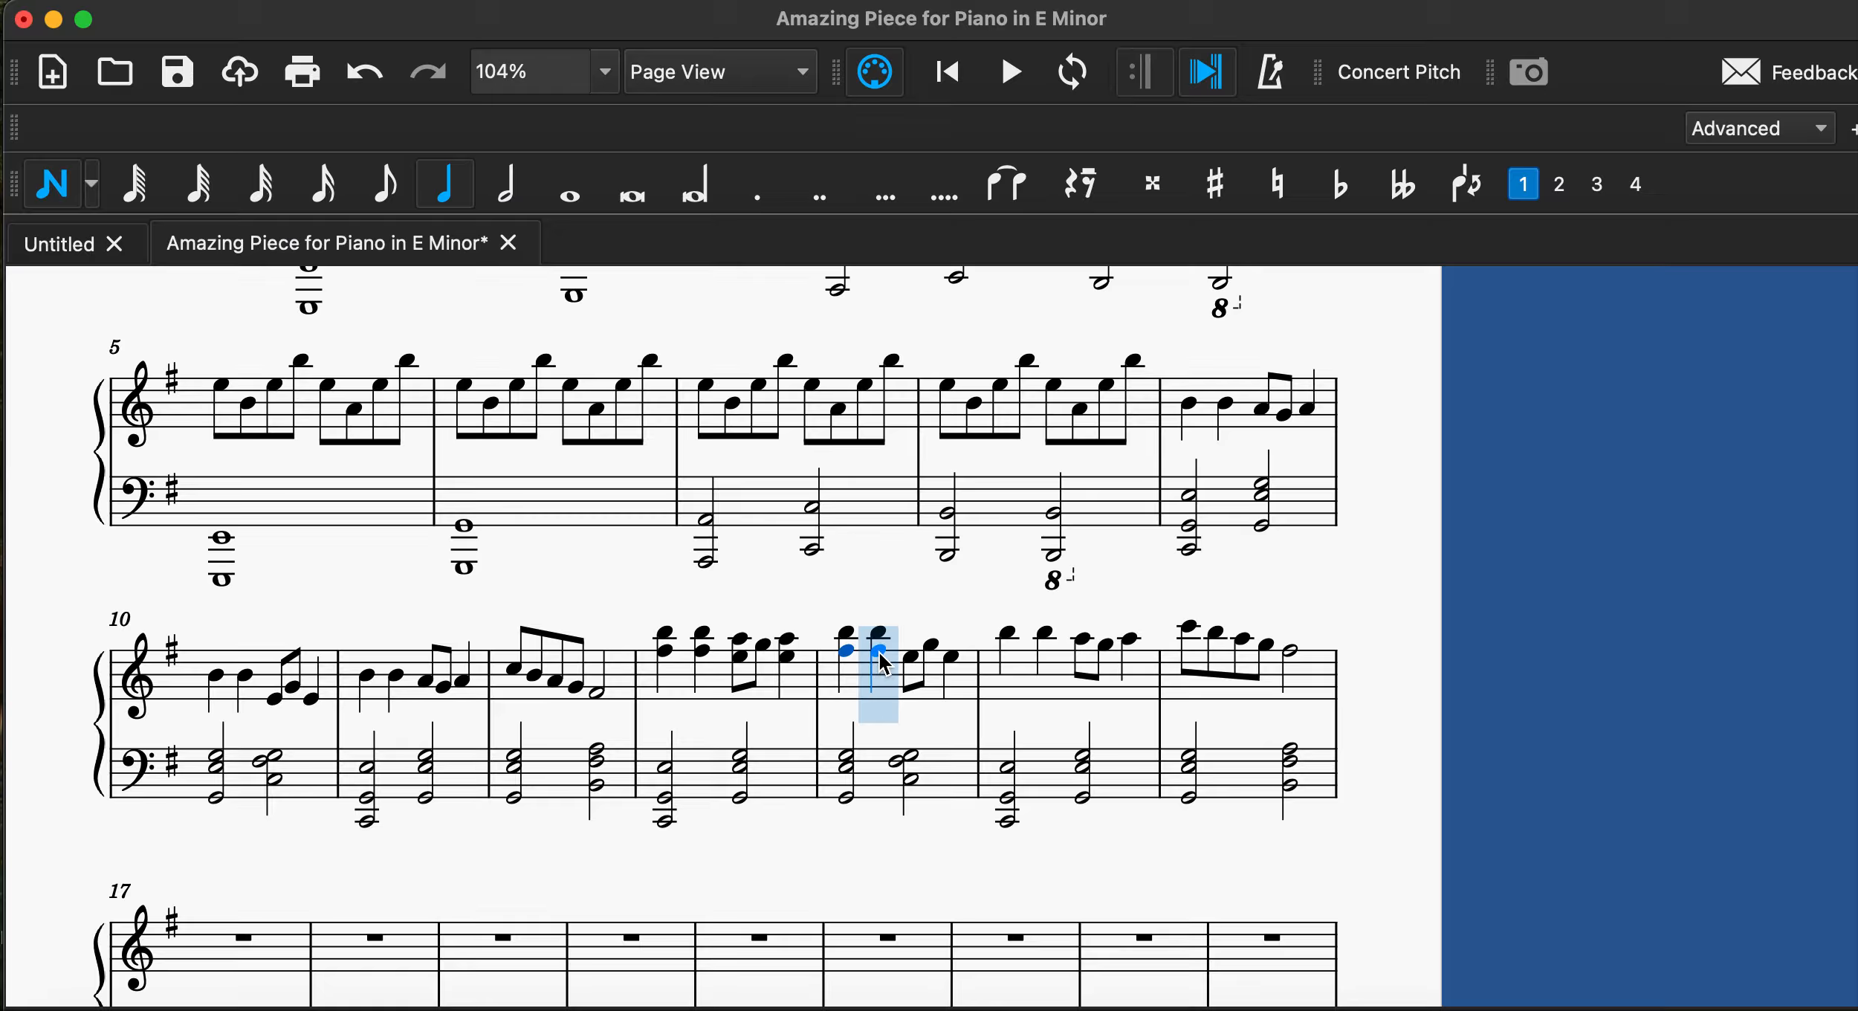
{"action": "left_click", "coordinate": [880, 654]}
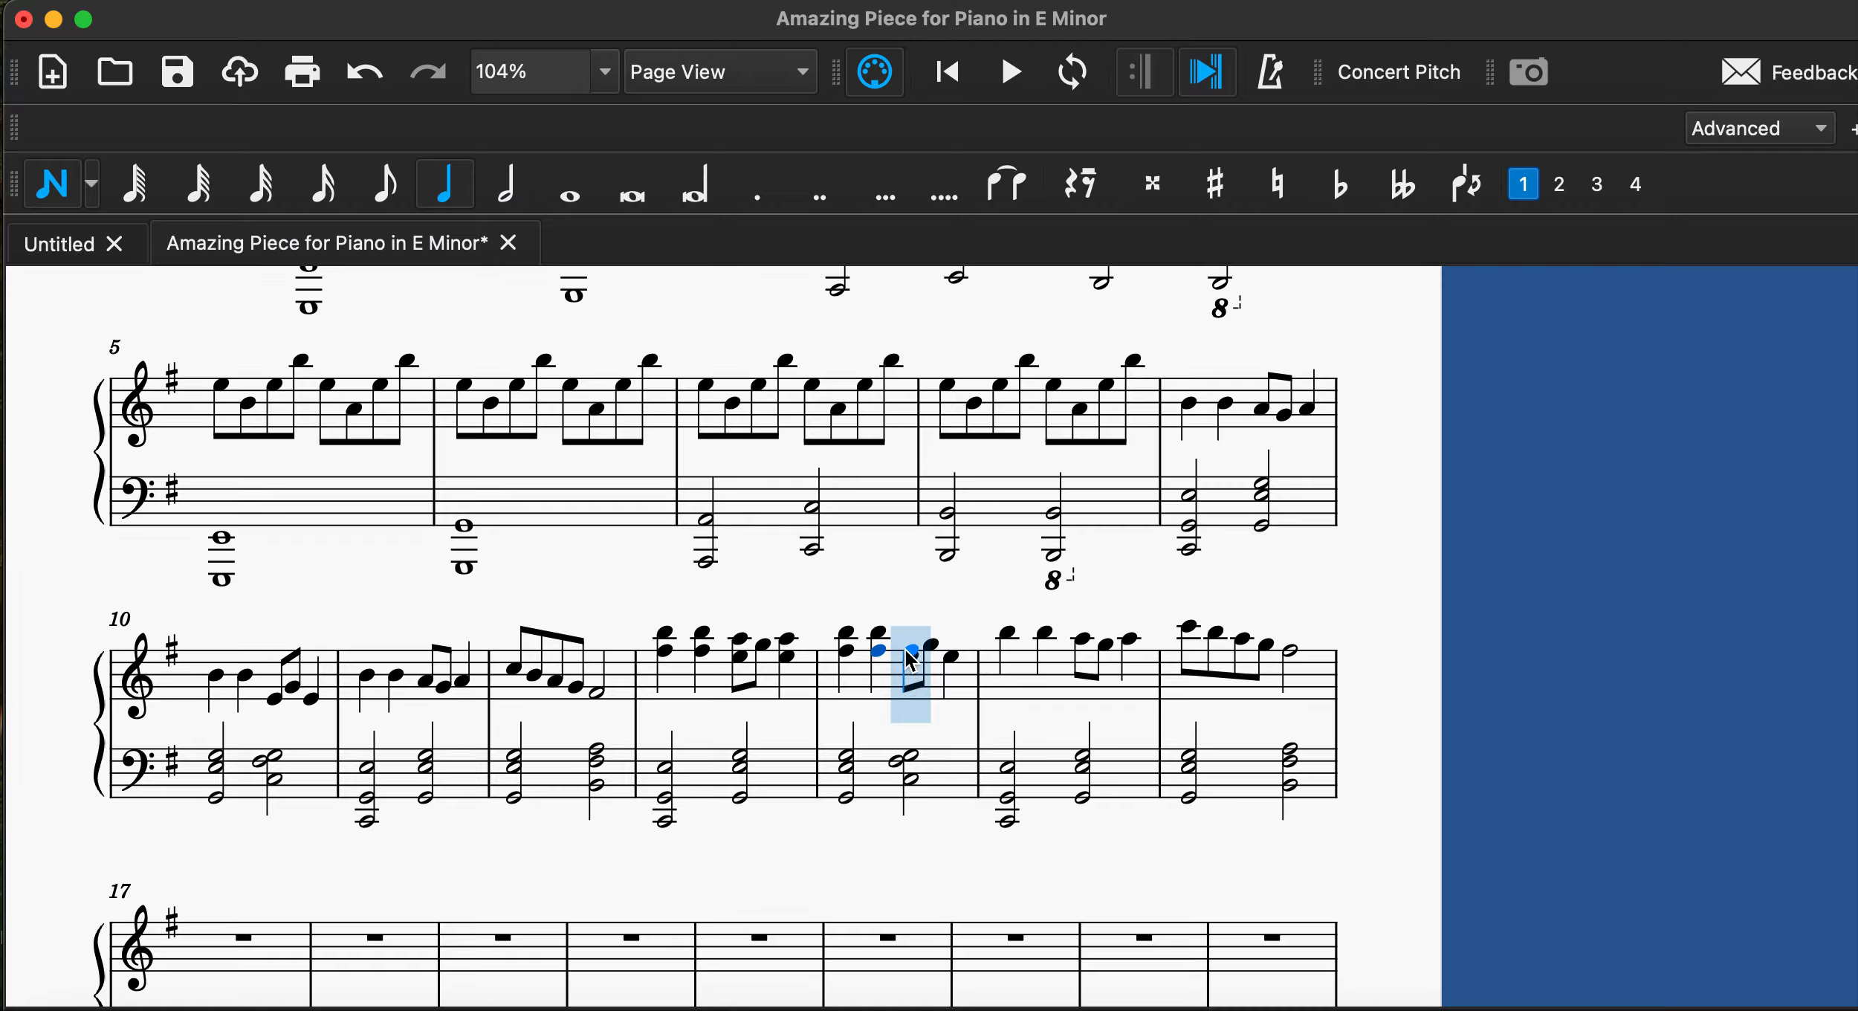
{"action": "left_click", "coordinate": [911, 654]}
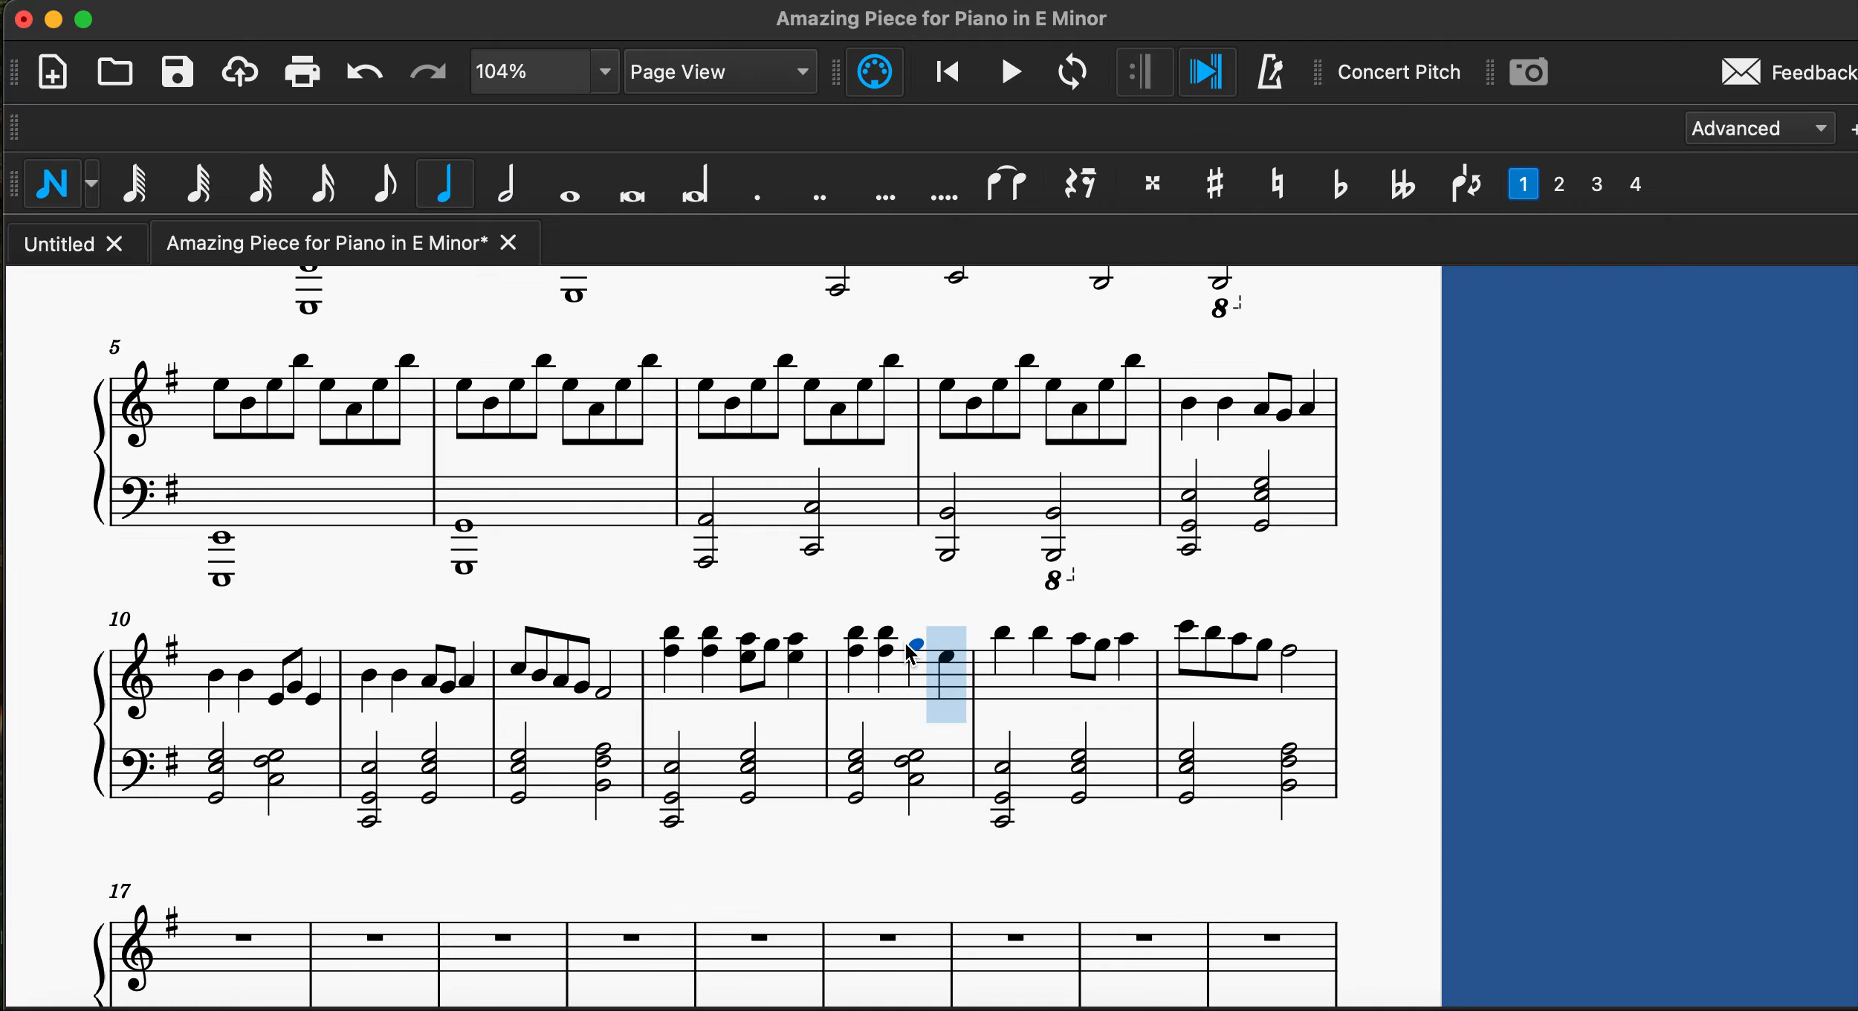
{"action": "left_click", "coordinate": [918, 685], "text": "shift"}
{"action": "left_click", "coordinate": [364, 72]}
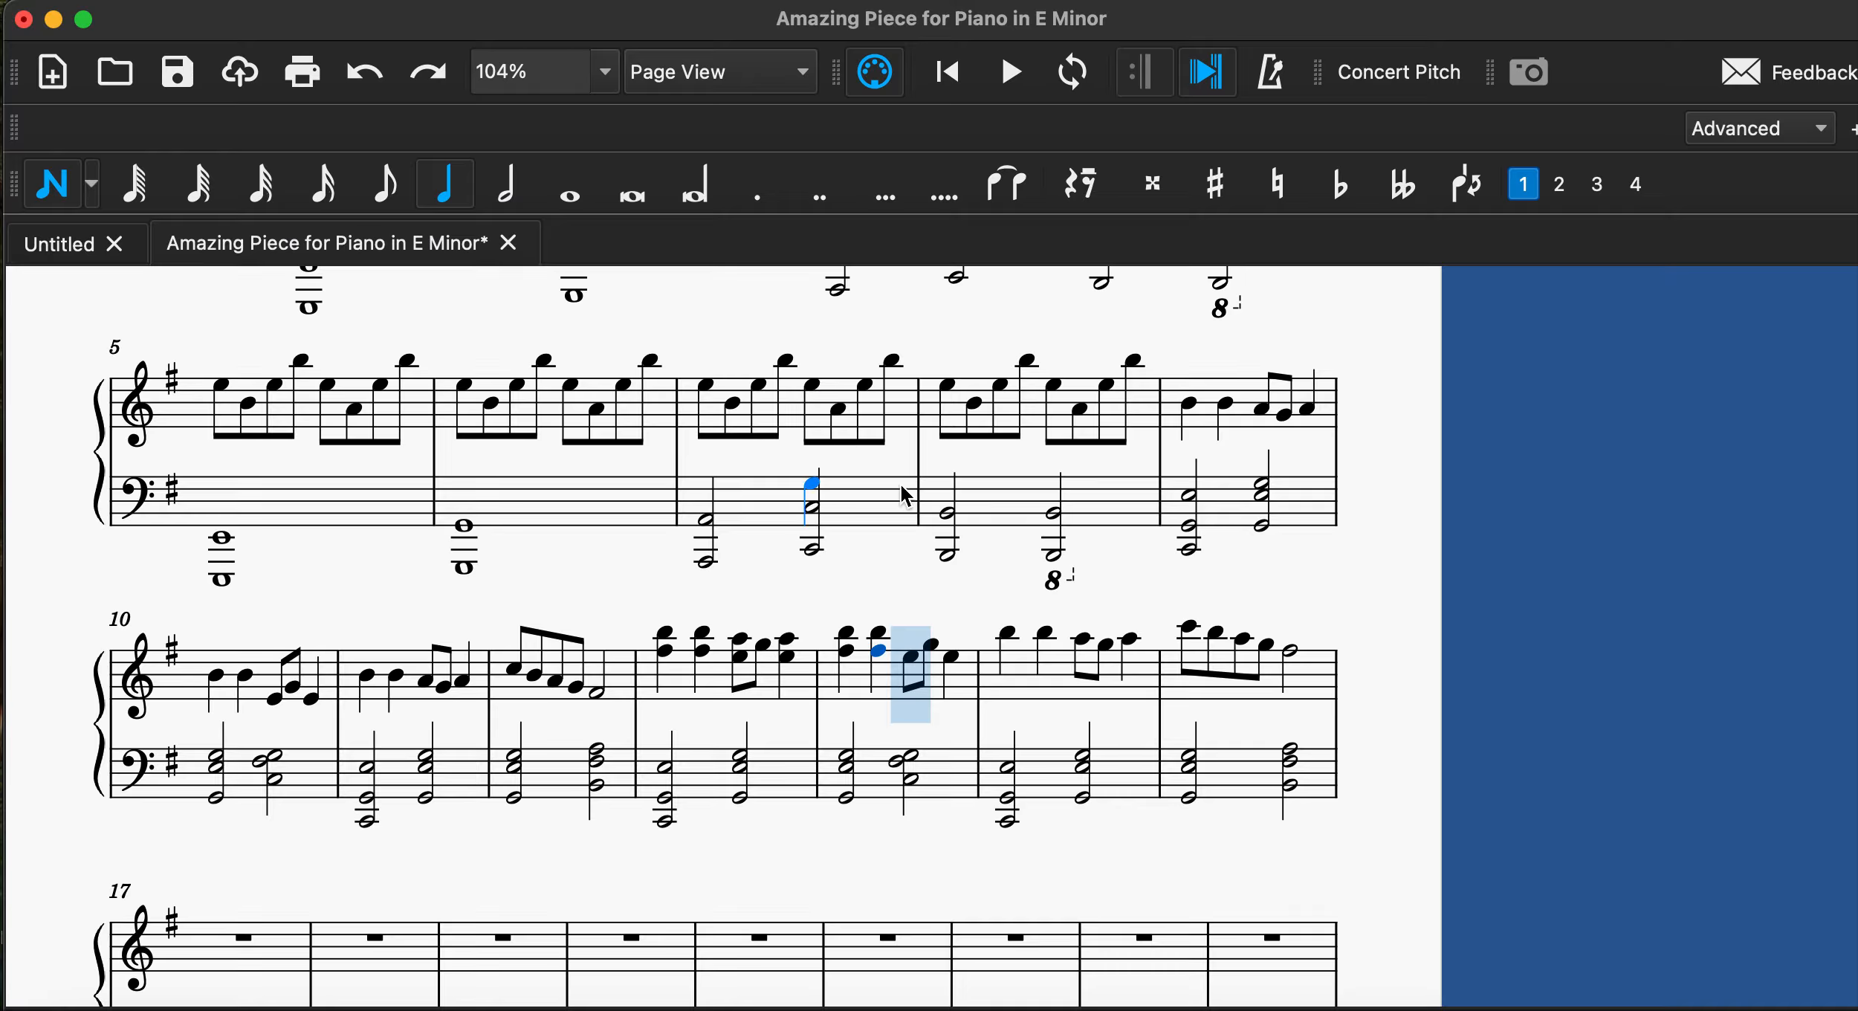
Complete the harmony of treble bar 14 with B4 under the first eighth note and A4 under the last quarter note.
{"action": "left_click", "coordinate": [384, 184]}
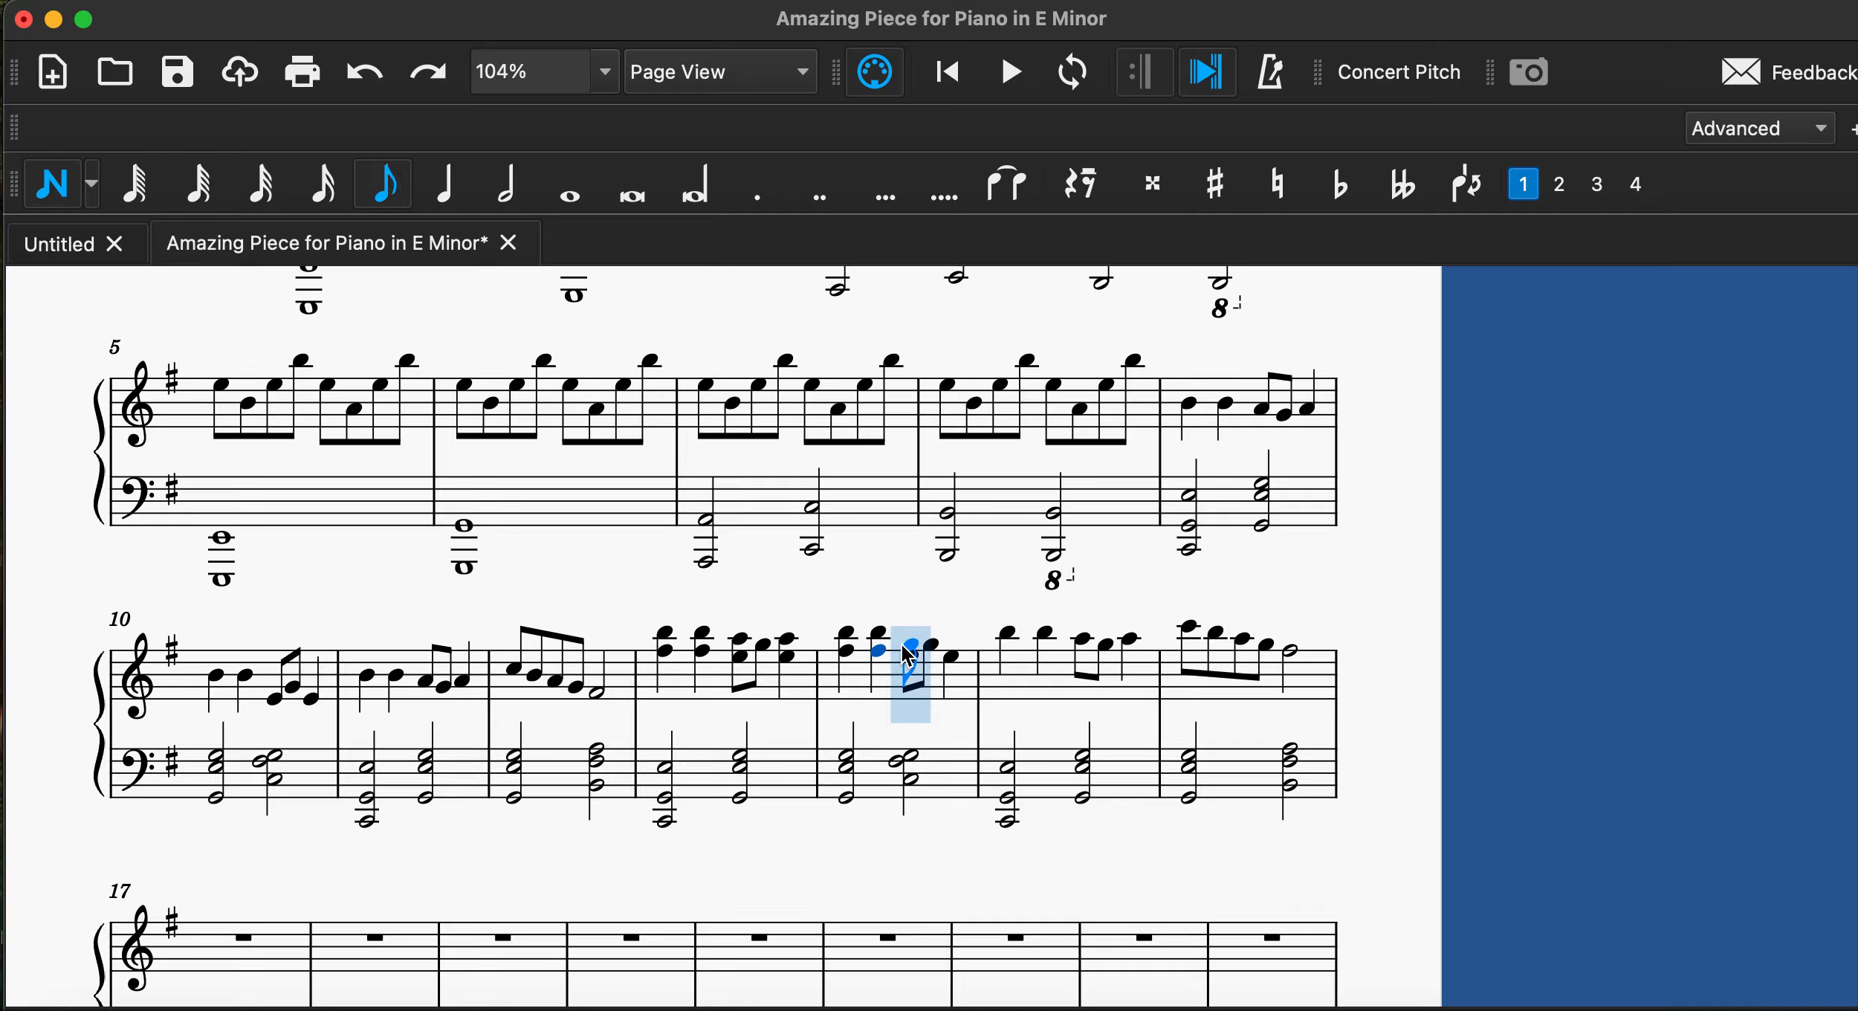
{"action": "left_click", "coordinate": [909, 657]}
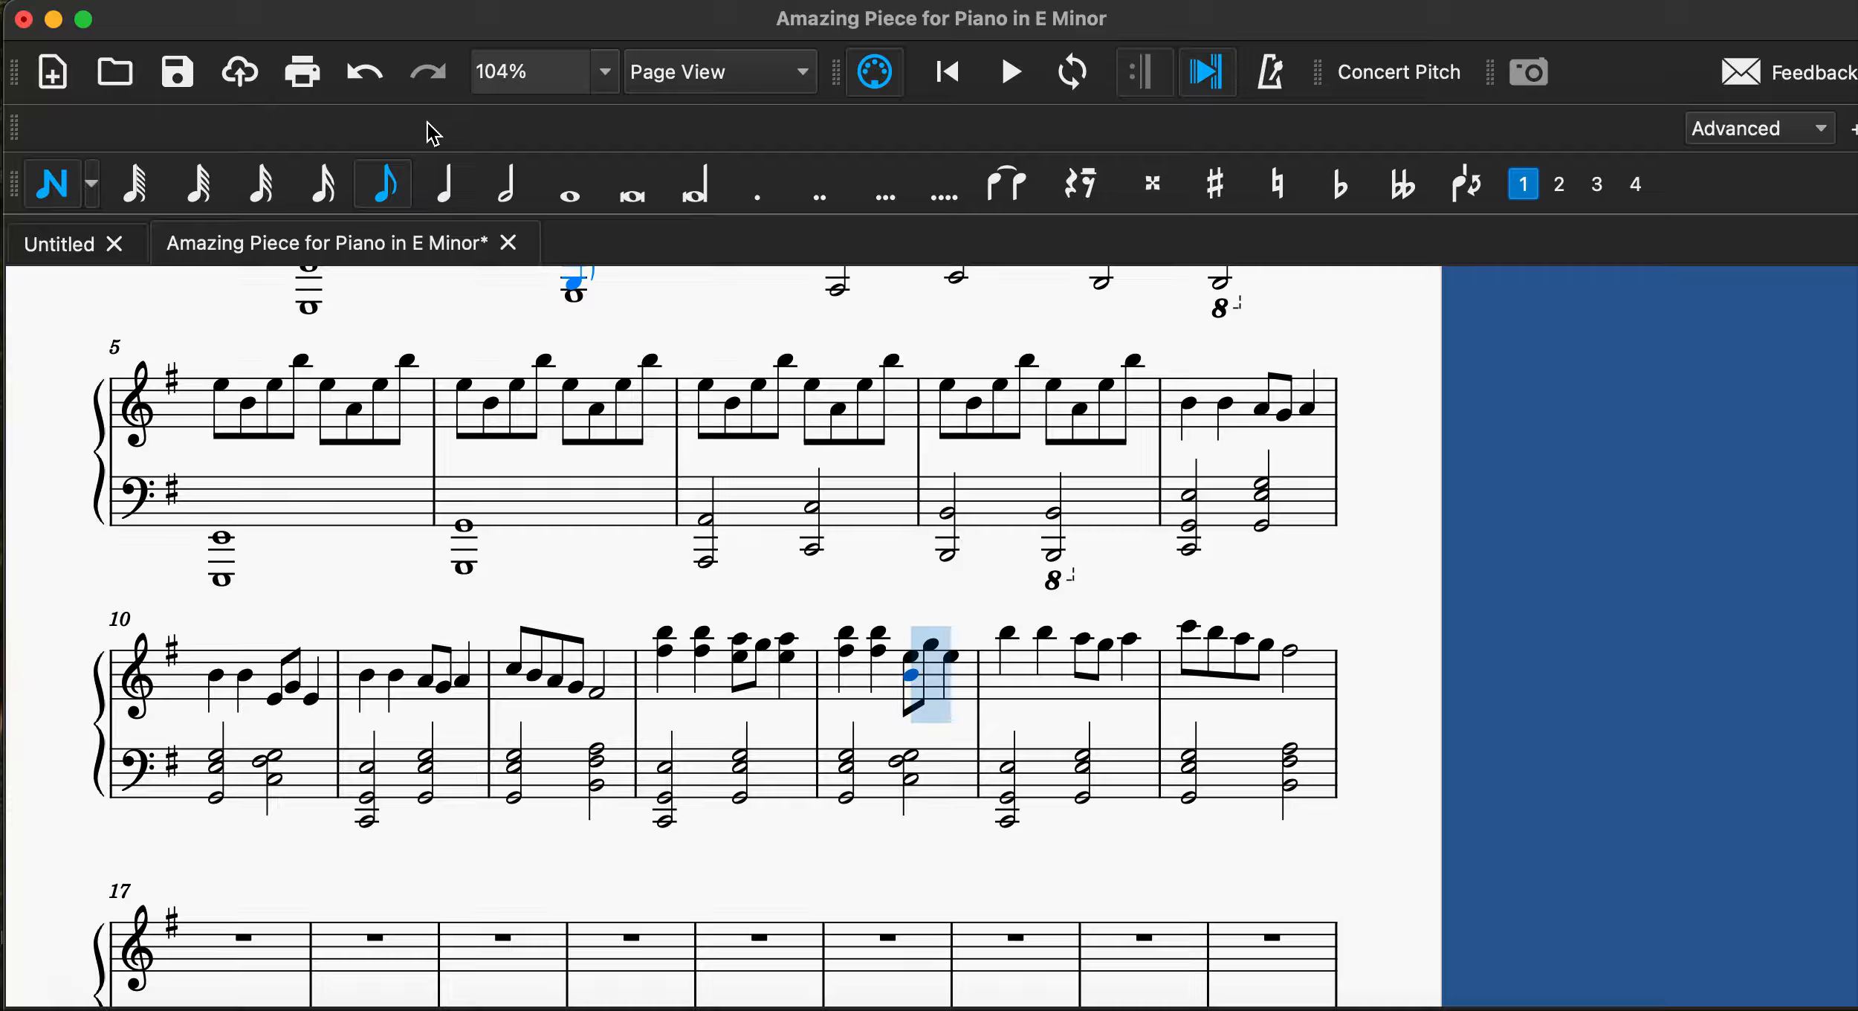
{"action": "left_click", "coordinate": [444, 183]}
{"action": "left_click", "coordinate": [952, 679]}
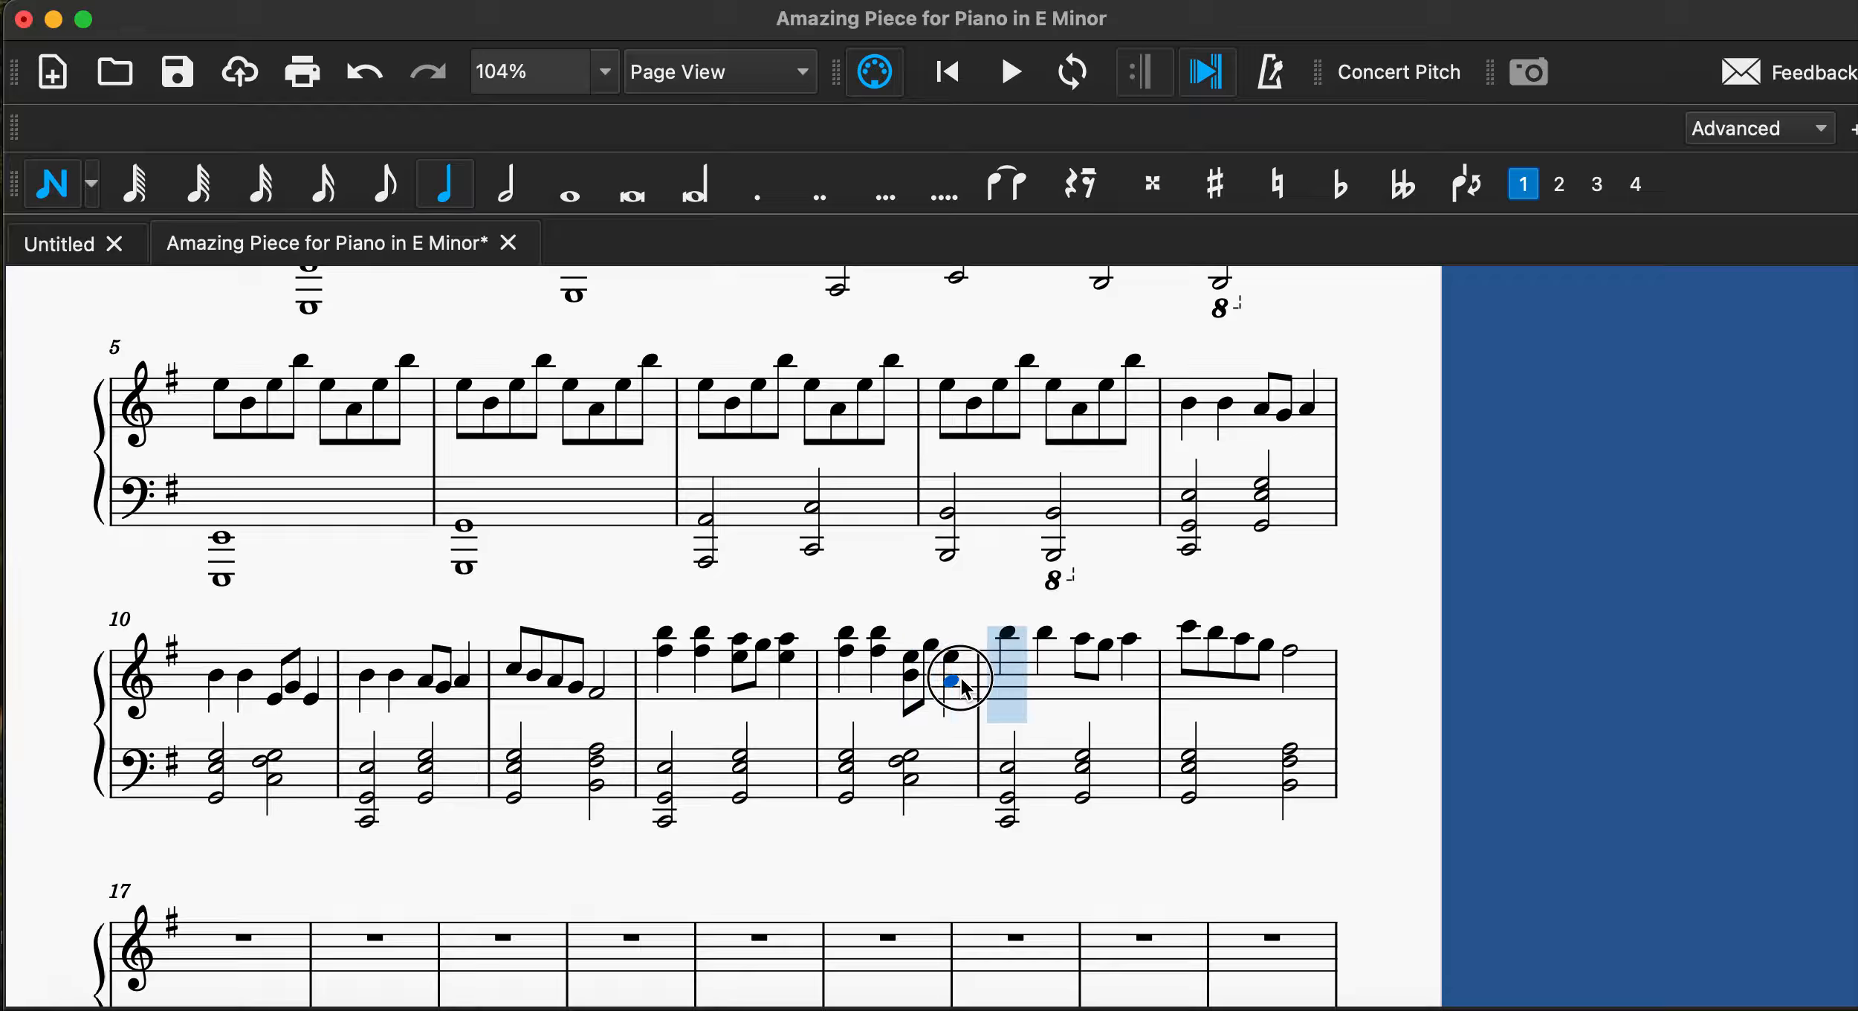
Harmonize treble bar 15 with F#5 under both B5 quarters, E5 under the first eighth, and B4 and C5 under the last quarter.
{"action": "left_click", "coordinate": [1011, 652]}
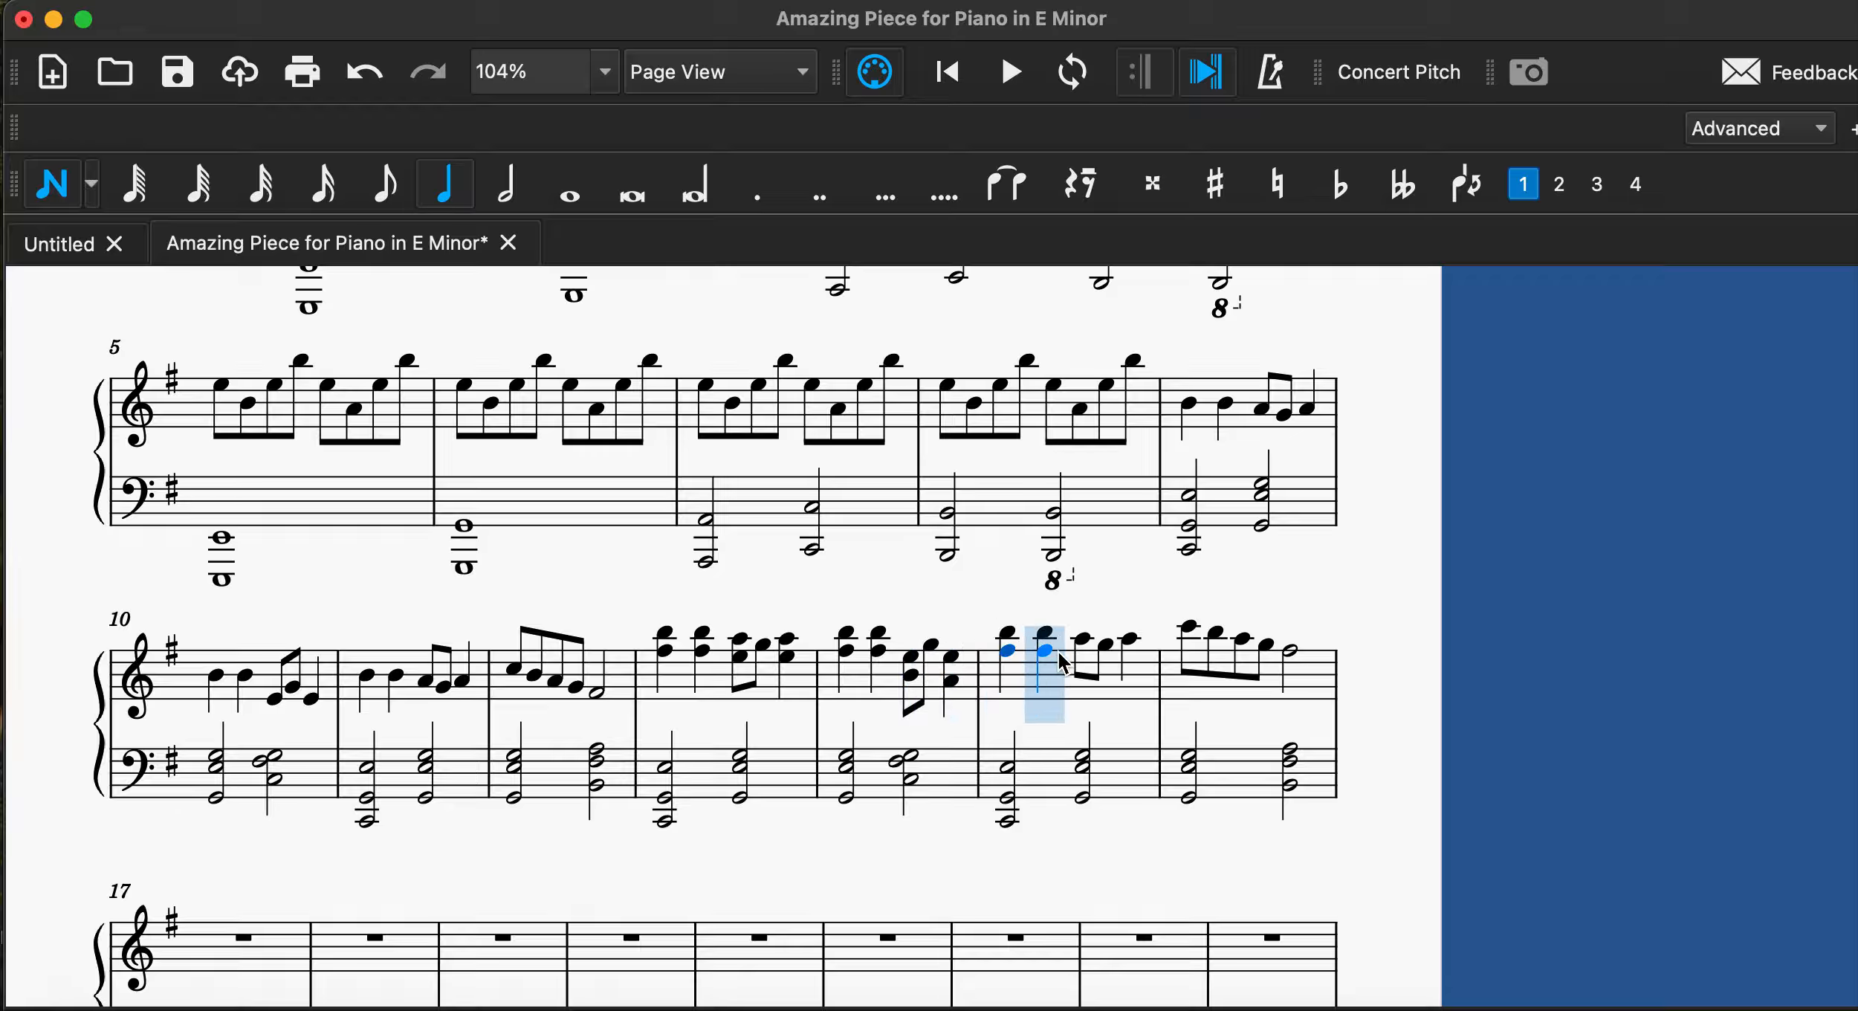
{"action": "left_click", "coordinate": [1046, 662]}
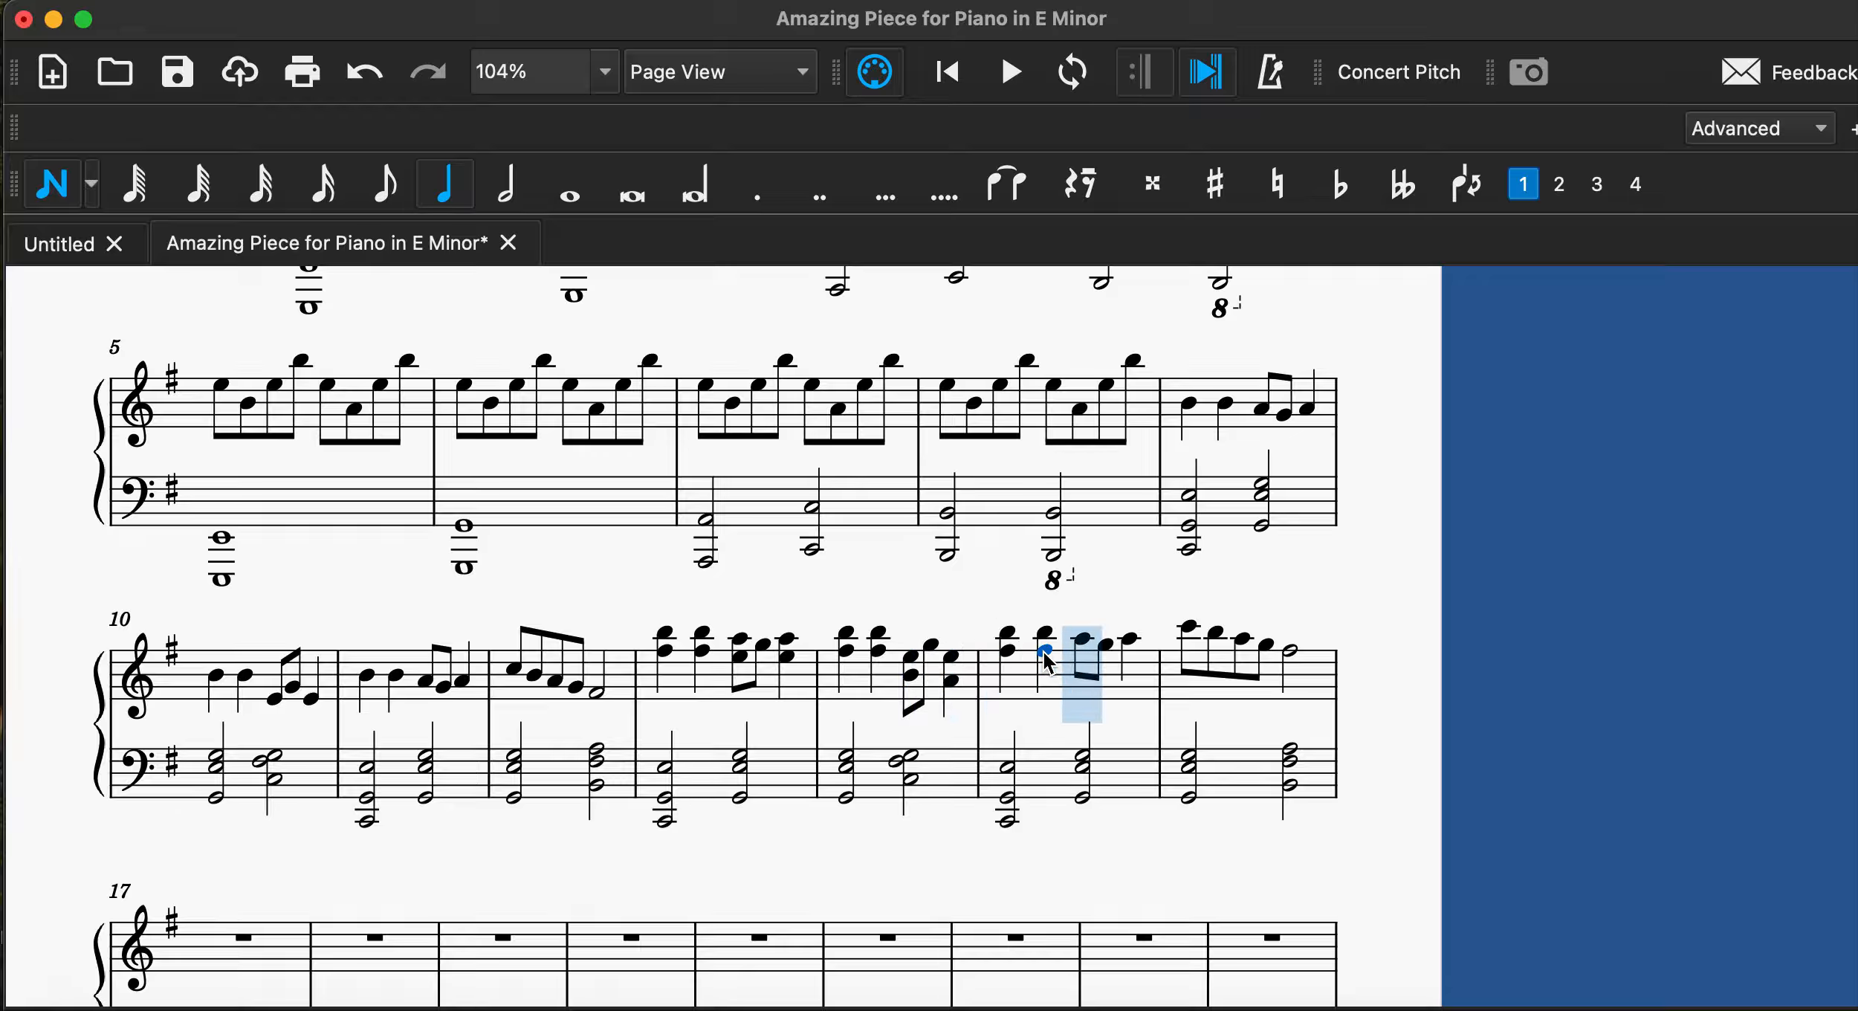
{"action": "left_click", "coordinate": [384, 183]}
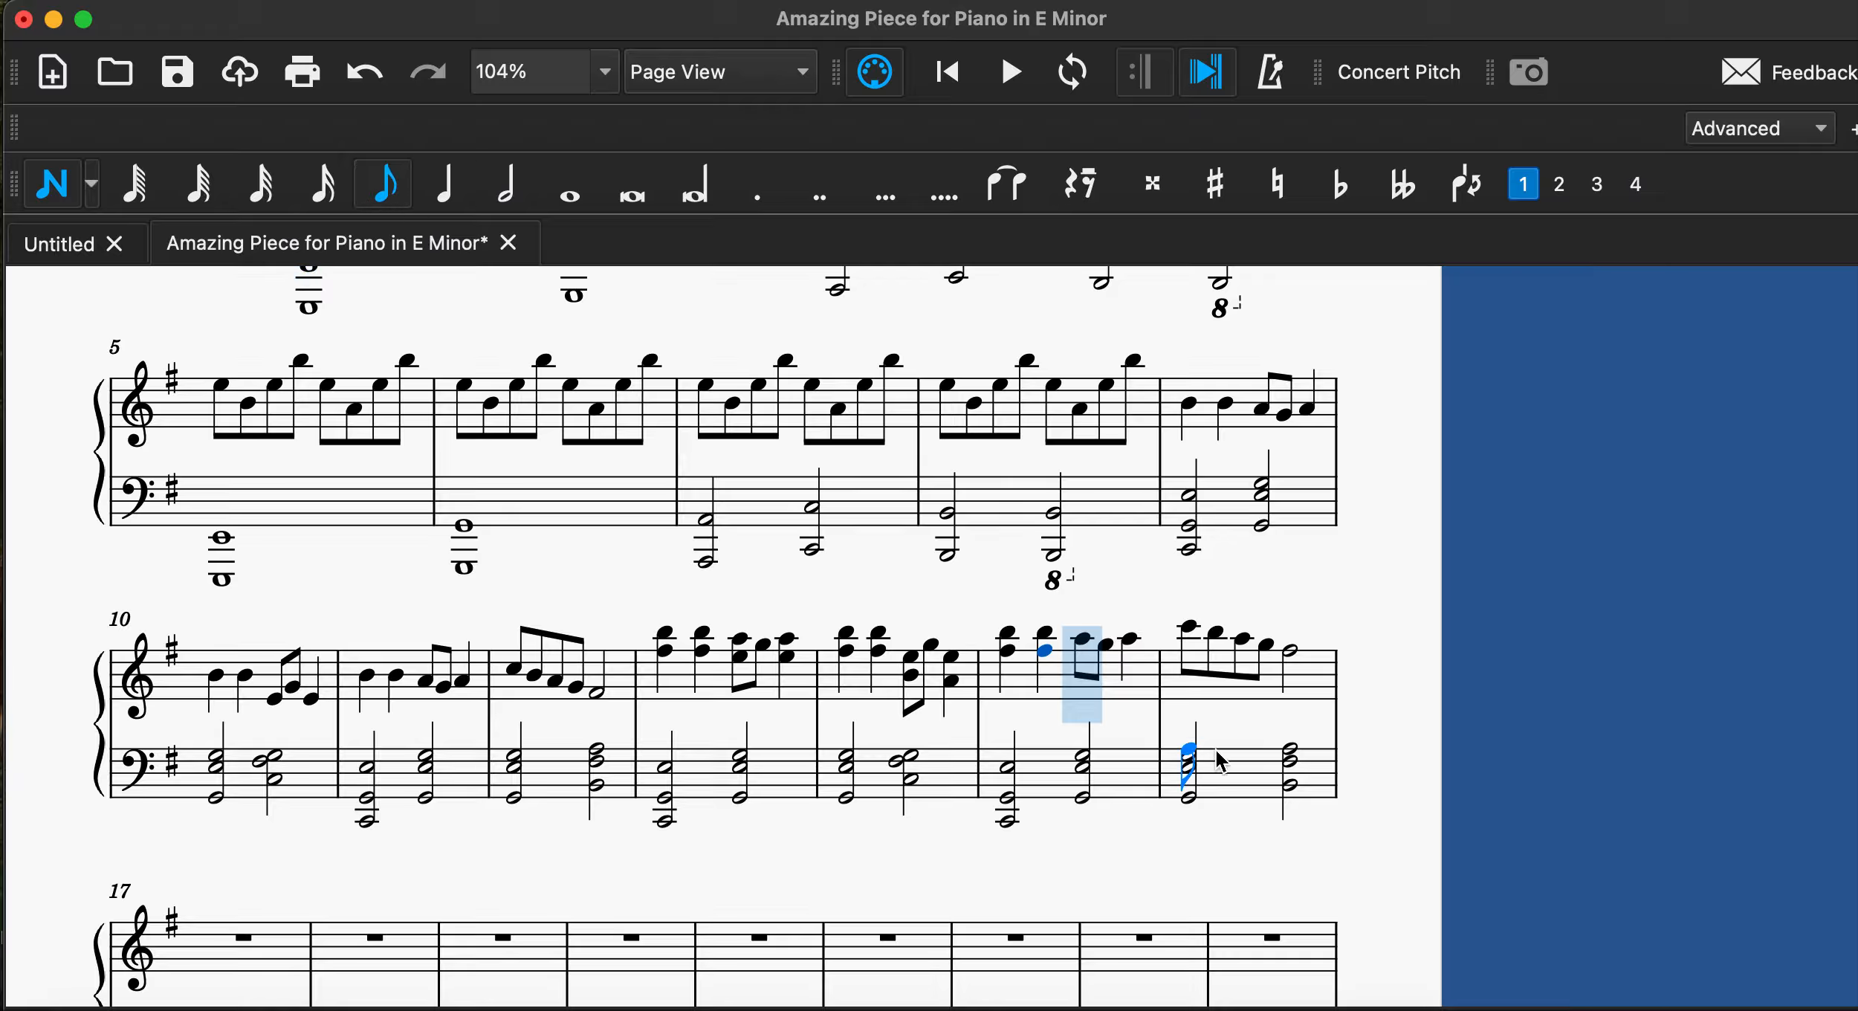
{"action": "left_click", "coordinate": [1079, 654]}
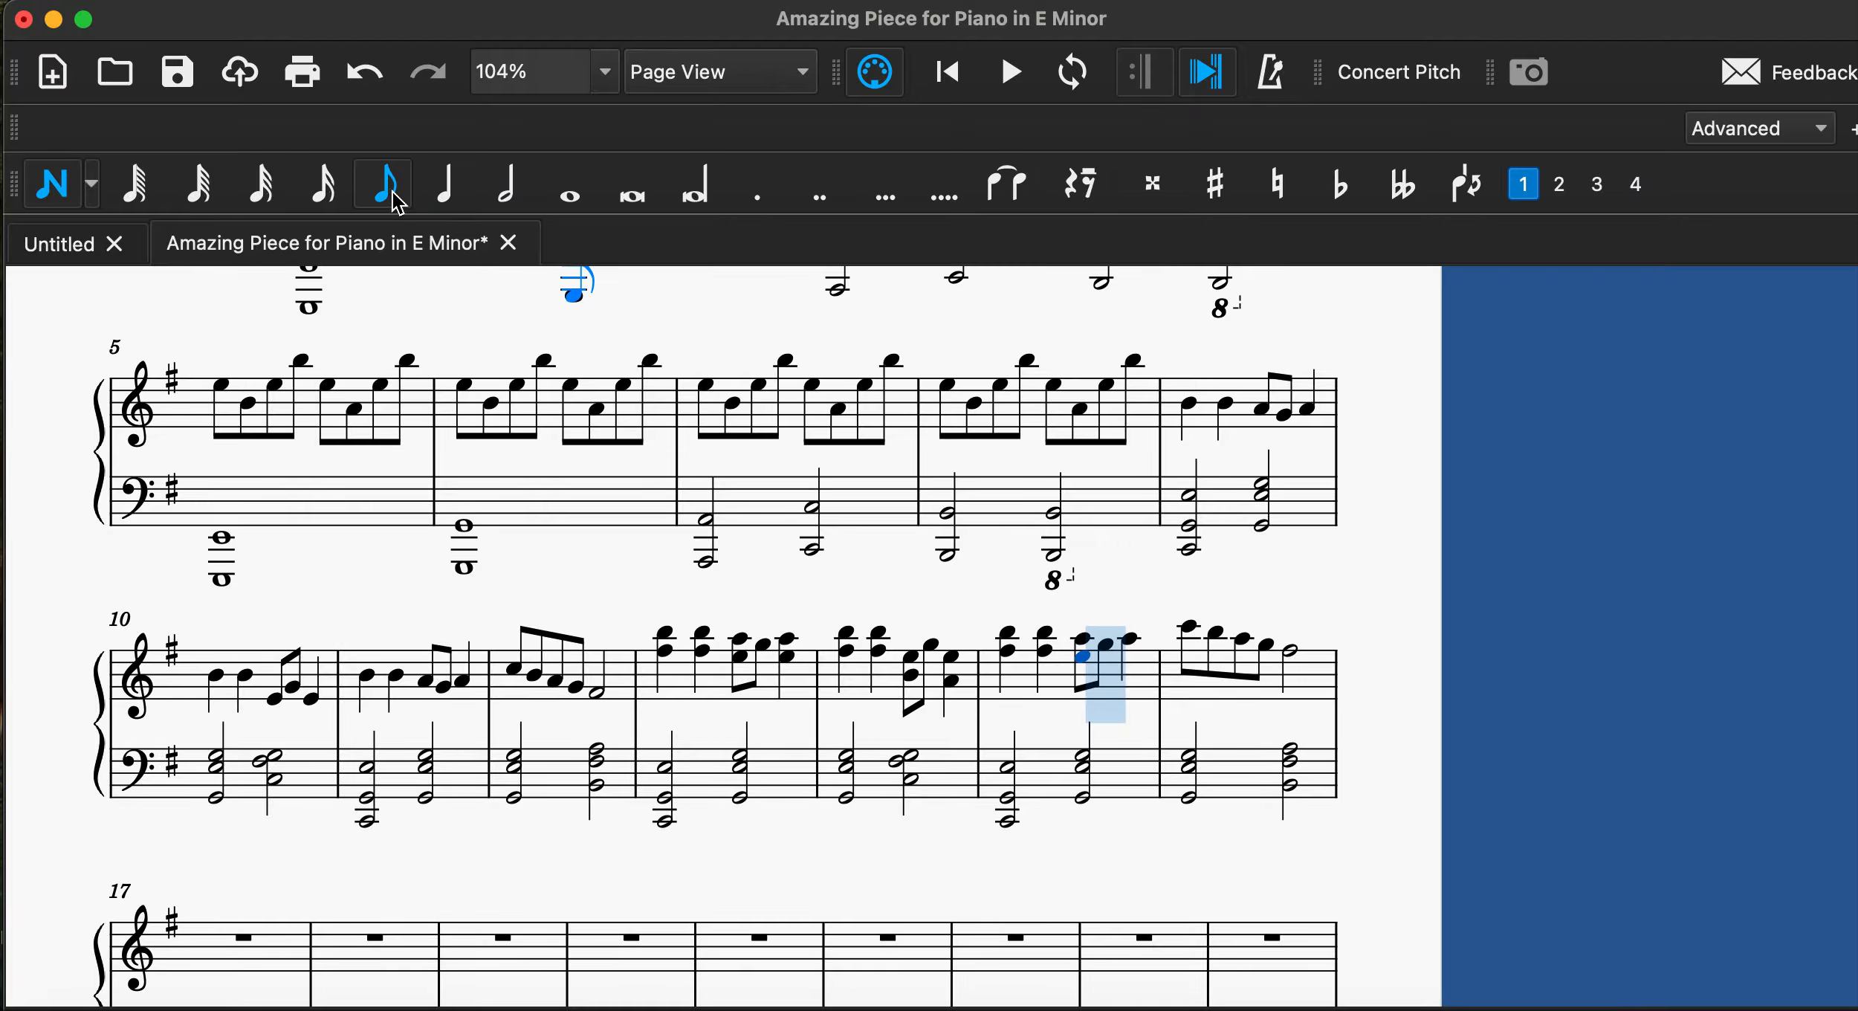
{"action": "left_click", "coordinate": [444, 184]}
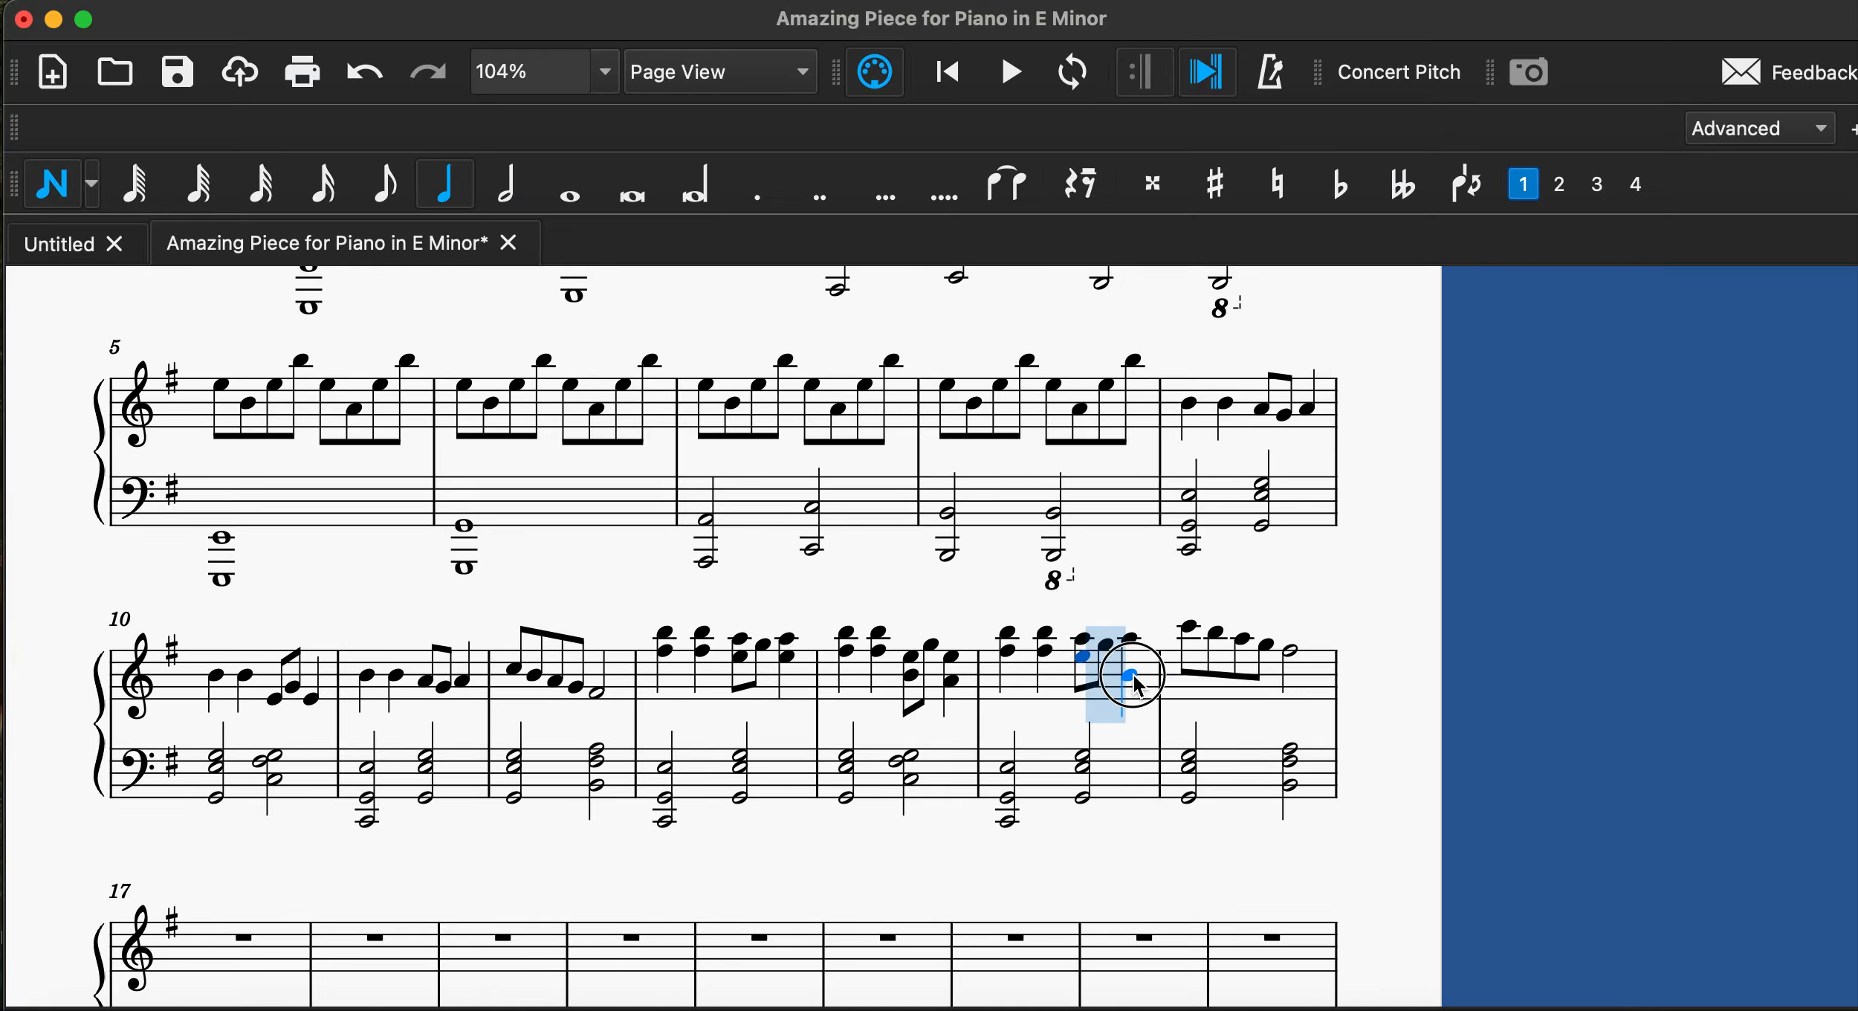
{"action": "left_click", "coordinate": [1133, 675]}
Harmonize the four eighth notes of treble bar 16 with A5, G5, F#5 and E5, each a third below the melody.
{"action": "scroll", "coordinate": [1130, 669], "scroll_direction": "down", "scroll_amount": 4}
{"action": "scroll", "coordinate": [1222, 611], "scroll_direction": "up", "scroll_amount": 4}
{"action": "scroll", "coordinate": [1222, 611], "scroll_direction": "left", "scroll_amount": 3}
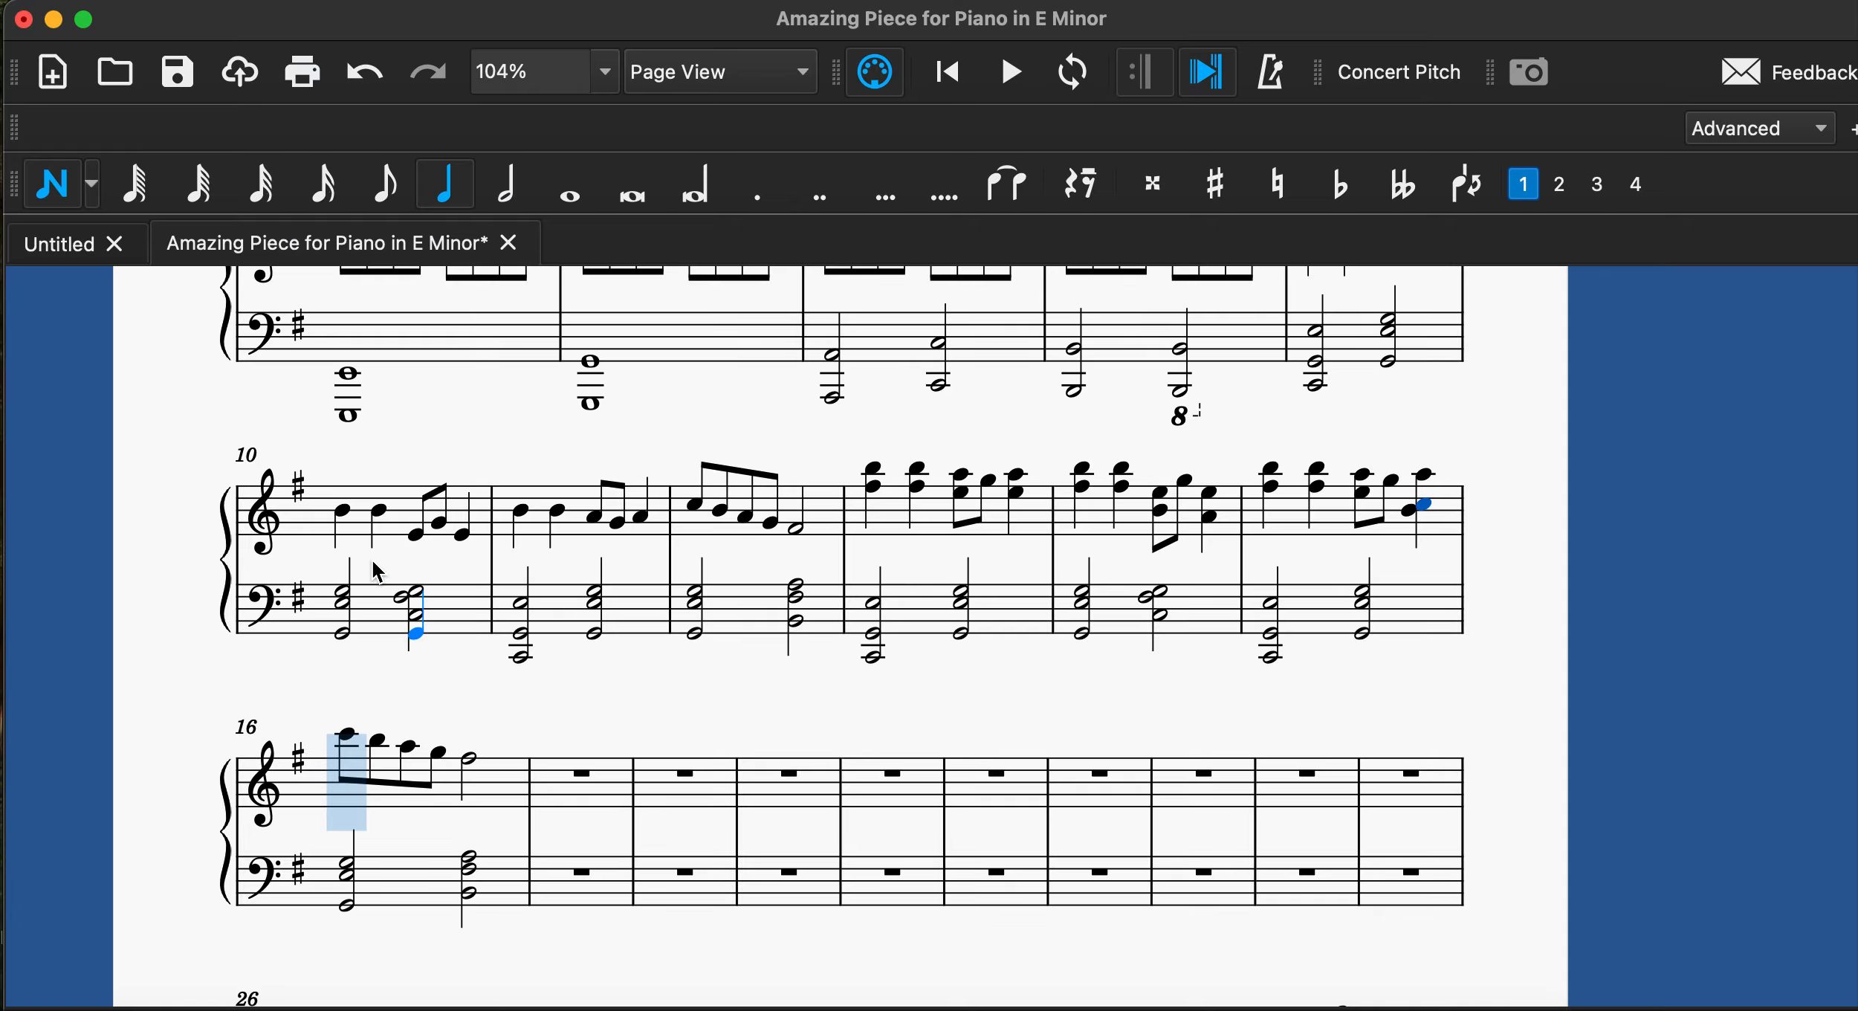
{"action": "key", "text": "4"}
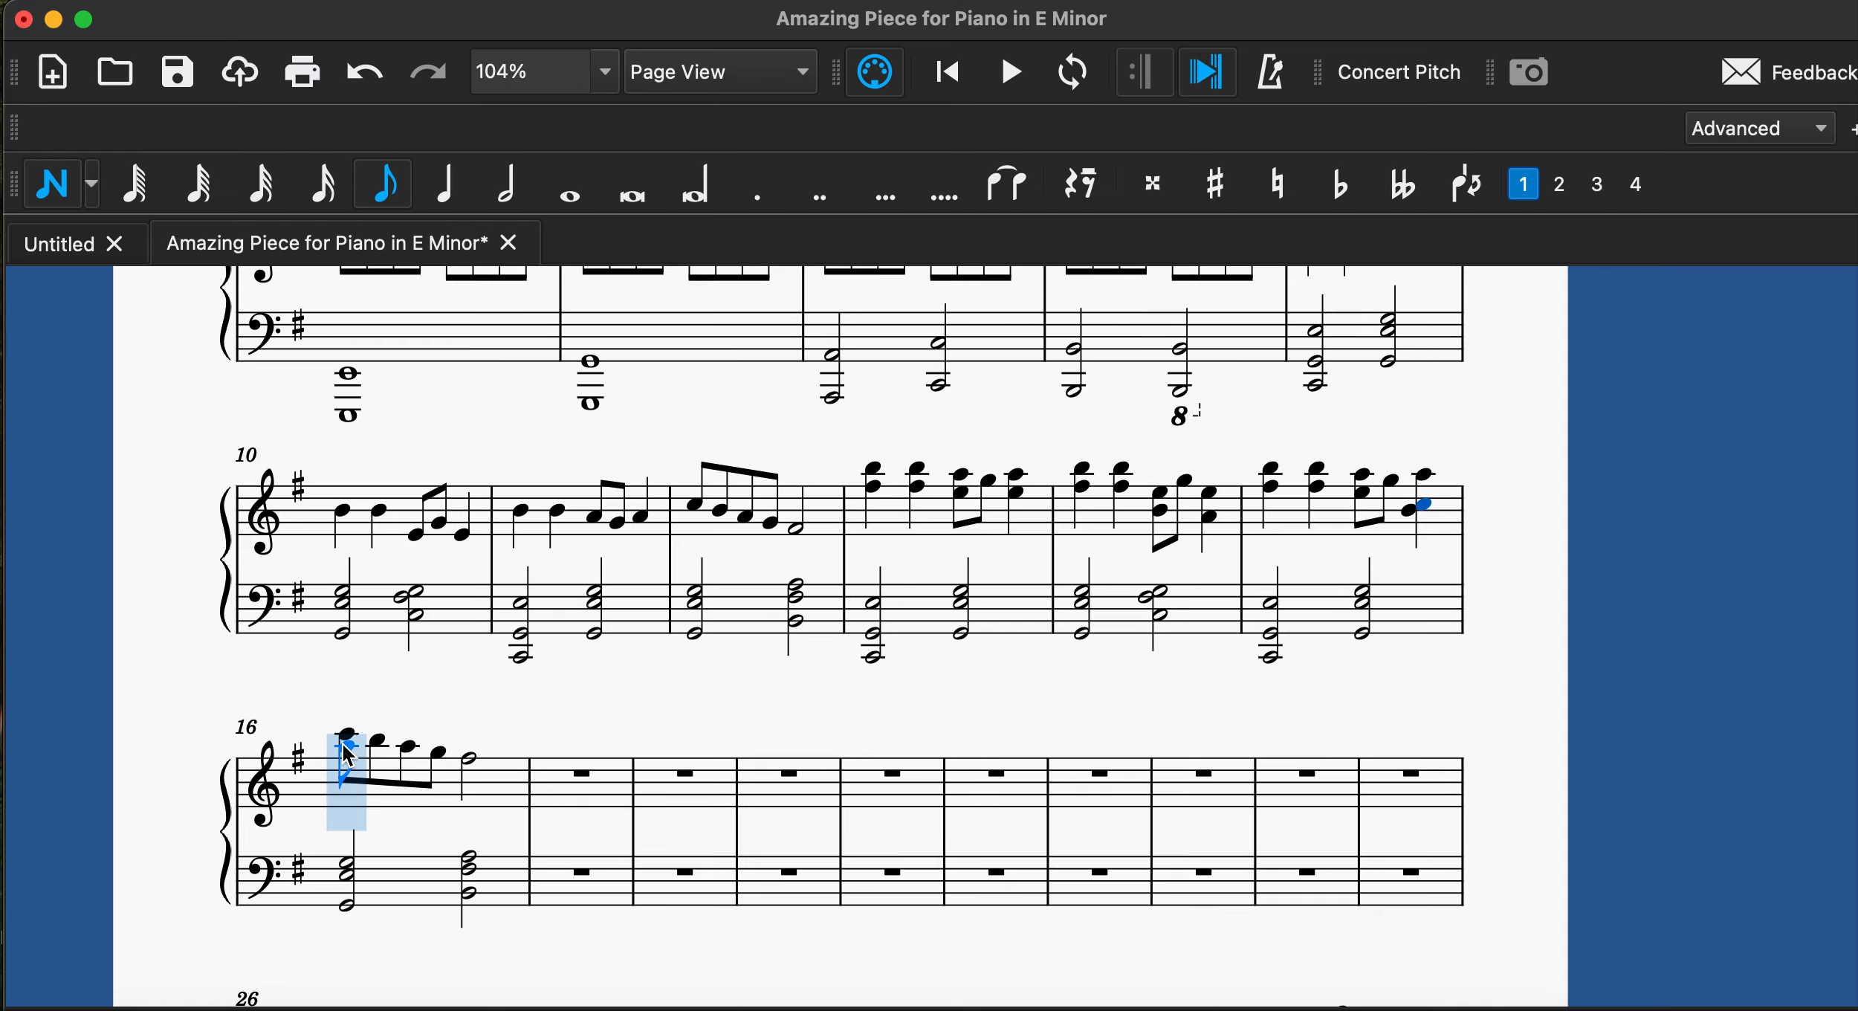
{"action": "left_click", "coordinate": [350, 755]}
{"action": "left_click", "coordinate": [377, 748]}
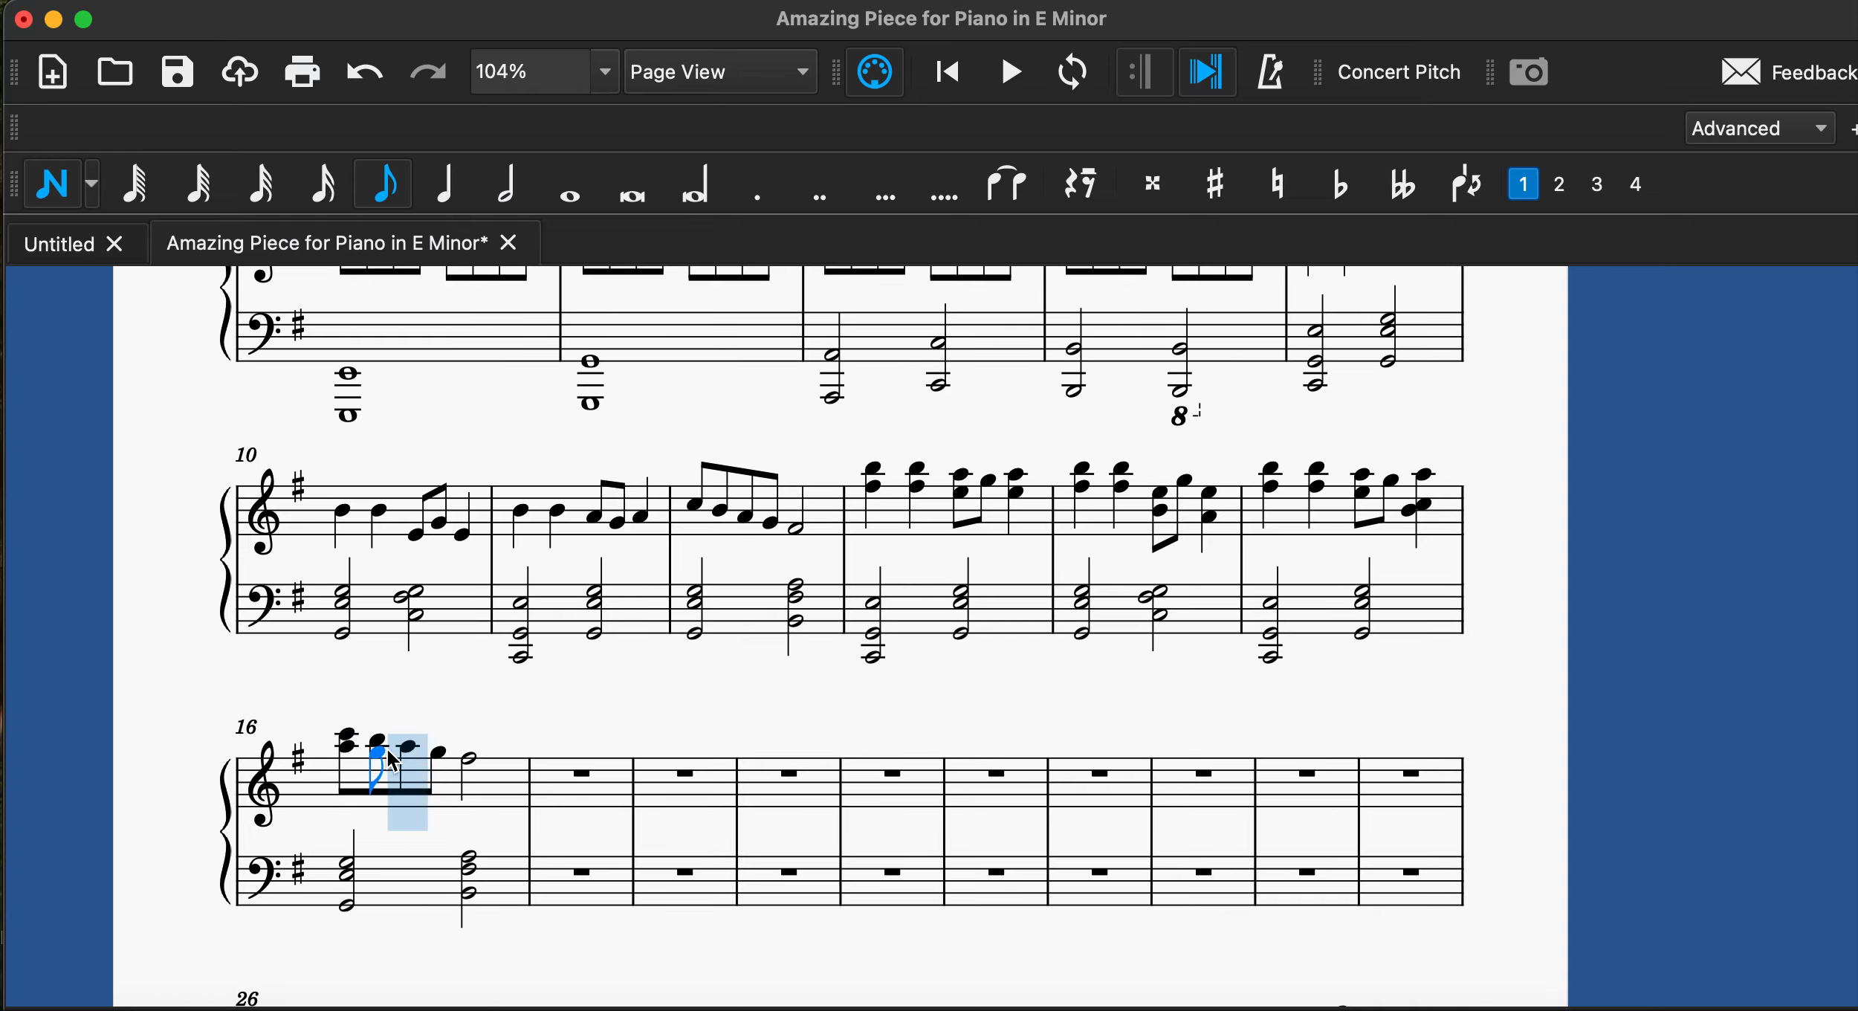
{"action": "left_click", "coordinate": [407, 756]}
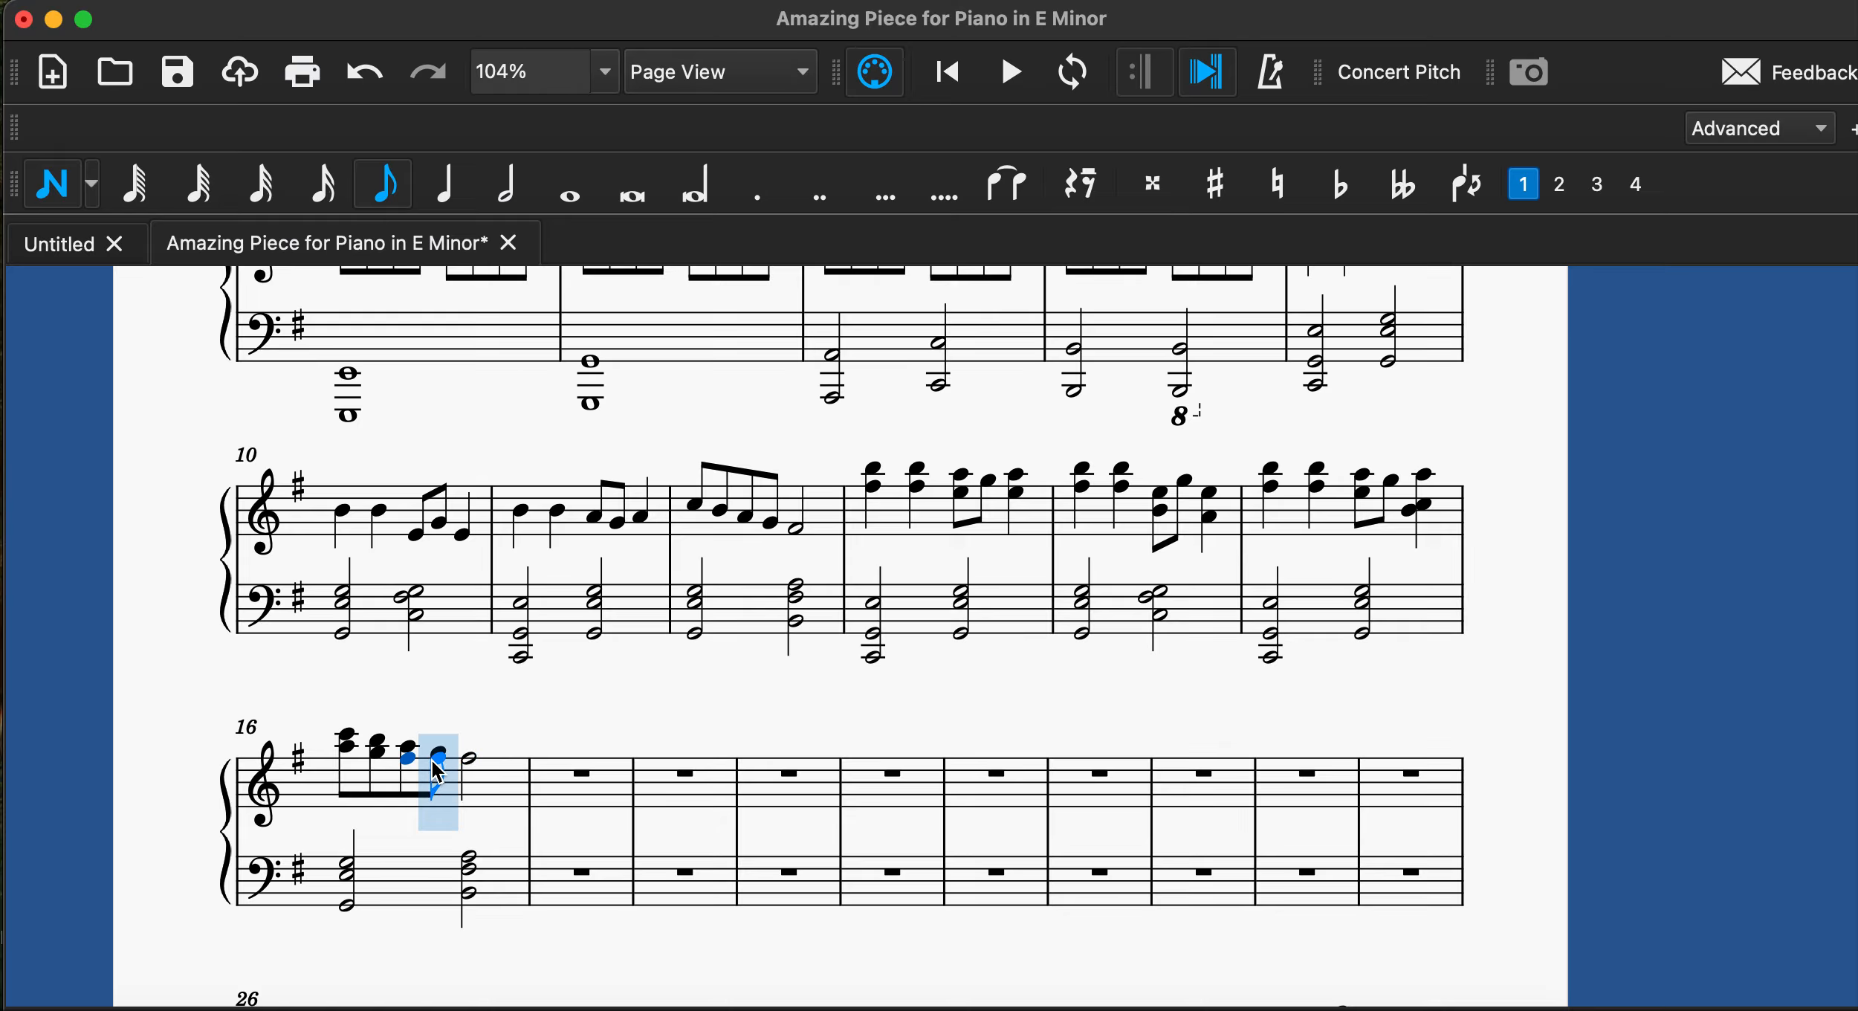
{"action": "left_click", "coordinate": [437, 763]}
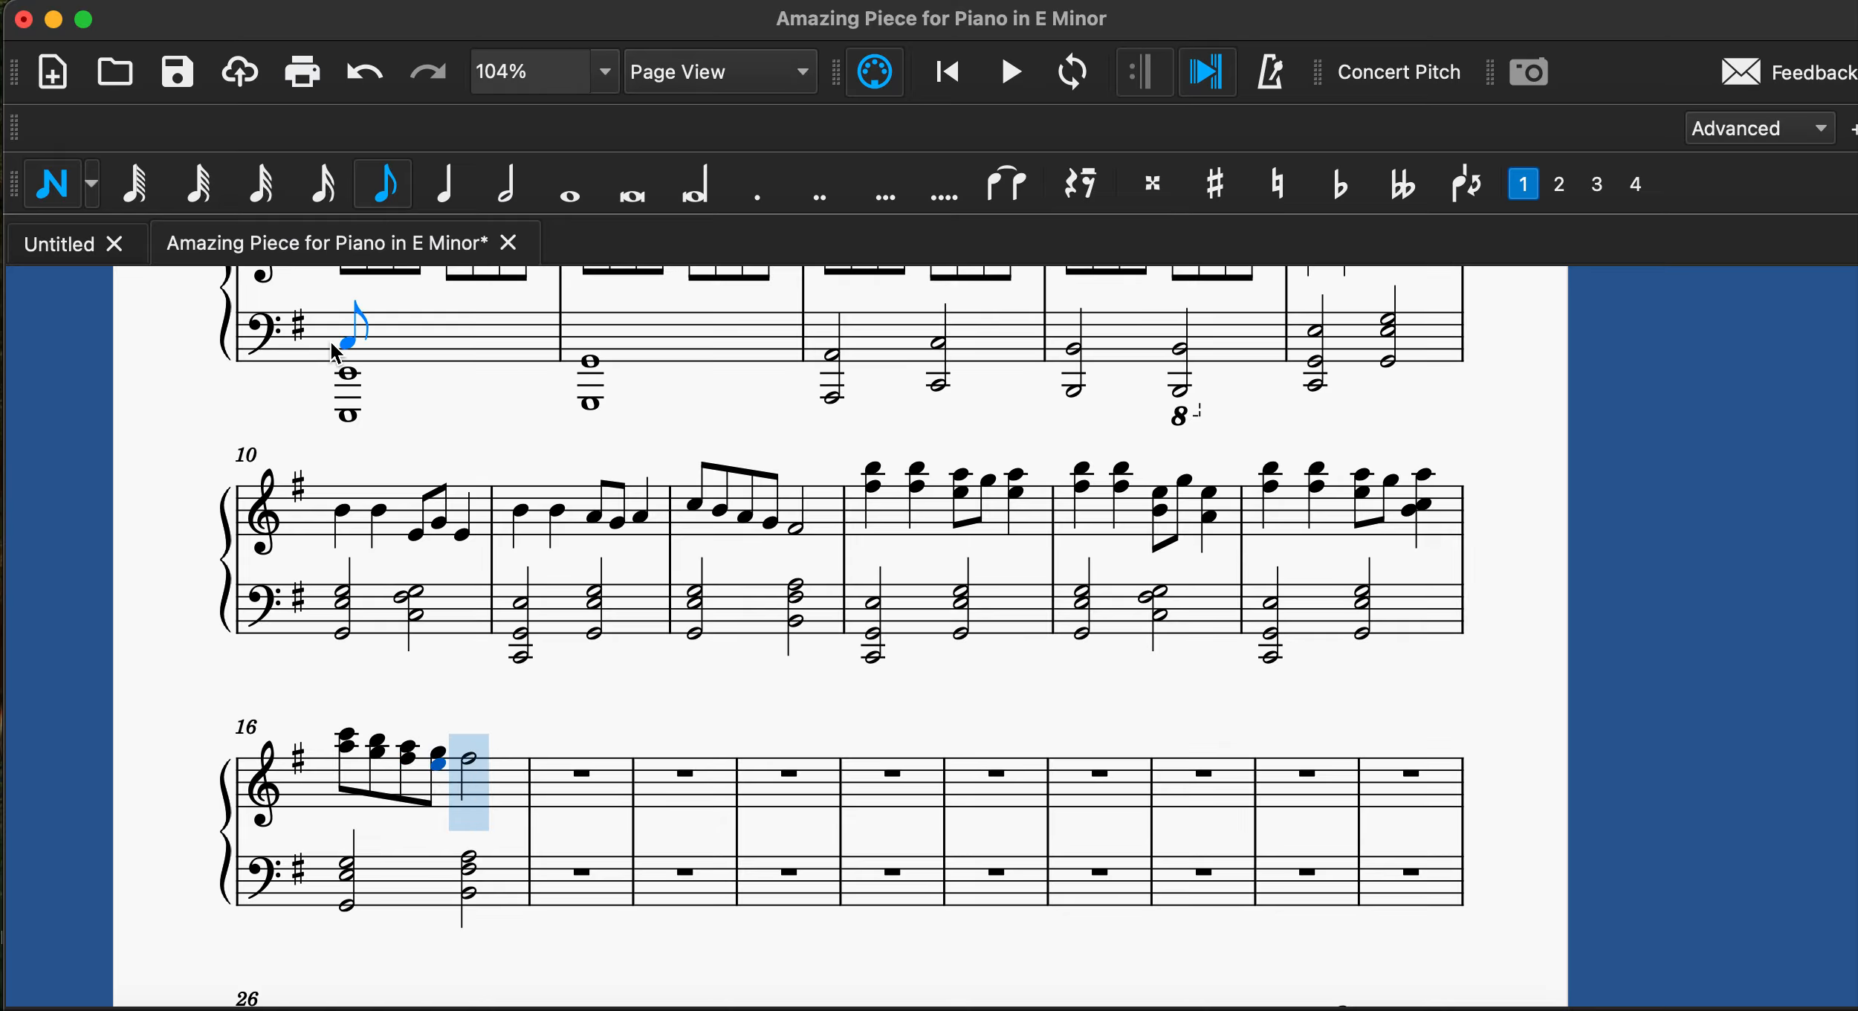
Complete the harmony of treble bar 16 with half notes D#5, B4 and A4 under the final F#5, and leave note input.
{"action": "left_click", "coordinate": [506, 183]}
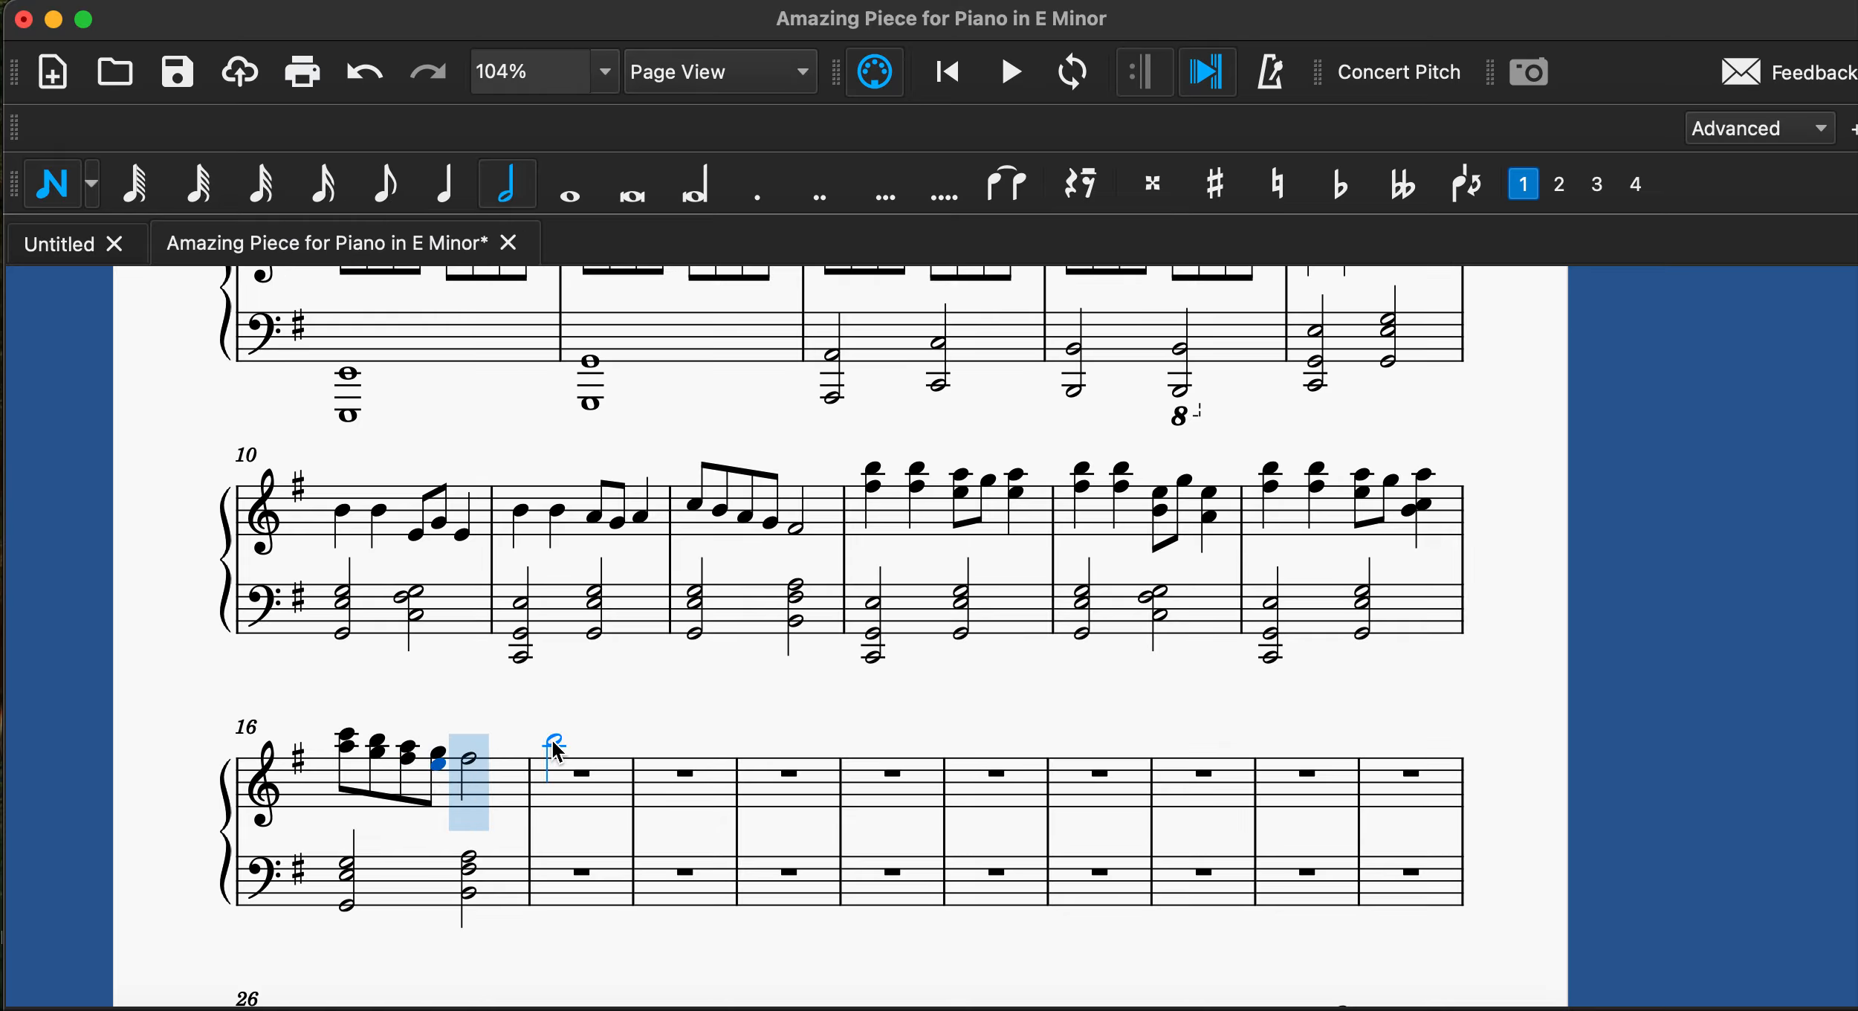
{"action": "left_click", "coordinate": [1215, 183]}
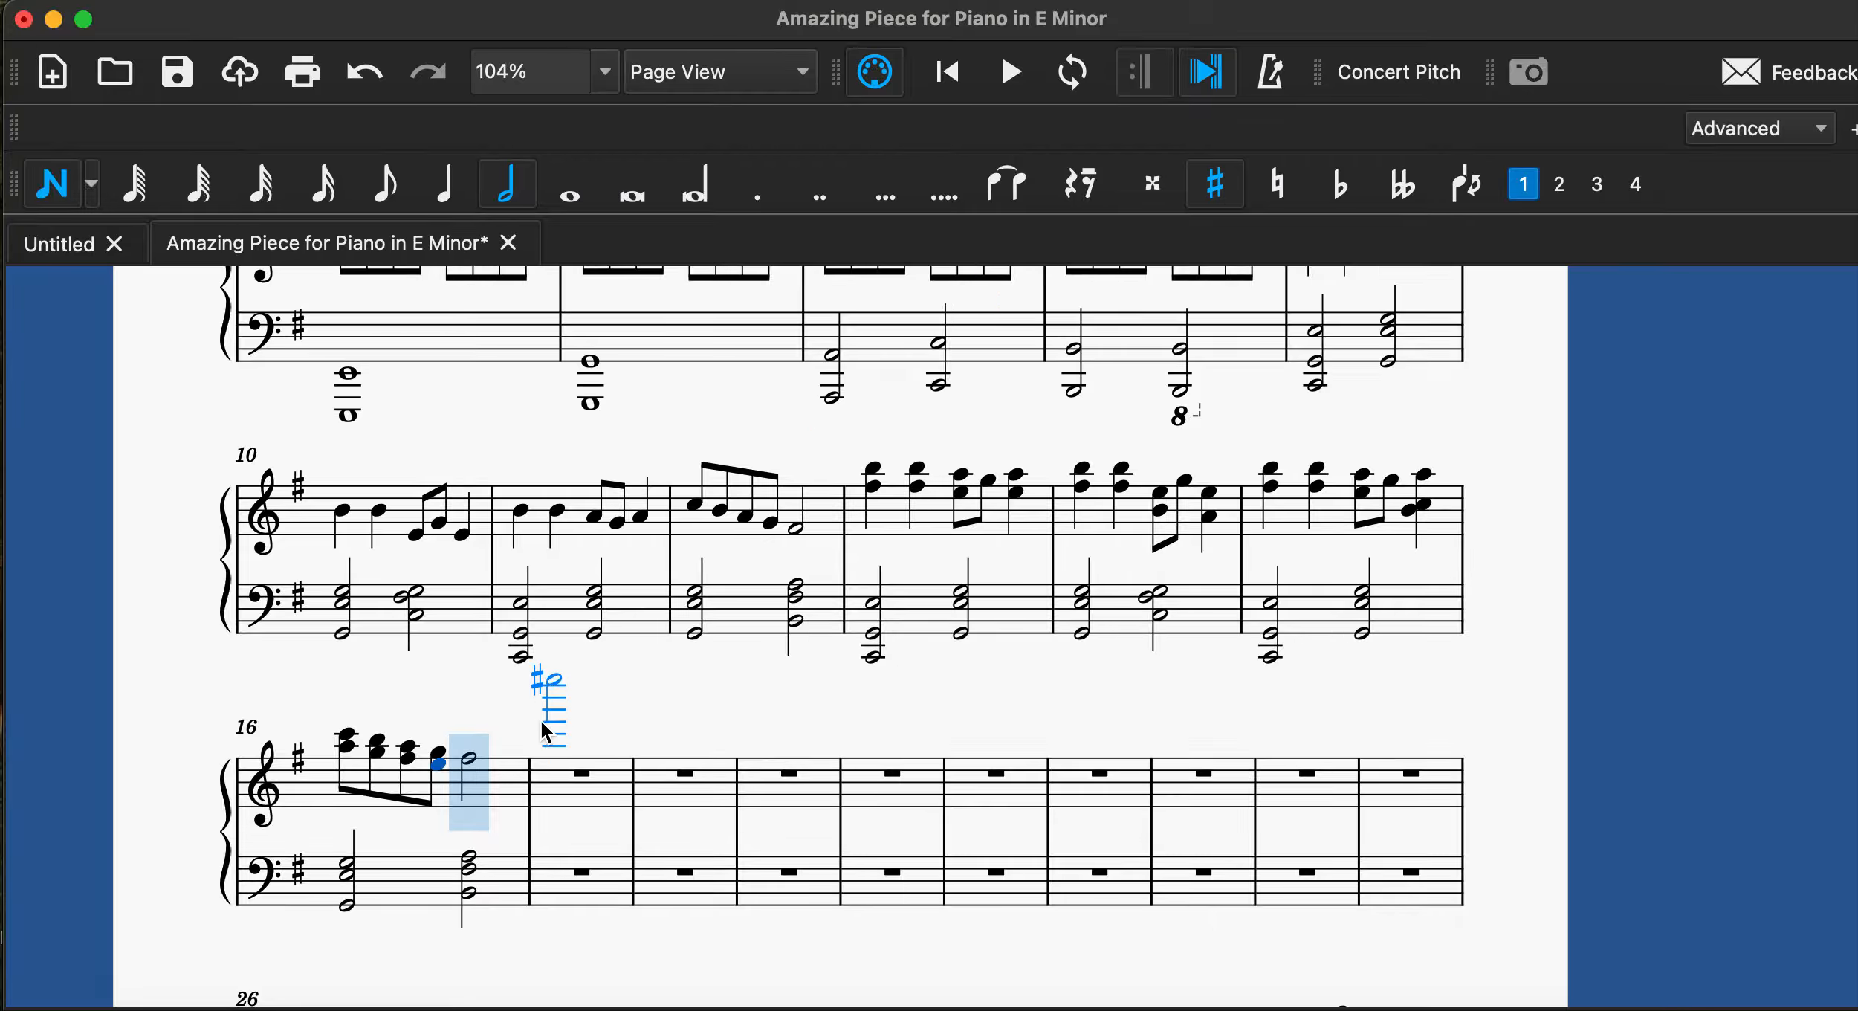
{"action": "left_click", "coordinate": [473, 773]}
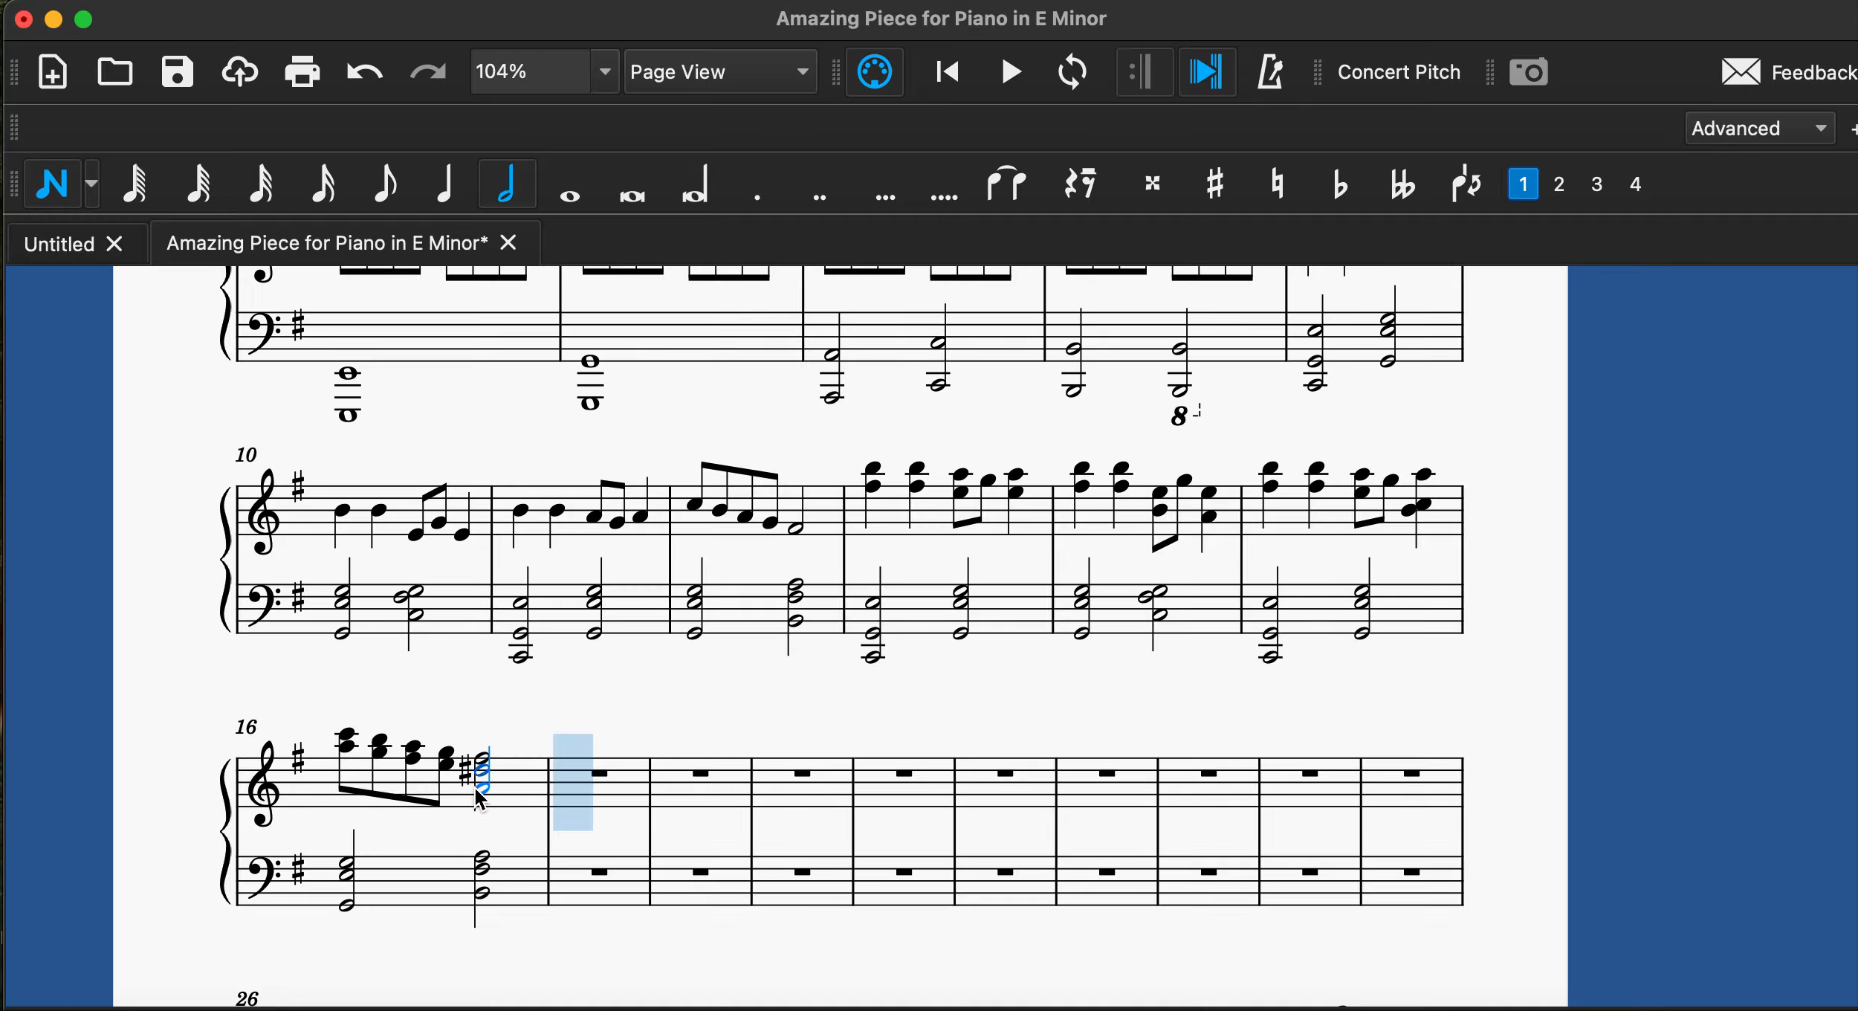
{"action": "left_click", "coordinate": [478, 786]}
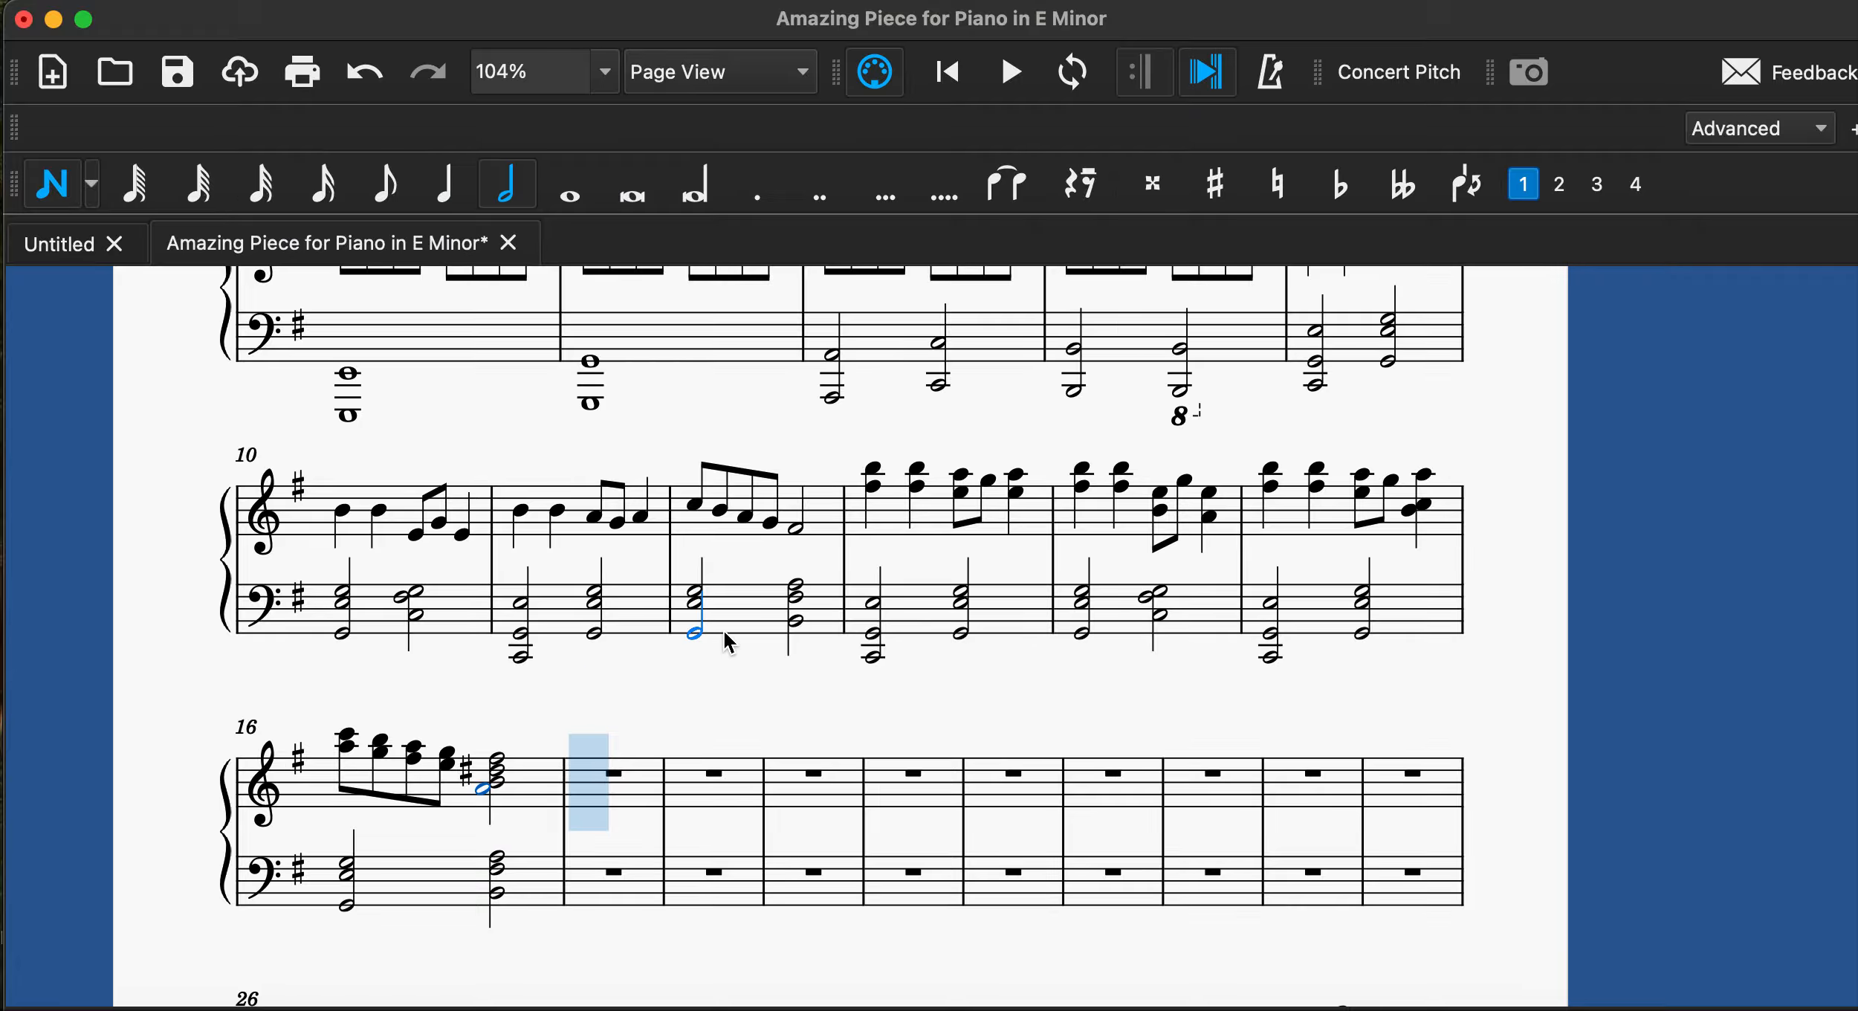
{"action": "key", "text": "Escape"}
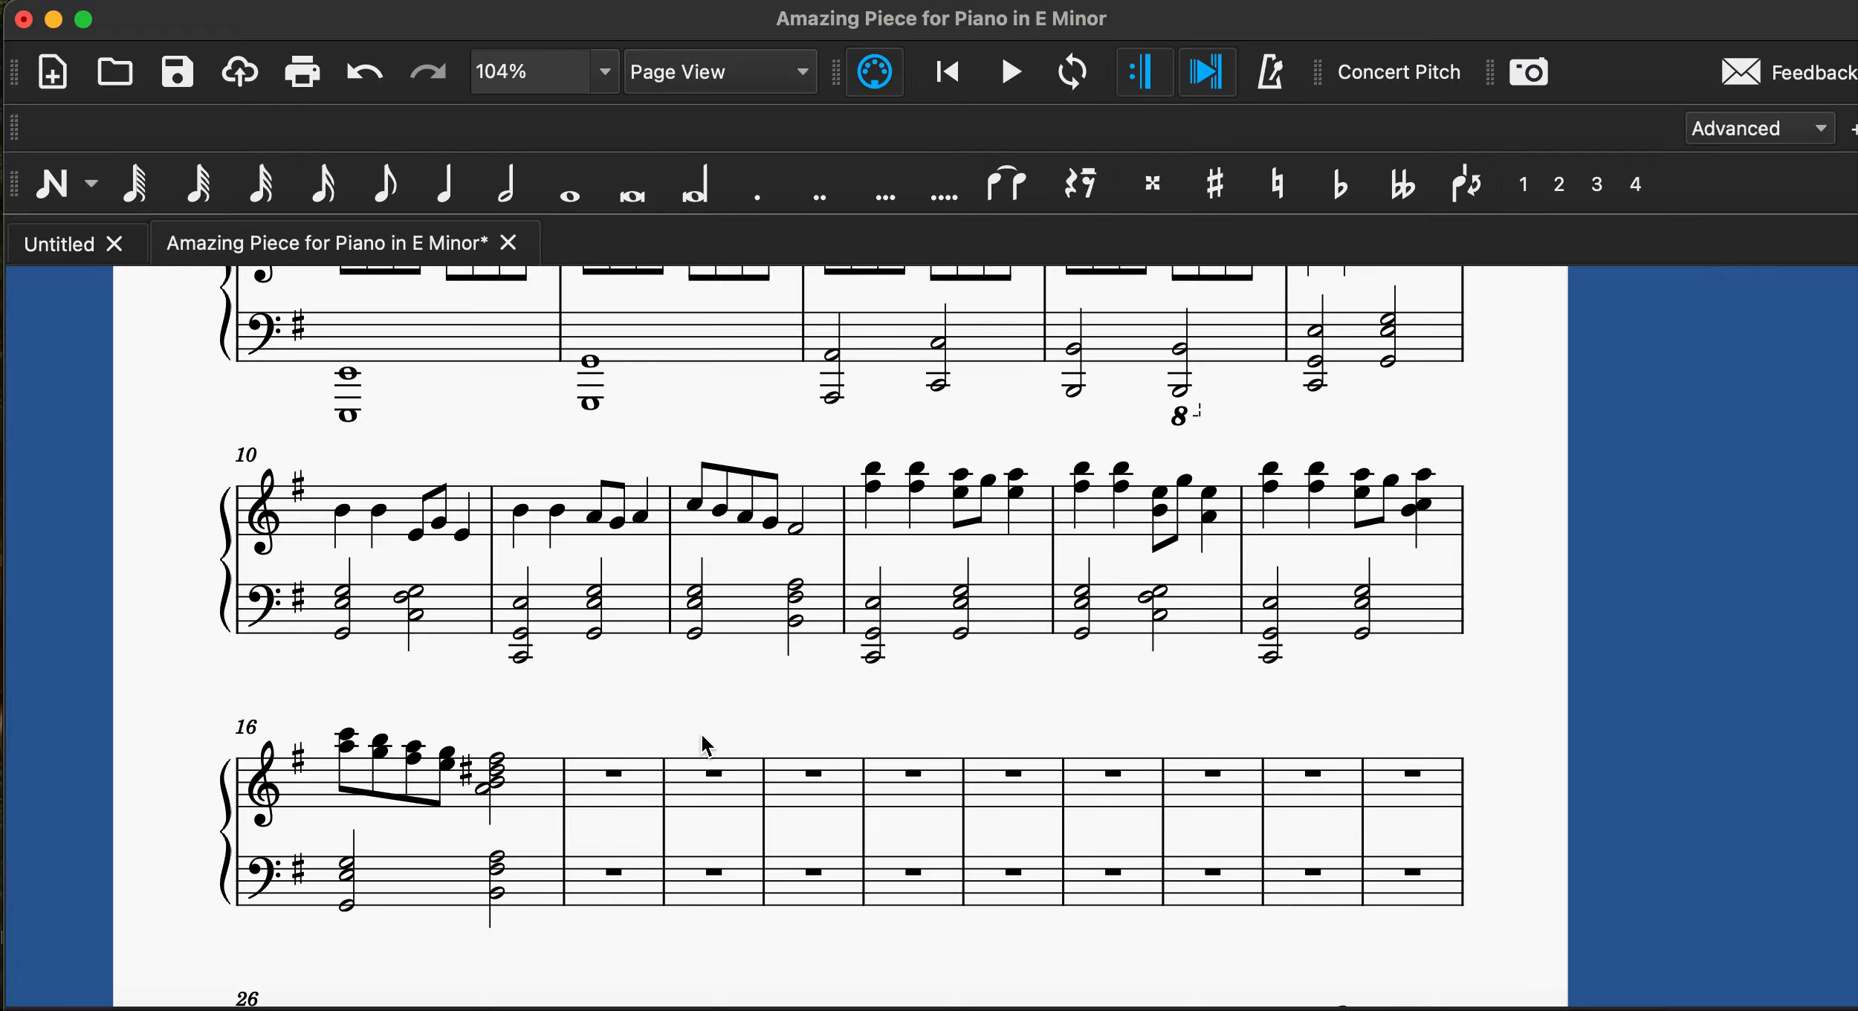
Play back the harmonized passage from bar 13 through the end of bar 16.
{"action": "scroll", "coordinate": [701, 734], "scroll_direction": "up", "scroll_amount": 2}
{"action": "left_click", "coordinate": [881, 582]}
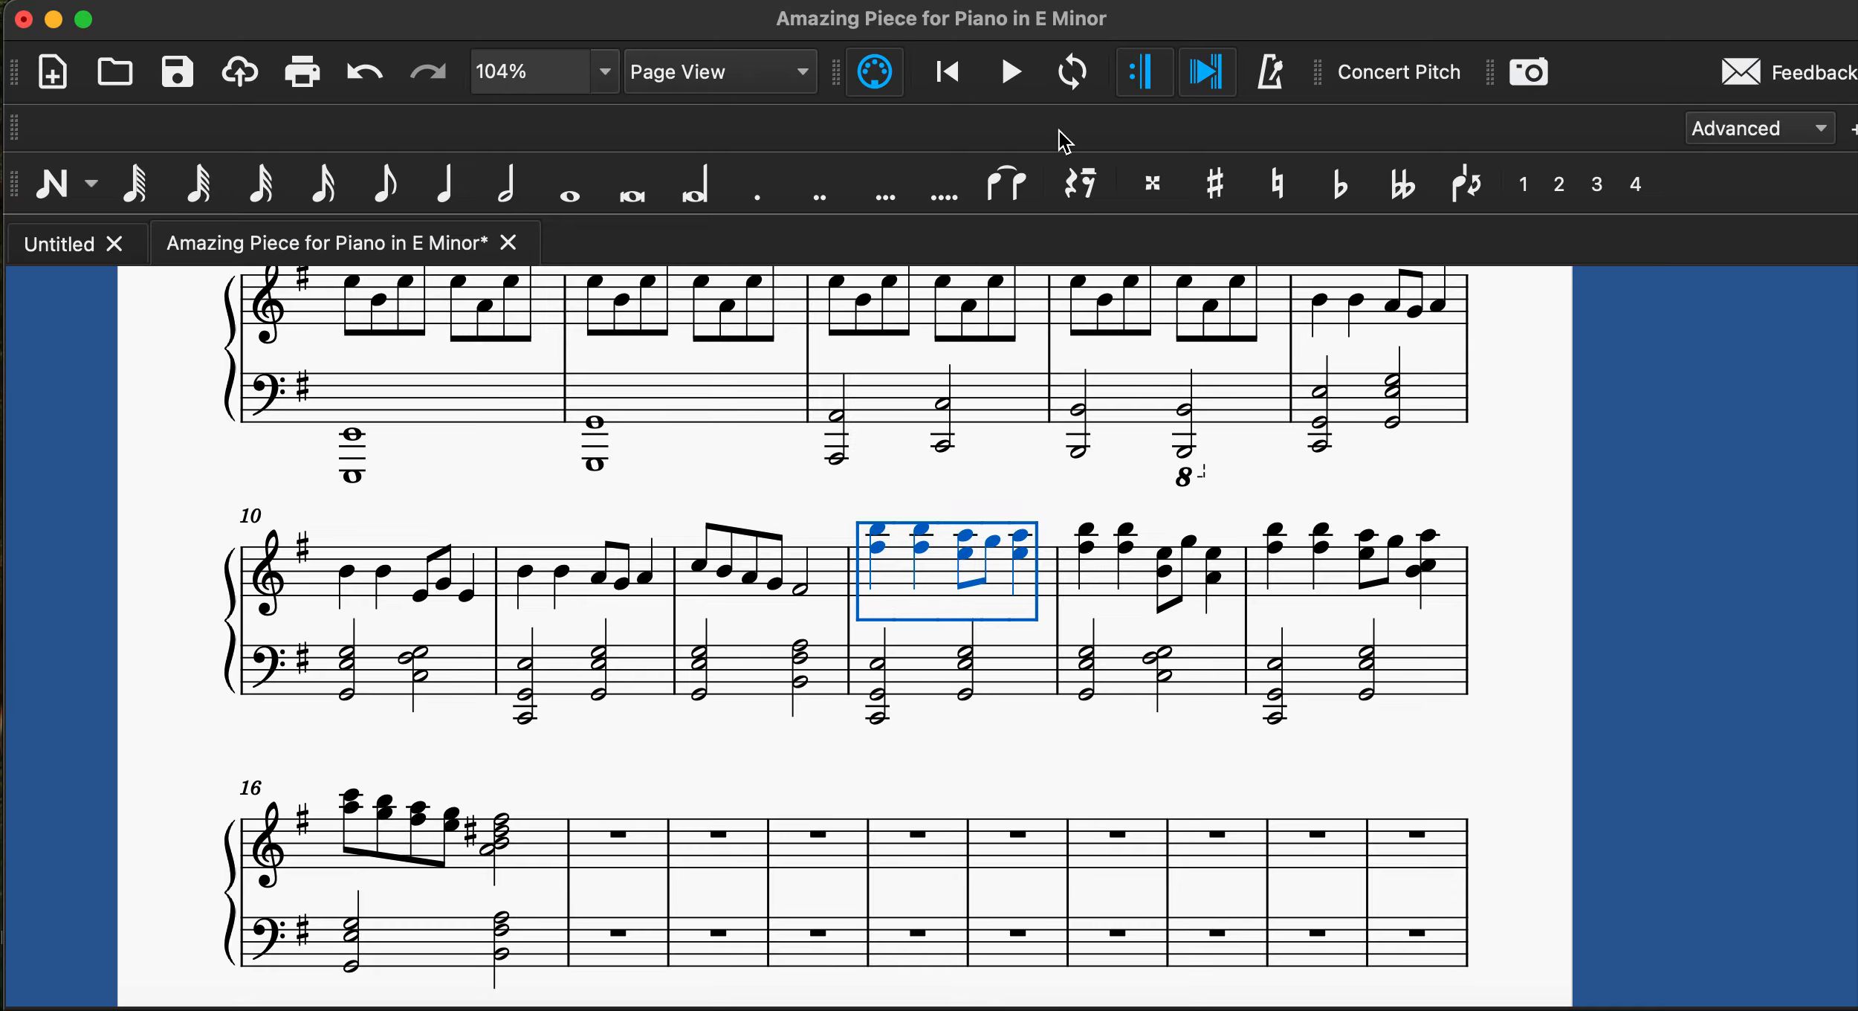
{"action": "left_click", "coordinate": [1012, 73]}
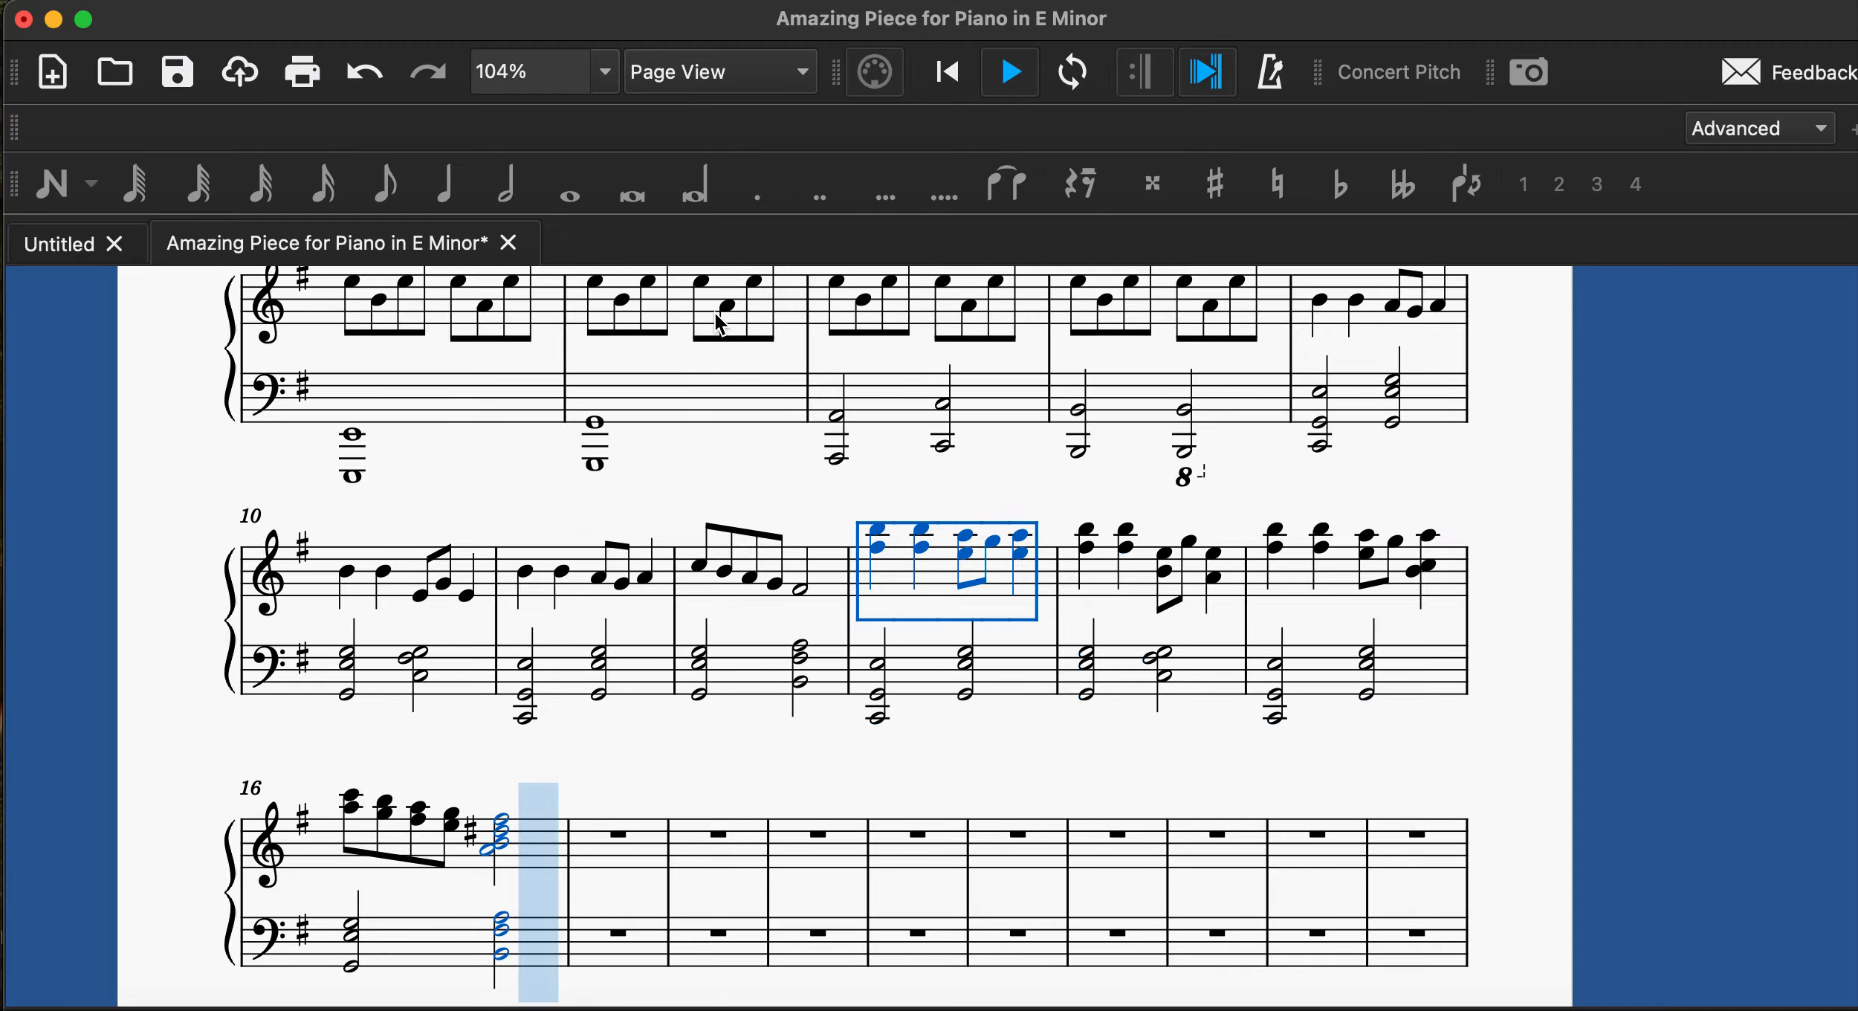
{"action": "left_click", "coordinate": [1013, 72]}
{"action": "left_click", "coordinate": [974, 769]}
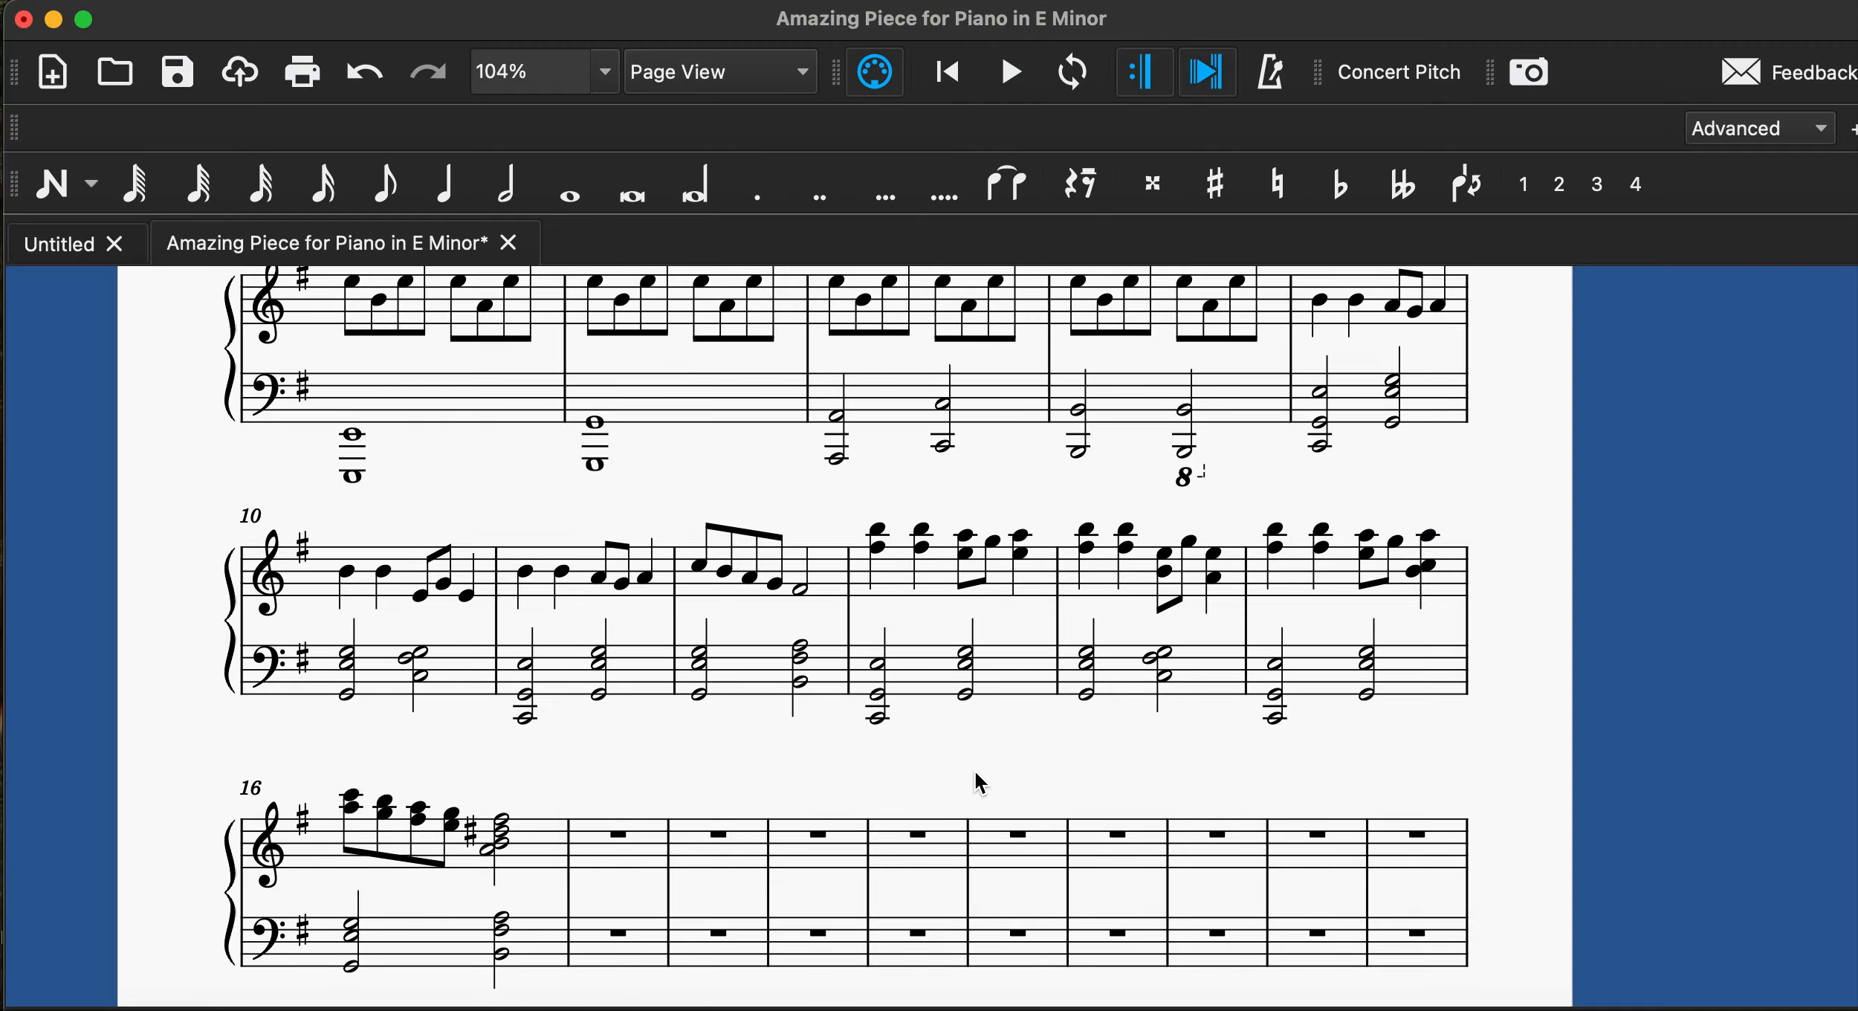
Play back the whole piece from bar 1 through the end of bar 16.
{"action": "scroll", "coordinate": [975, 770], "scroll_direction": "up", "scroll_amount": 5}
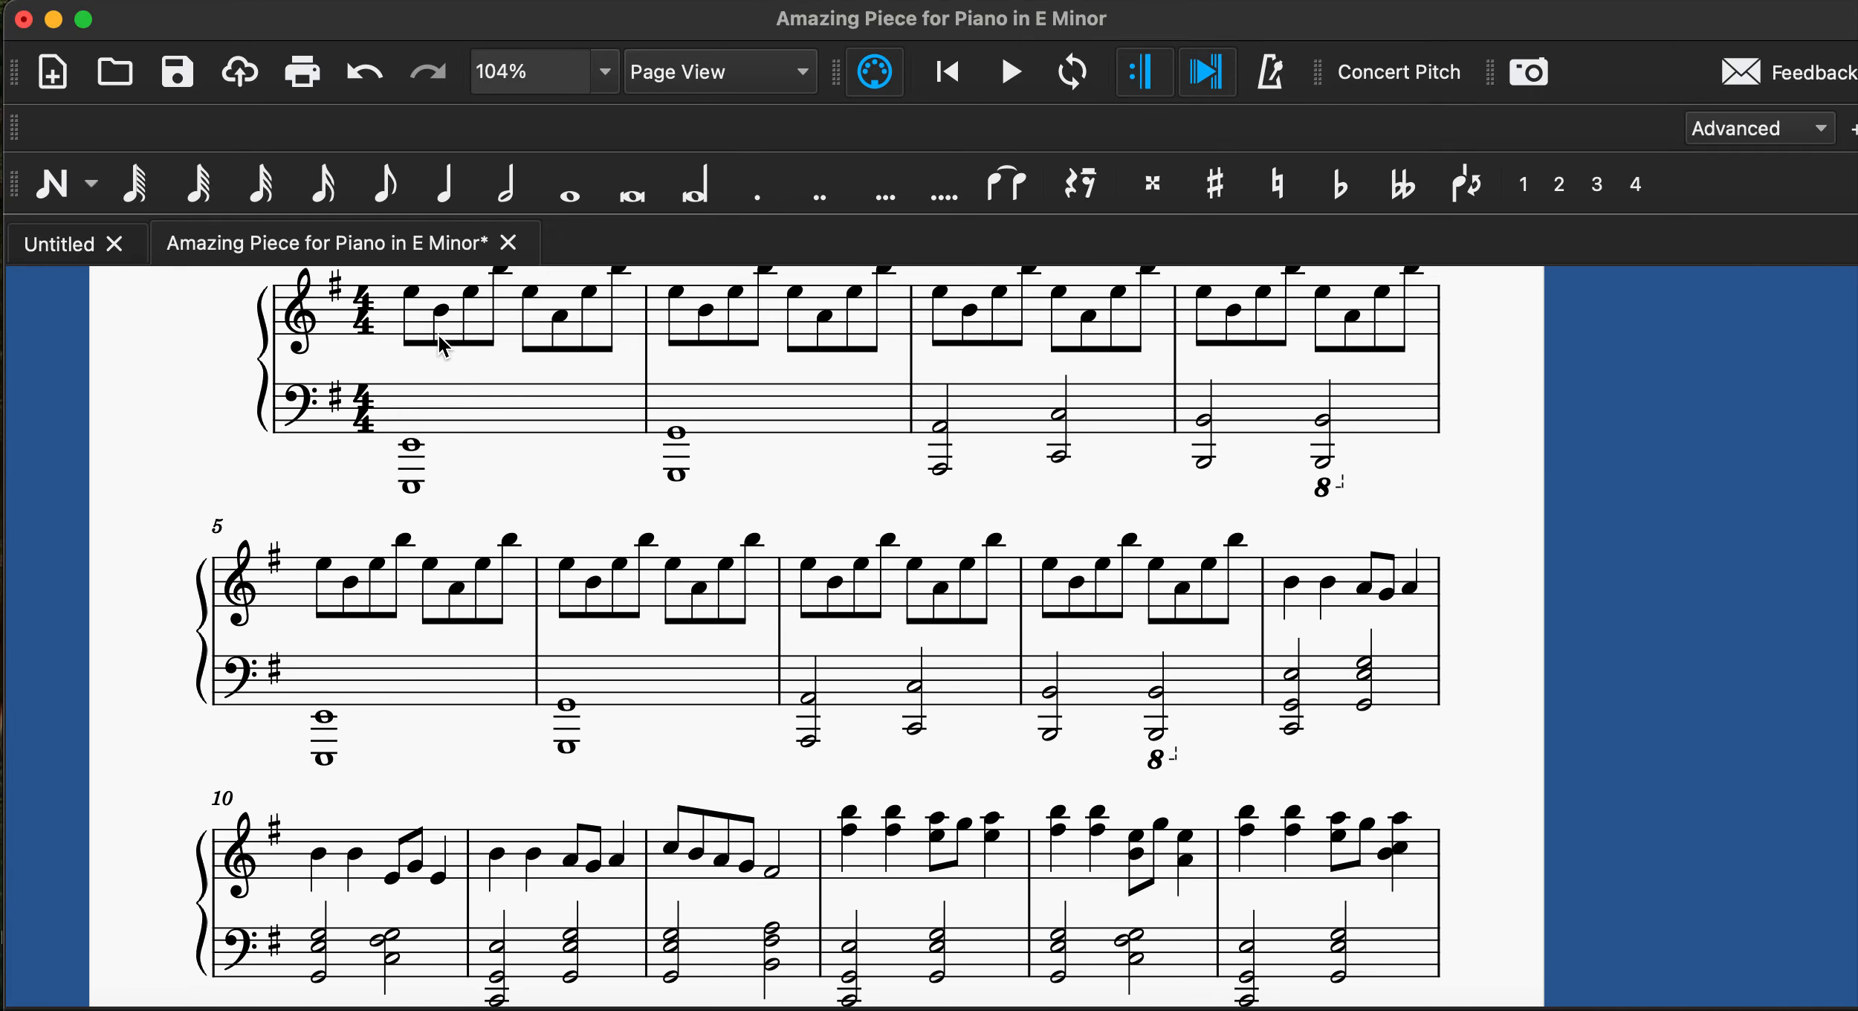
{"action": "left_click", "coordinate": [394, 291]}
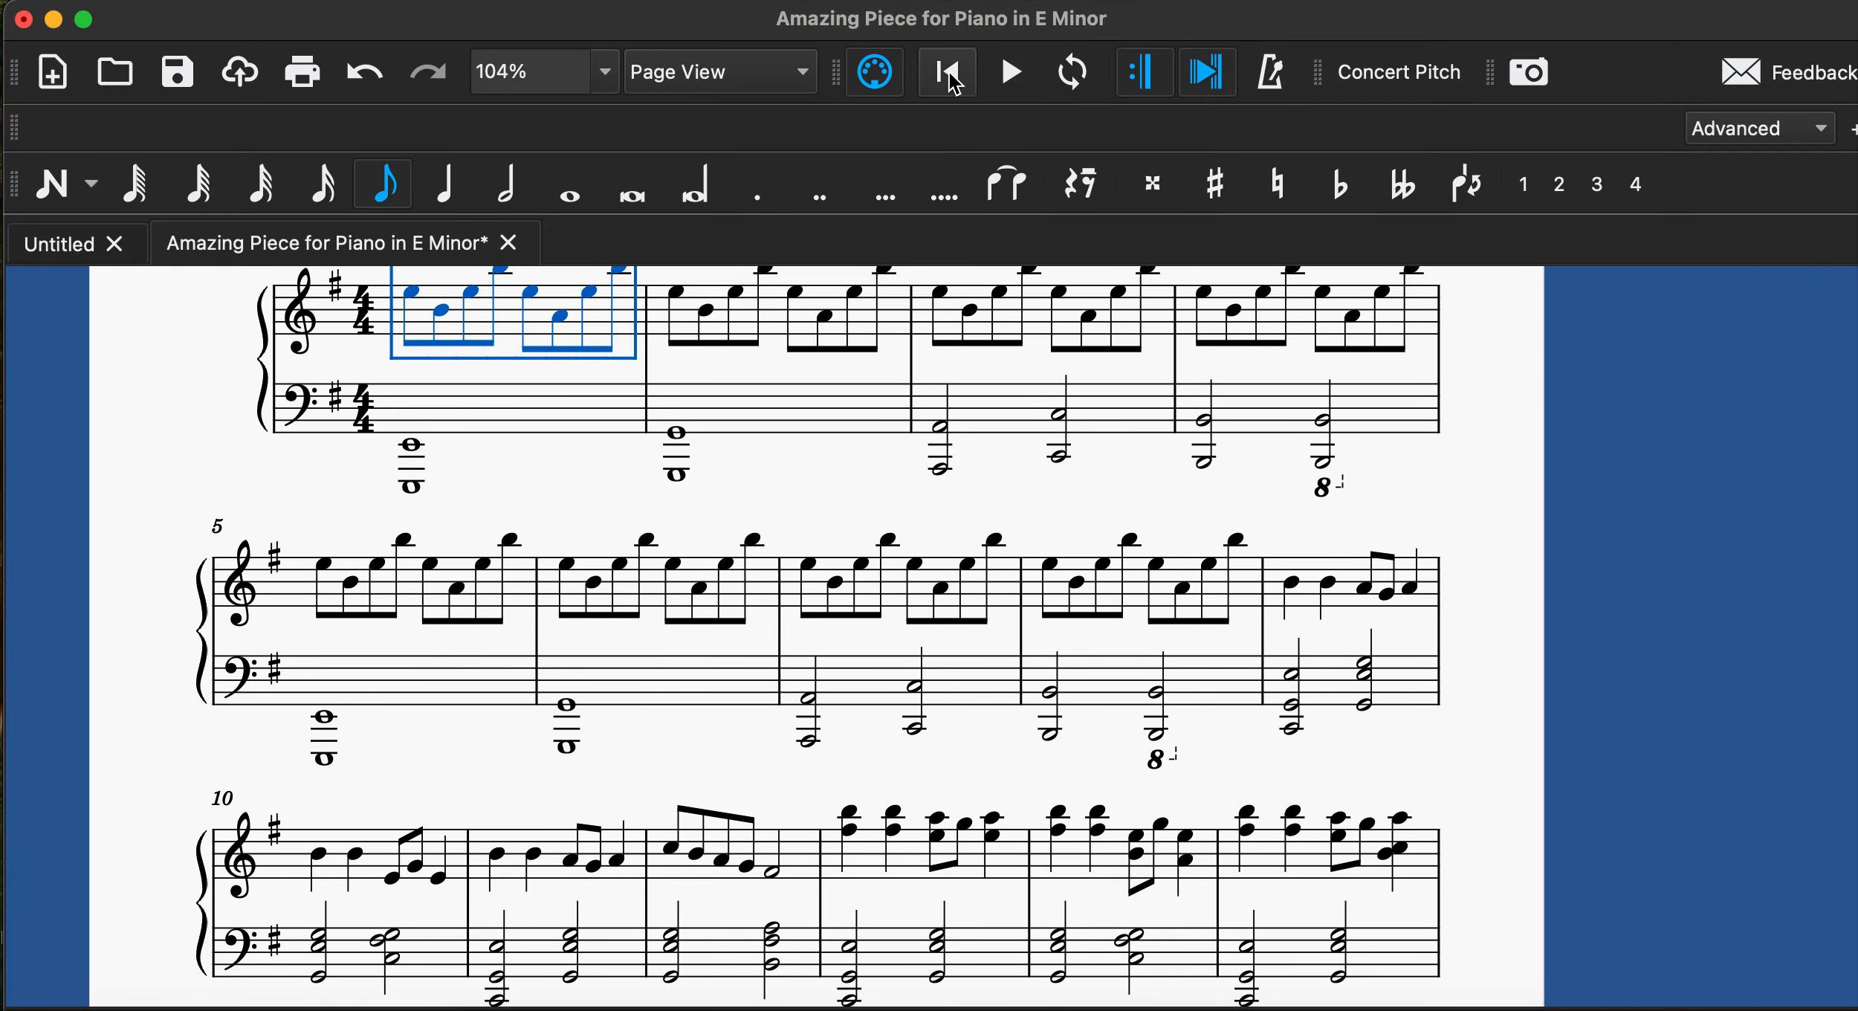
{"action": "left_click", "coordinate": [1012, 72]}
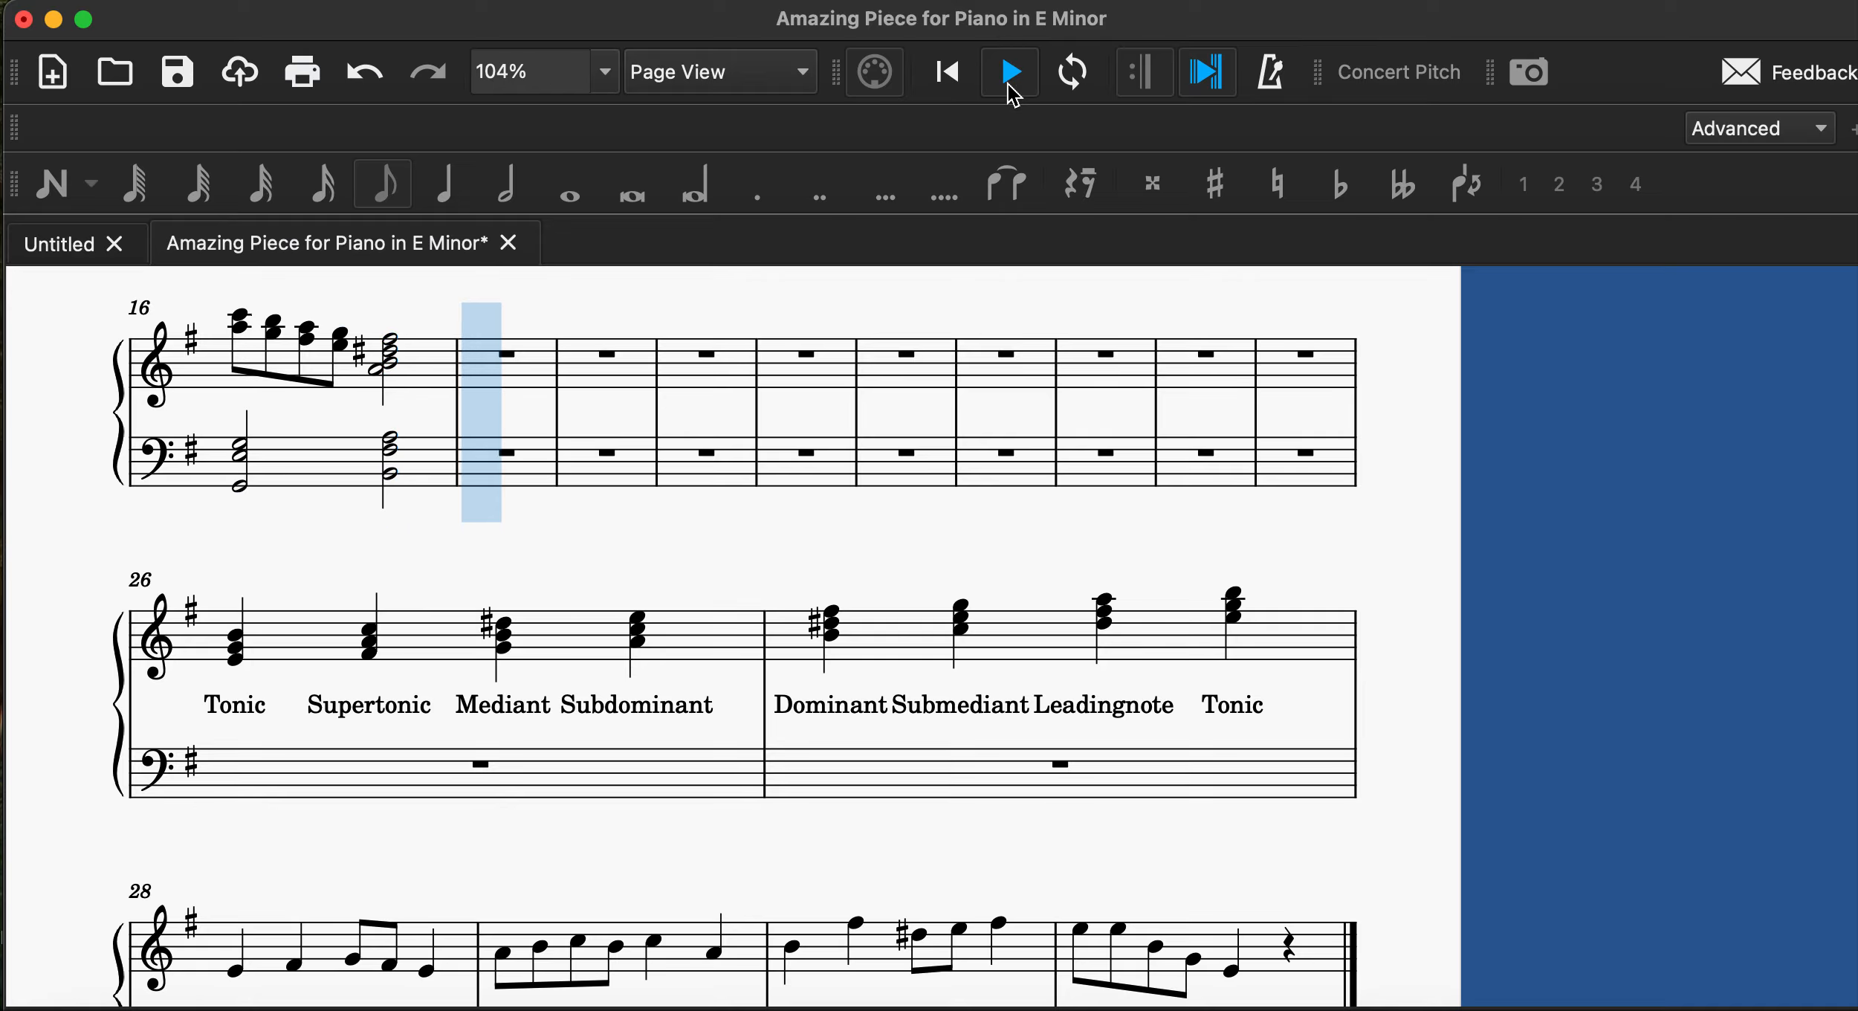
{"action": "left_click", "coordinate": [1010, 75]}
{"action": "scroll", "coordinate": [1023, 552], "scroll_direction": "left", "scroll_amount": 2}
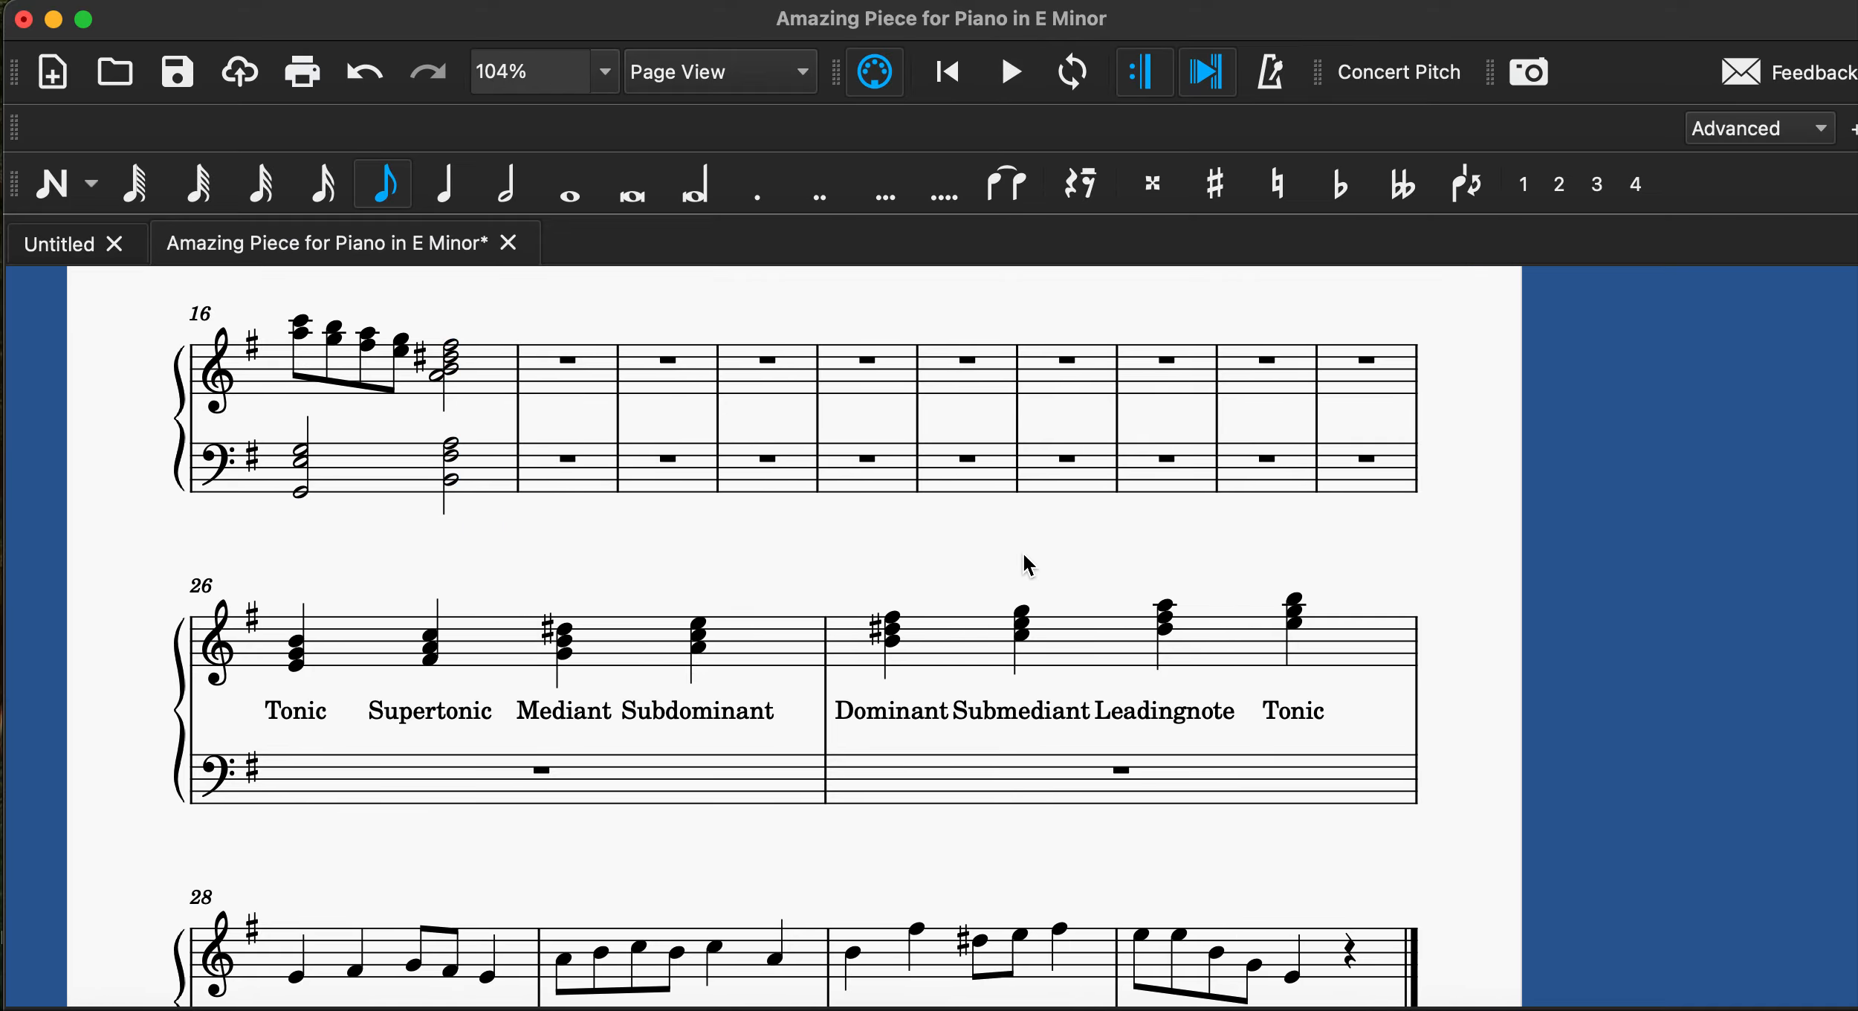
Review bars 1 to 16, comparing the opening arpeggios, the bar 9–12 melody and its harmonized repeat.
{"action": "scroll", "coordinate": [973, 551], "scroll_direction": "up", "scroll_amount": 10}
{"action": "scroll", "coordinate": [974, 552], "scroll_direction": "left", "scroll_amount": 3}
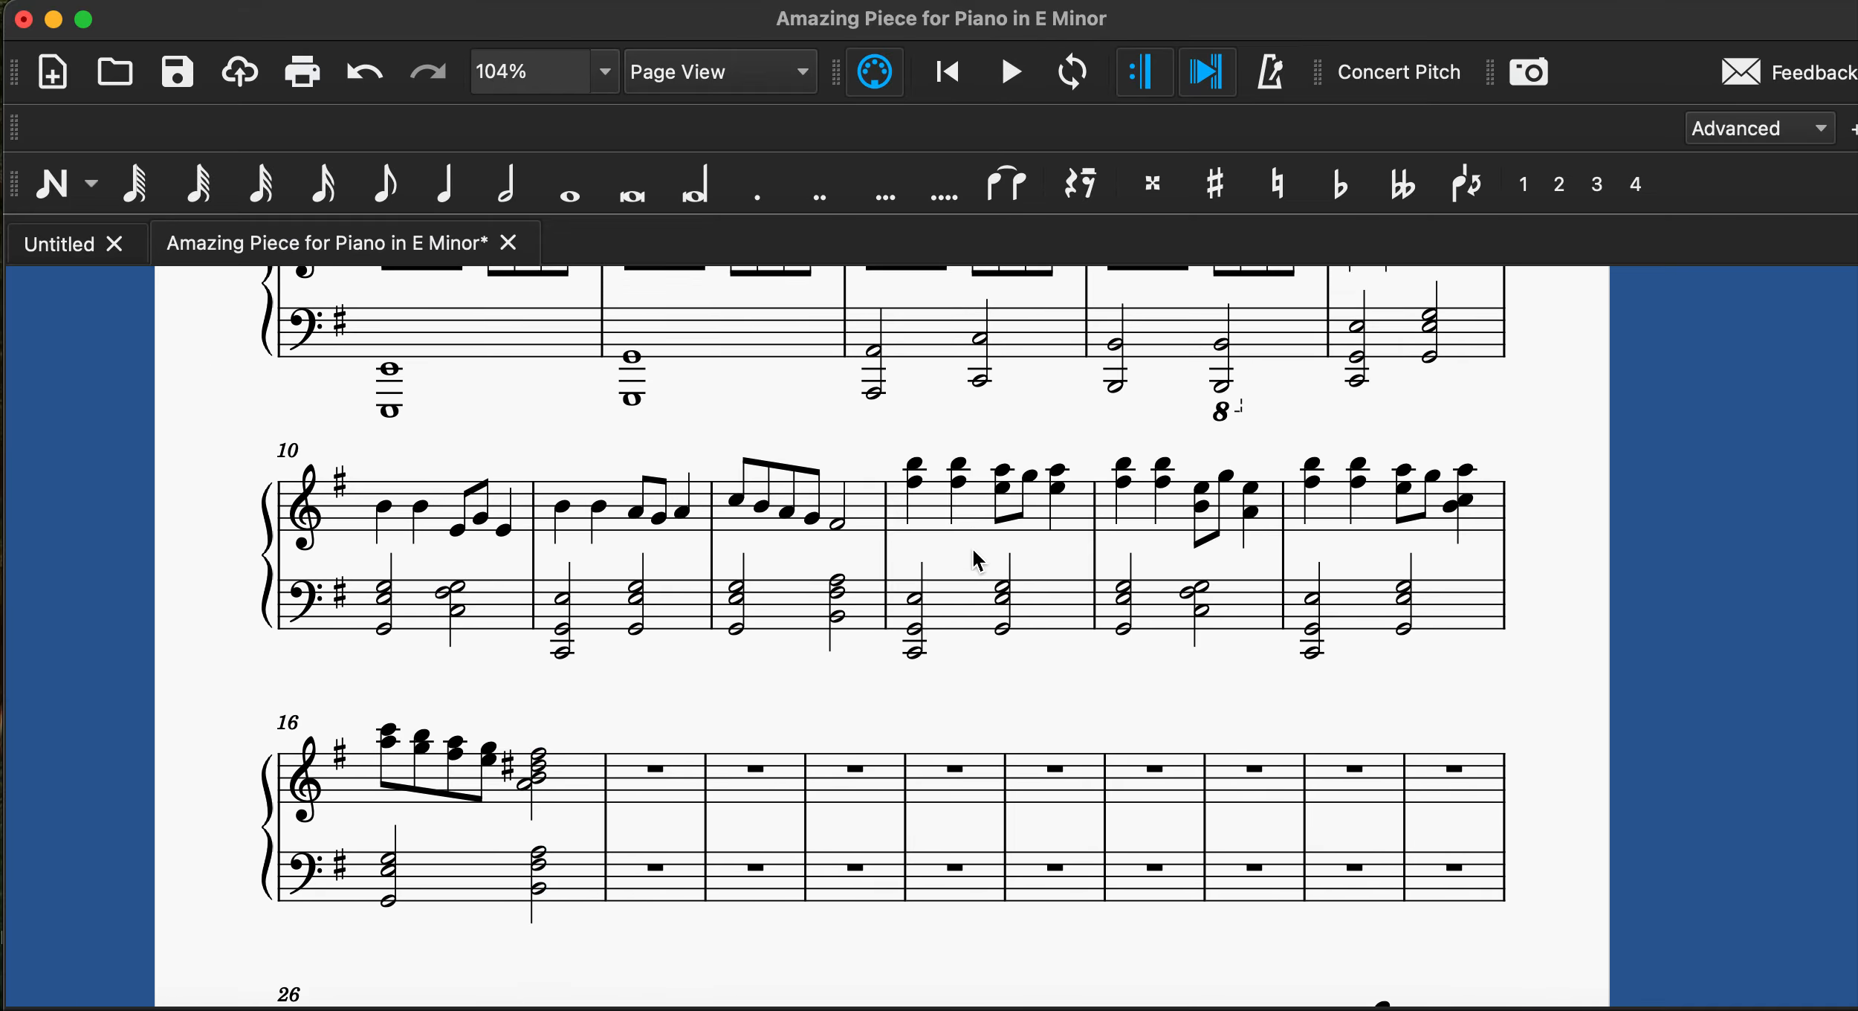
{"action": "scroll", "coordinate": [974, 552], "scroll_direction": "up", "scroll_amount": 10}
{"action": "scroll", "coordinate": [974, 551], "scroll_direction": "left", "scroll_amount": 2}
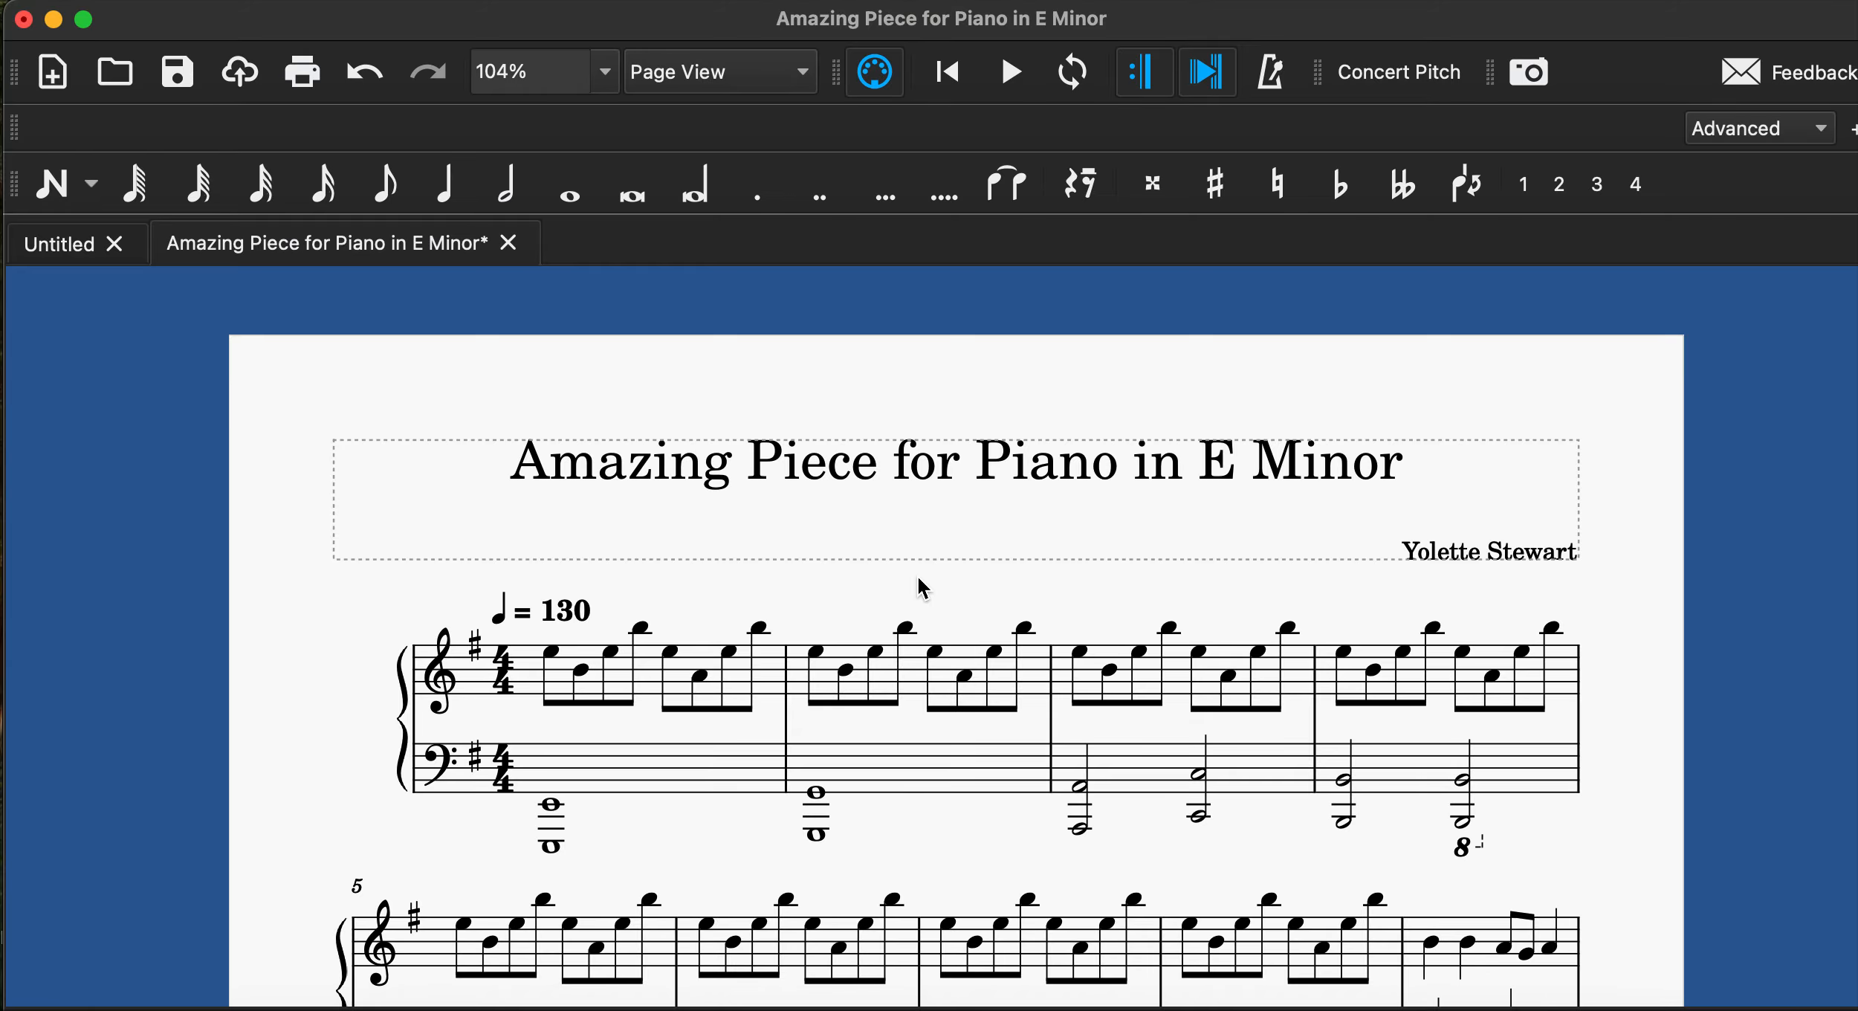
{"action": "scroll", "coordinate": [922, 587], "scroll_direction": "down", "scroll_amount": 6}
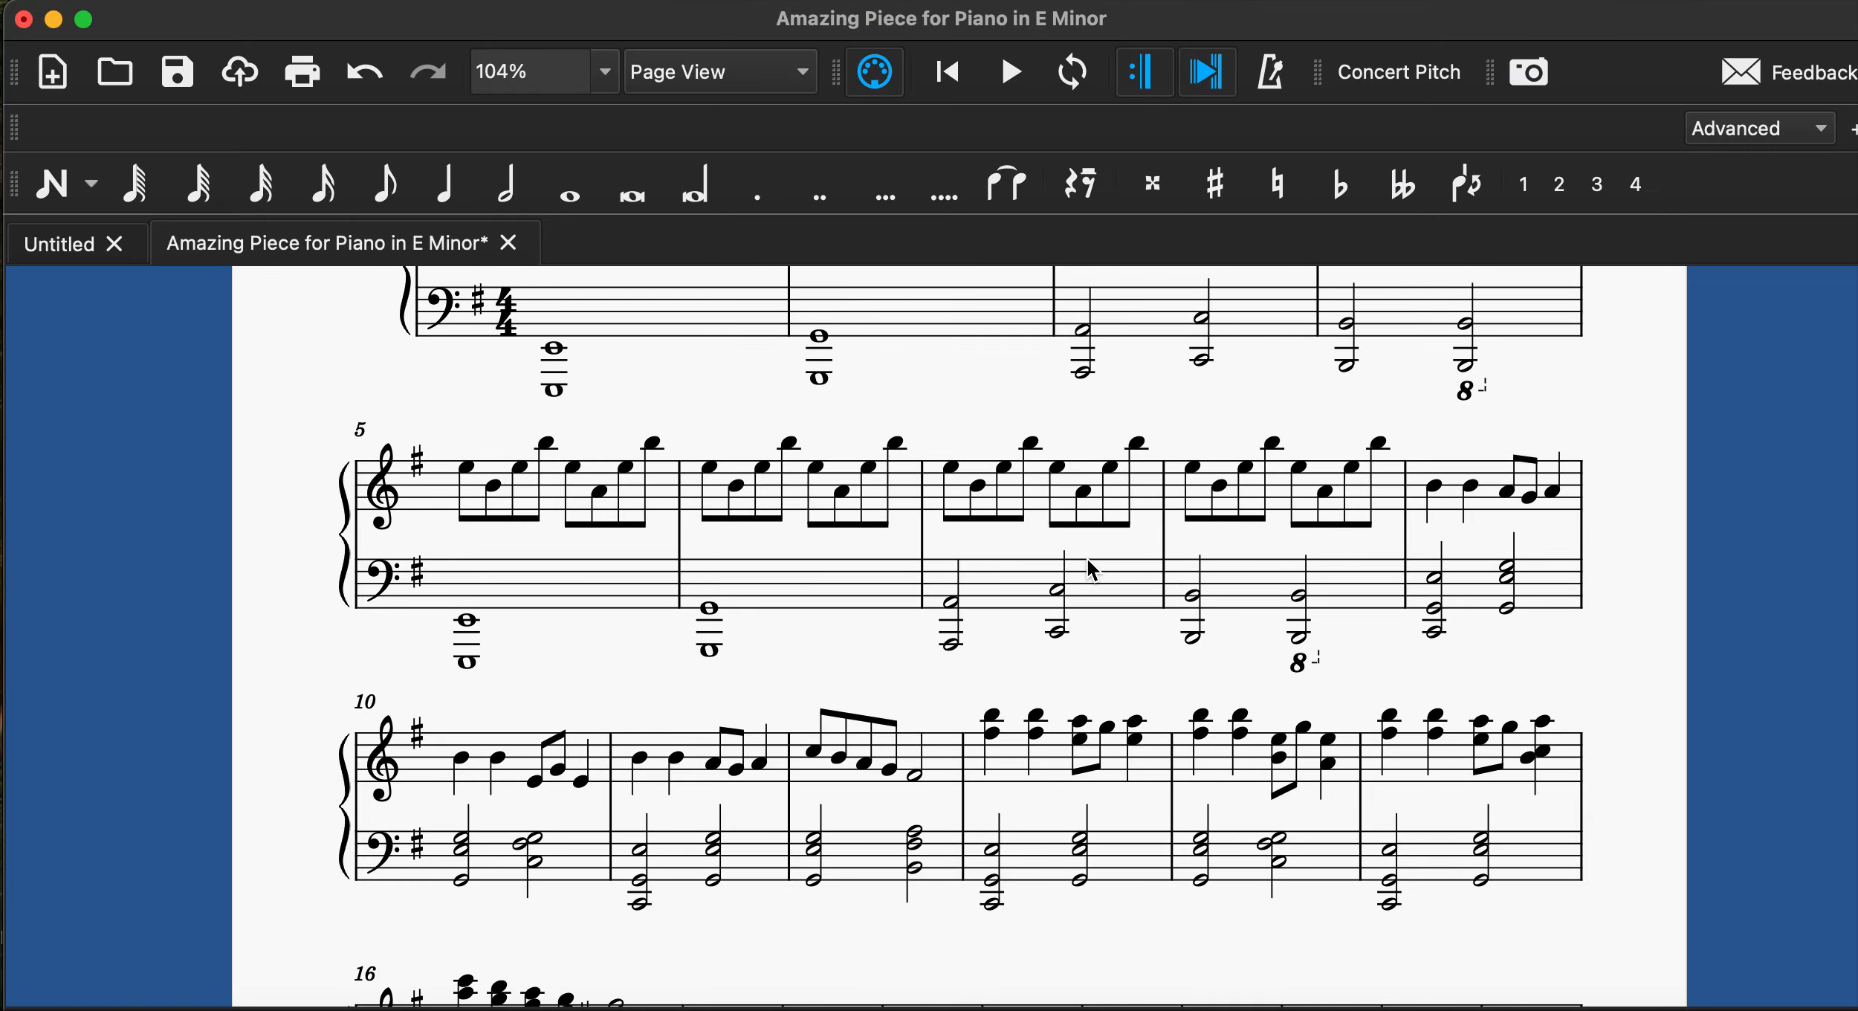
{"action": "scroll", "coordinate": [1301, 491], "scroll_direction": "up", "scroll_amount": 3}
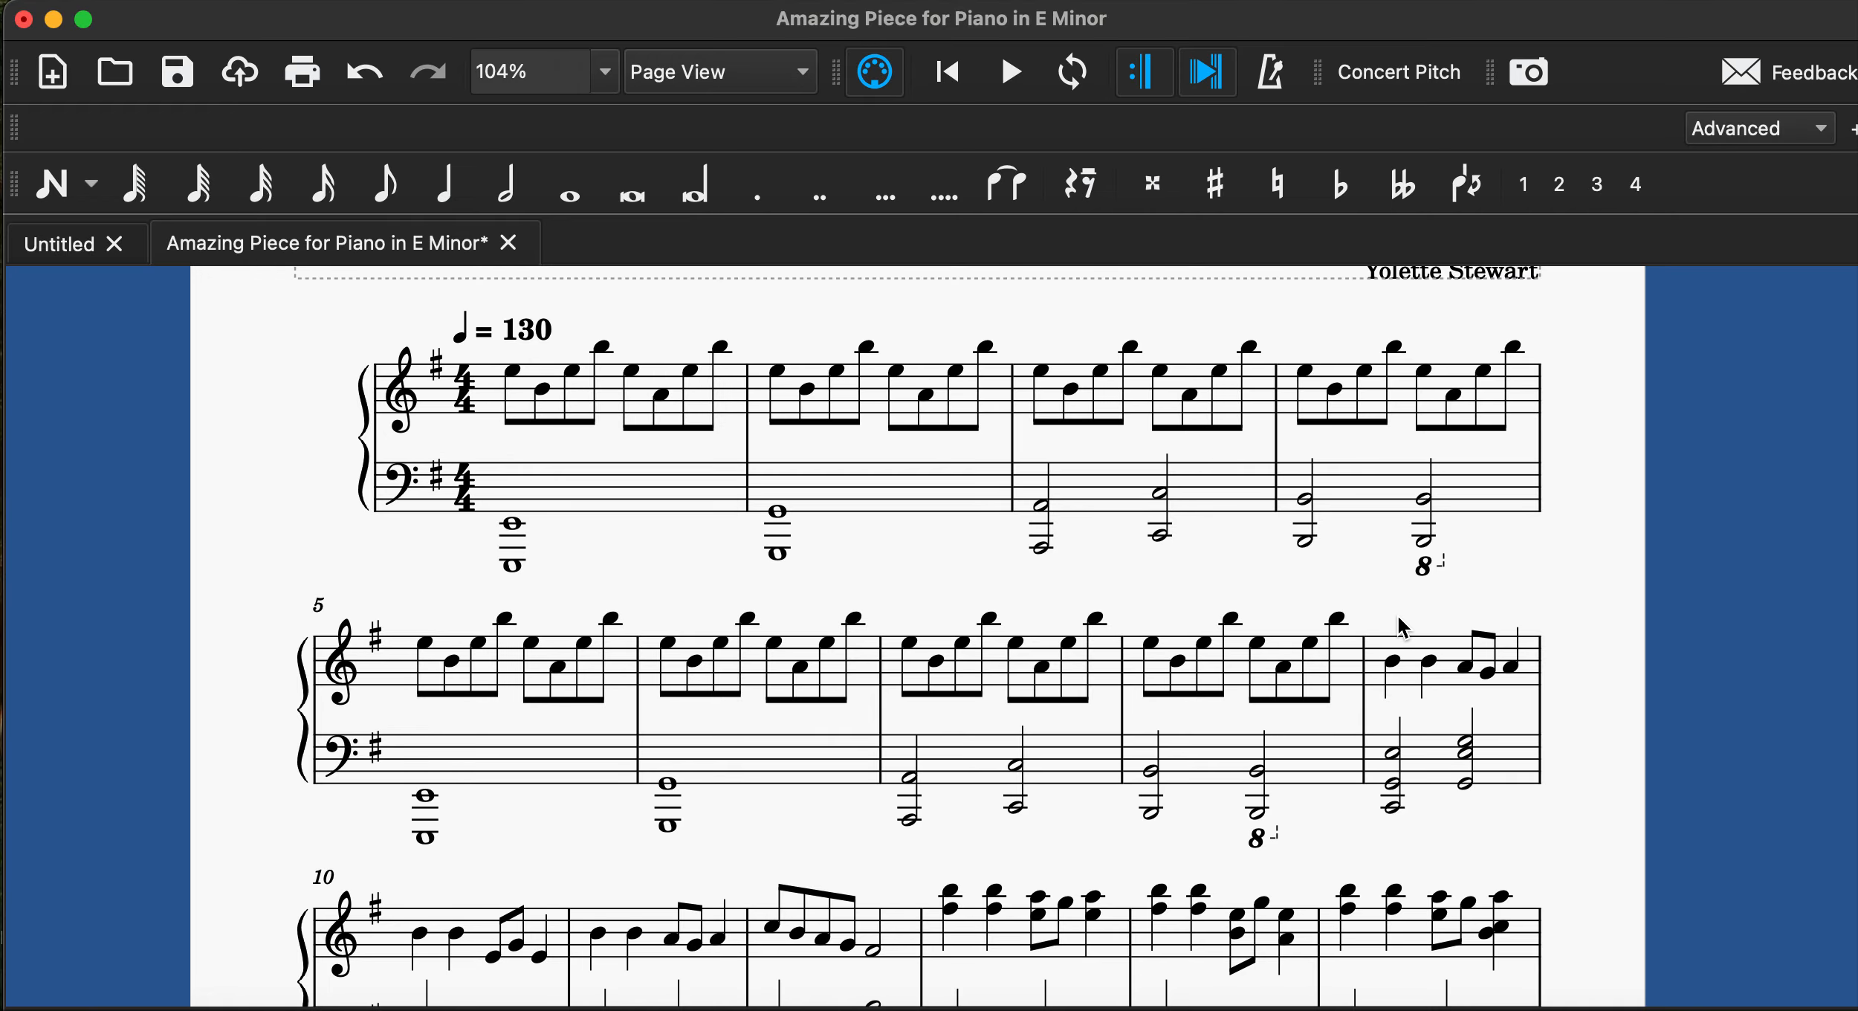
{"action": "scroll", "coordinate": [1345, 771], "scroll_direction": "down", "scroll_amount": 3}
{"action": "scroll", "coordinate": [1345, 771], "scroll_direction": "down", "scroll_amount": 1}
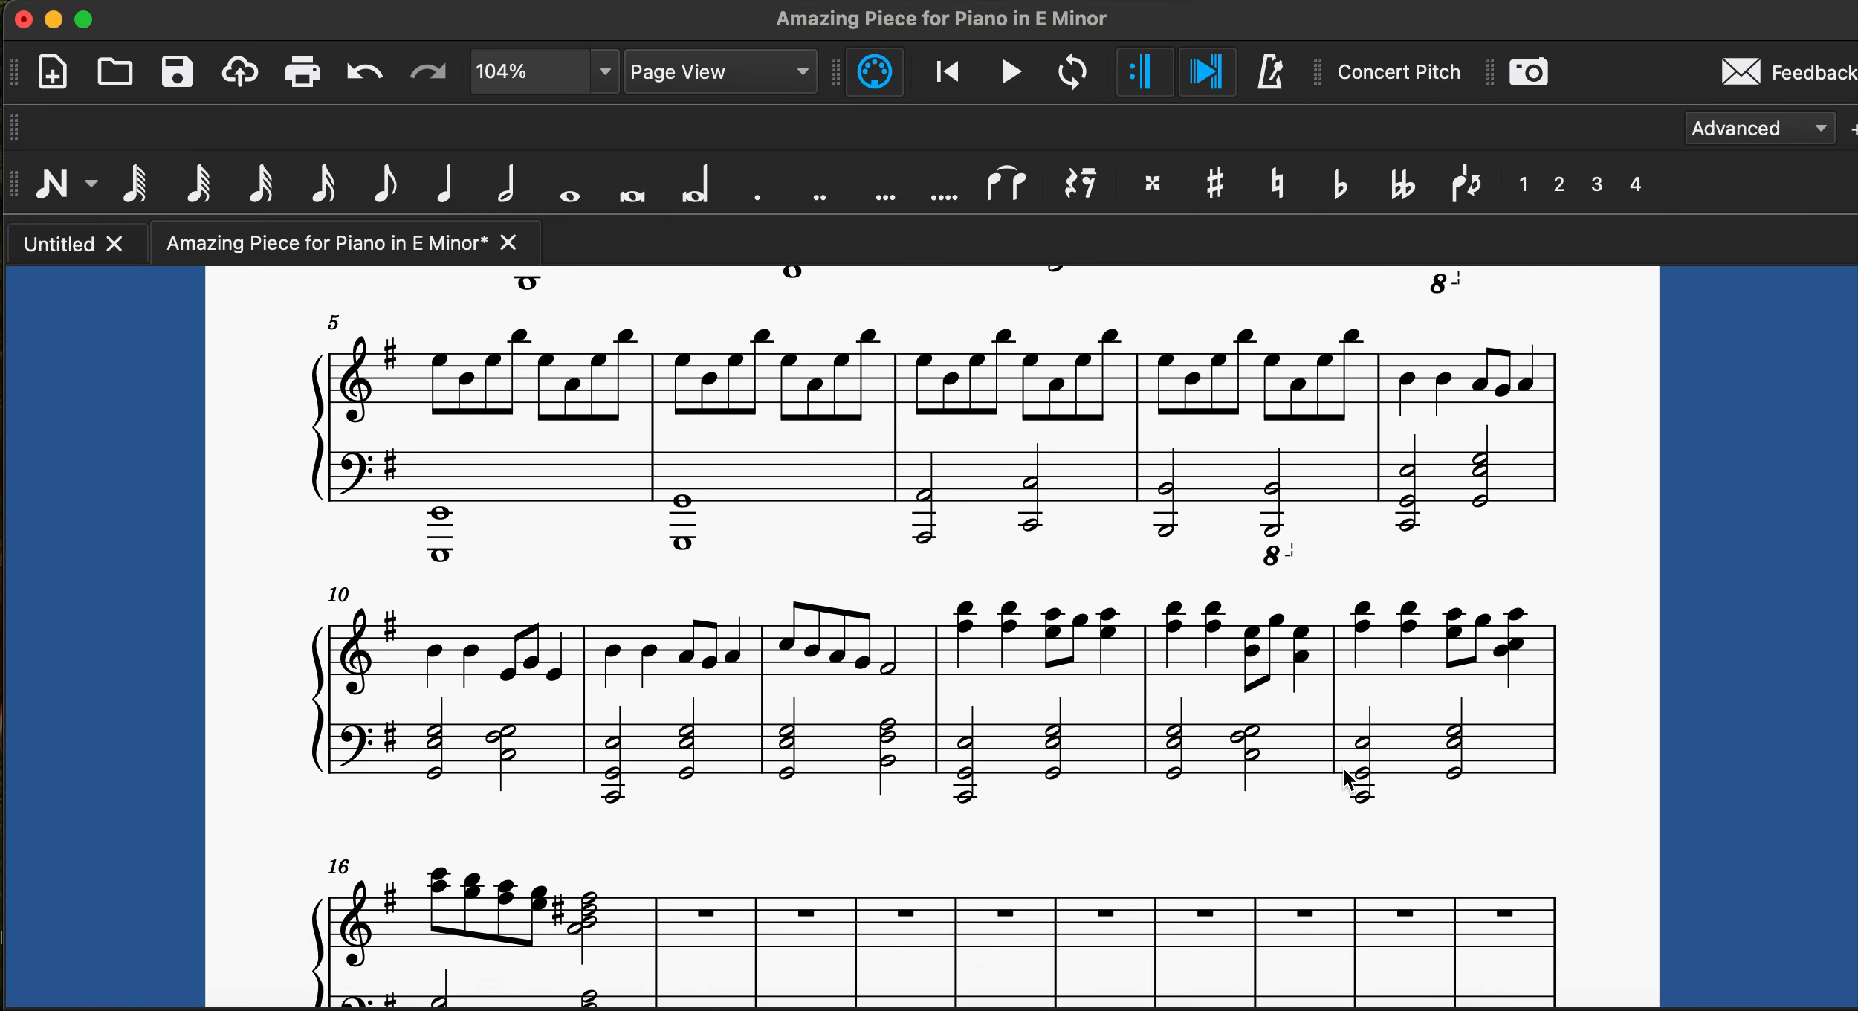
{"action": "scroll", "coordinate": [1345, 771], "scroll_direction": "up", "scroll_amount": 1}
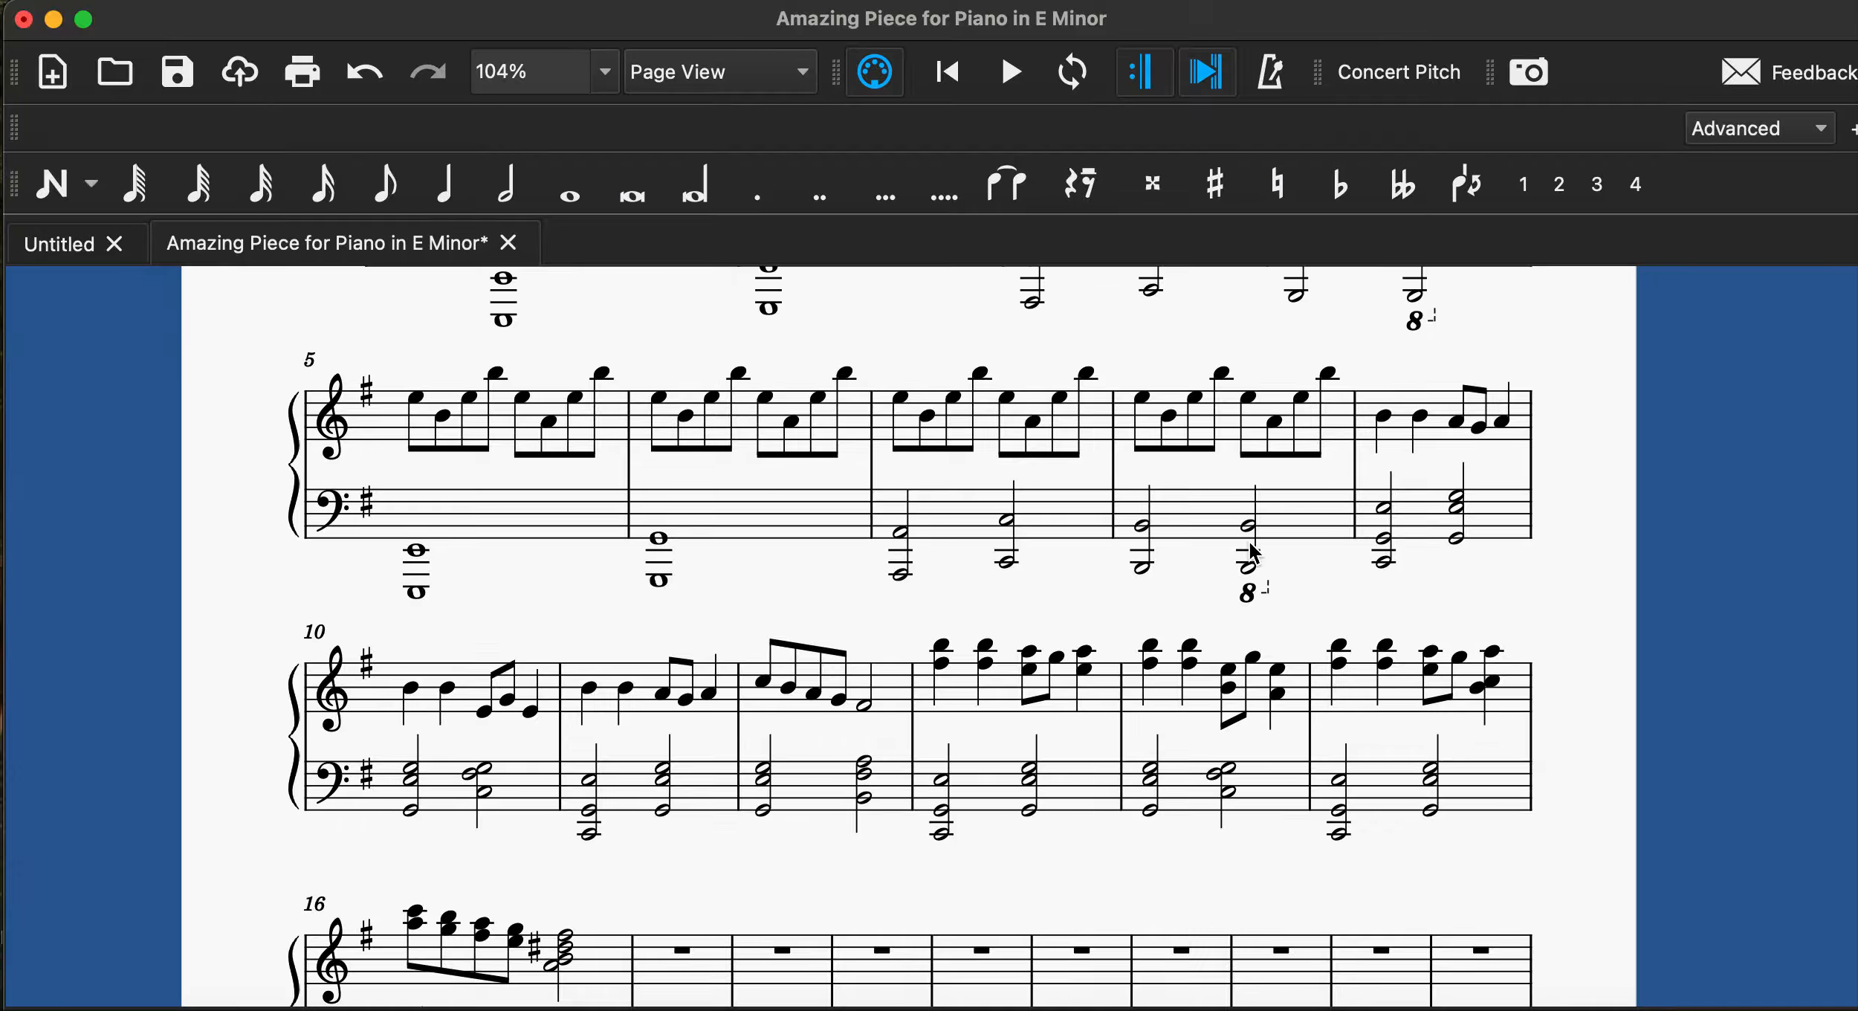
{"action": "scroll", "coordinate": [1091, 527], "scroll_direction": "up", "scroll_amount": 3}
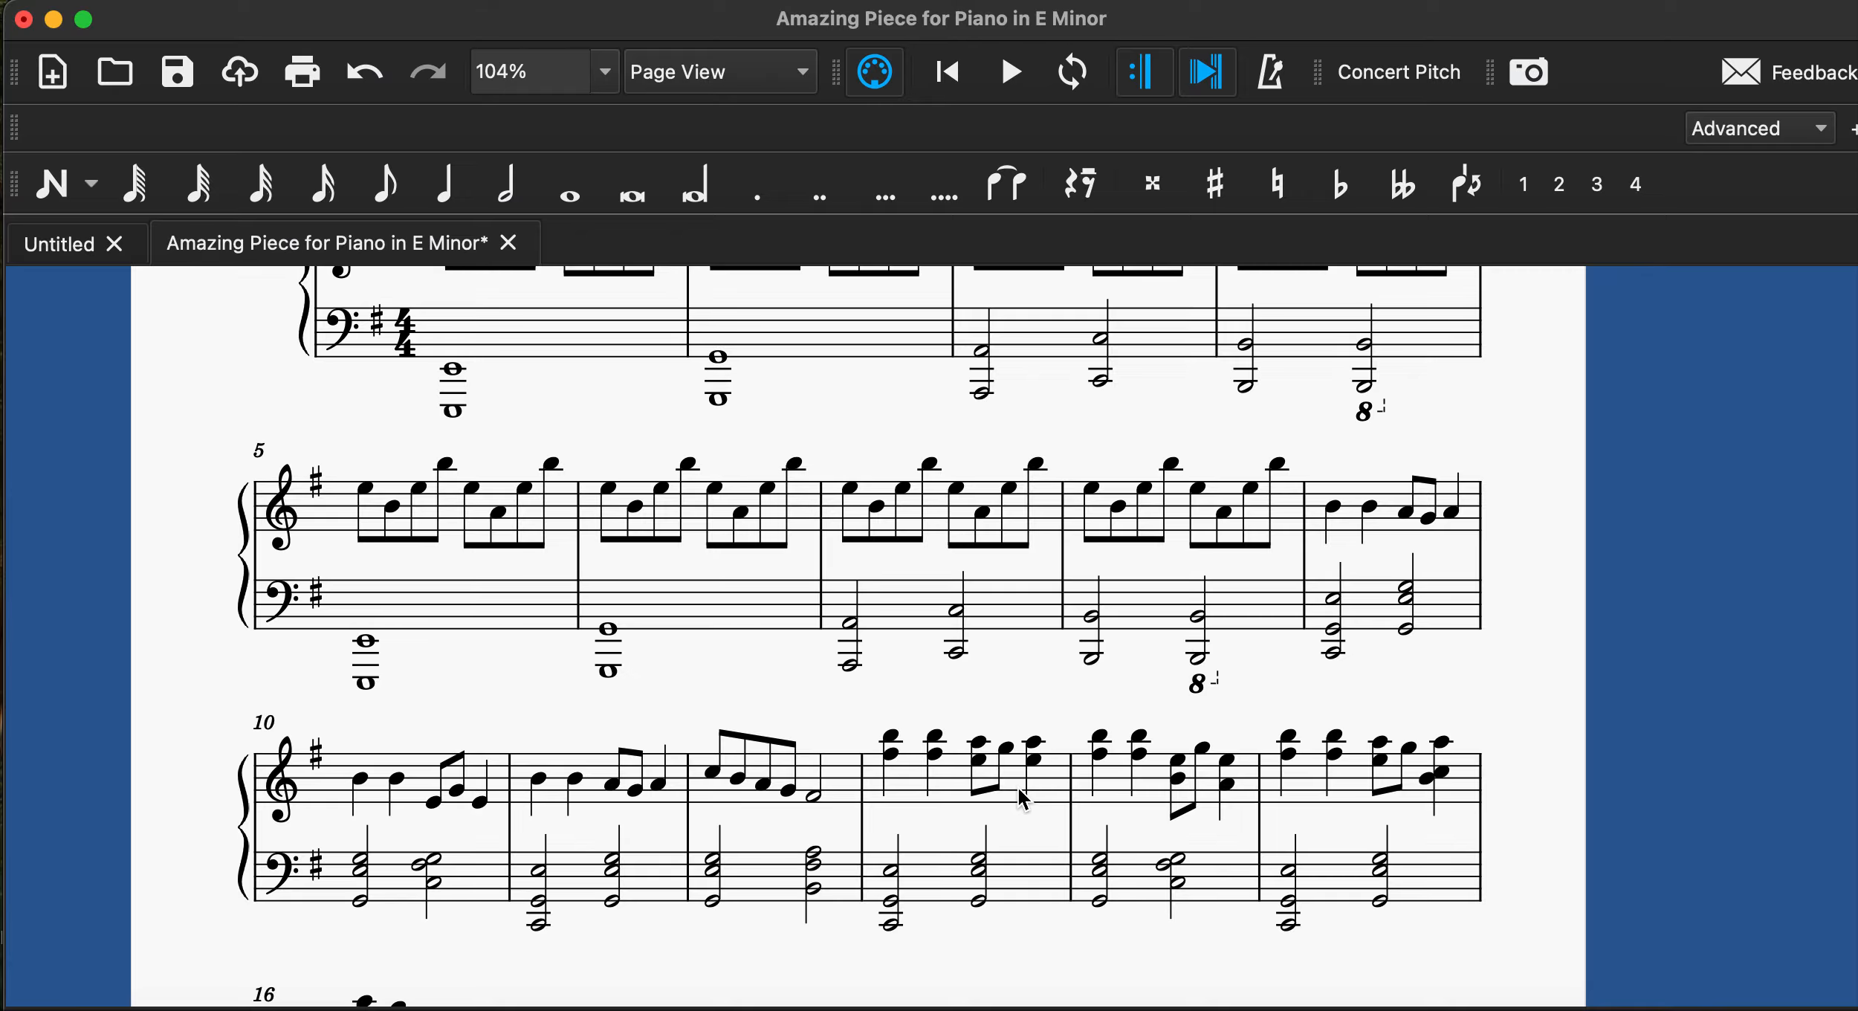
{"action": "scroll", "coordinate": [978, 628], "scroll_direction": "up", "scroll_amount": 5}
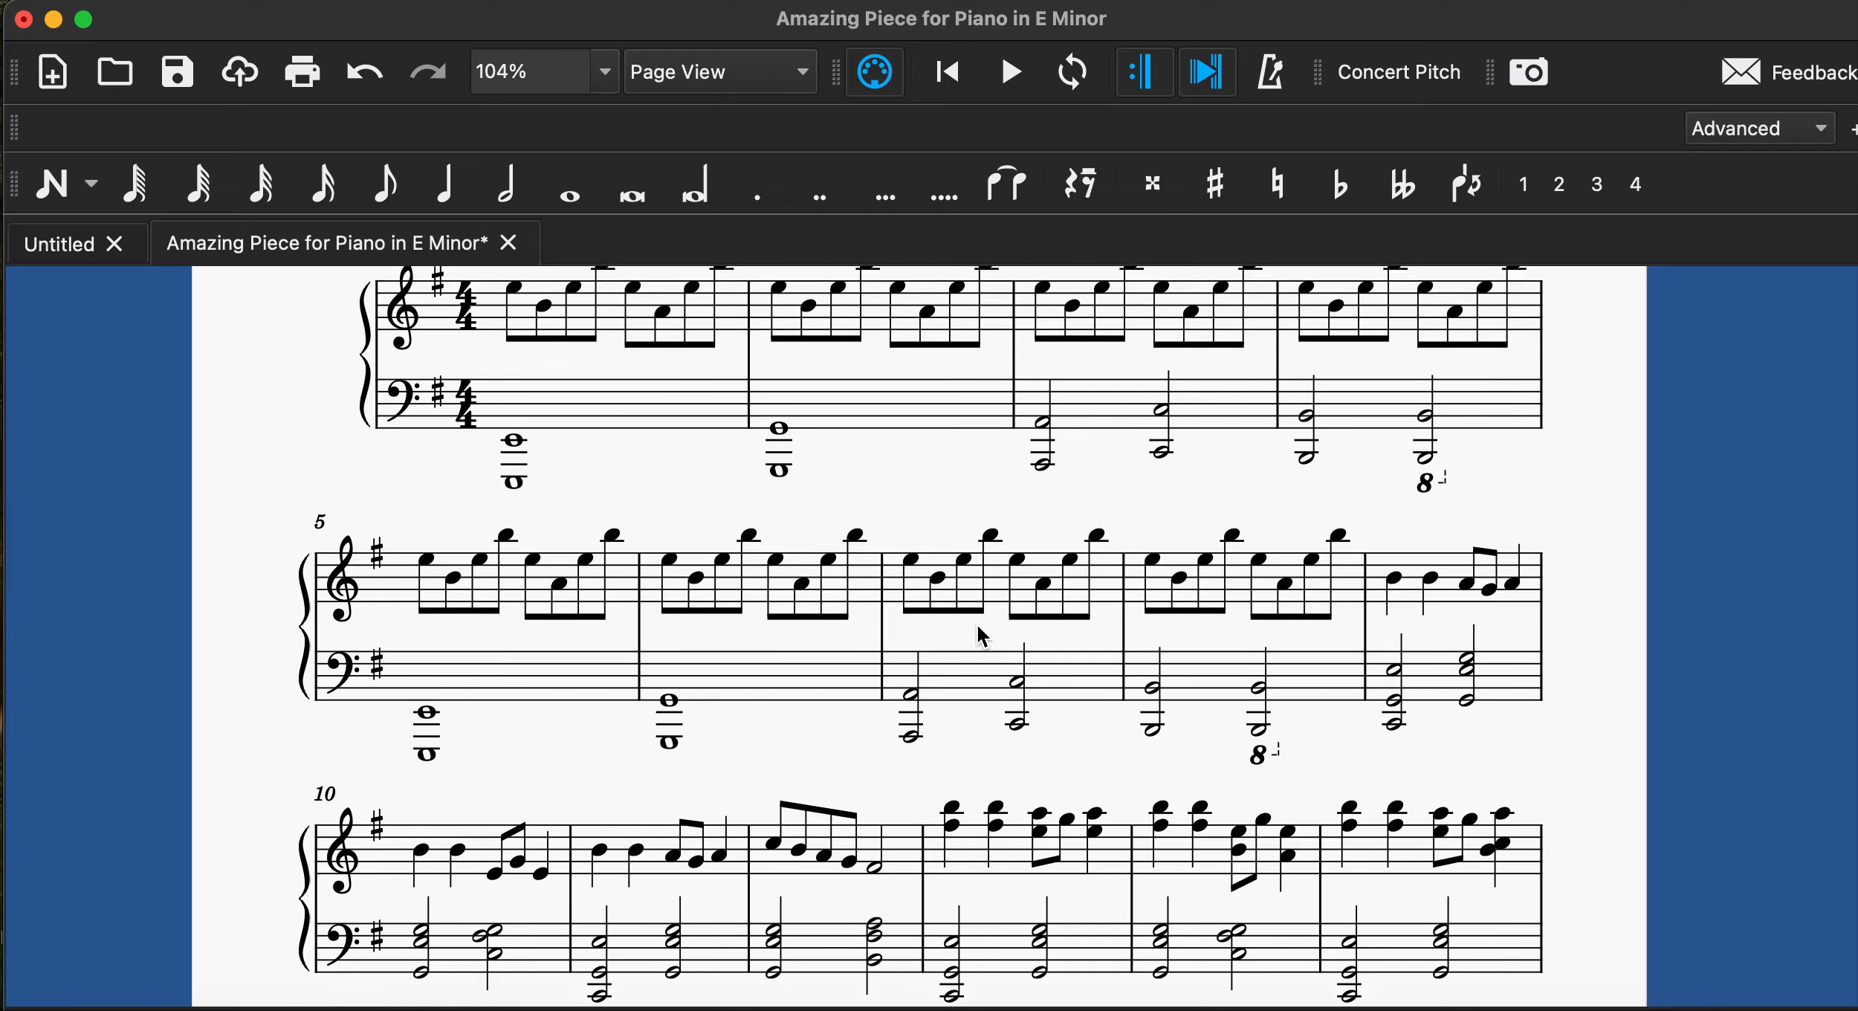
View the score at 89% and examine the full page, including the chord and melody sketches in bars 26 to 31.
{"action": "scroll", "coordinate": [977, 628], "scroll_direction": "down", "scroll_amount": 2}
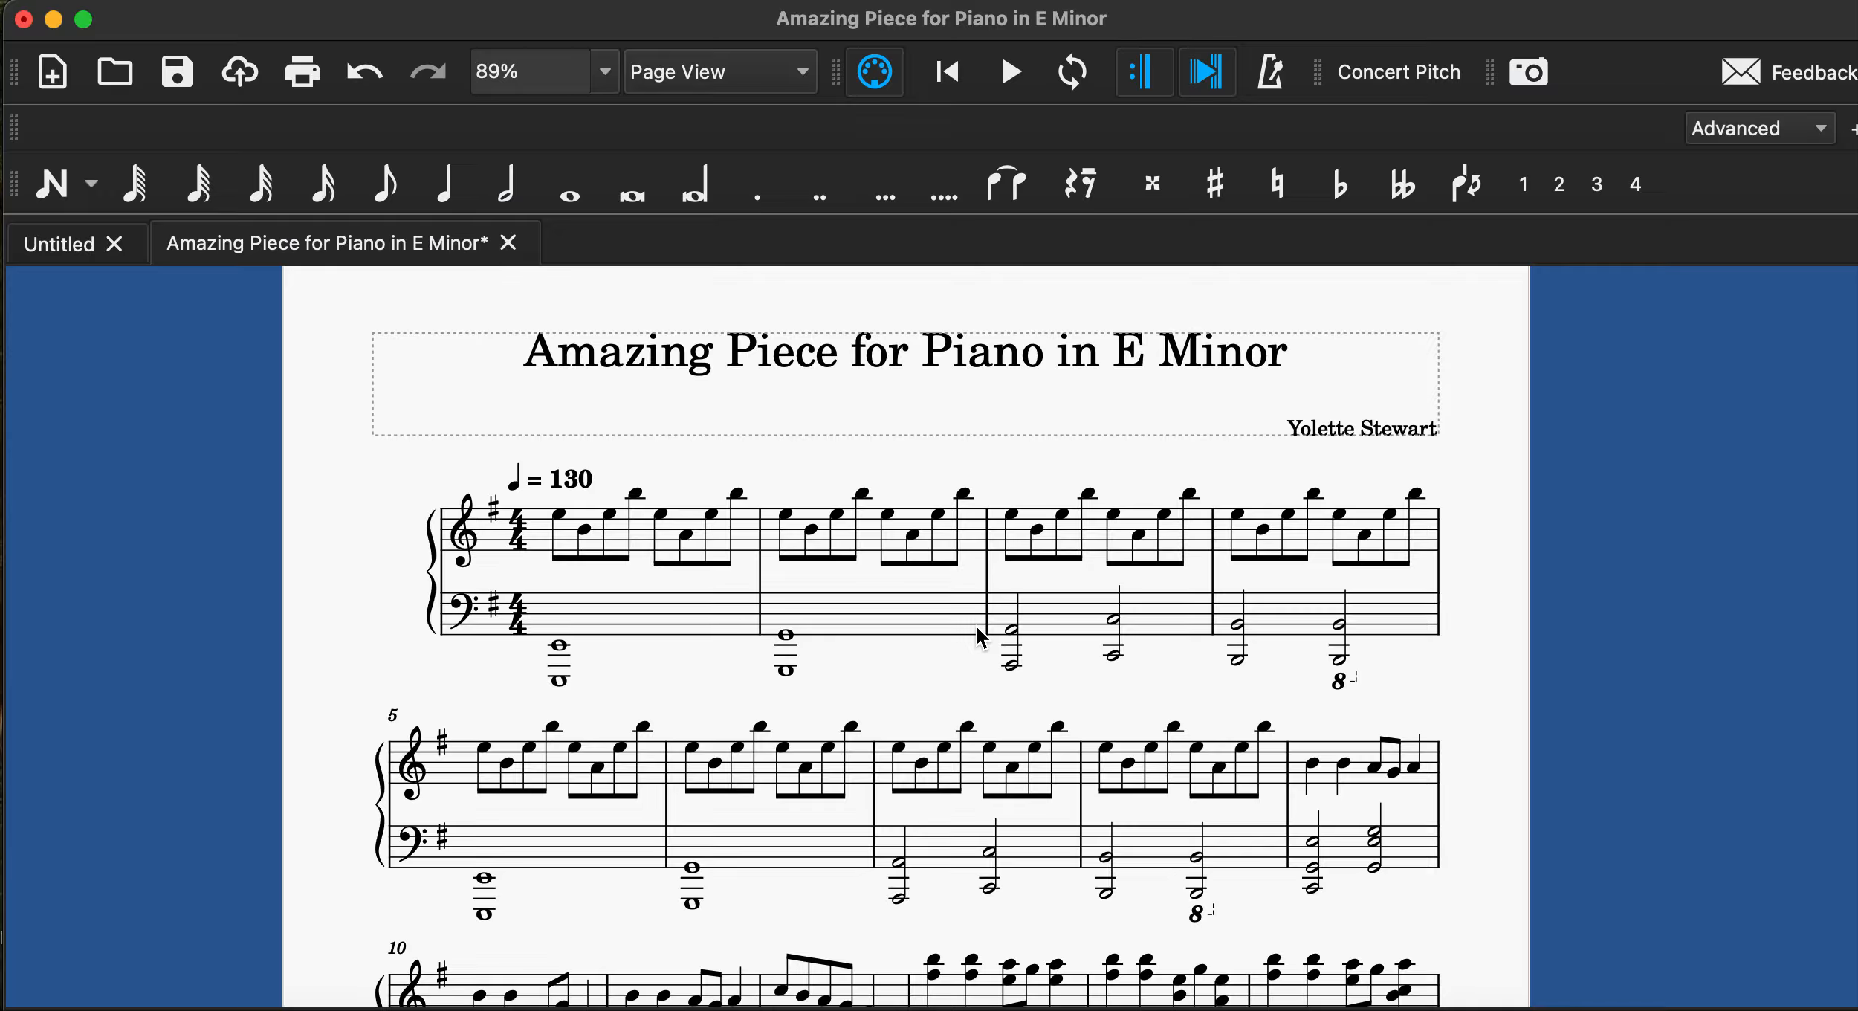
{"action": "scroll", "coordinate": [976, 627], "scroll_direction": "down", "scroll_amount": 5}
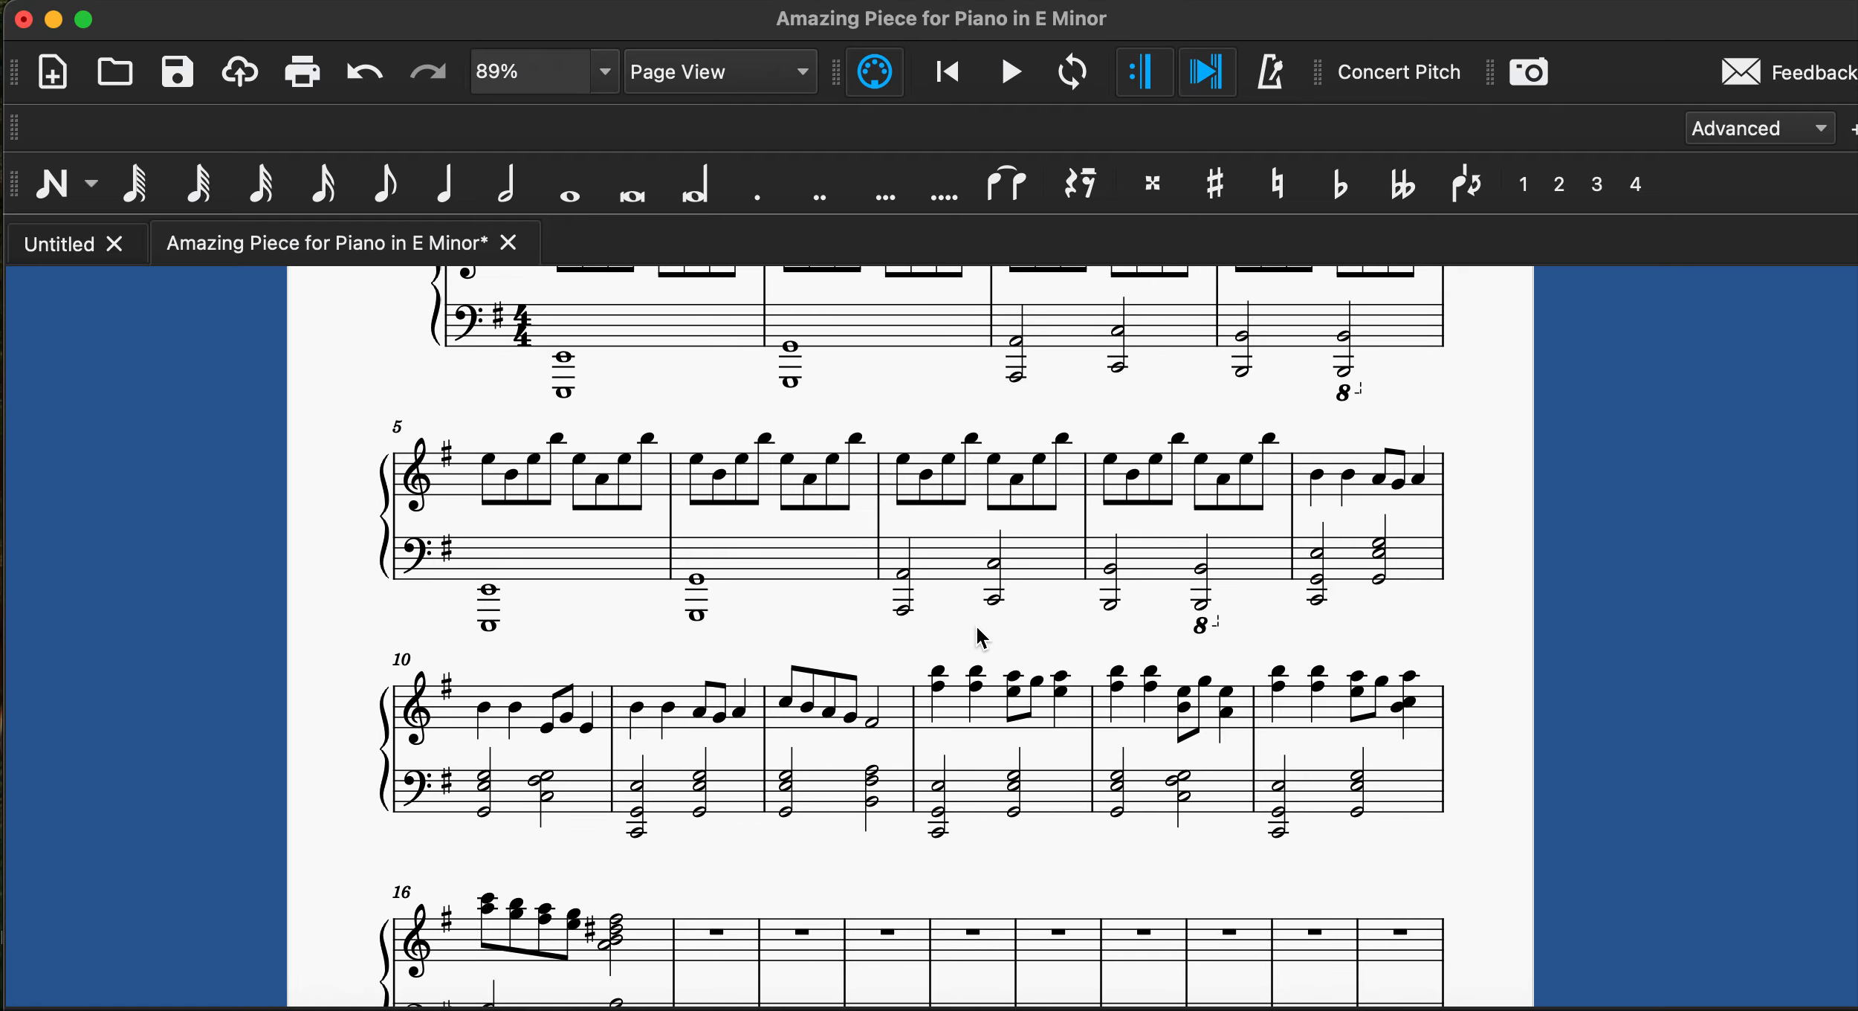
{"action": "scroll", "coordinate": [977, 627], "scroll_direction": "down", "scroll_amount": 5}
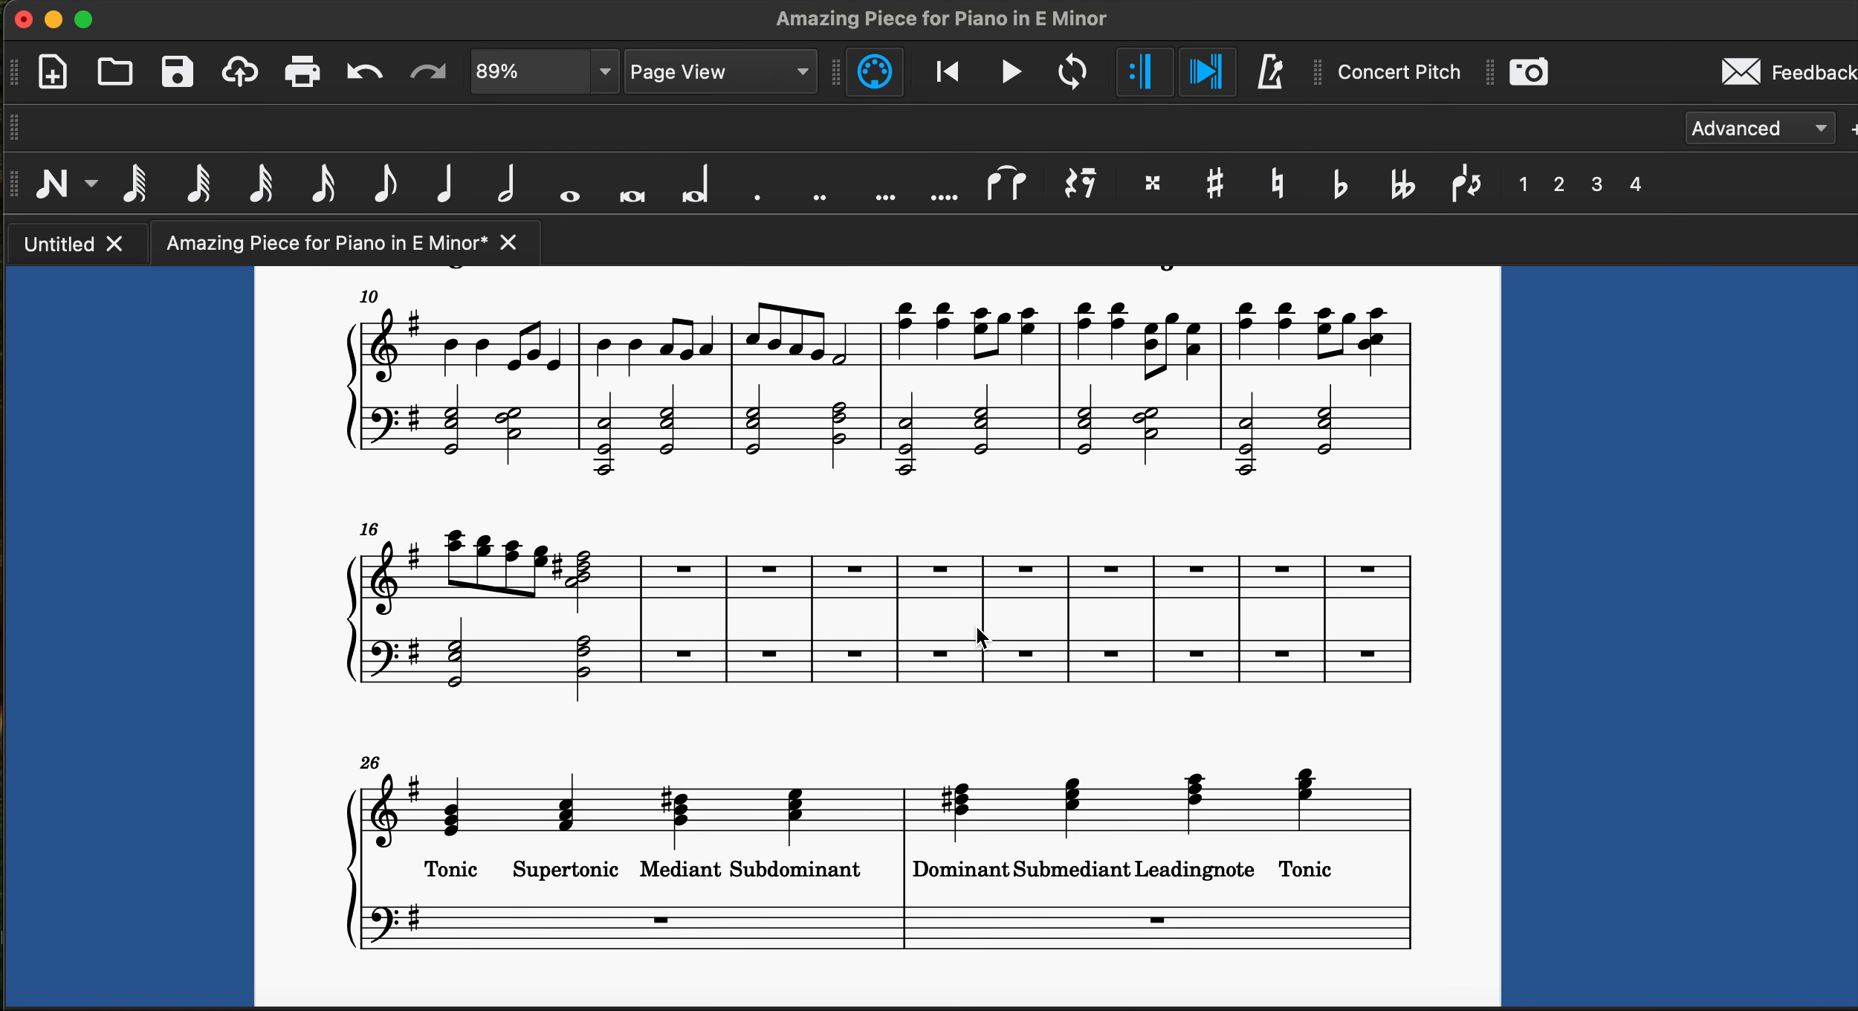
{"action": "scroll", "coordinate": [976, 627], "scroll_direction": "down", "scroll_amount": 5}
{"action": "scroll", "coordinate": [977, 628], "scroll_direction": "up", "scroll_amount": 8}
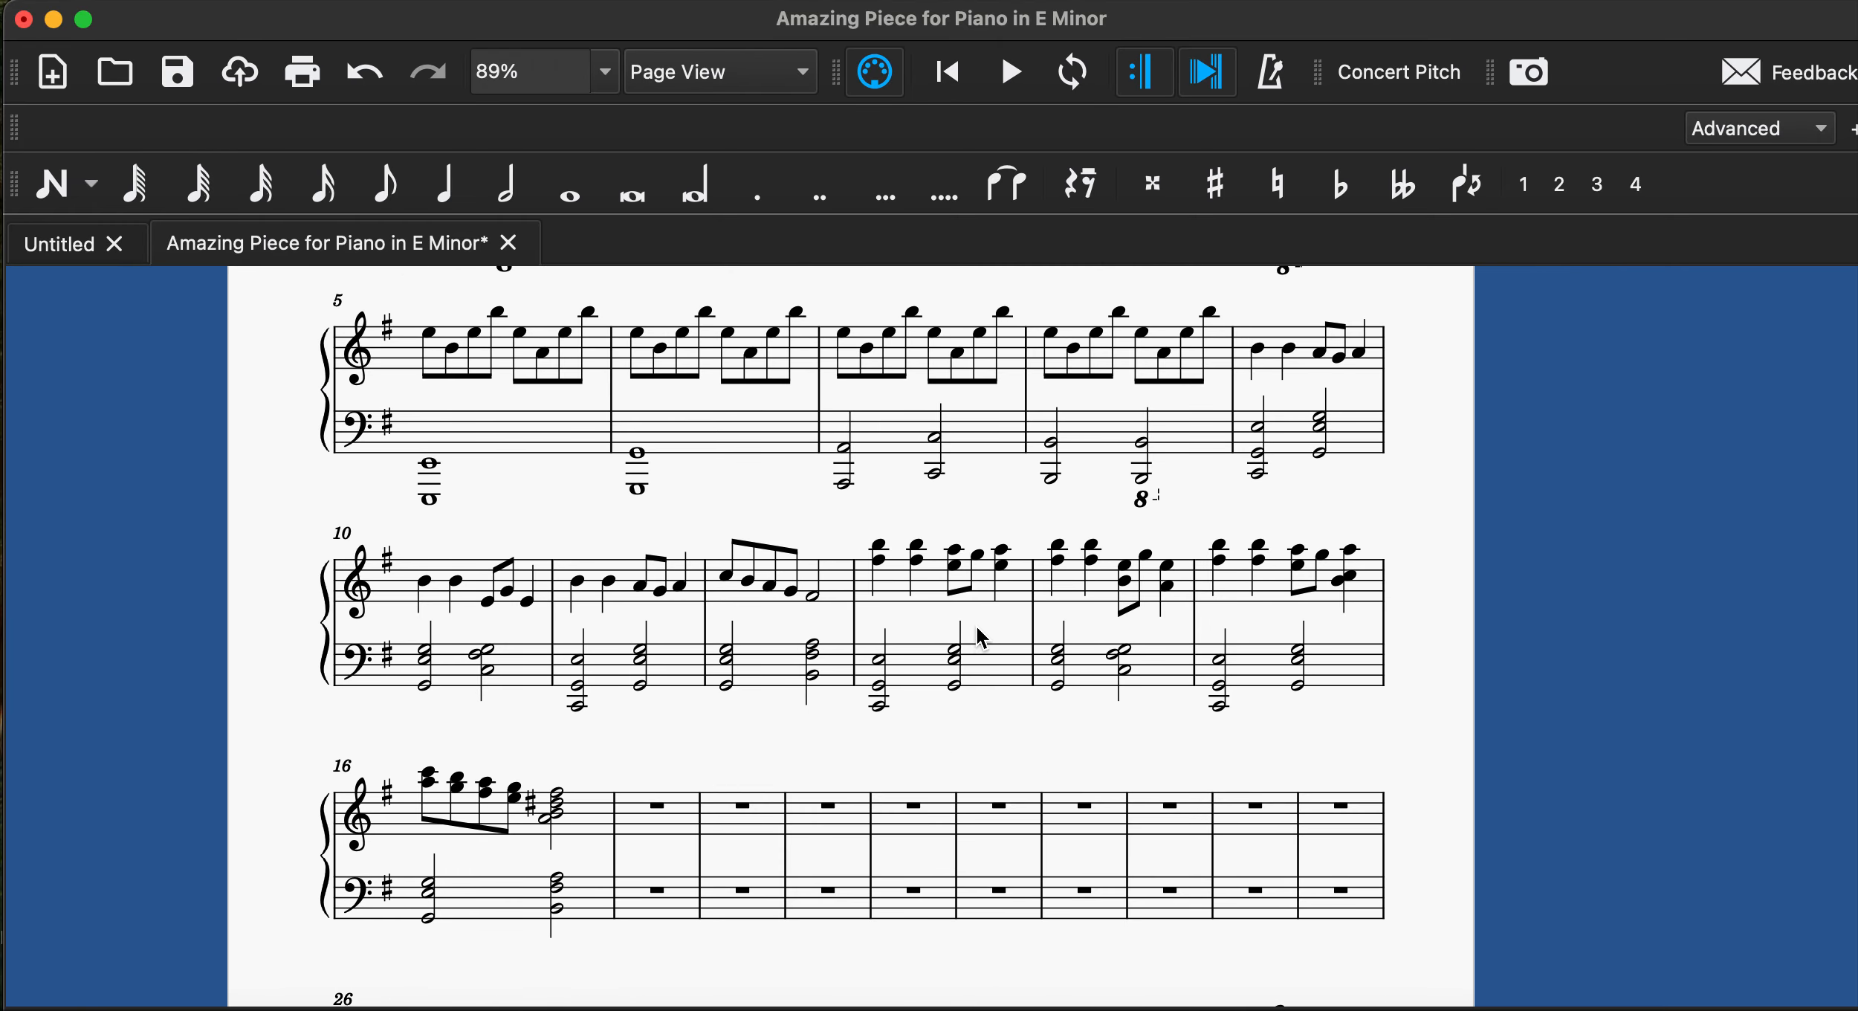
{"action": "scroll", "coordinate": [977, 627], "scroll_direction": "down", "scroll_amount": 10}
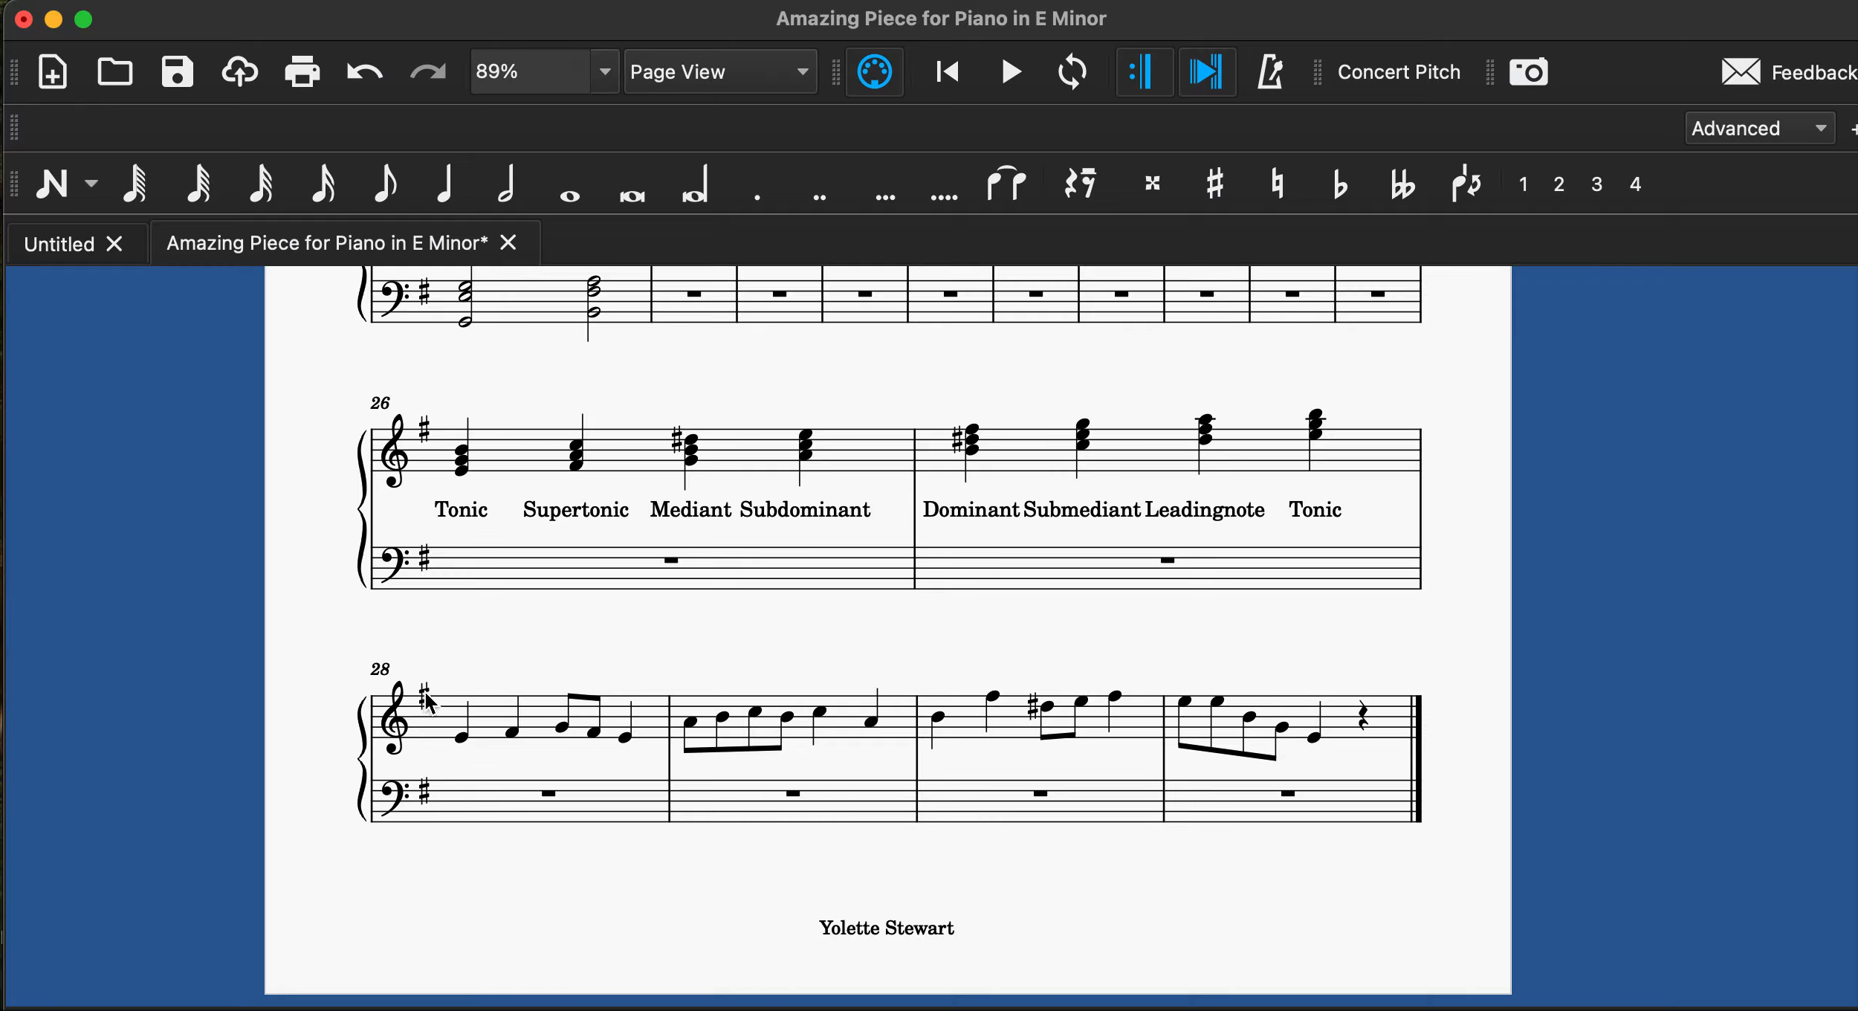
{"action": "scroll", "coordinate": [669, 759], "scroll_direction": "up", "scroll_amount": 5}
{"action": "scroll", "coordinate": [669, 760], "scroll_direction": "up", "scroll_amount": 8}
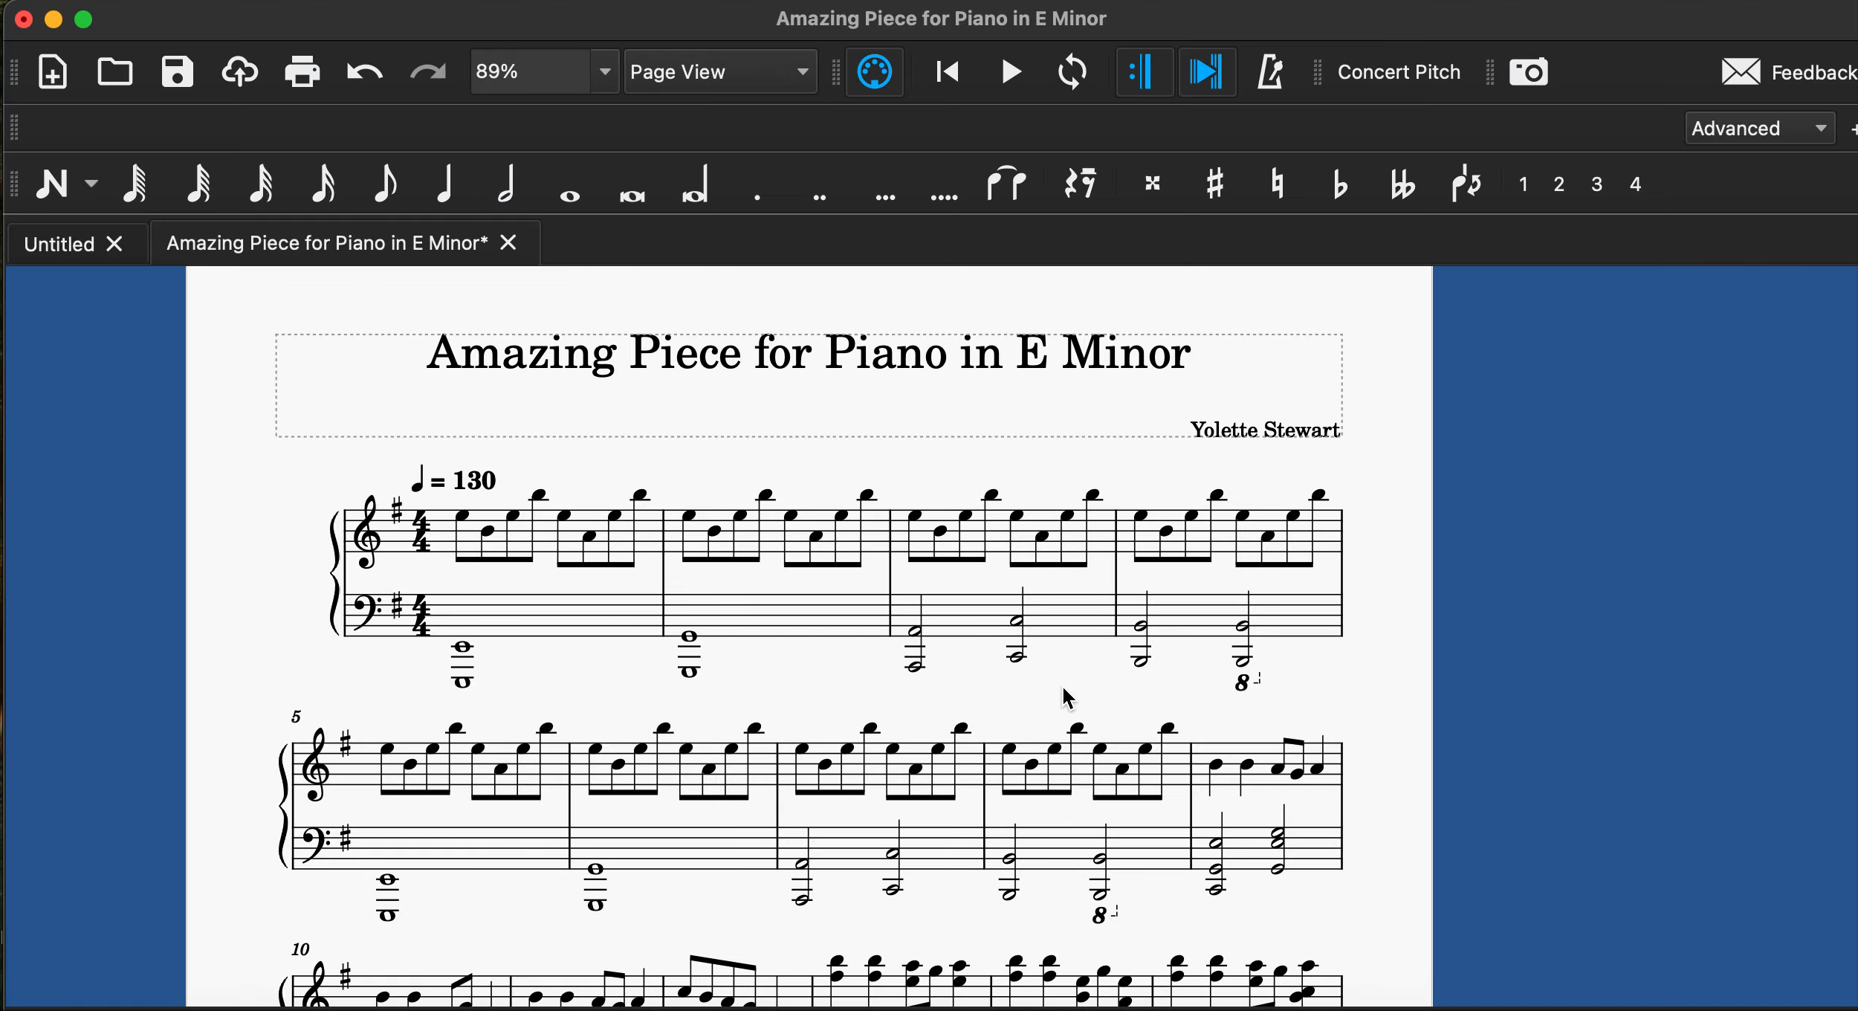
{"action": "scroll", "coordinate": [1066, 697], "scroll_direction": "down", "scroll_amount": 5}
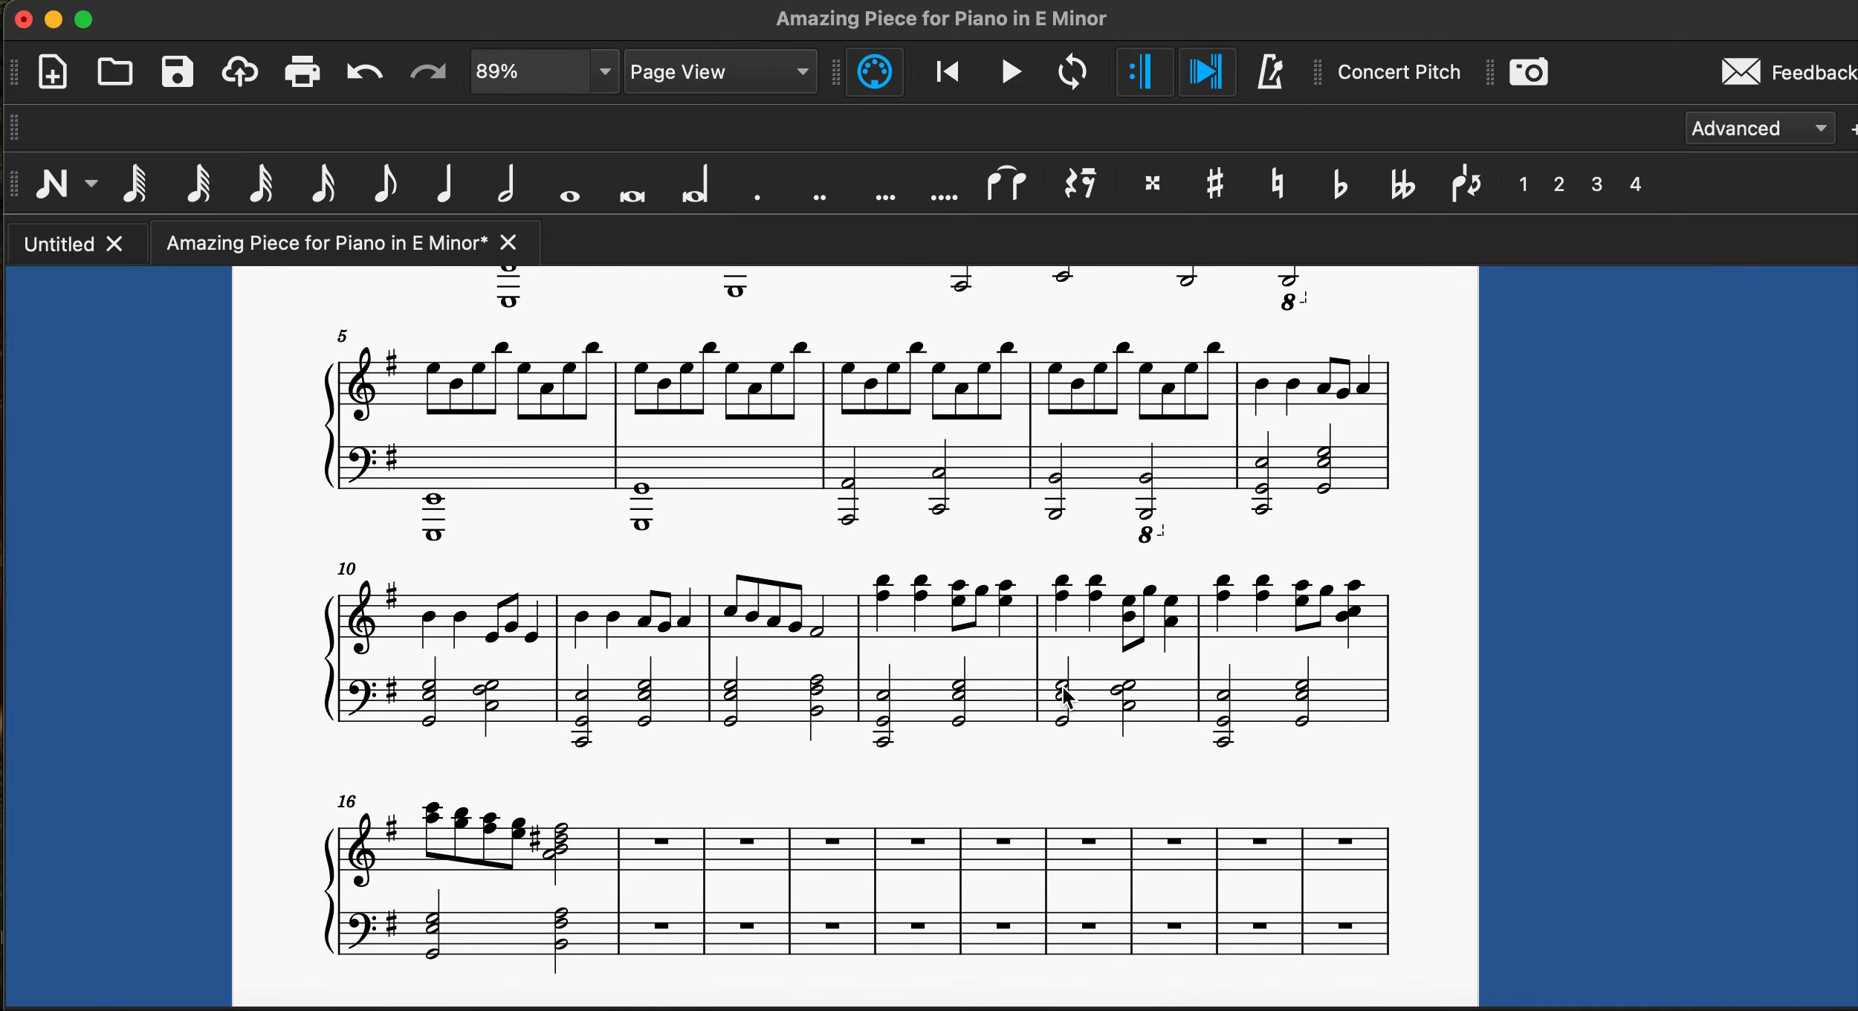
{"action": "scroll", "coordinate": [1066, 697], "scroll_direction": "down", "scroll_amount": 1}
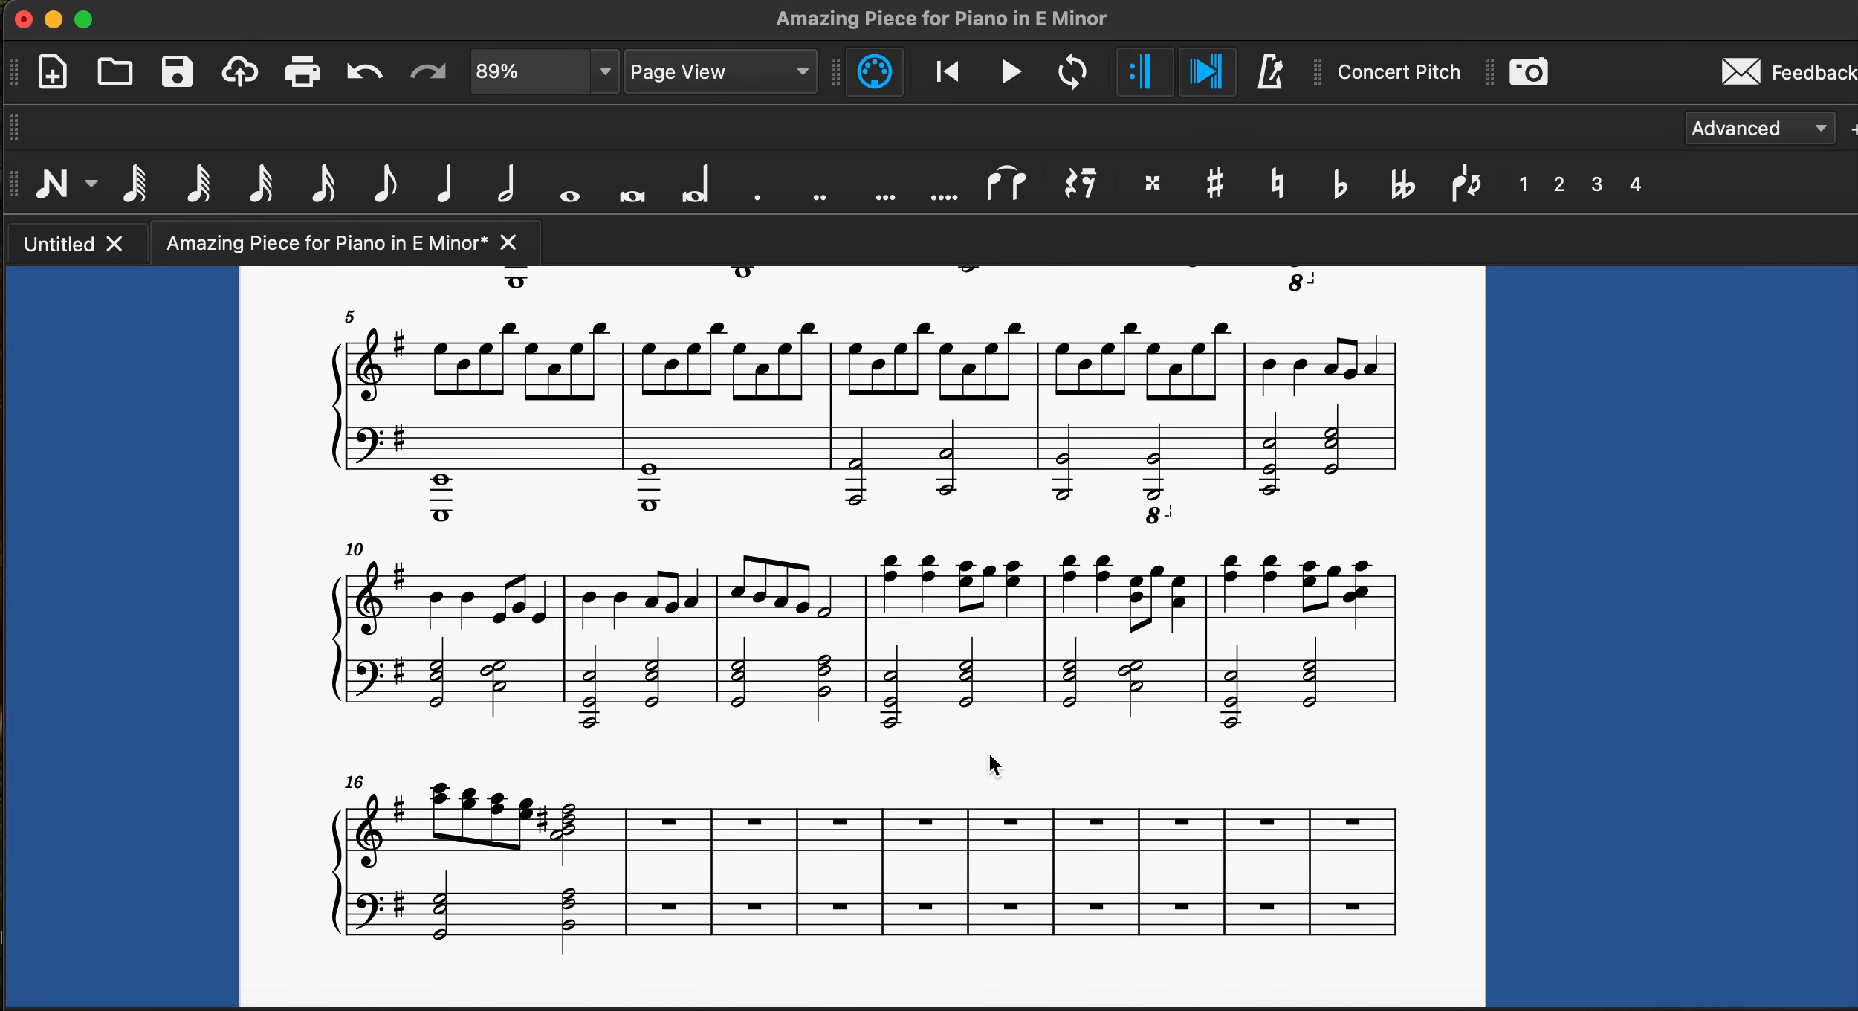
{"action": "scroll", "coordinate": [992, 763], "scroll_direction": "down", "scroll_amount": 3}
{"action": "scroll", "coordinate": [991, 764], "scroll_direction": "down", "scroll_amount": 1}
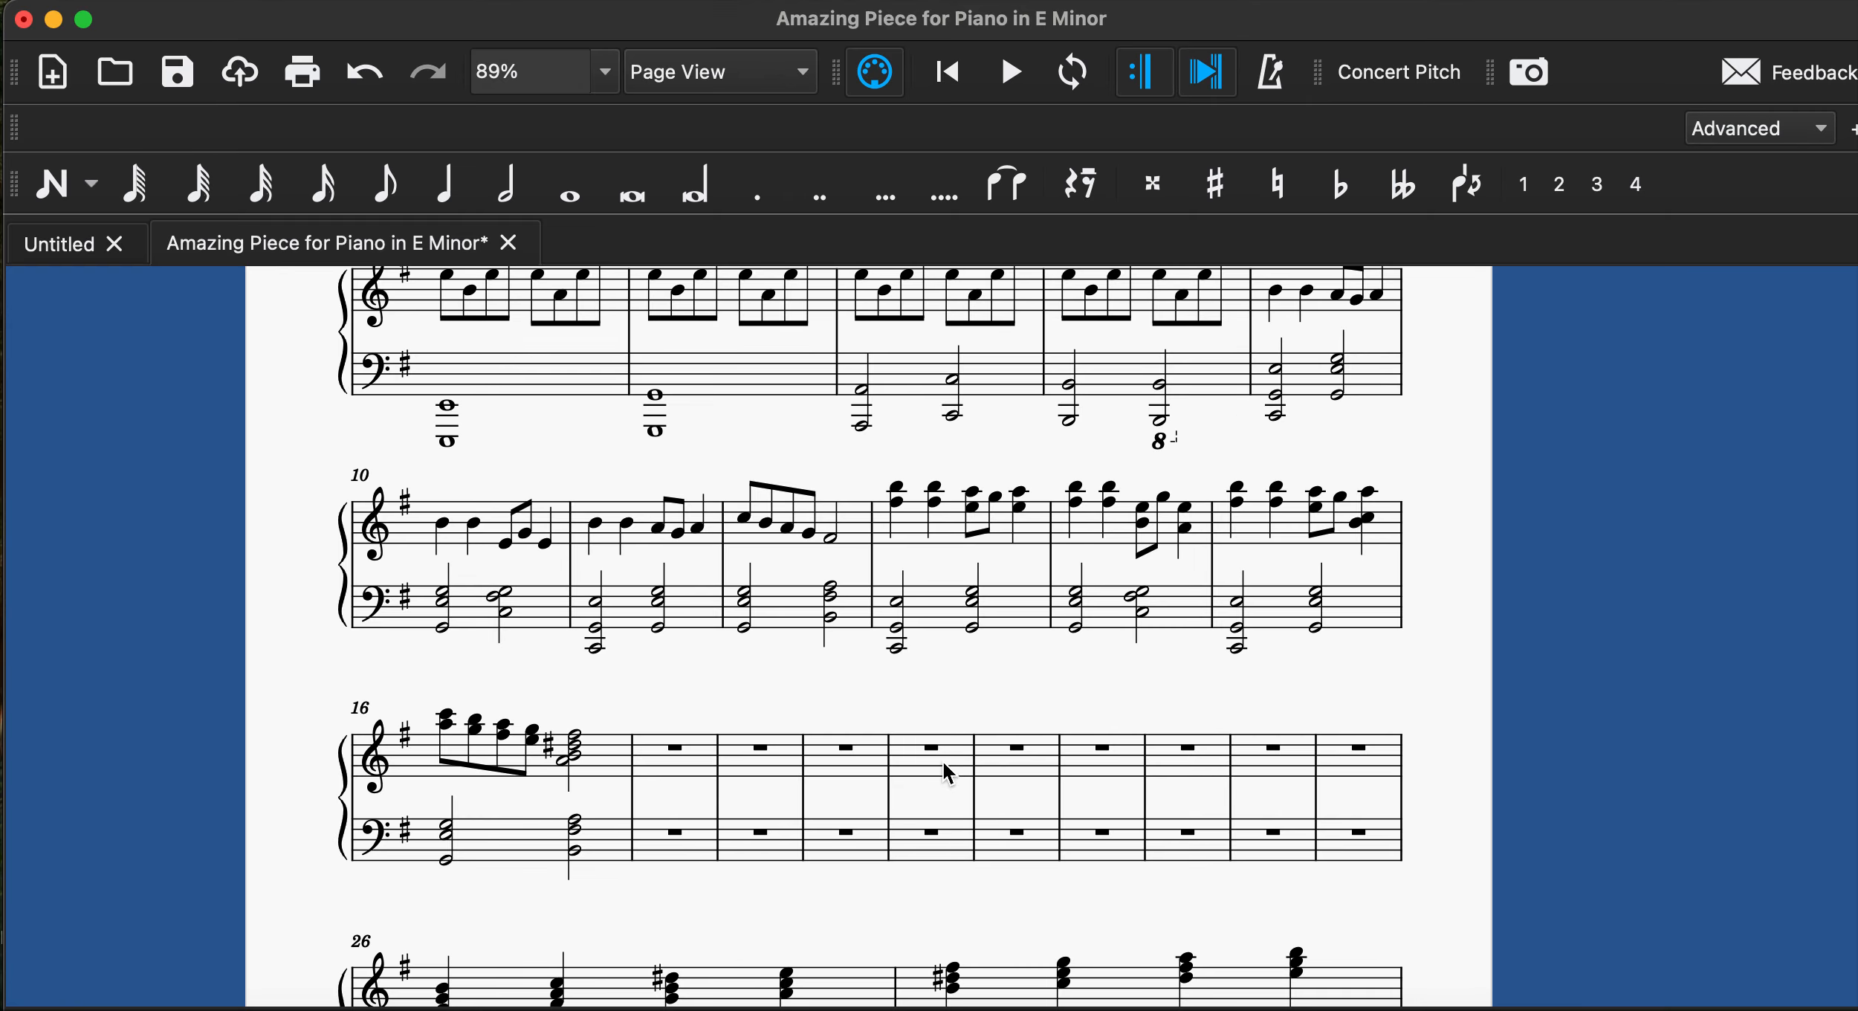